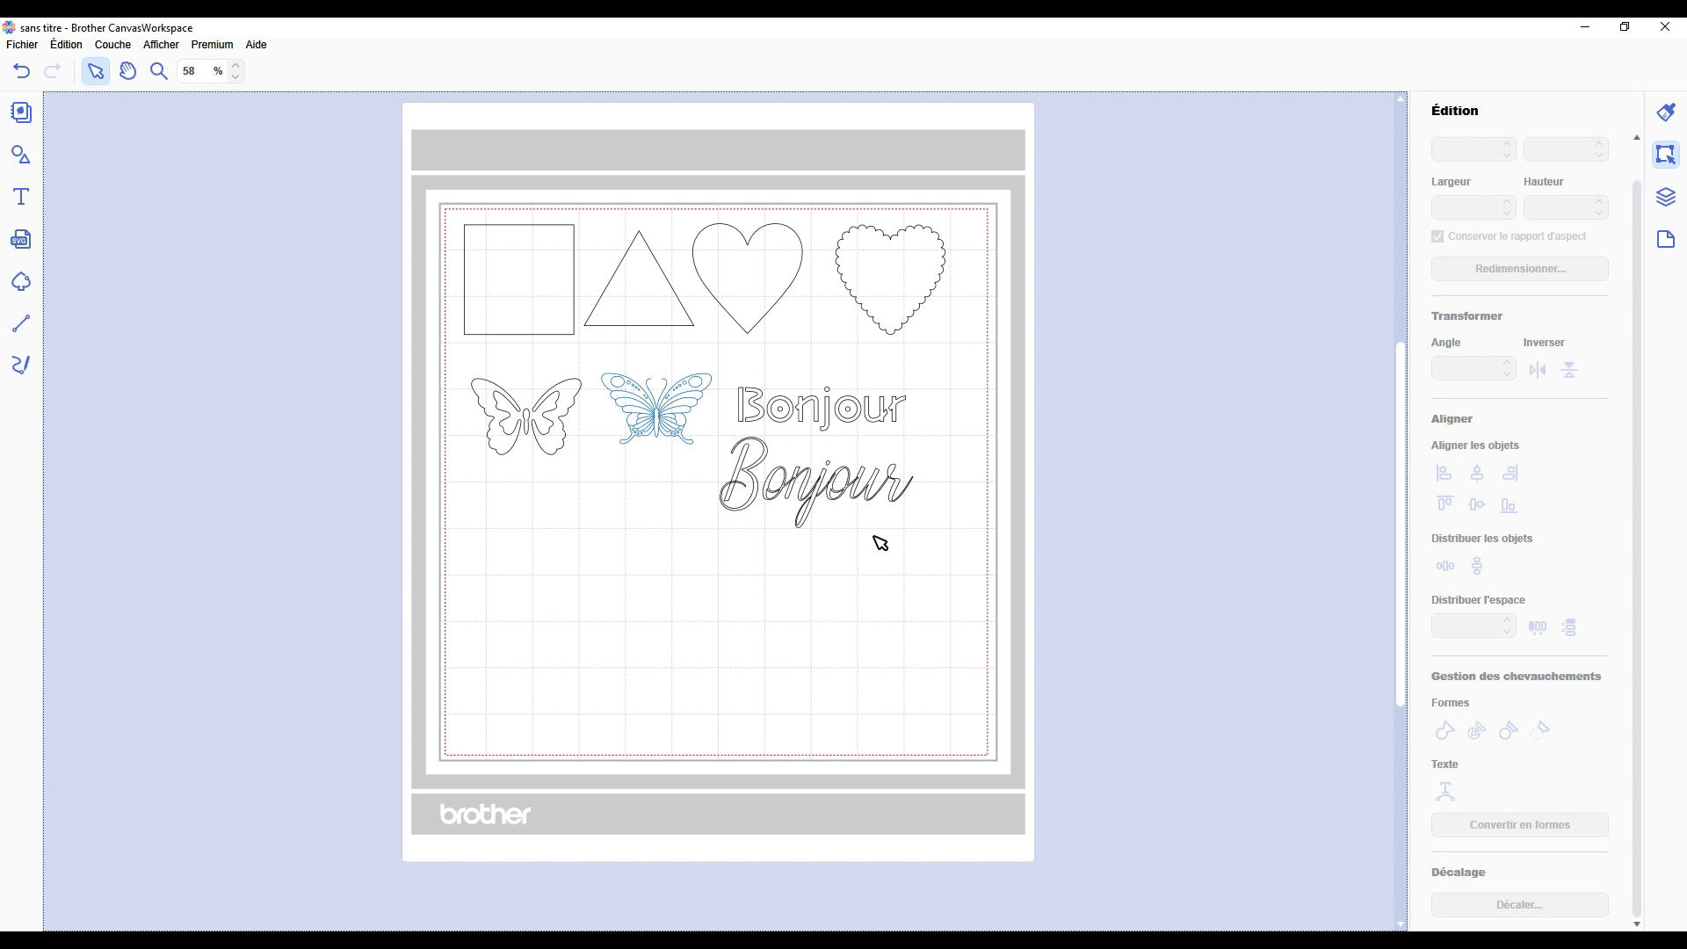
# Inspect the square, triangle, both hearts and the plain butterfly one at a time, shifting the plain heart slightly right.
pyautogui.click(493, 297)
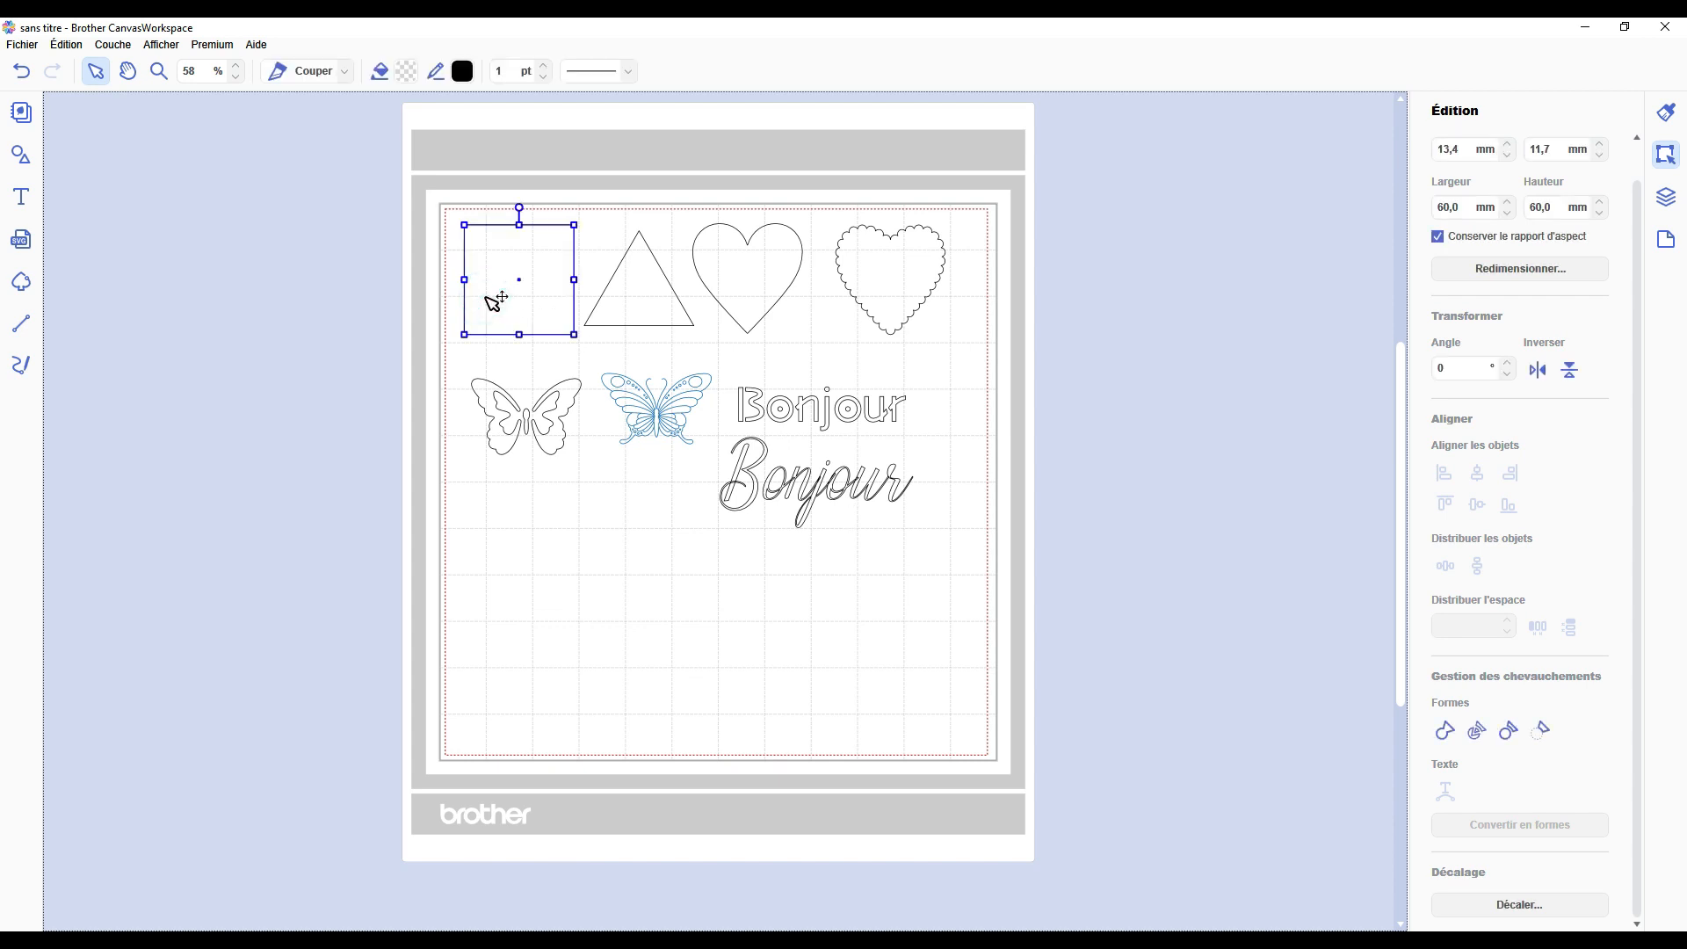
pyautogui.click(649, 315)
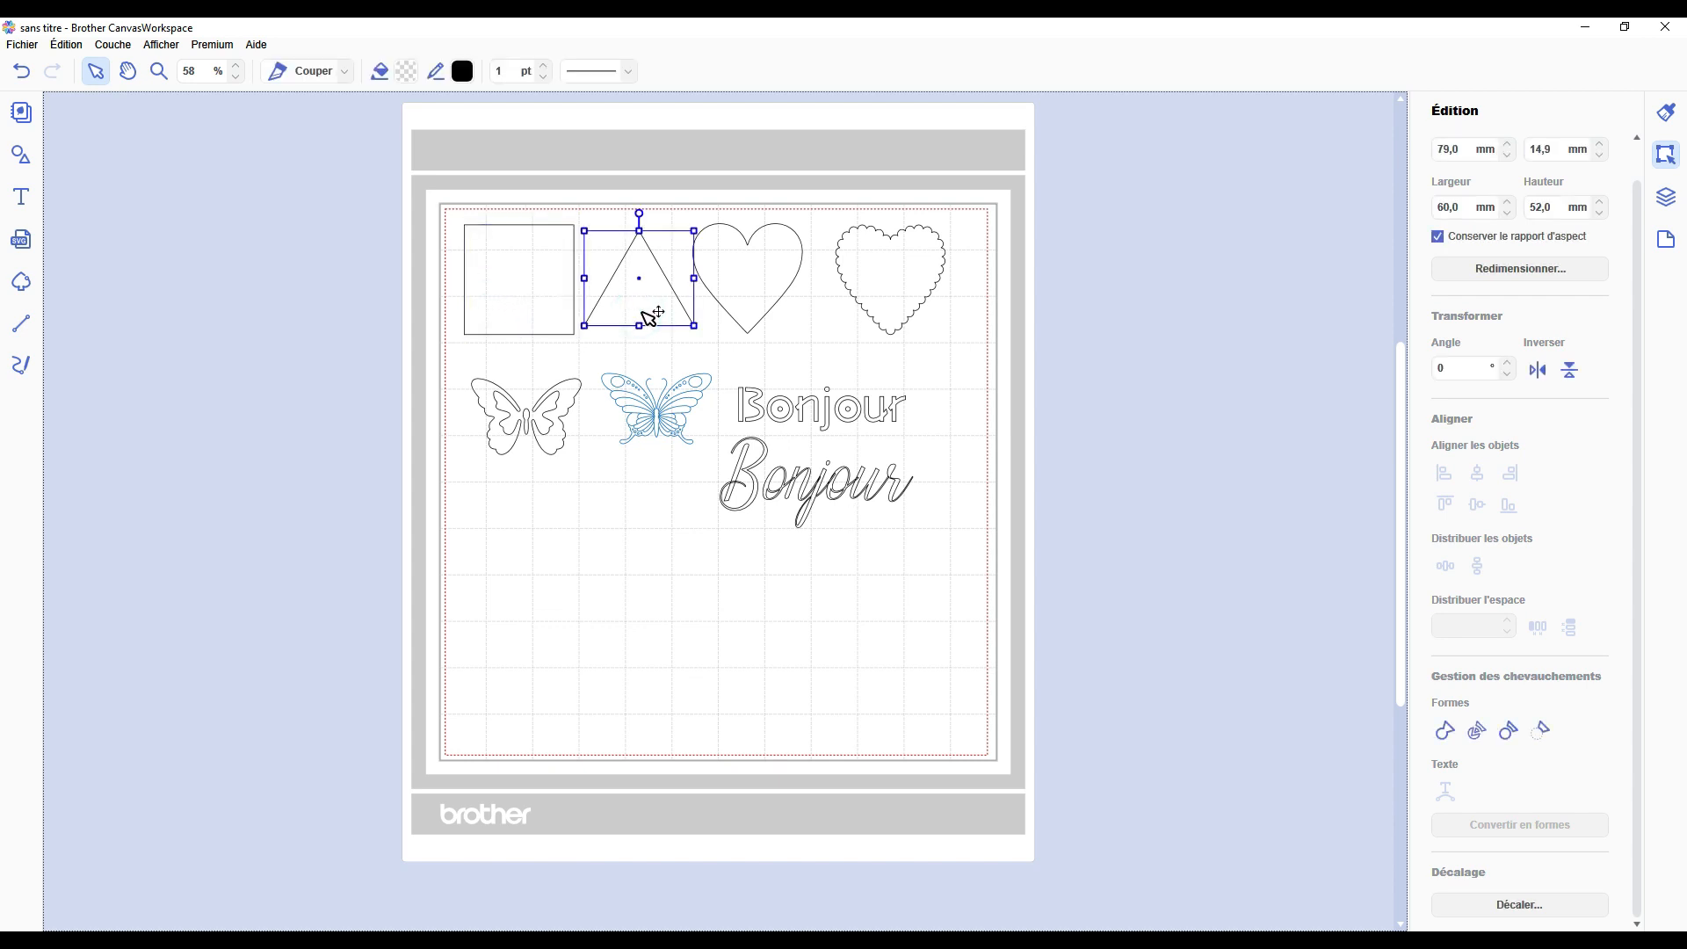
pyautogui.moveTo(754, 256); pyautogui.dragTo(772, 255)
pyautogui.click(891, 273)
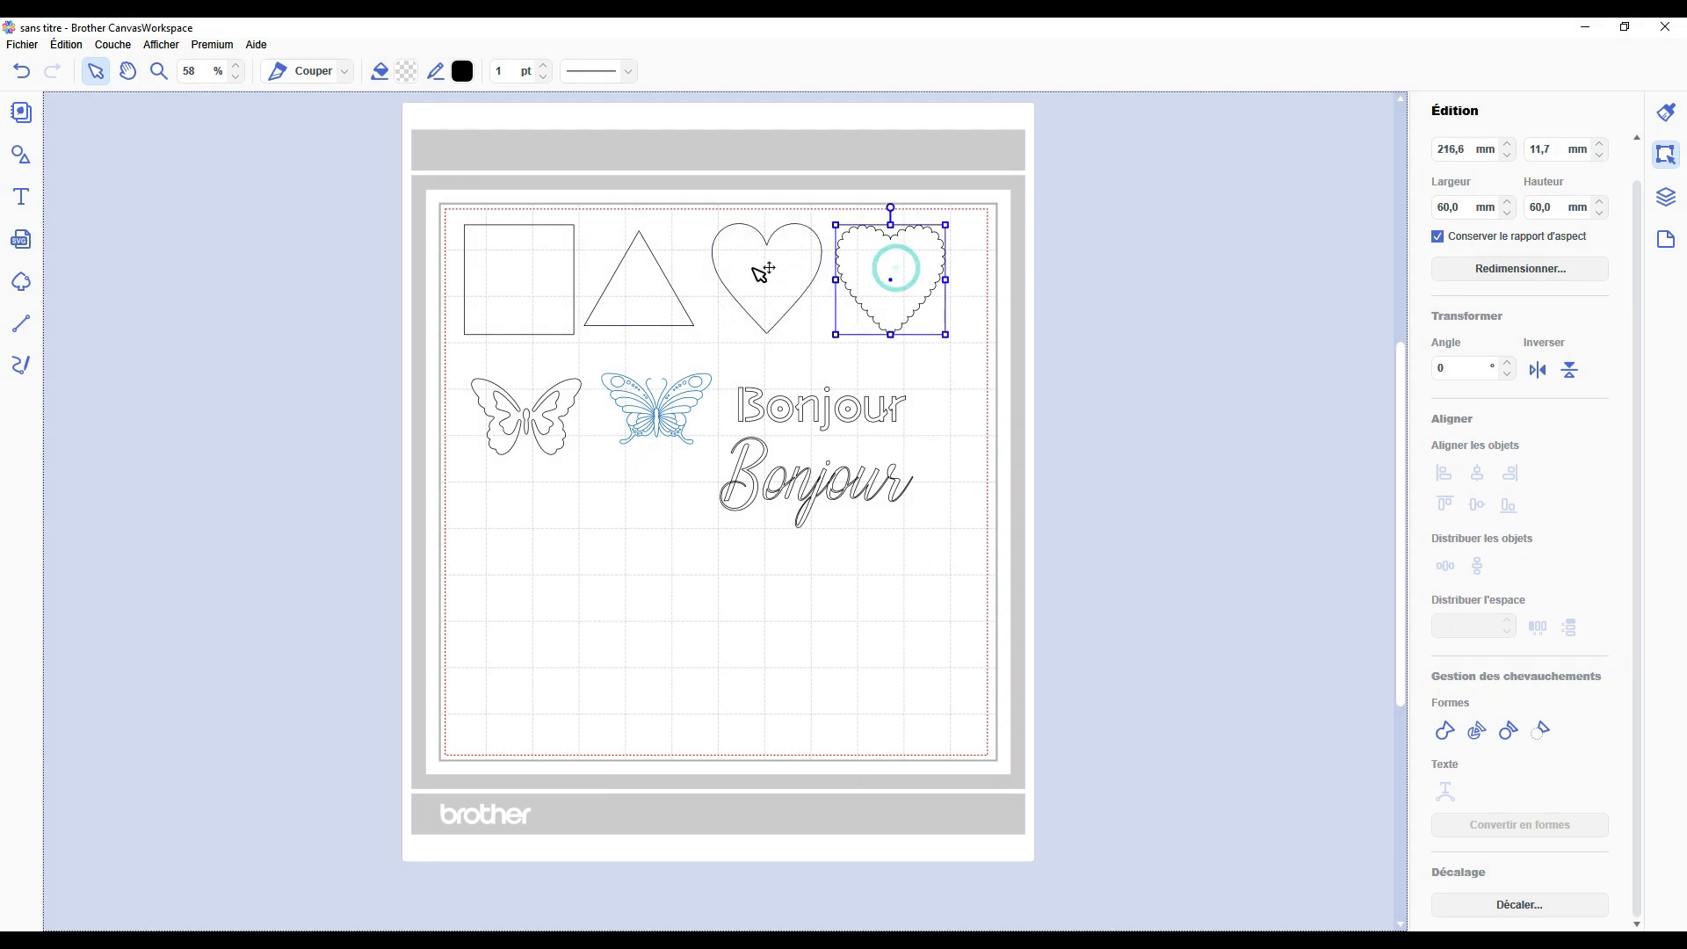
pyautogui.click(761, 273)
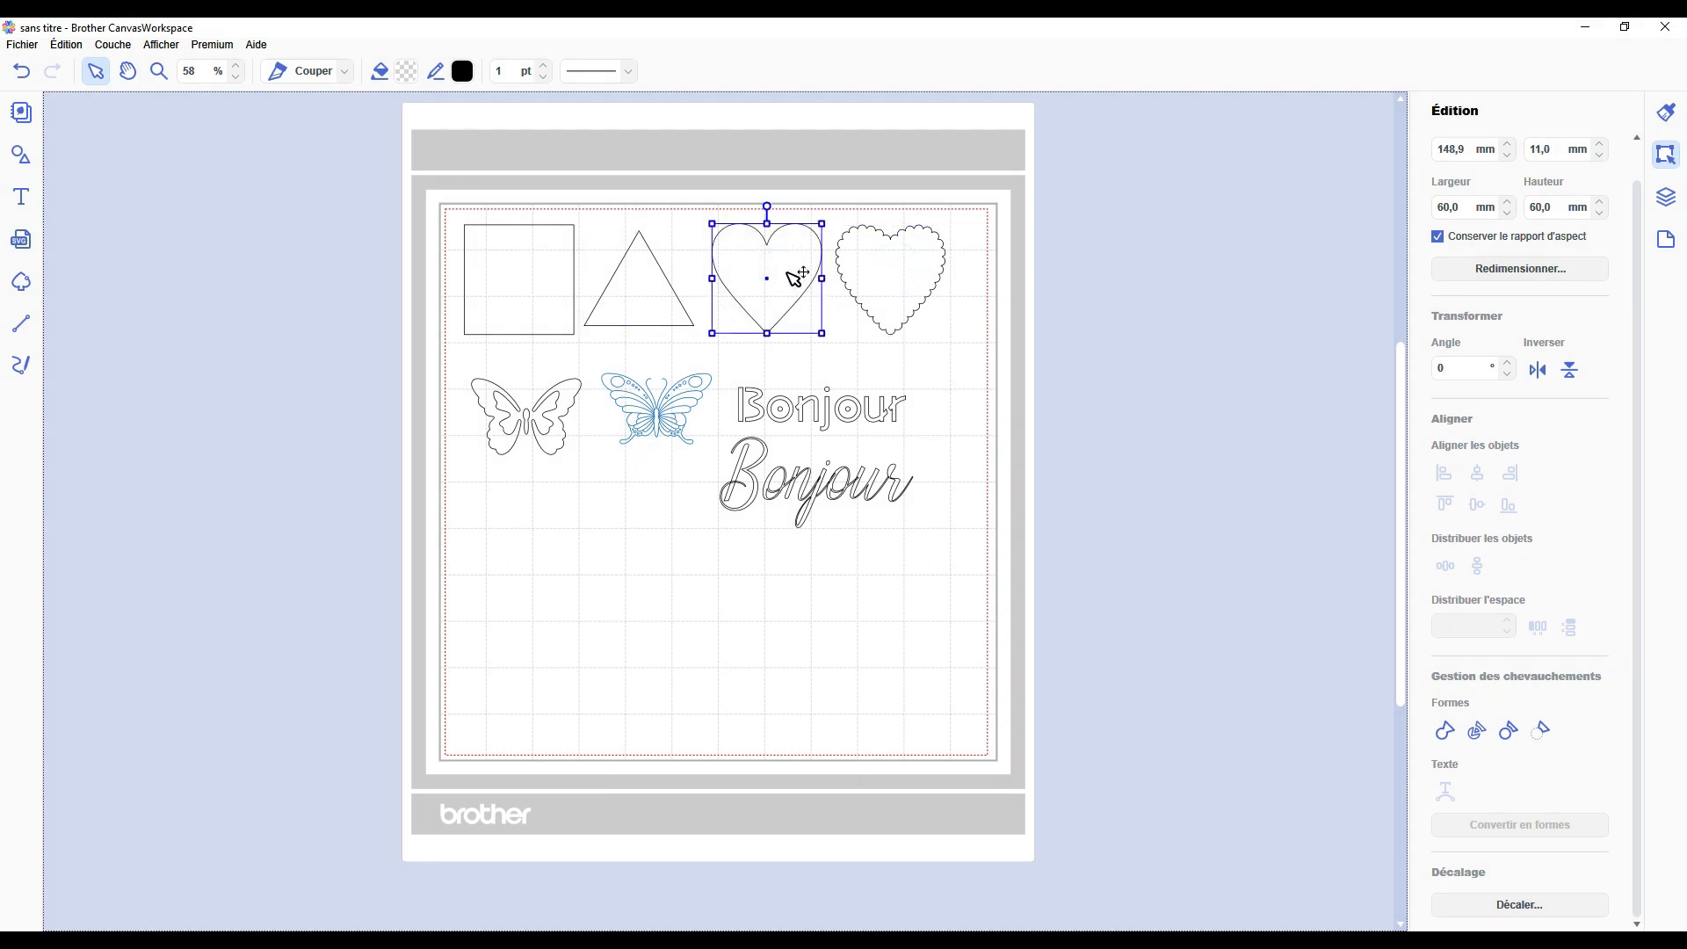
pyautogui.click(890, 274)
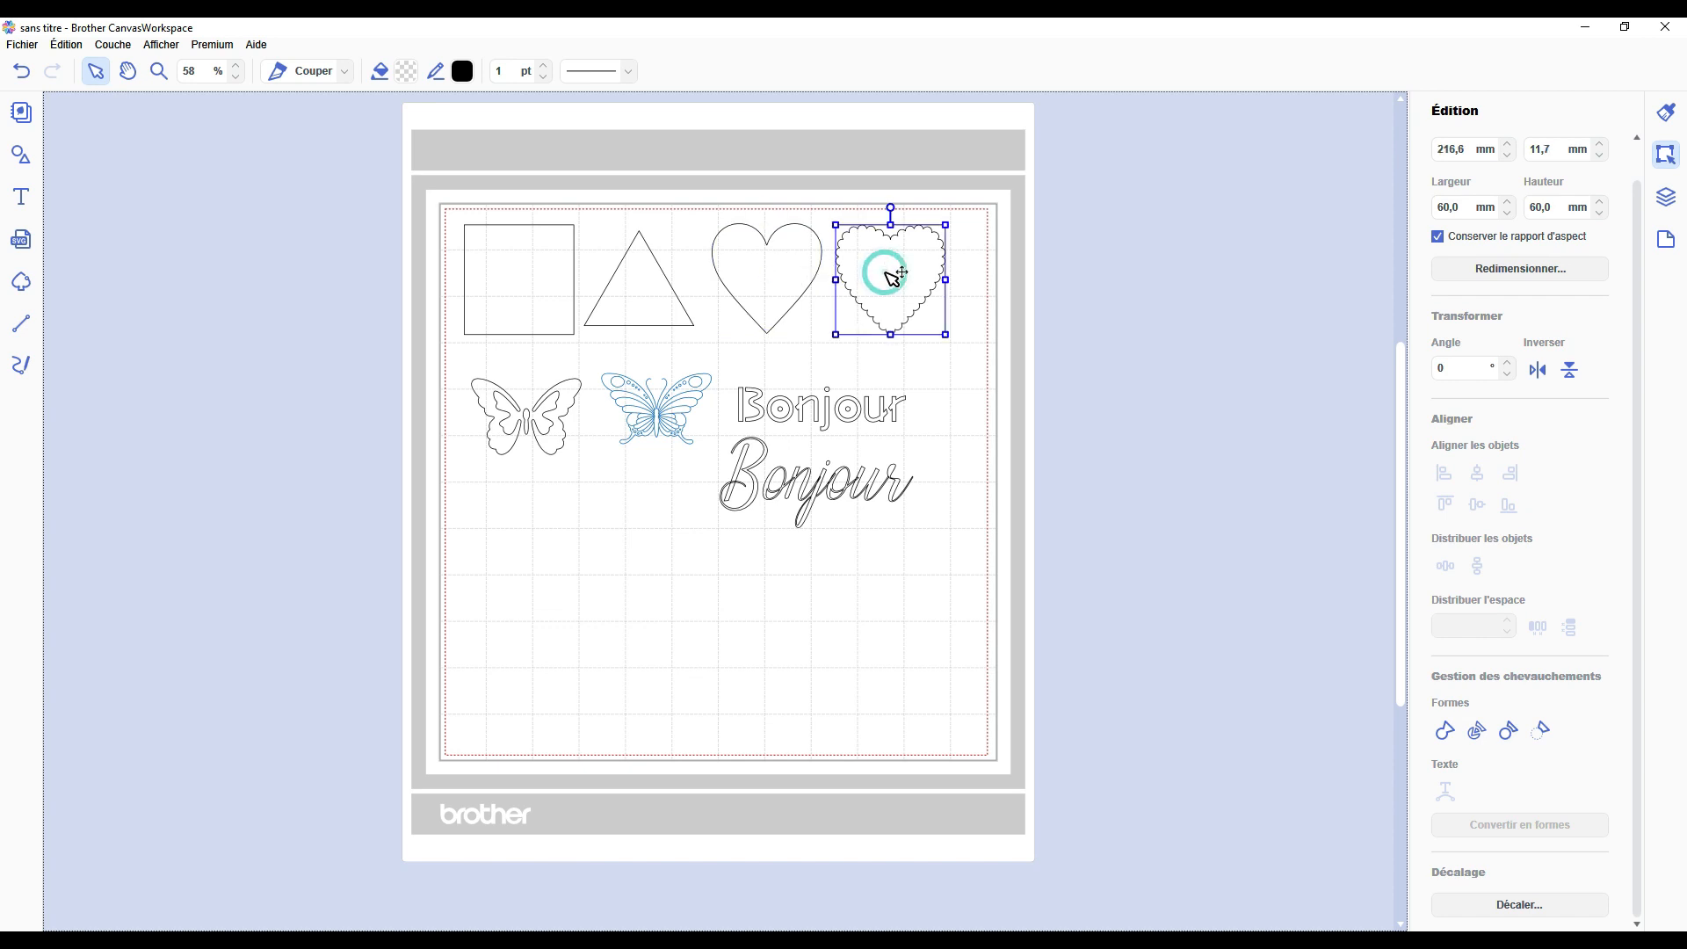
pyautogui.click(562, 386)
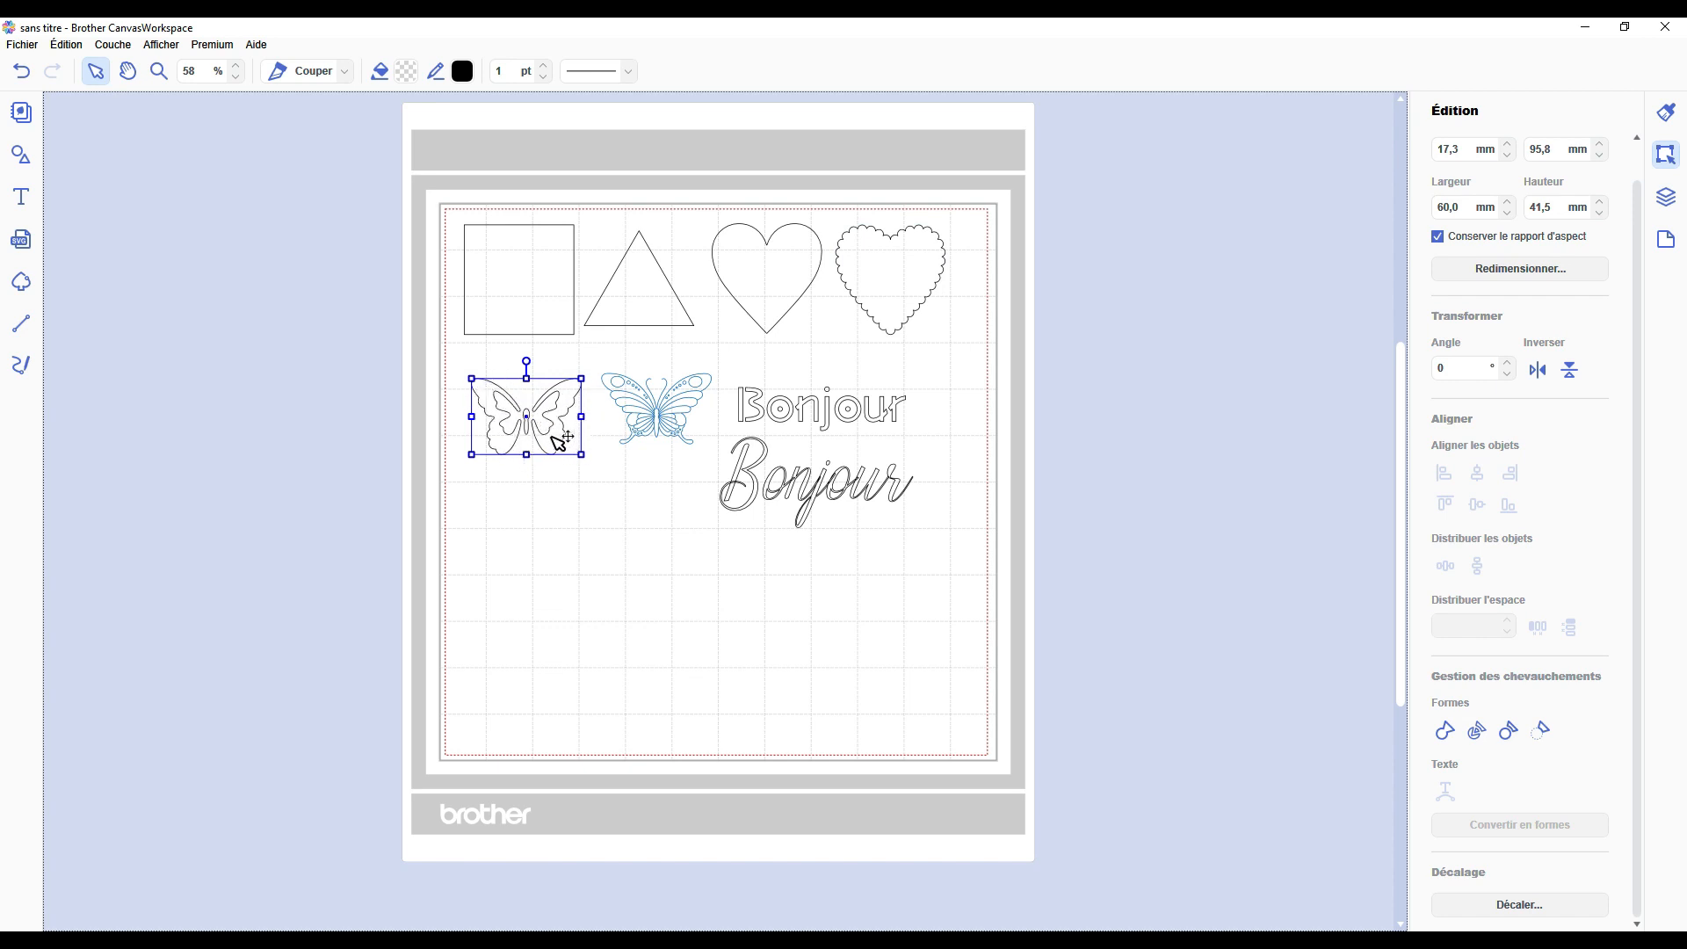
# Shift the blue butterfly slightly left, examine its group's shapes in the layer list, and collapse that group.
pyautogui.moveTo(662, 418); pyautogui.dragTo(654, 425)
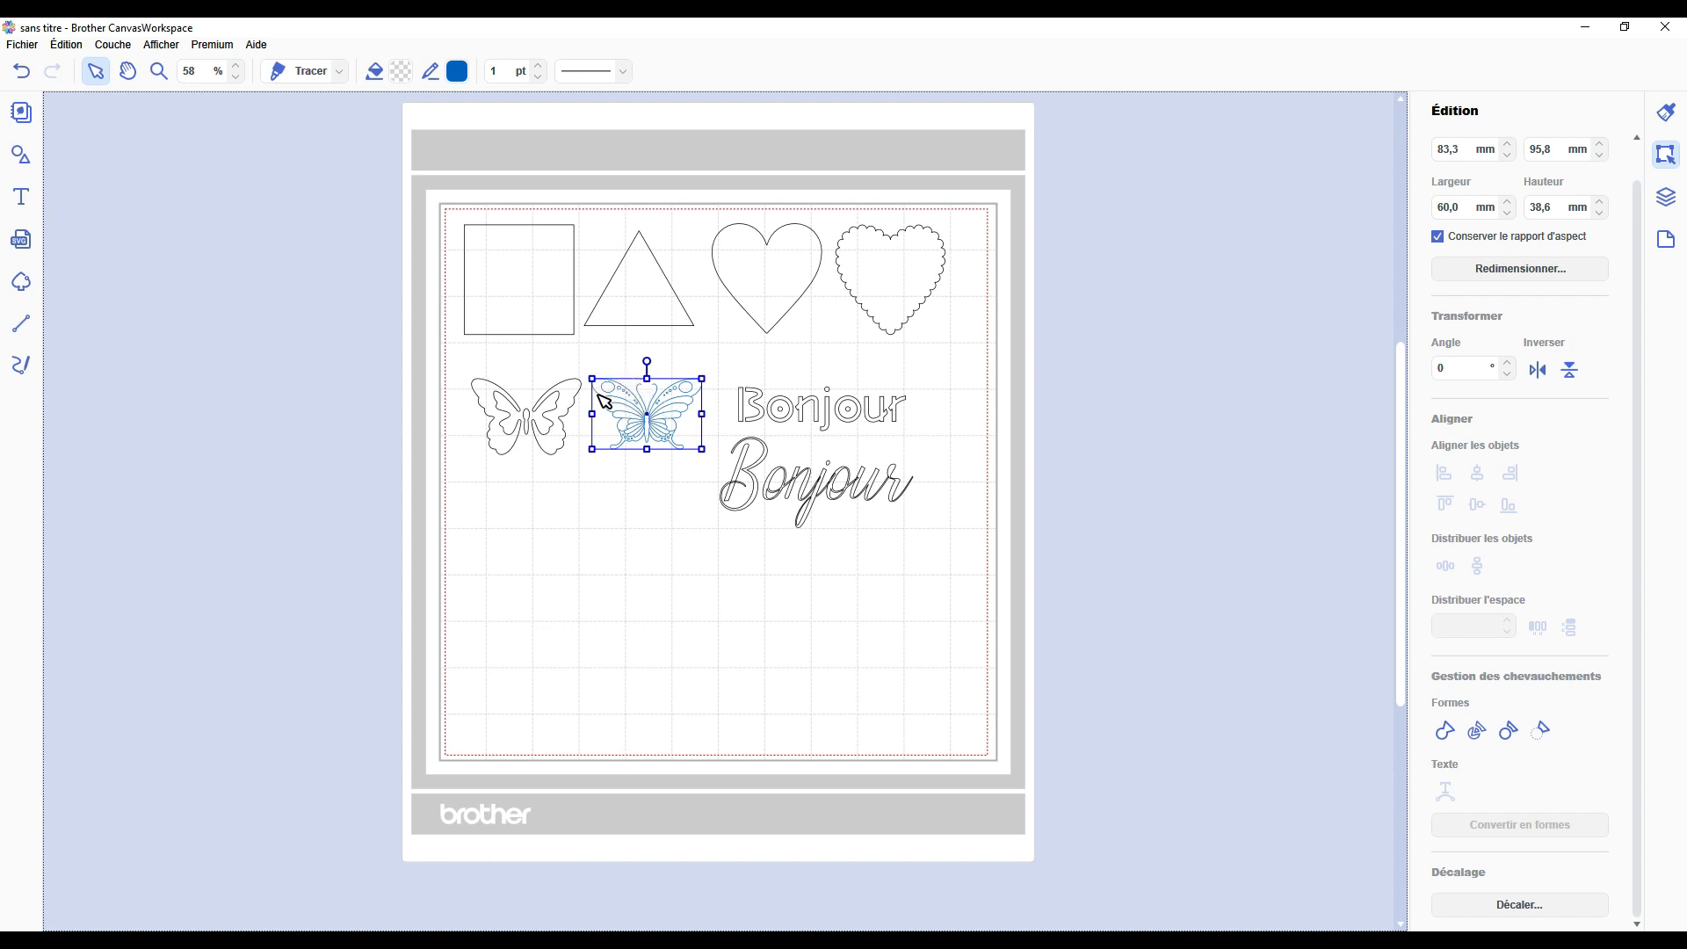
pyautogui.click(1666, 197)
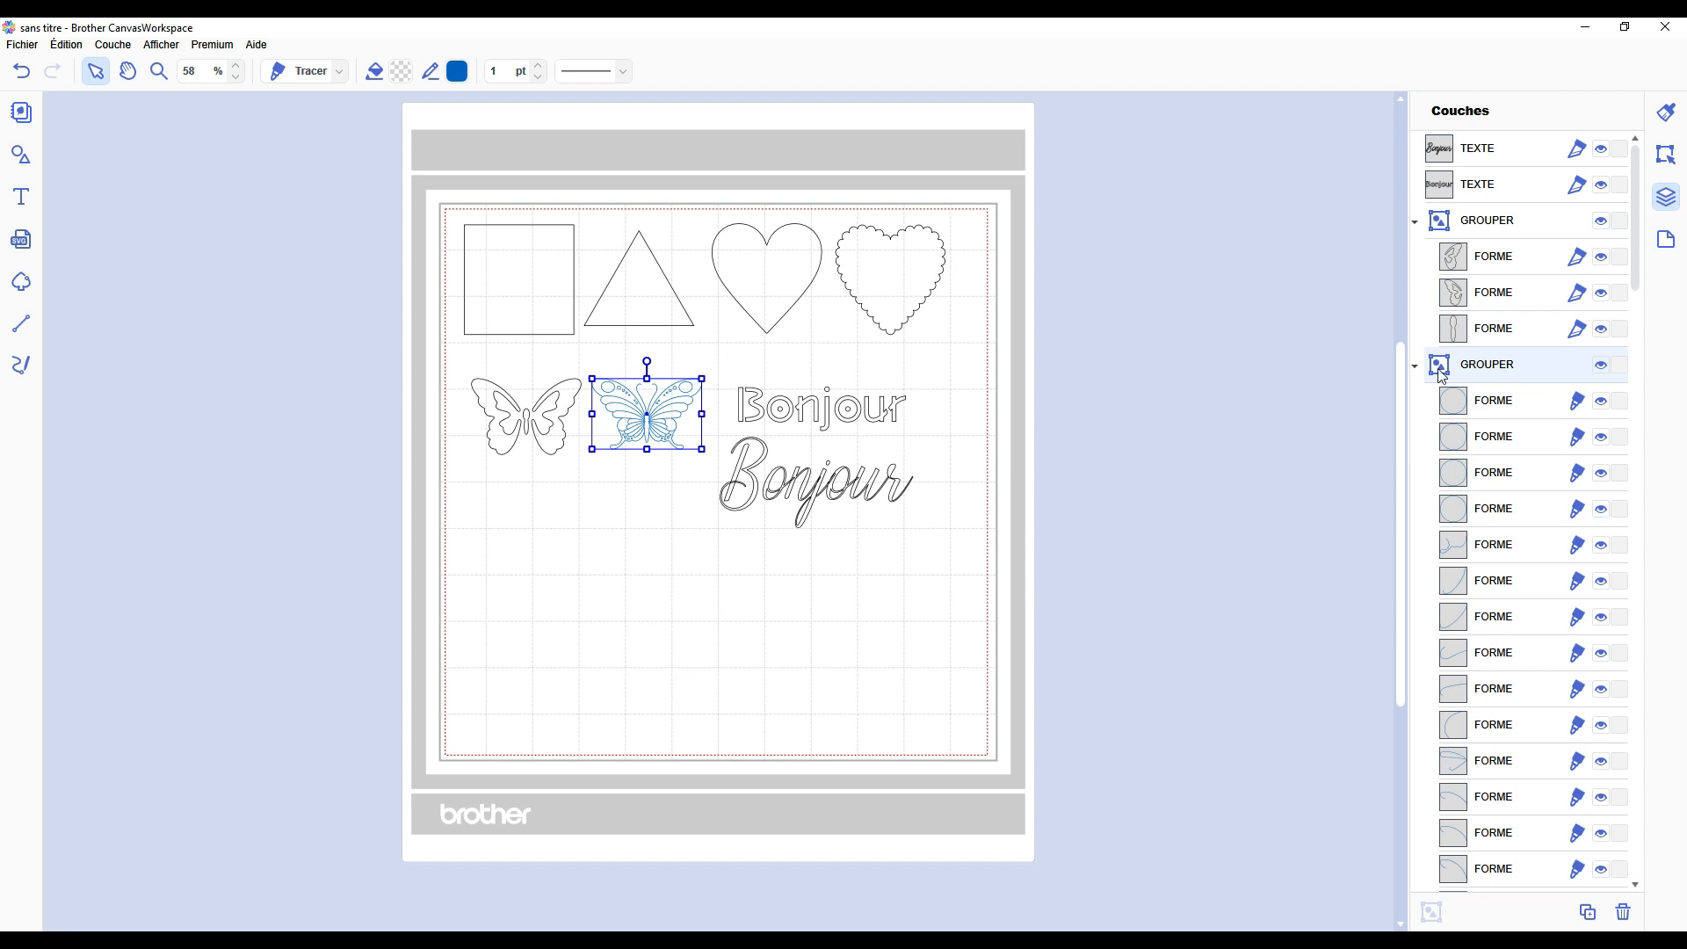
pyautogui.scroll(-2, 1499, 444)
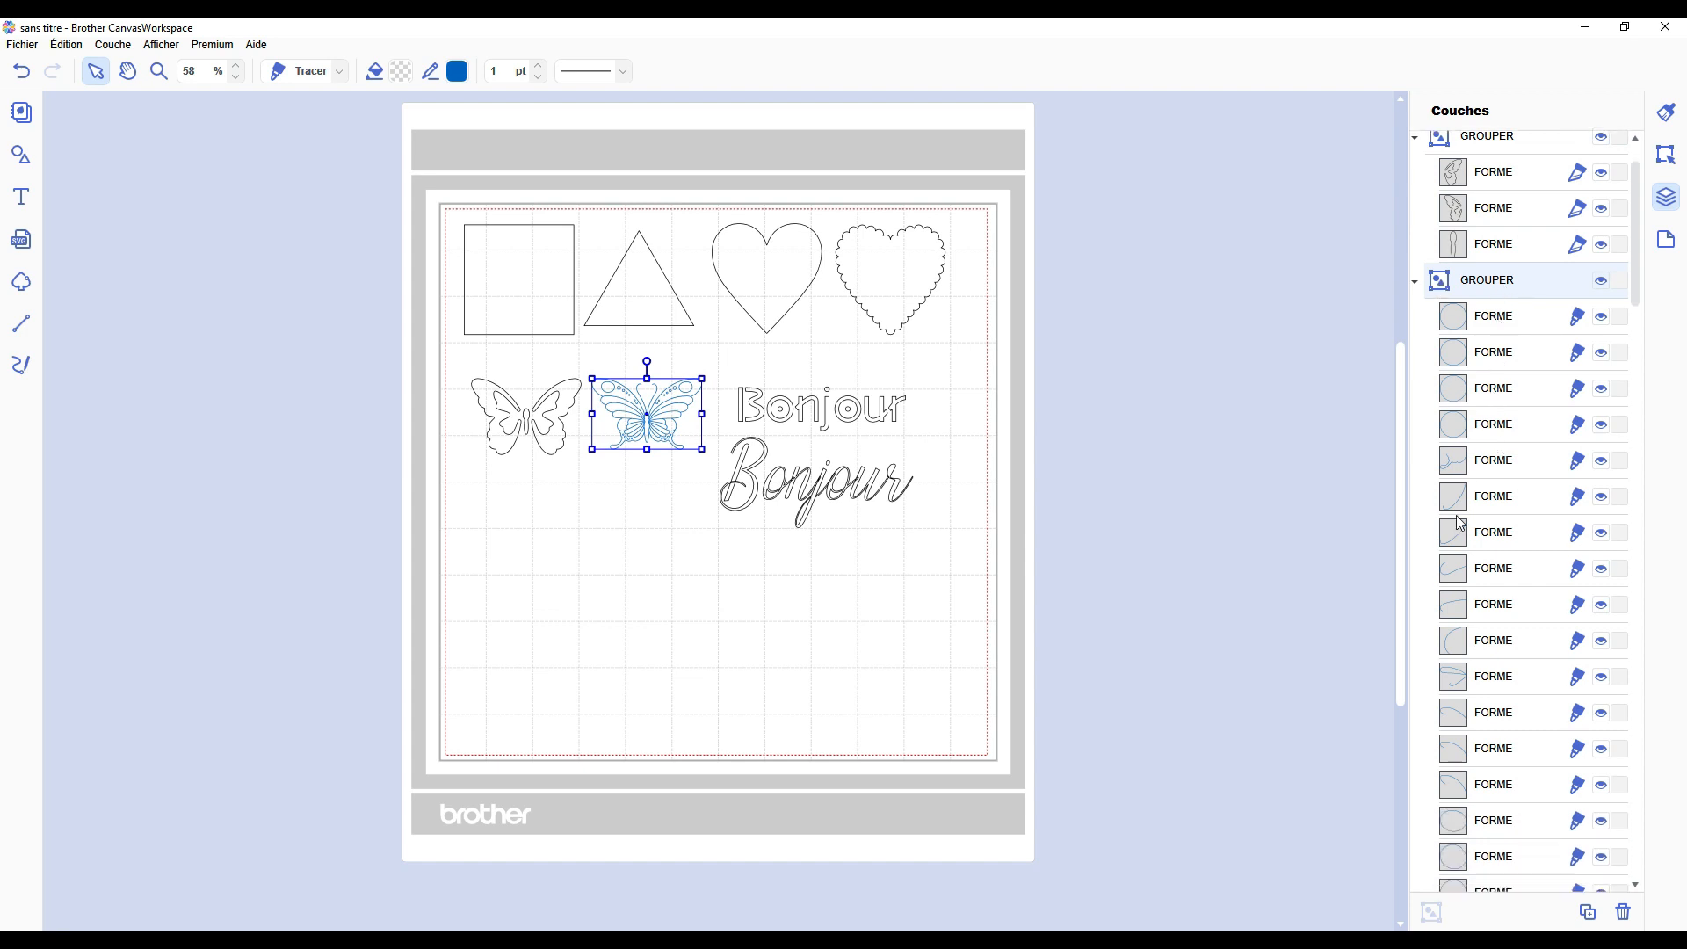
pyautogui.scroll(-6, 1462, 527)
pyautogui.scroll(-12, 1474, 653)
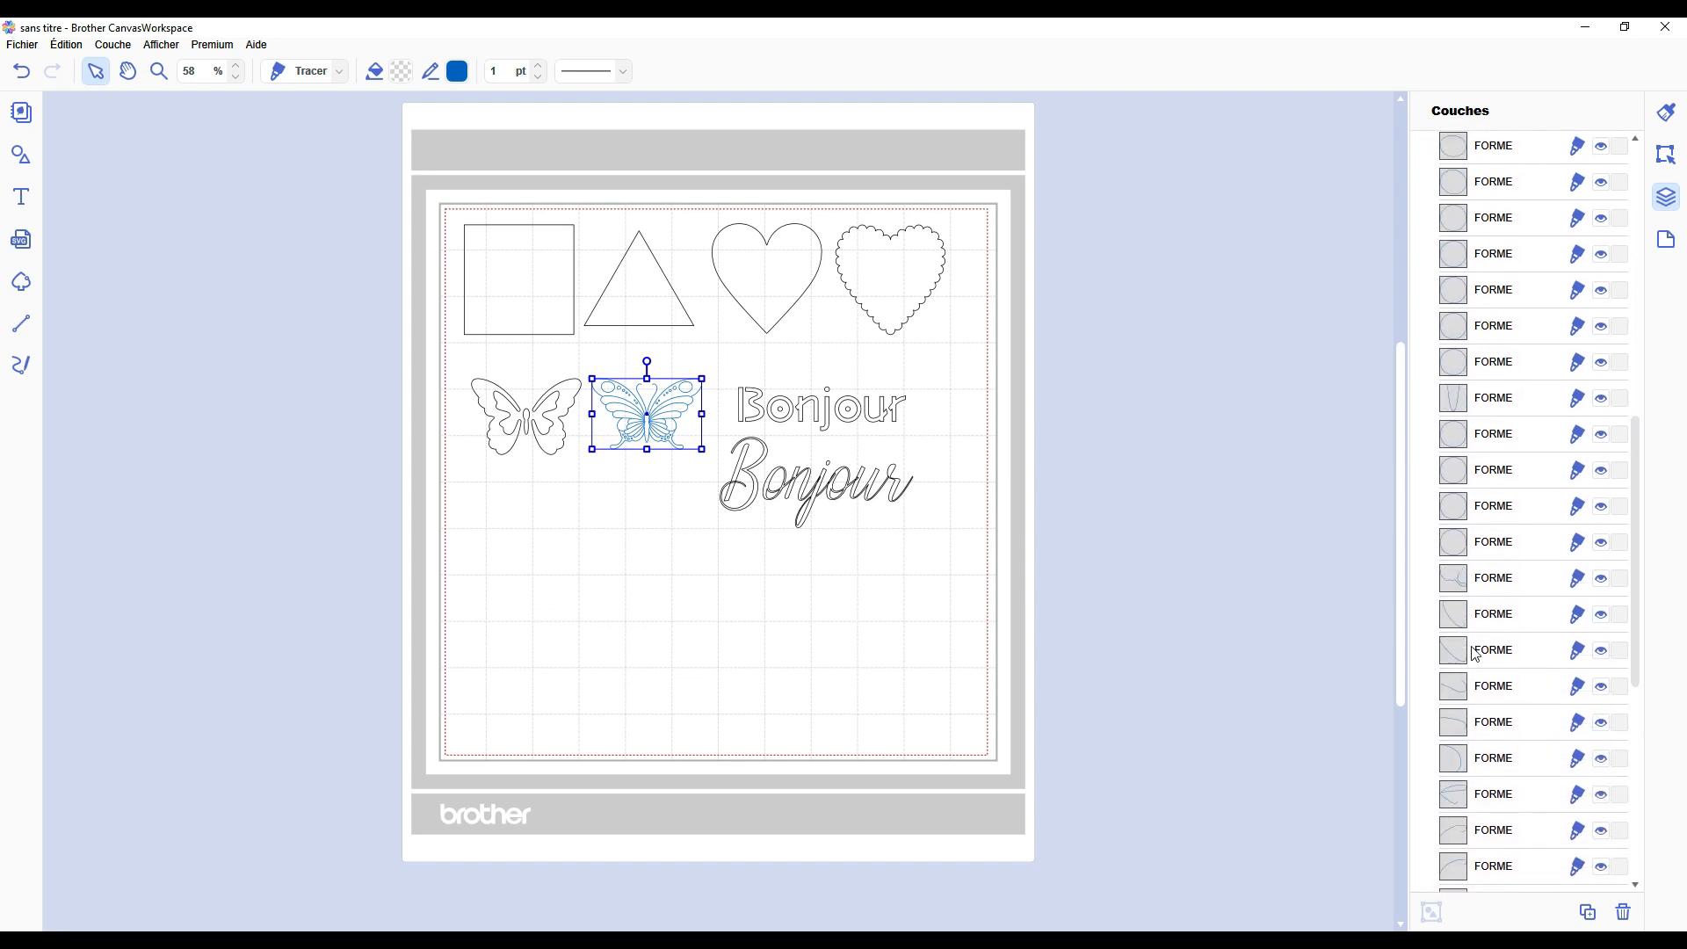
pyautogui.scroll(-4, 1474, 653)
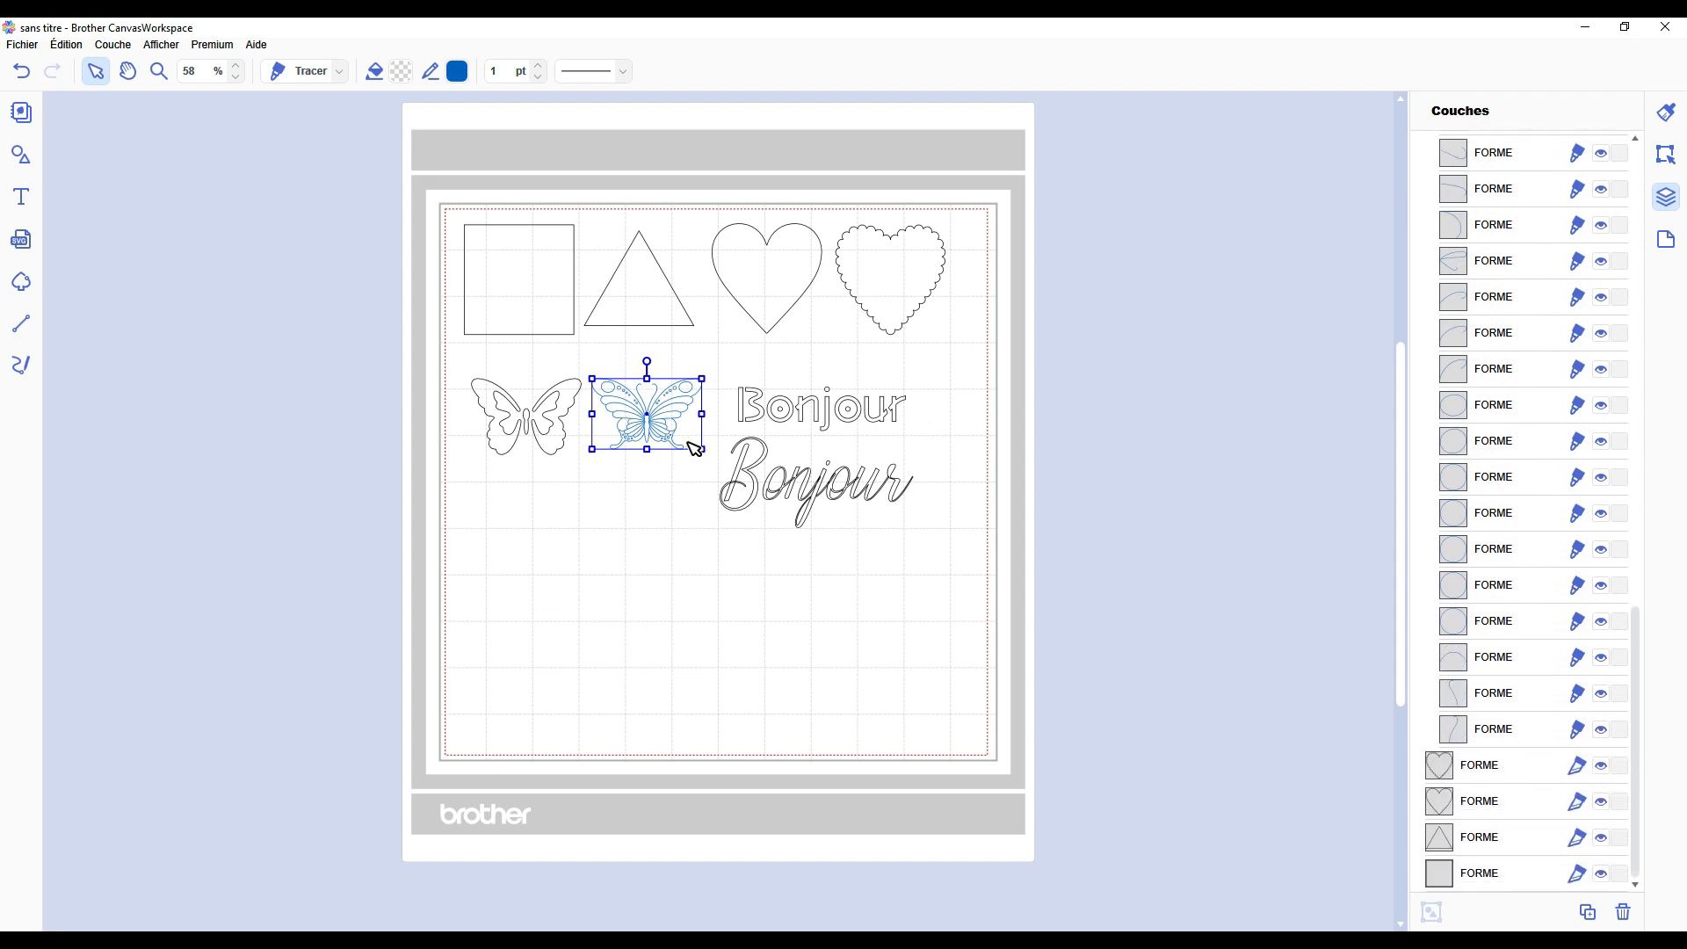
pyautogui.scroll(8, 1528, 344)
pyautogui.scroll(8, 1528, 343)
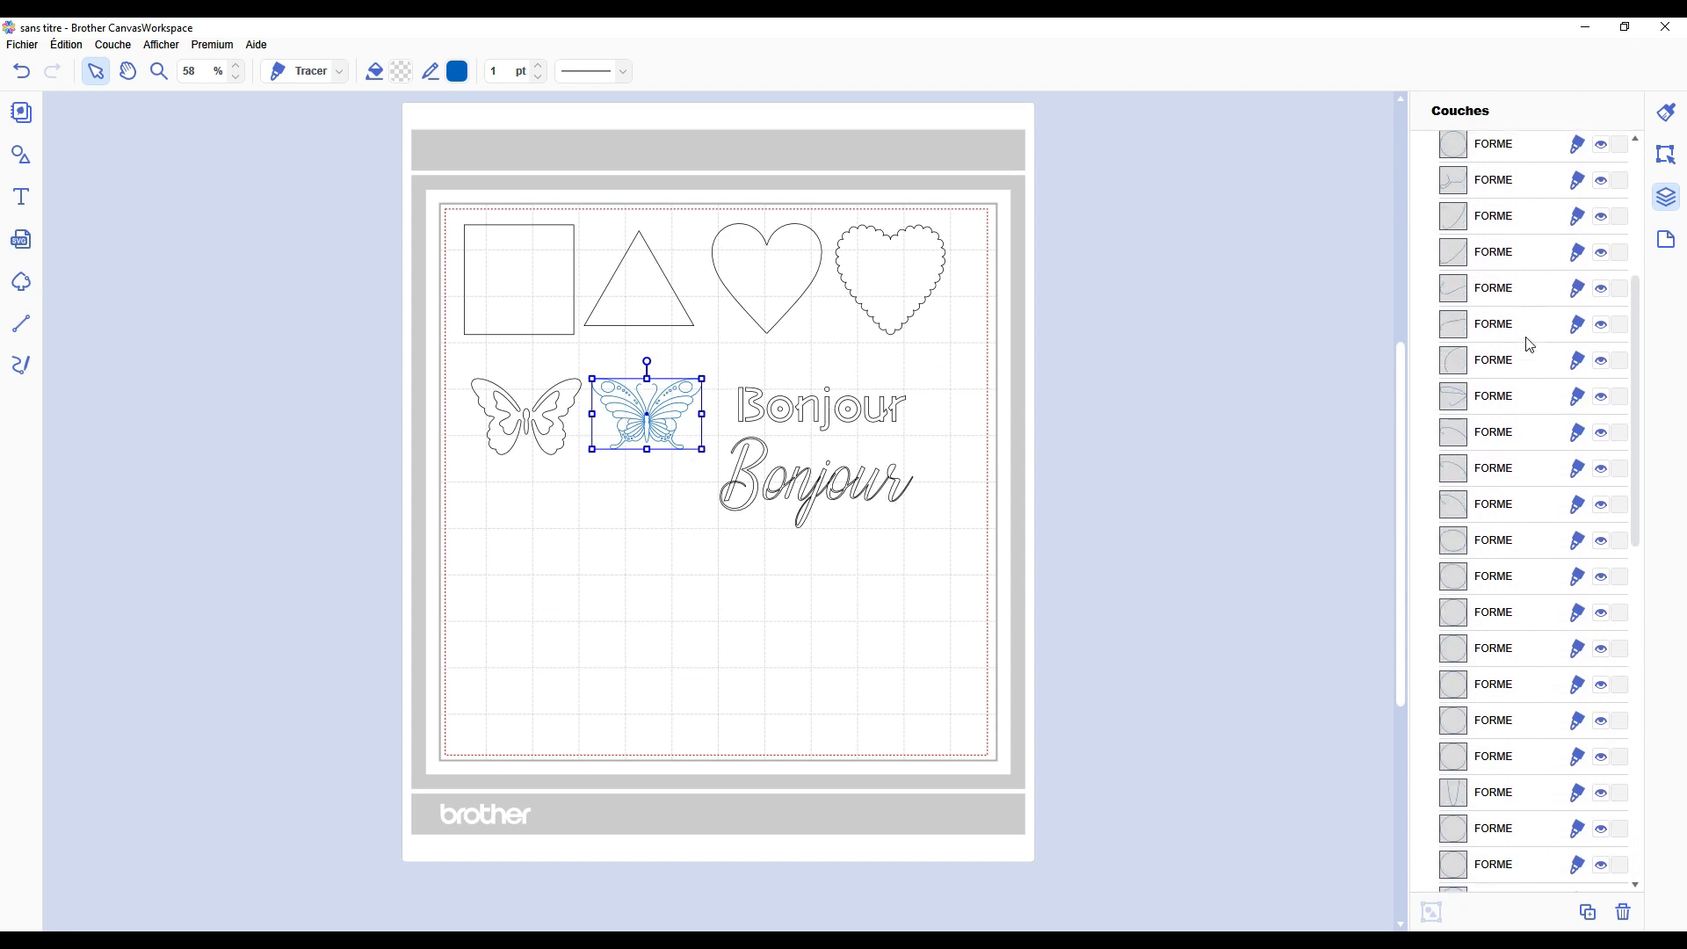
pyautogui.click(1414, 365)
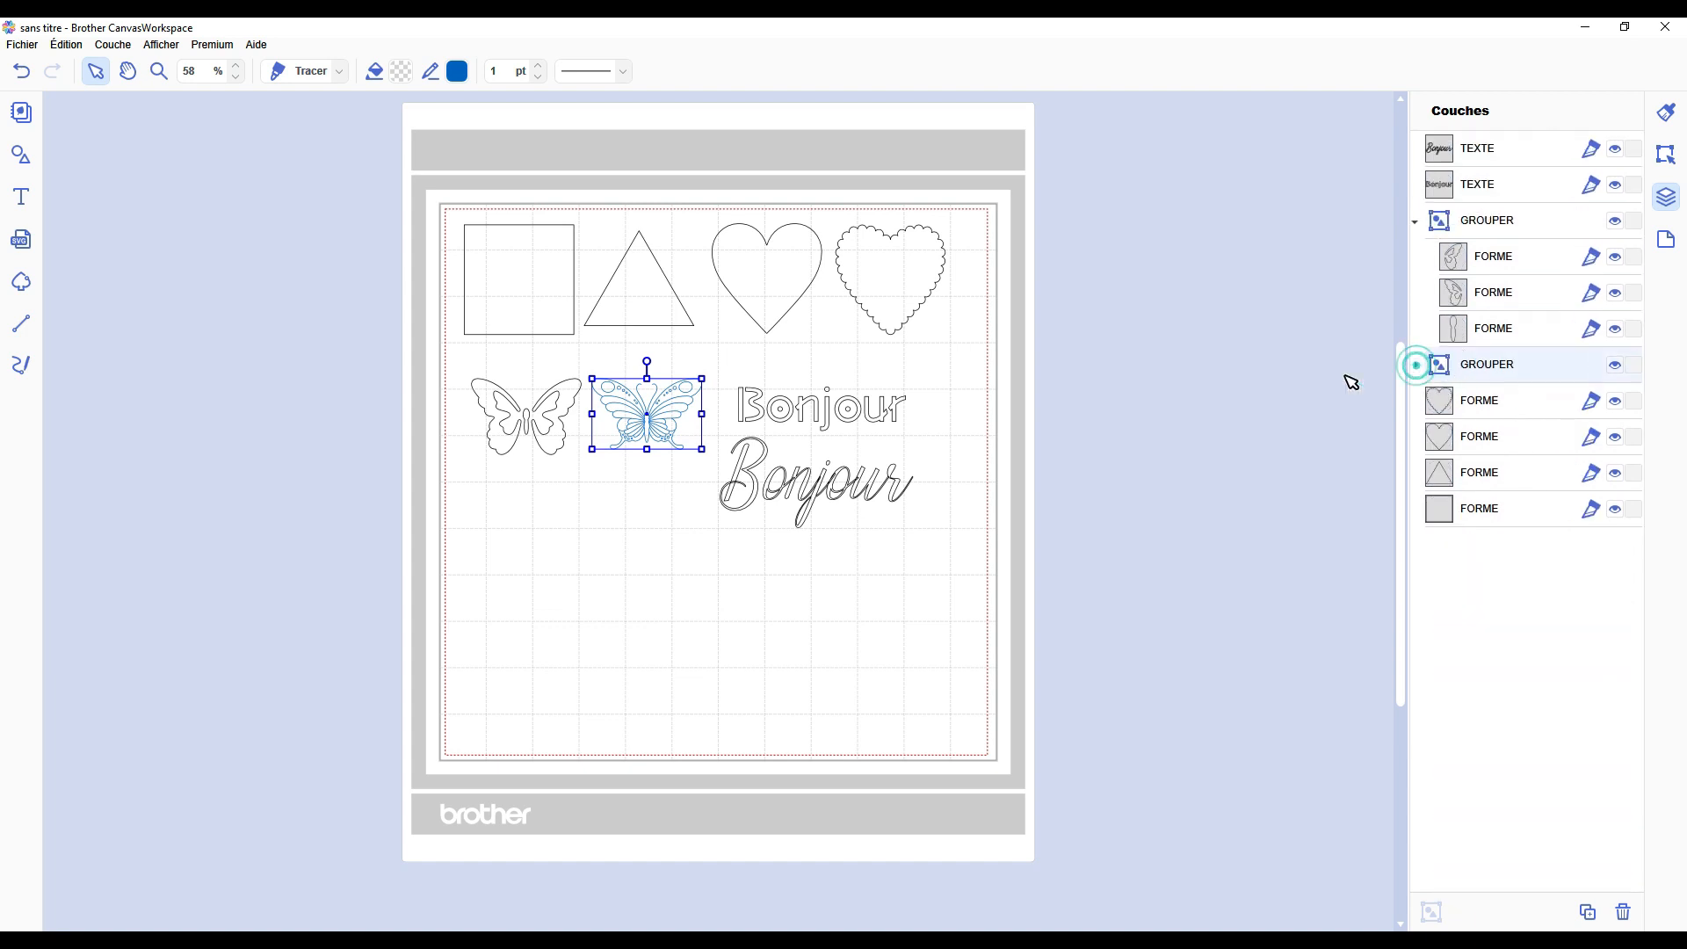
# Select the two Bonjour texts in turn and shift the script one slightly right.
pyautogui.click(841, 413)
pyautogui.click(845, 484)
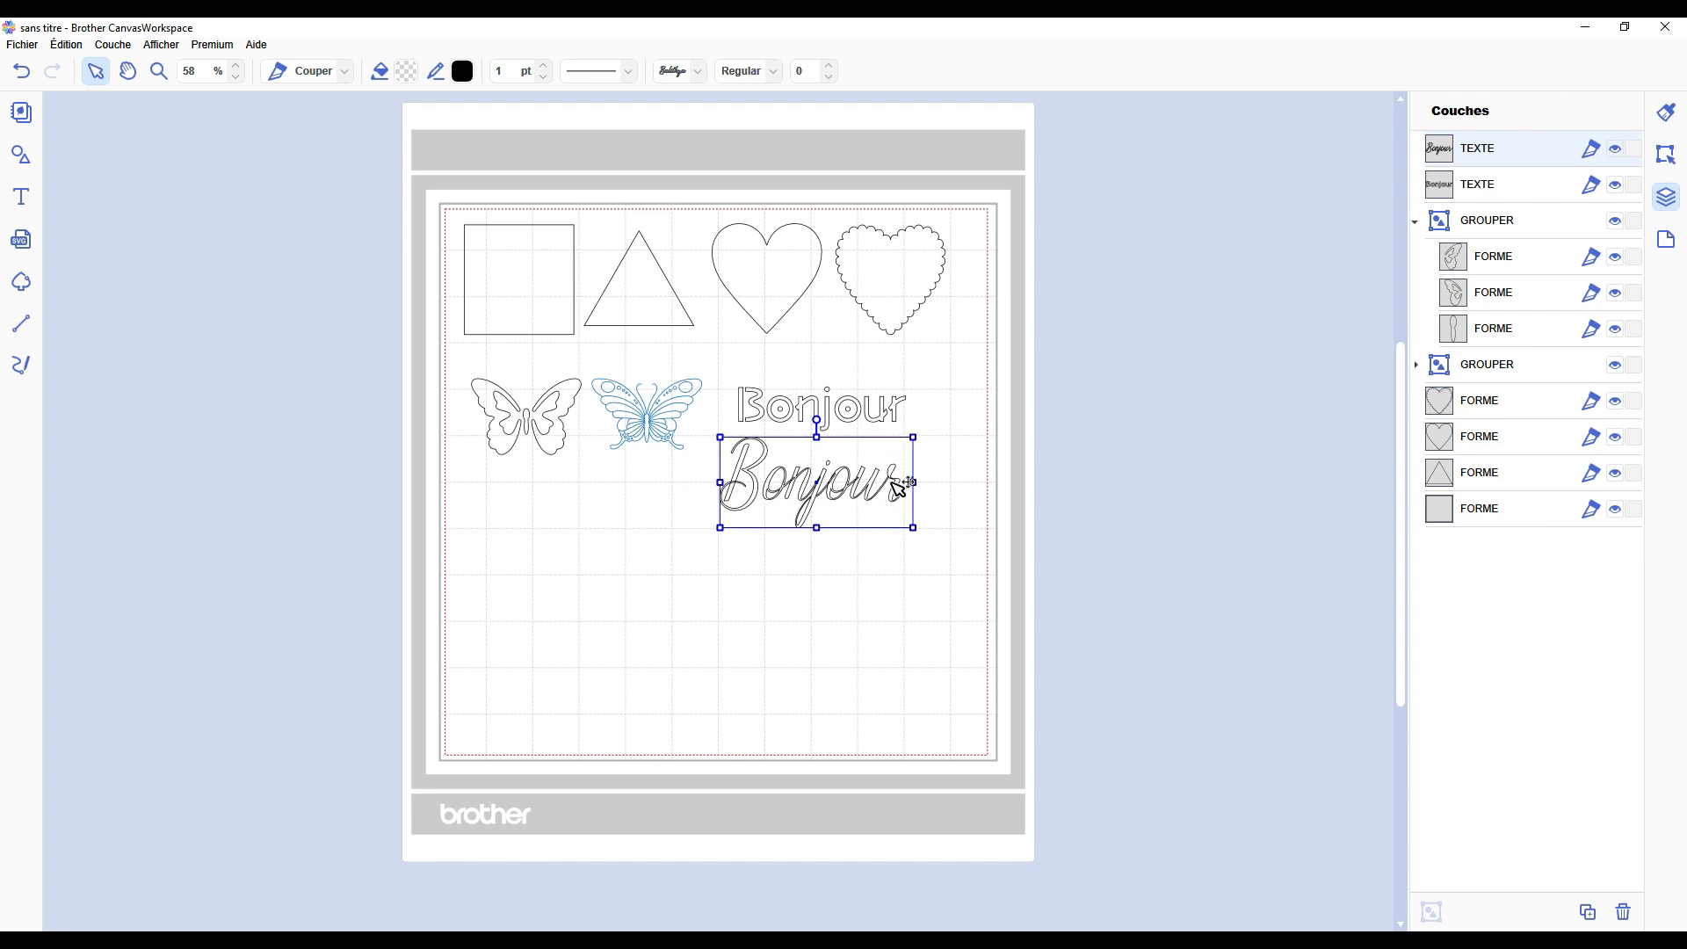
pyautogui.moveTo(898, 487); pyautogui.dragTo(923, 481)
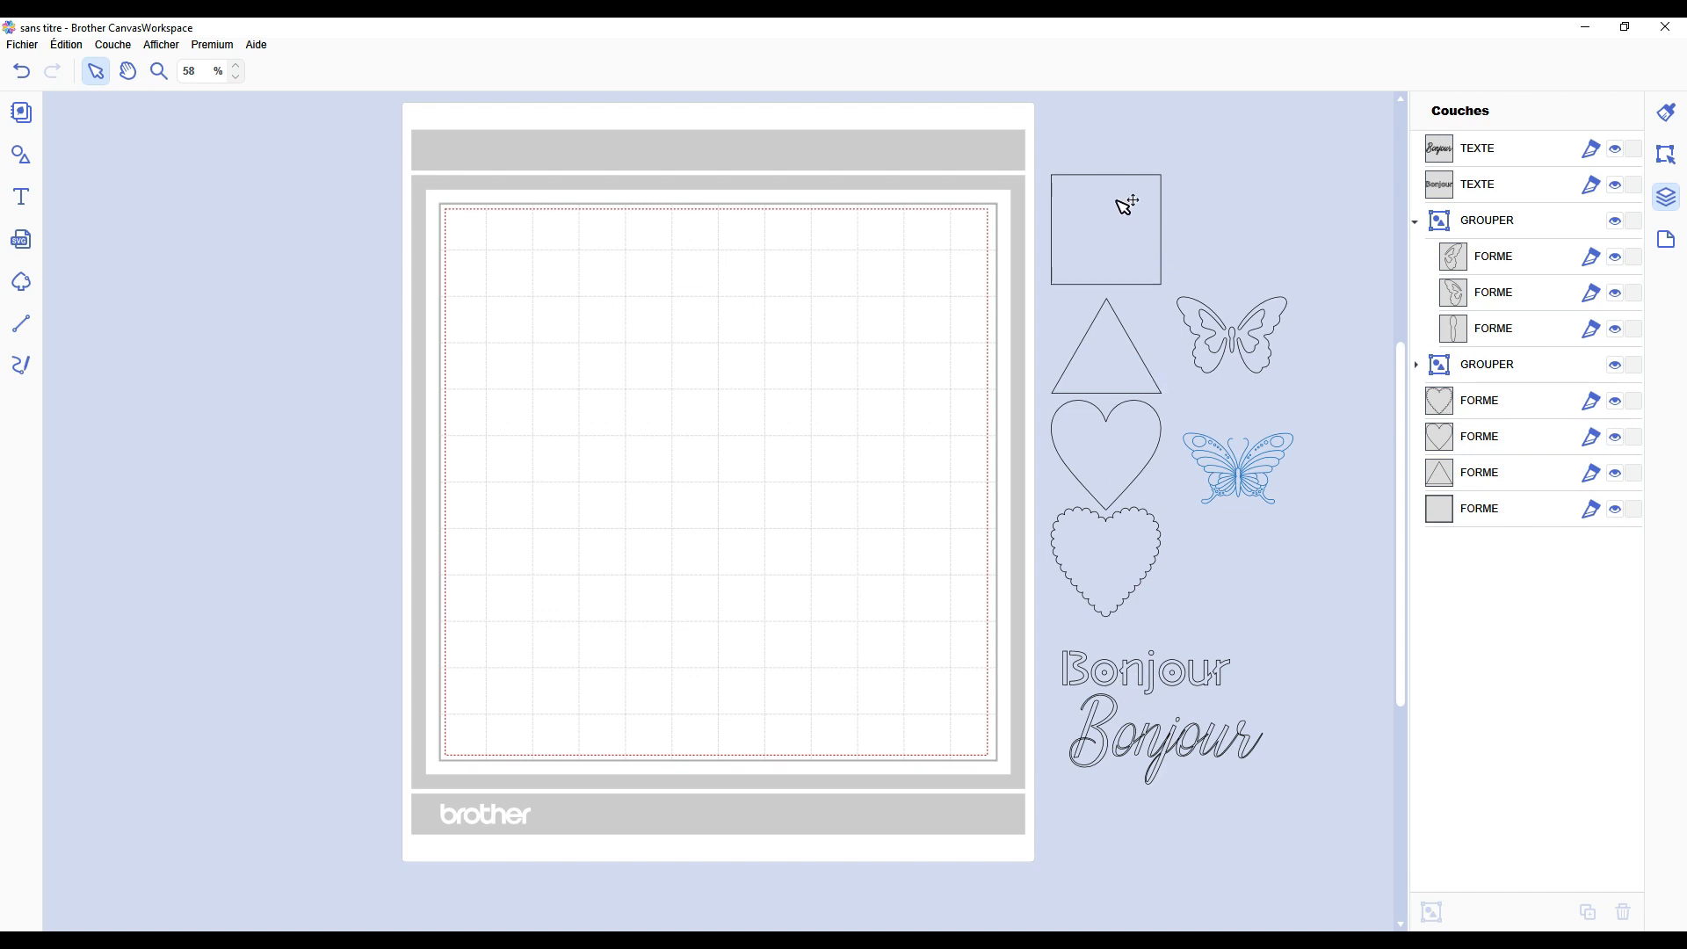
# Place the square in the mat's upper-left area and arrange two duplicates of it in a column below.
pyautogui.moveTo(1118, 216); pyautogui.dragTo(550, 296)
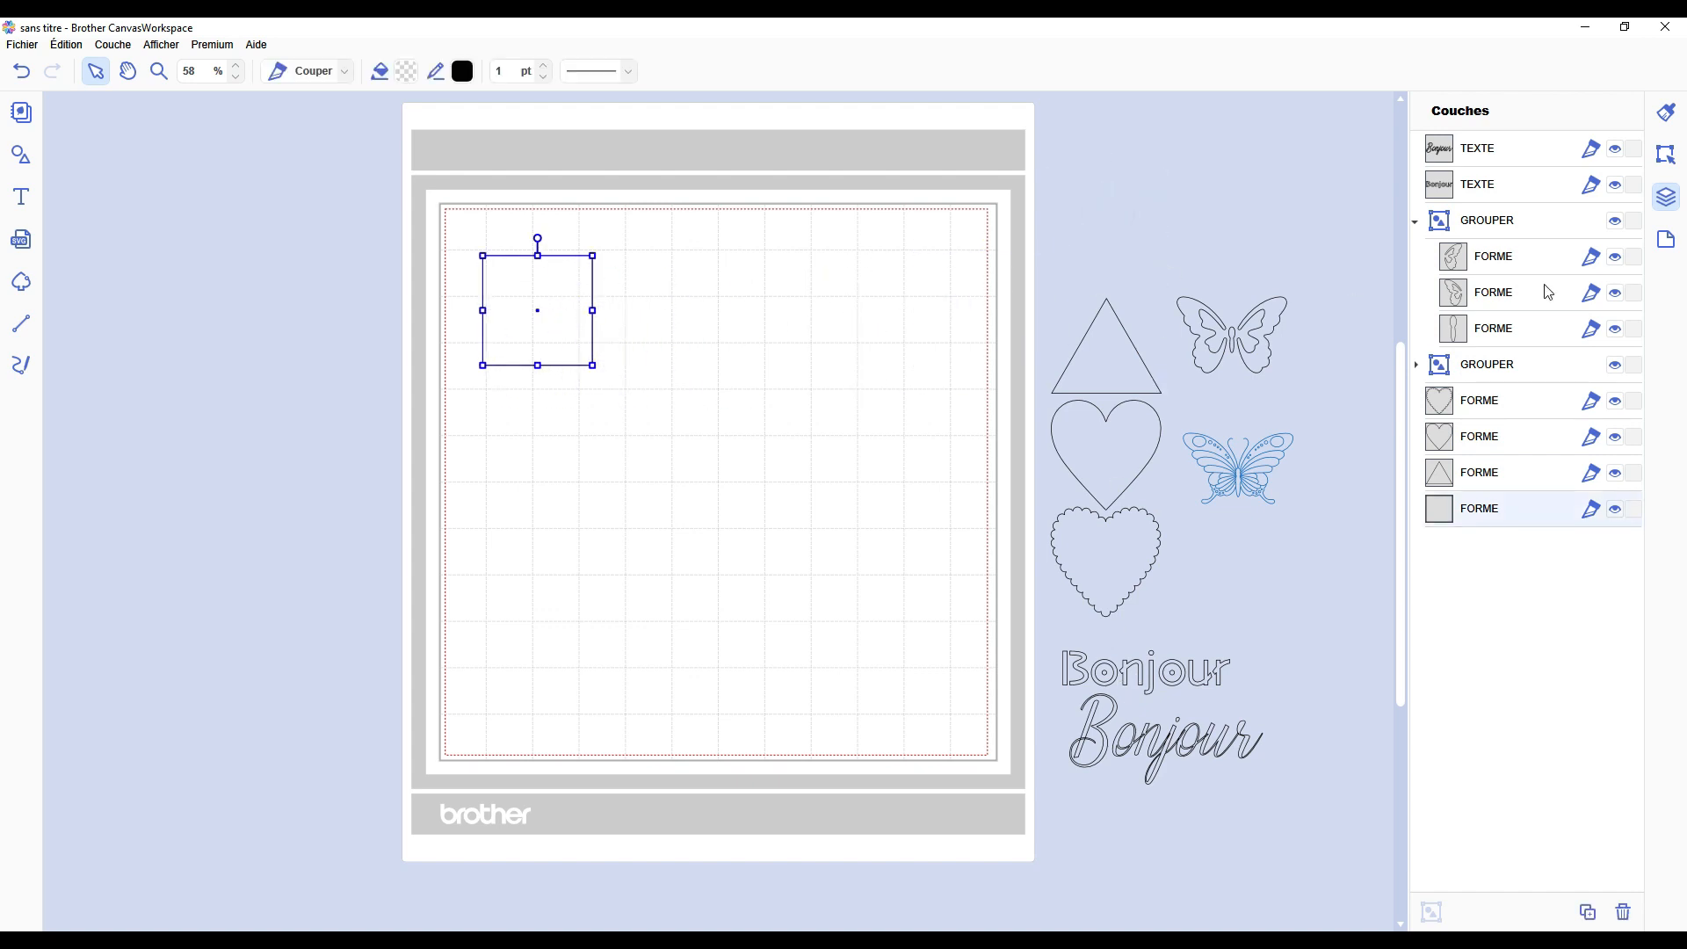
pyautogui.click(1667, 155)
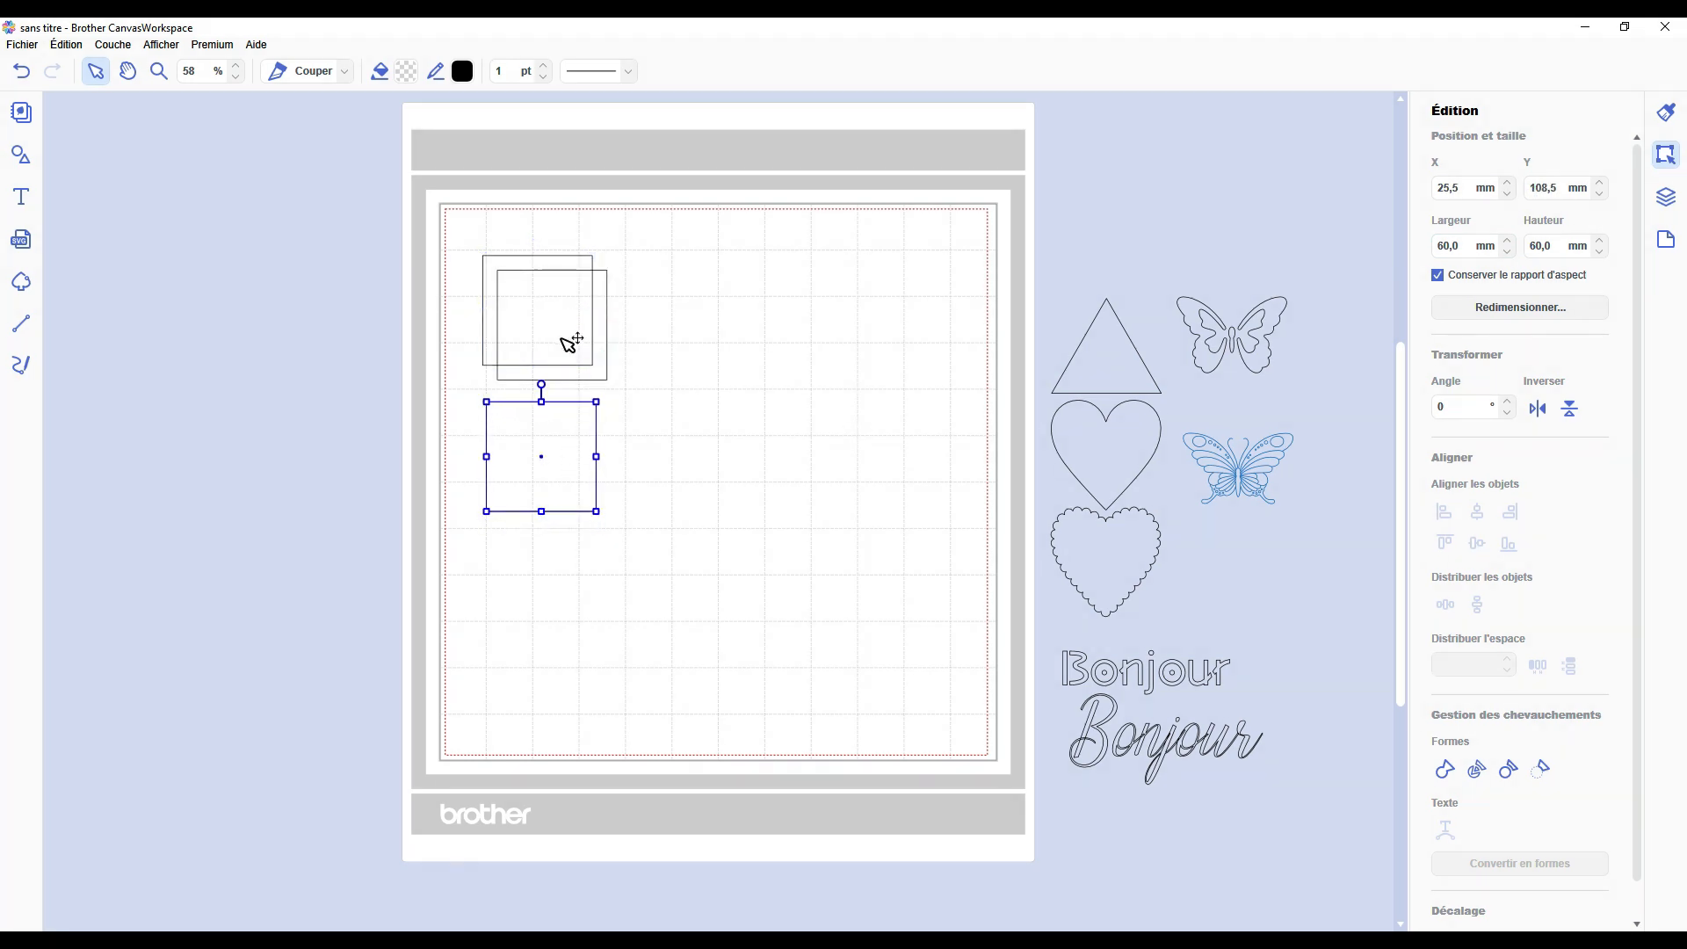
pyautogui.moveTo(565, 339); pyautogui.dragTo(562, 611)
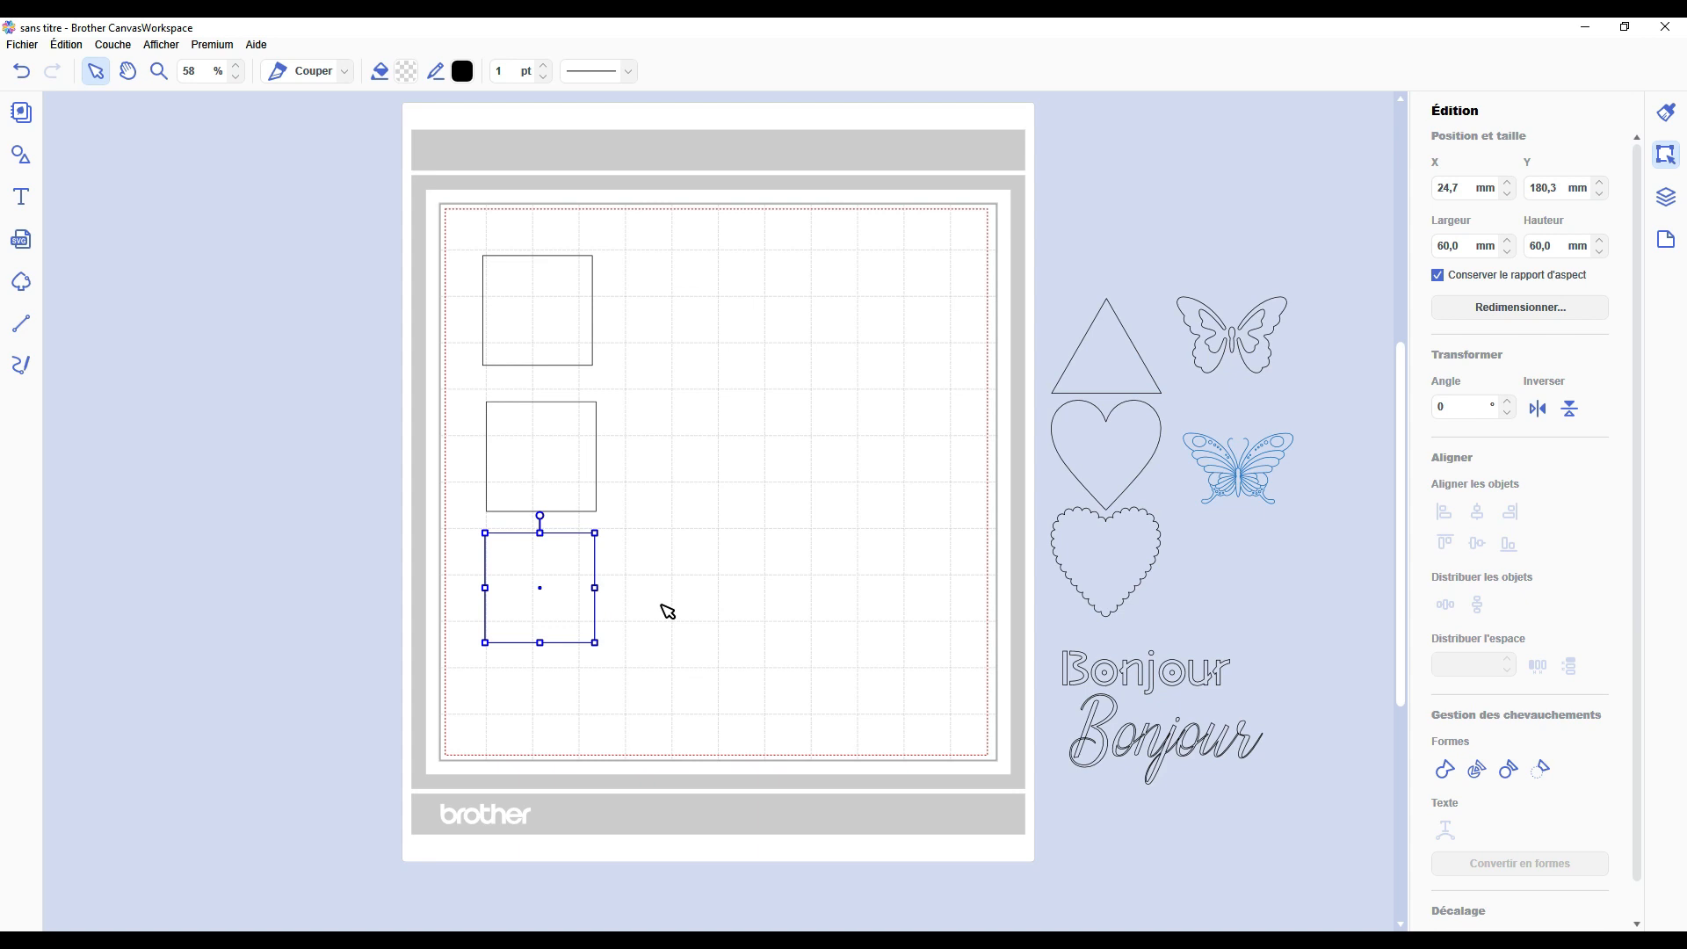
pyautogui.scroll(-1, 1469, 769)
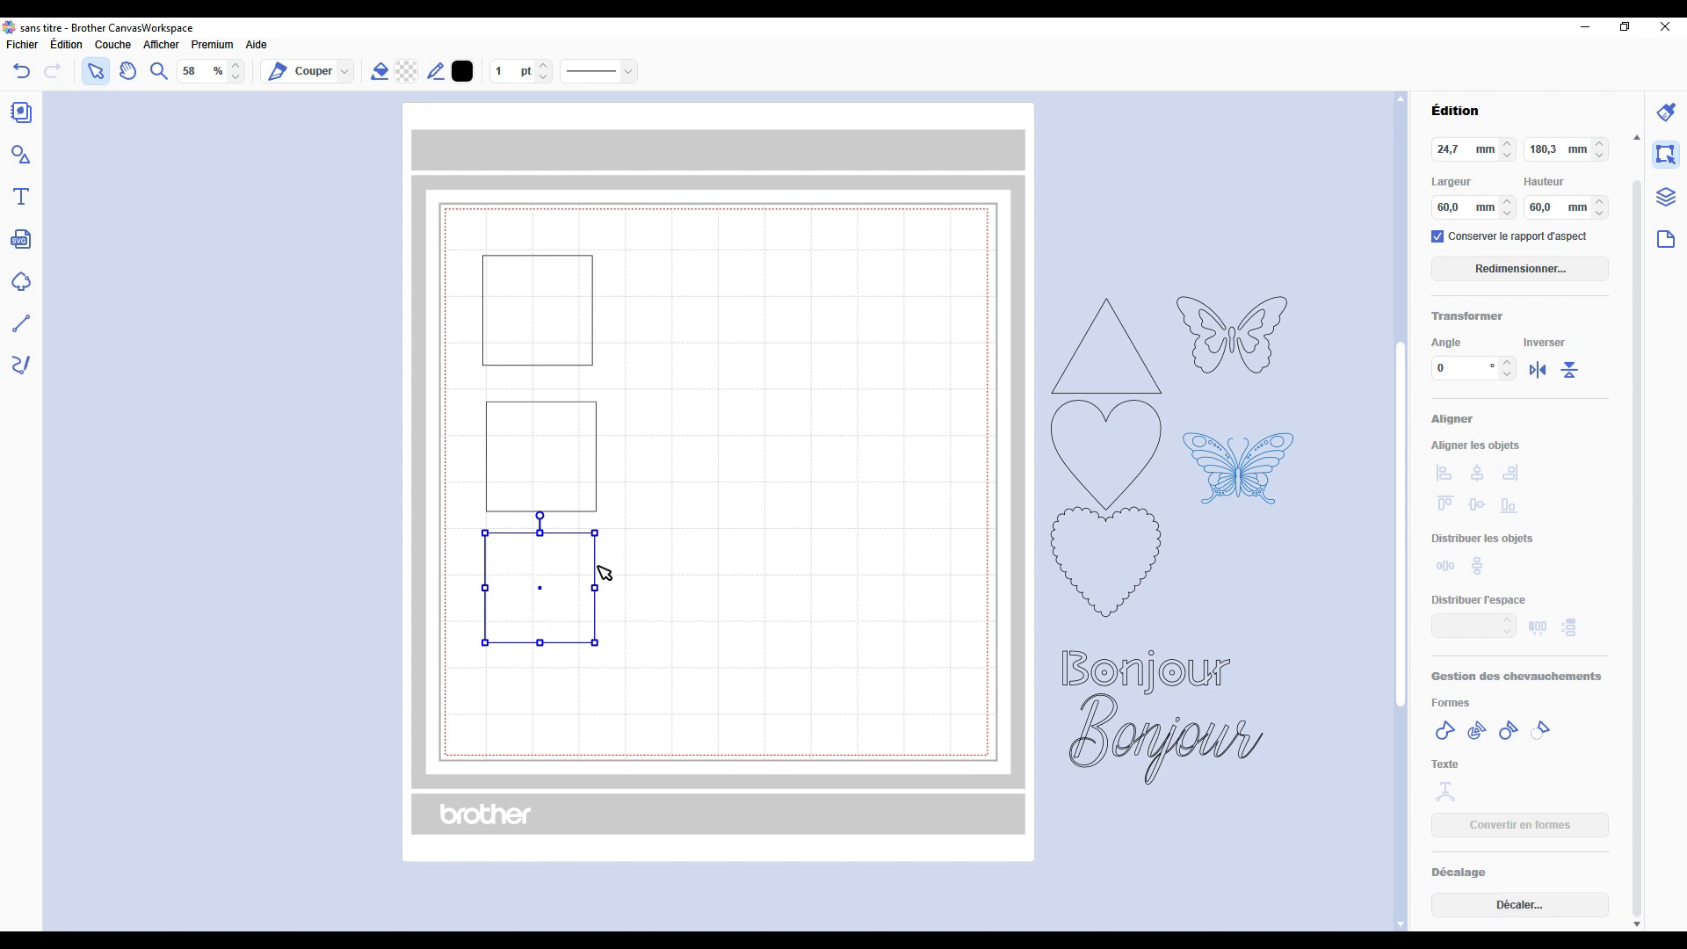
pyautogui.moveTo(569, 585)
pyautogui.mouseDown()
pyautogui.moveTo(566, 613)
pyautogui.moveTo(575, 583)
pyautogui.mouseUp()
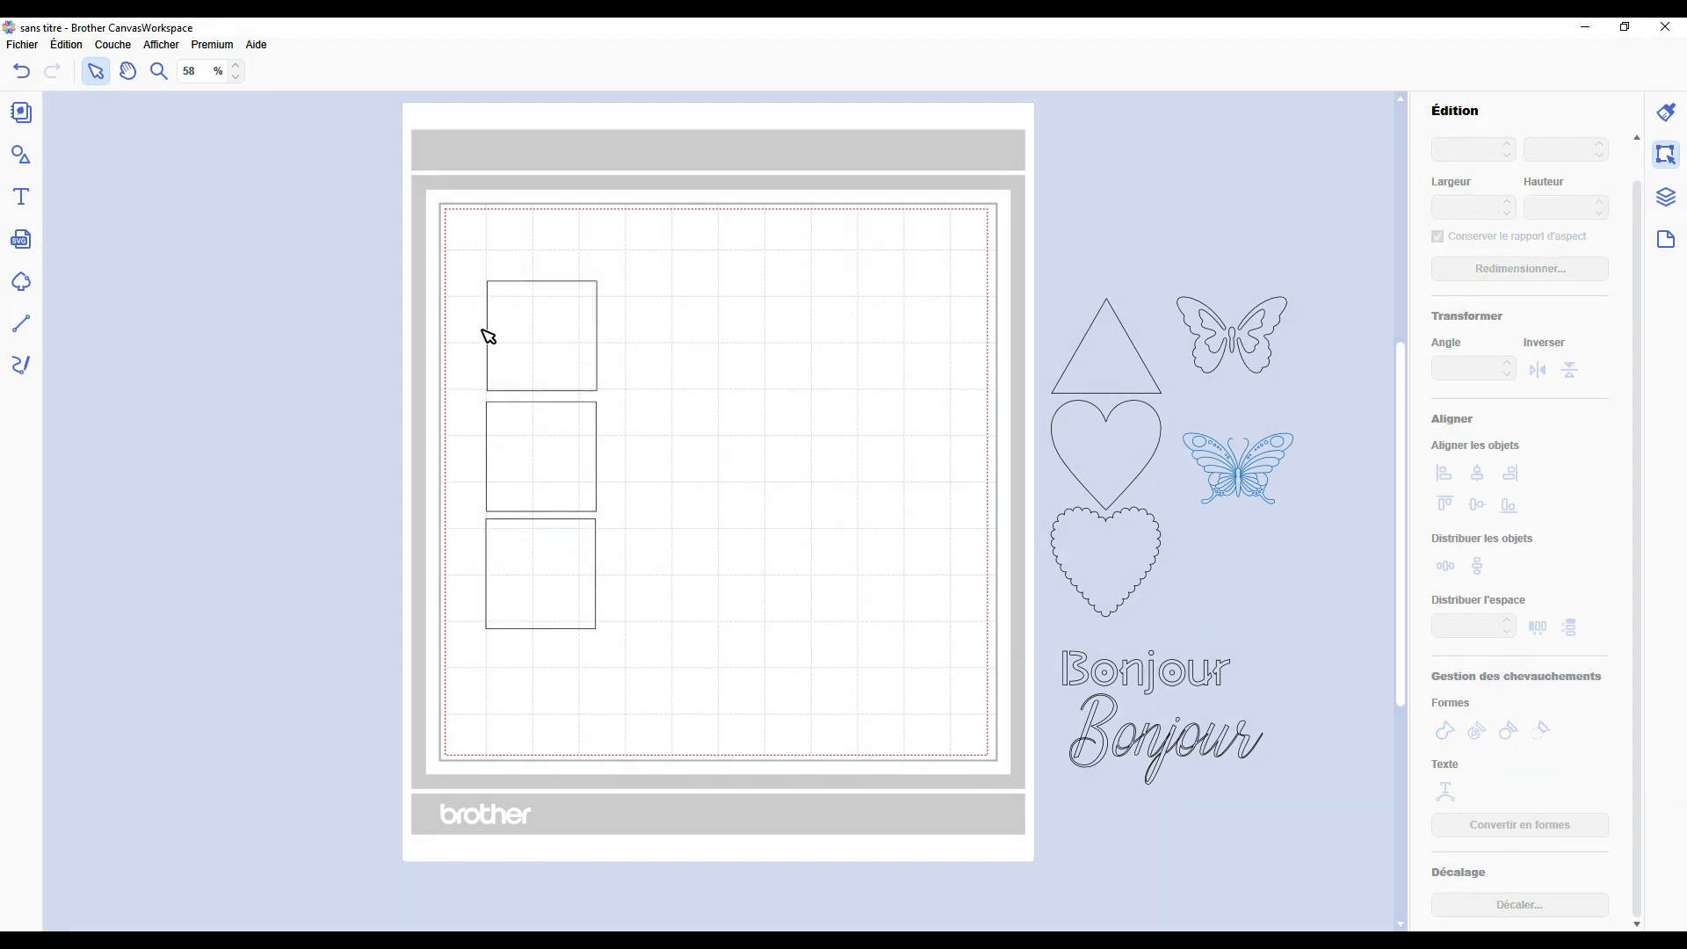
# Move the uppermost square to the mat's upper-right area and open its offset line settings without covering the square.
pyautogui.click(484, 330)
pyautogui.moveTo(521, 334); pyautogui.dragTo(785, 330)
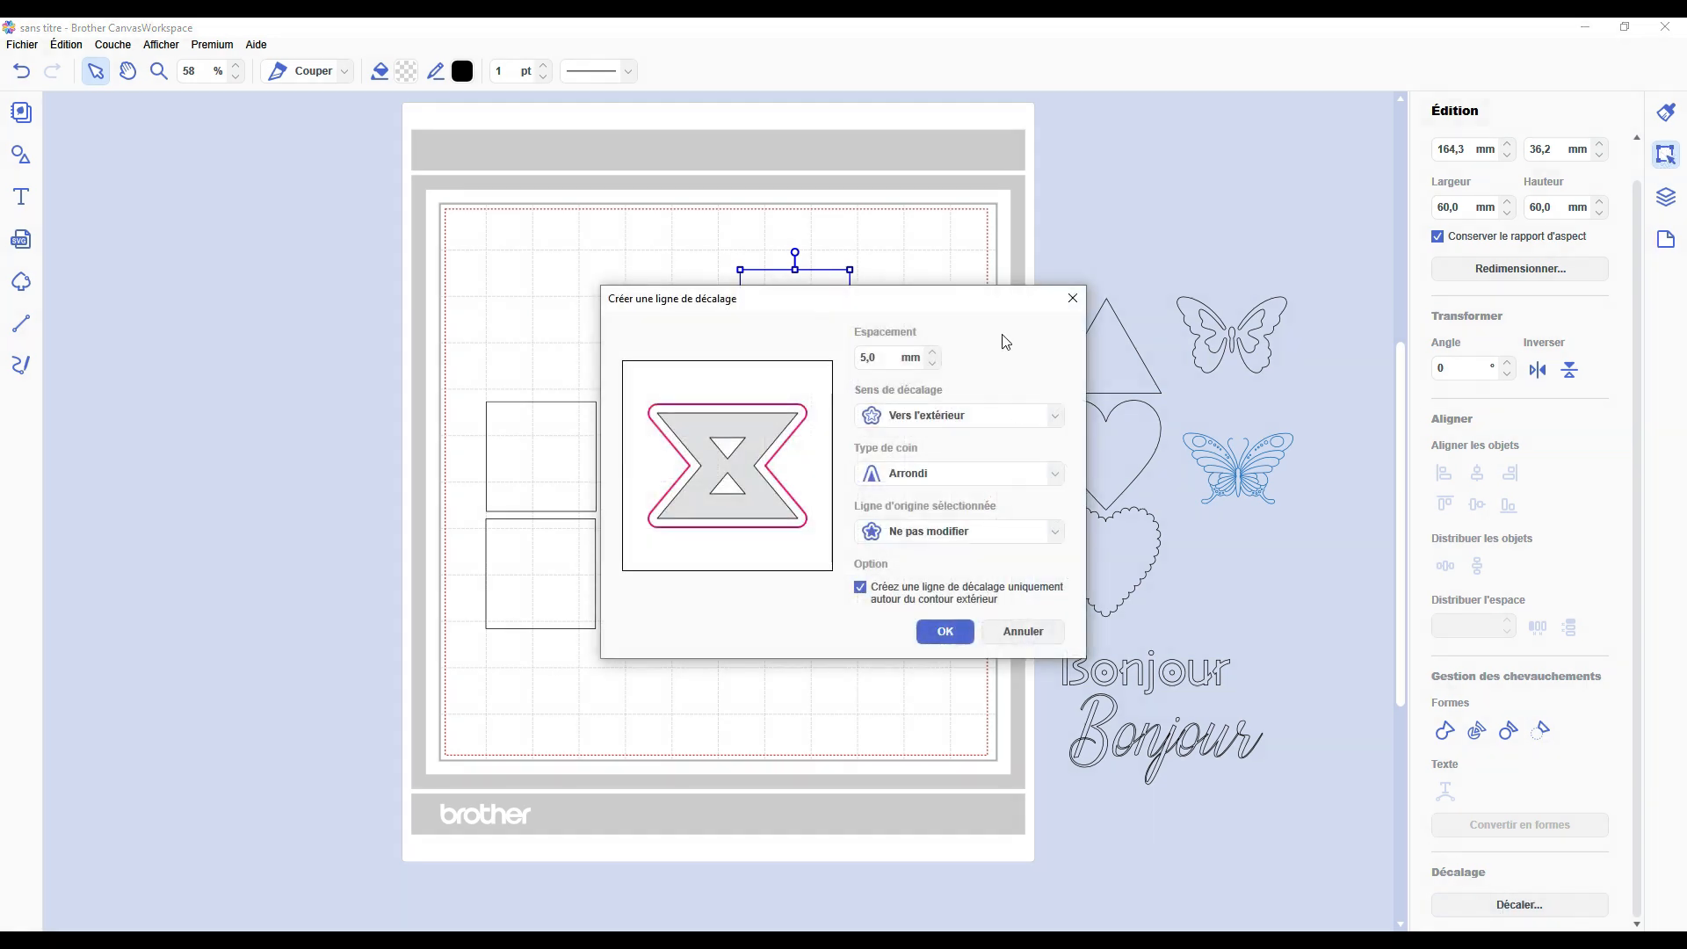
pyautogui.moveTo(967, 300); pyautogui.dragTo(888, 427)
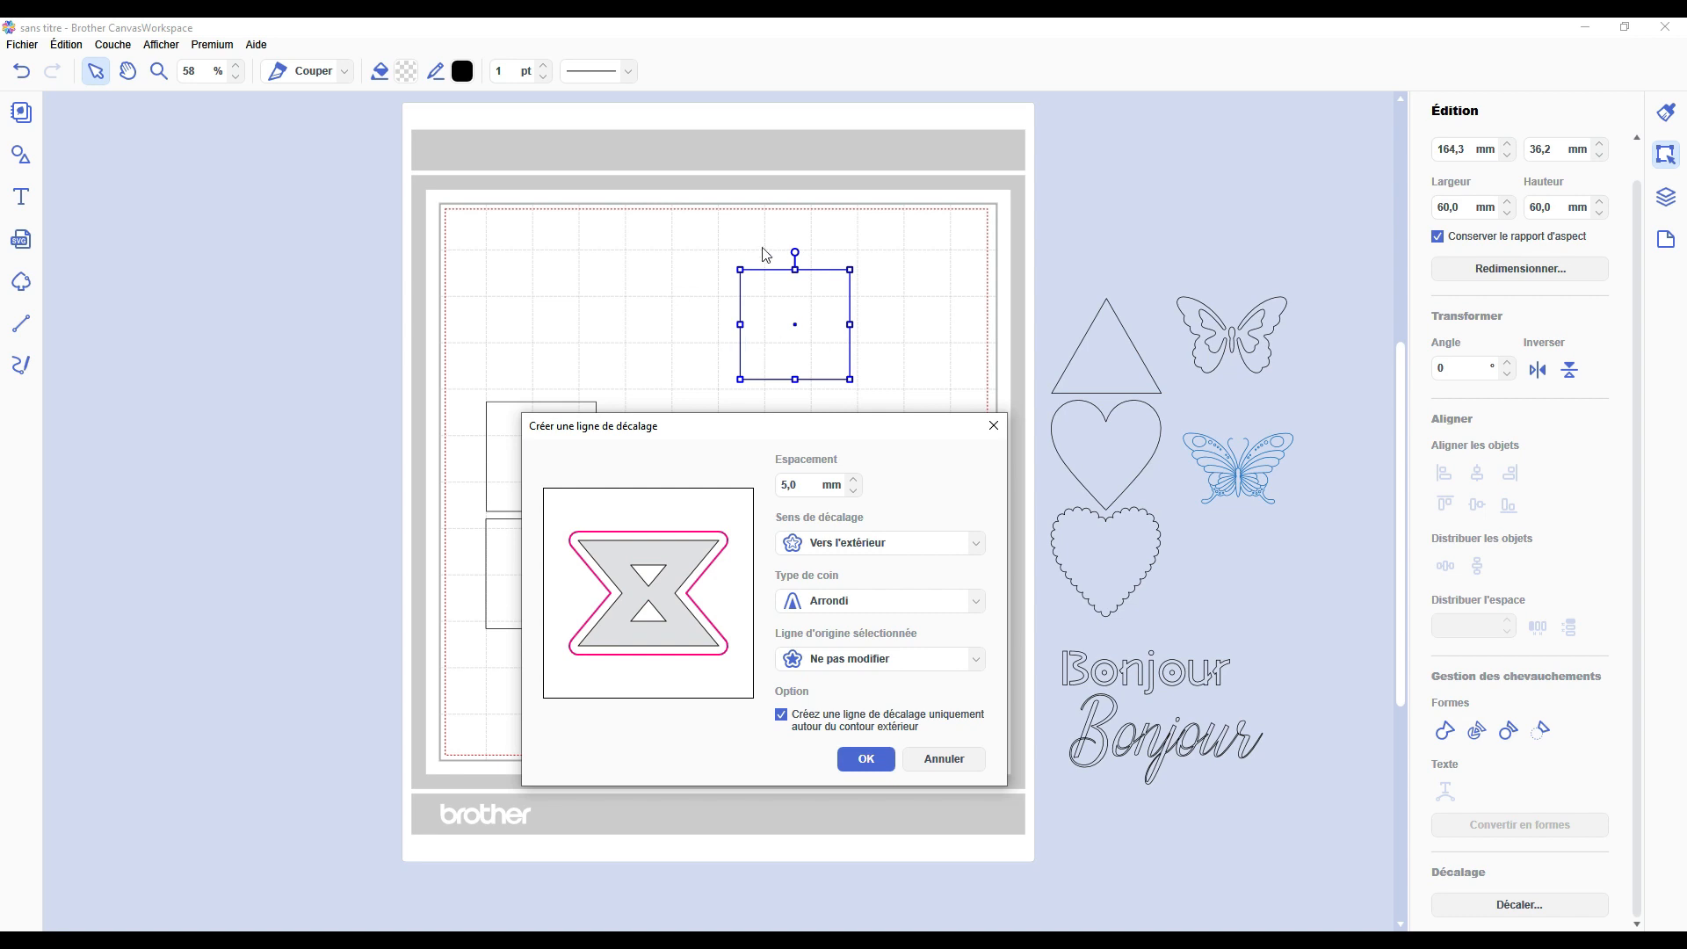
# Preview the Vers l'intérieur offset direction and return the setting to Vers l'extérieur.
pyautogui.click(861, 542)
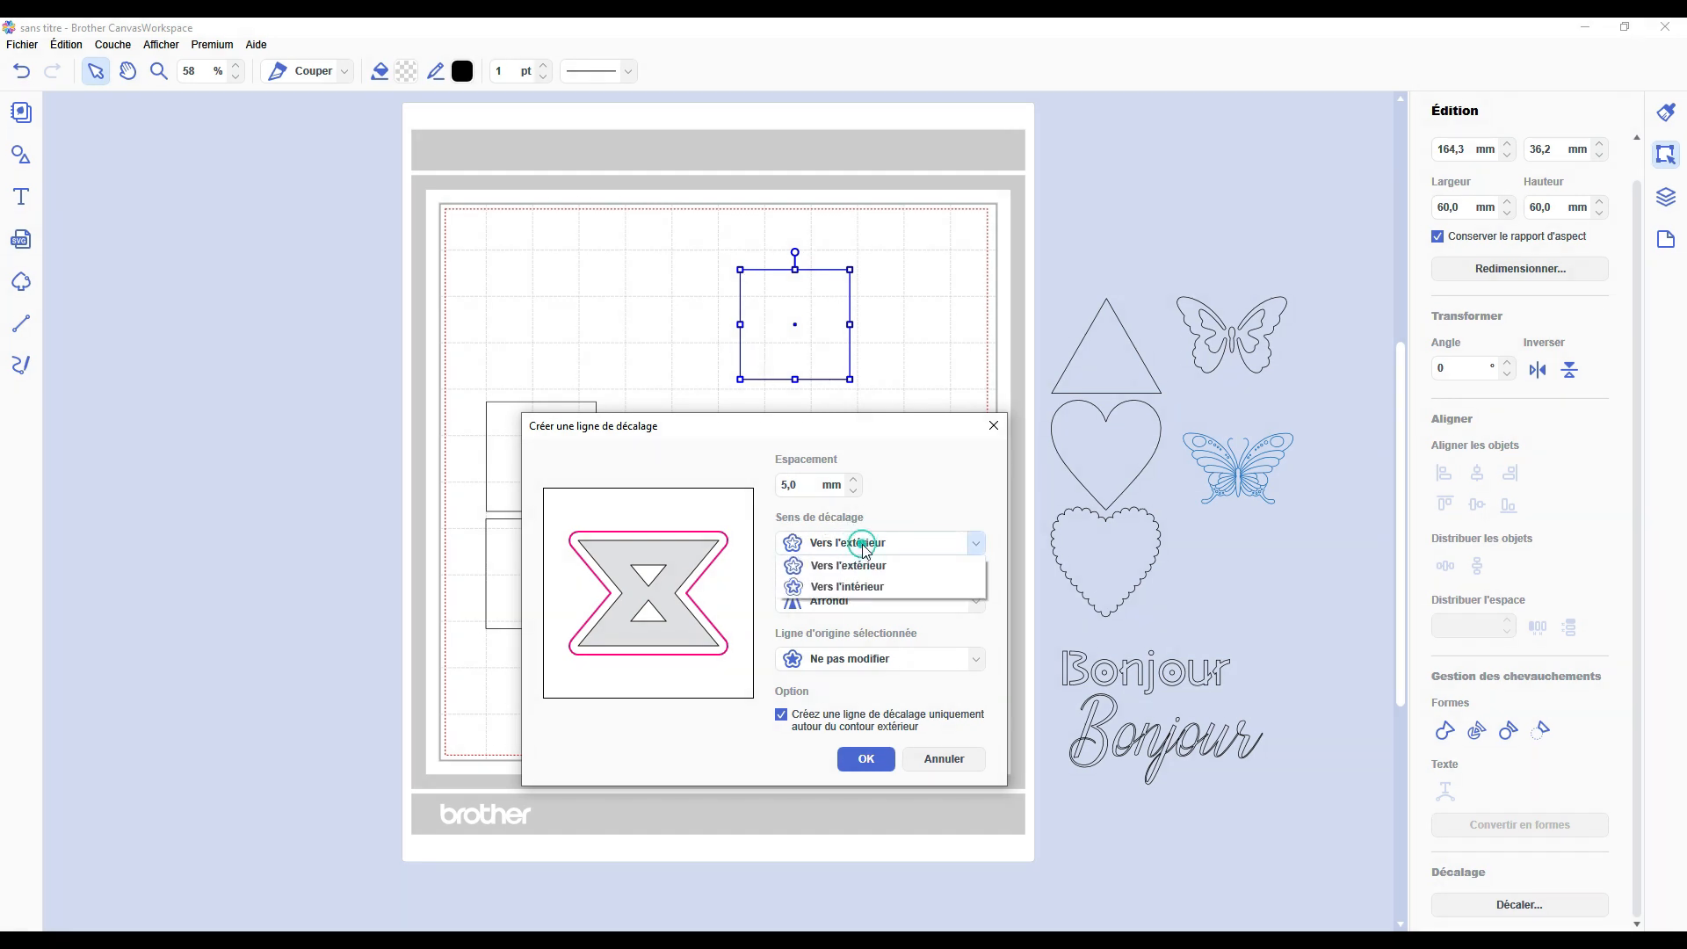
pyautogui.click(864, 588)
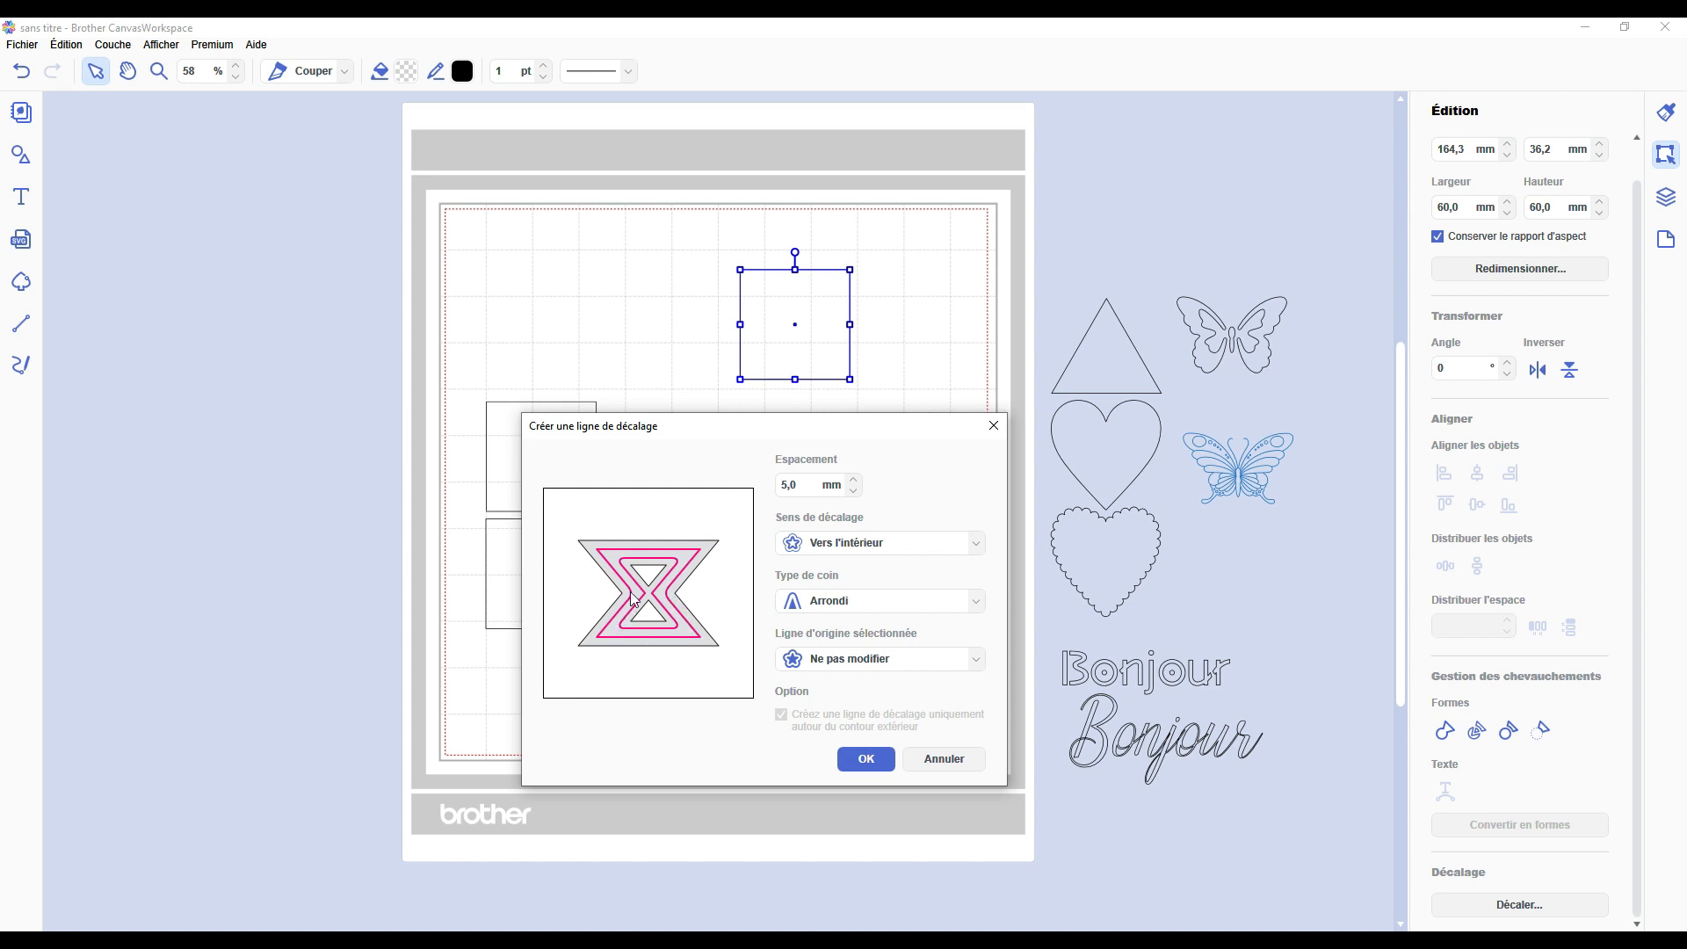
pyautogui.click(801, 542)
pyautogui.click(801, 566)
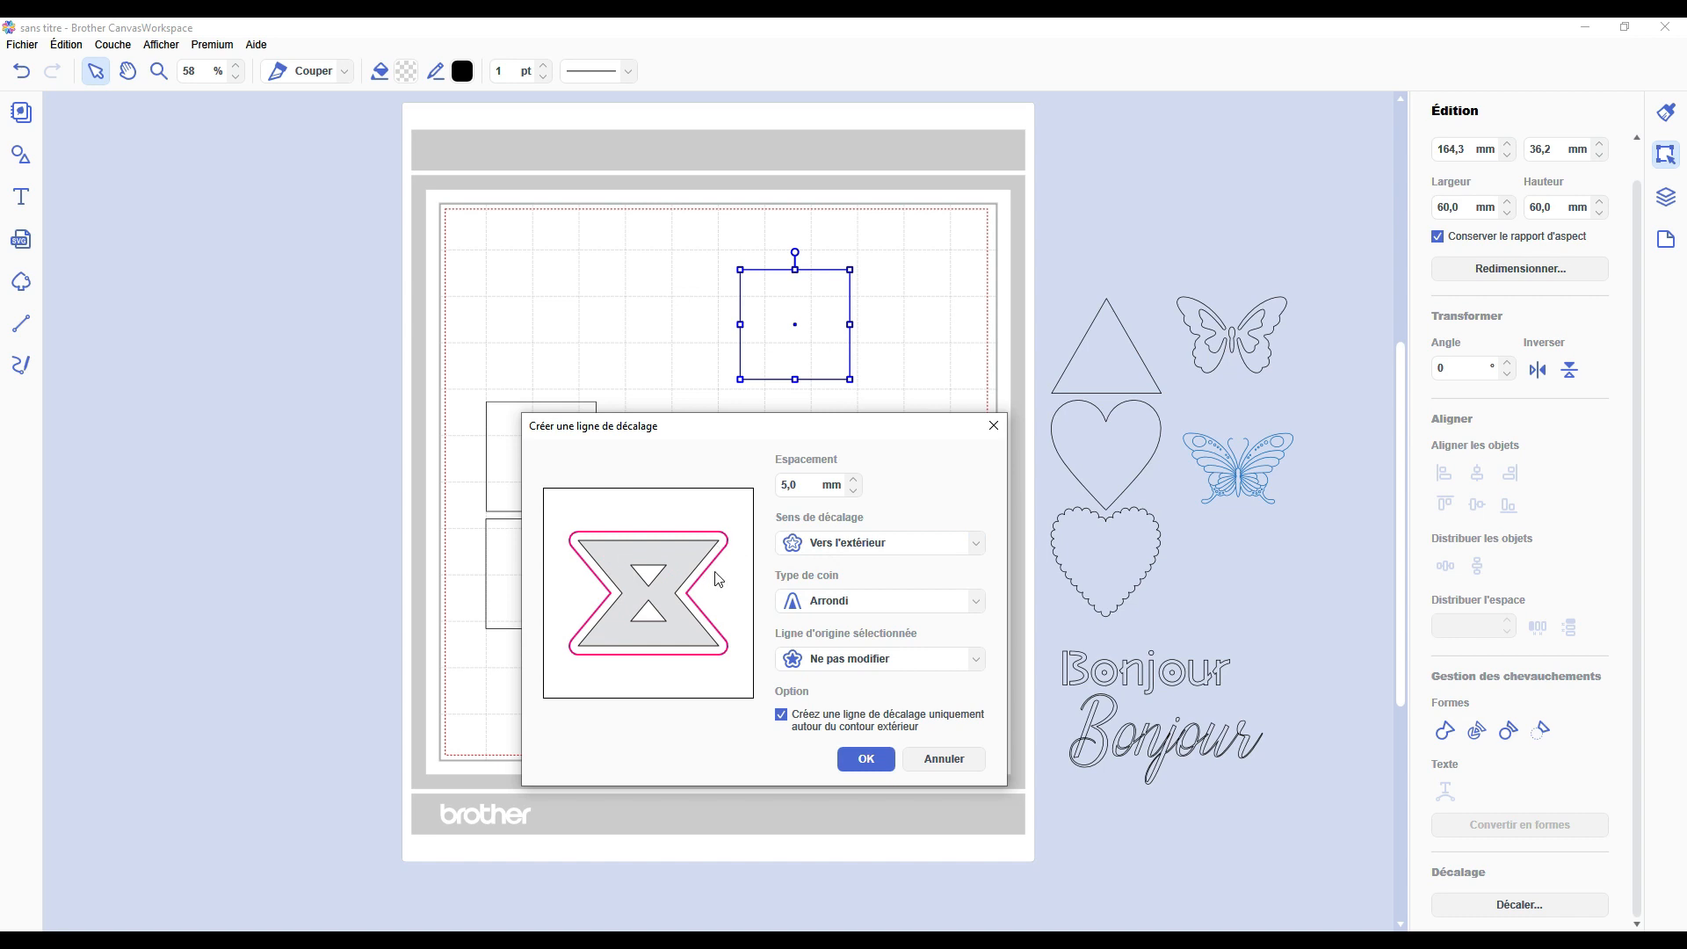
pyautogui.click(831, 536)
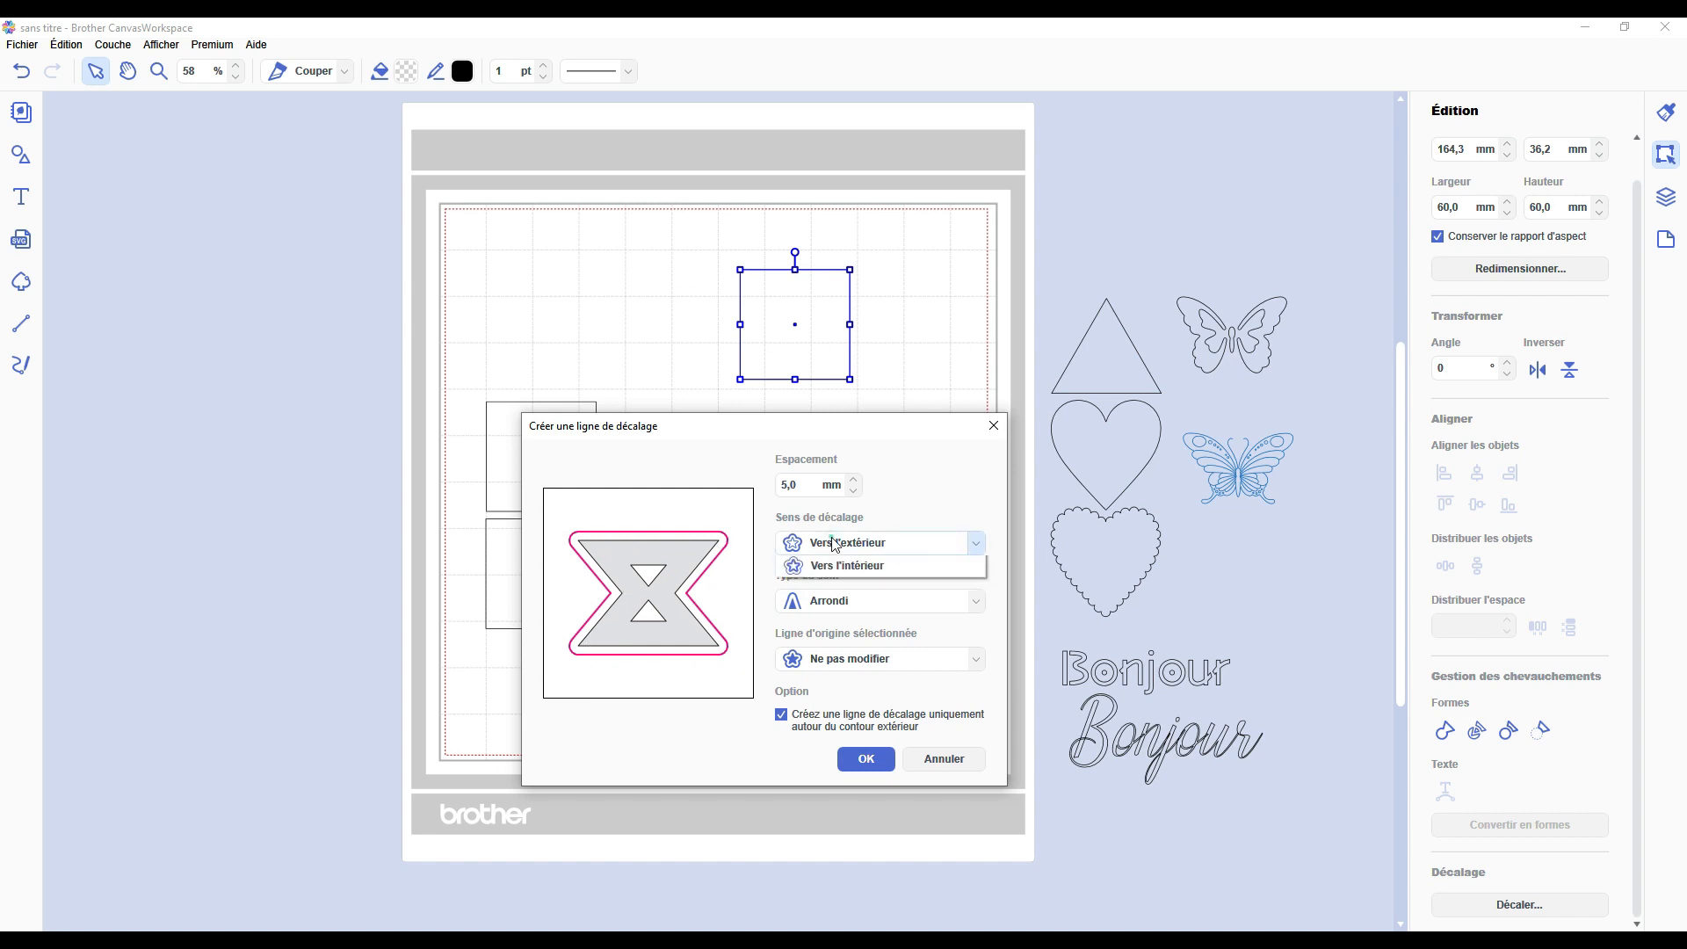
pyautogui.click(670, 528)
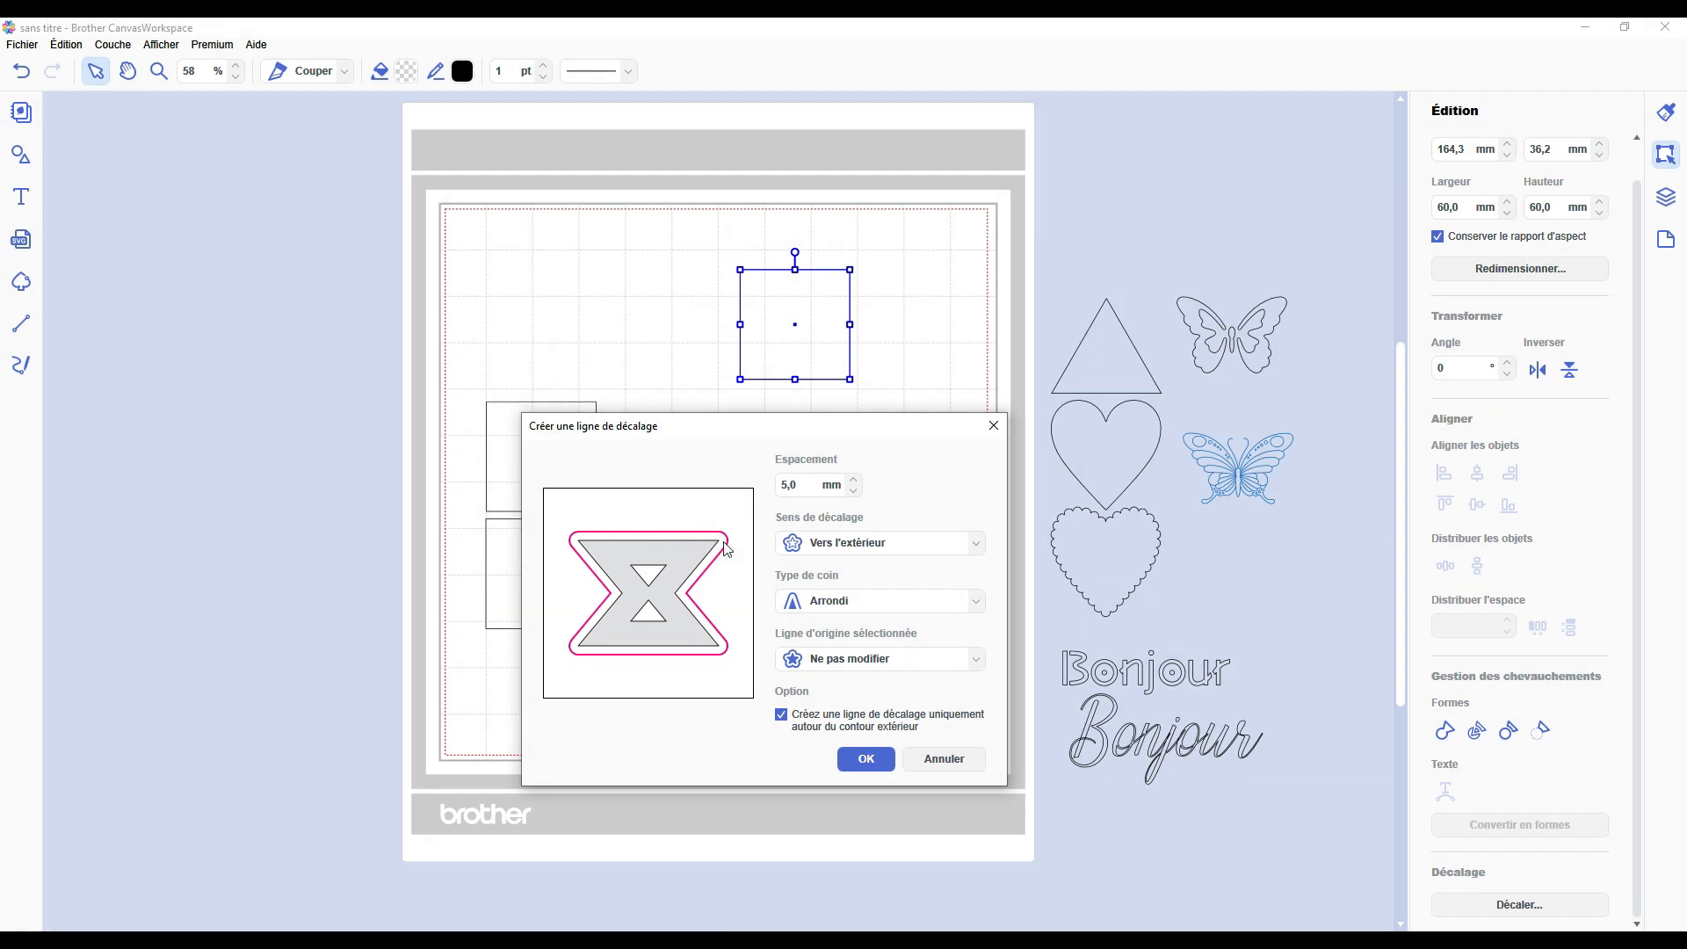
# Set the offset direction to Vers l'intérieur.
pyautogui.click(826, 552)
pyautogui.click(821, 567)
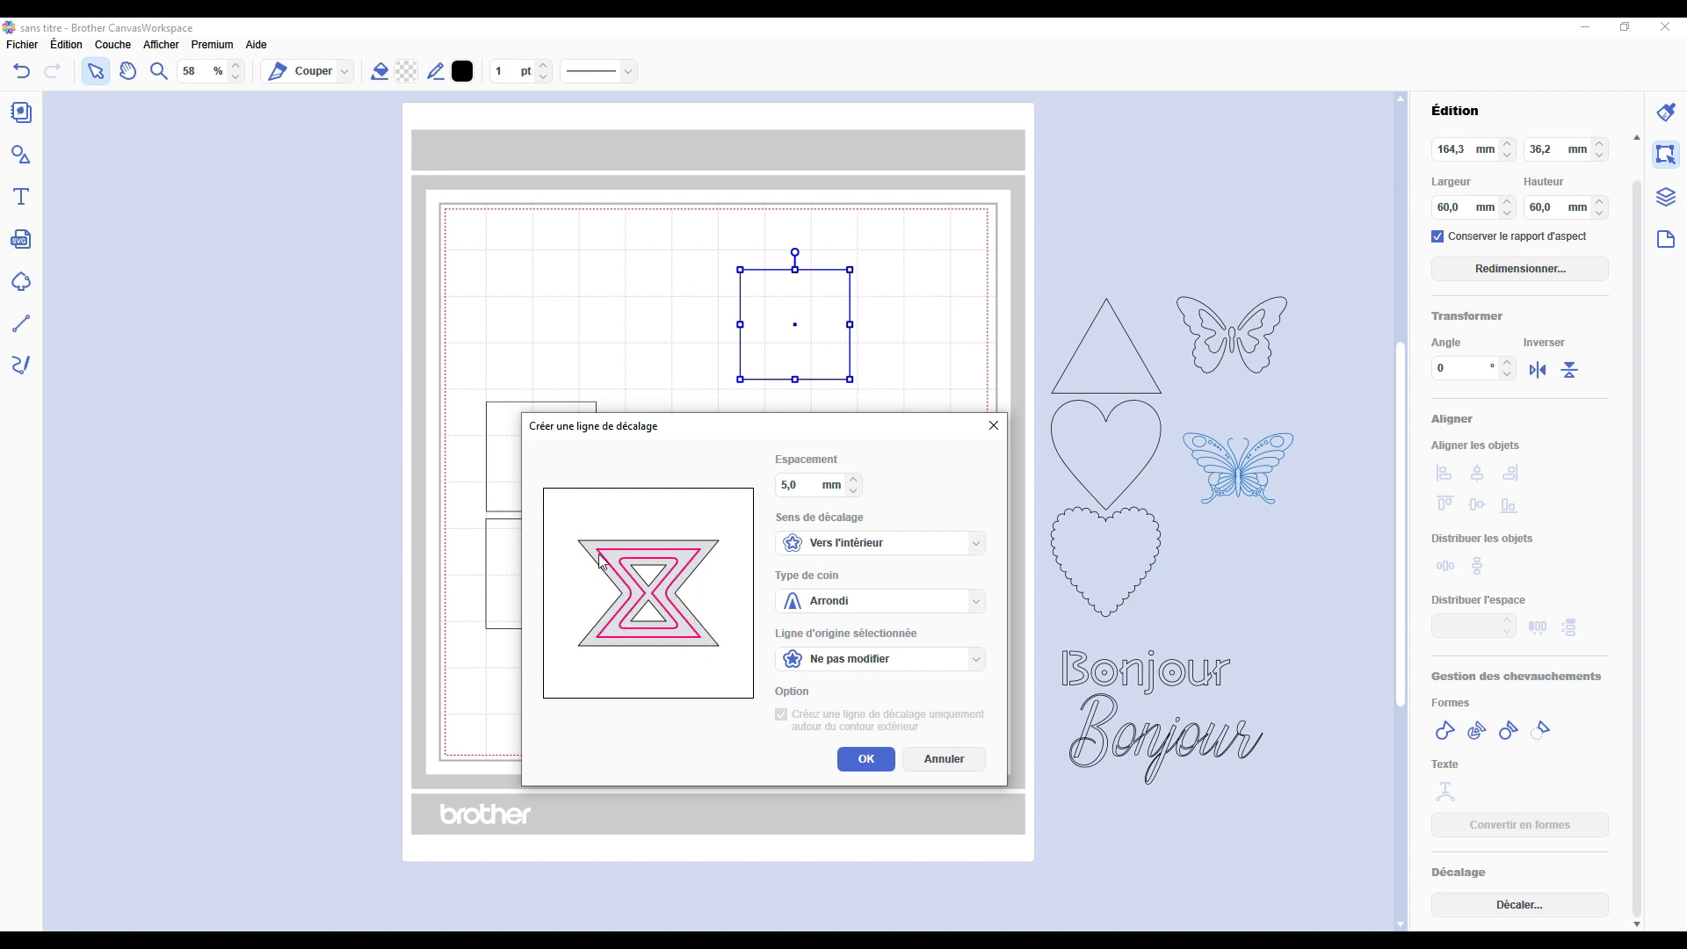
pyautogui.click(839, 552)
# Preview the Biseau corner type and return the setting to Arrondi.
pyautogui.click(865, 608)
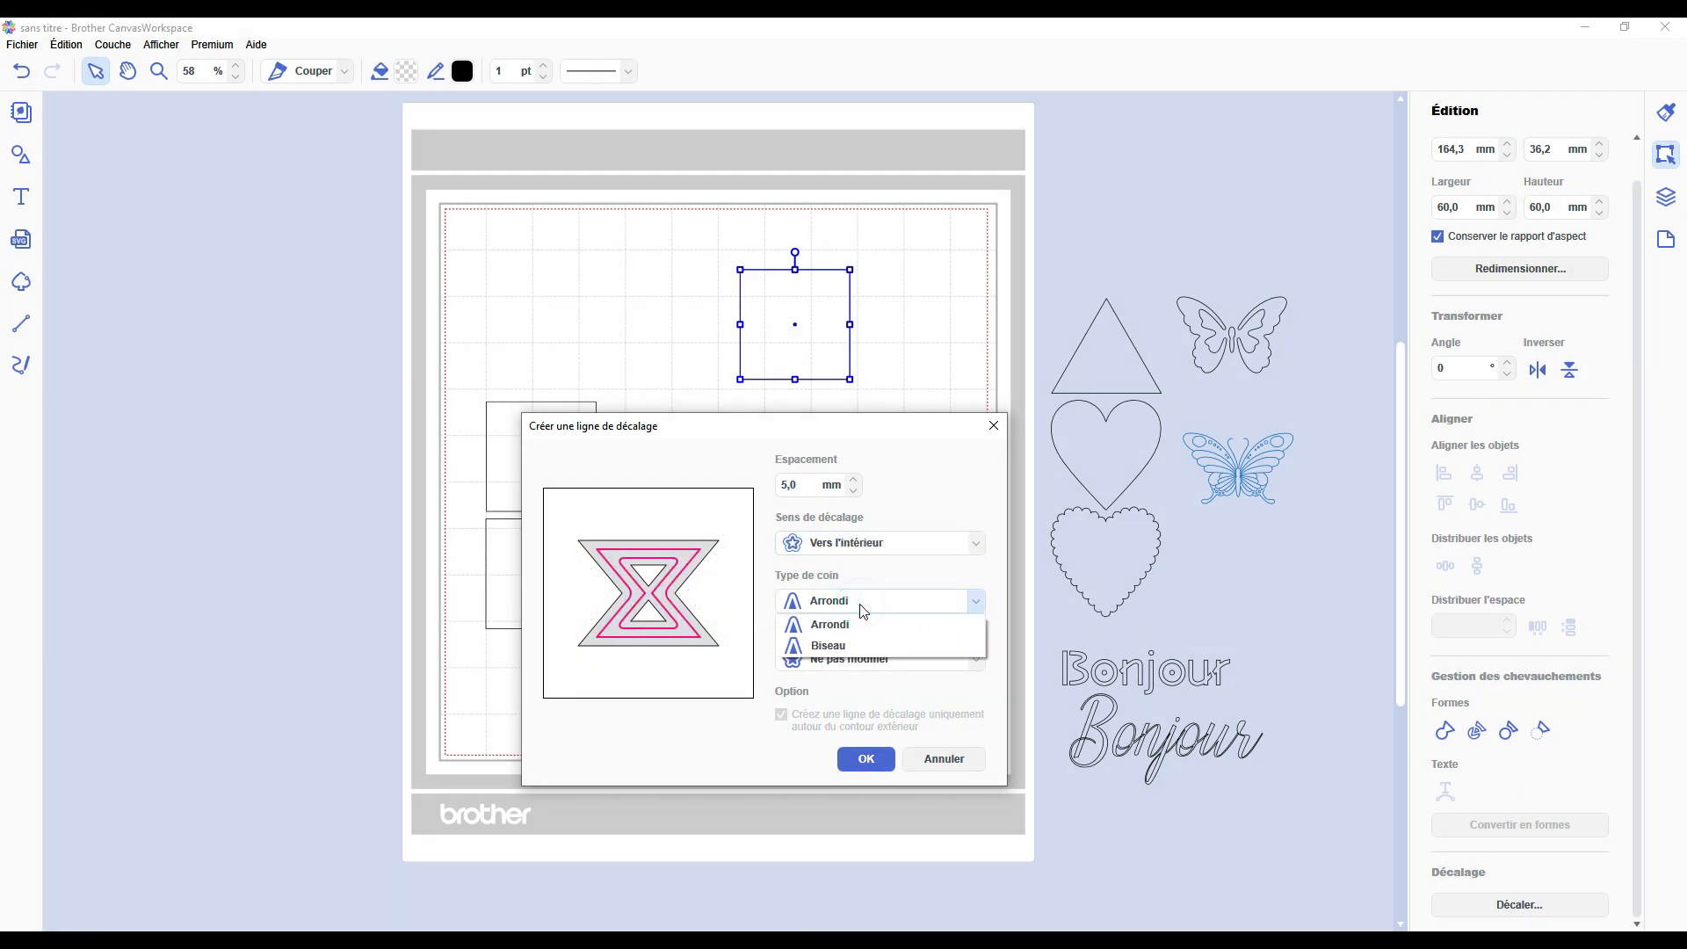
pyautogui.click(841, 647)
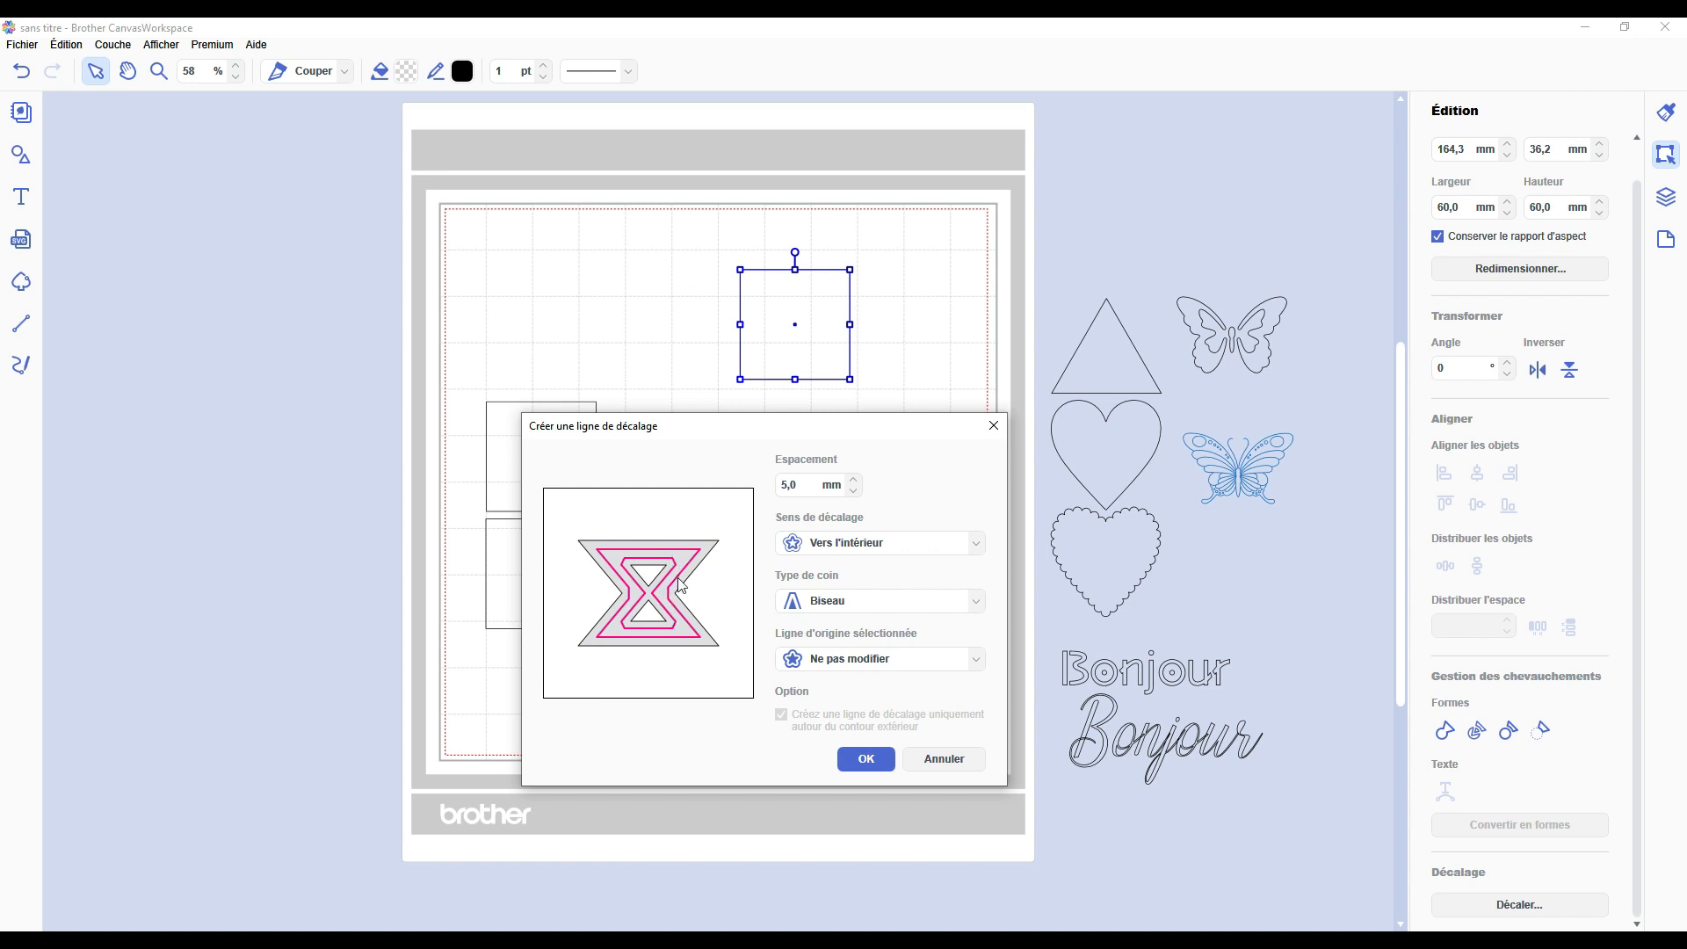
pyautogui.click(825, 607)
pyautogui.click(832, 623)
# Review the options for the selected original line and keep Ne pas modifier.
pyautogui.click(835, 659)
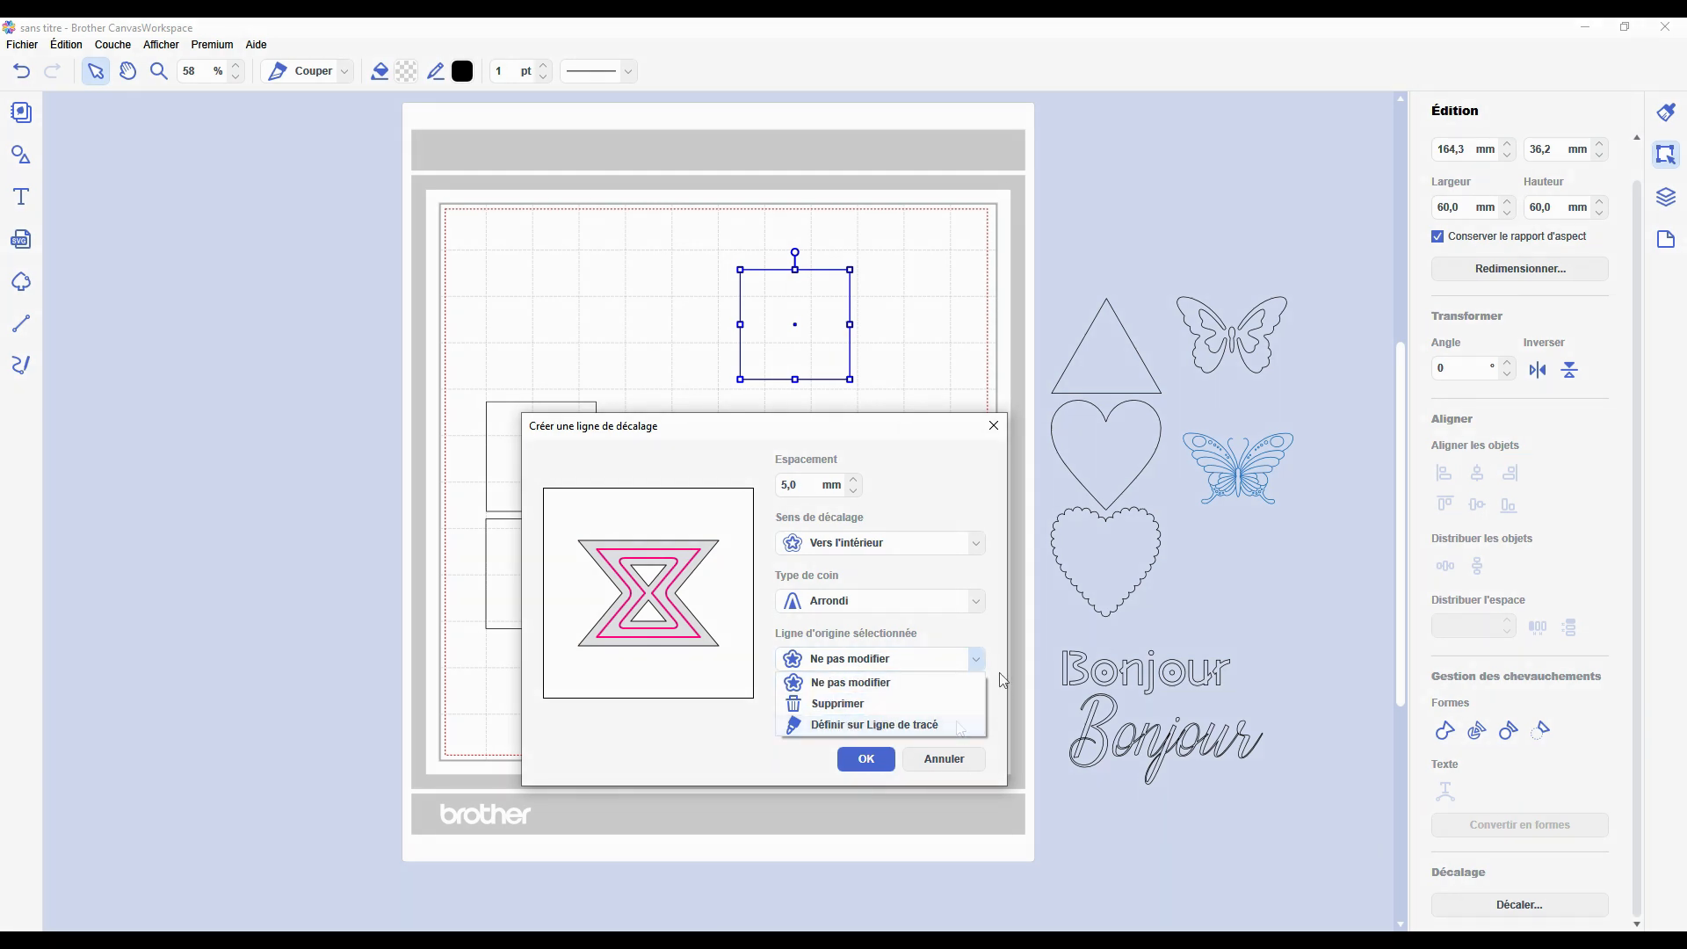
pyautogui.click(884, 690)
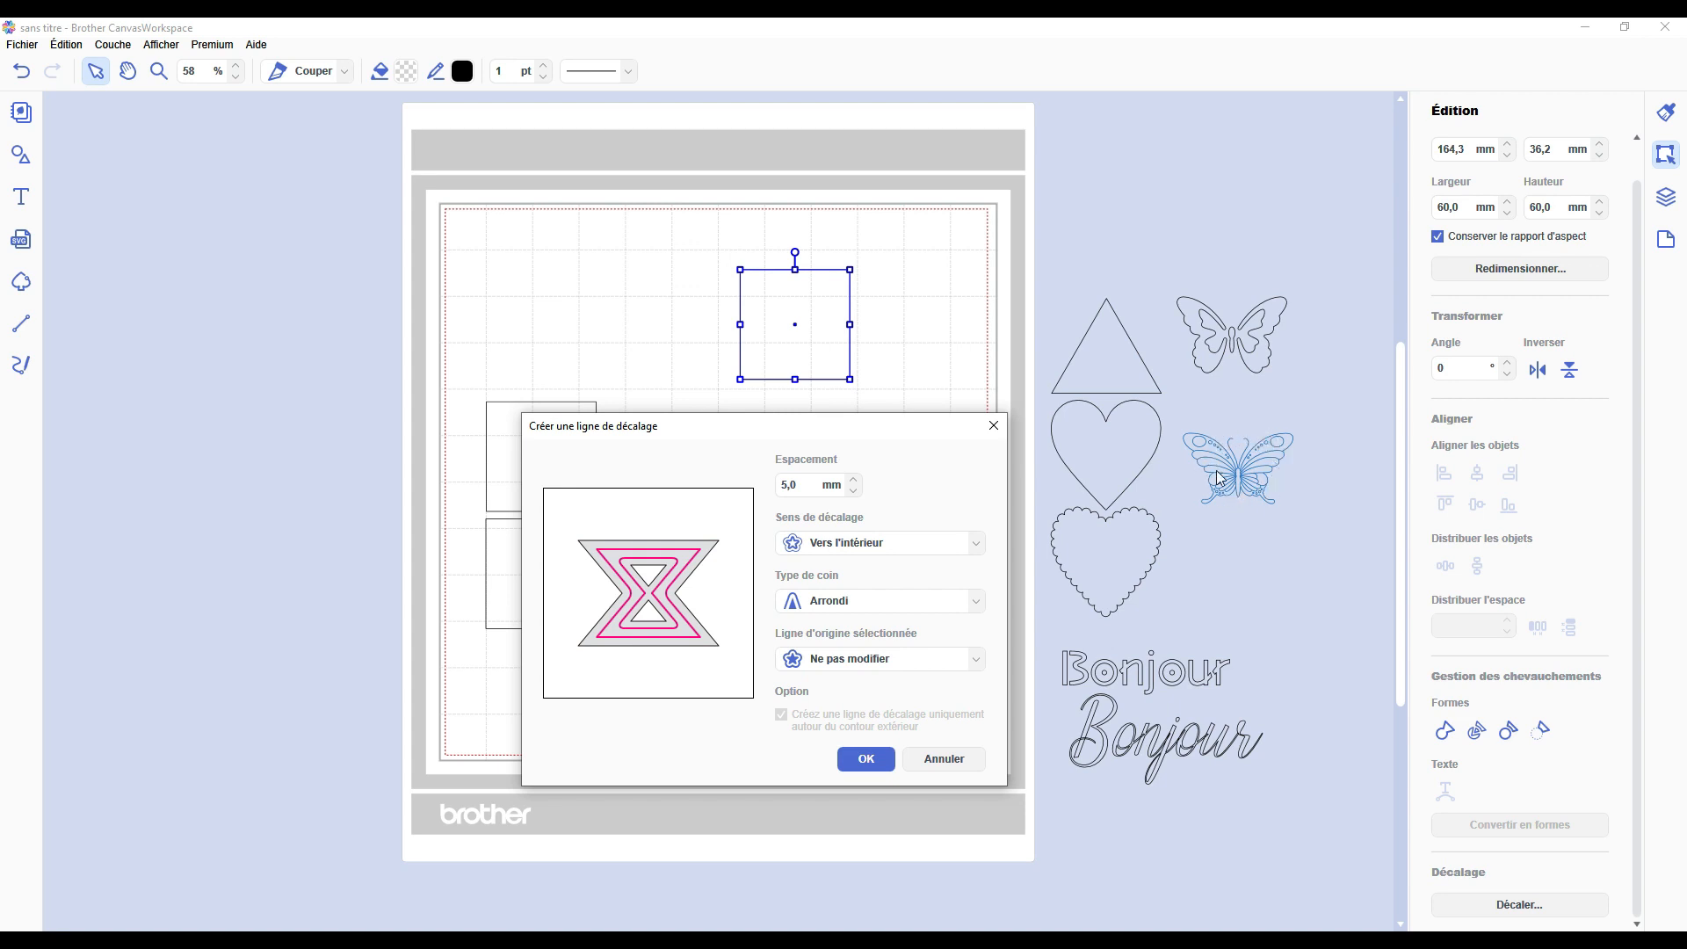
pyautogui.click(857, 657)
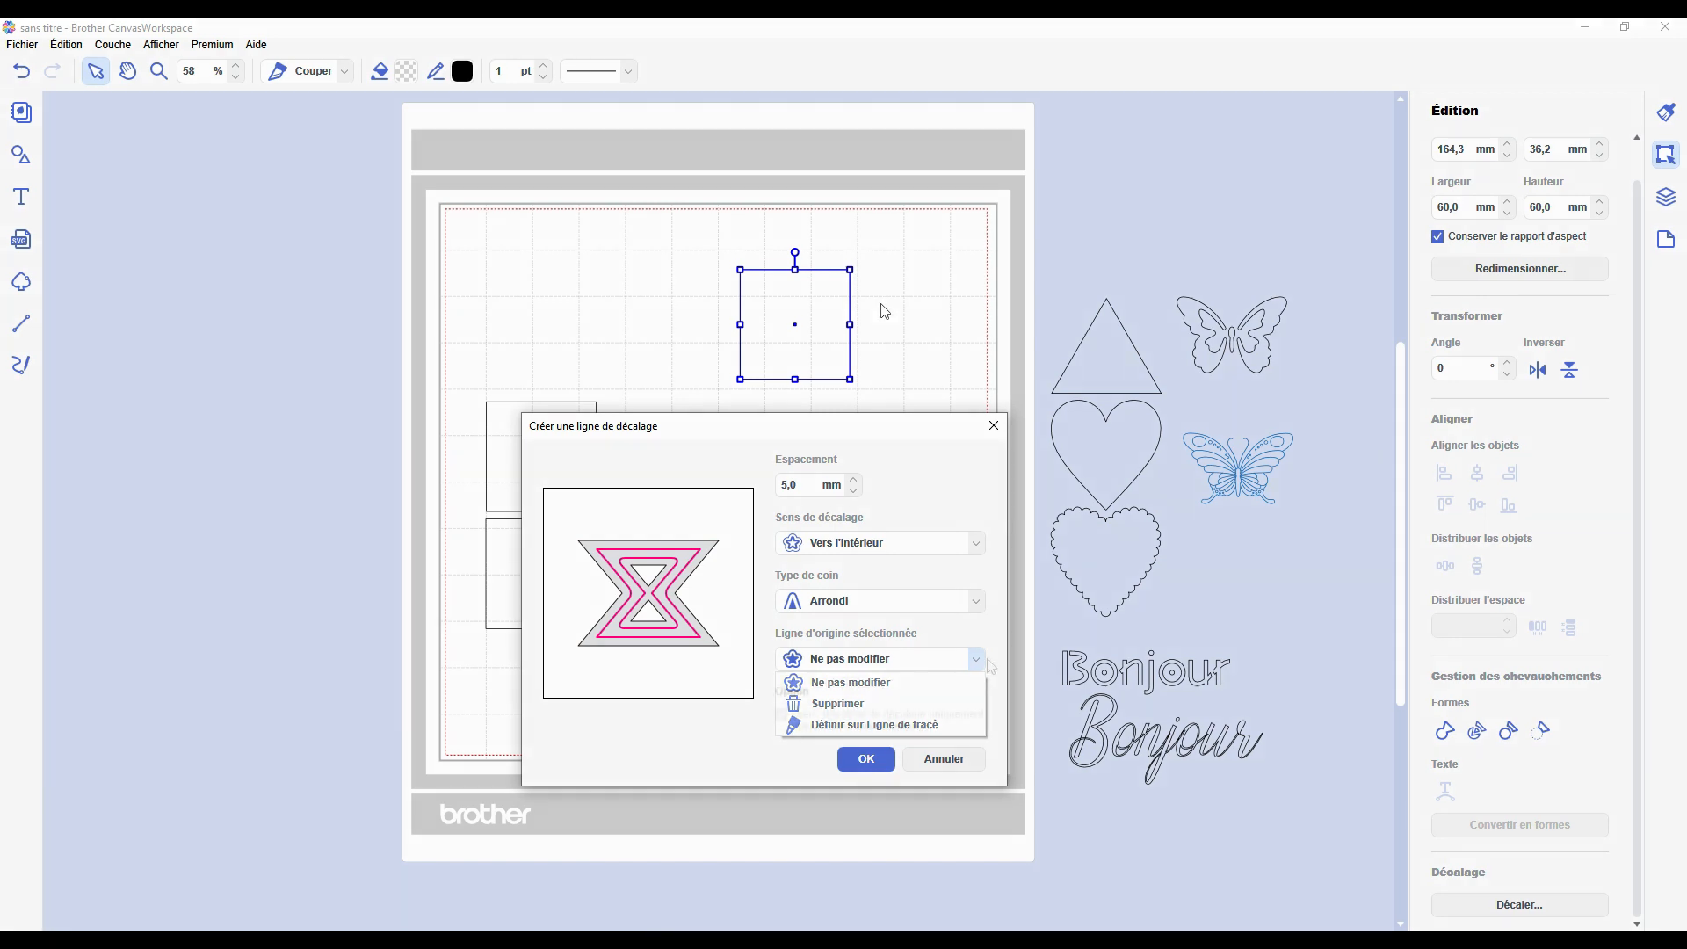
pyautogui.click(927, 665)
pyautogui.click(925, 663)
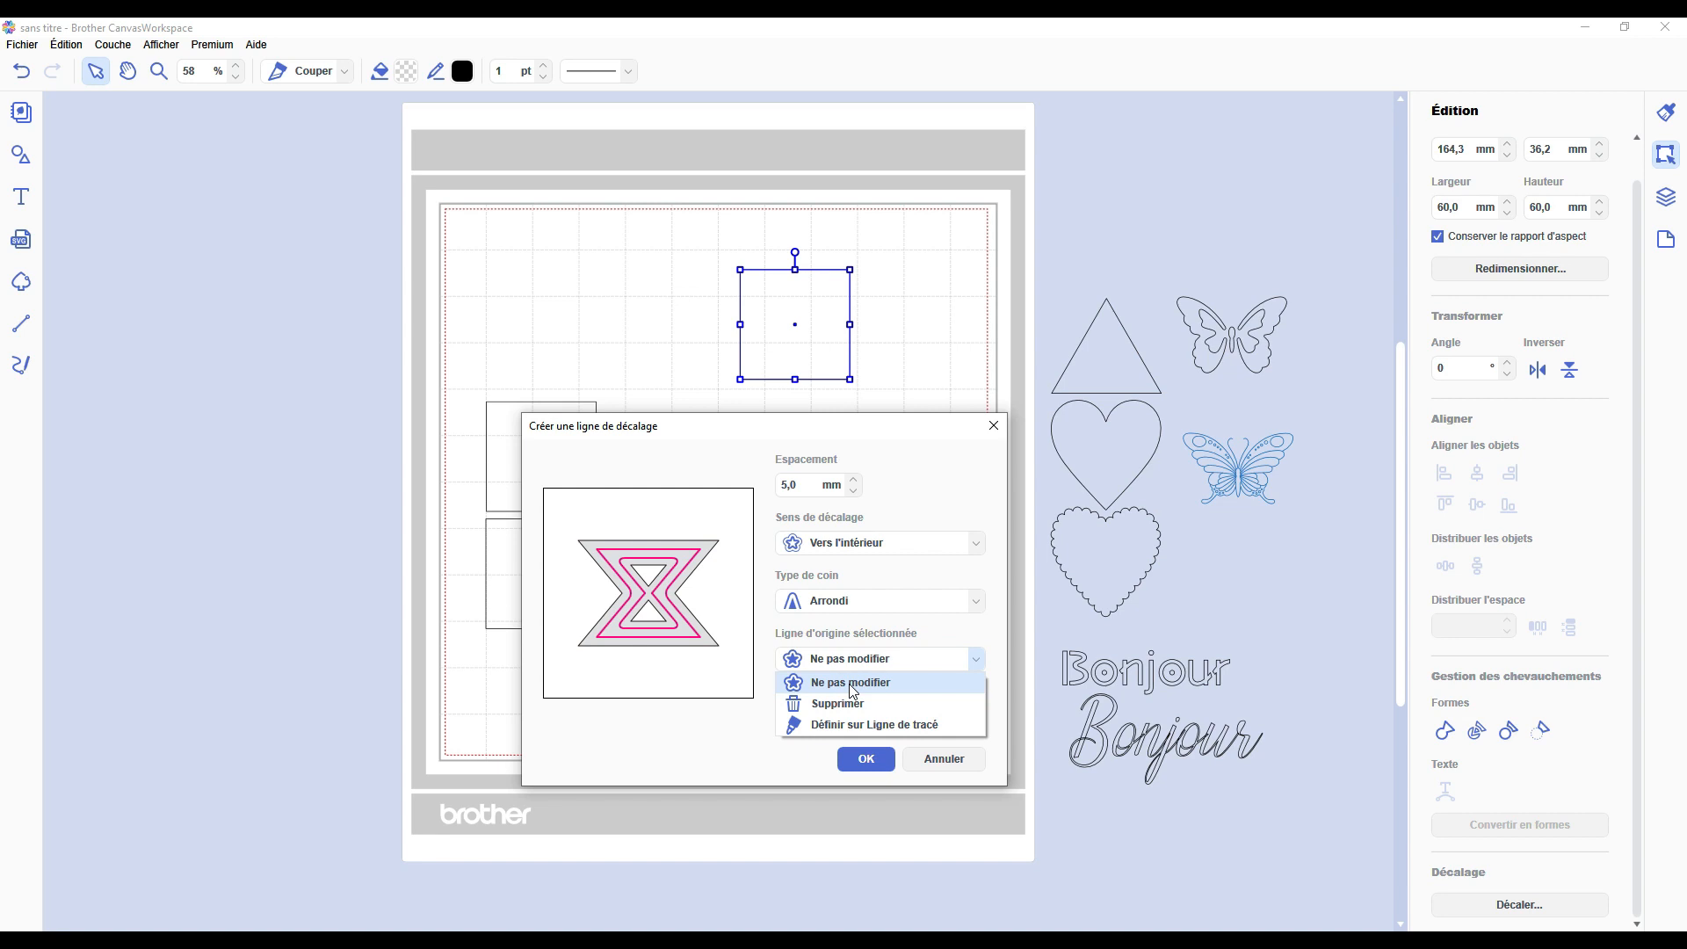
pyautogui.click(852, 683)
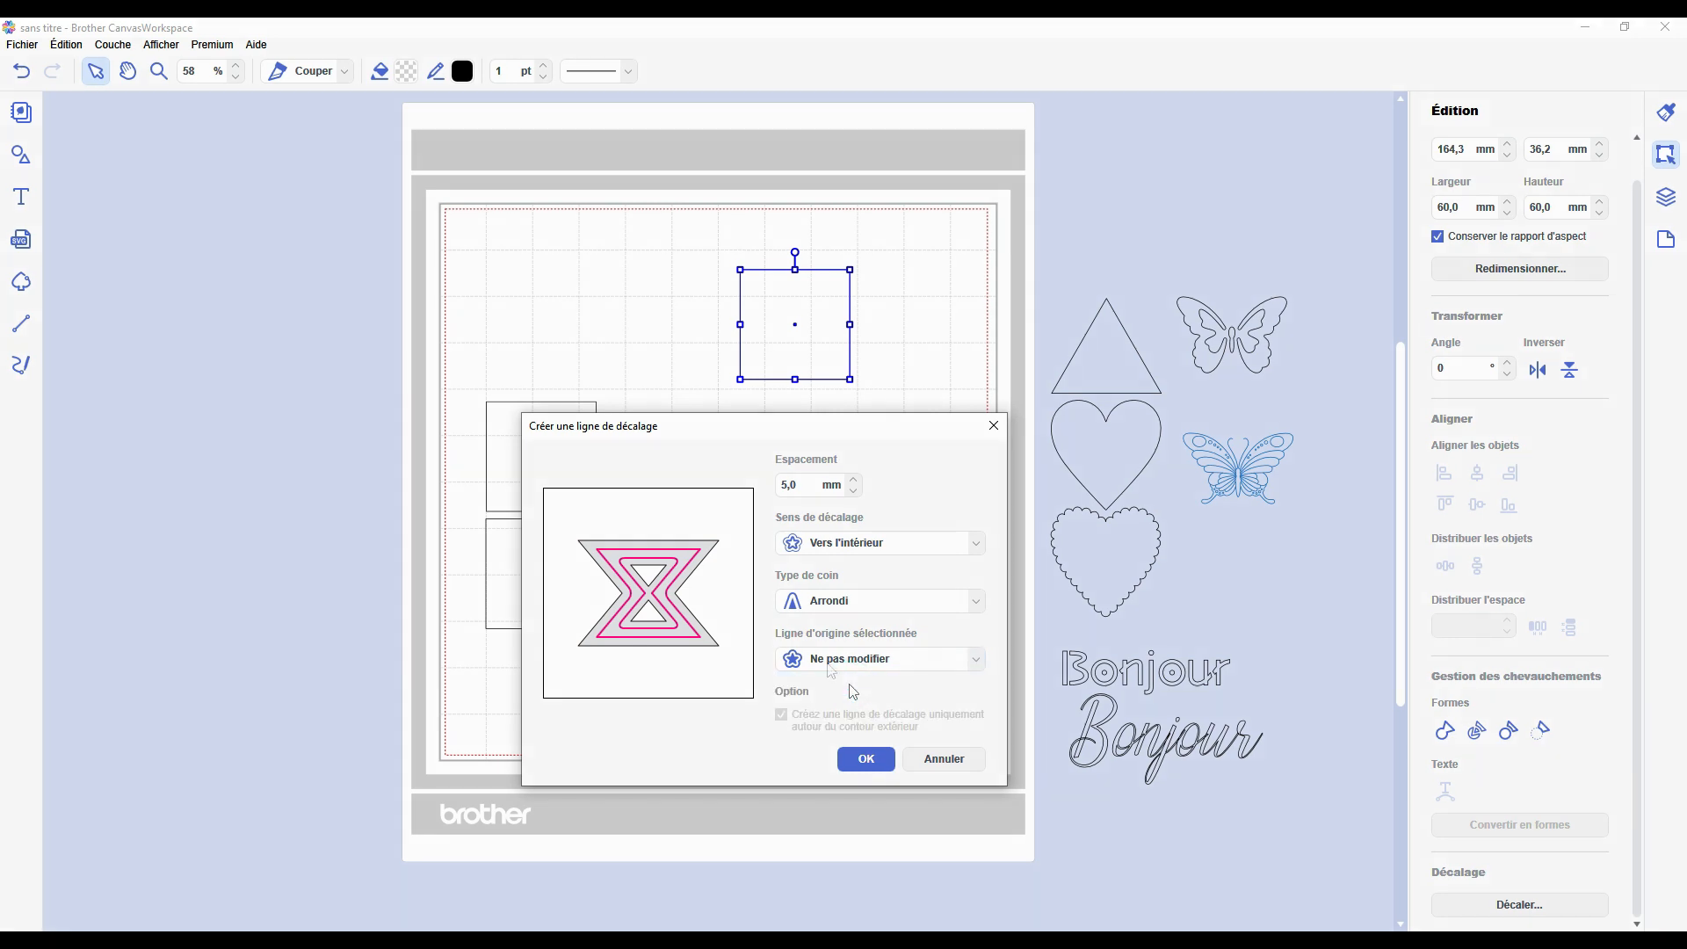
# Keep the selected original line on Ne pas modifier and set the offset direction to Vers l'extérieur.
pyautogui.click(835, 665)
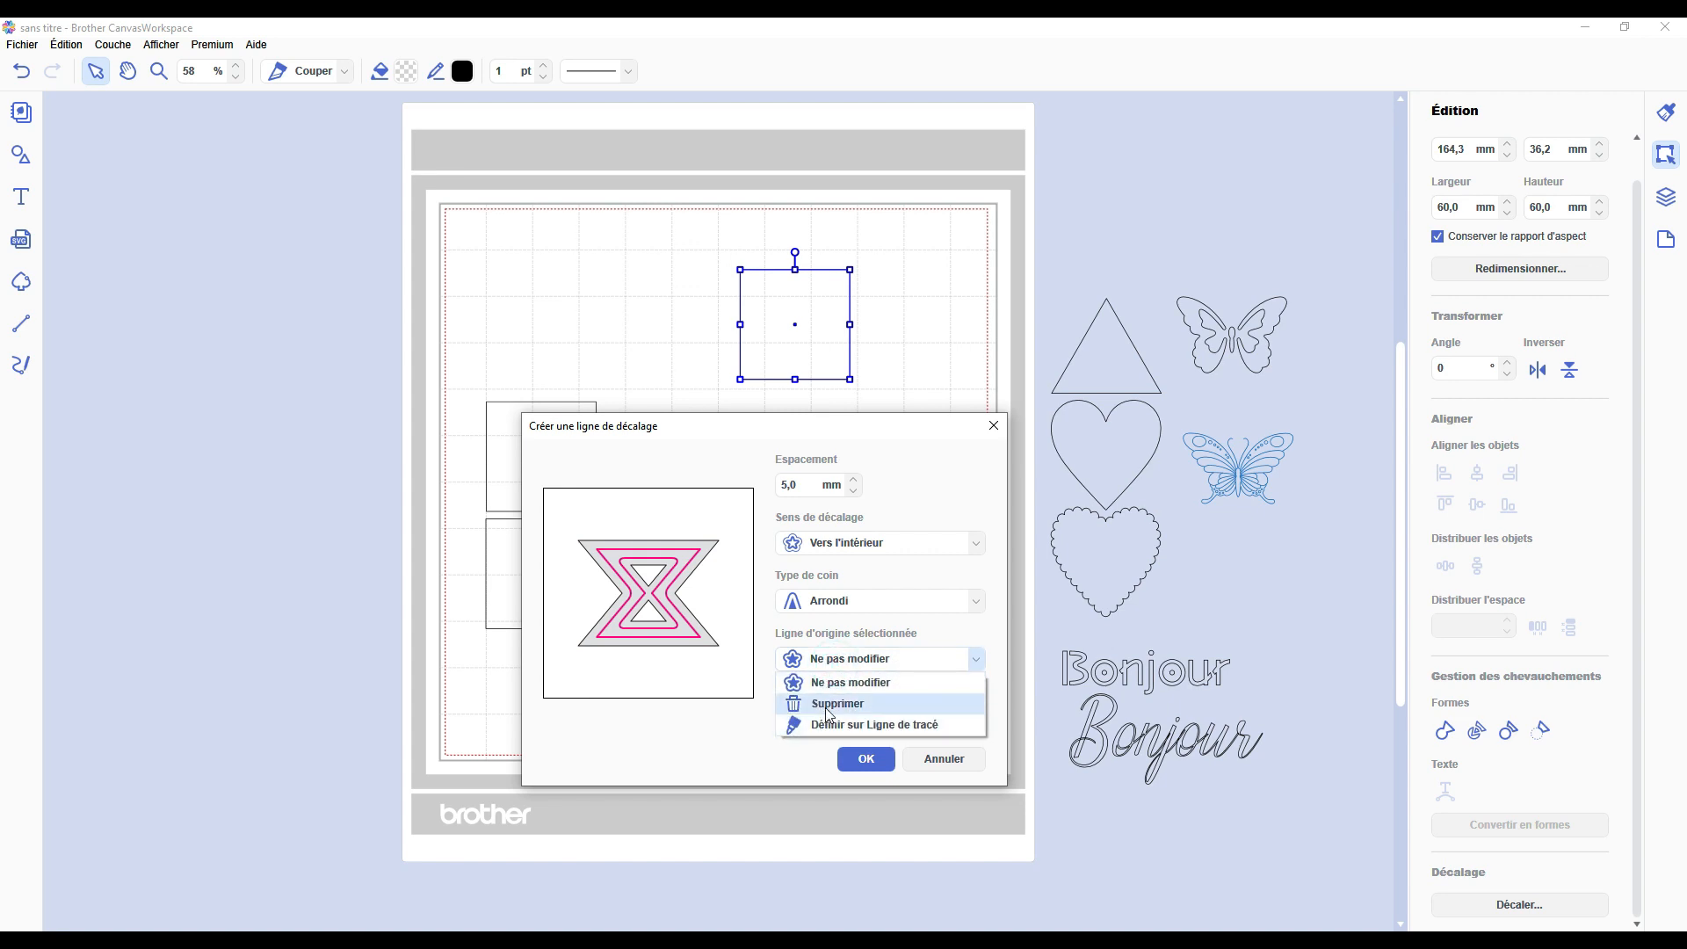
pyautogui.click(817, 677)
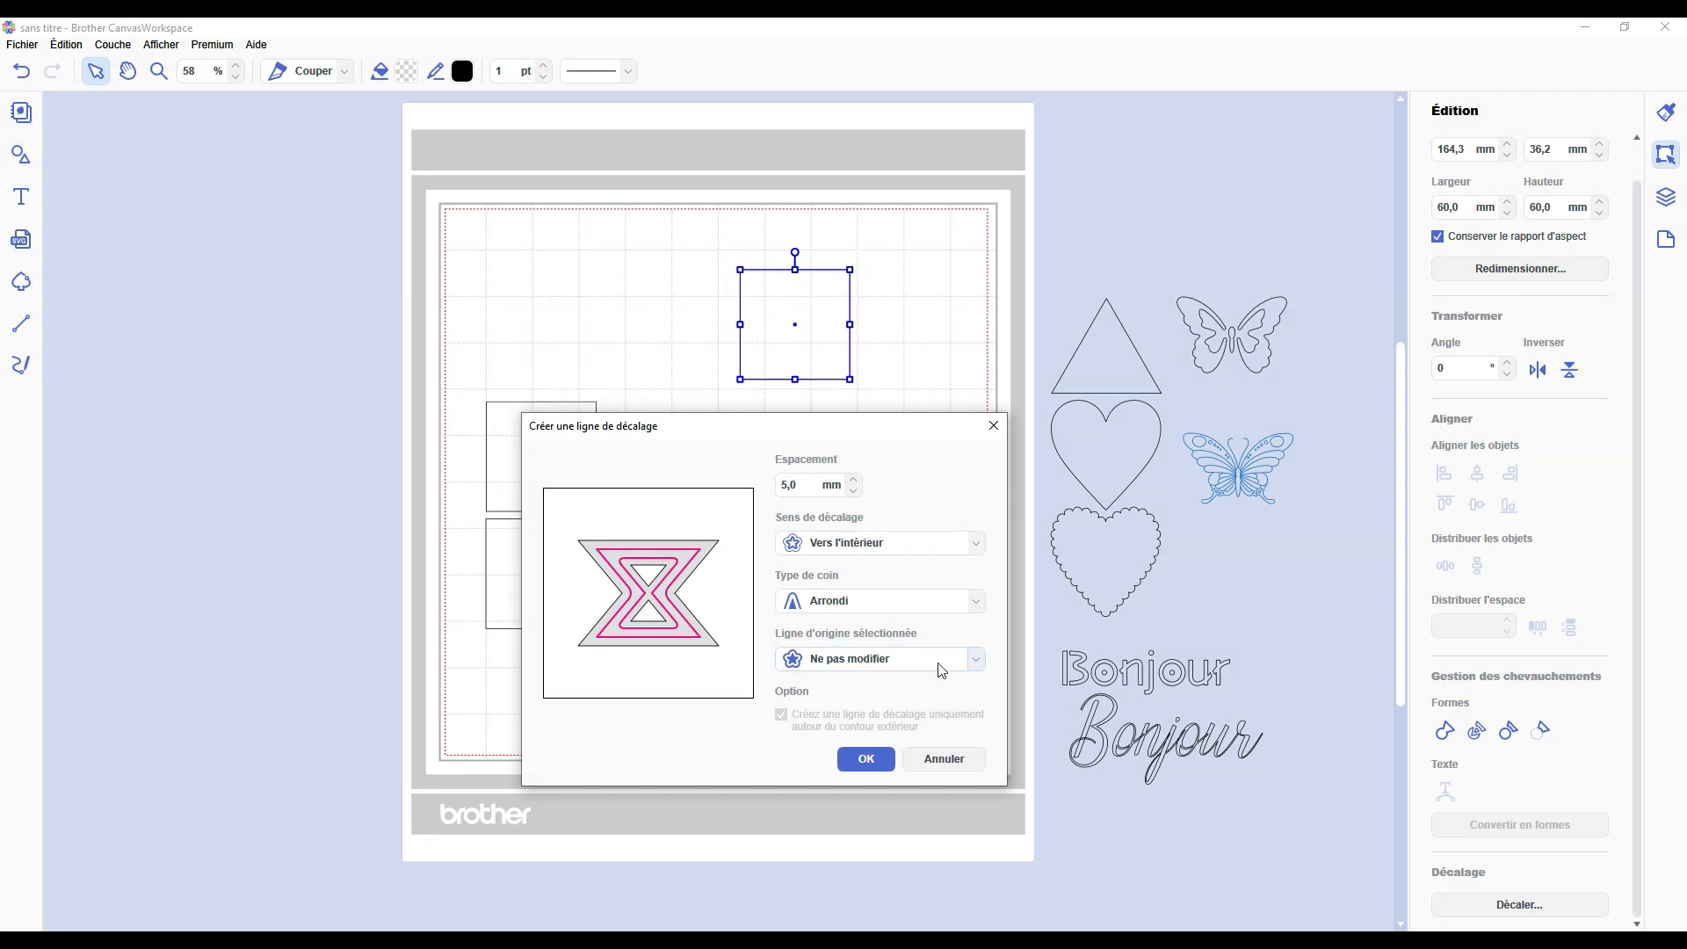
pyautogui.click(799, 542)
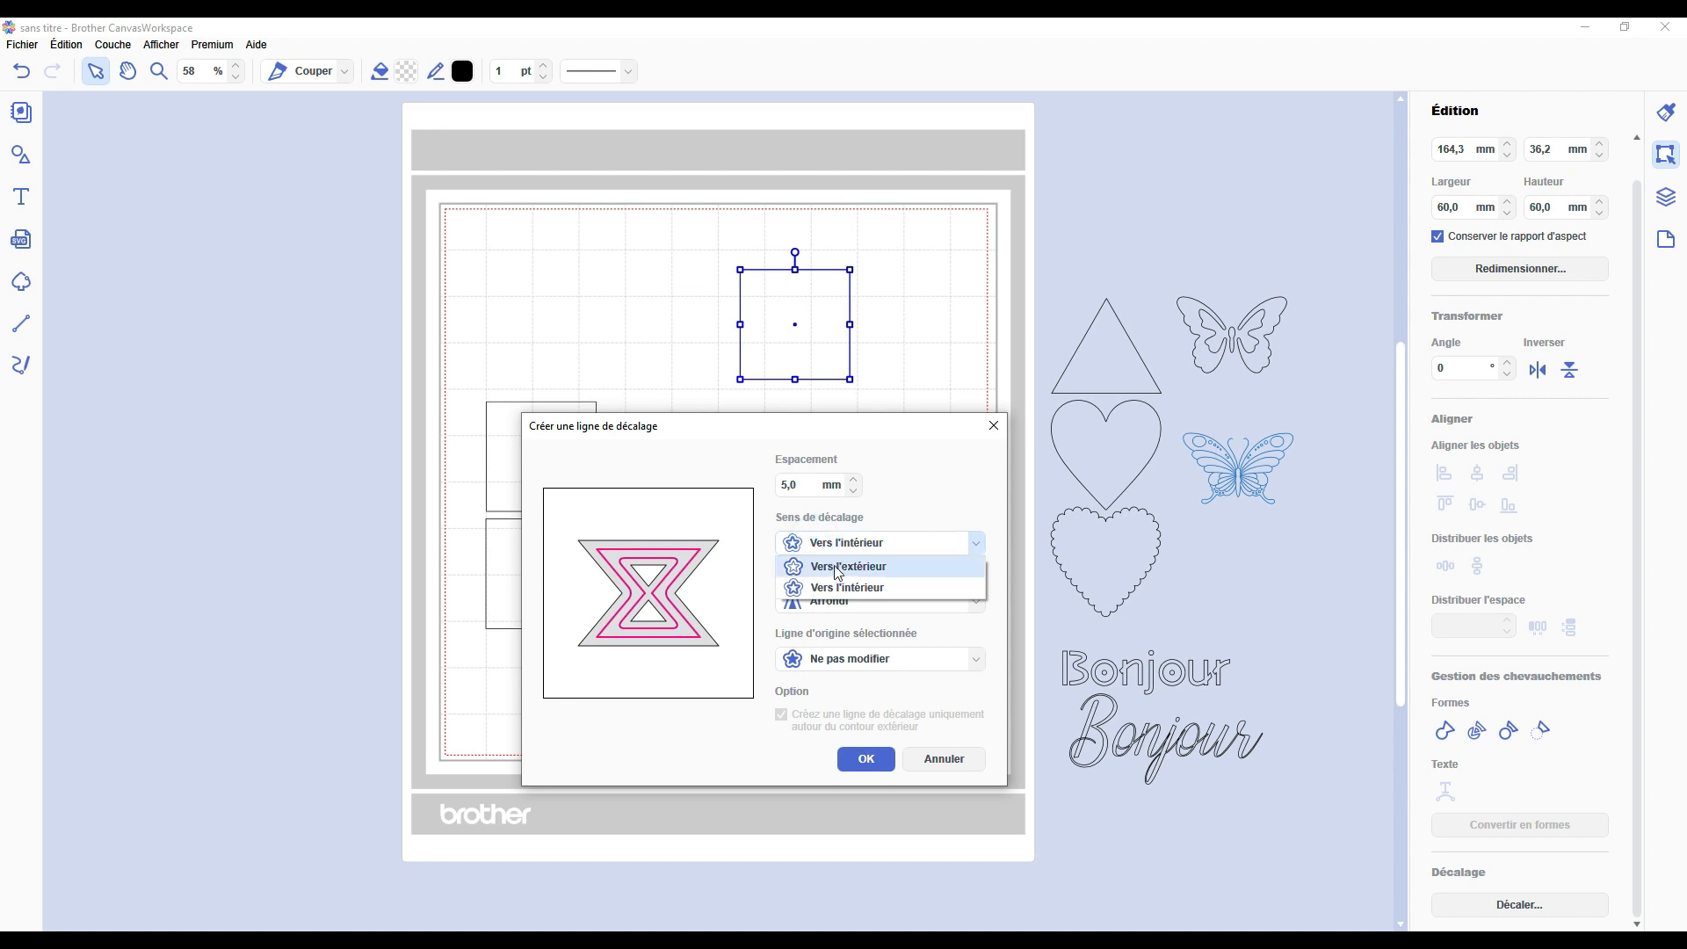
pyautogui.click(904, 576)
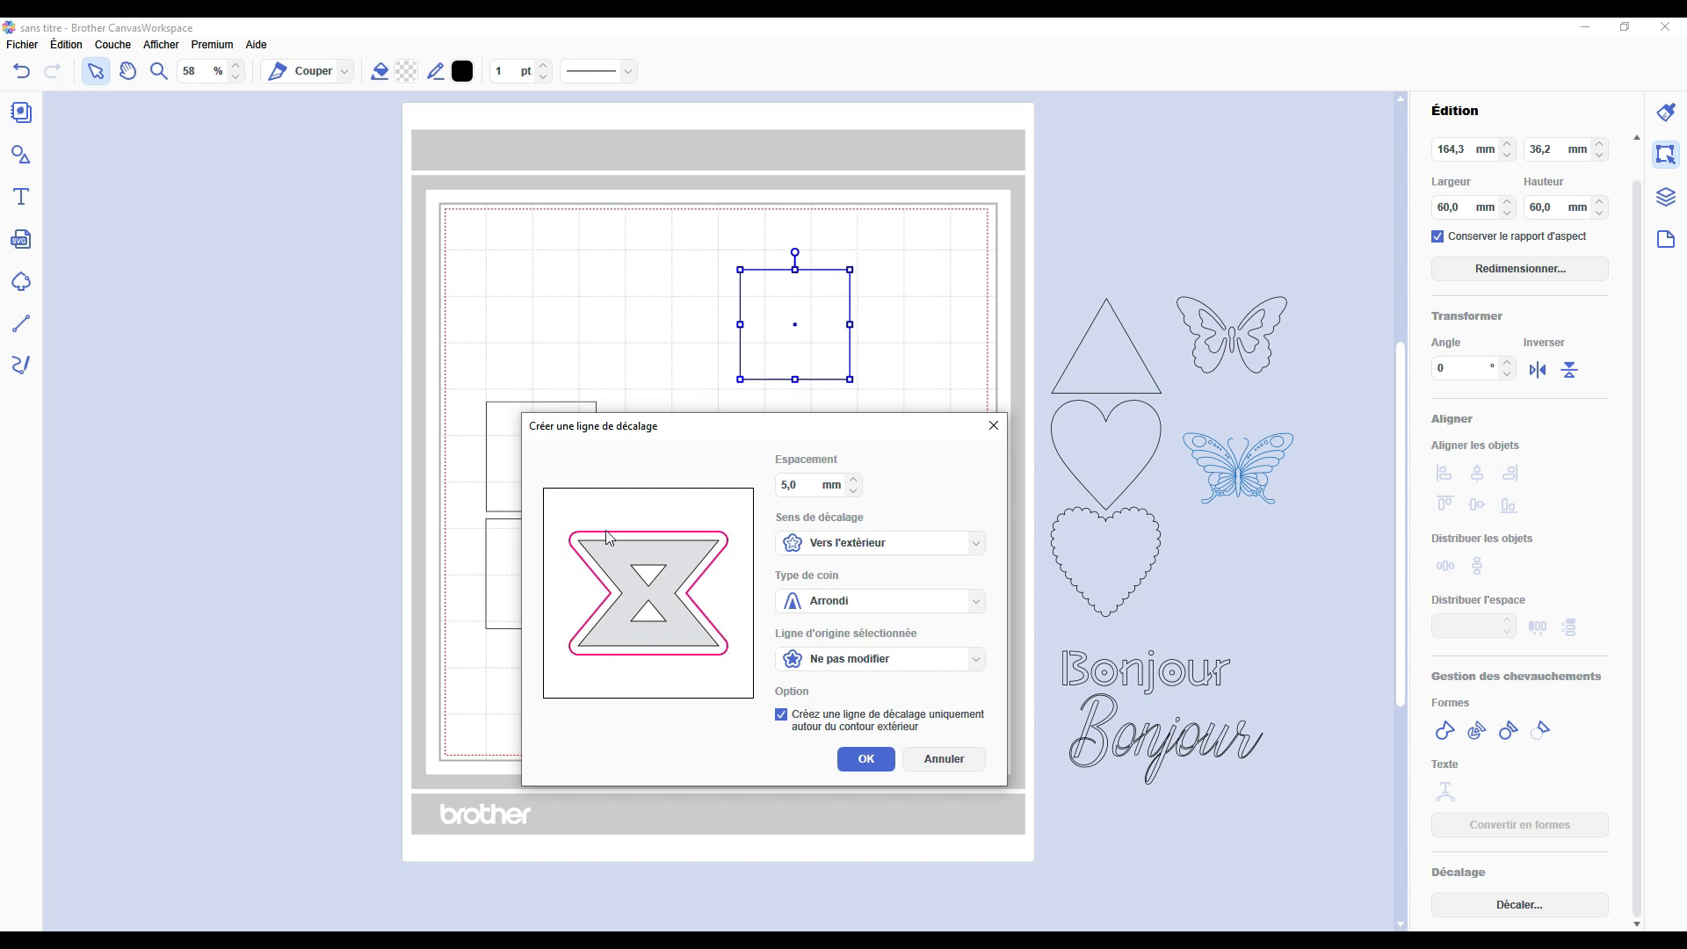
# Preview the offset with the outer-contour-only option off, turn it back on, and keep the original line on Ne pas modifier.
pyautogui.click(781, 714)
pyautogui.click(781, 714)
pyautogui.click(824, 669)
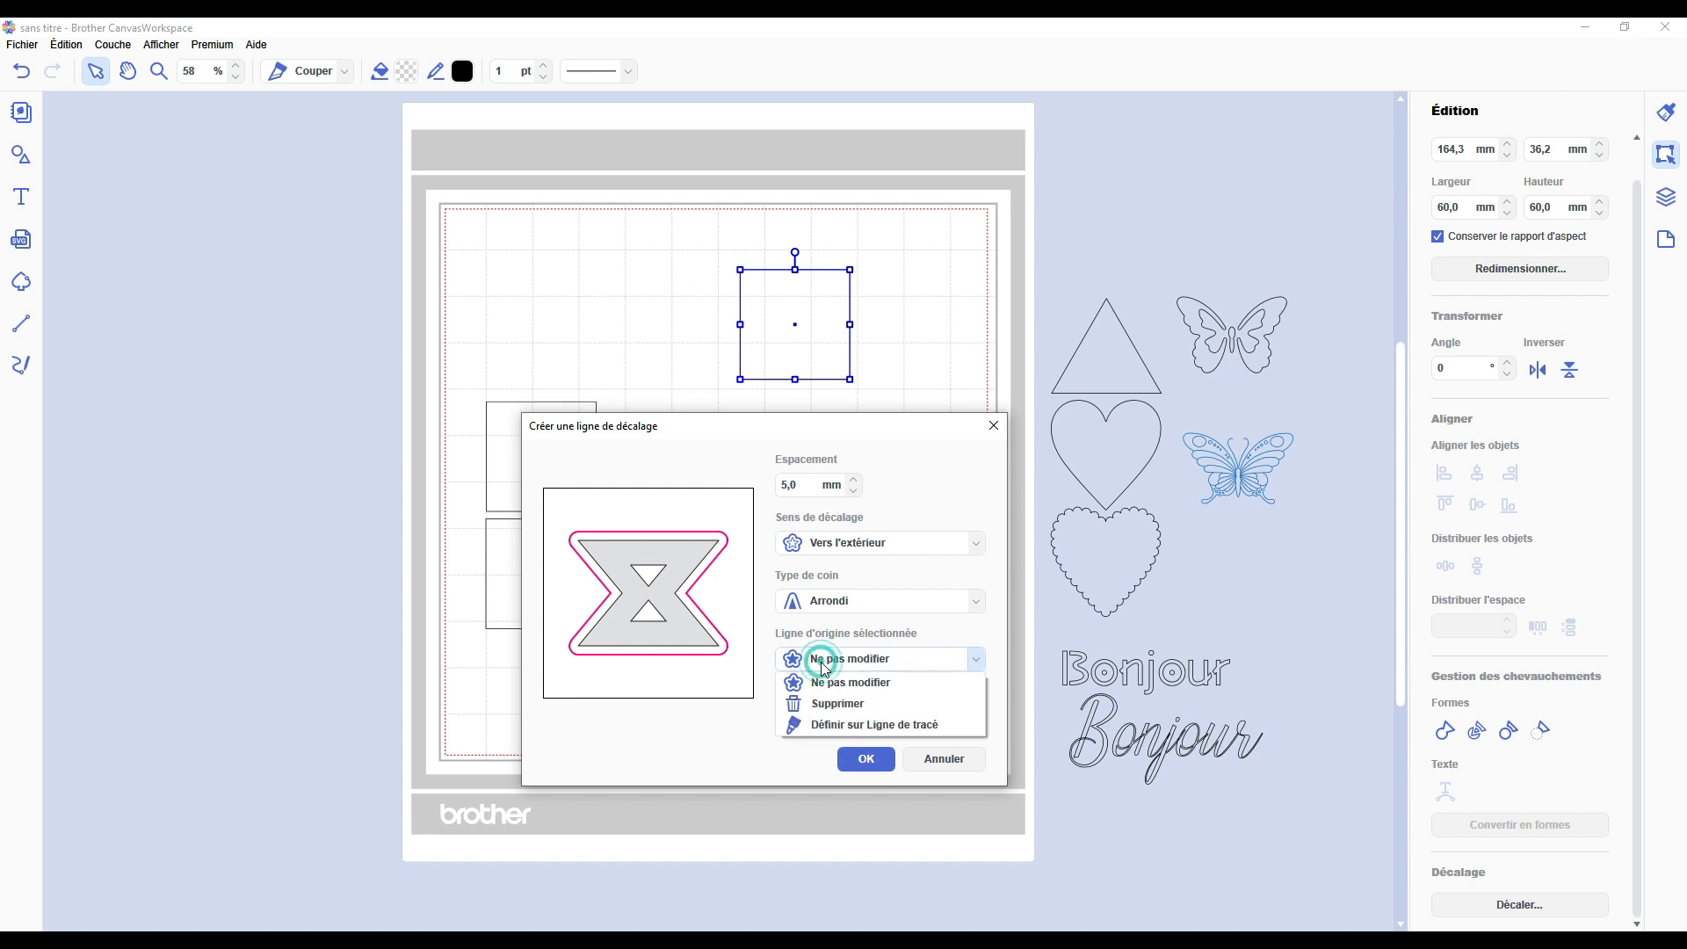
pyautogui.click(809, 661)
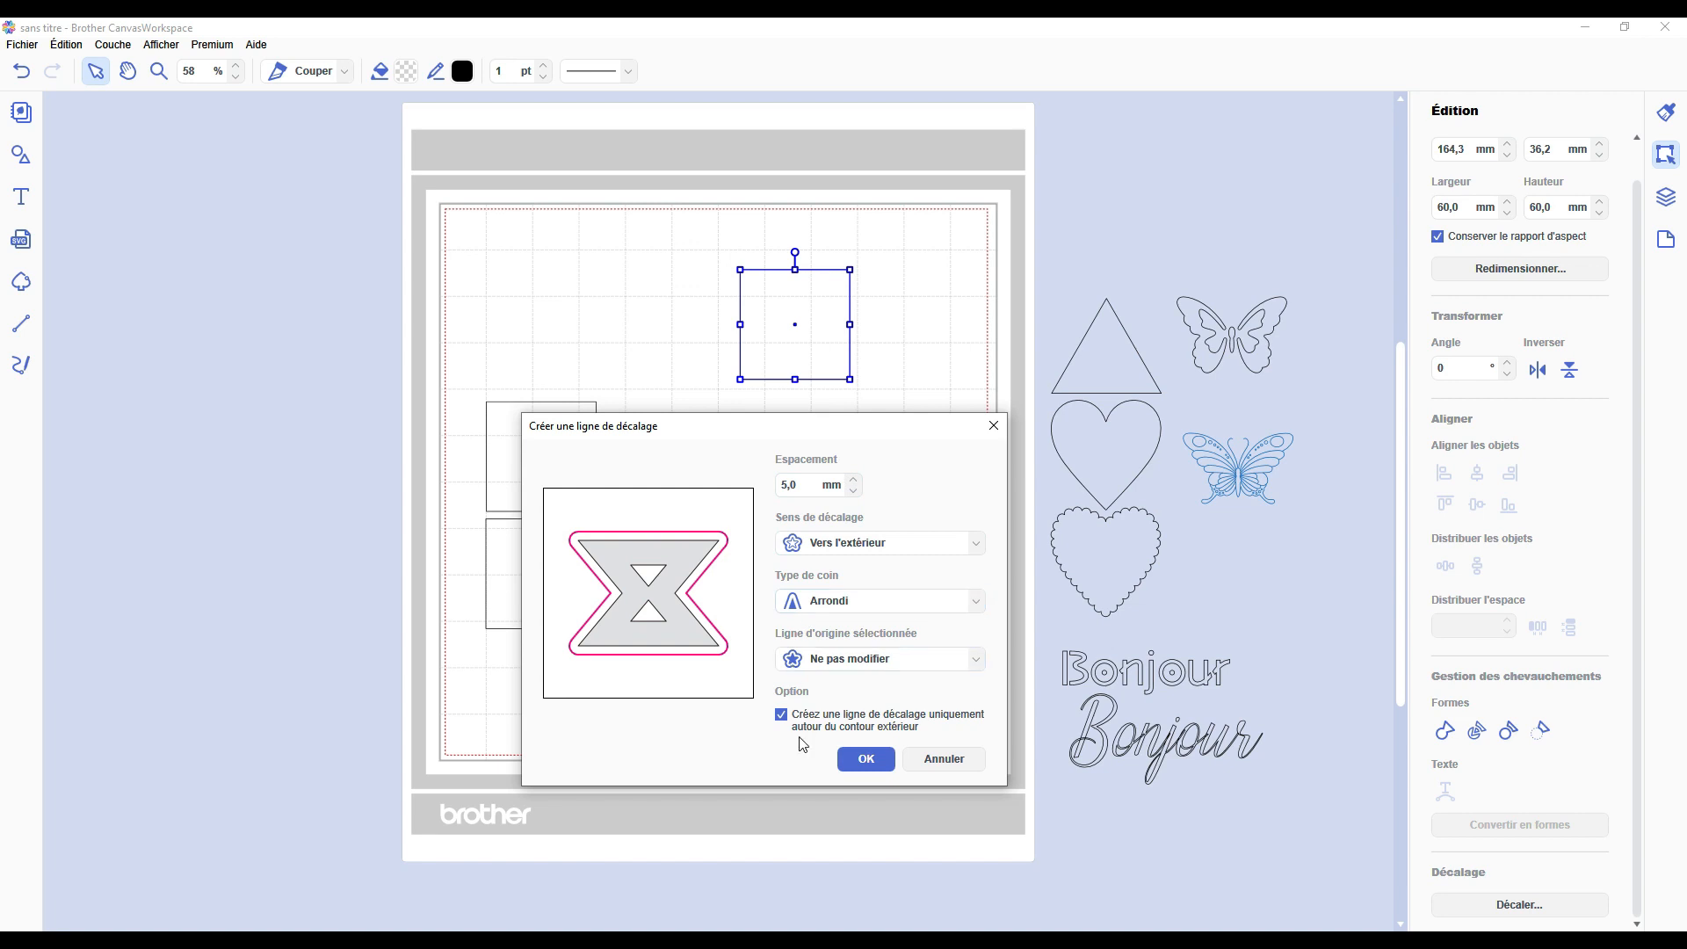
# Create the 5 mm outward offset line with rounded corners around the square and deselect it.
pyautogui.click(866, 761)
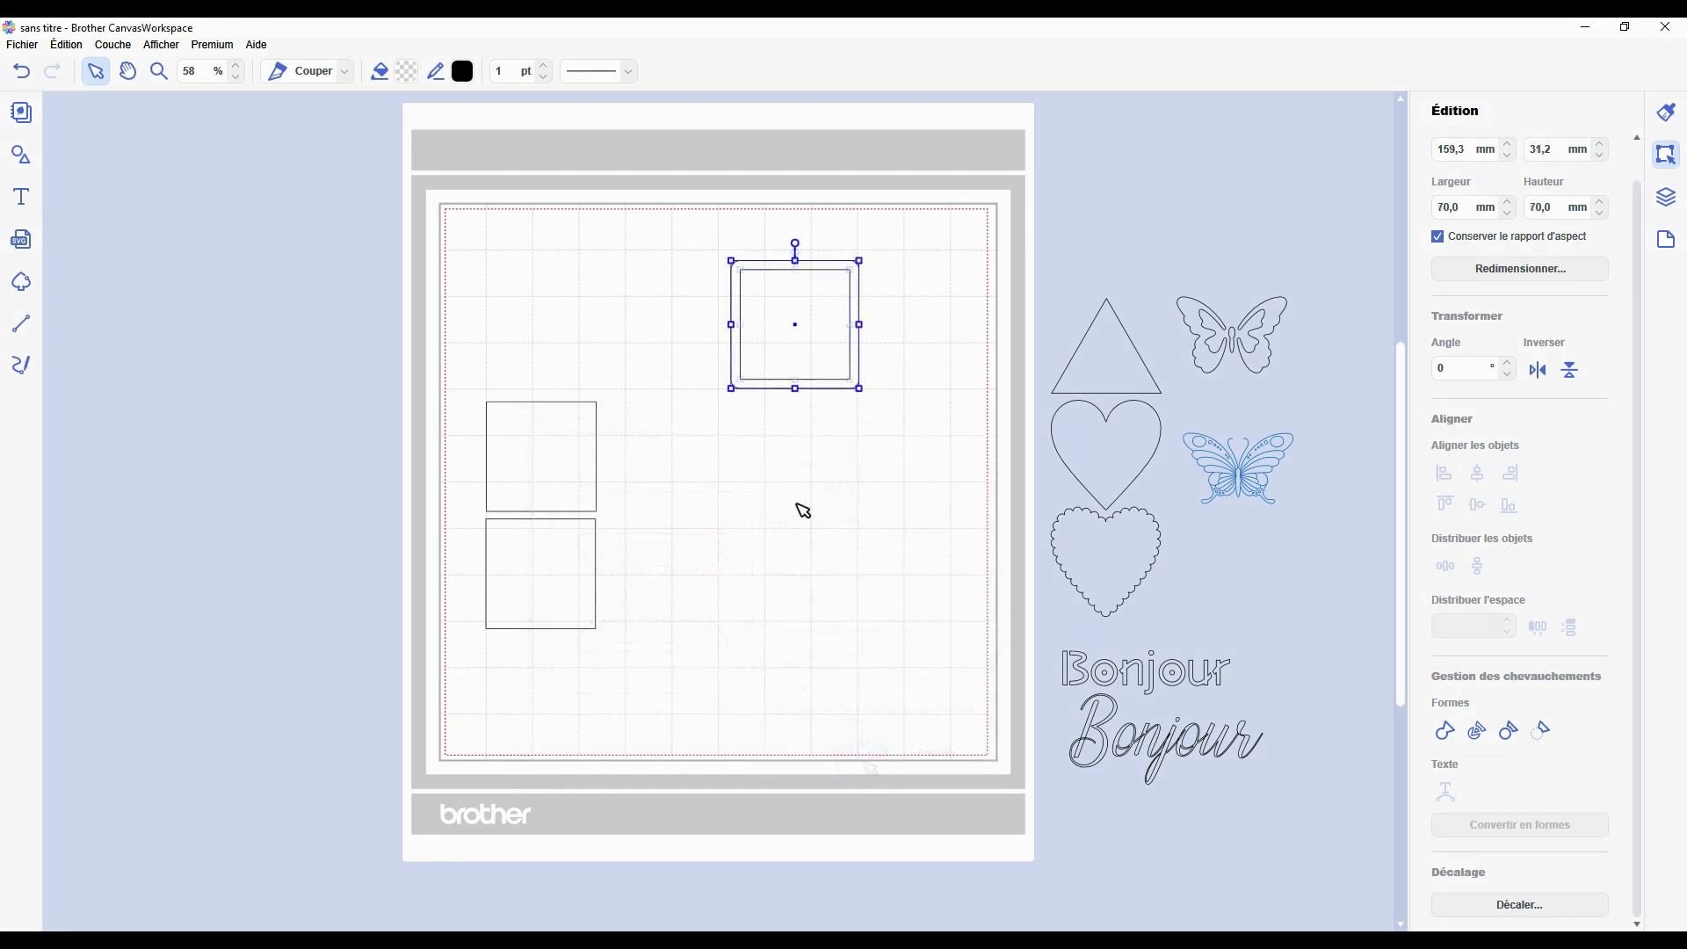
pyautogui.click(797, 503)
pyautogui.scroll(1, 859, 392)
pyautogui.click(793, 357)
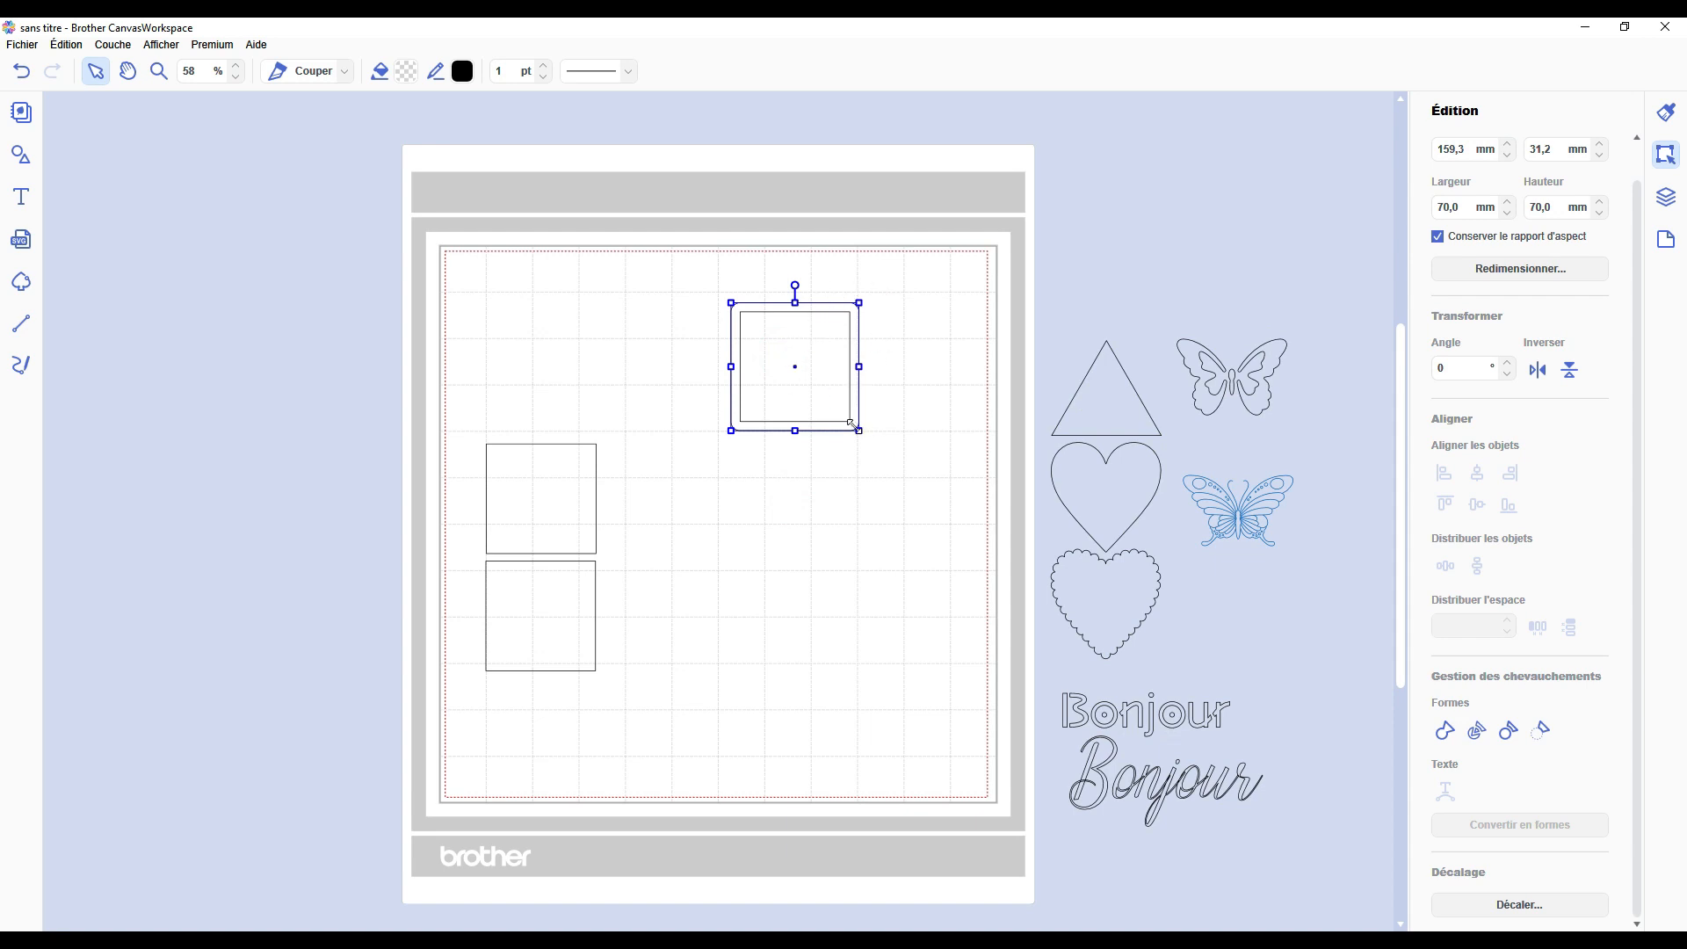
pyautogui.click(876, 404)
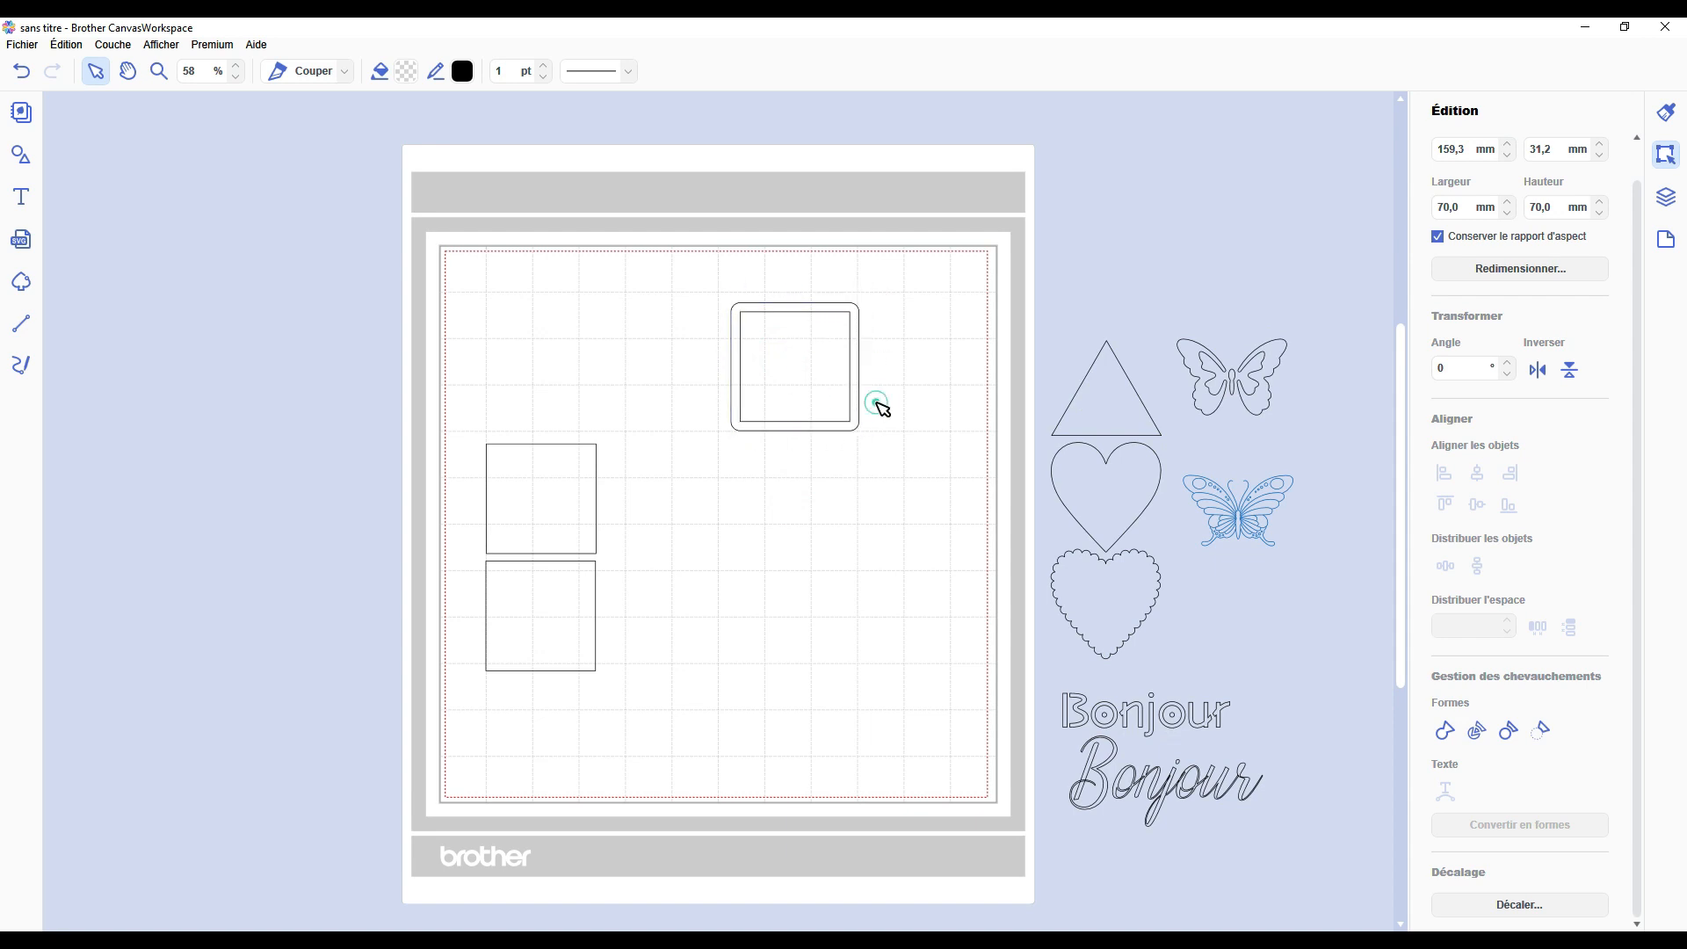
# Inspect the layer list, highlighting the offset shape and the original square in turn.
pyautogui.click(1666, 199)
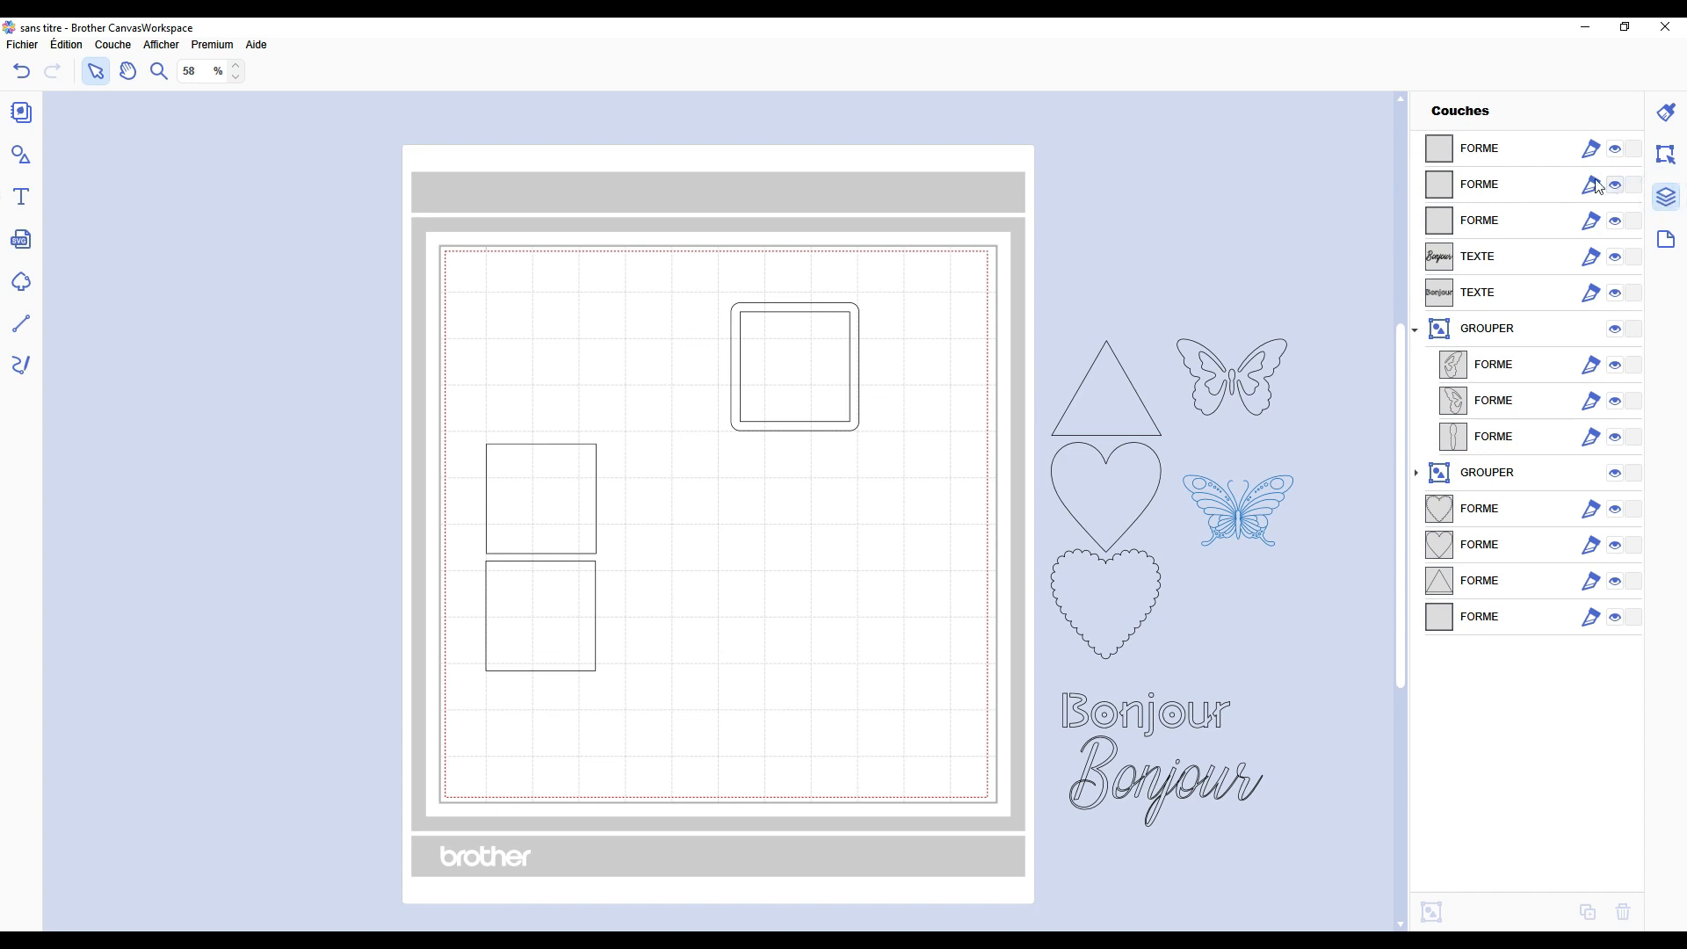
pyautogui.click(1473, 149)
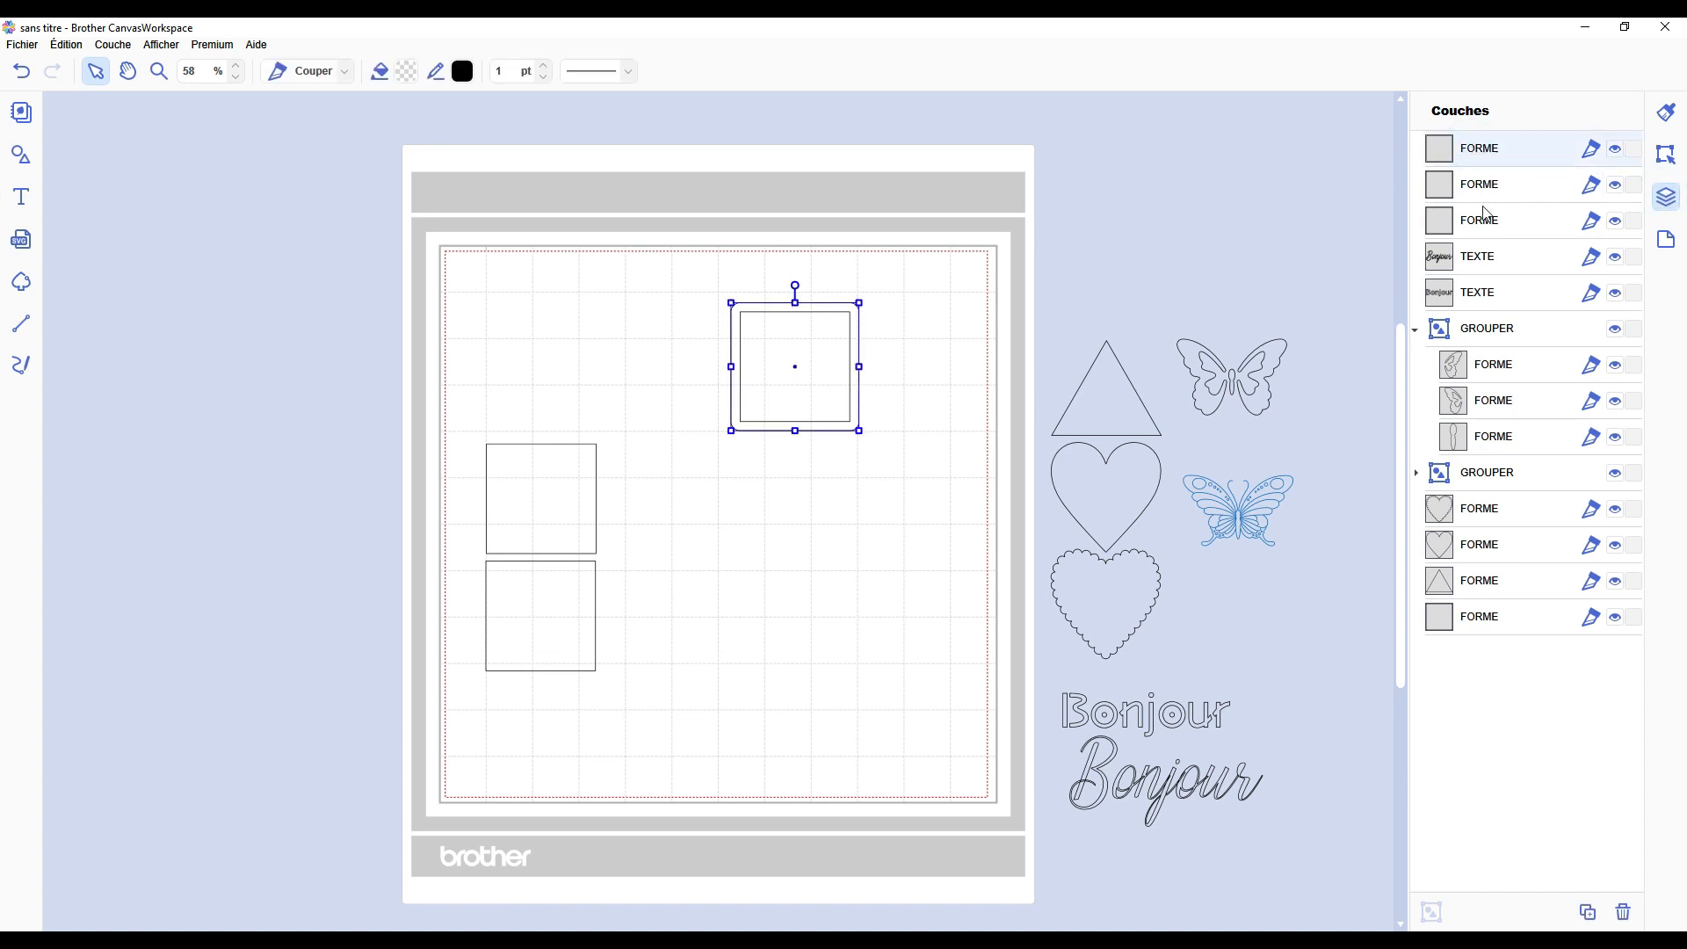
pyautogui.click(1465, 616)
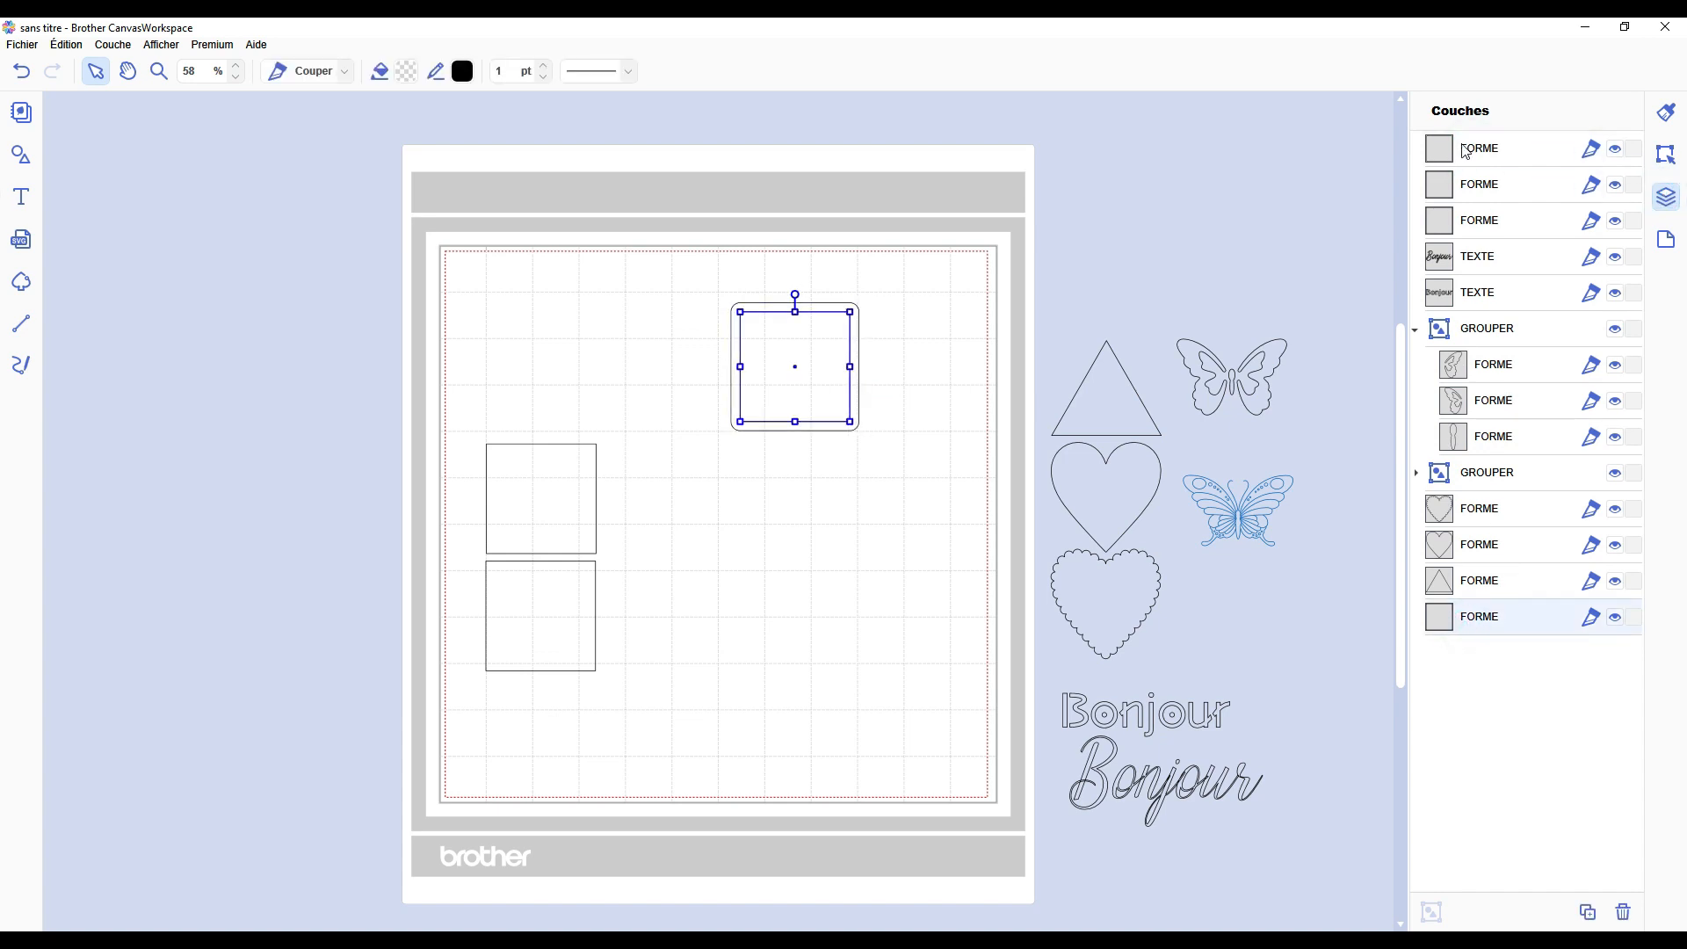
# Try moving the rounded offset shape away from the original square, undoing each move.
pyautogui.click(862, 320)
pyautogui.moveTo(859, 309); pyautogui.dragTo(850, 569)
pyautogui.click(944, 575)
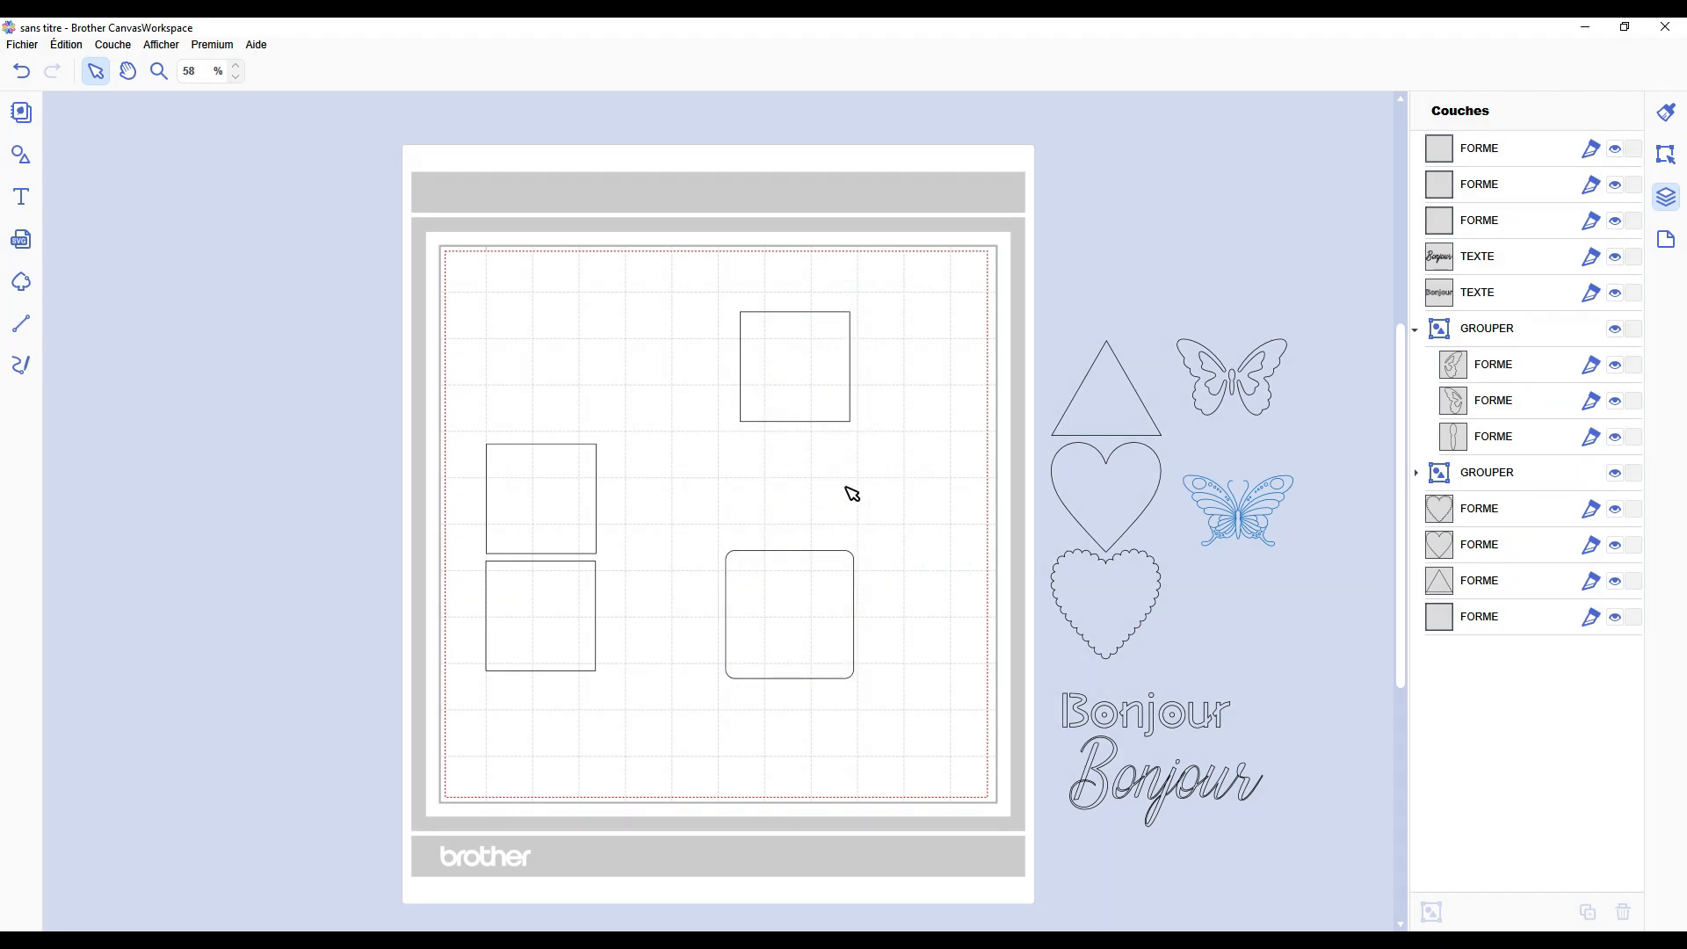
pyautogui.hotkey('ctrl', 'z')
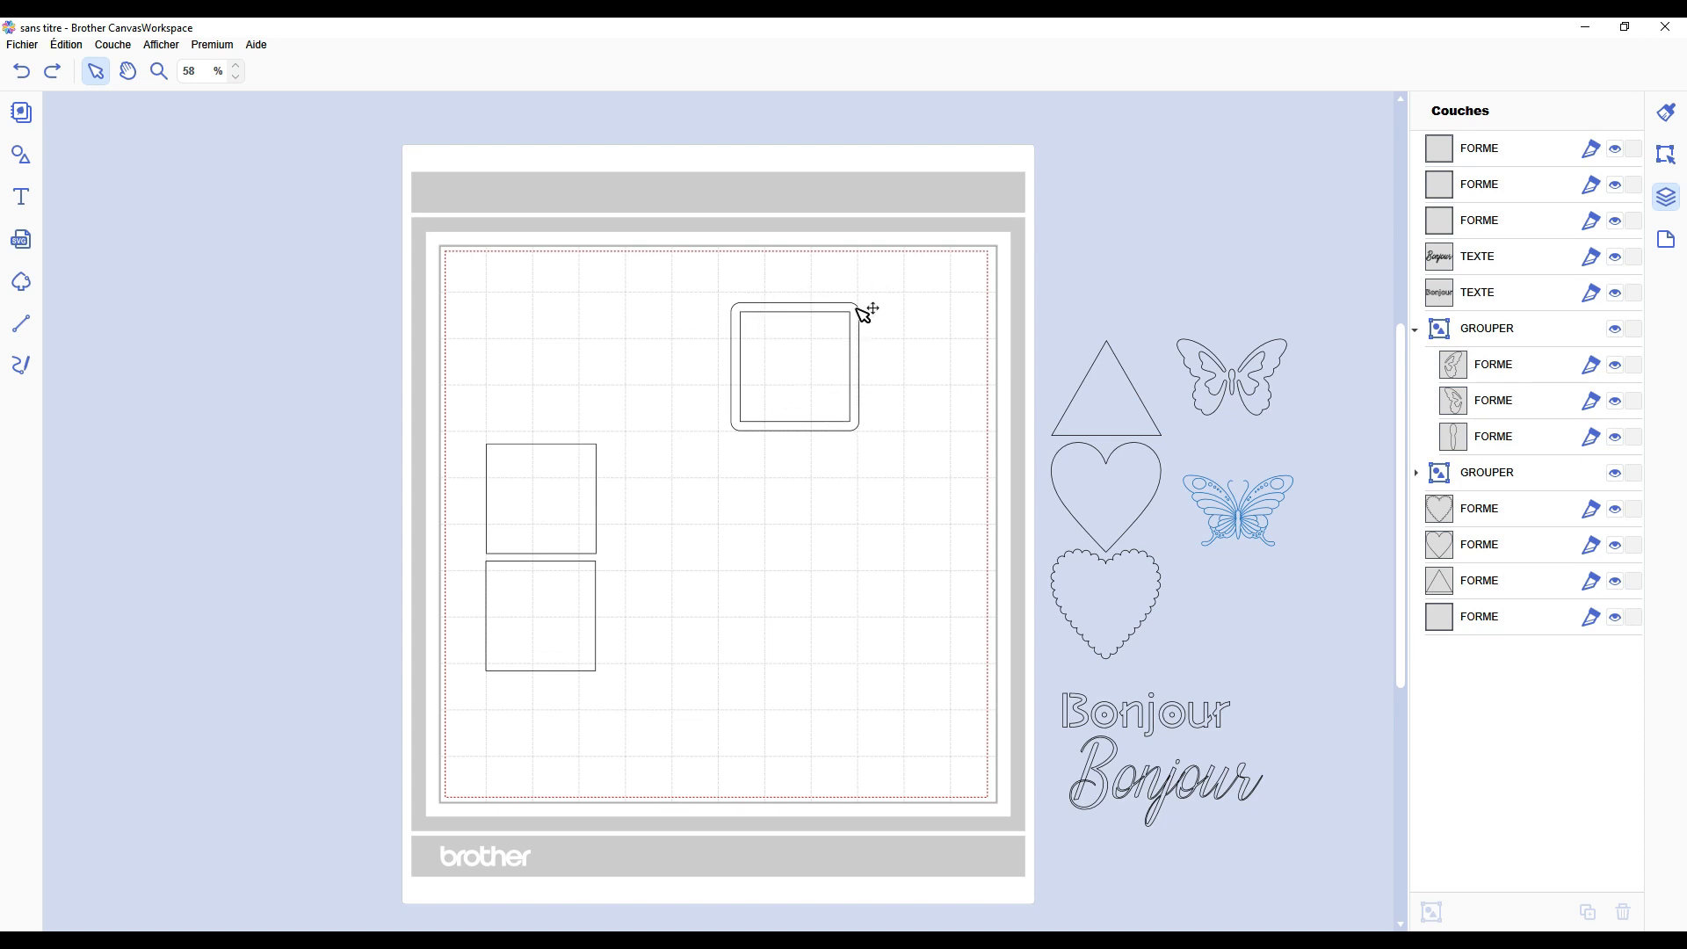
pyautogui.moveTo(866, 312); pyautogui.dragTo(801, 404)
pyautogui.click(878, 488)
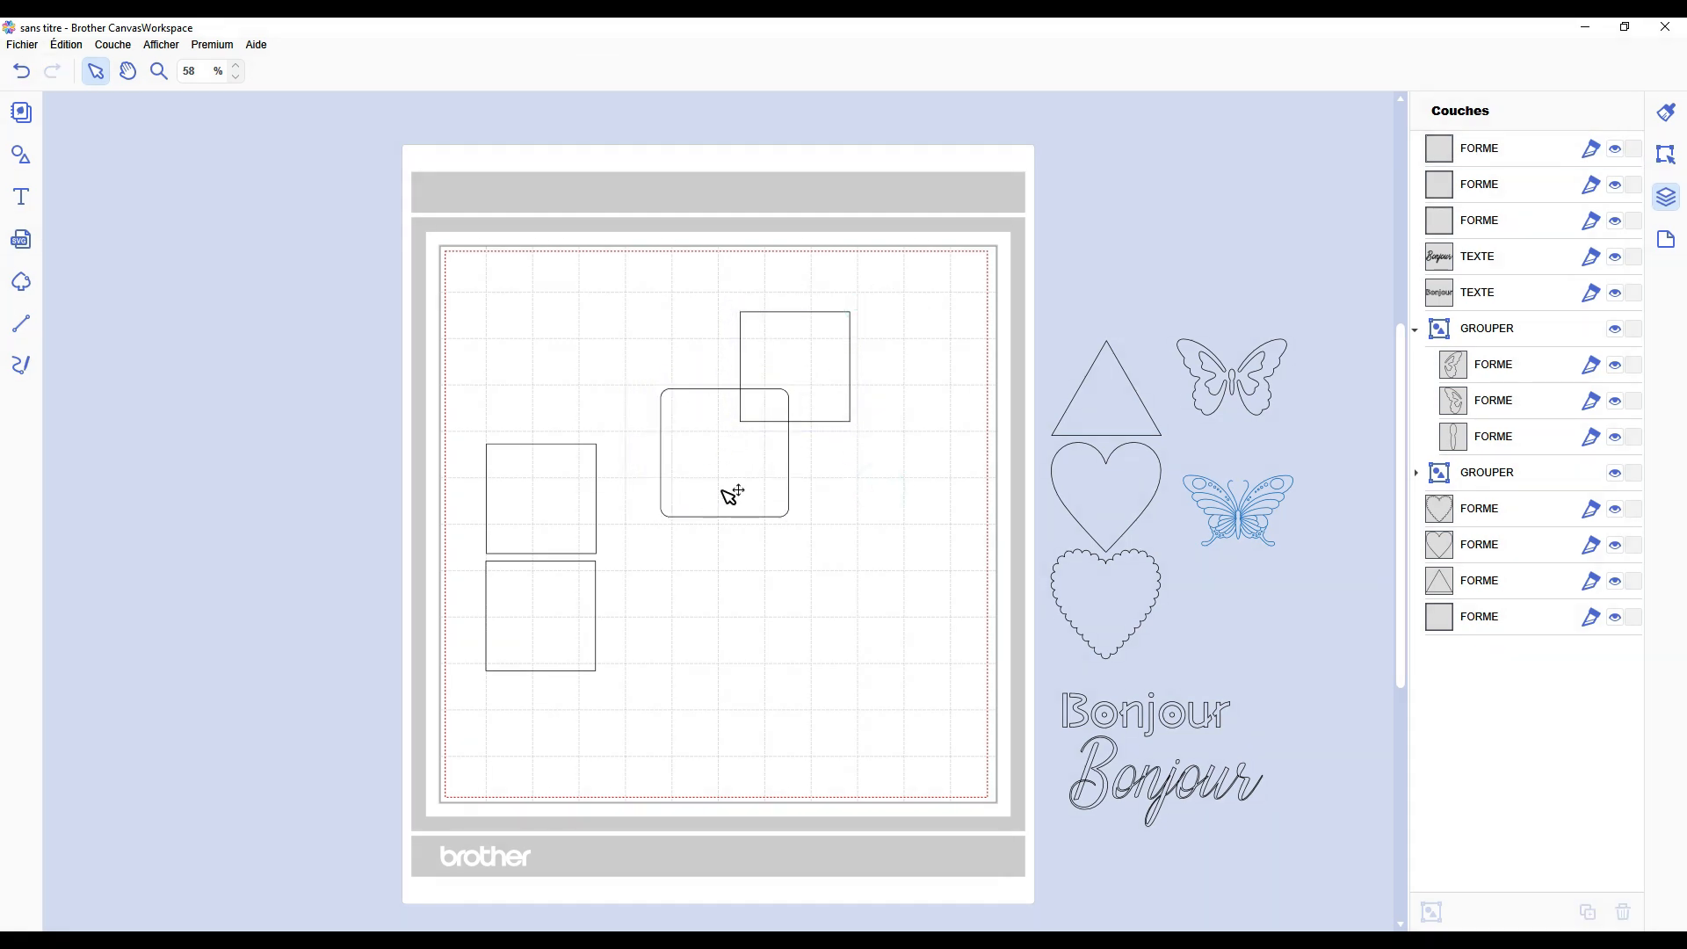
pyautogui.hotkey('ctrl', 'z')
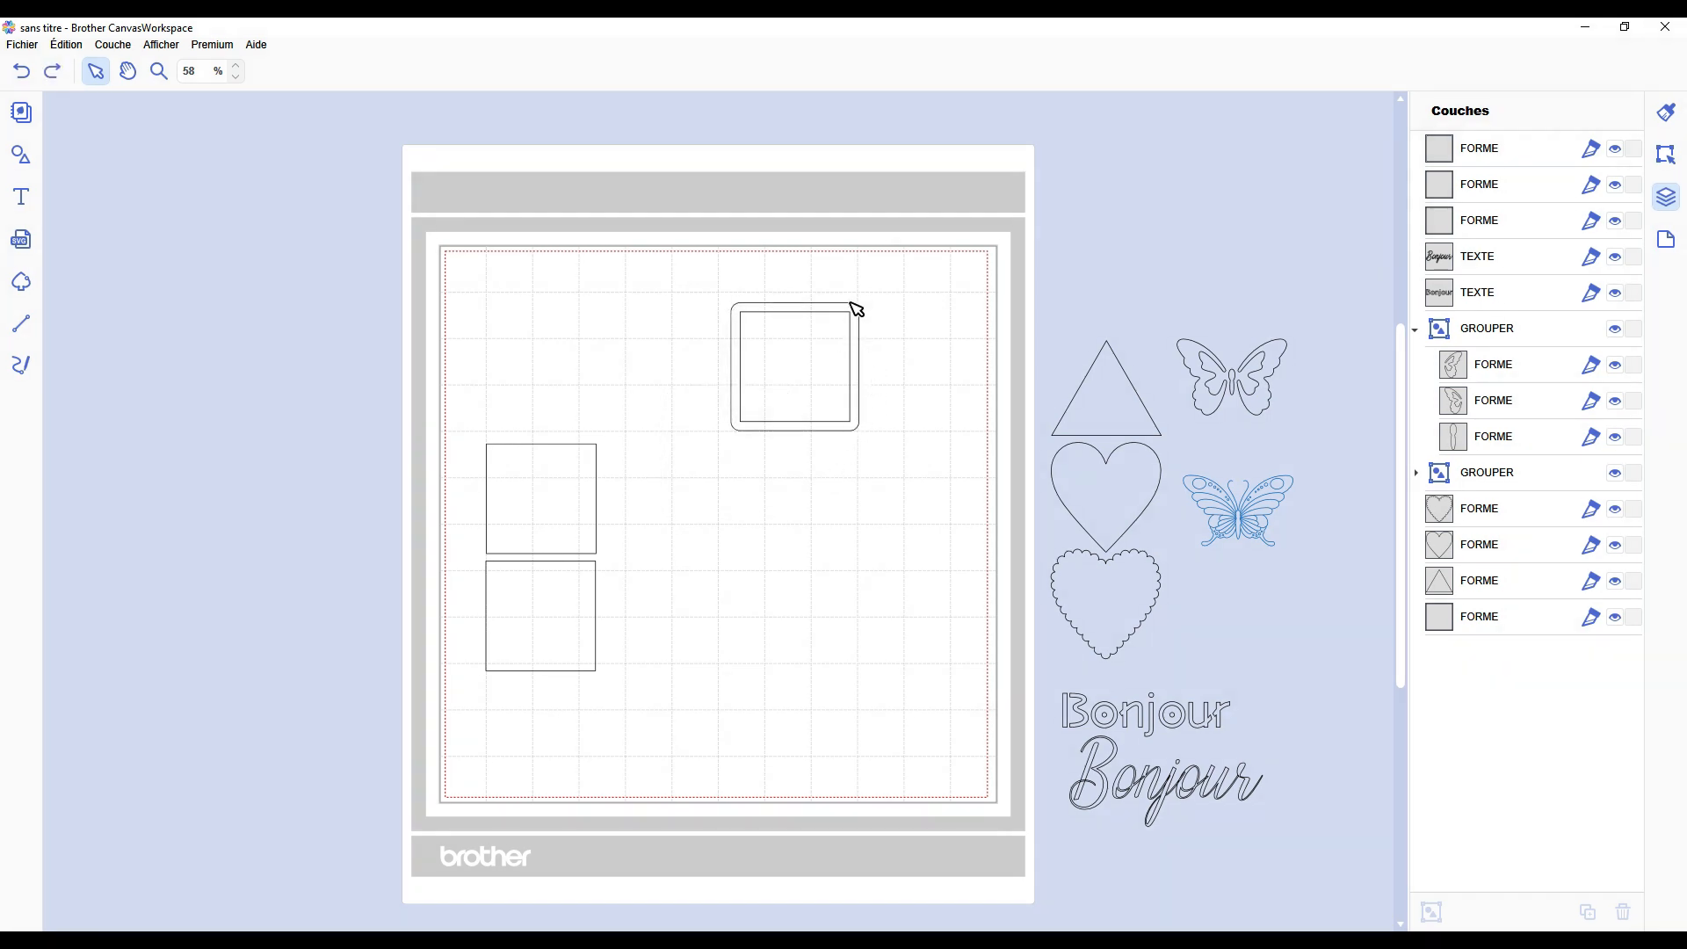
# Move the rounded offset shape below the original square and fill it with #FCE5BF.
pyautogui.moveTo(856, 309); pyautogui.dragTo(858, 445)
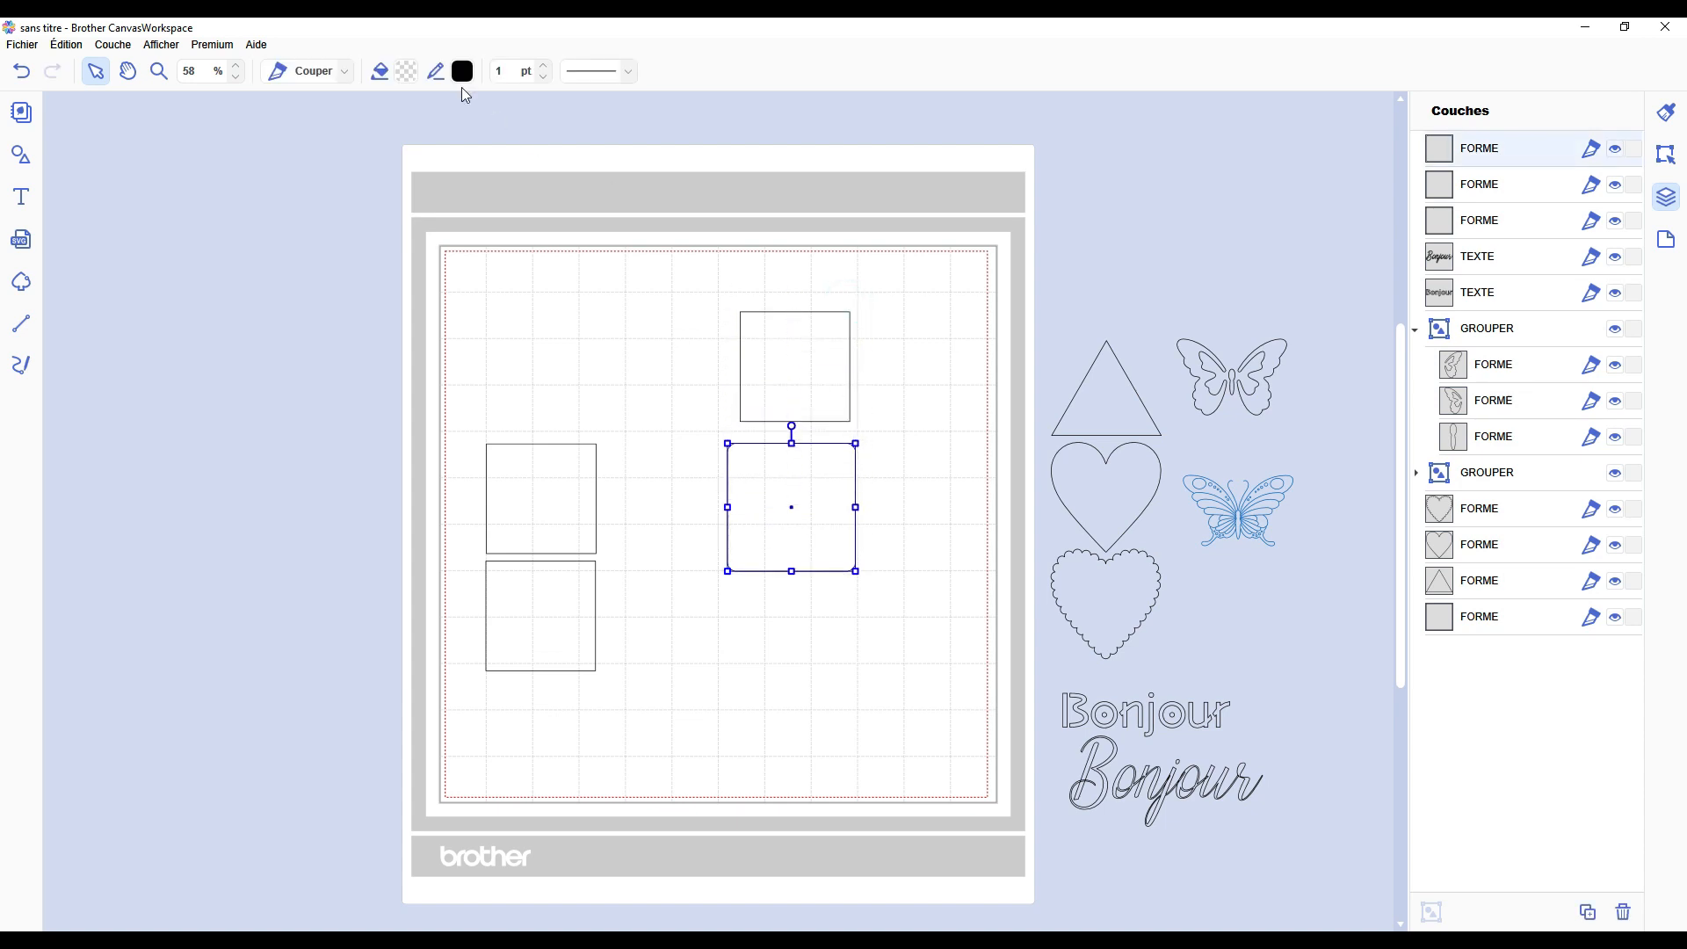
pyautogui.click(406, 72)
pyautogui.click(843, 377)
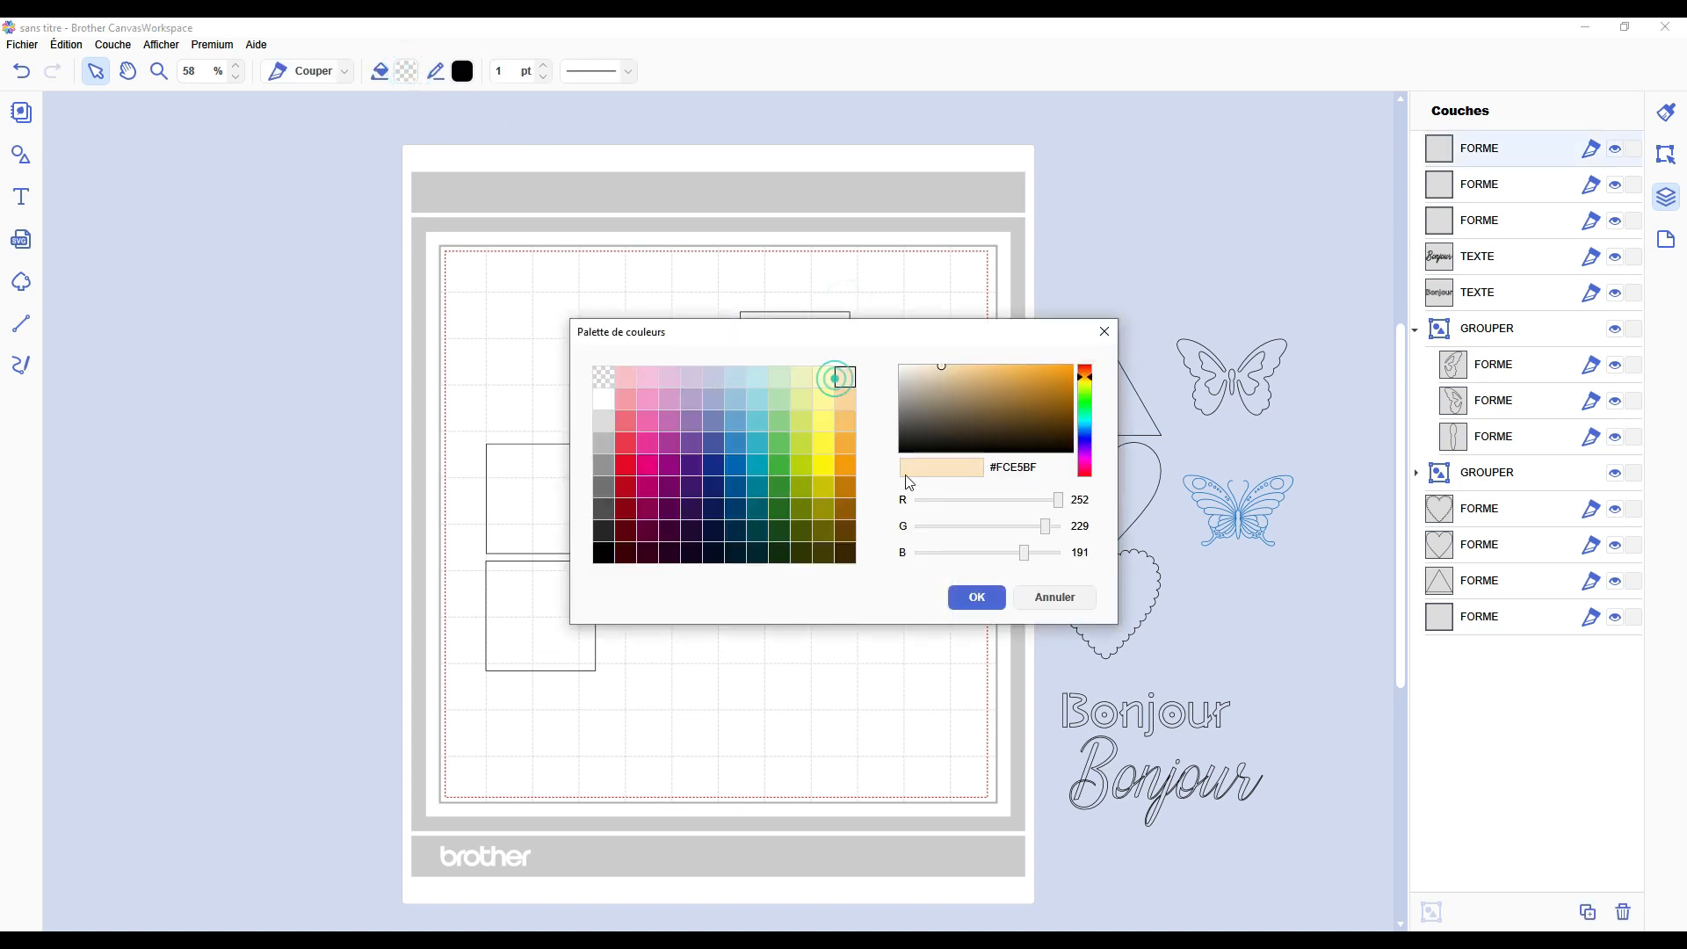
pyautogui.click(979, 594)
# Fill the original square with #F9C1C7 and deselect it.
pyautogui.click(802, 377)
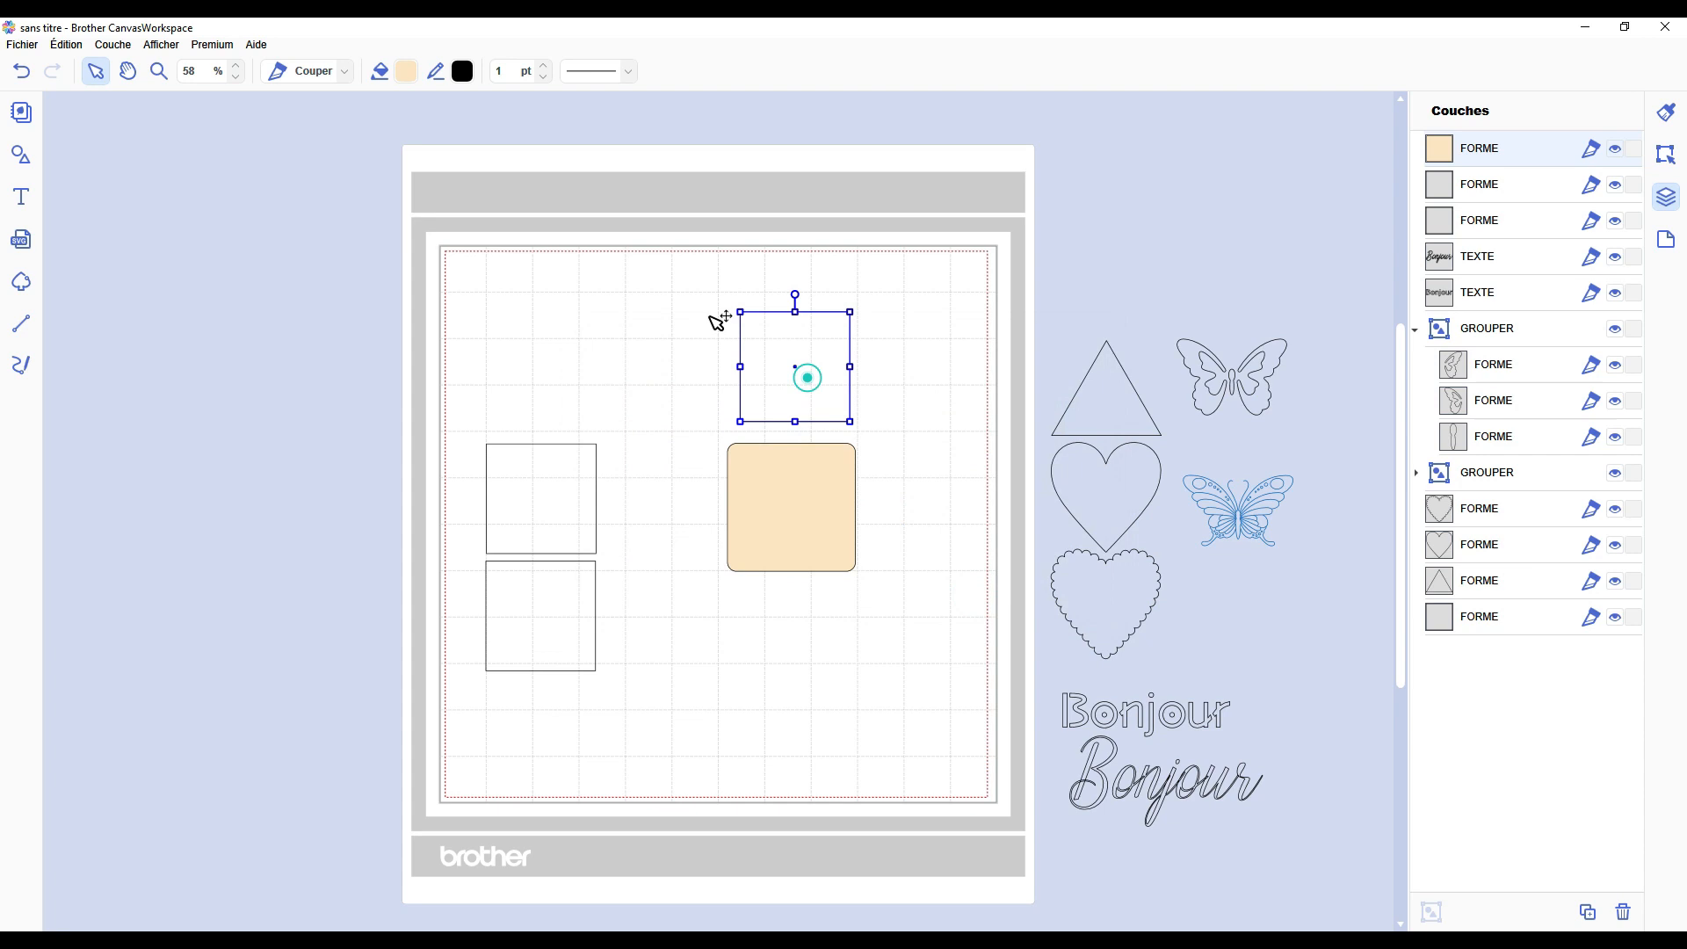
pyautogui.click(406, 71)
pyautogui.click(647, 387)
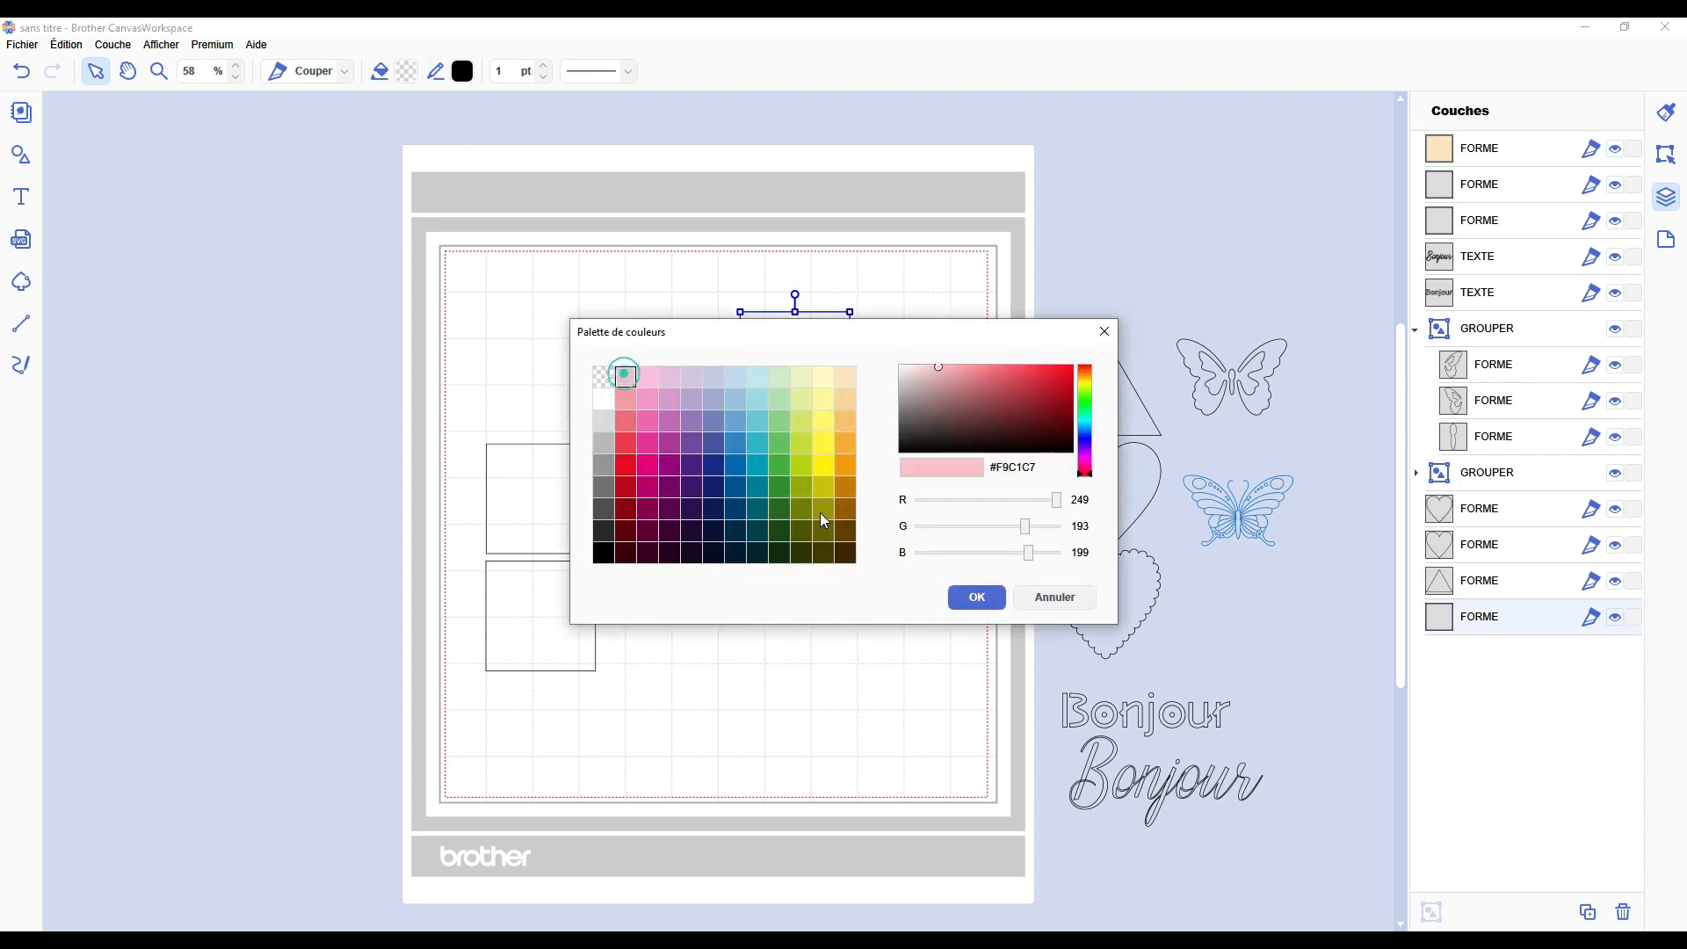
pyautogui.click(972, 592)
pyautogui.click(960, 412)
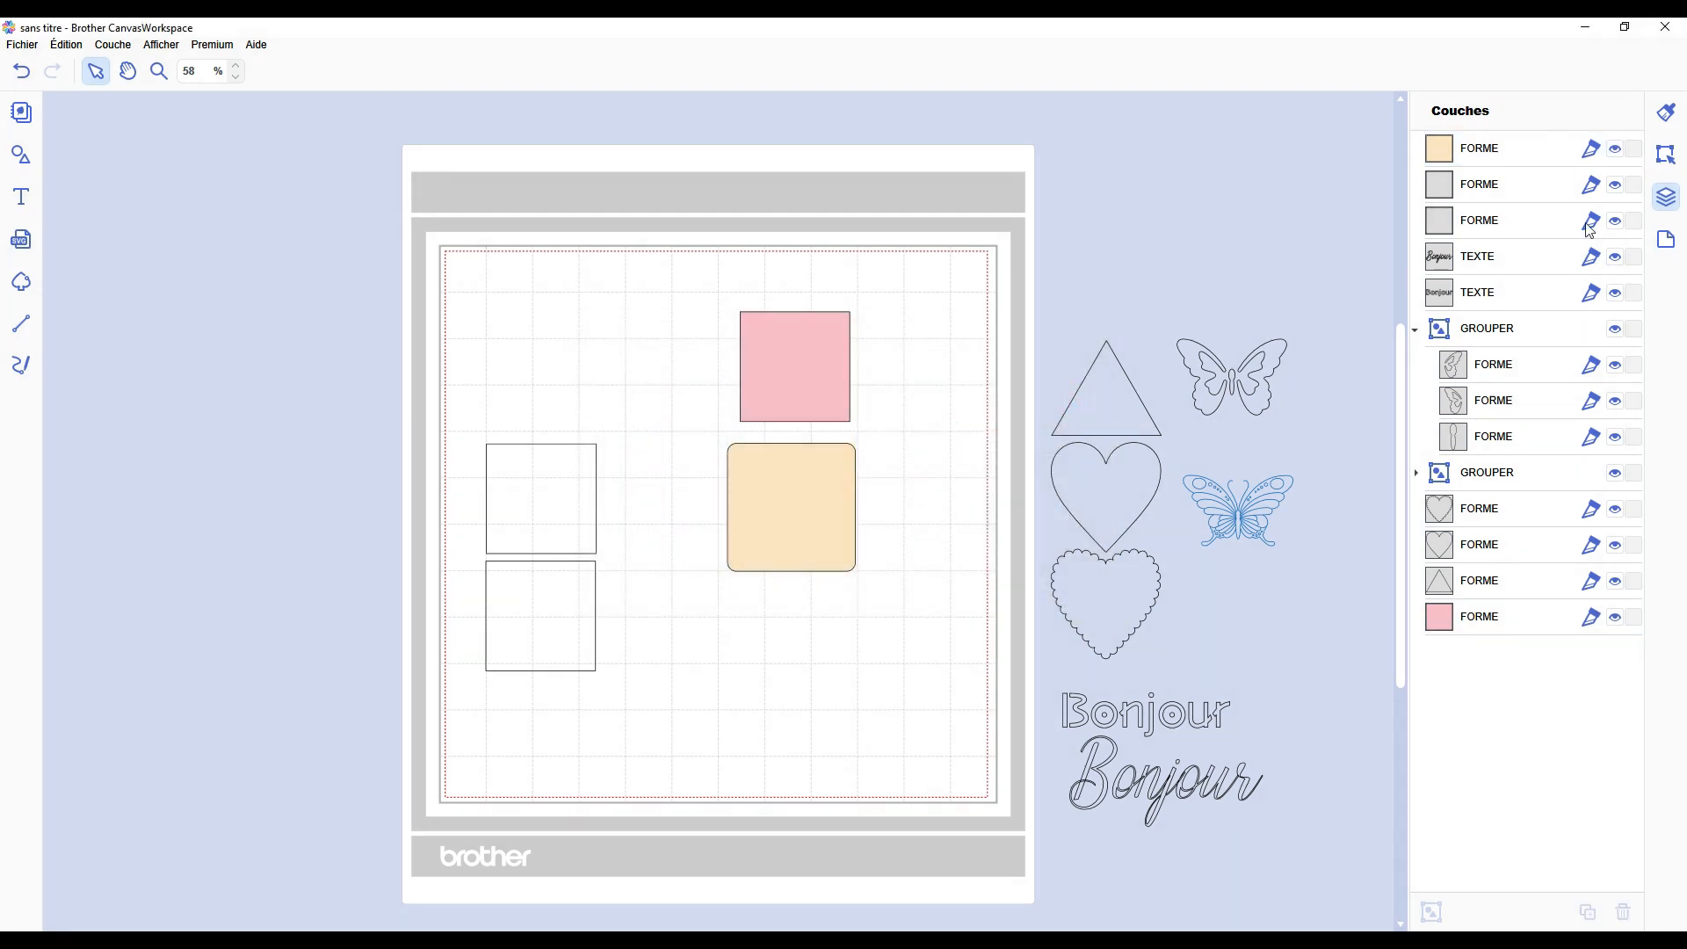
# Move the filled rounded shape back so that it covers the original square.
pyautogui.moveTo(820, 516); pyautogui.dragTo(824, 372)
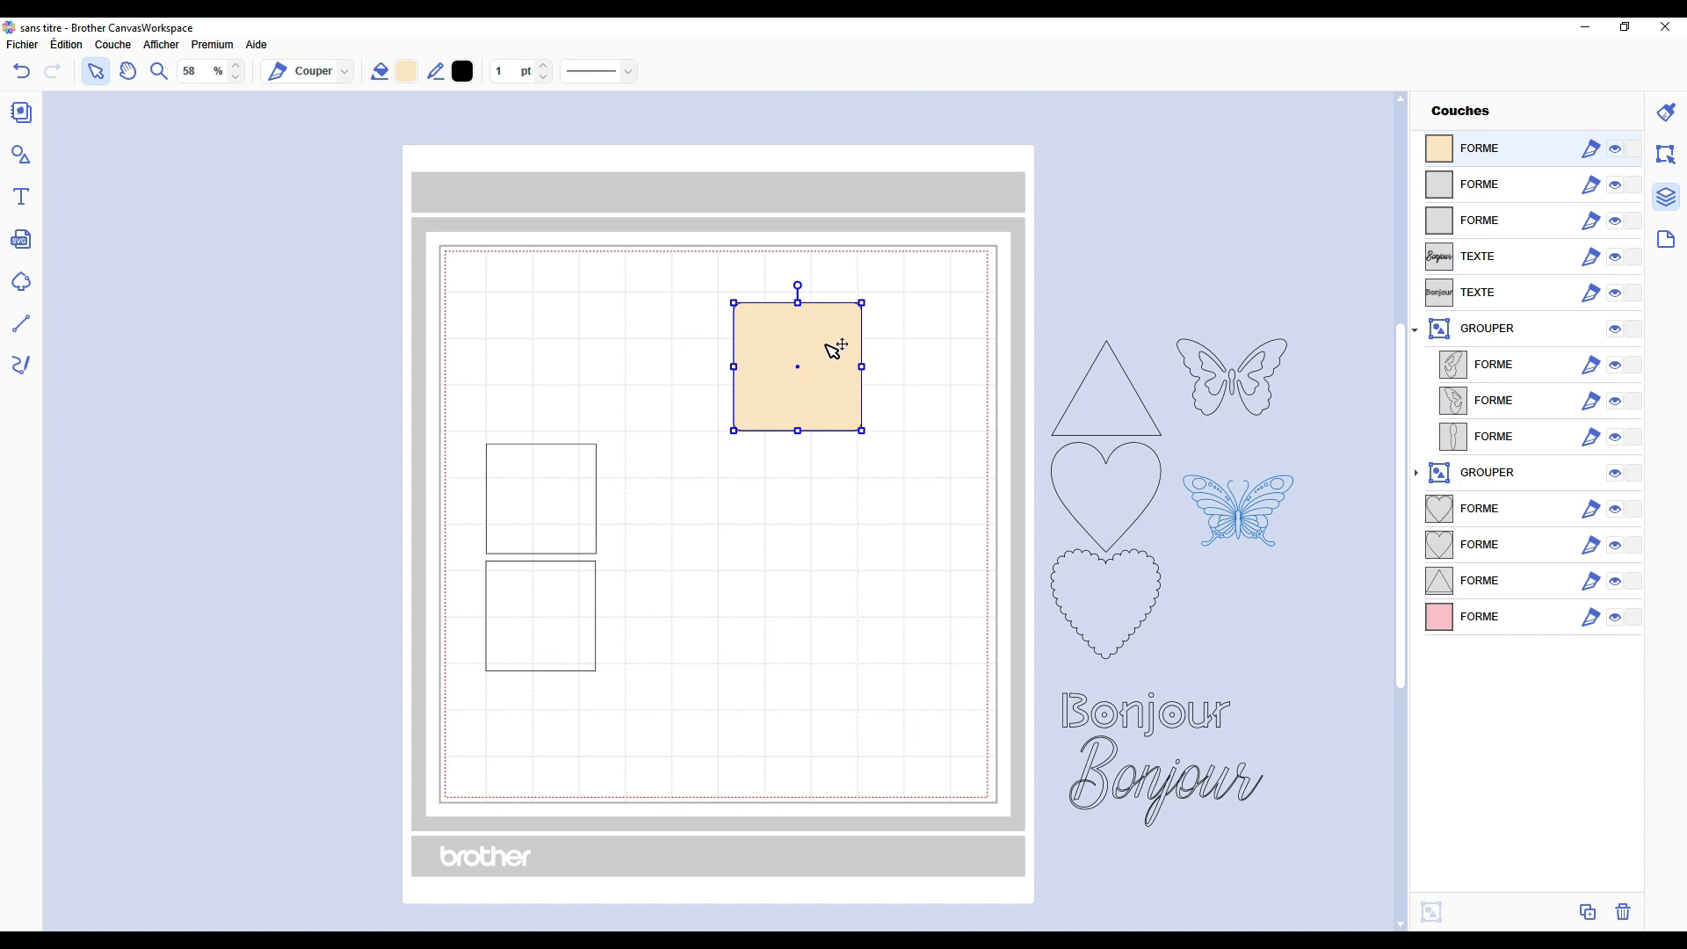
pyautogui.moveTo(826, 345)
pyautogui.mouseDown()
pyautogui.moveTo(827, 419)
pyautogui.moveTo(824, 341)
pyautogui.mouseUp()
pyautogui.click(879, 462)
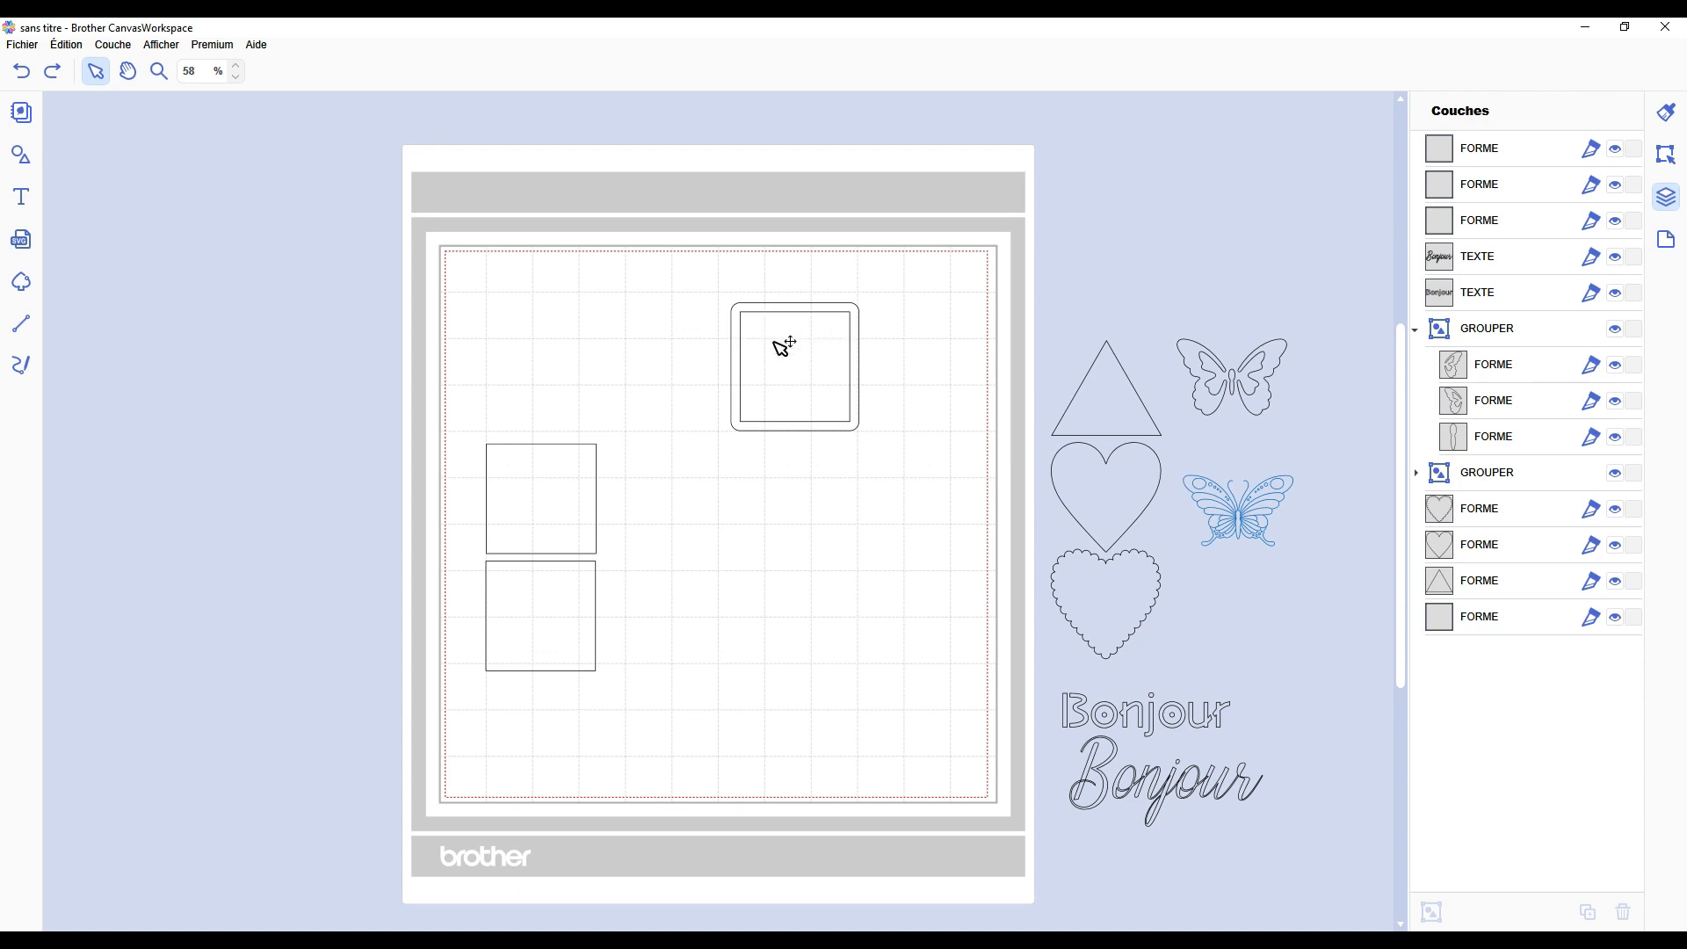
# Select both the original square and its rounded offset shape and divide them with Diviser.
pyautogui.moveTo(922, 271); pyautogui.dragTo(702, 481)
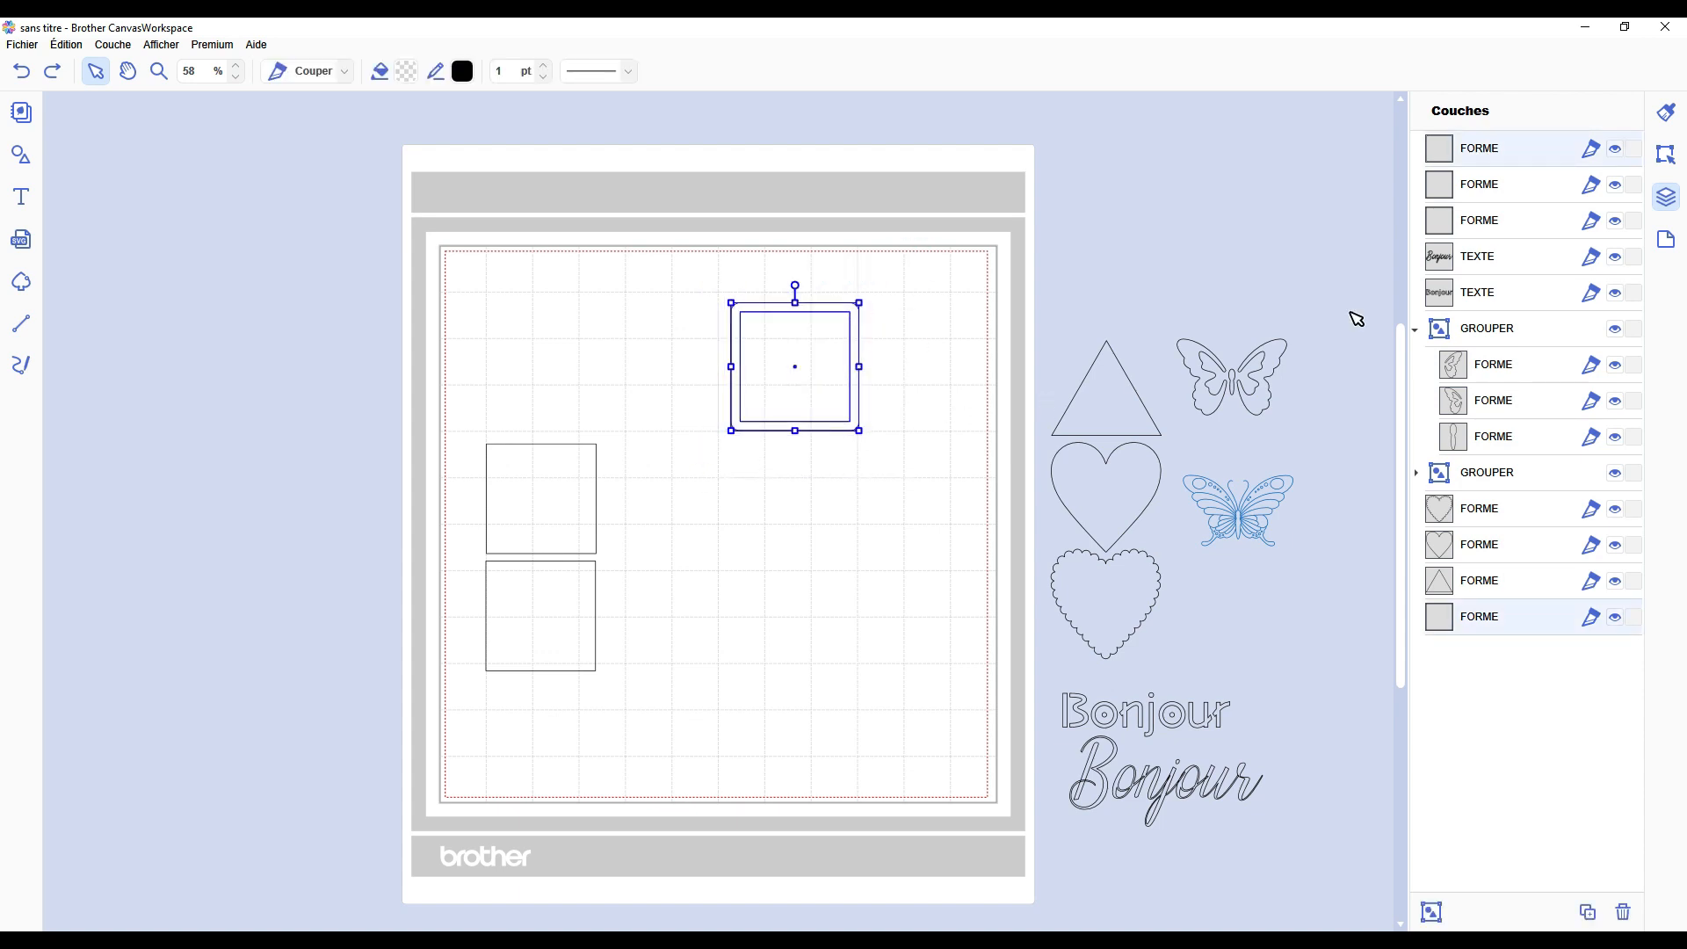
pyautogui.click(1667, 154)
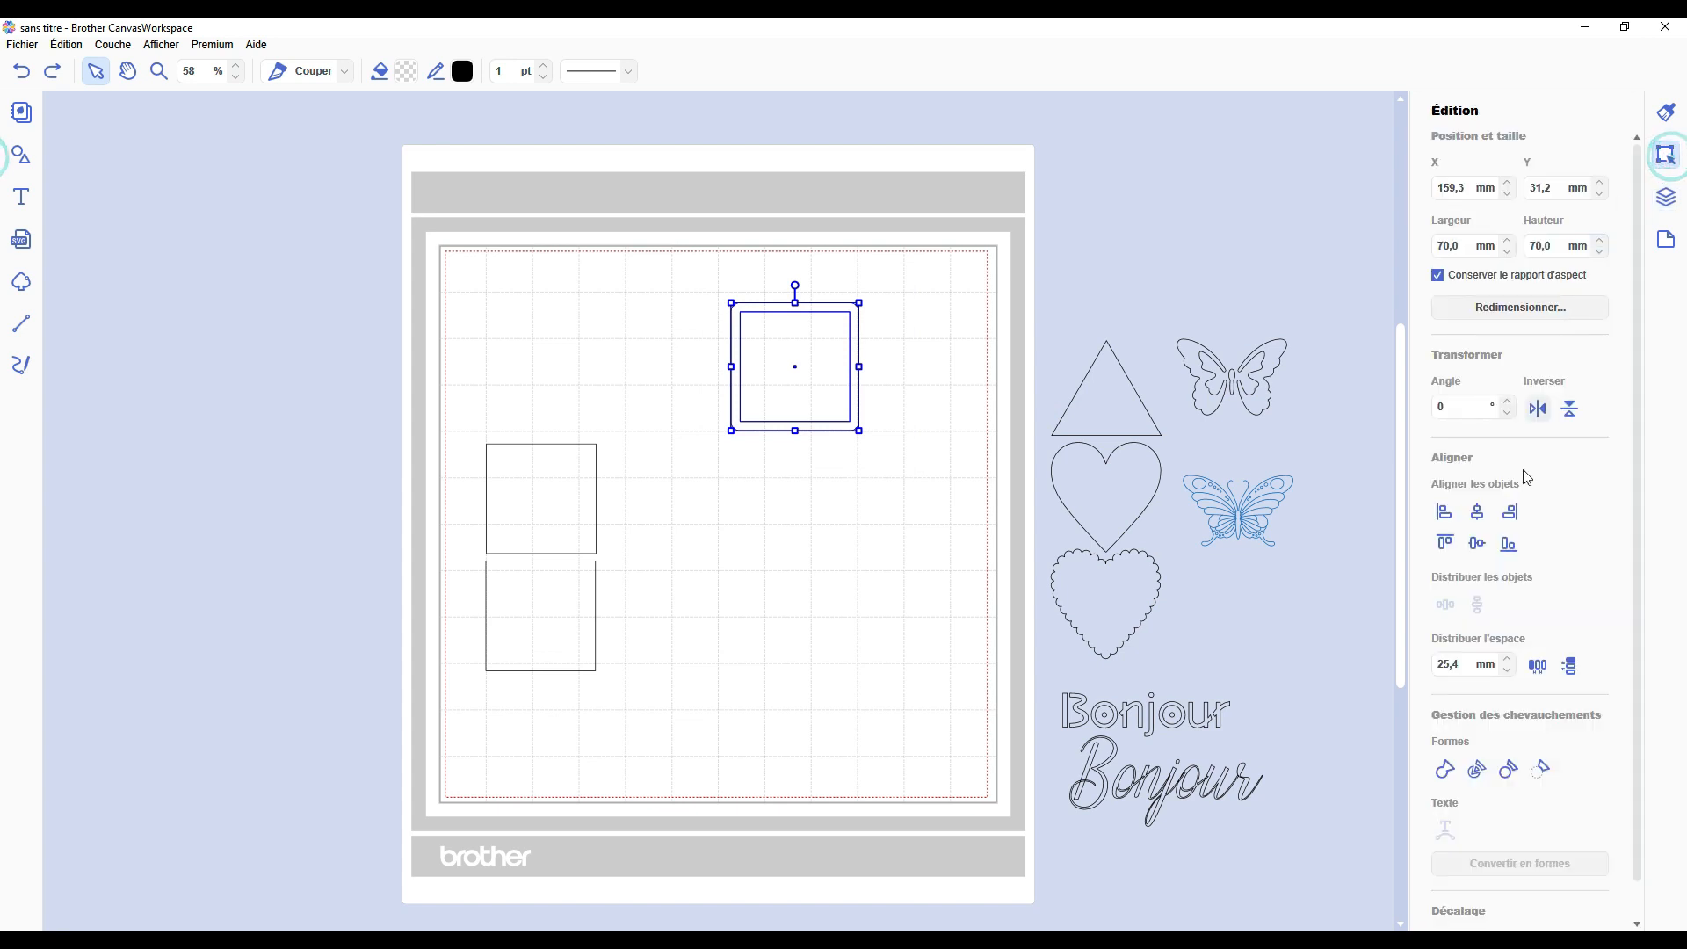
pyautogui.click(1477, 769)
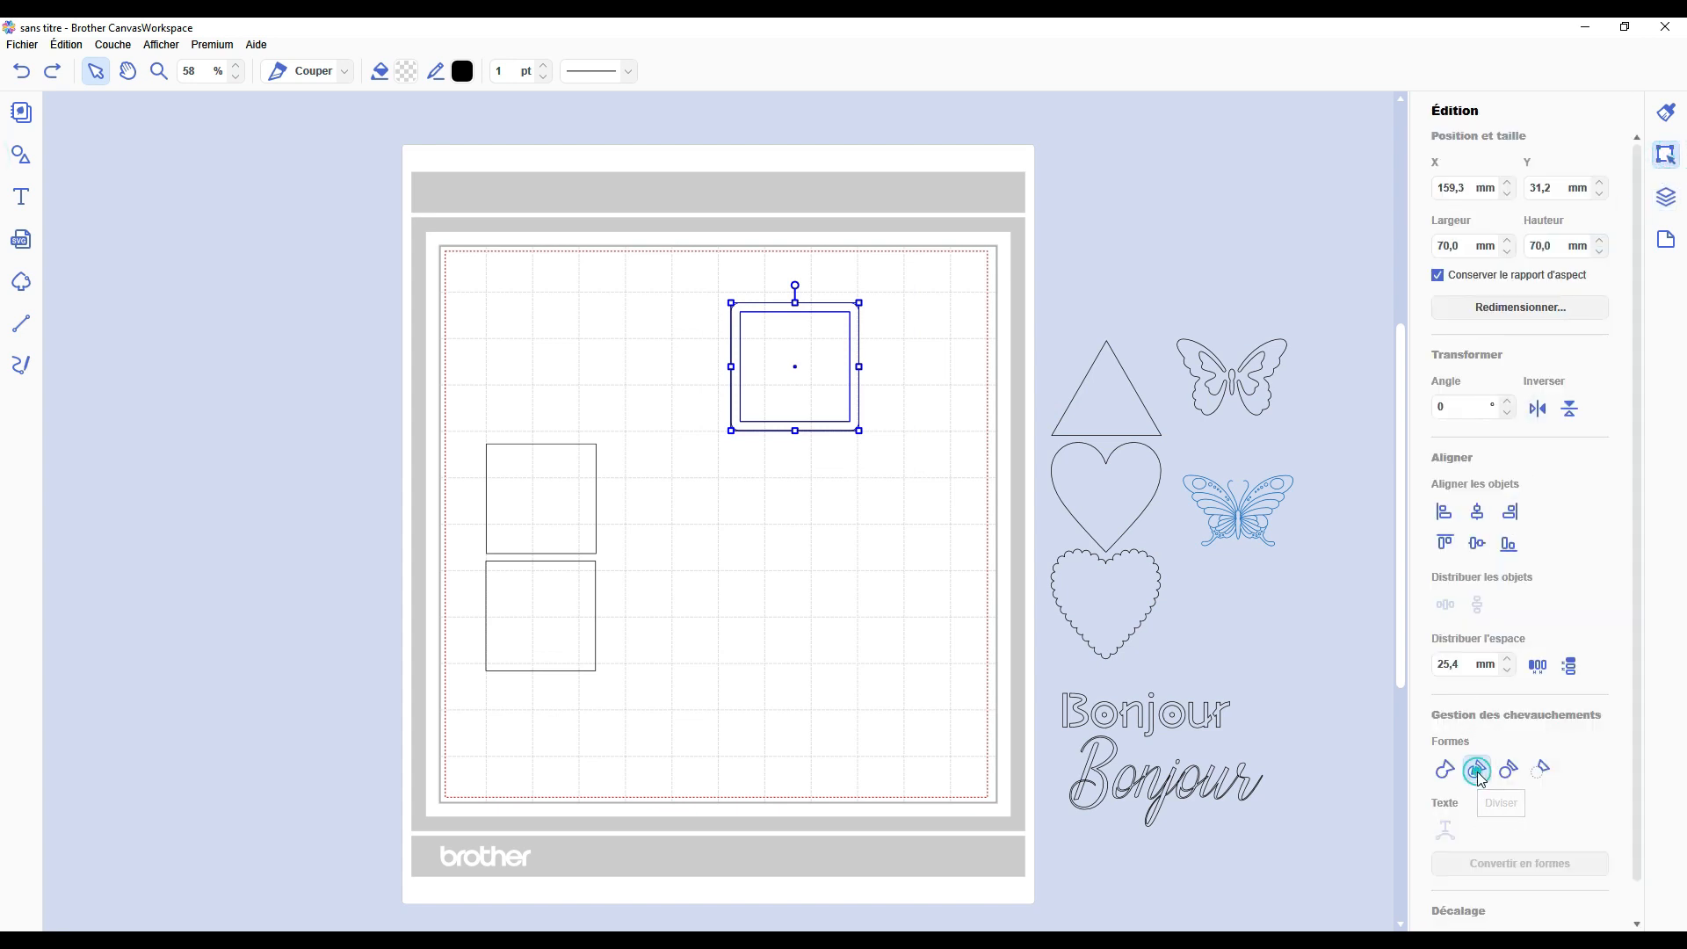
# Delete the inner square piece produced by the division using its layer.
pyautogui.click(1667, 196)
pyautogui.click(1480, 189)
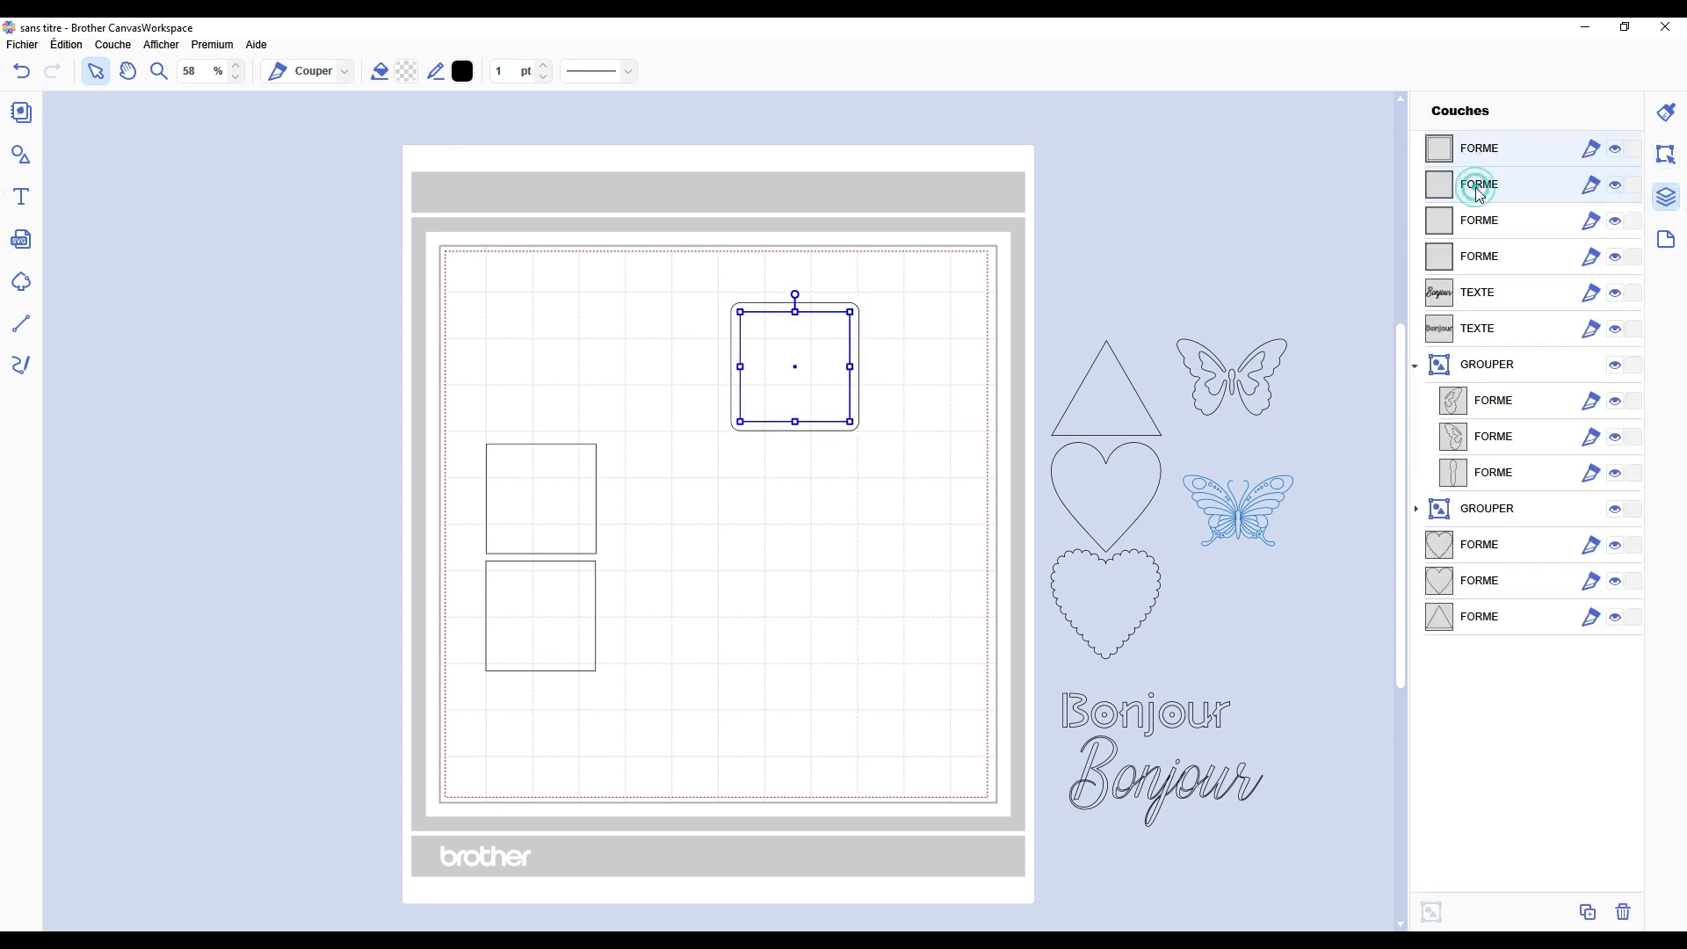
pyautogui.press('Delete')
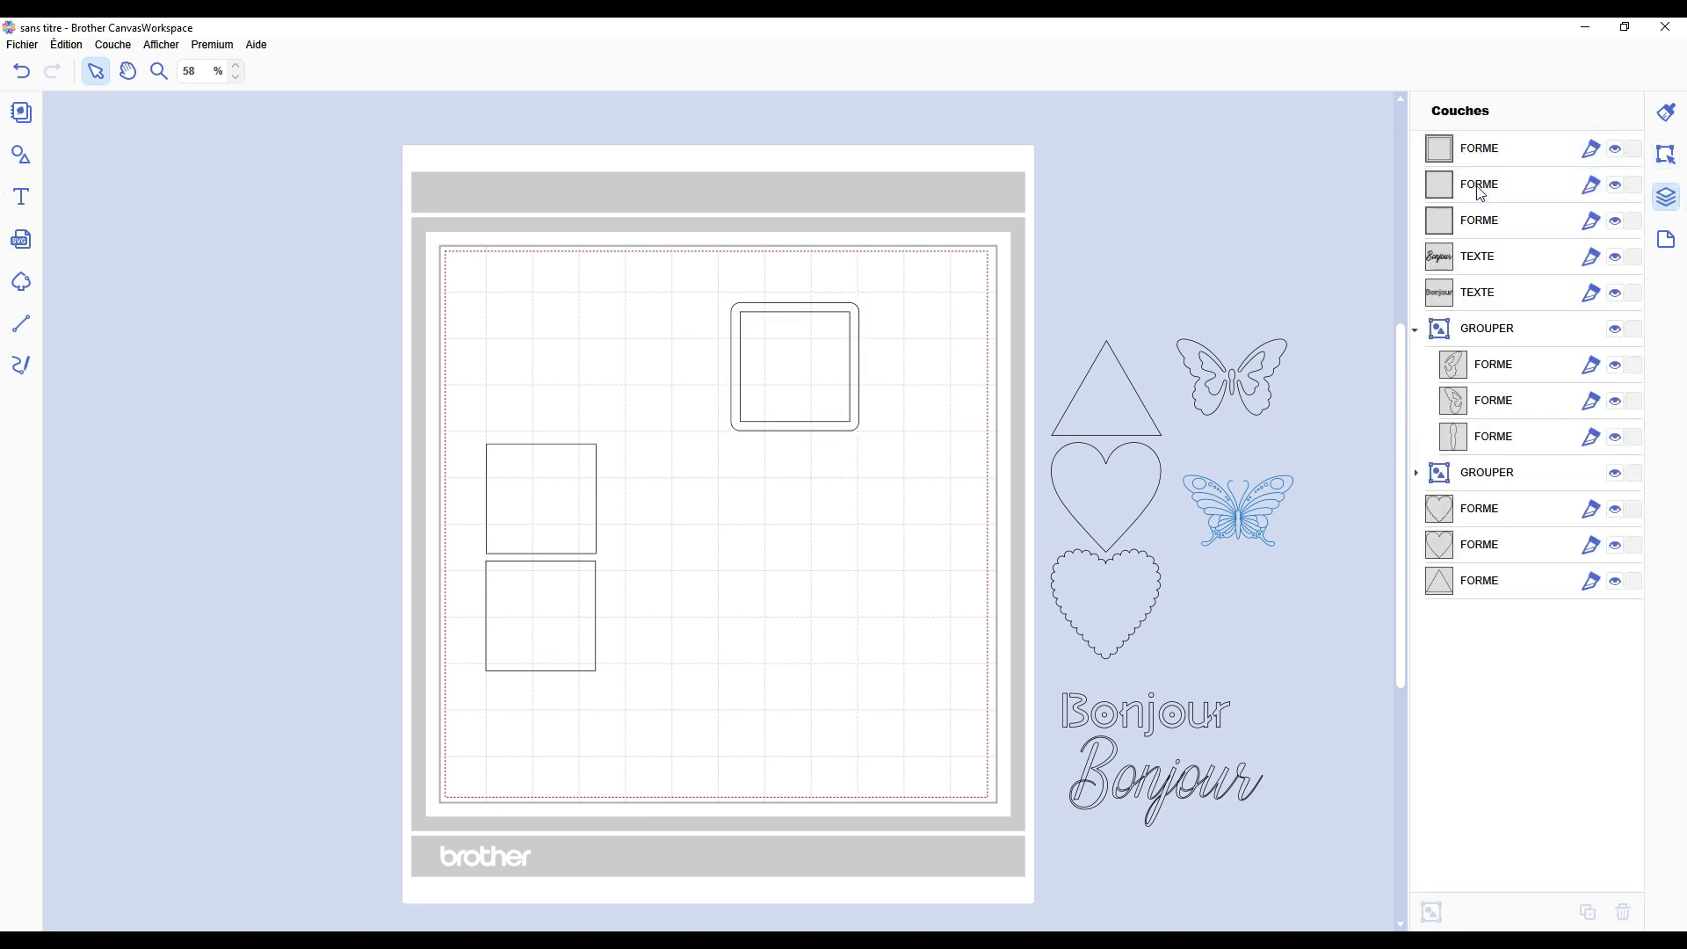
# Fill the remaining rounded frame with pink and move it to the mat's upper-left area.
pyautogui.click(859, 314)
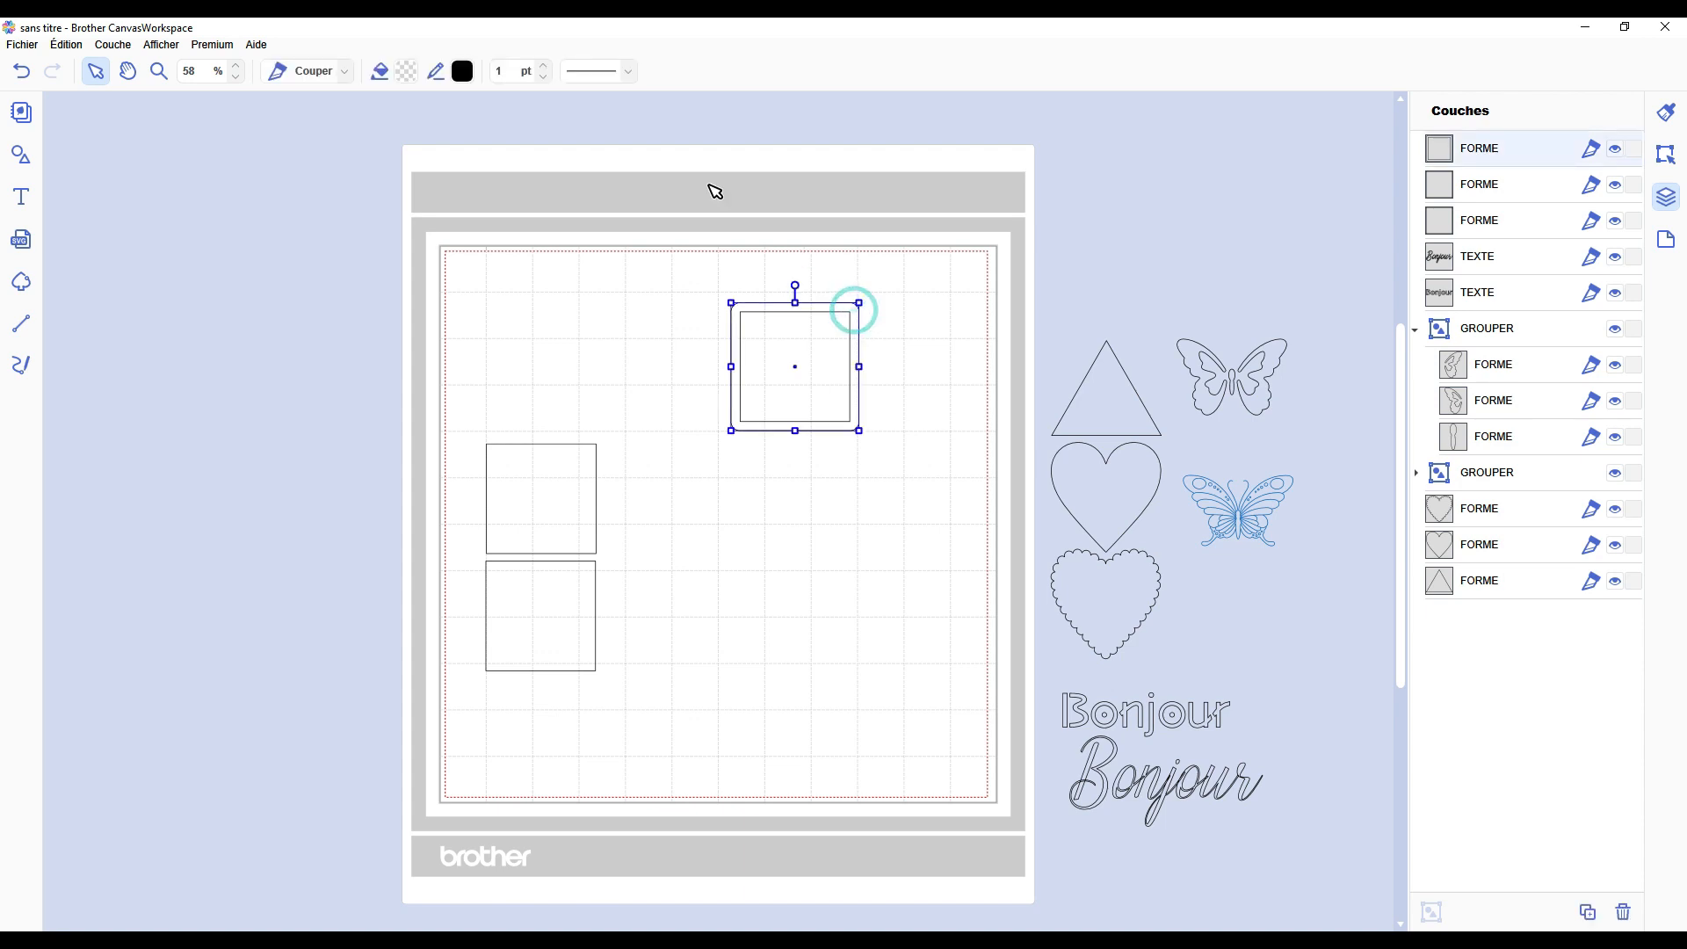
pyautogui.click(405, 71)
pyautogui.click(975, 595)
pyautogui.click(931, 564)
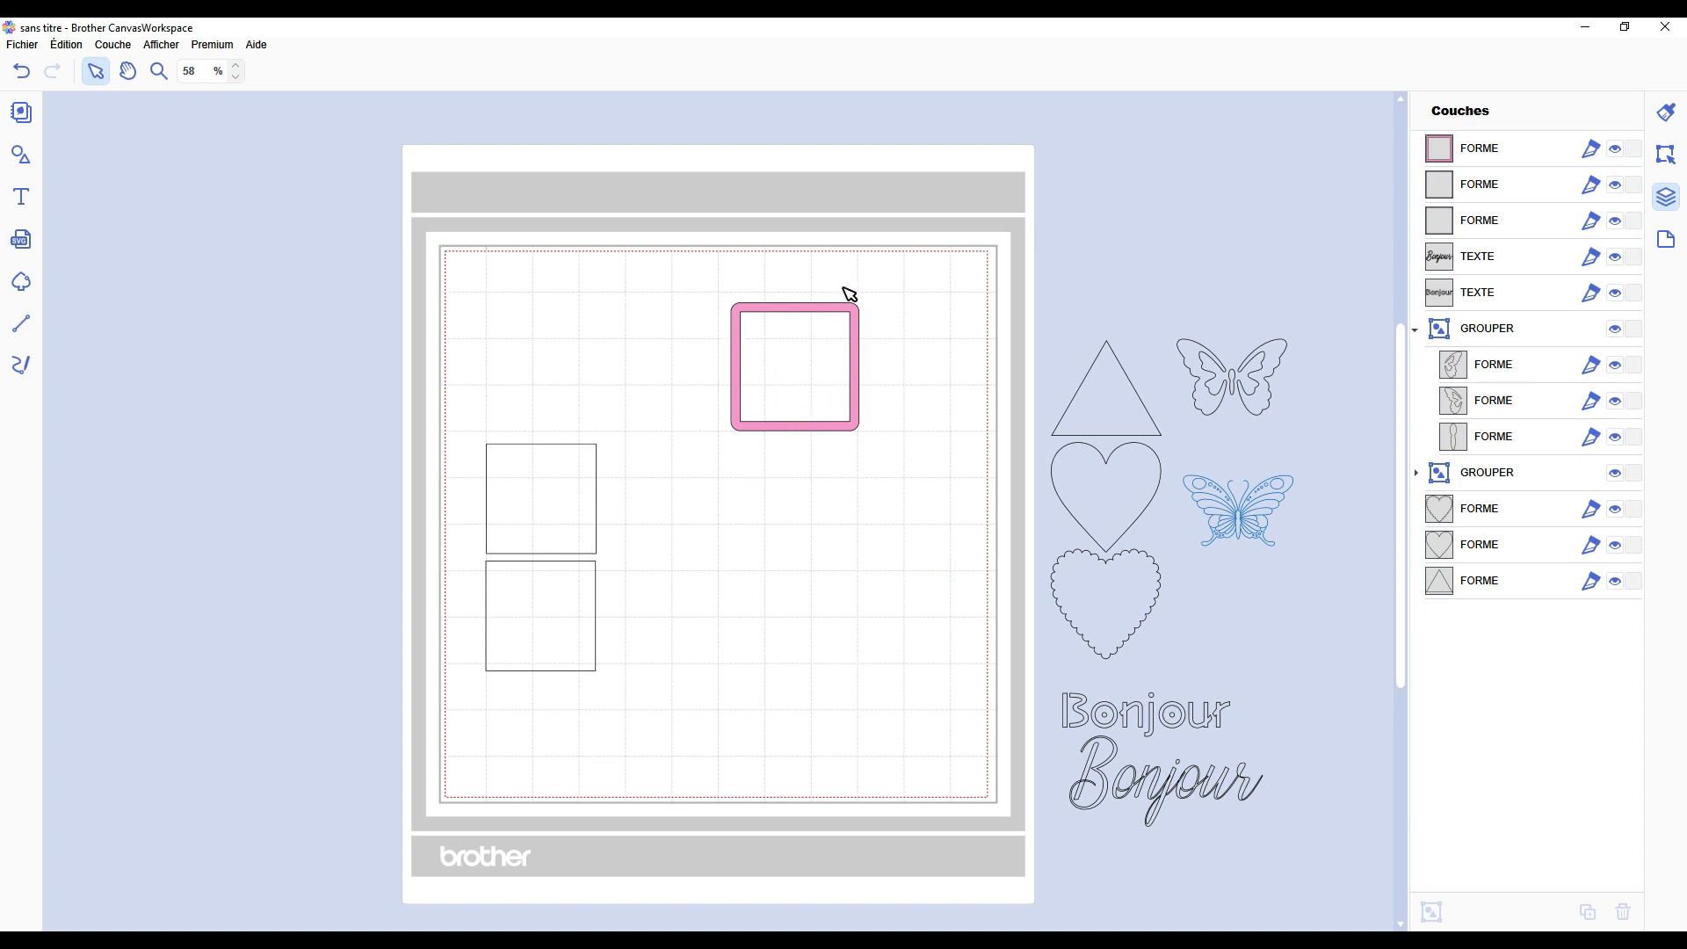
pyautogui.moveTo(852, 318); pyautogui.dragTo(594, 286)
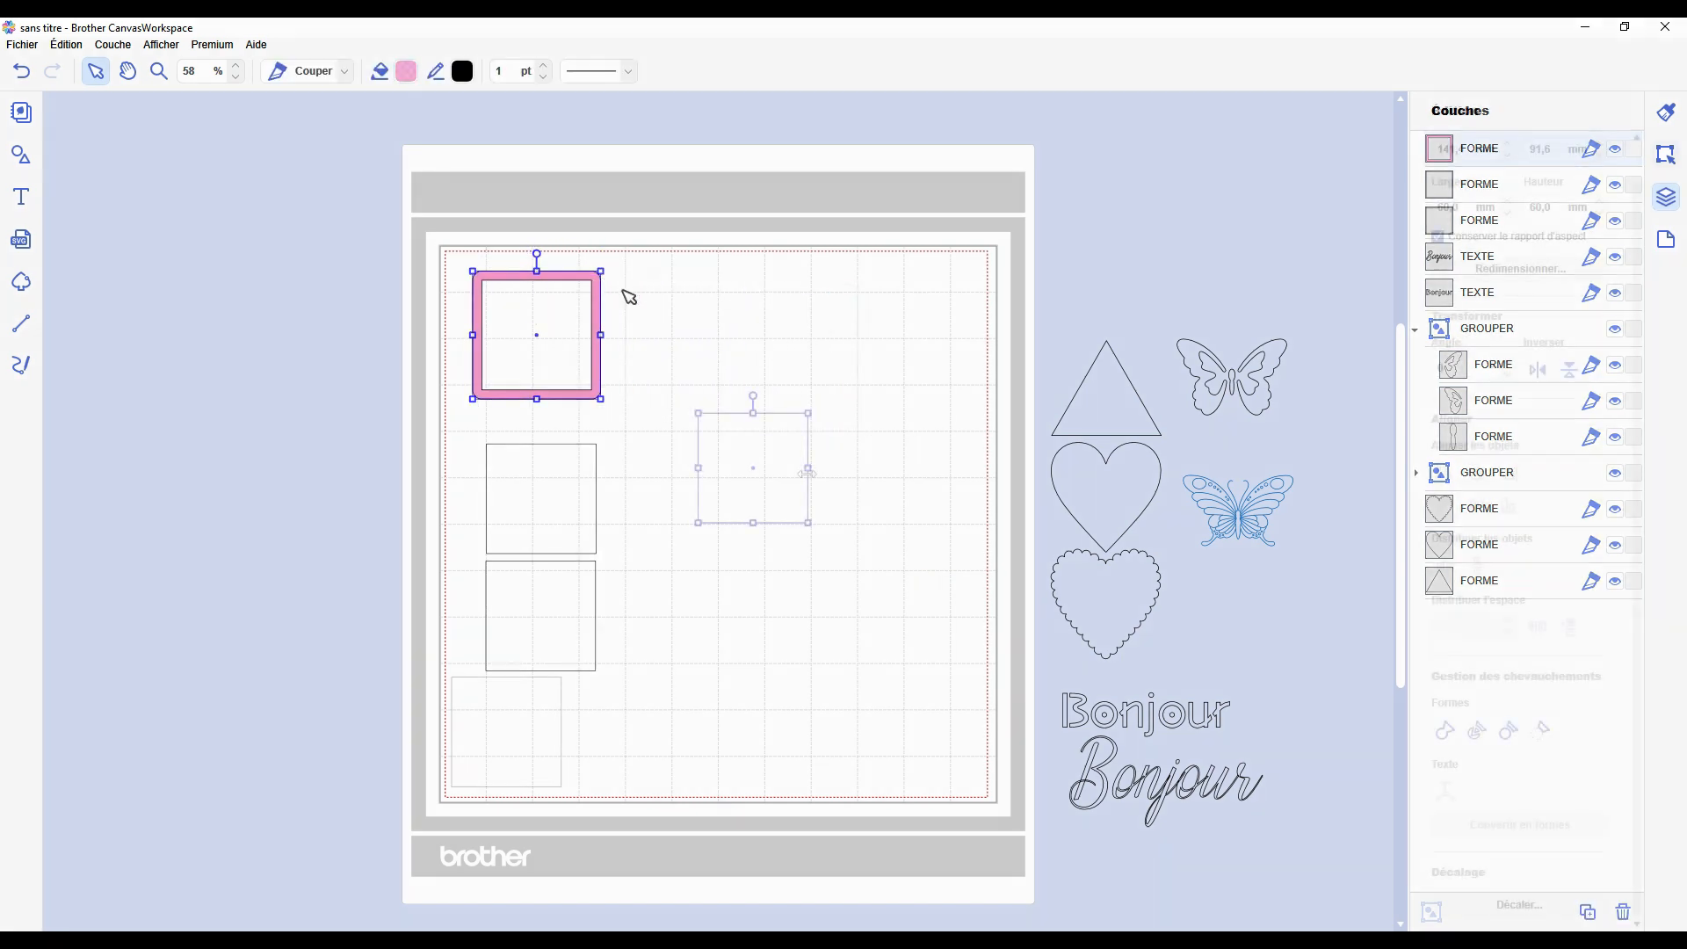
# Move the square nearer the mat's middle and offset it inward (Vers l'intérieur) by 5 mm with Arrondi corners, original line Ne pas modifier.
pyautogui.moveTo(791, 471); pyautogui.dragTo(808, 494)
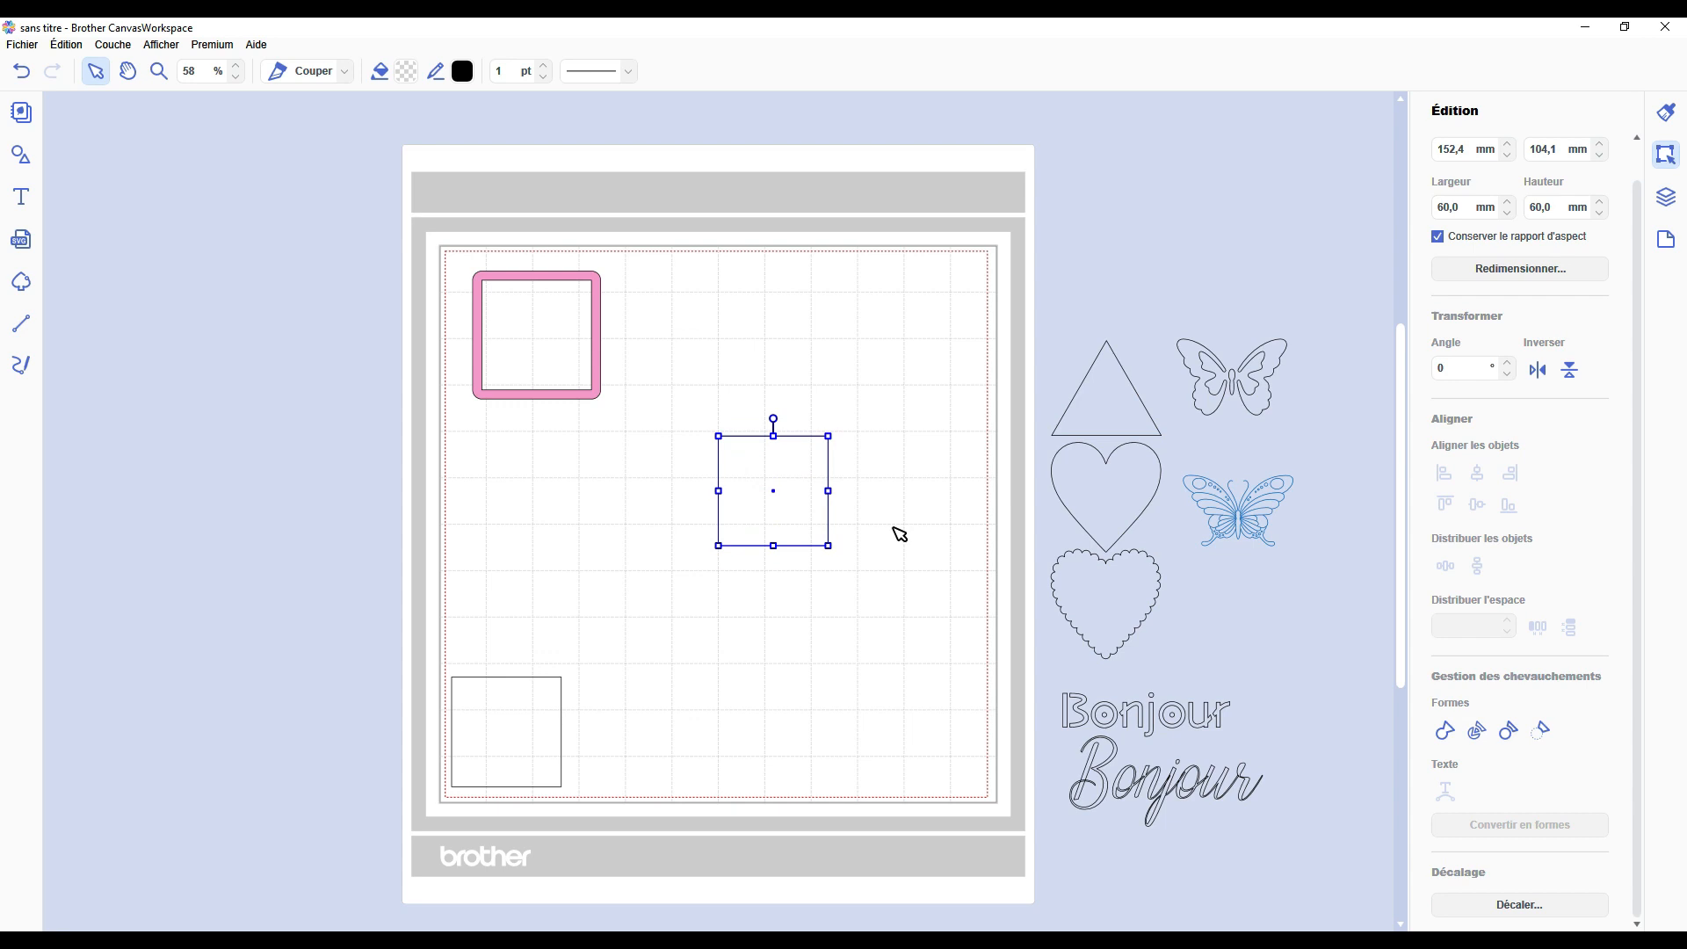
pyautogui.click(1514, 902)
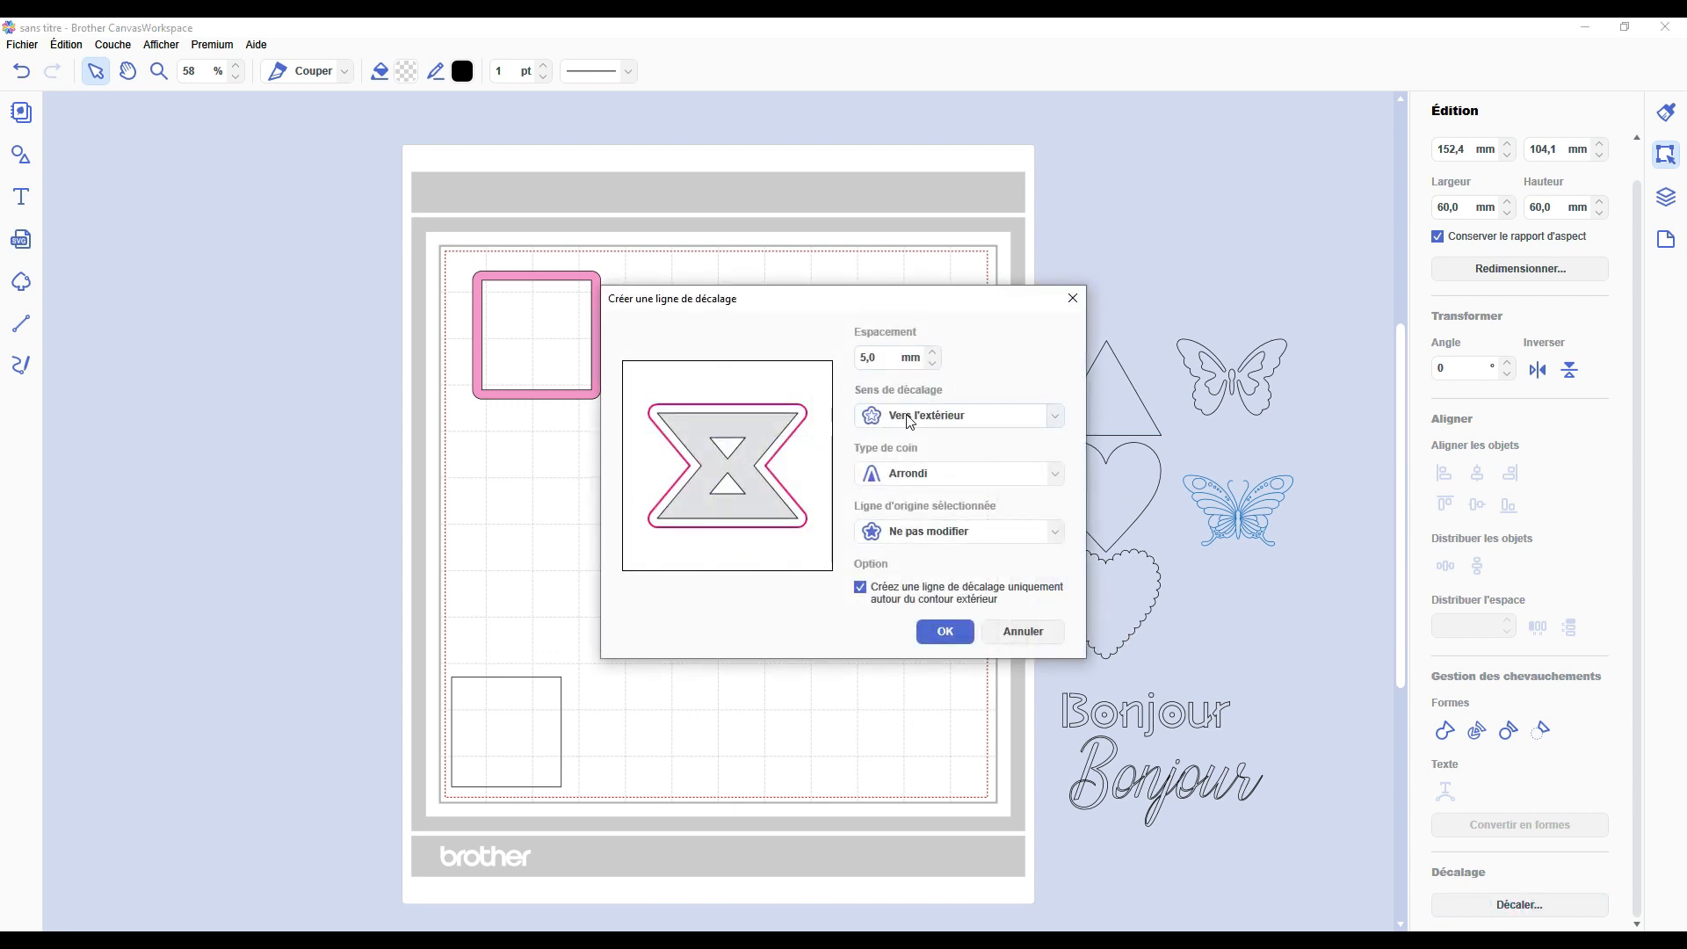
pyautogui.click(928, 424)
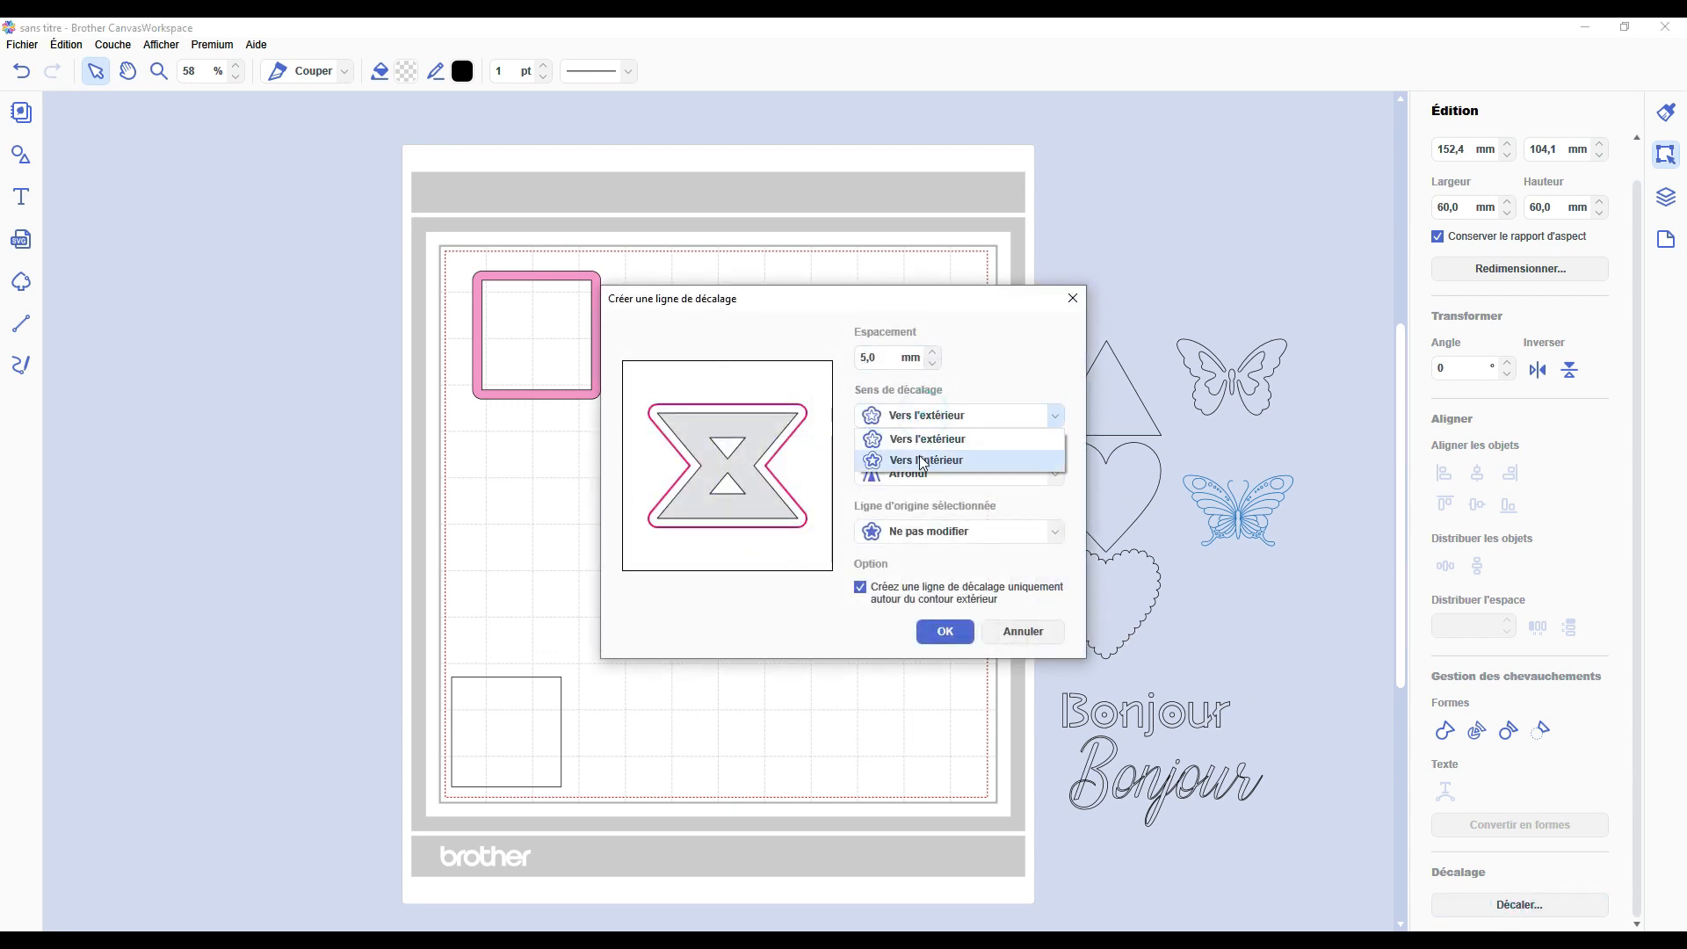
pyautogui.click(921, 460)
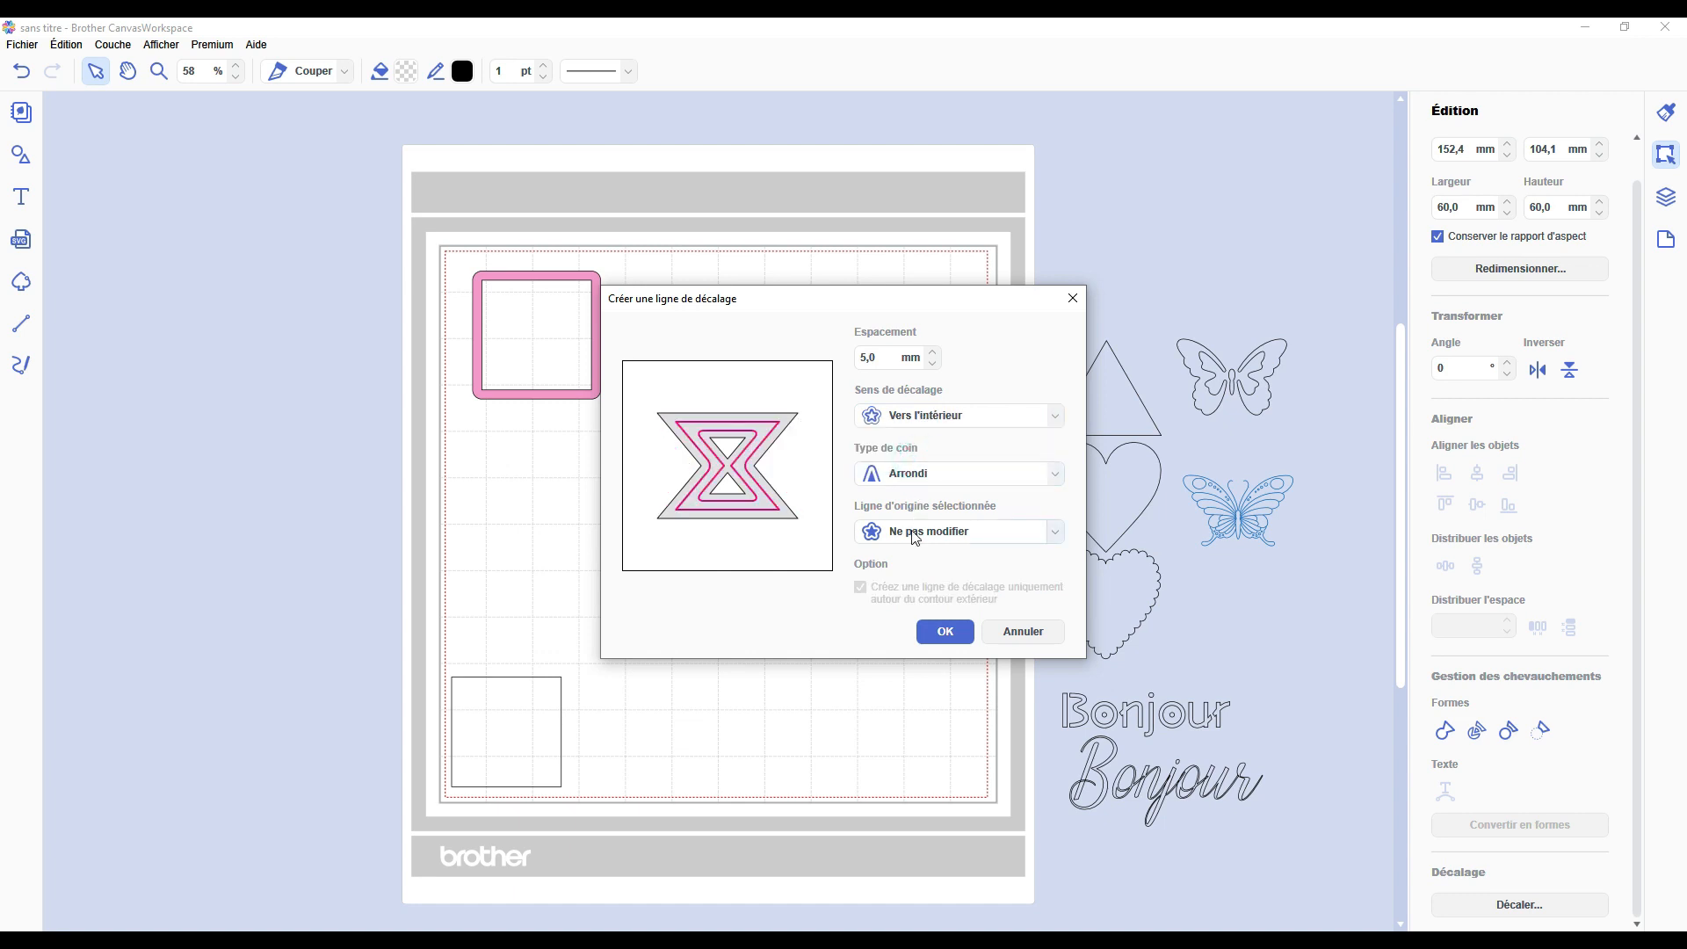
pyautogui.click(945, 631)
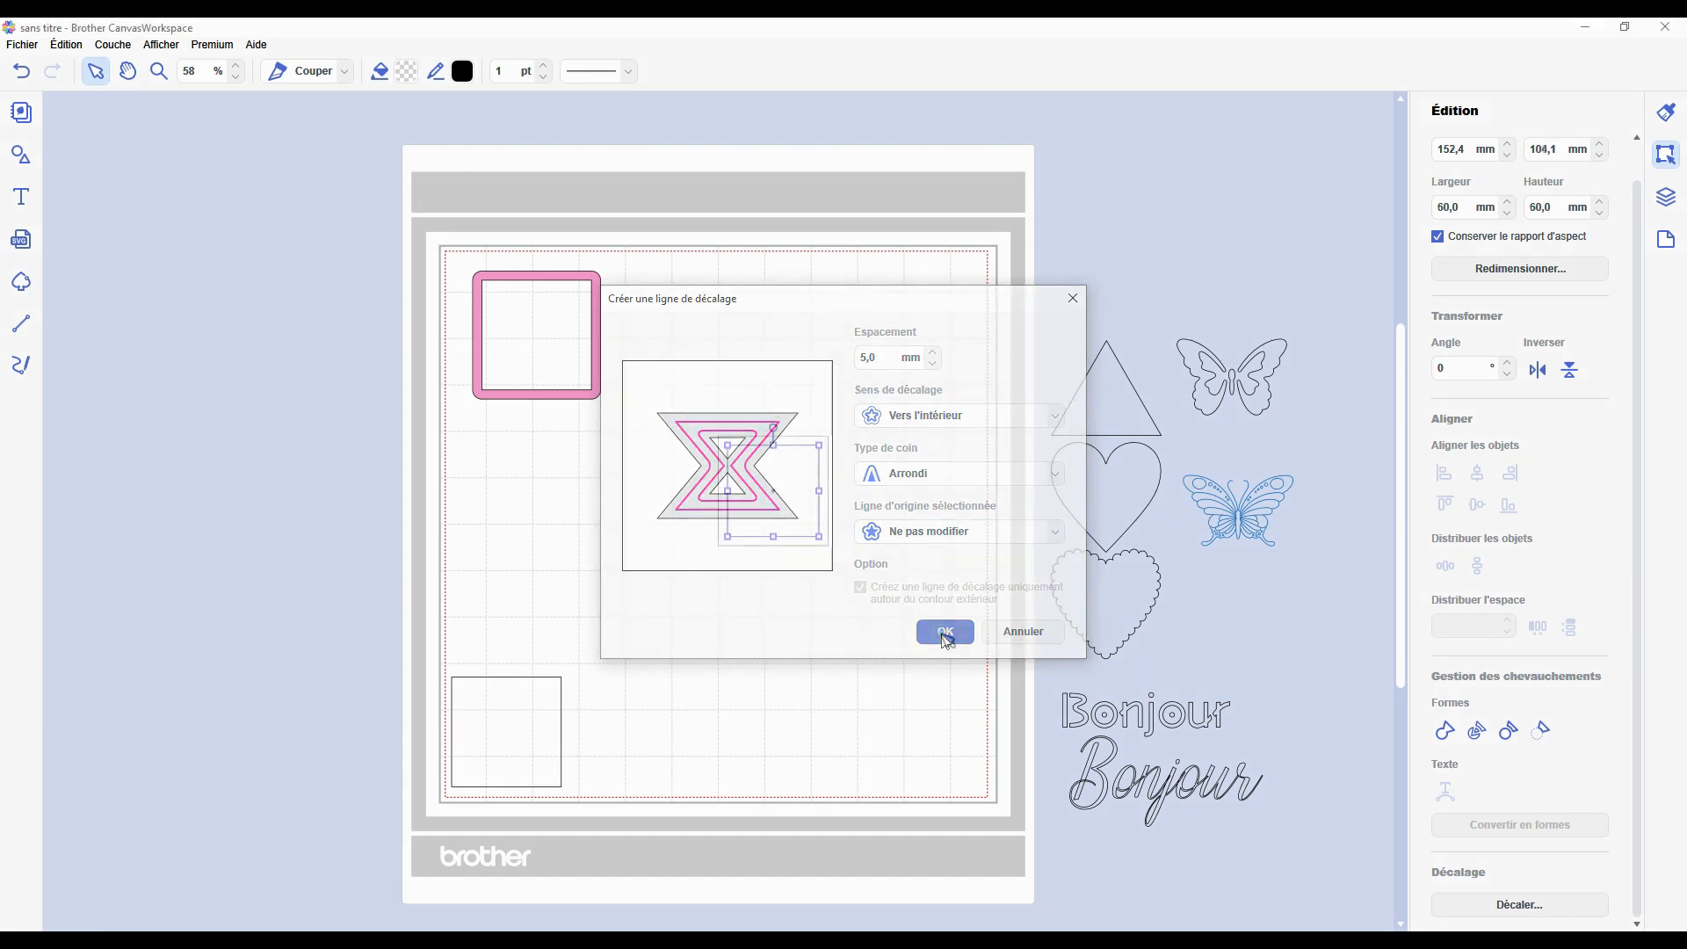
pyautogui.click(903, 581)
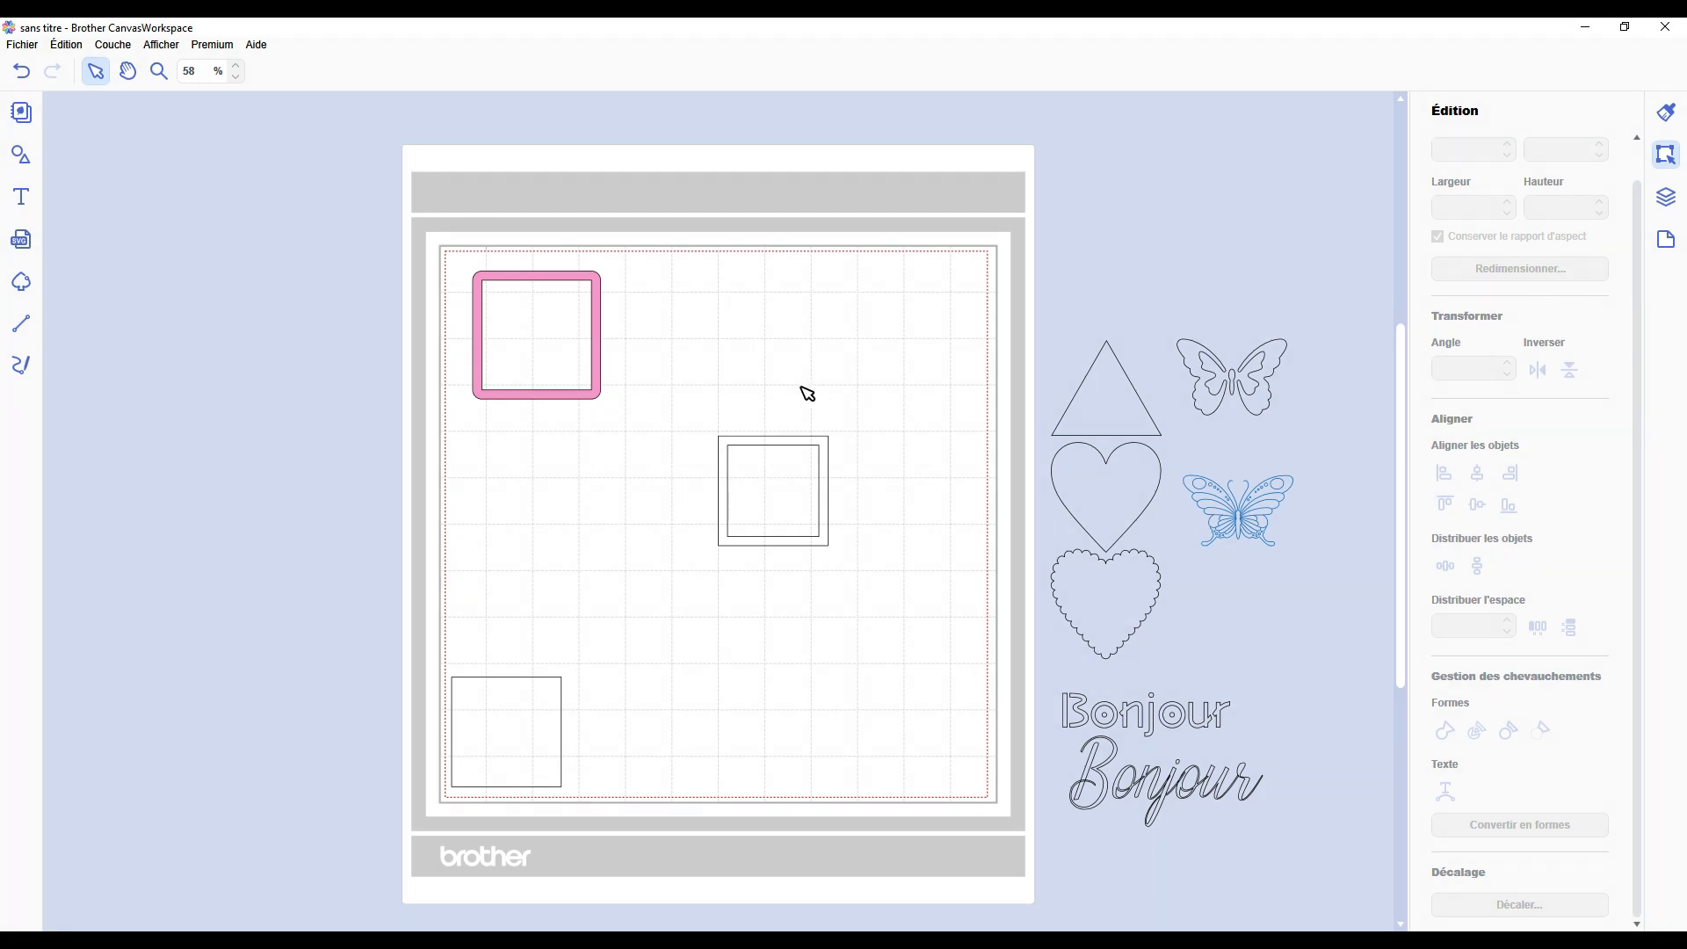
# Shift the square together with its inward offset, select both and divide them with Diviser.
pyautogui.moveTo(795, 495); pyautogui.dragTo(668, 506)
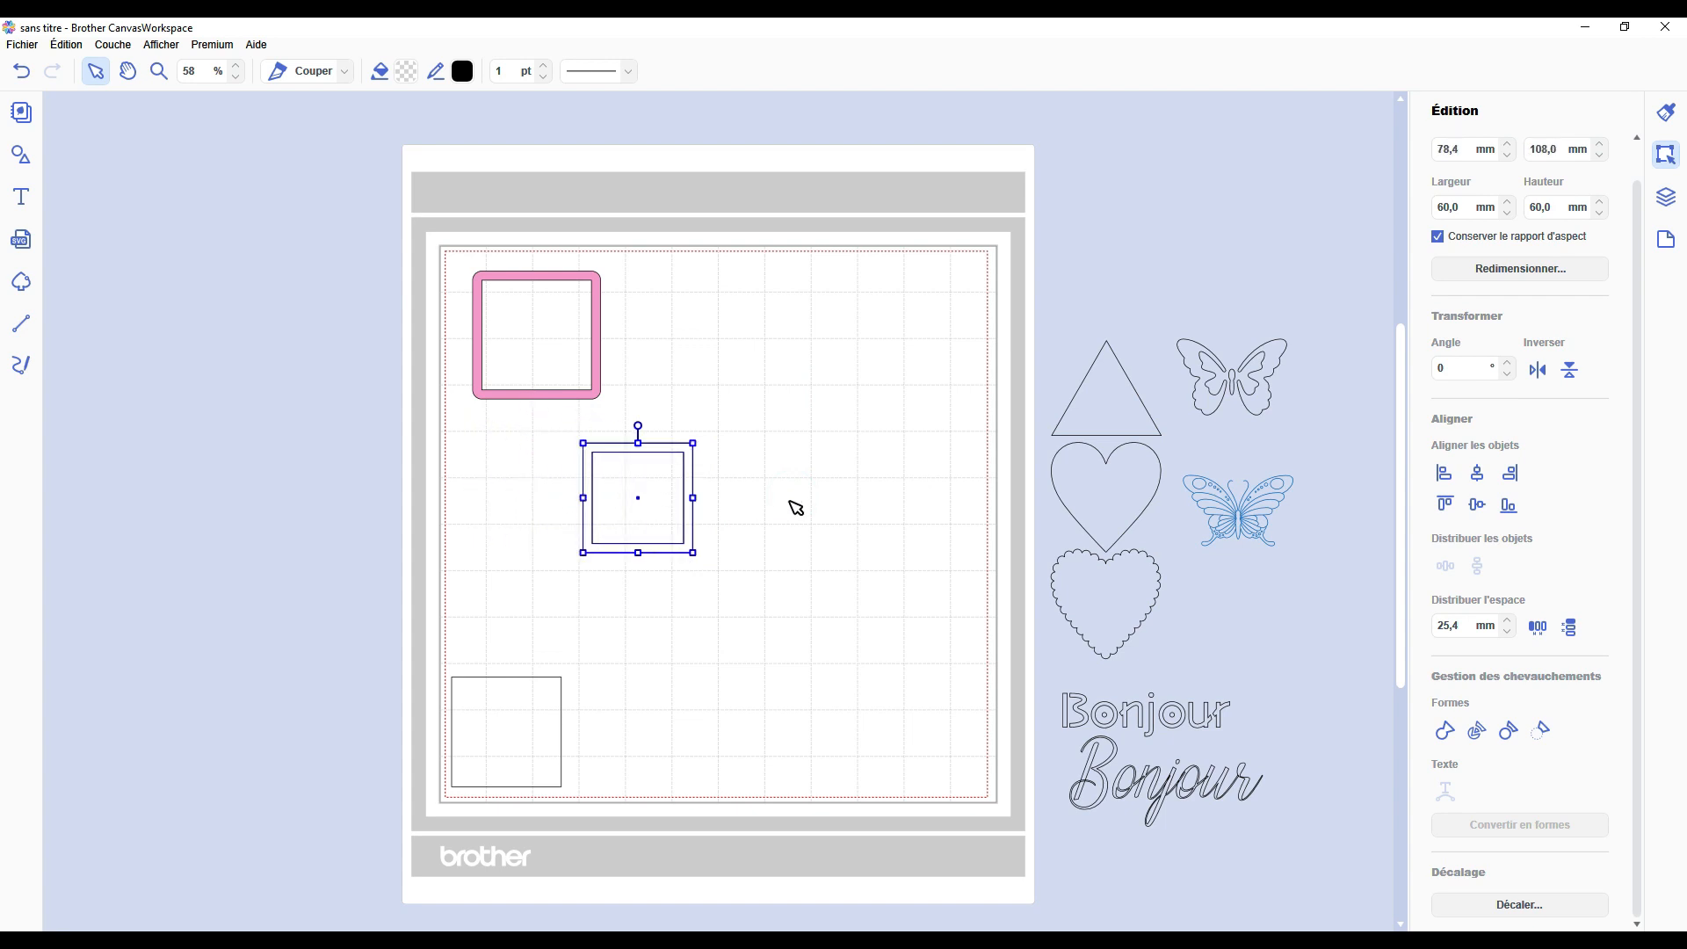
pyautogui.click(783, 490)
pyautogui.moveTo(744, 449); pyautogui.dragTo(606, 523)
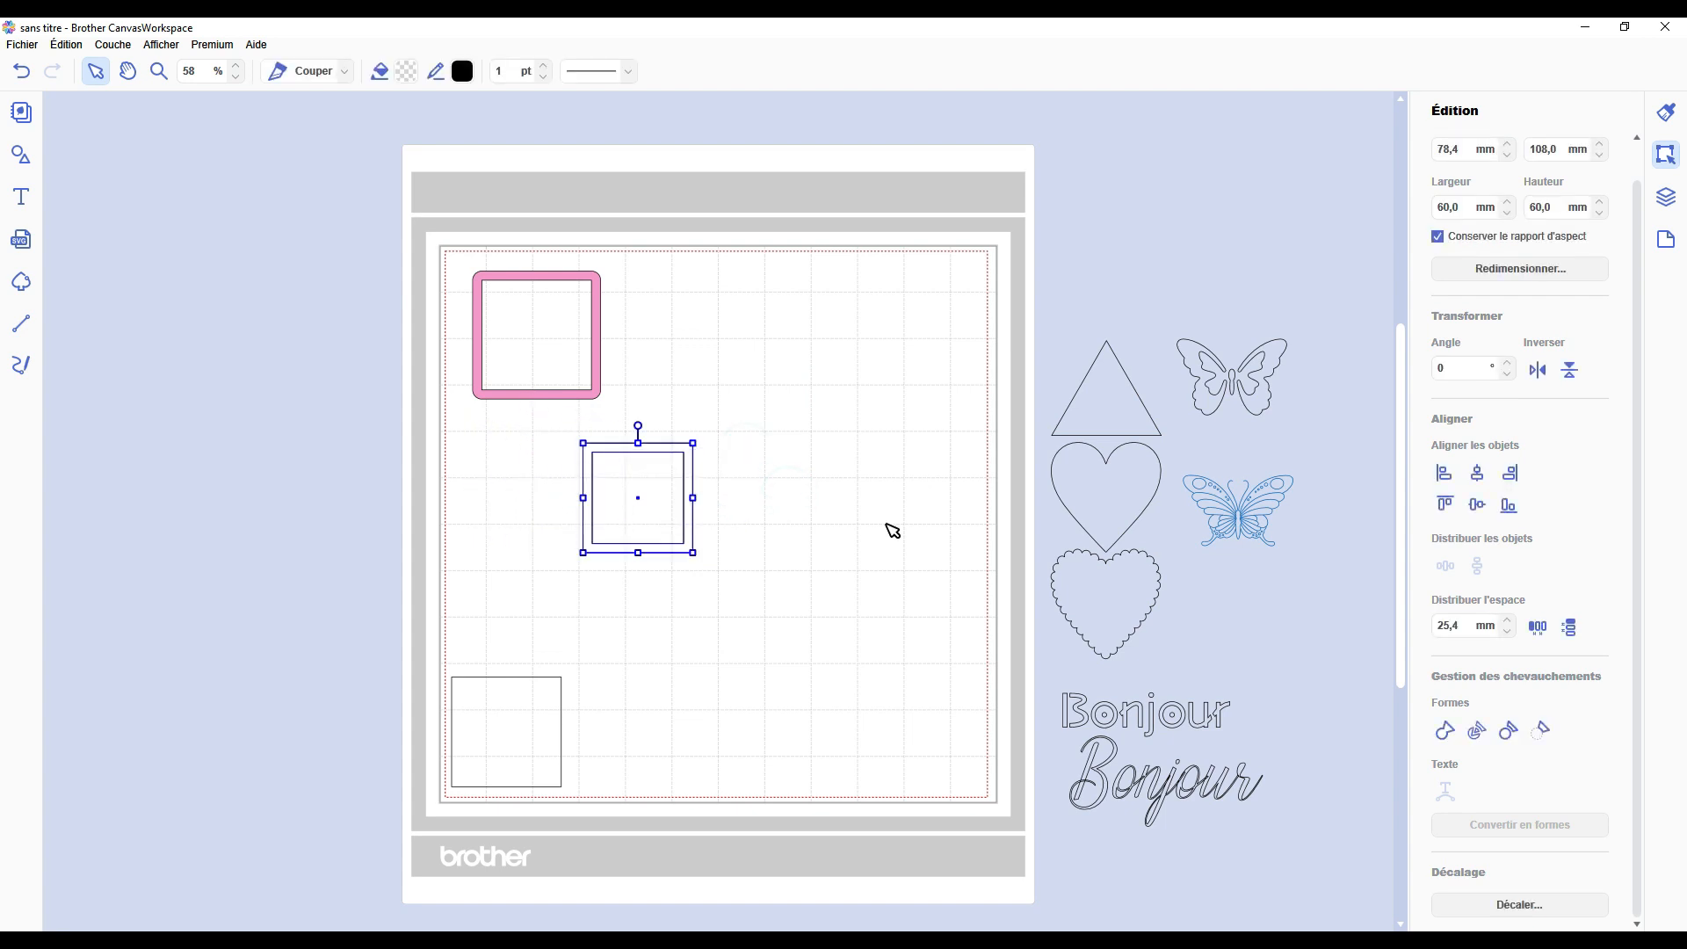
pyautogui.click(1476, 737)
# Move the resulting square frame beneath the pink rounded frame and delete the leftover inner piece.
pyautogui.click(840, 565)
pyautogui.moveTo(692, 476); pyautogui.dragTo(580, 451)
pyautogui.click(681, 504)
pyautogui.press('Delete')
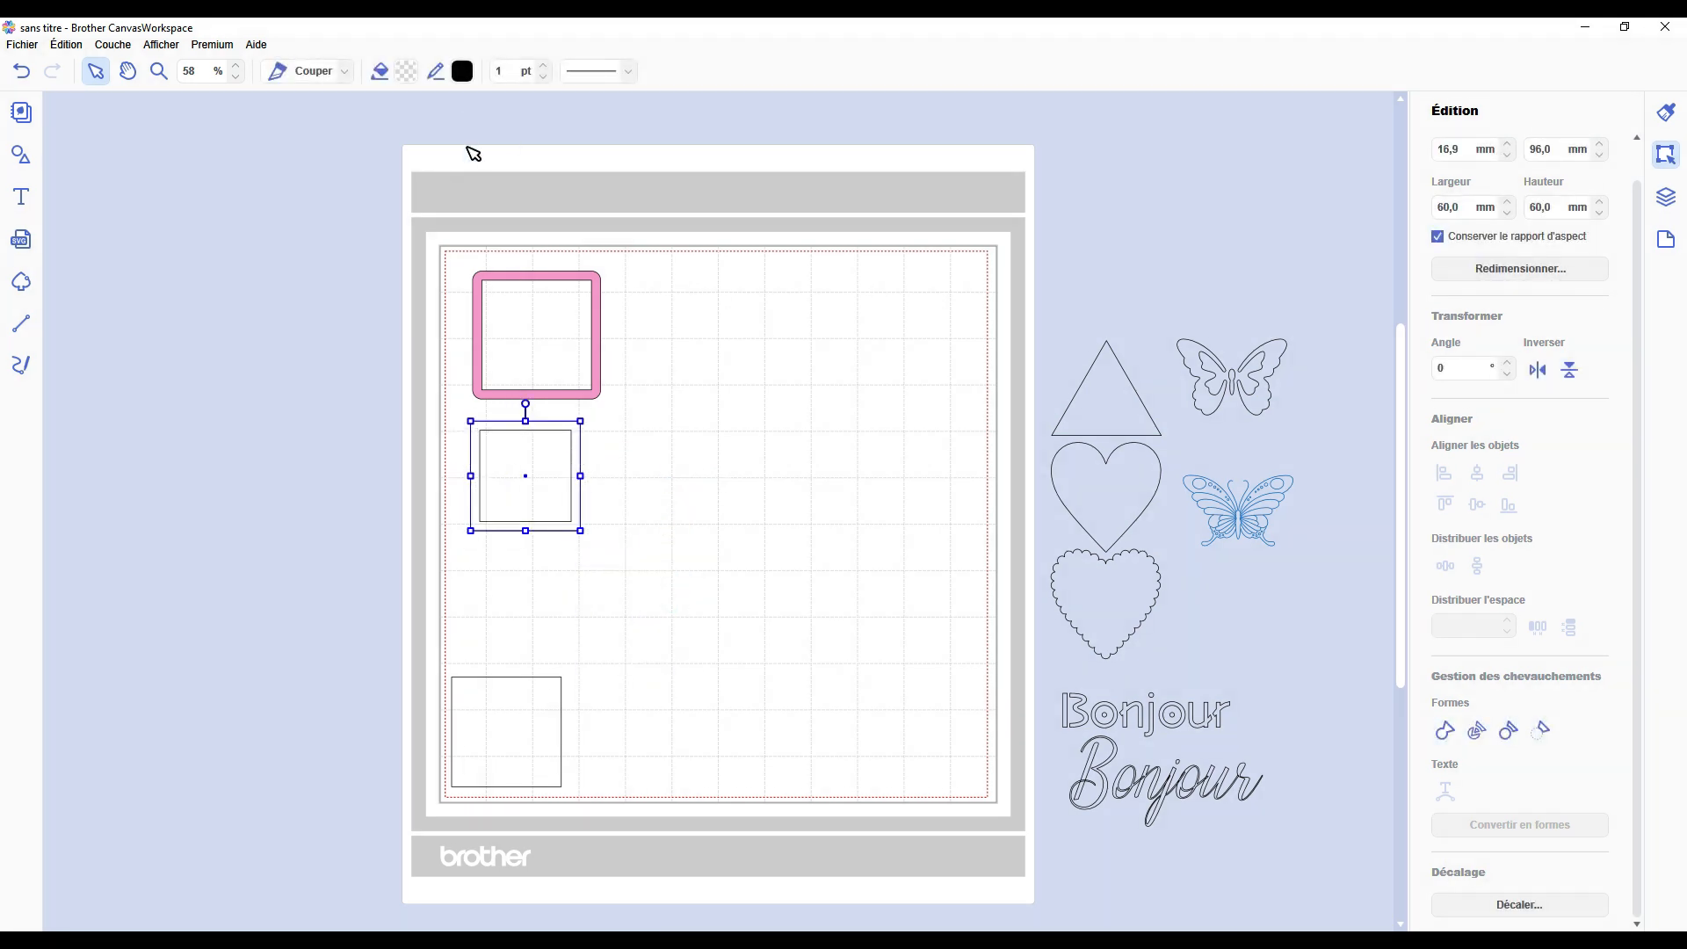
# Fill the square frame with pink #F499CC and enlarge it to about 73.3 x 73.3 mm.
pyautogui.click(406, 71)
pyautogui.click(647, 401)
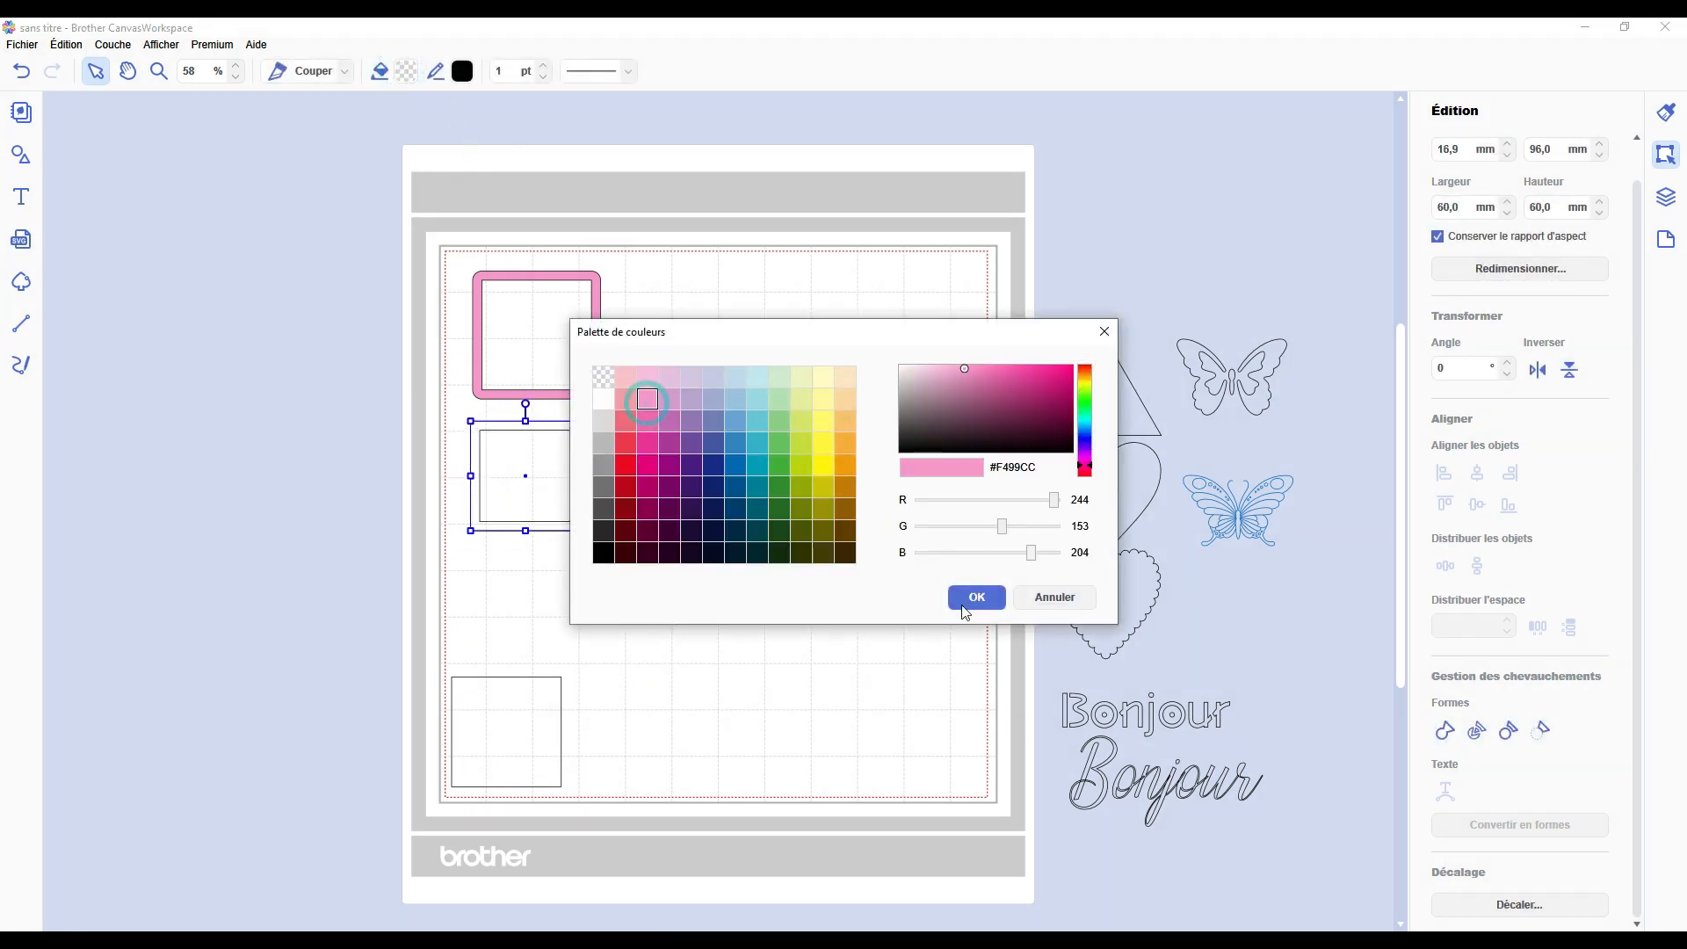
pyautogui.click(976, 597)
pyautogui.moveTo(580, 530); pyautogui.dragTo(609, 555)
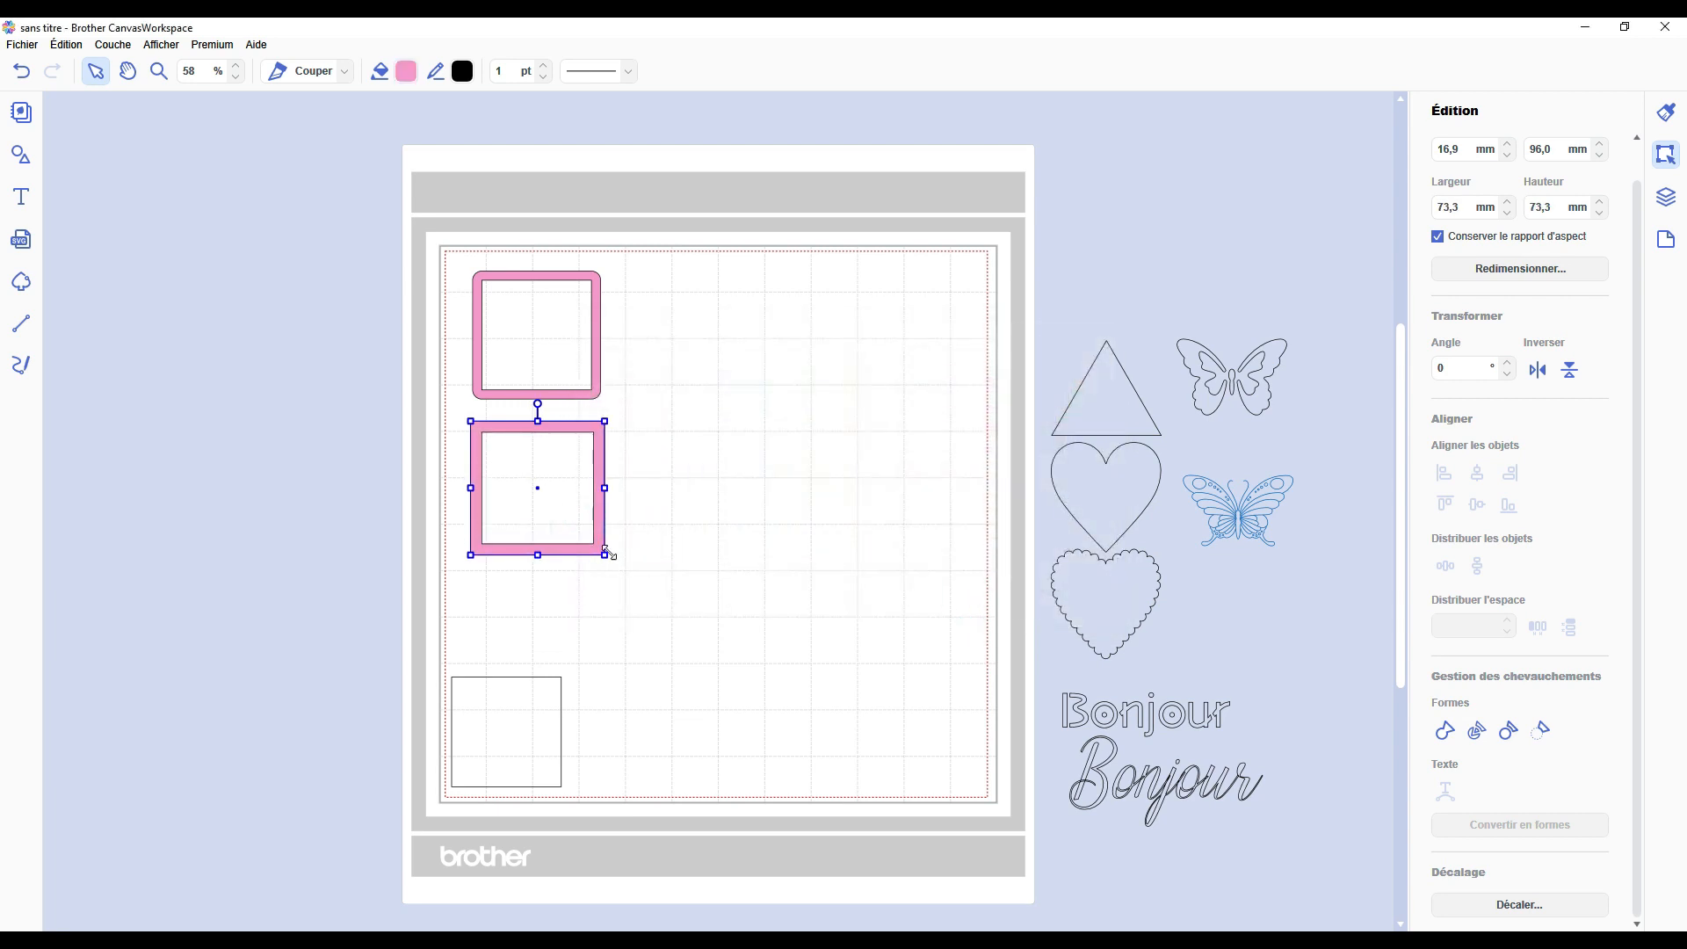
pyautogui.click(660, 510)
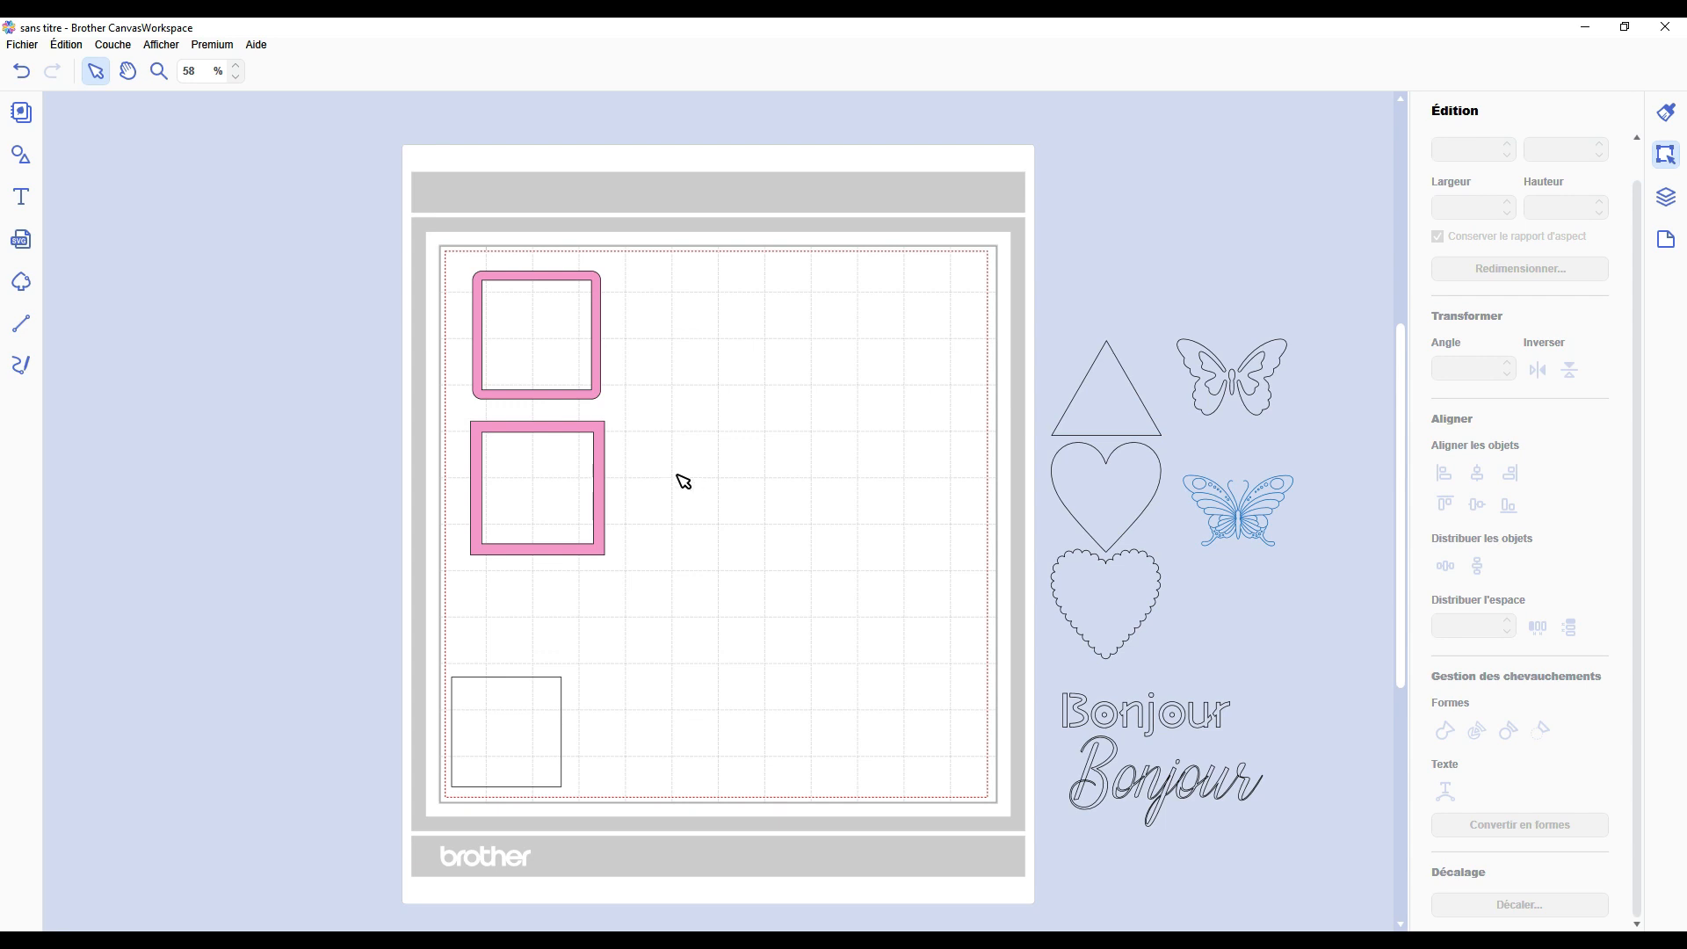
pyautogui.moveTo(1162, 719); pyautogui.dragTo(784, 666)
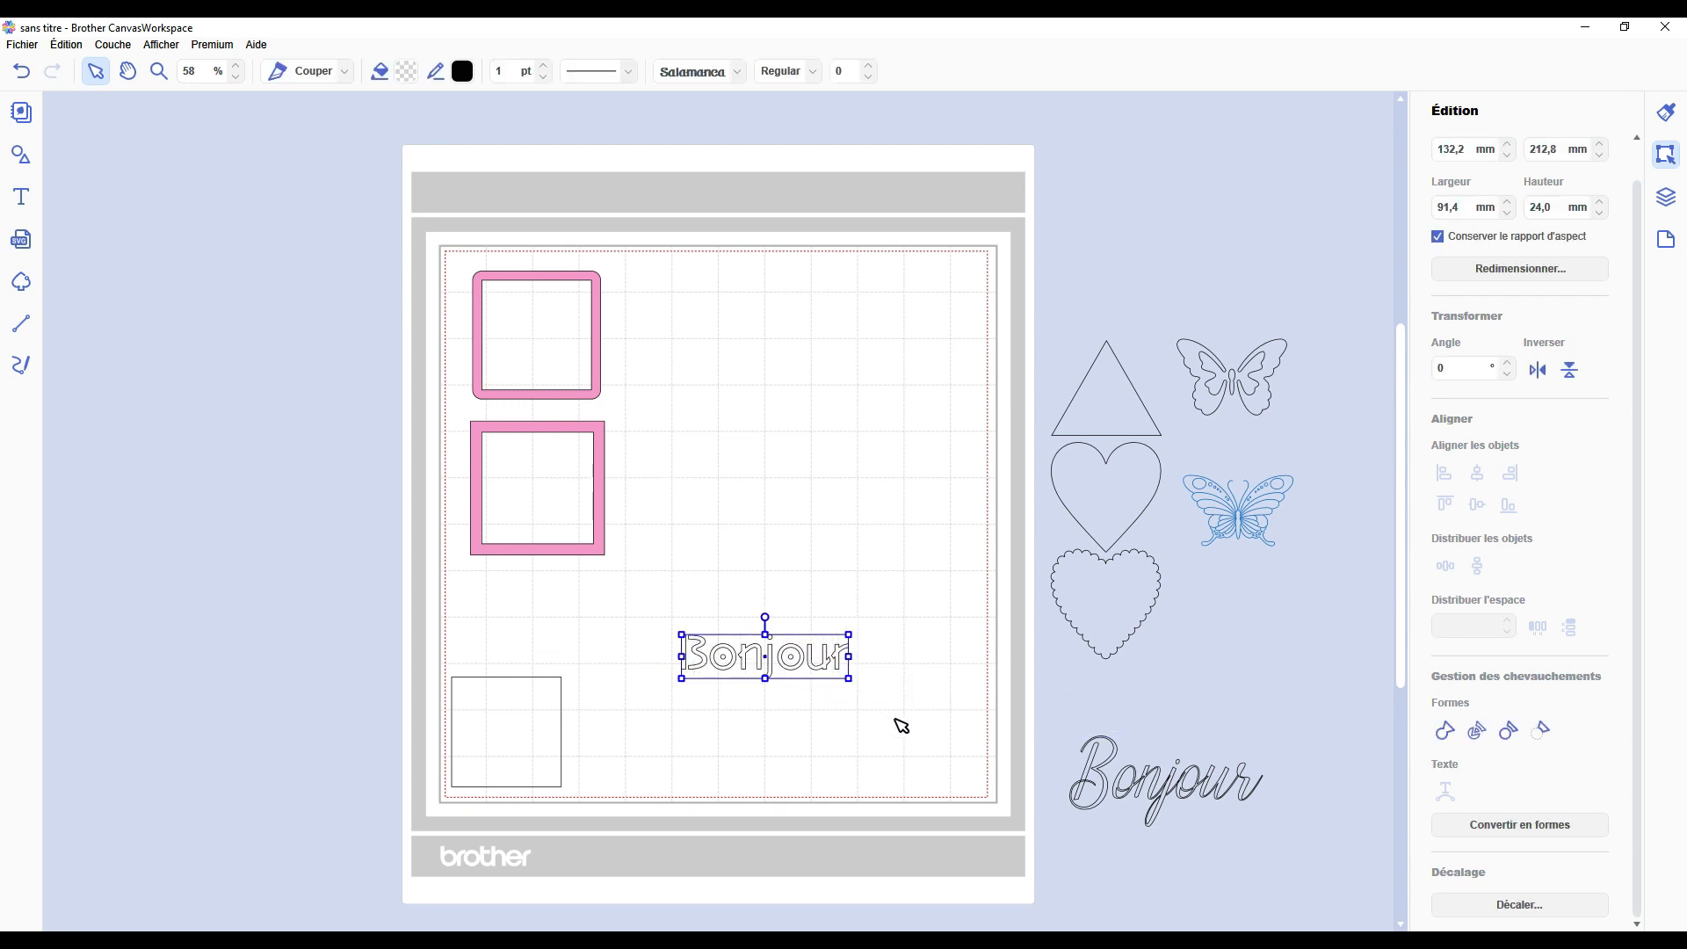
pyautogui.click(894, 717)
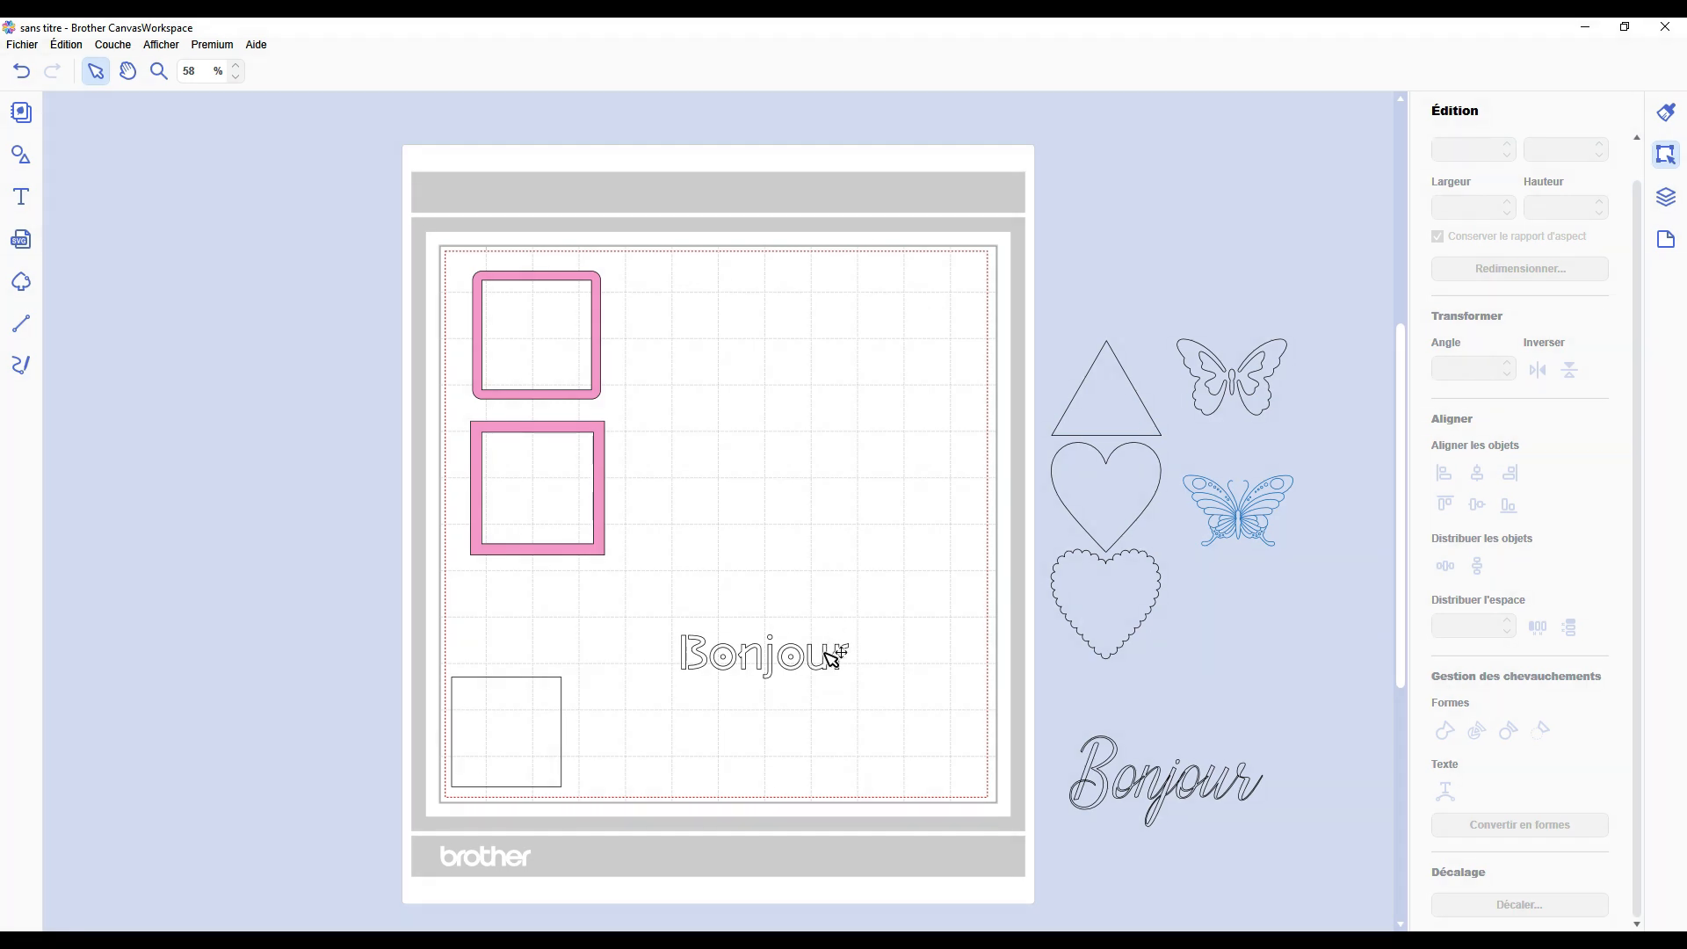
pyautogui.moveTo(832, 644); pyautogui.dragTo(1194, 688)
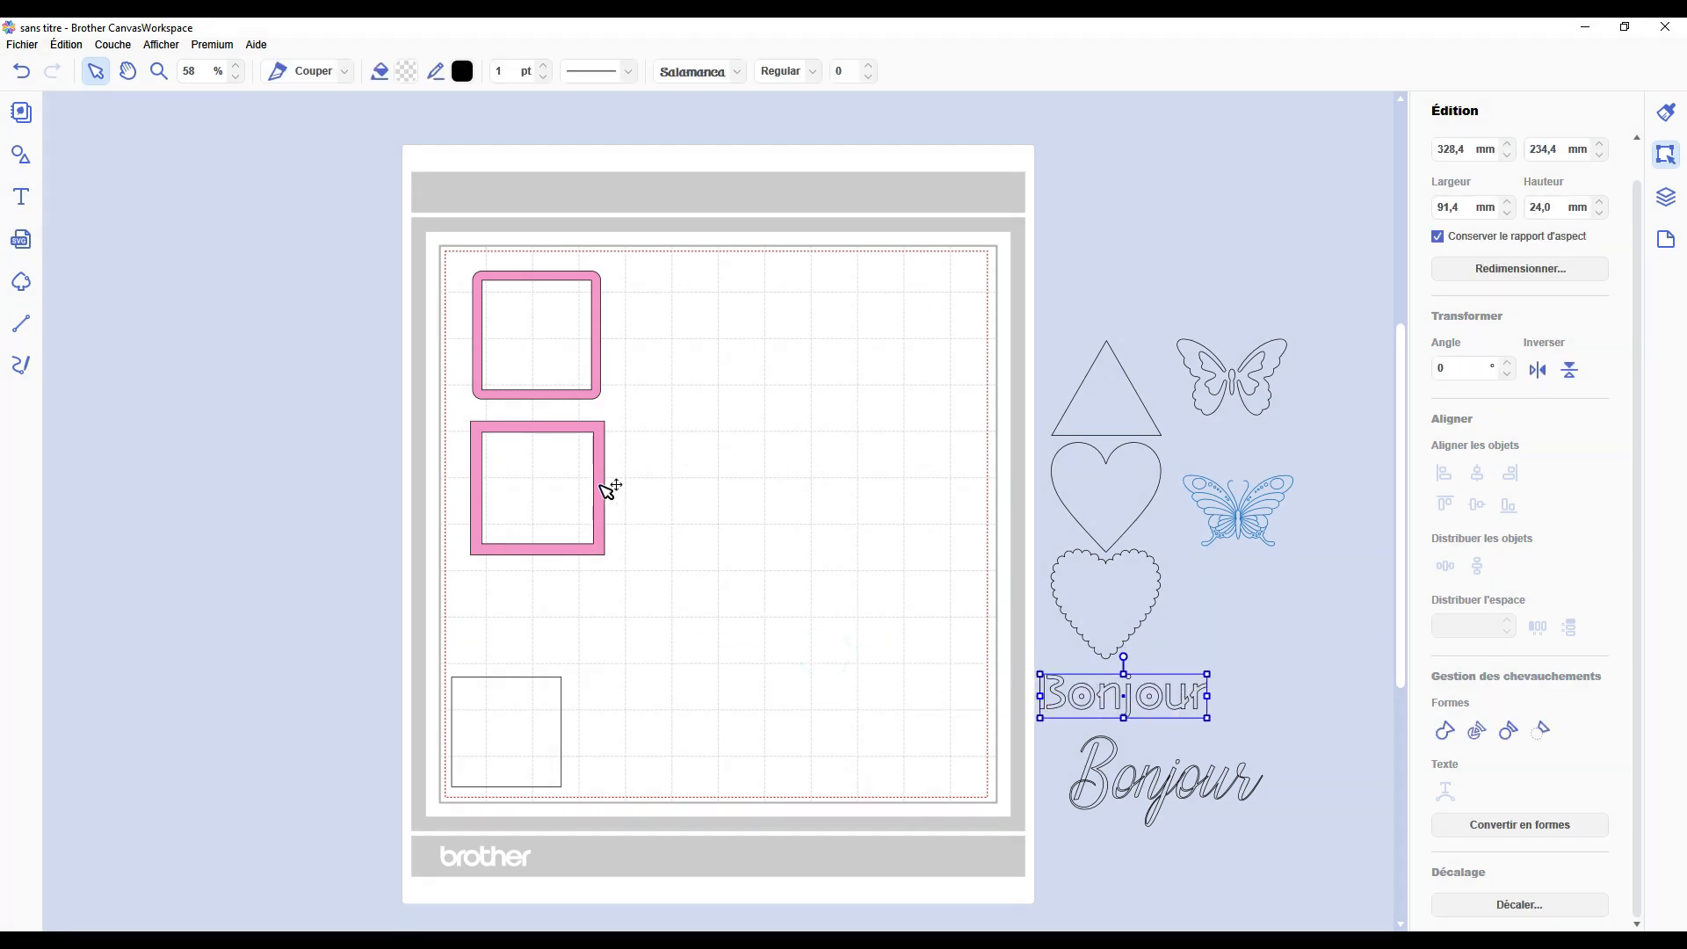
# Move the straight-cornered pink frame around the mat's middle and back beneath the rounded frame.
pyautogui.moveTo(606, 486); pyautogui.dragTo(796, 532)
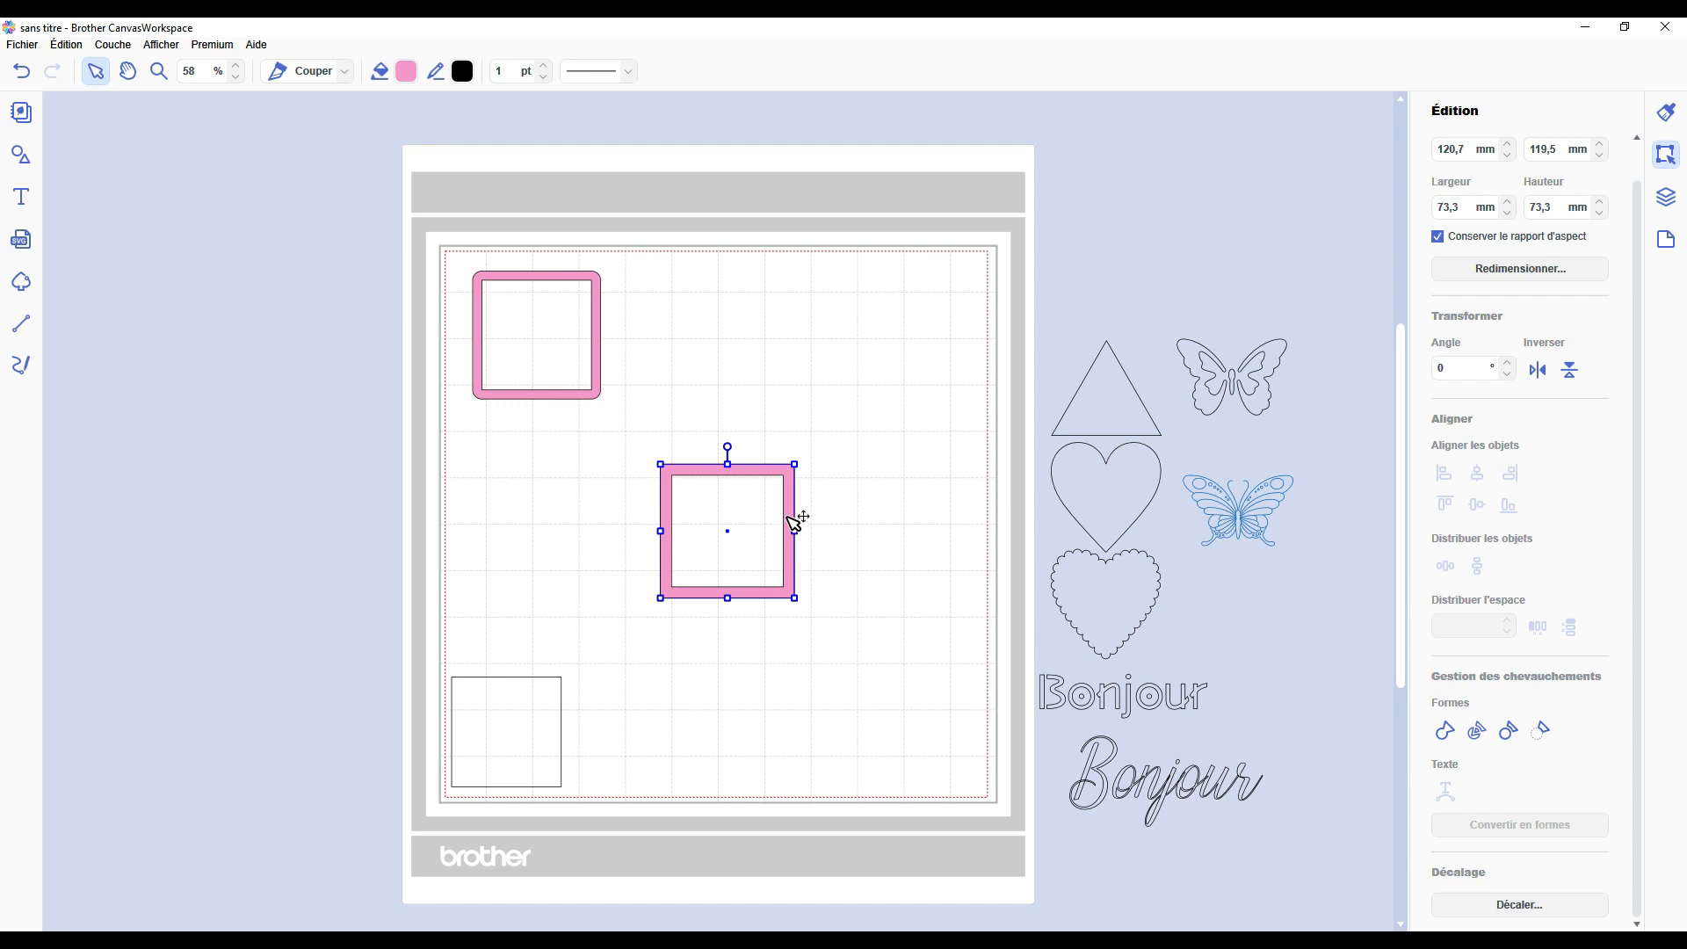
pyautogui.moveTo(793, 476); pyautogui.dragTo(795, 549)
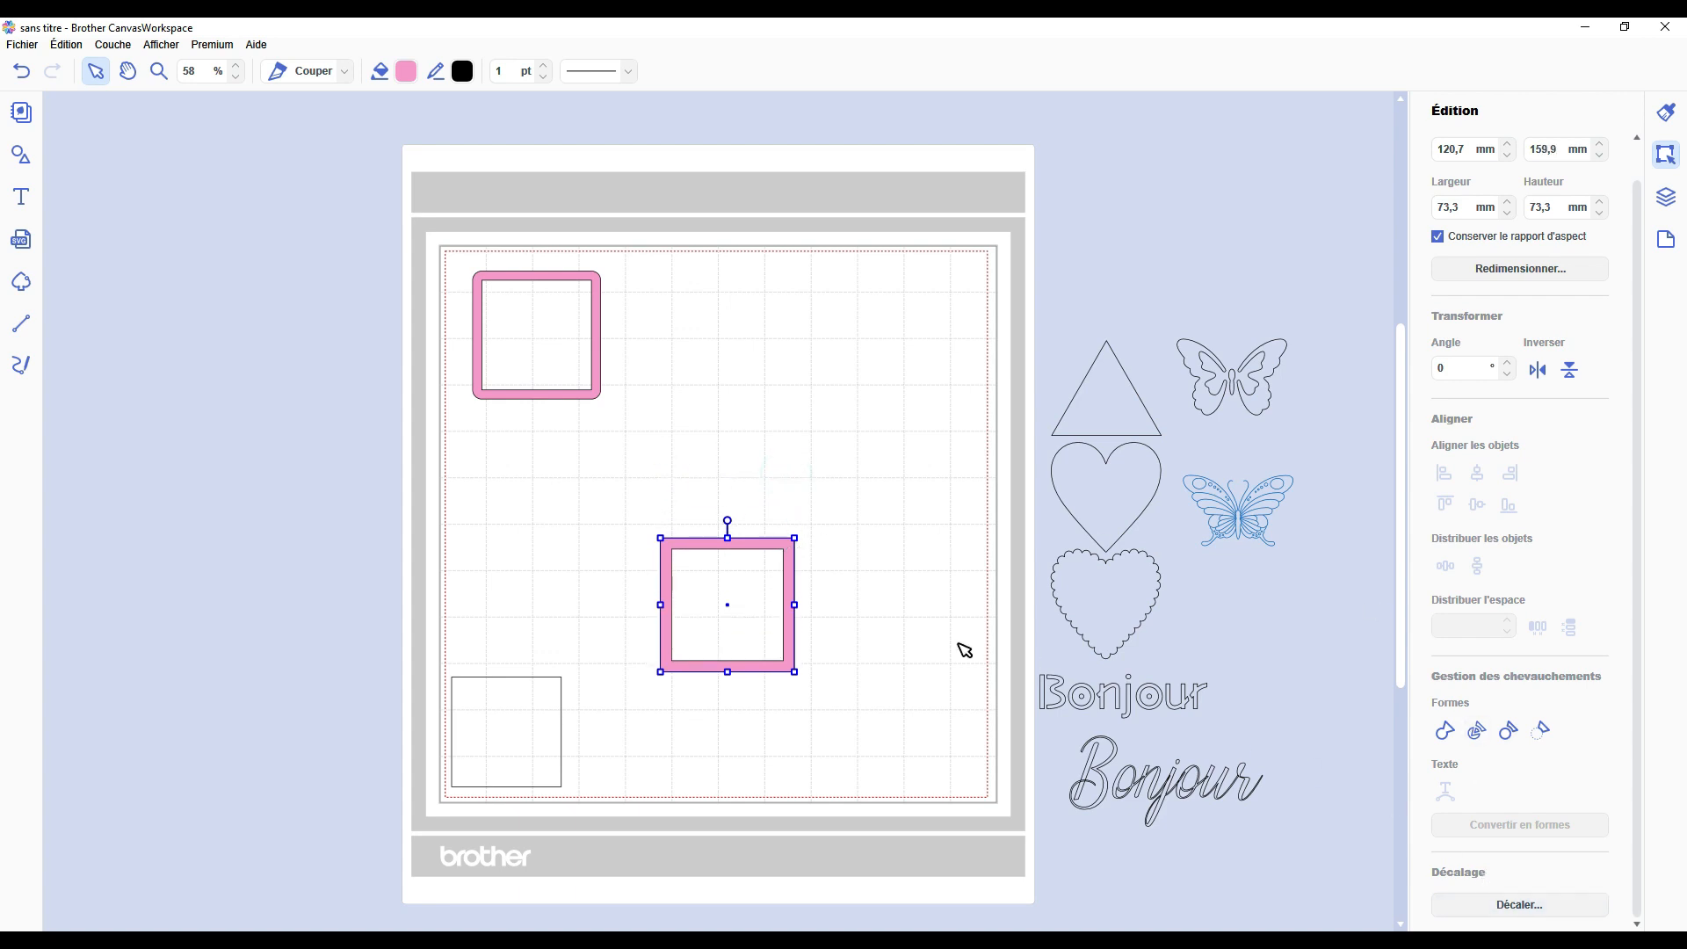
pyautogui.moveTo(790, 569); pyautogui.dragTo(600, 445)
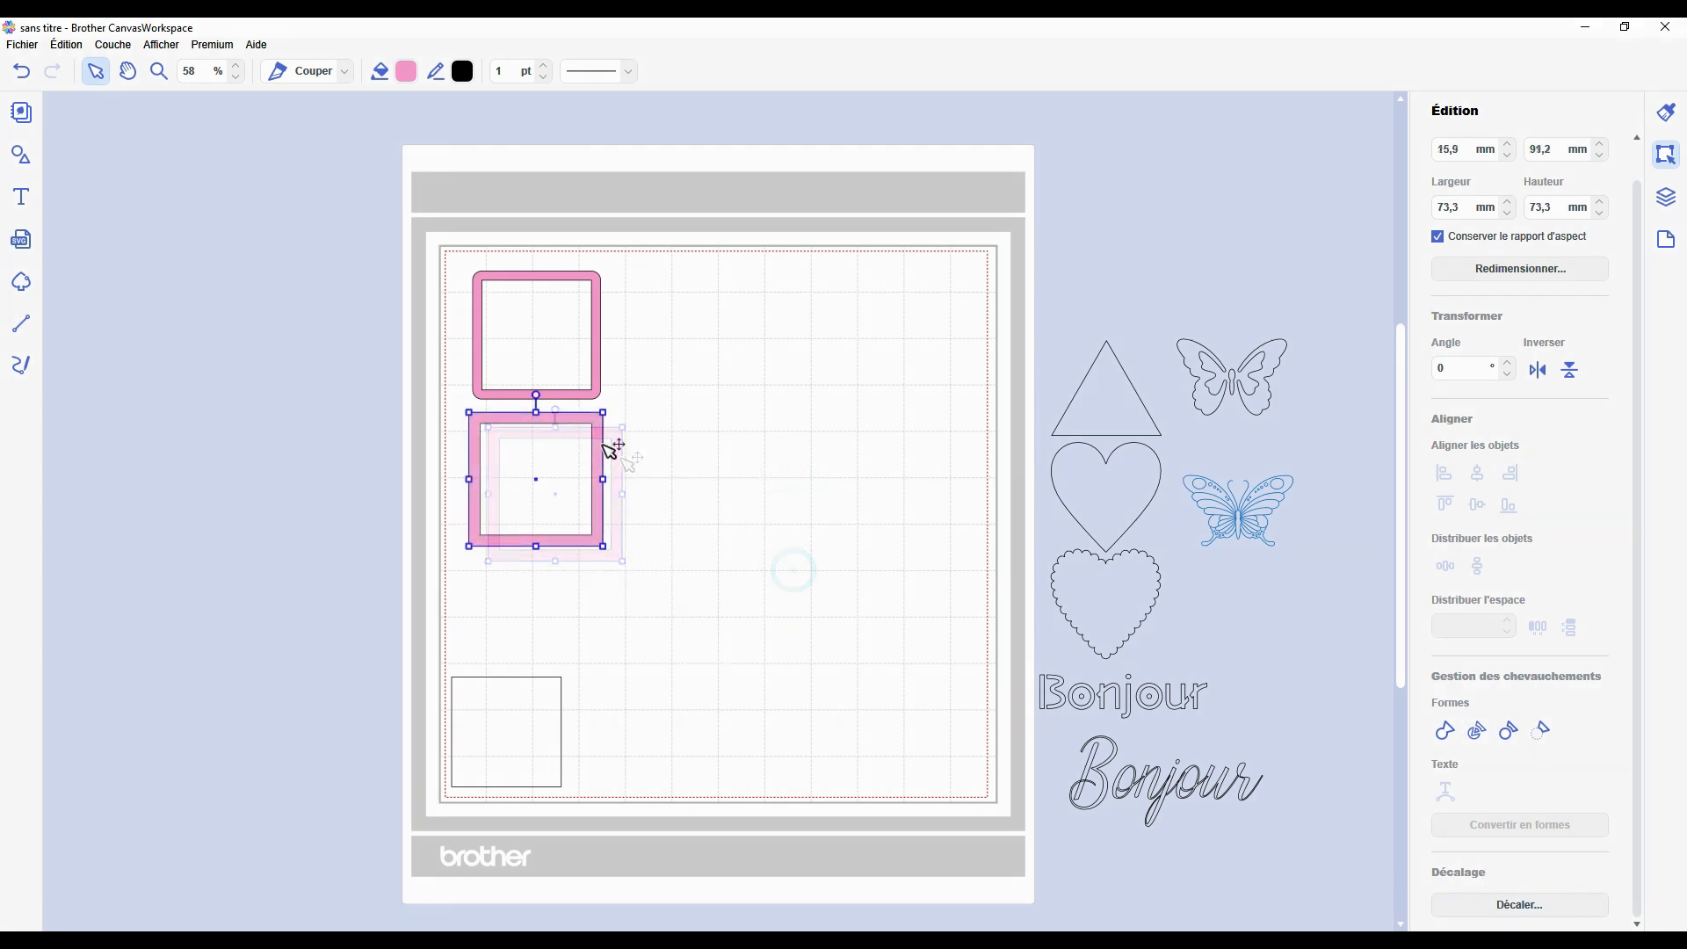
pyautogui.click(710, 463)
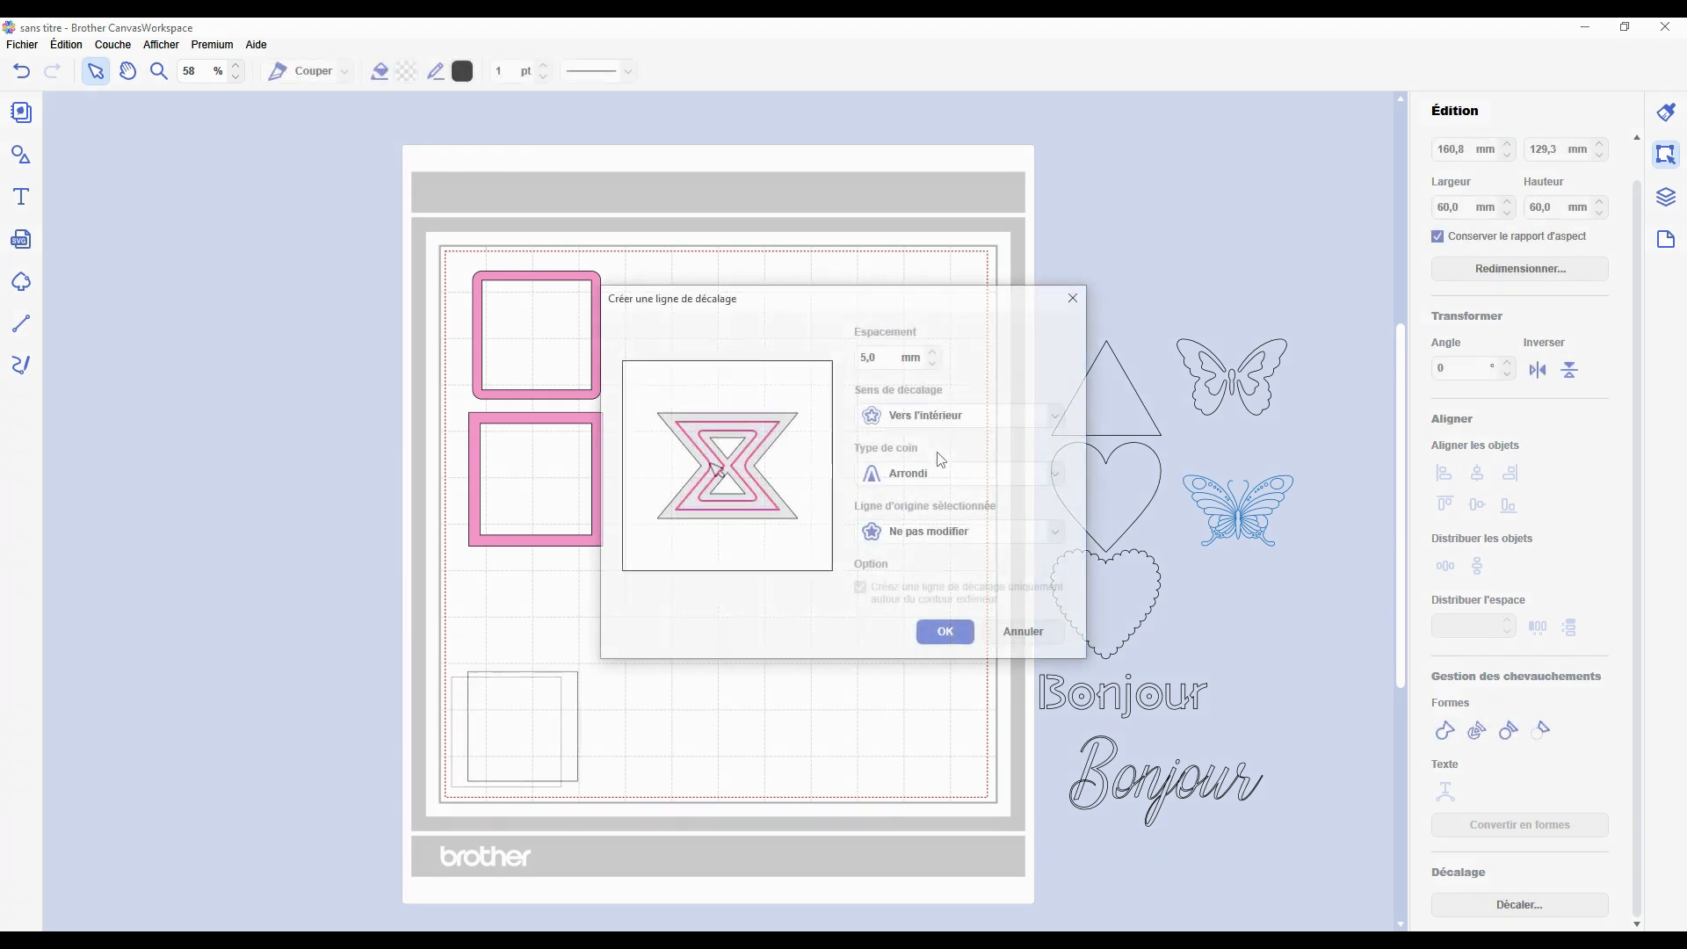
# Offset the central square outward by 5 mm with the outer-contour-only option turned off, and move the offset shape below the square.
pyautogui.moveTo(944, 299); pyautogui.dragTo(1292, 397)
pyautogui.click(1303, 513)
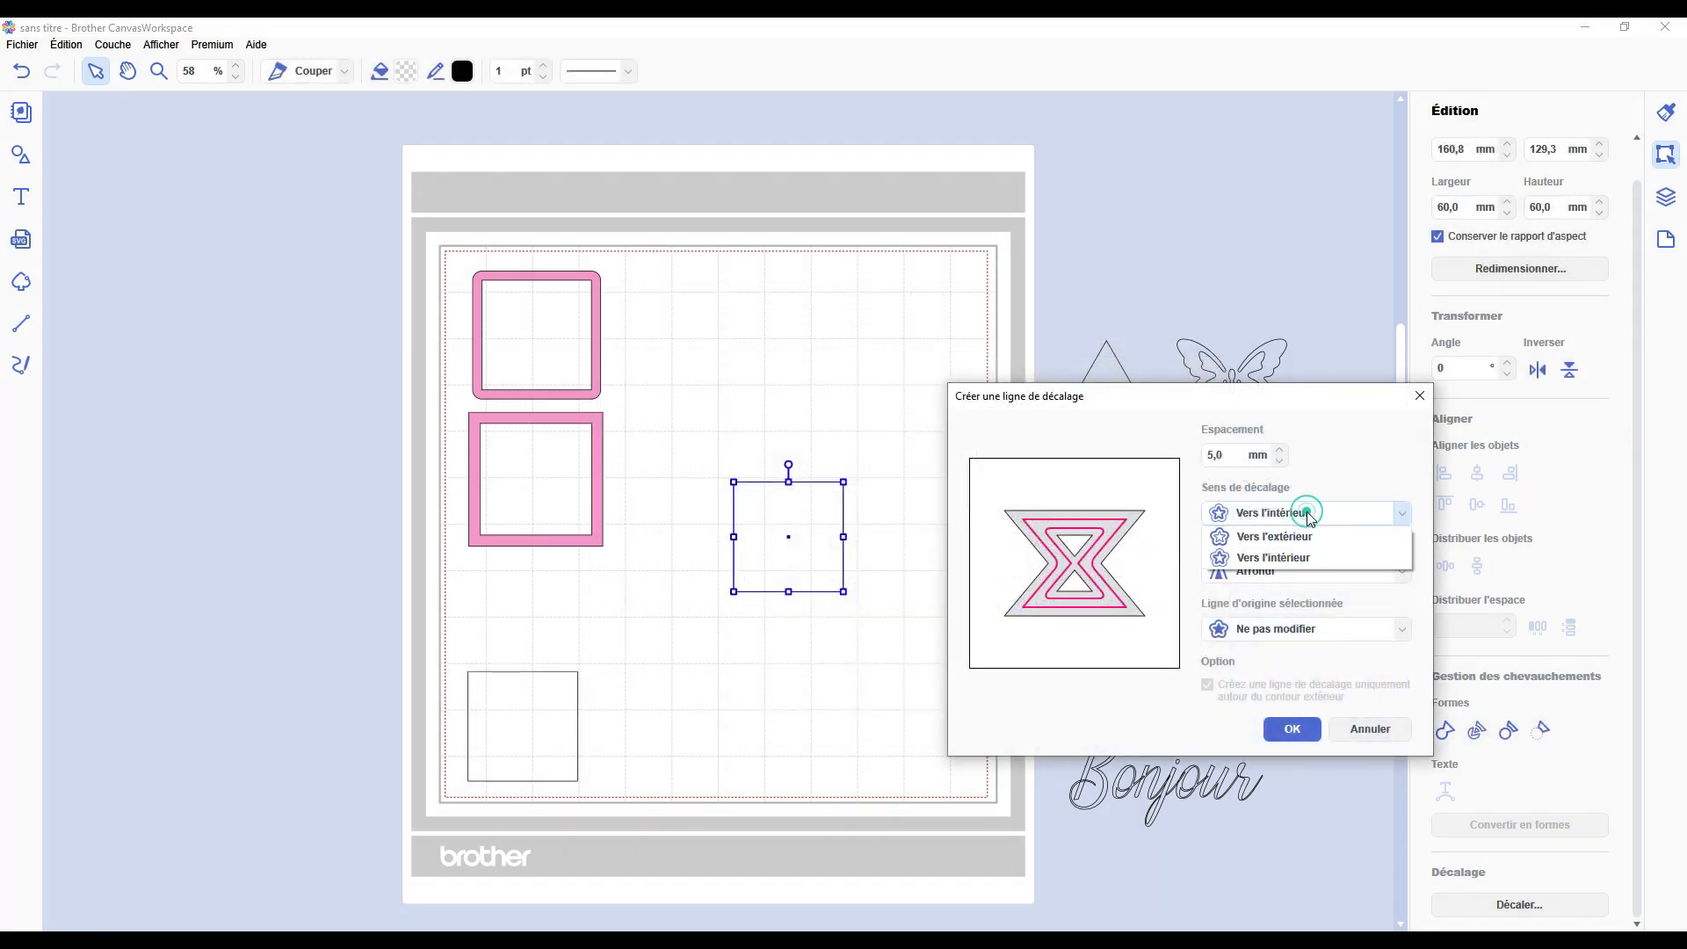
pyautogui.click(1288, 543)
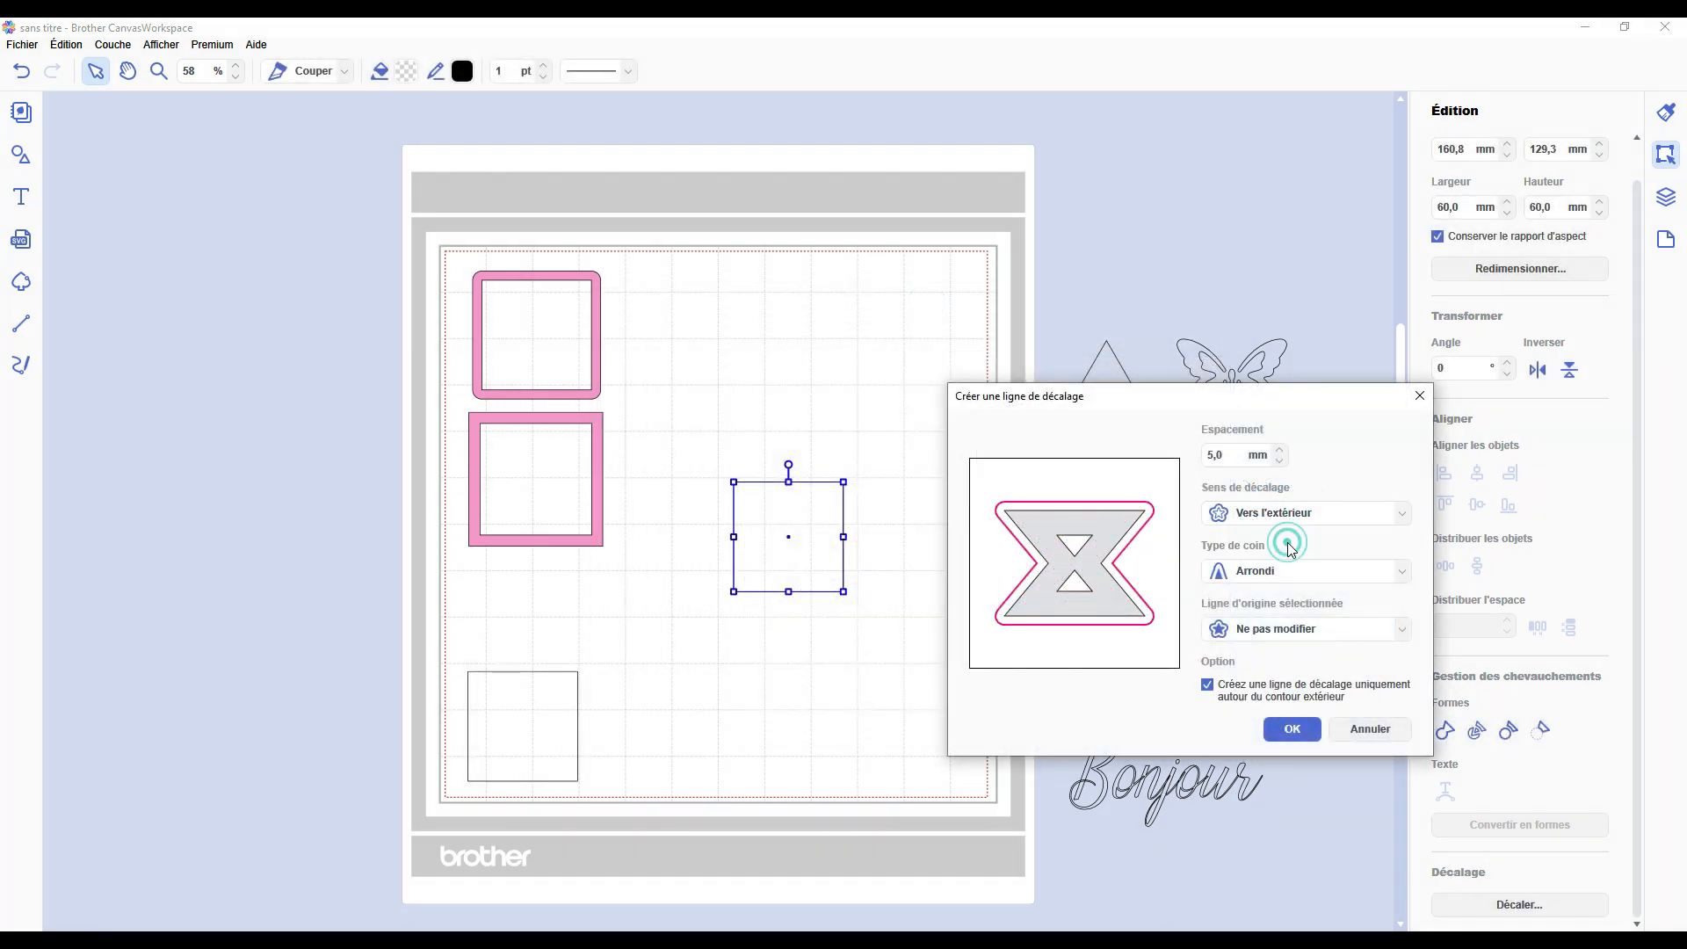
pyautogui.click(1208, 685)
pyautogui.click(1292, 729)
pyautogui.moveTo(856, 498); pyautogui.dragTo(850, 661)
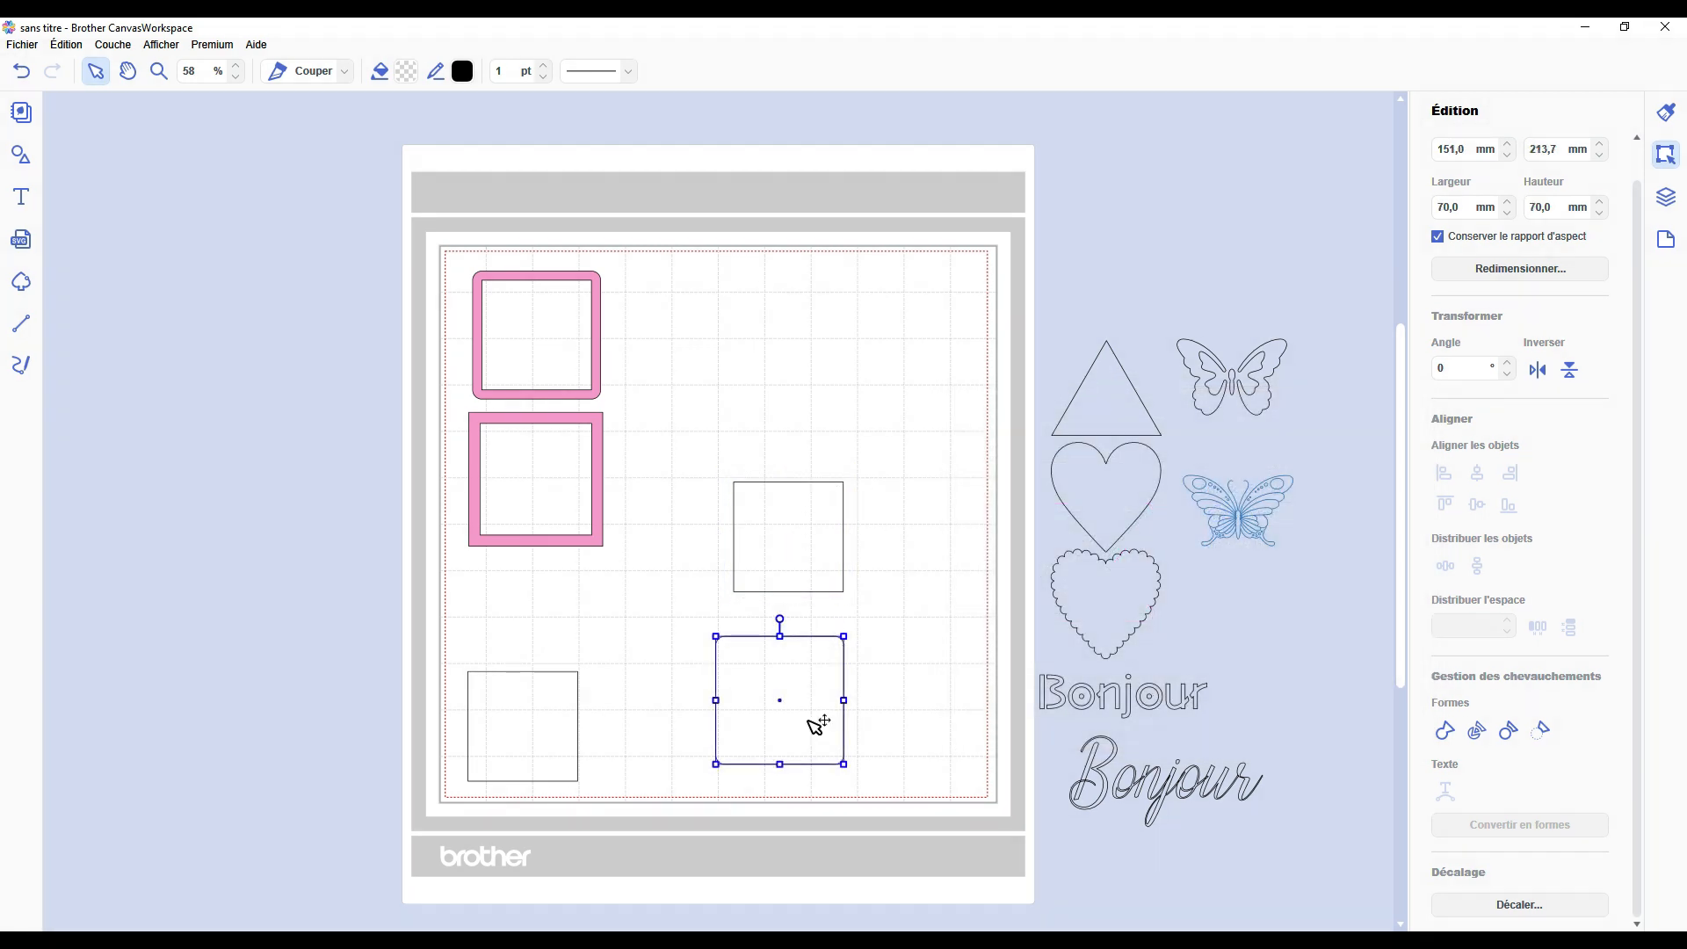
# Paste another square inside the central square, sized about 34.3 x 34.3 mm and rotated 22°.
pyautogui.click(577, 278)
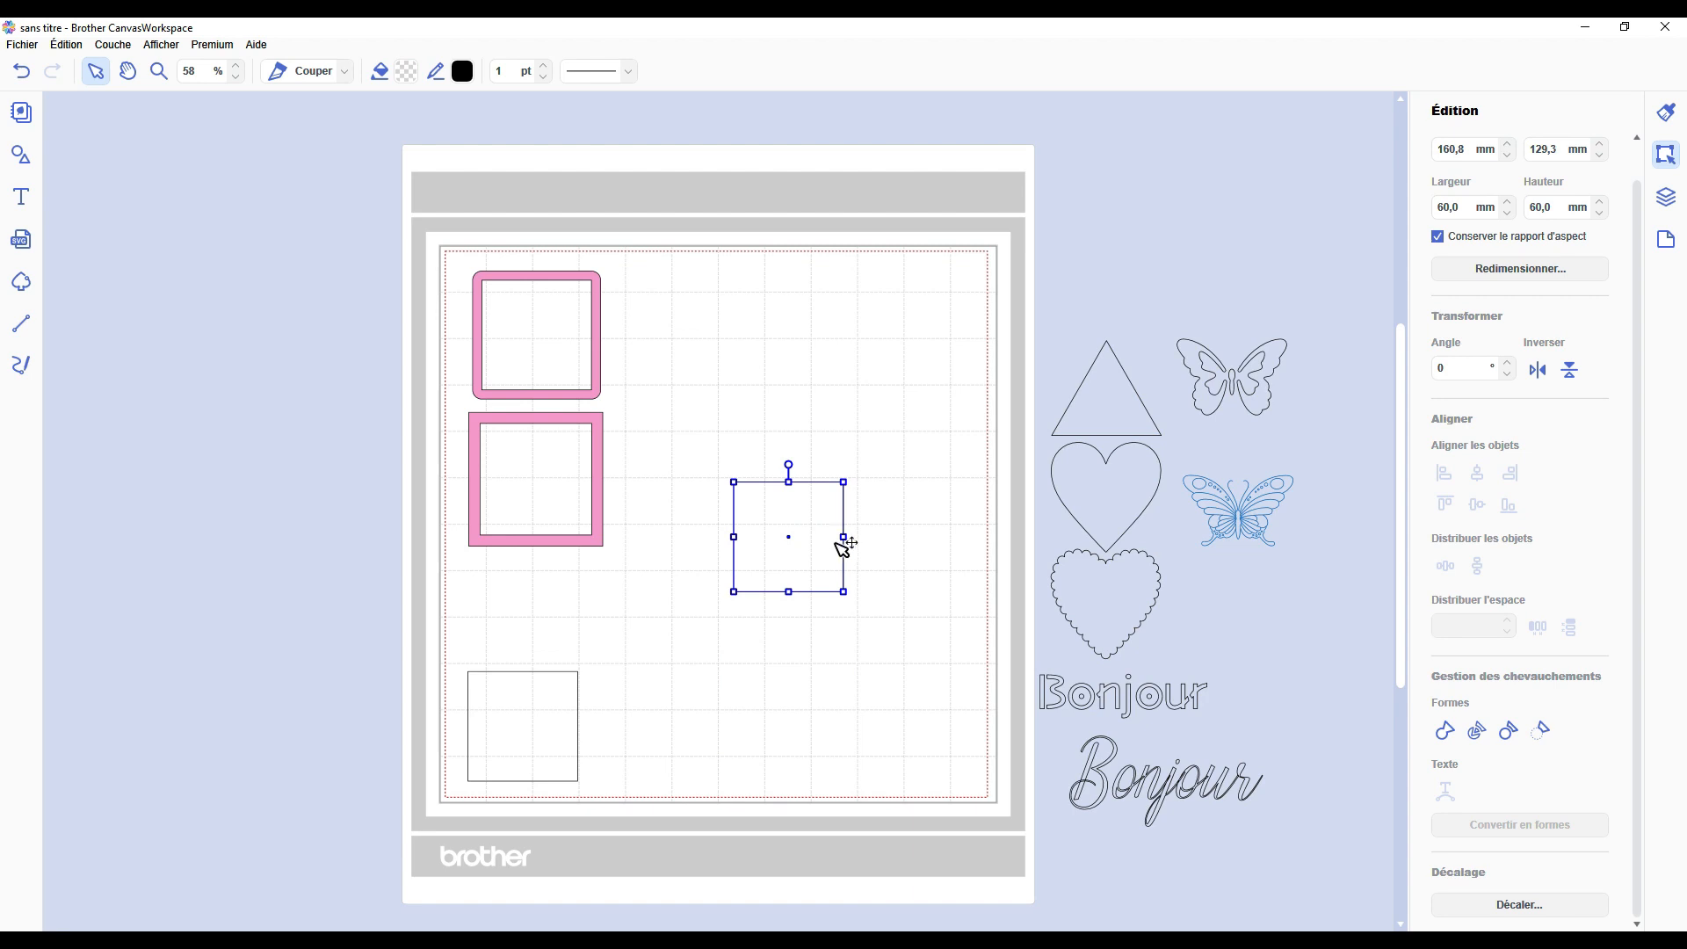
pyautogui.hotkey('ctrl', 'v')
pyautogui.moveTo(748, 496); pyautogui.dragTo(794, 536)
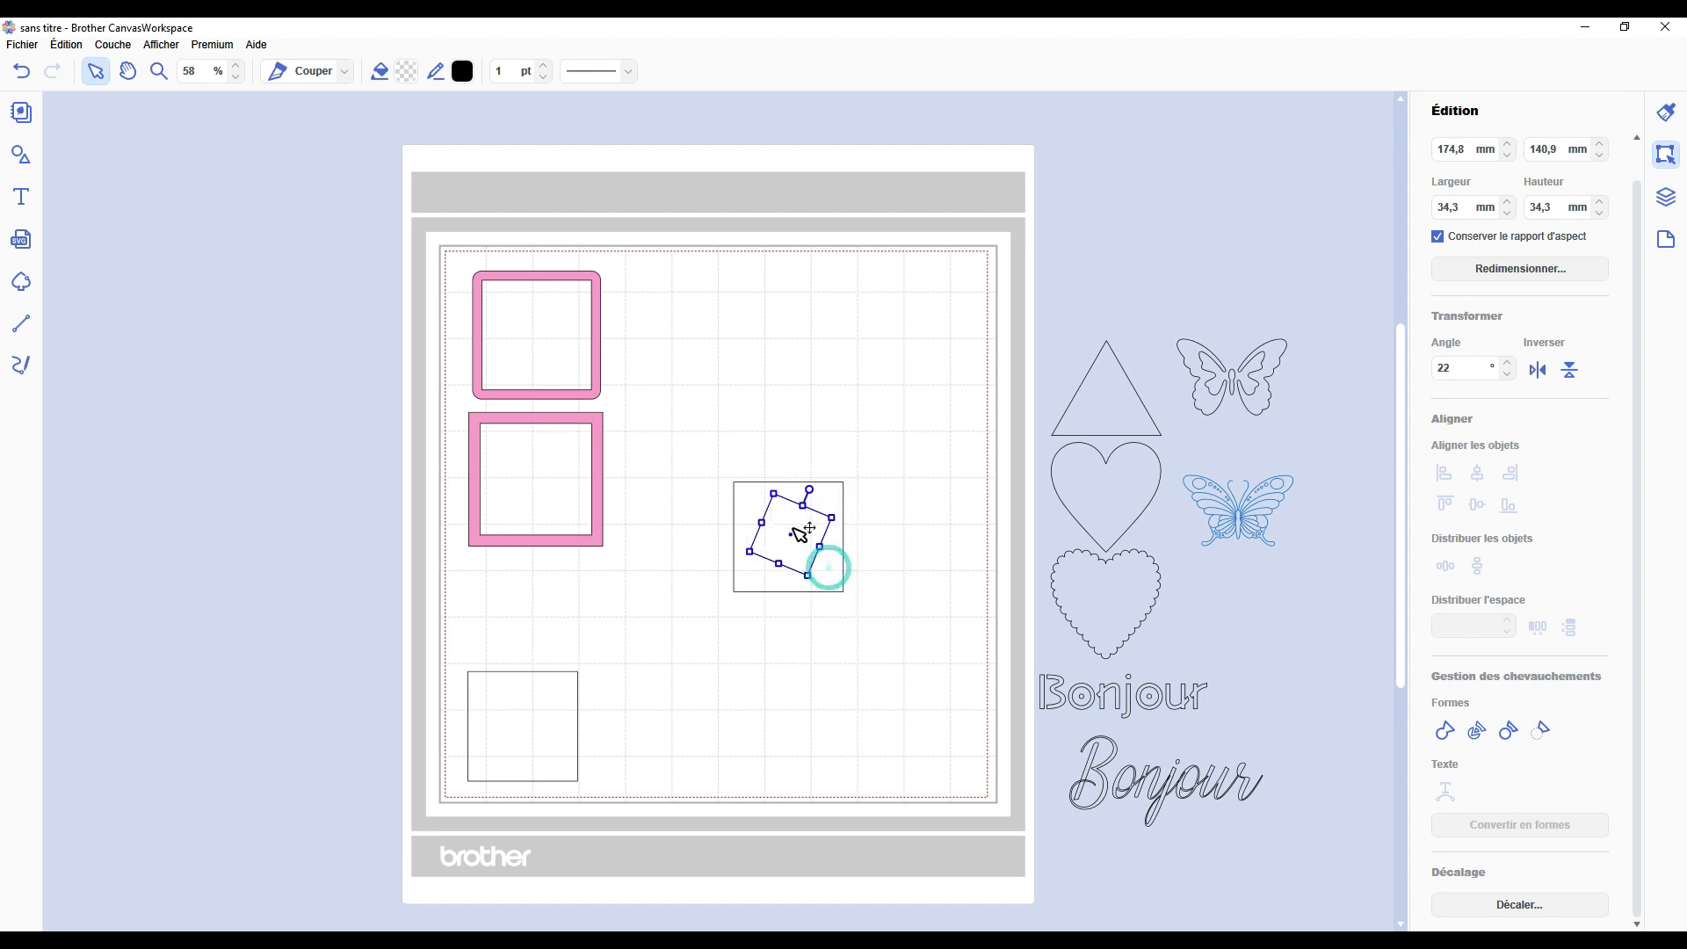
# Align the centres of the small tilted square and the surrounding square, and divide them with Diviser.
pyautogui.moveTo(839, 441); pyautogui.dragTo(727, 617)
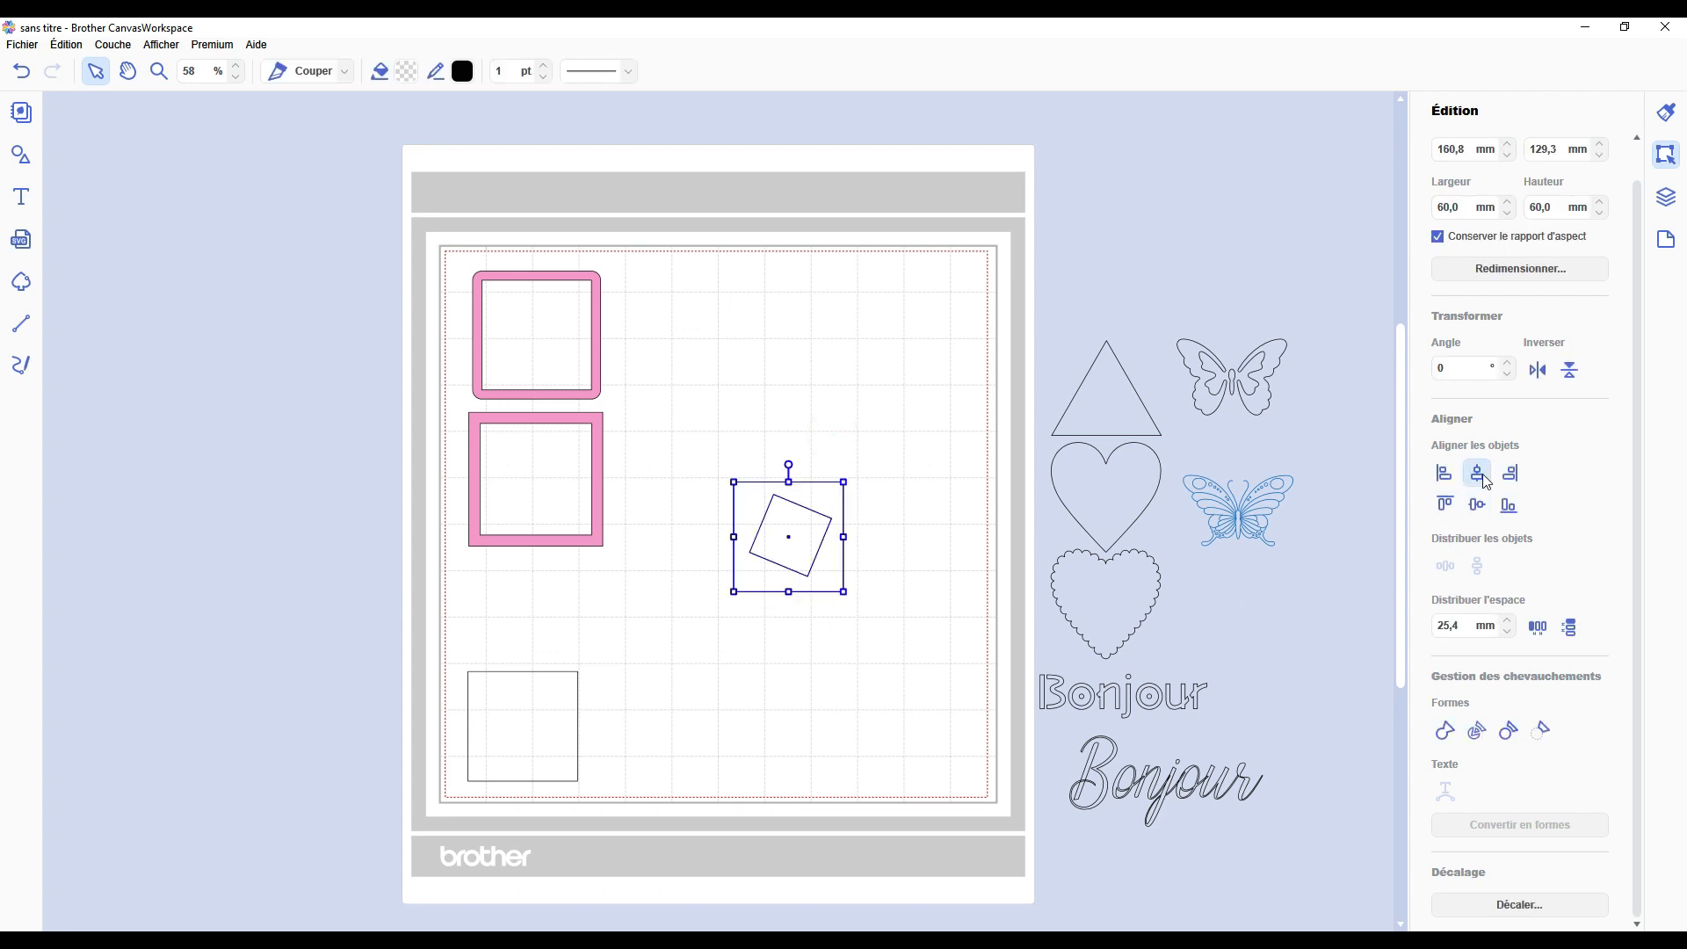
pyautogui.click(1479, 502)
pyautogui.click(1477, 730)
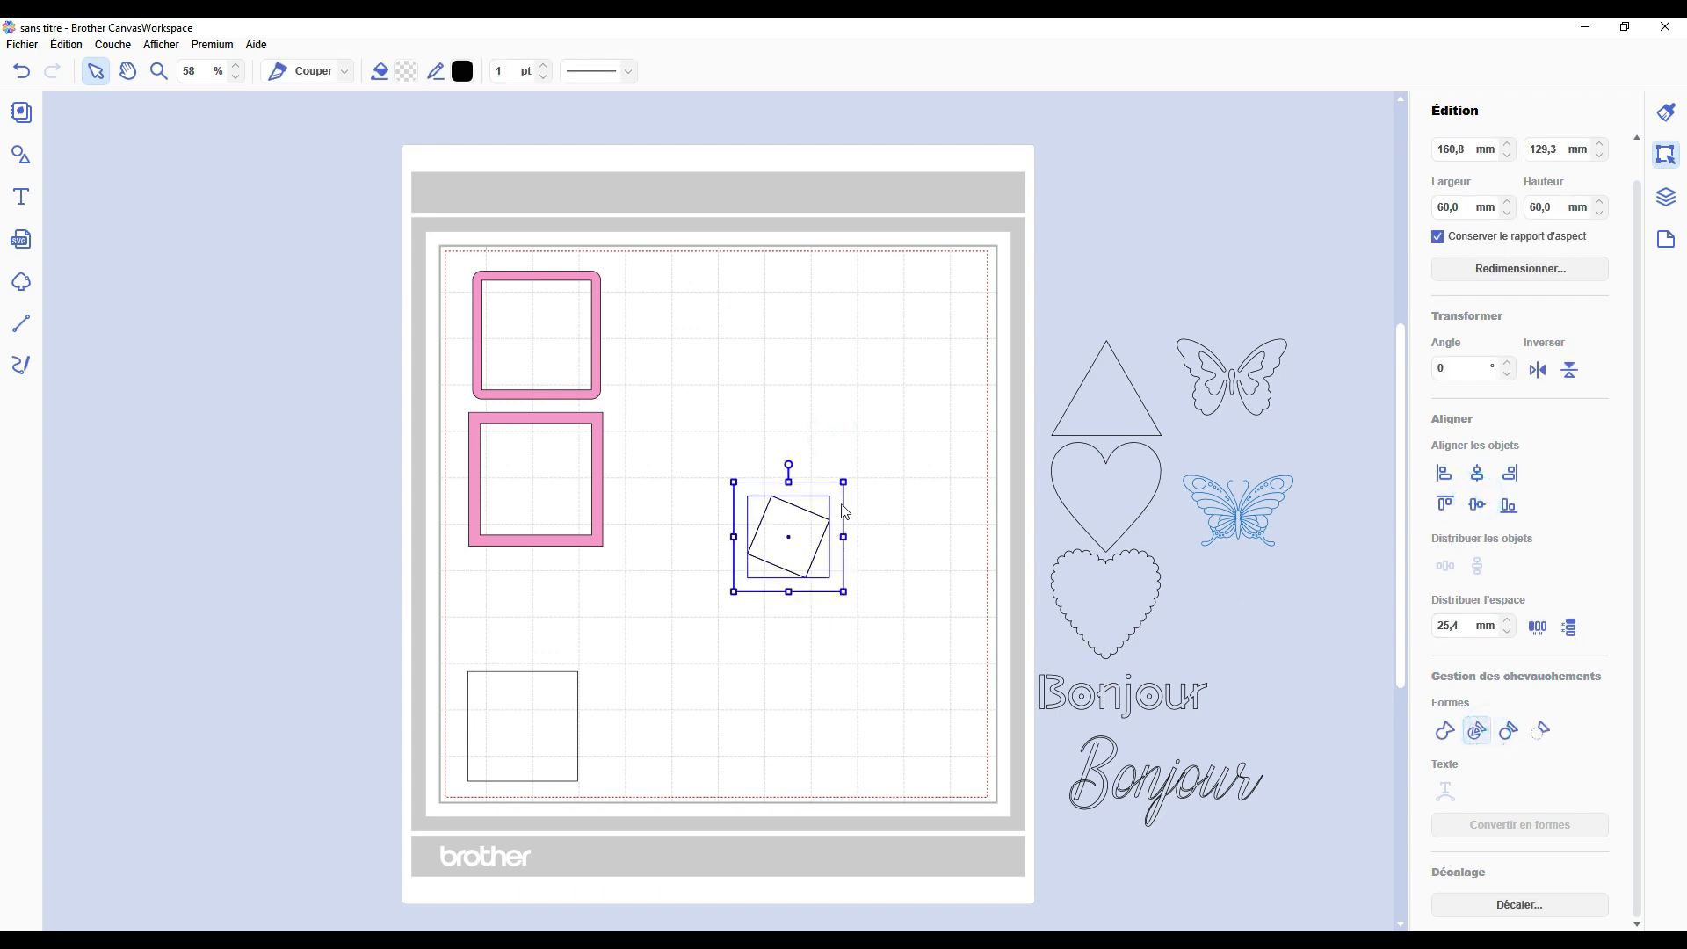
pyautogui.click(880, 569)
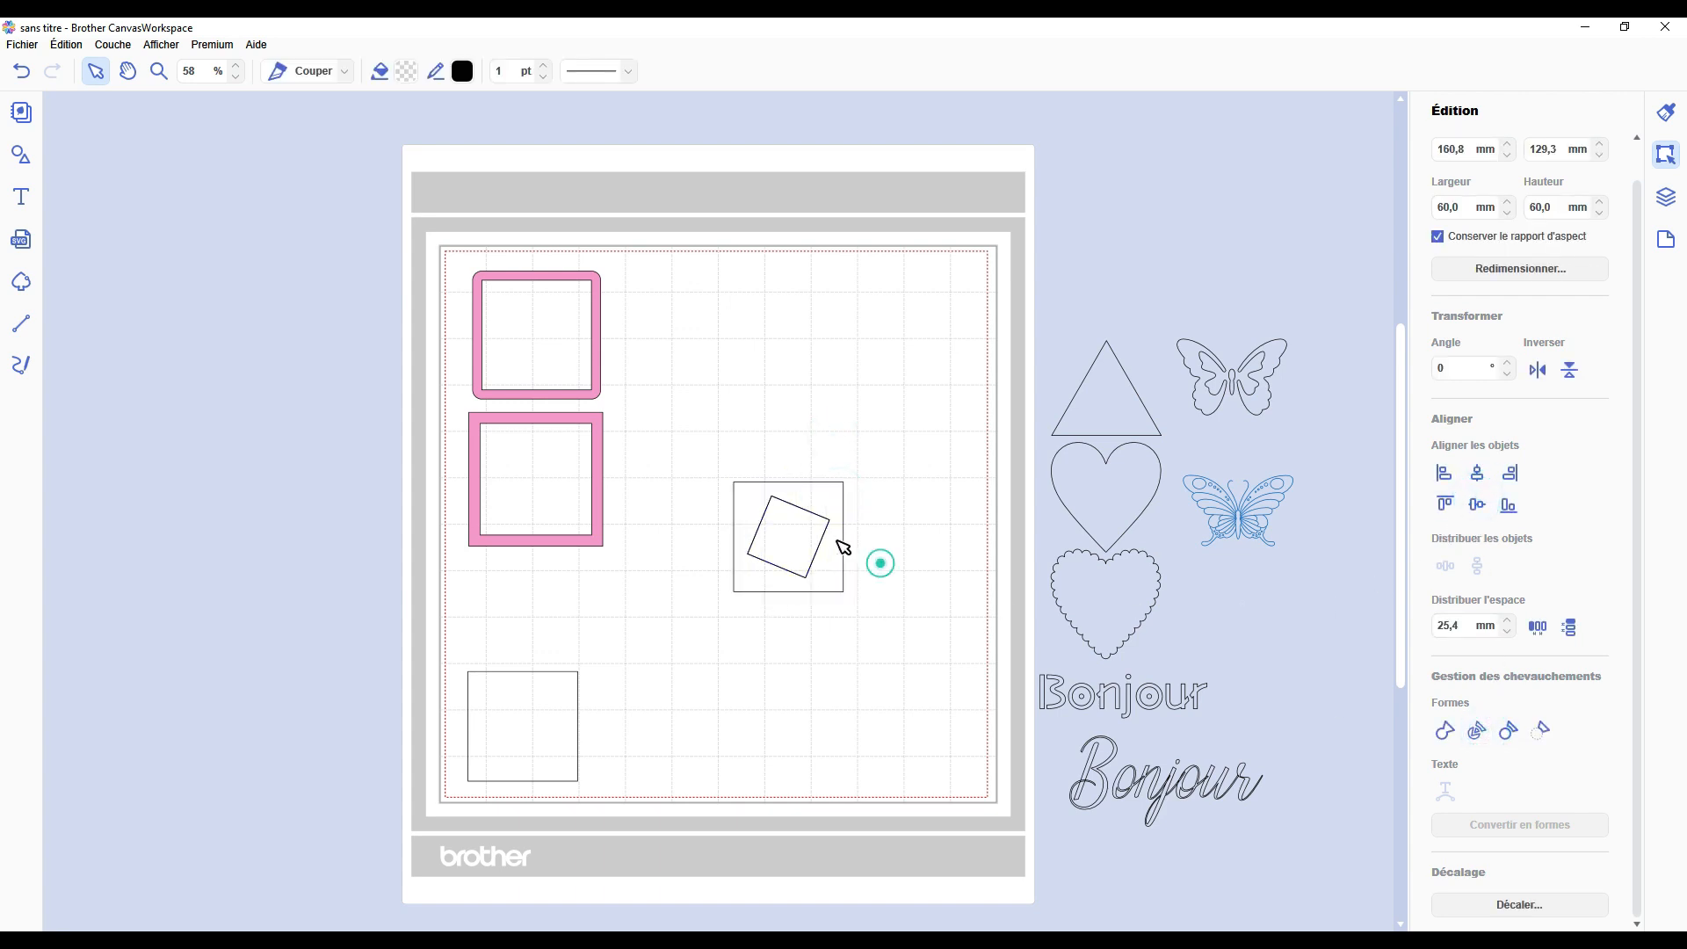
# Move the divided outer square slightly upward and delete the tilted inner piece.
pyautogui.moveTo(841, 502)
pyautogui.mouseDown()
pyautogui.moveTo(830, 631)
pyautogui.moveTo(838, 492)
pyautogui.mouseUp()
pyautogui.click(790, 505)
pyautogui.press('Delete')
# Fill the square with the tilted opening with light pink and move it slightly down the mat.
pyautogui.click(406, 70)
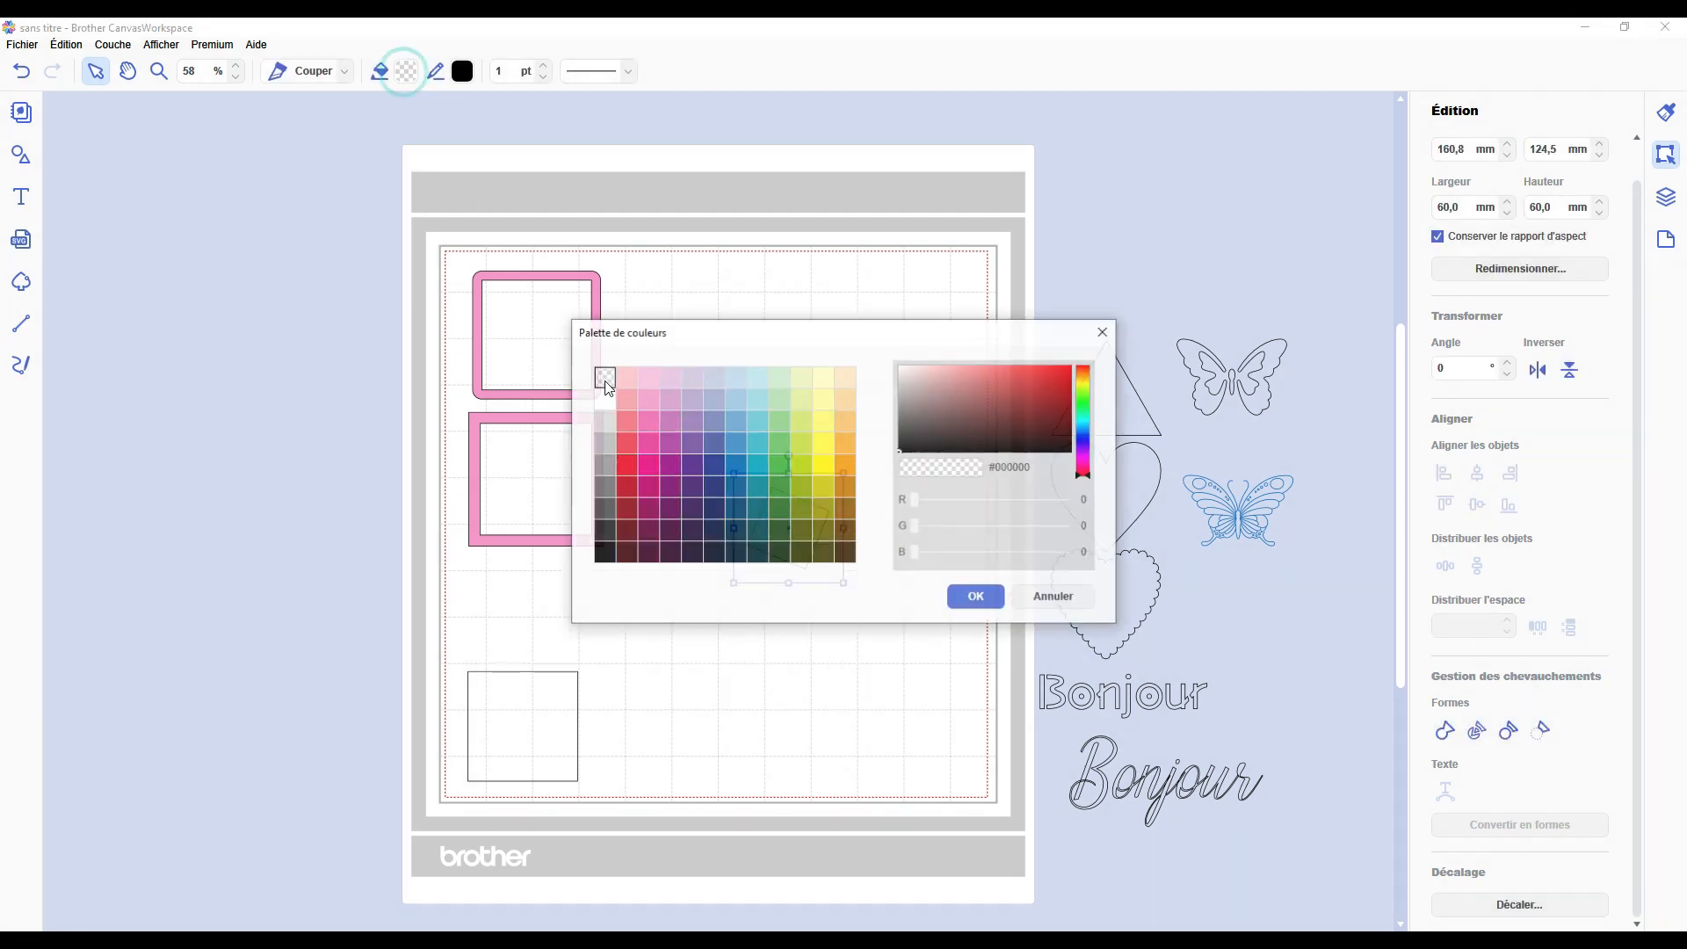
pyautogui.click(628, 380)
pyautogui.click(979, 599)
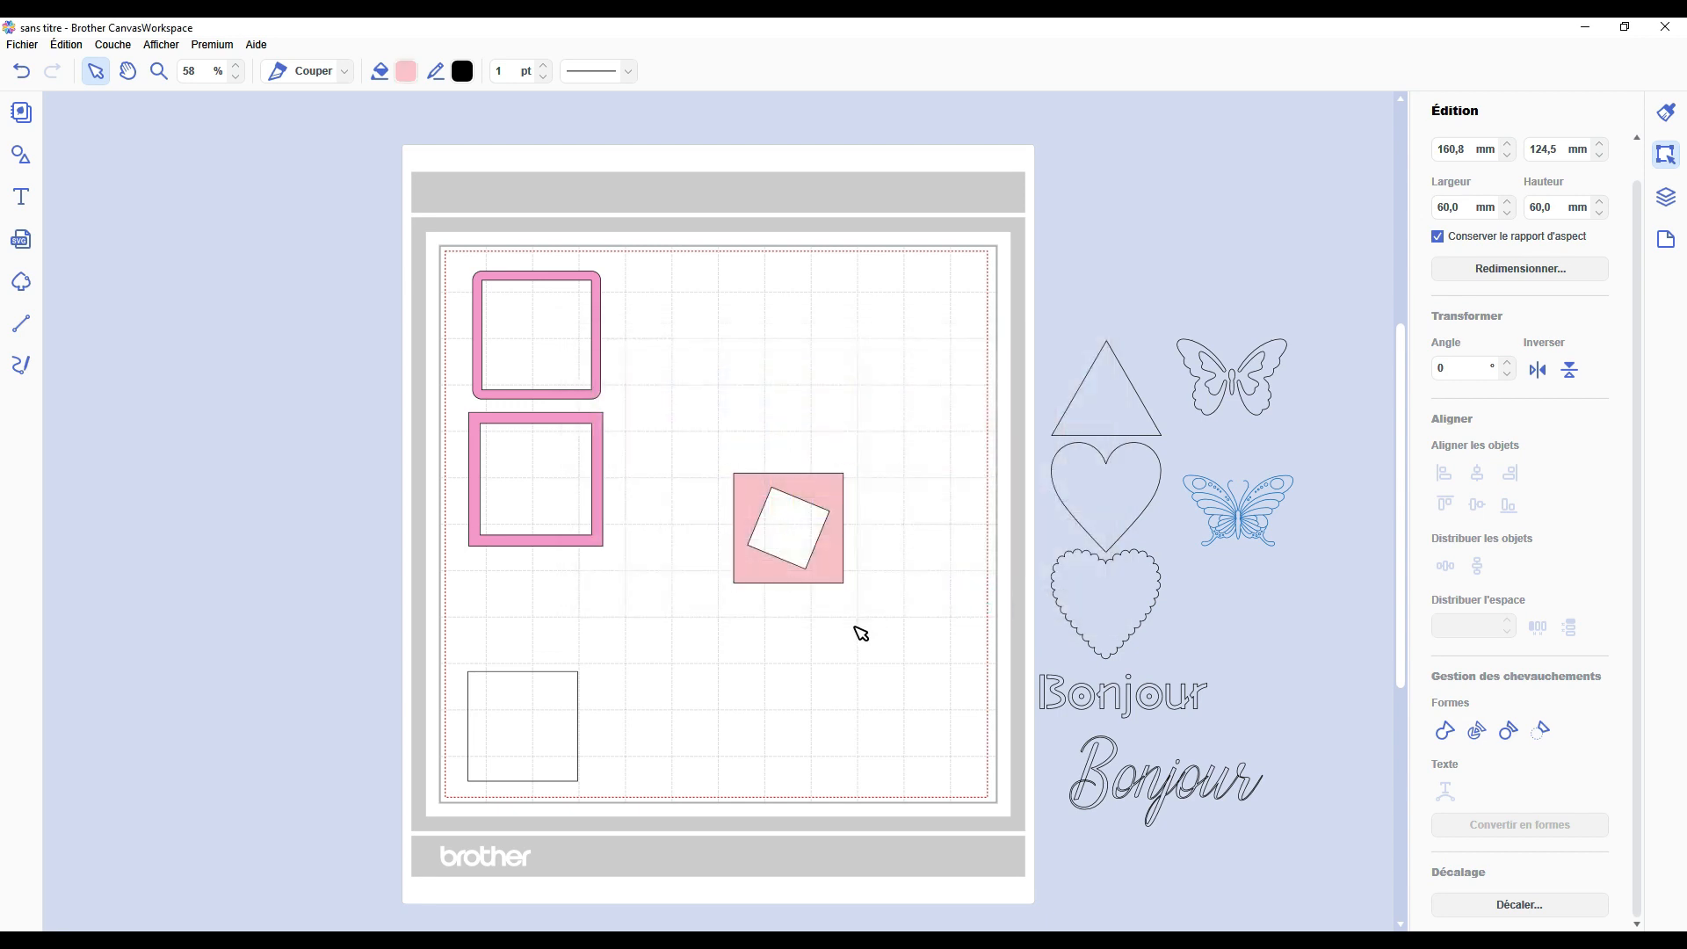
pyautogui.moveTo(846, 577); pyautogui.dragTo(843, 625)
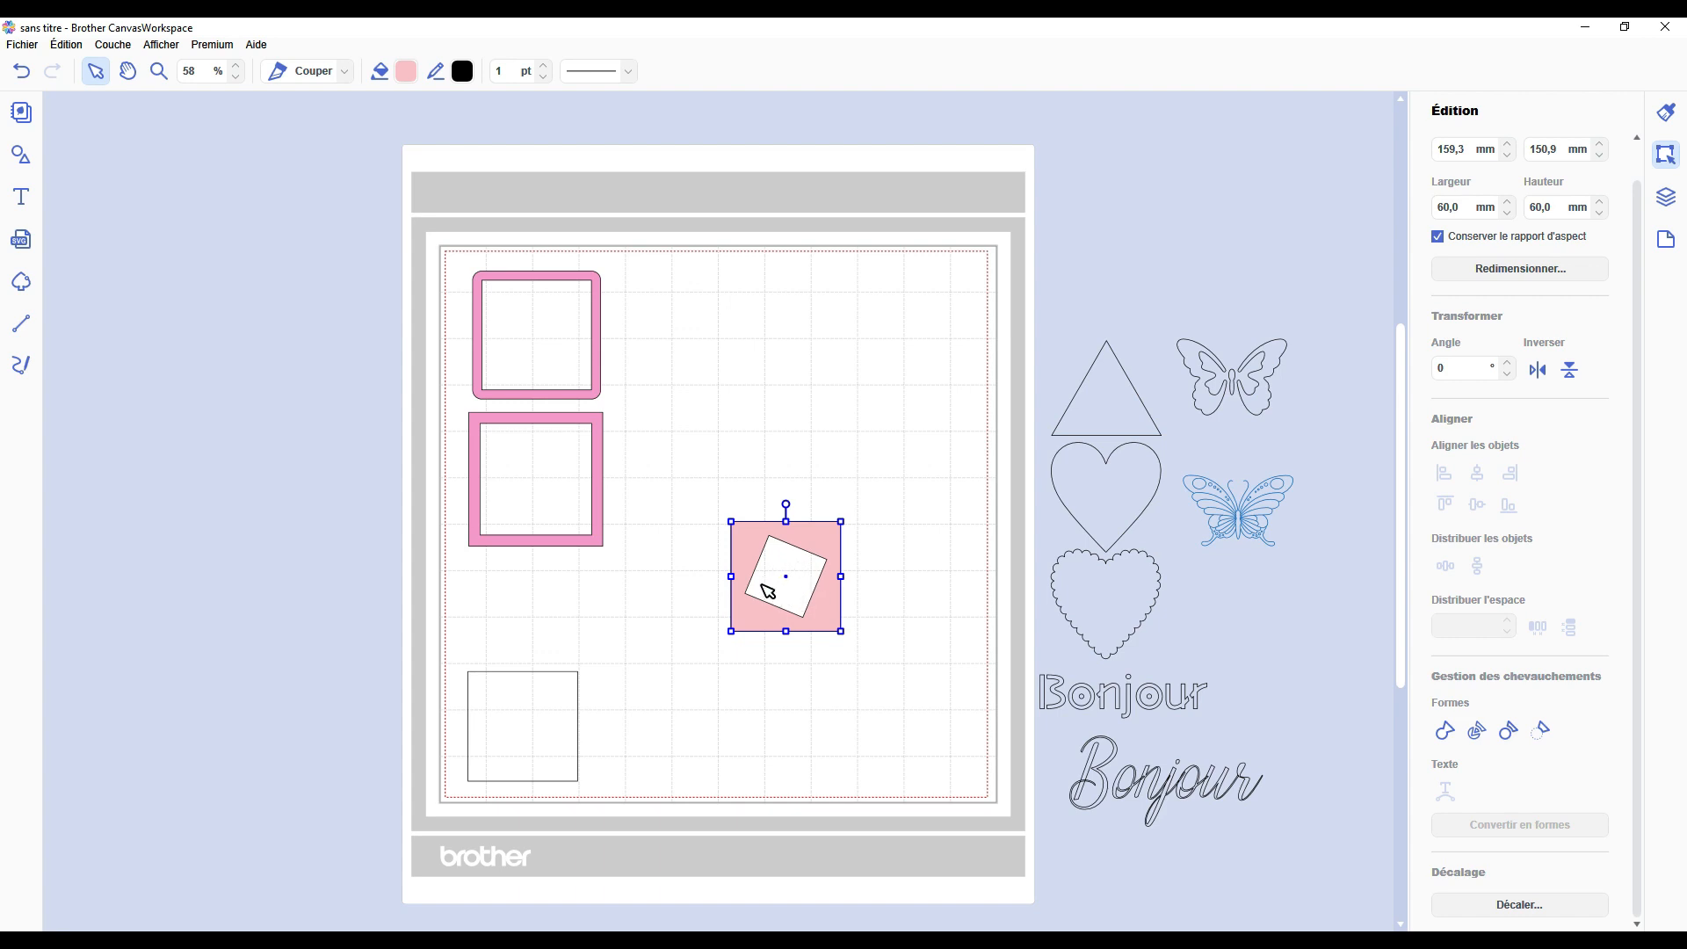
# Offset the light pink square outward by 5 mm with Arrondi corners, outer-contour-only option off, and select the resulting offset shape.
pyautogui.click(1519, 904)
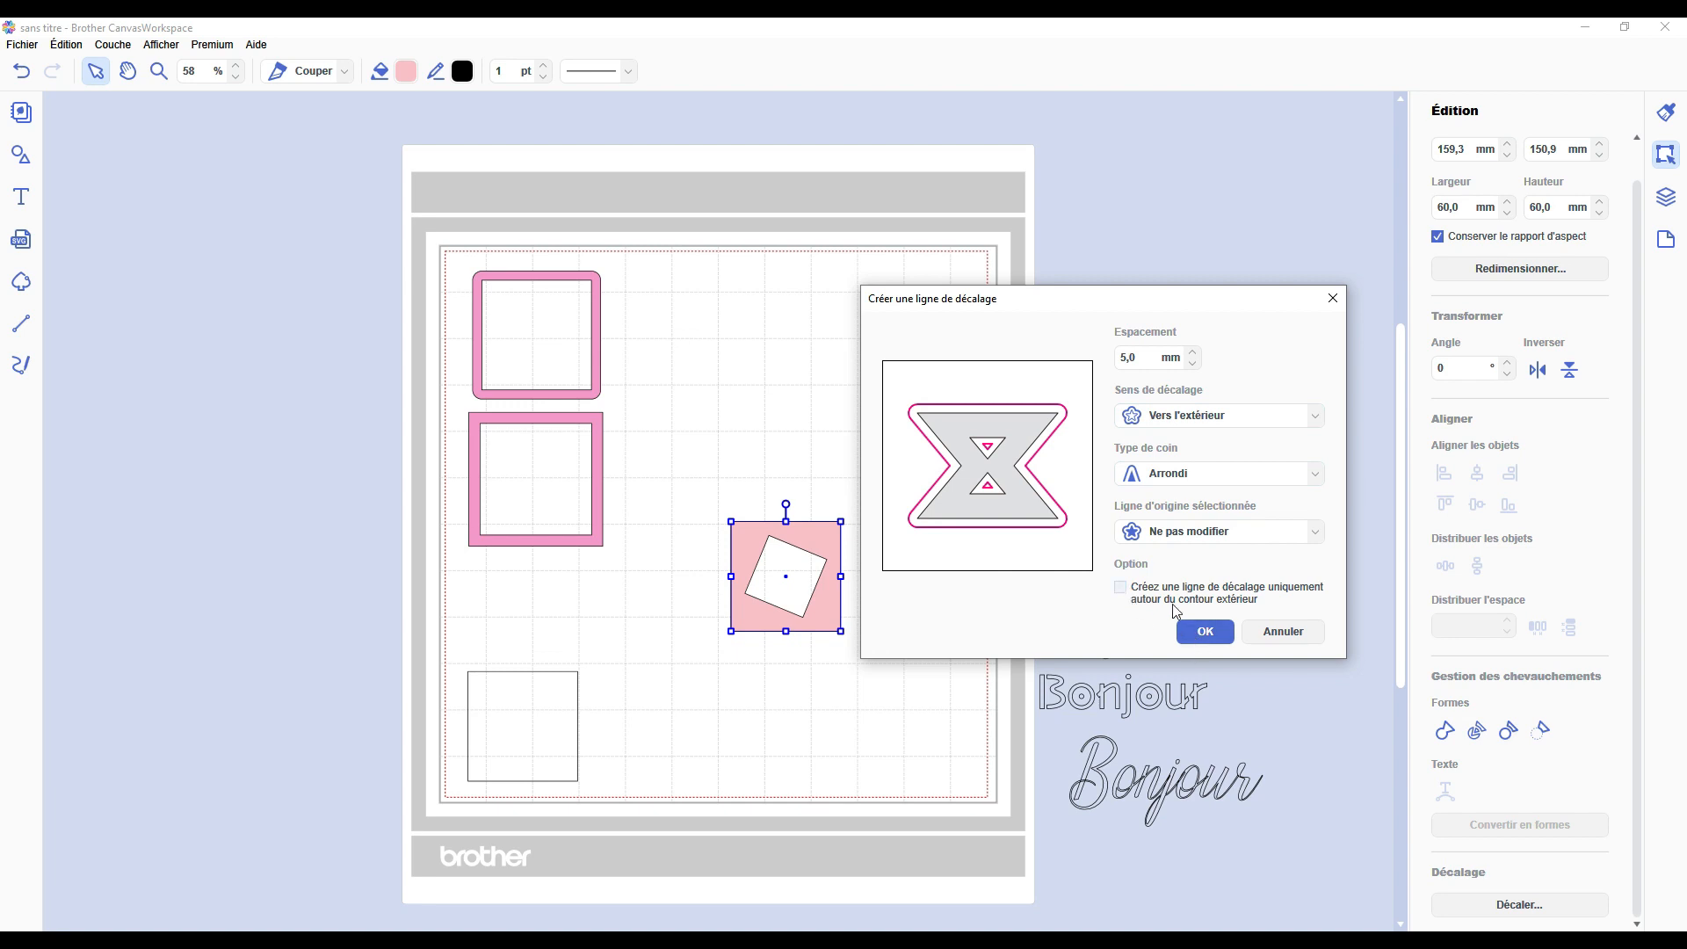
pyautogui.click(1205, 631)
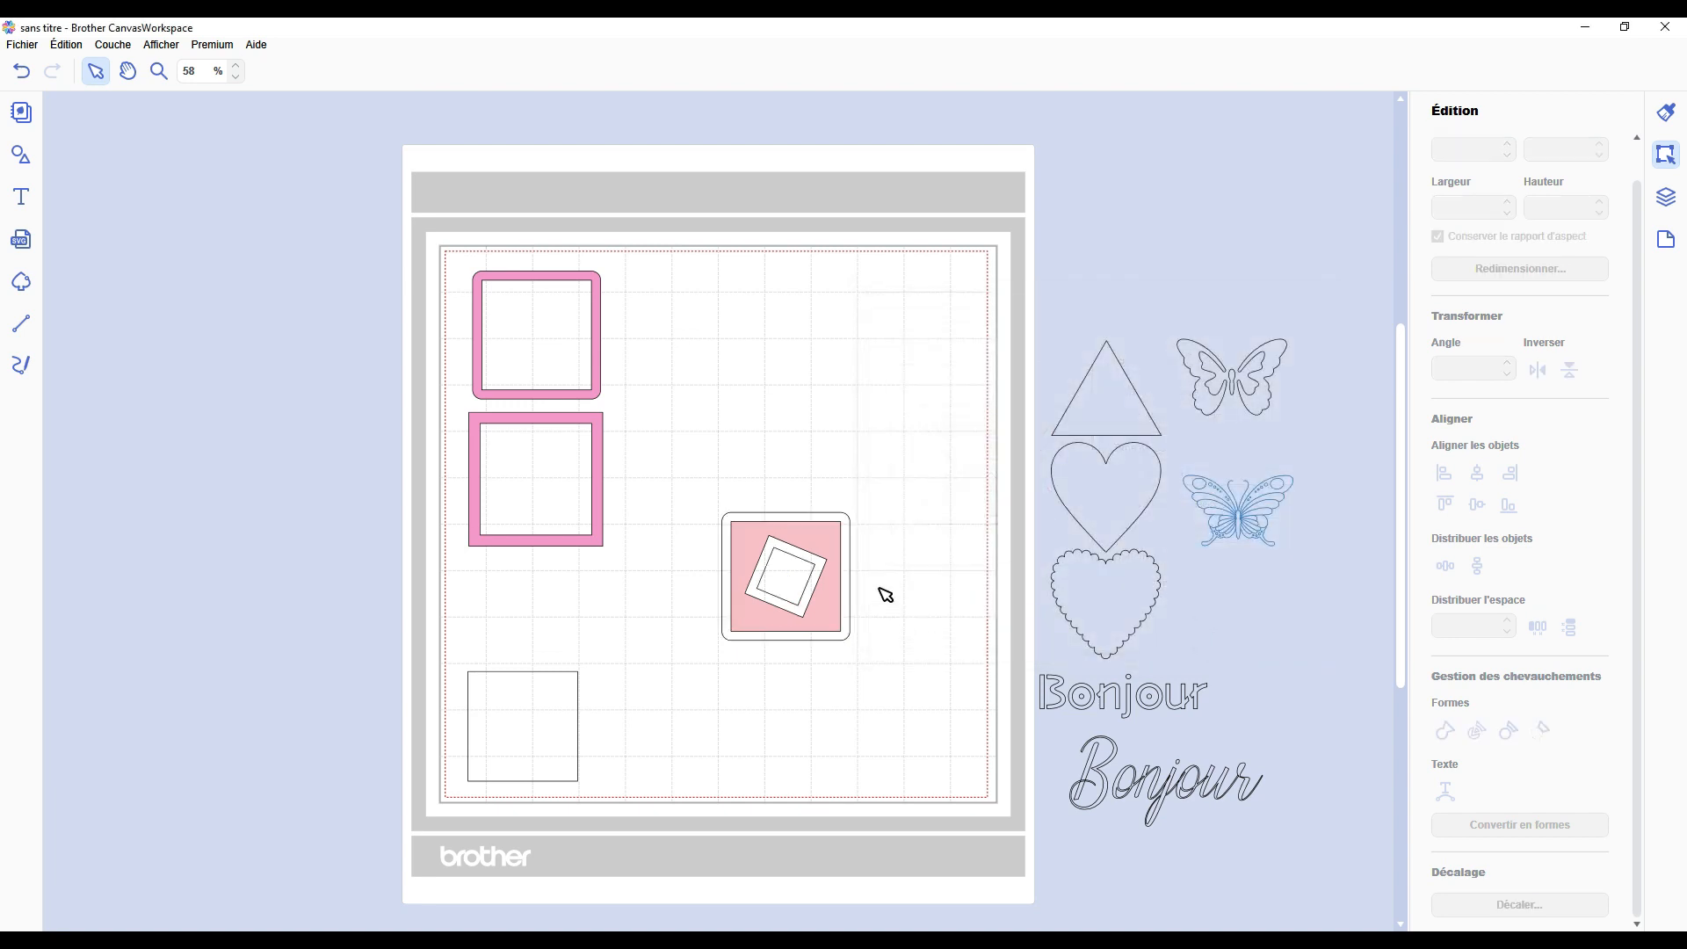
pyautogui.click(852, 524)
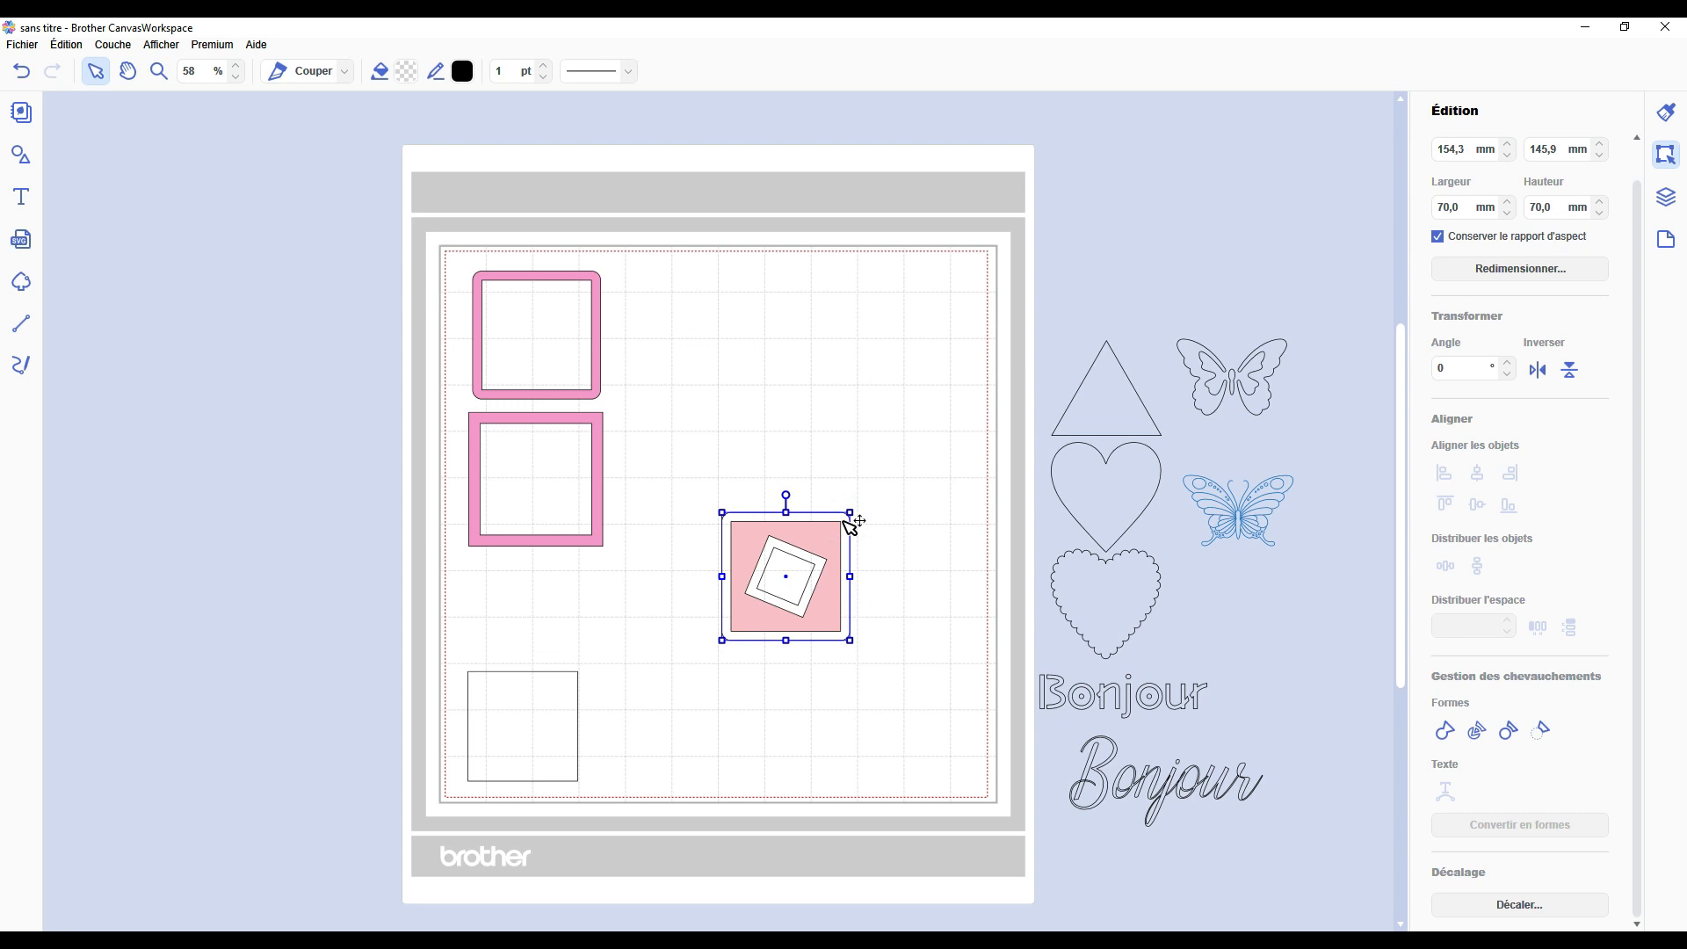
pyautogui.click(589, 280)
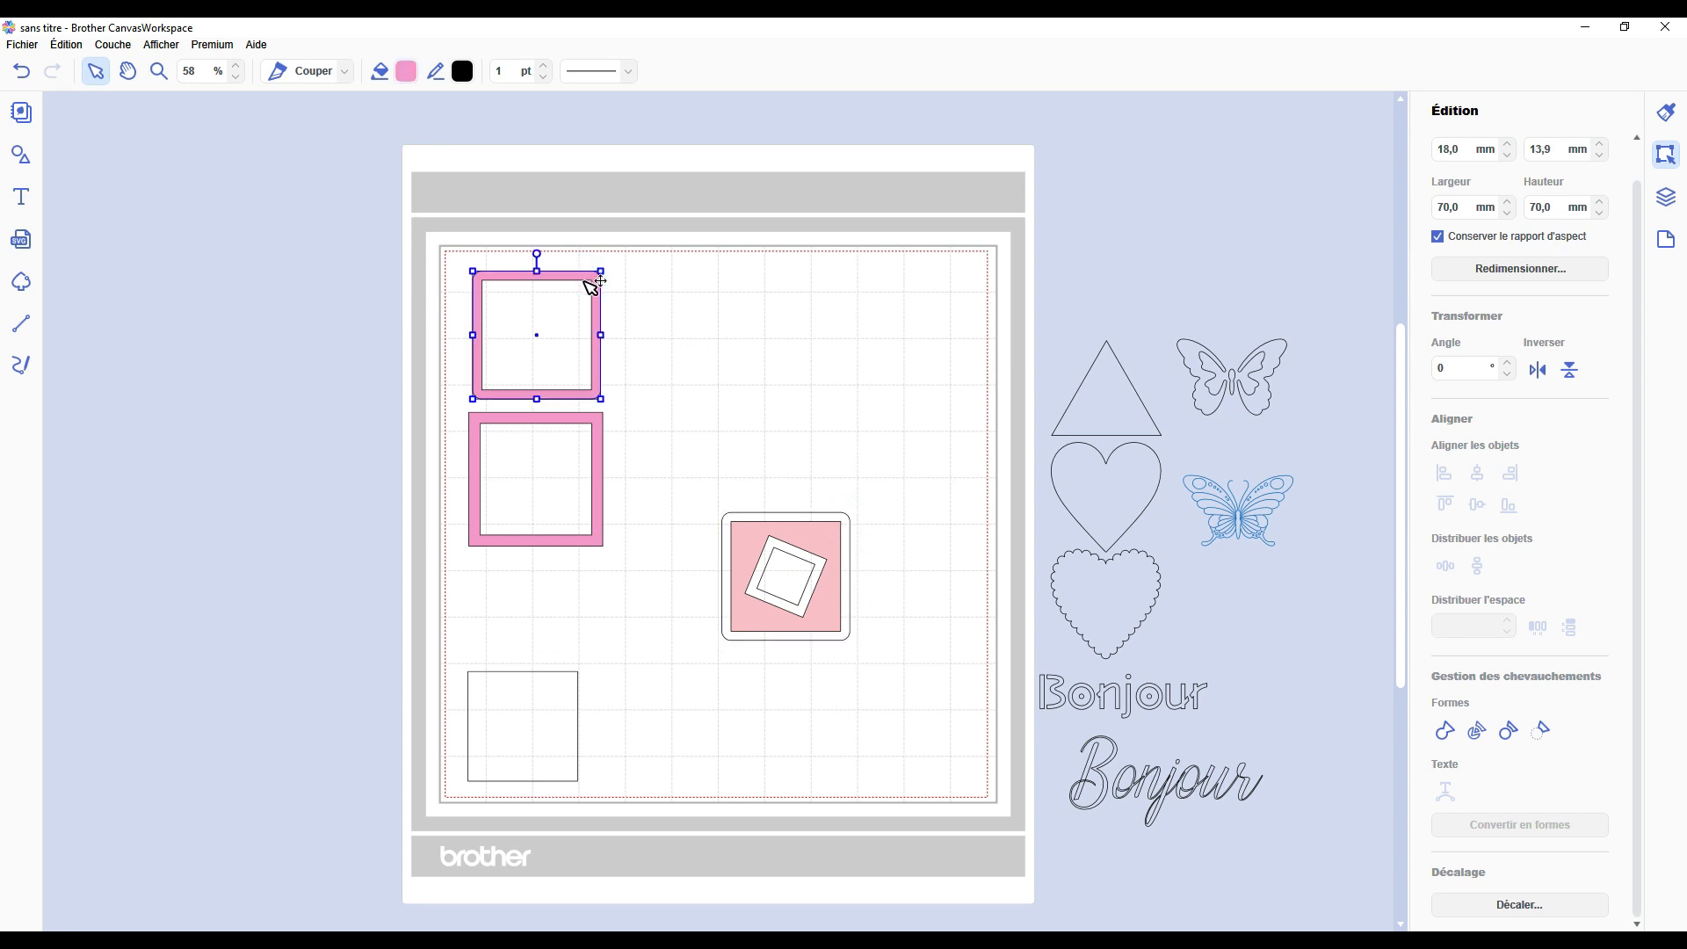
pyautogui.click(773, 606)
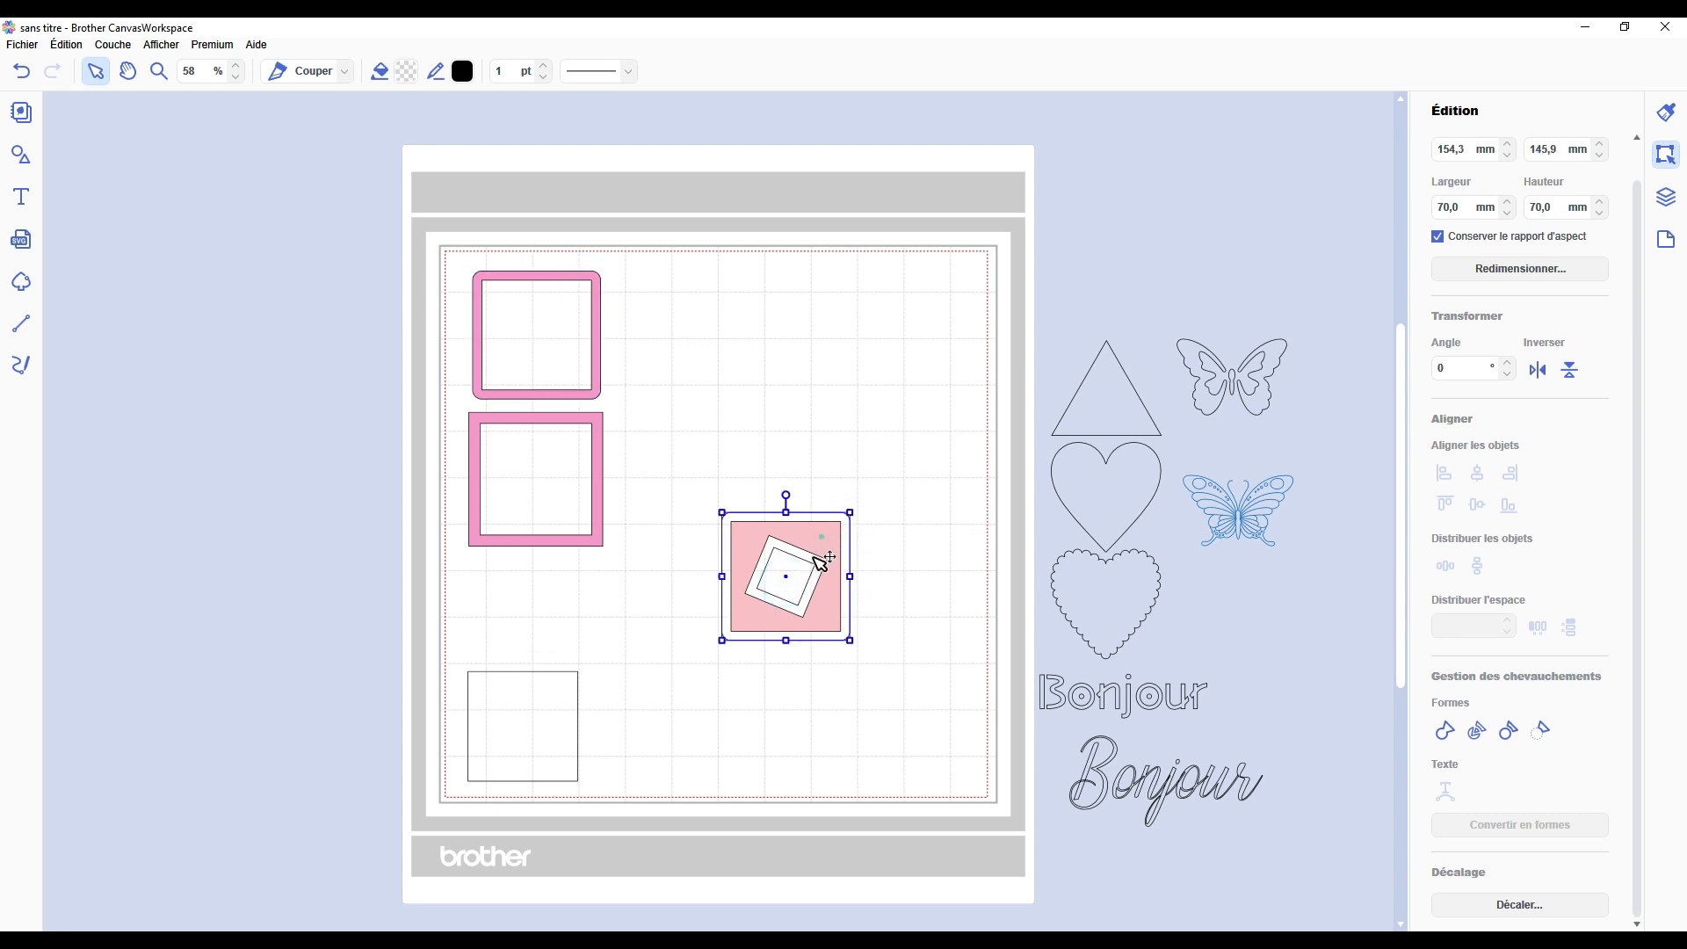
# Move the offset shapes above the light pink square and shift the light pink square slightly sideways.
pyautogui.moveTo(832, 549); pyautogui.dragTo(807, 692)
pyautogui.hotkey('ctrl', 'z')
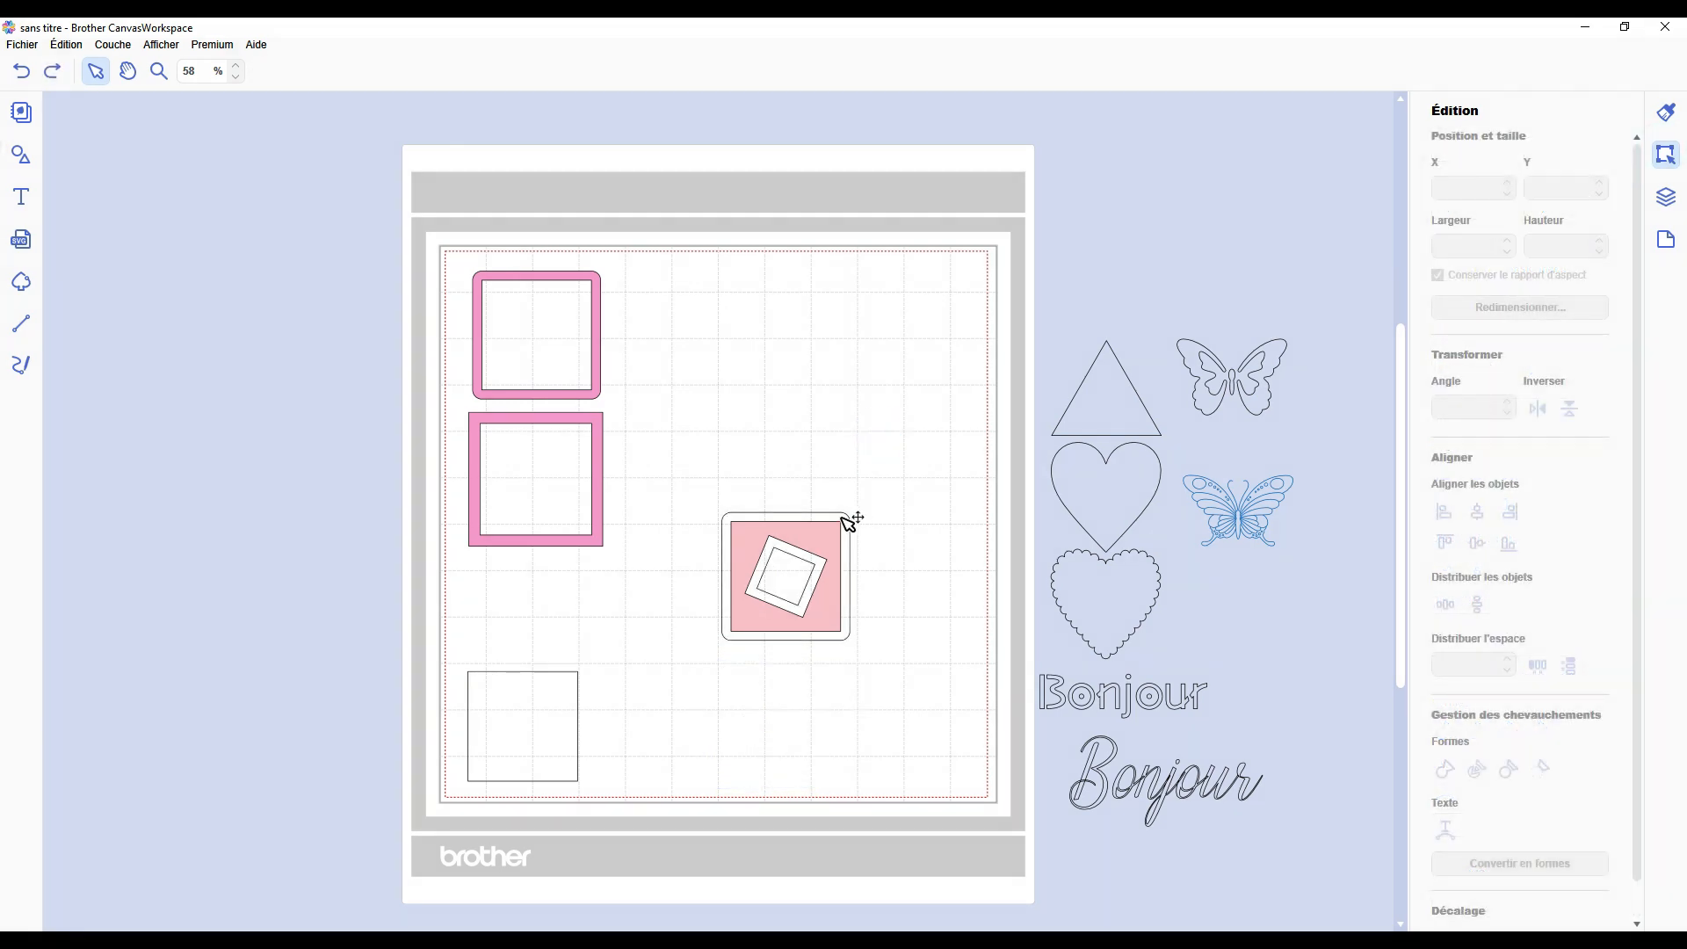
pyautogui.click(848, 520)
pyautogui.moveTo(848, 520); pyautogui.dragTo(854, 350)
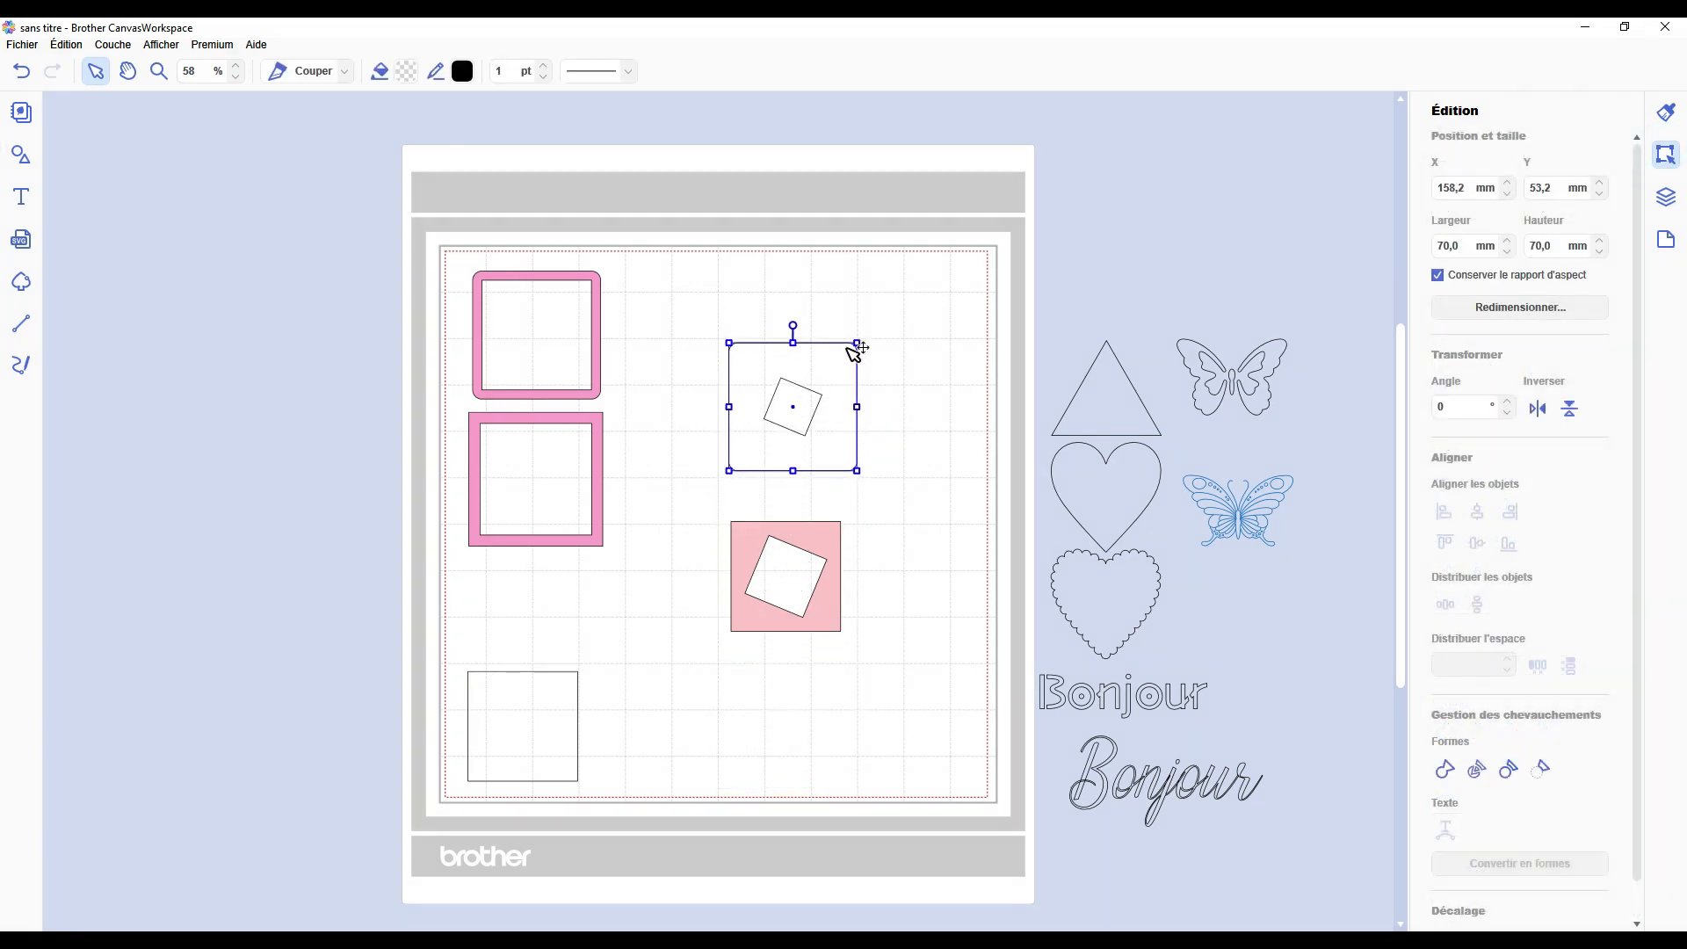
pyautogui.click(900, 388)
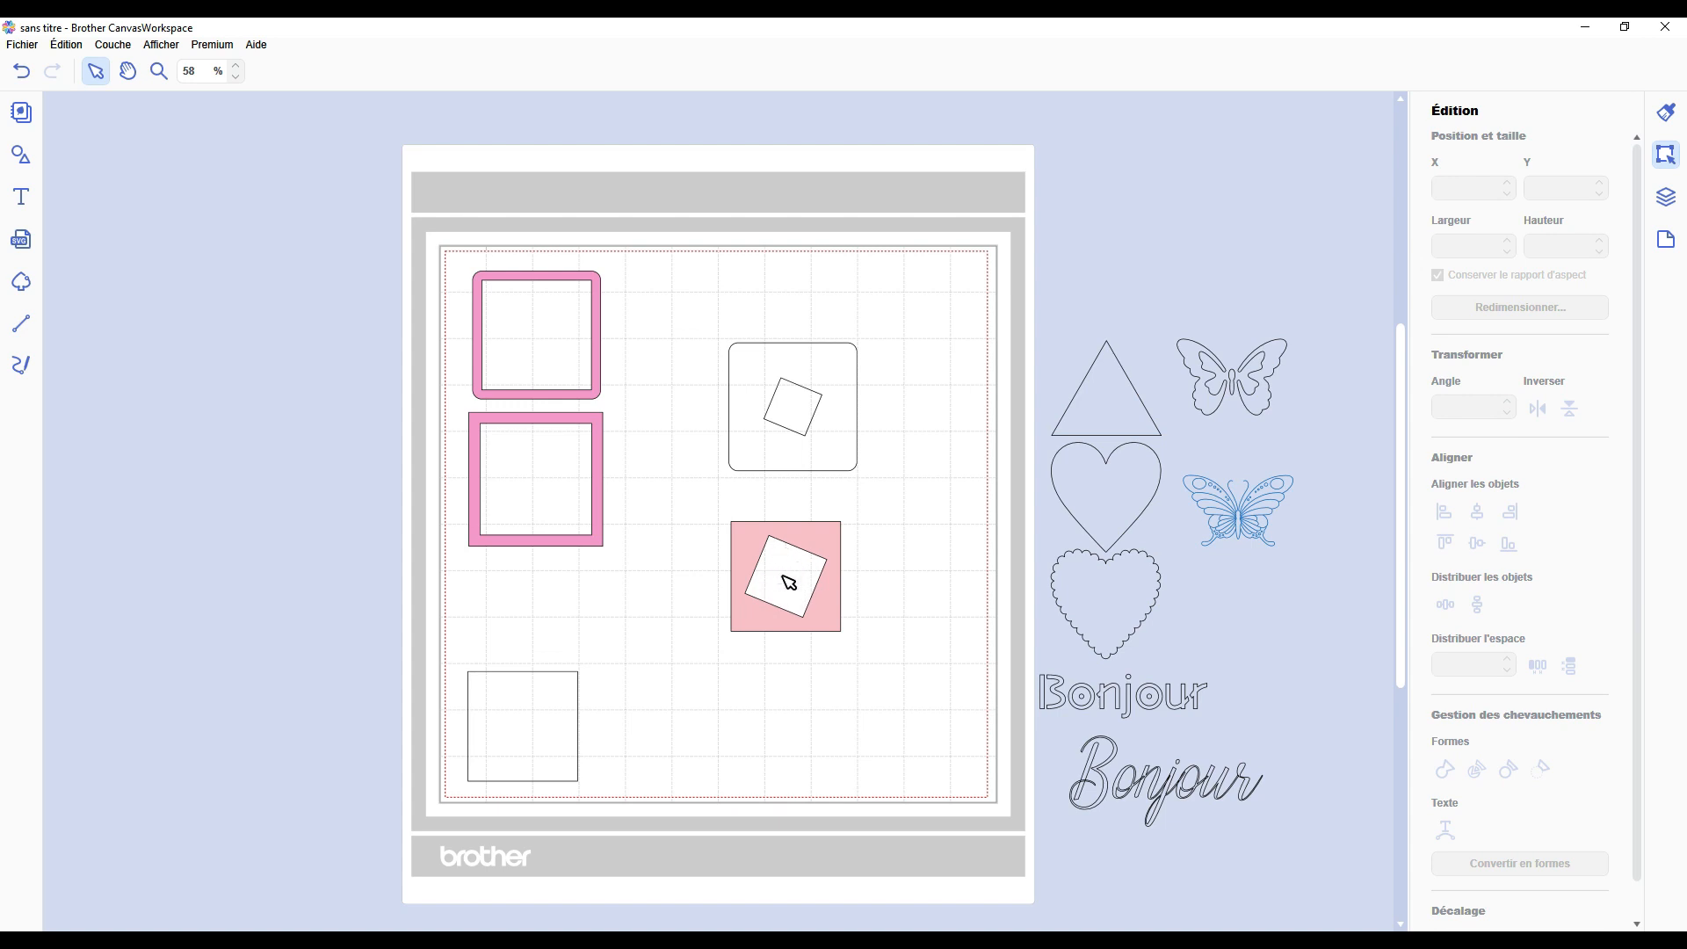
pyautogui.moveTo(817, 544)
pyautogui.mouseDown()
pyautogui.moveTo(870, 525)
pyautogui.moveTo(813, 544)
pyautogui.mouseUp()
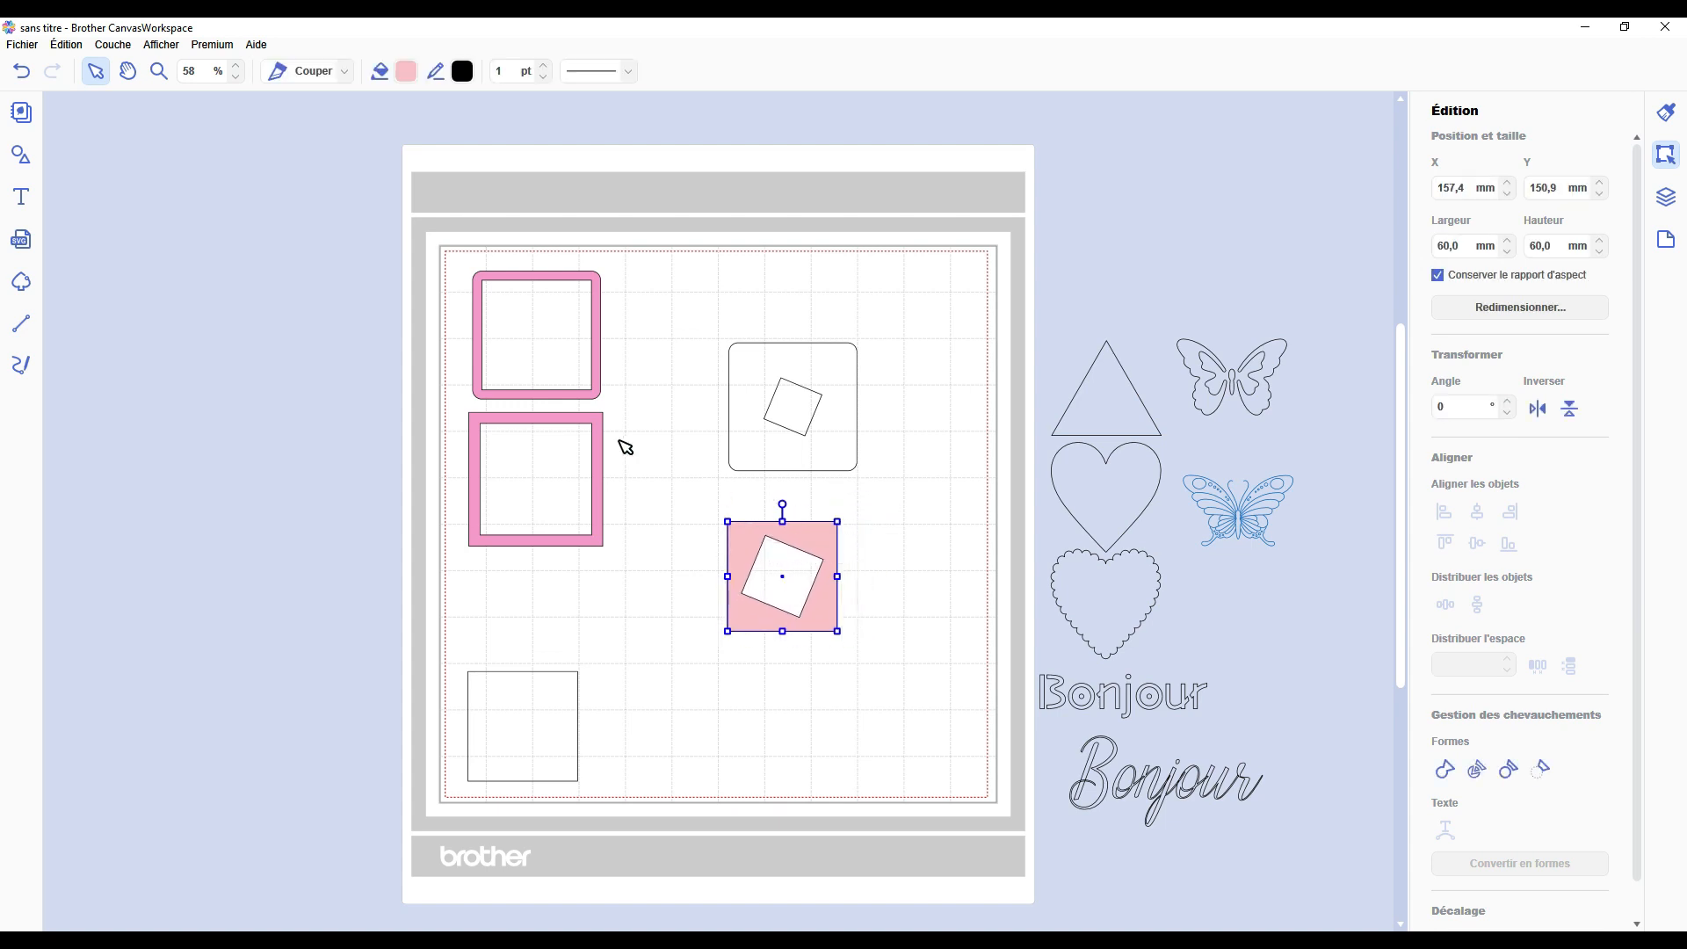
# Fill the offset shapes above the light pink square with light orange #FCE5BF.
pyautogui.click(822, 363)
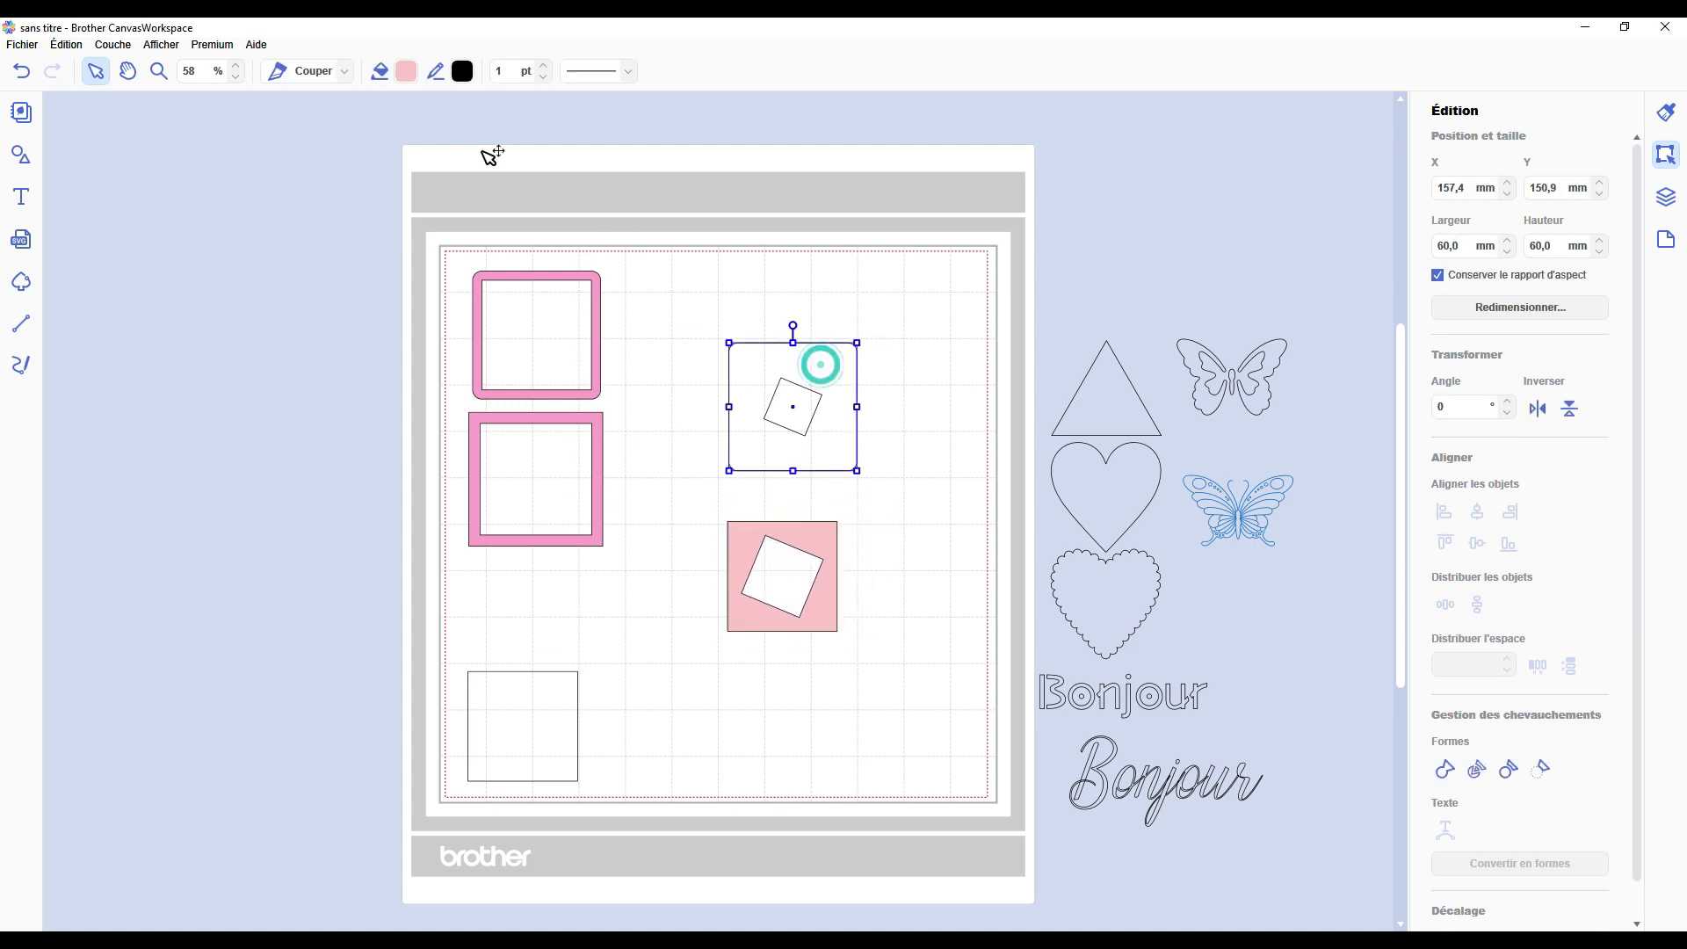
pyautogui.click(405, 70)
pyautogui.click(835, 377)
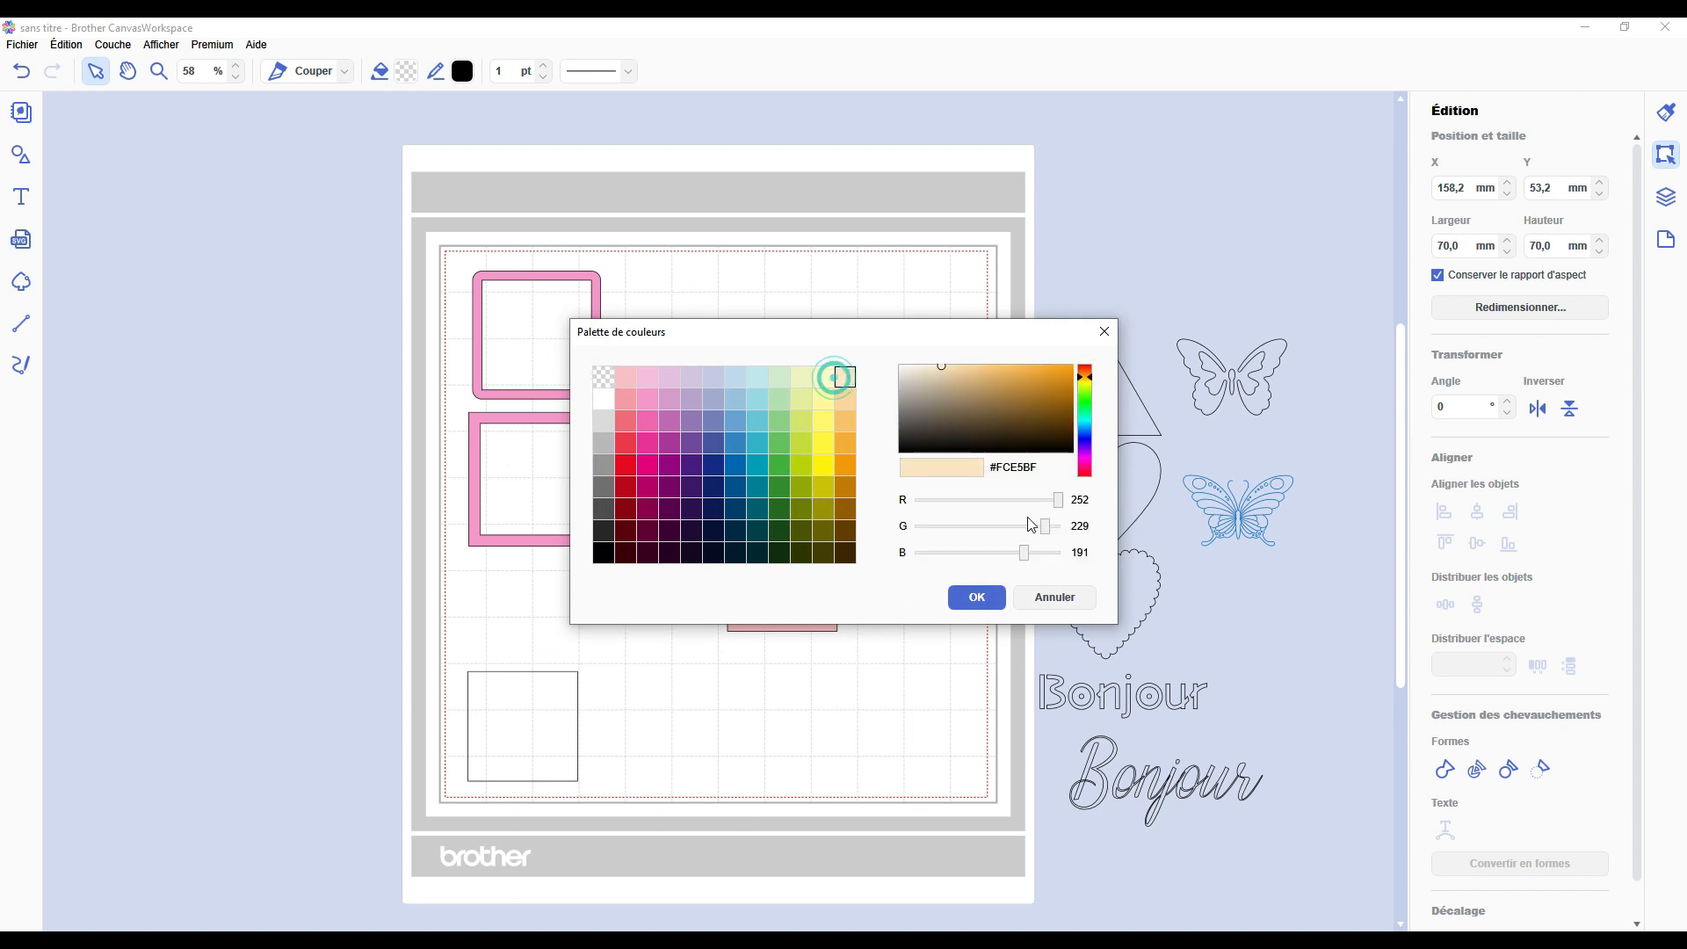
pyautogui.click(975, 595)
pyautogui.click(930, 480)
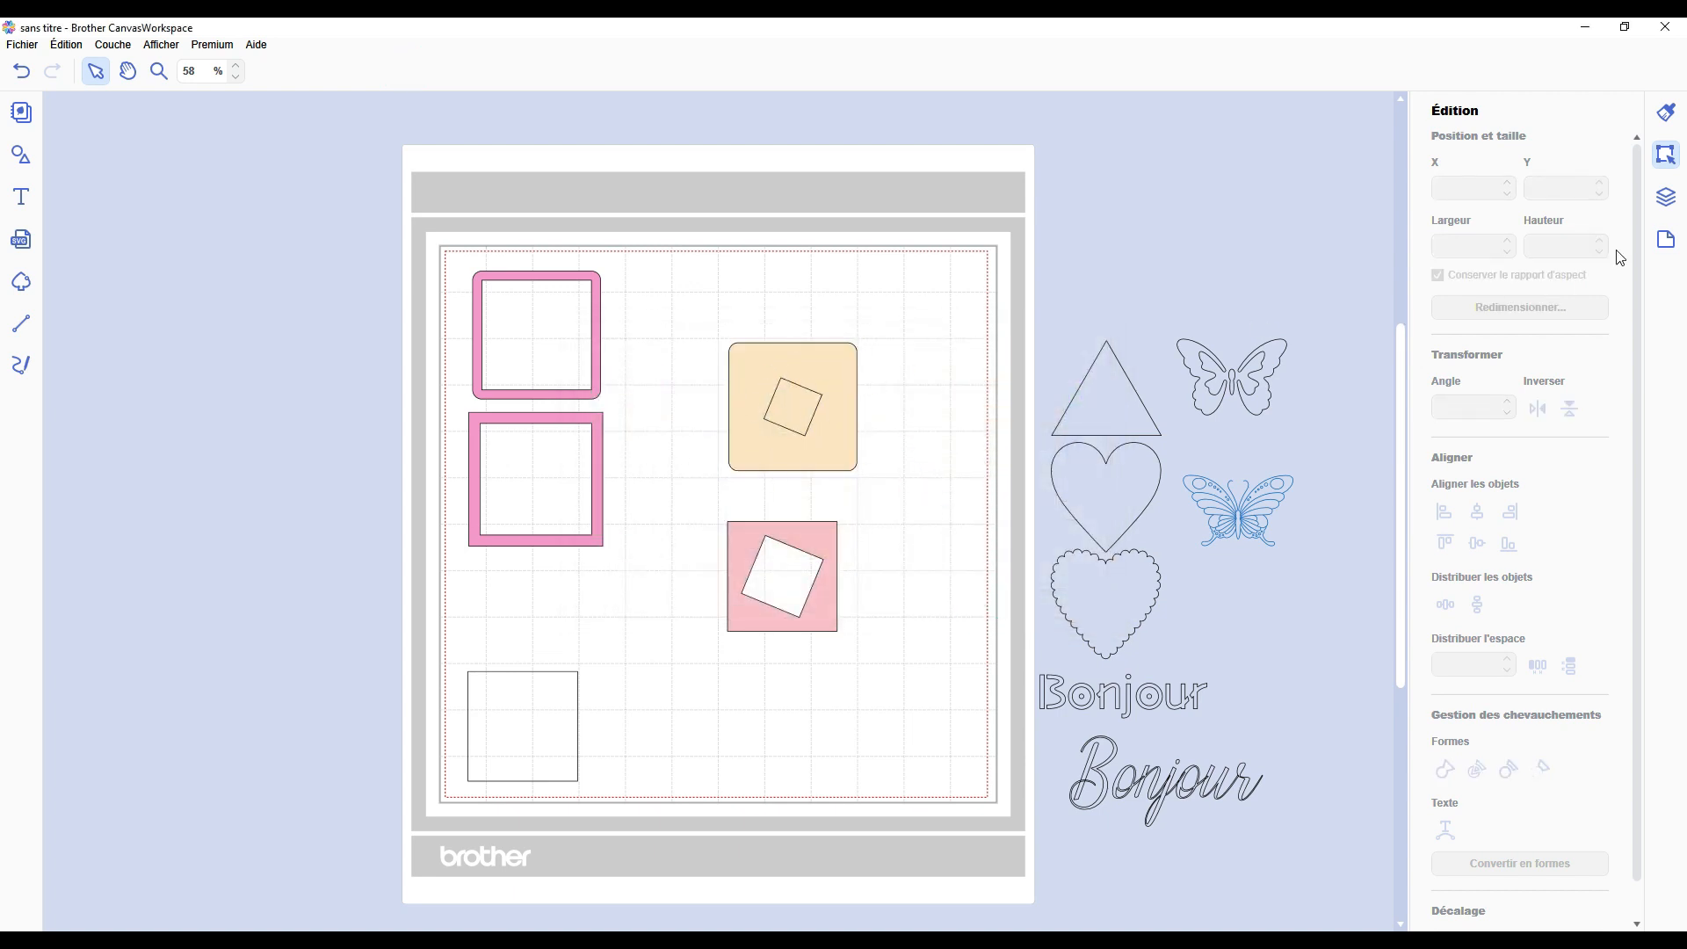
# Take the small tilted square's layer out of the light orange offset group.
pyautogui.click(1667, 197)
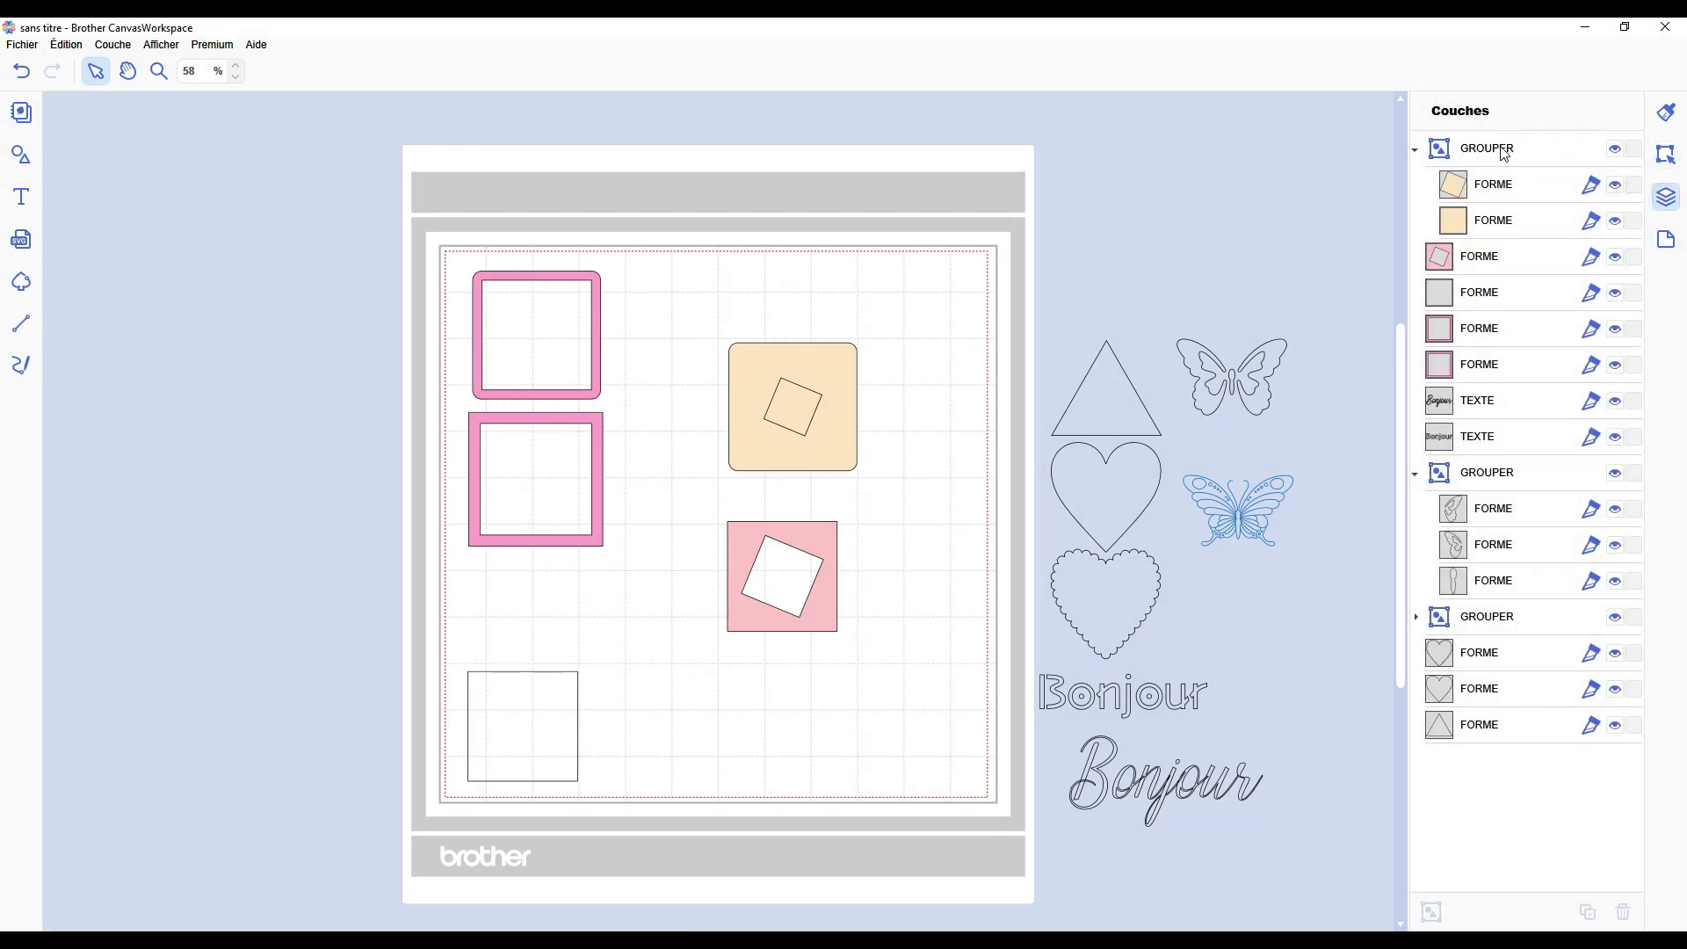
pyautogui.click(1503, 191)
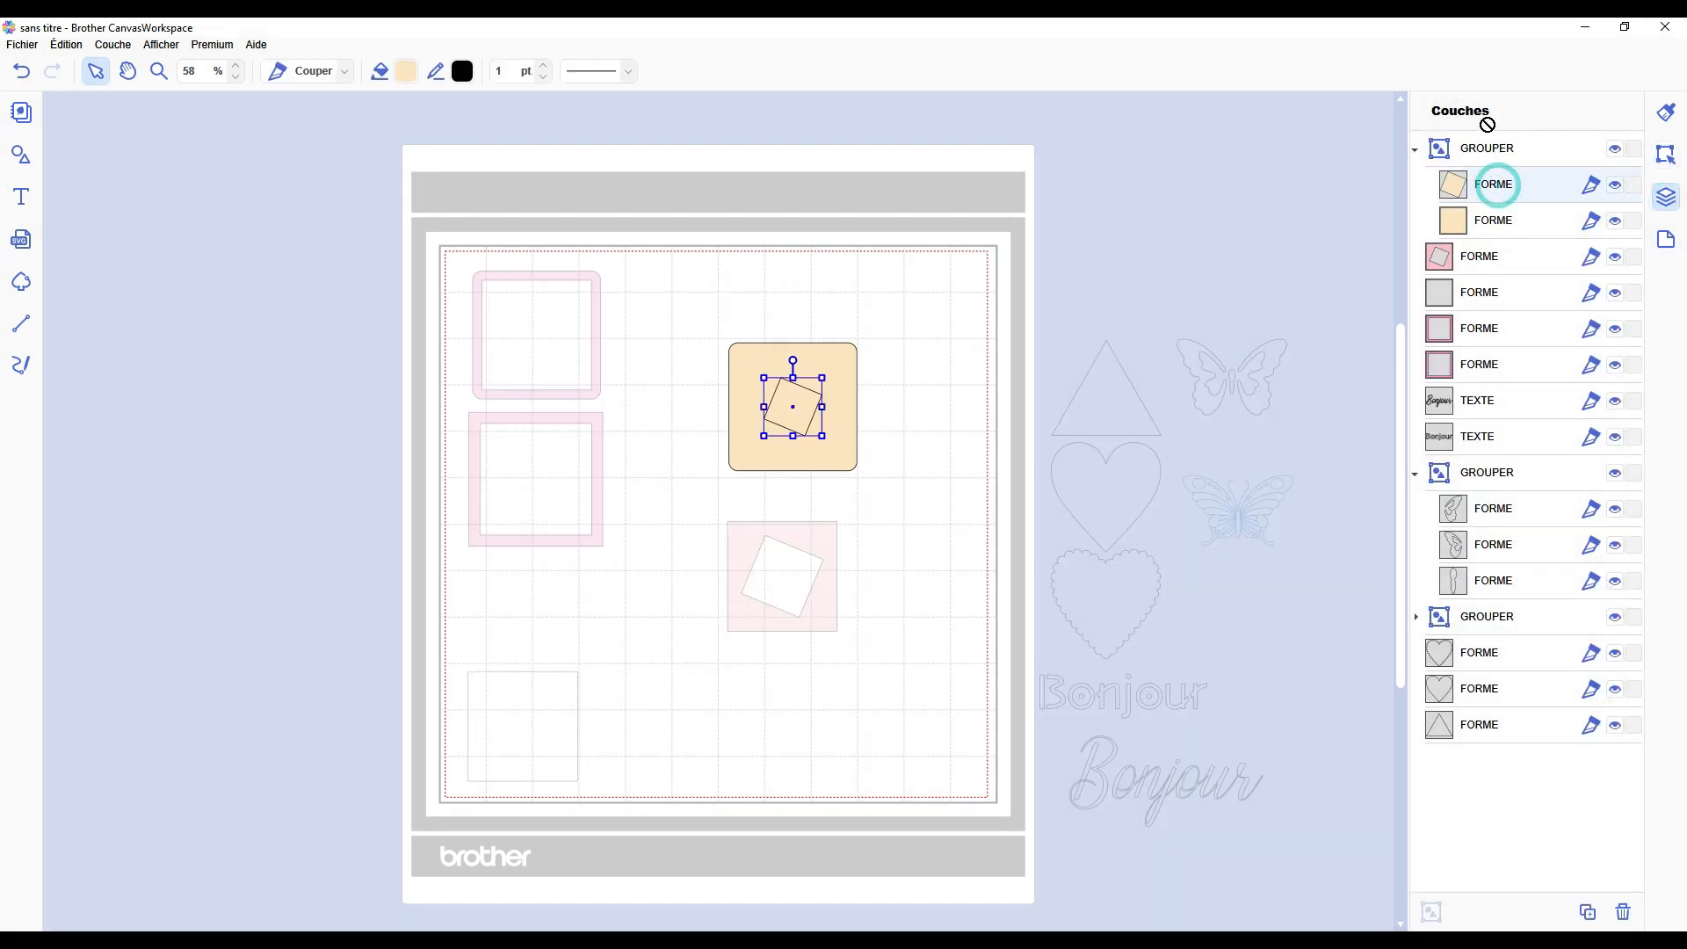
pyautogui.moveTo(1470, 166); pyautogui.dragTo(1470, 137)
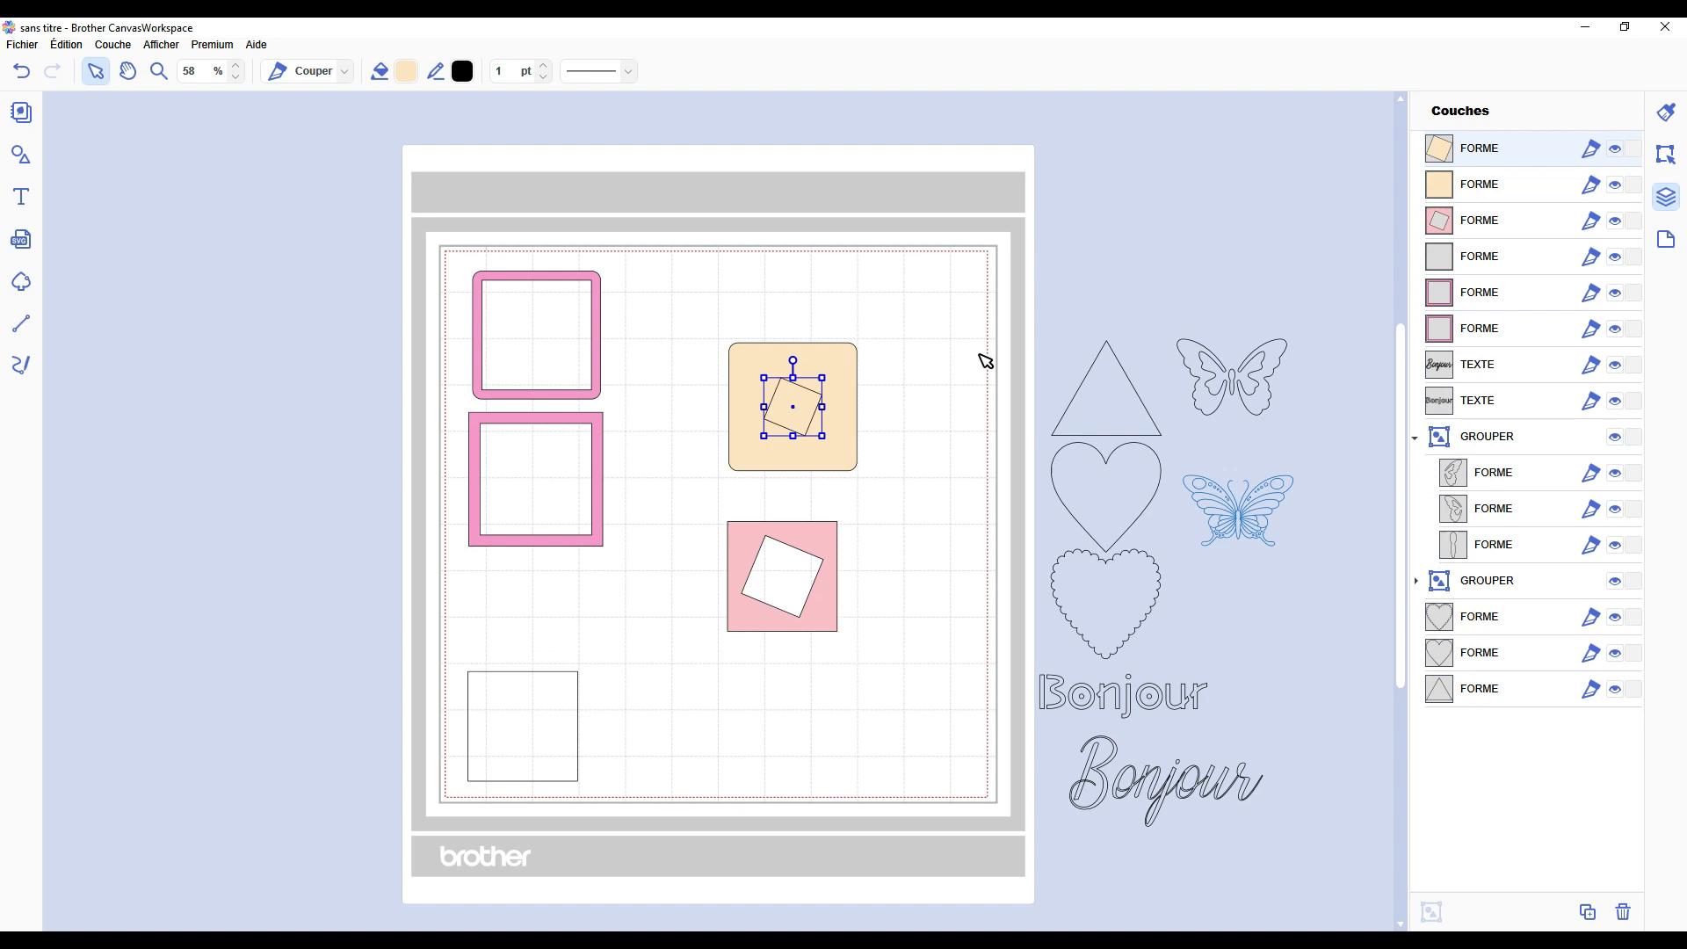
# Move the small tilted square beside the light orange rounded square and select each piece separately.
pyautogui.click(908, 362)
pyautogui.moveTo(793, 406); pyautogui.dragTo(917, 404)
pyautogui.click(936, 497)
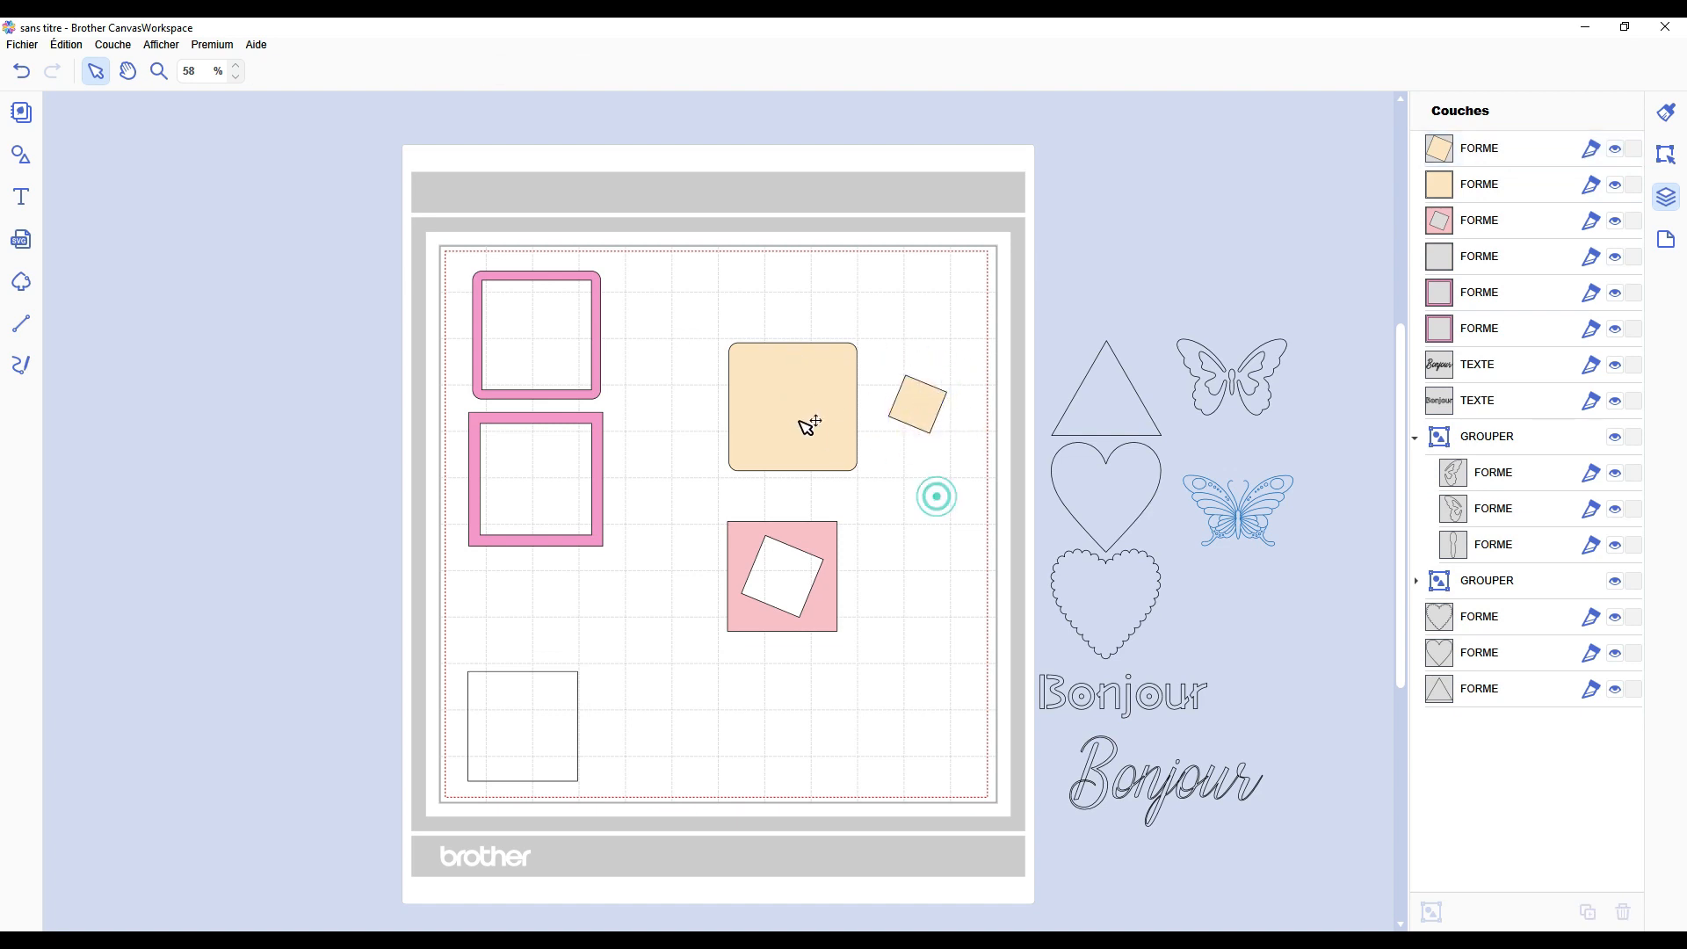
pyautogui.click(809, 425)
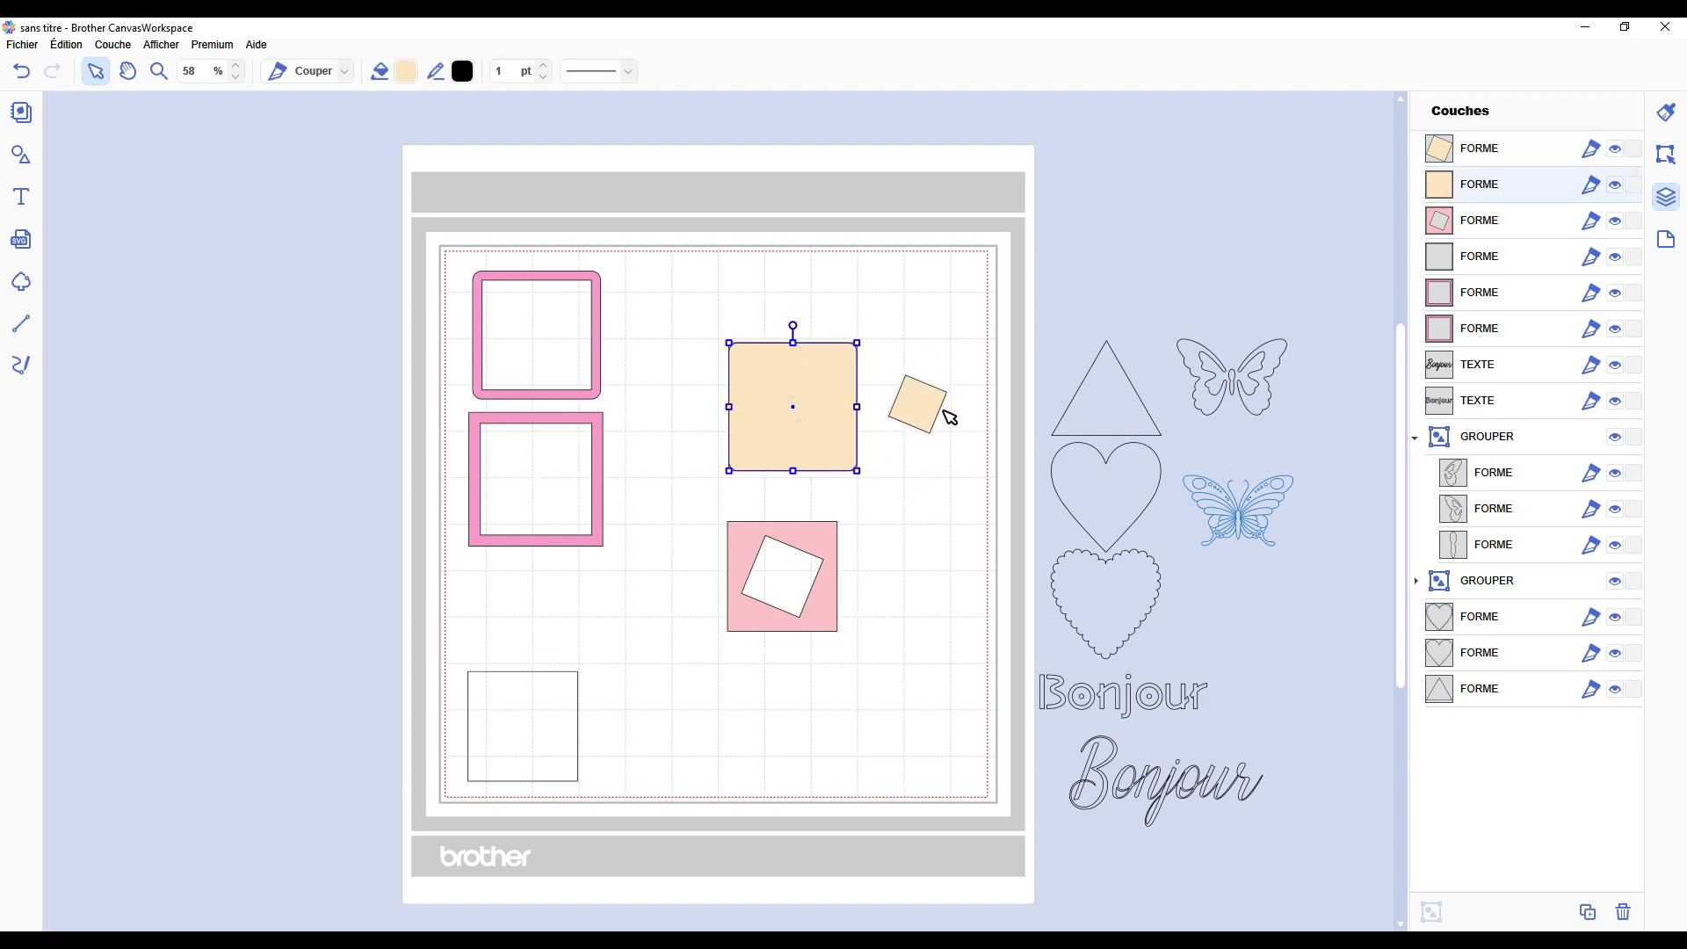
pyautogui.click(914, 397)
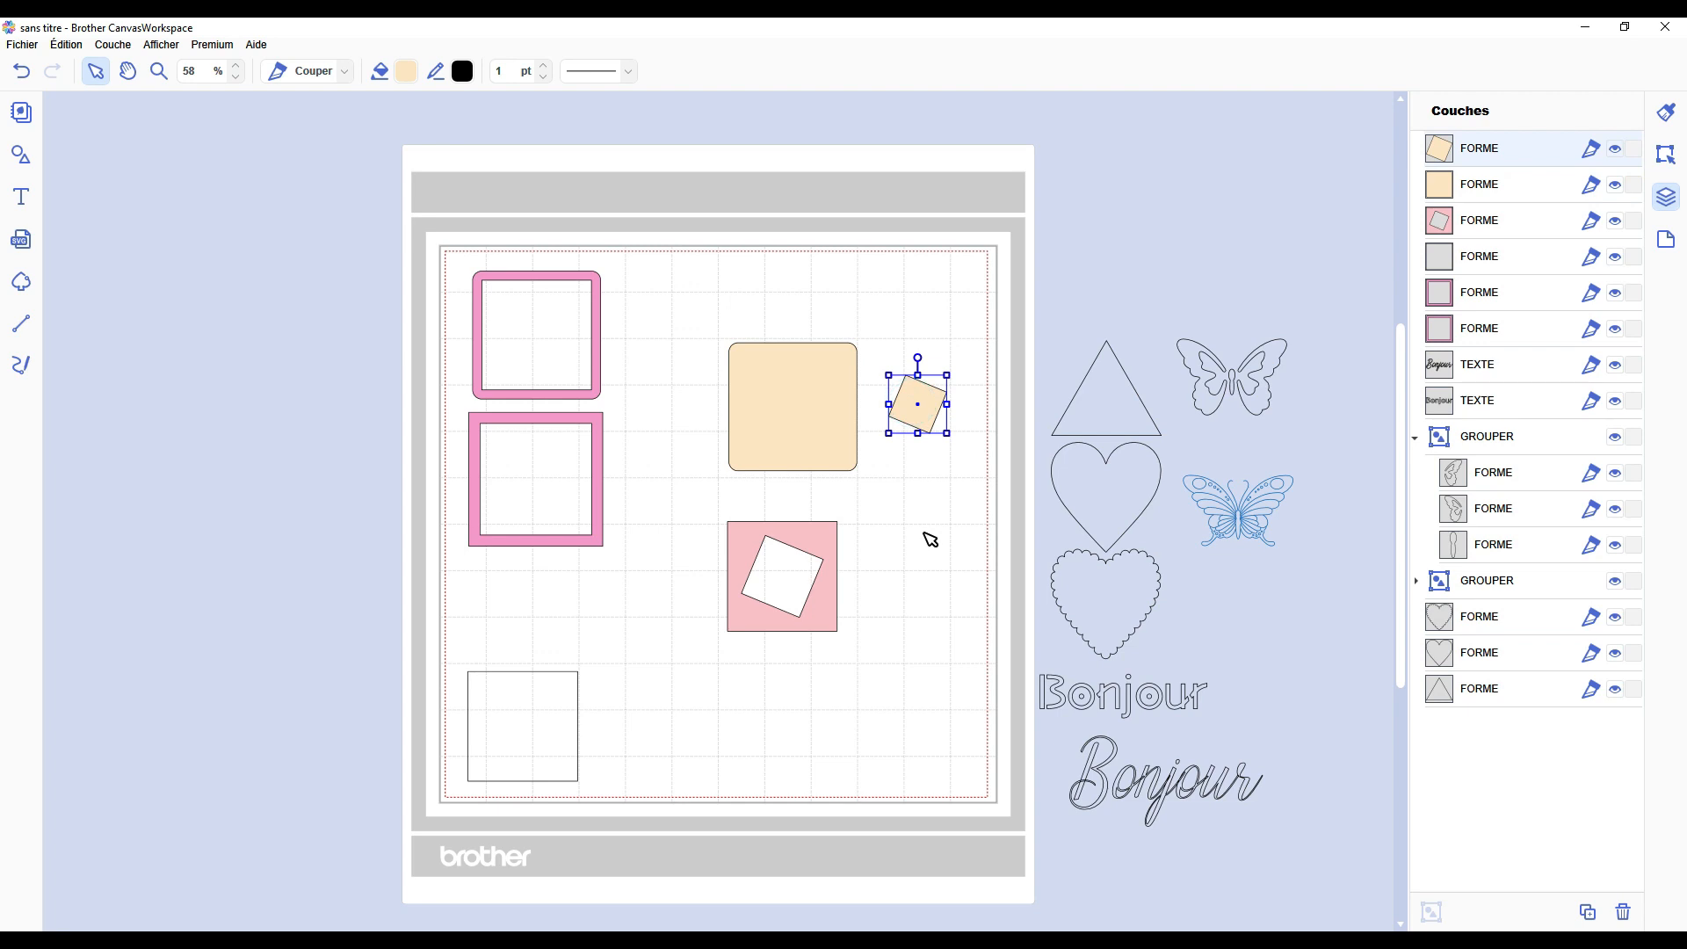
# Undo the move of the small tilted square out of the light orange rounded square.
pyautogui.hotkey('ctrl', 'z')
pyautogui.hotkey('ctrl', 'z')
pyautogui.hotkey('ctrl', 'z')
pyautogui.hotkey('ctrl', 'z')
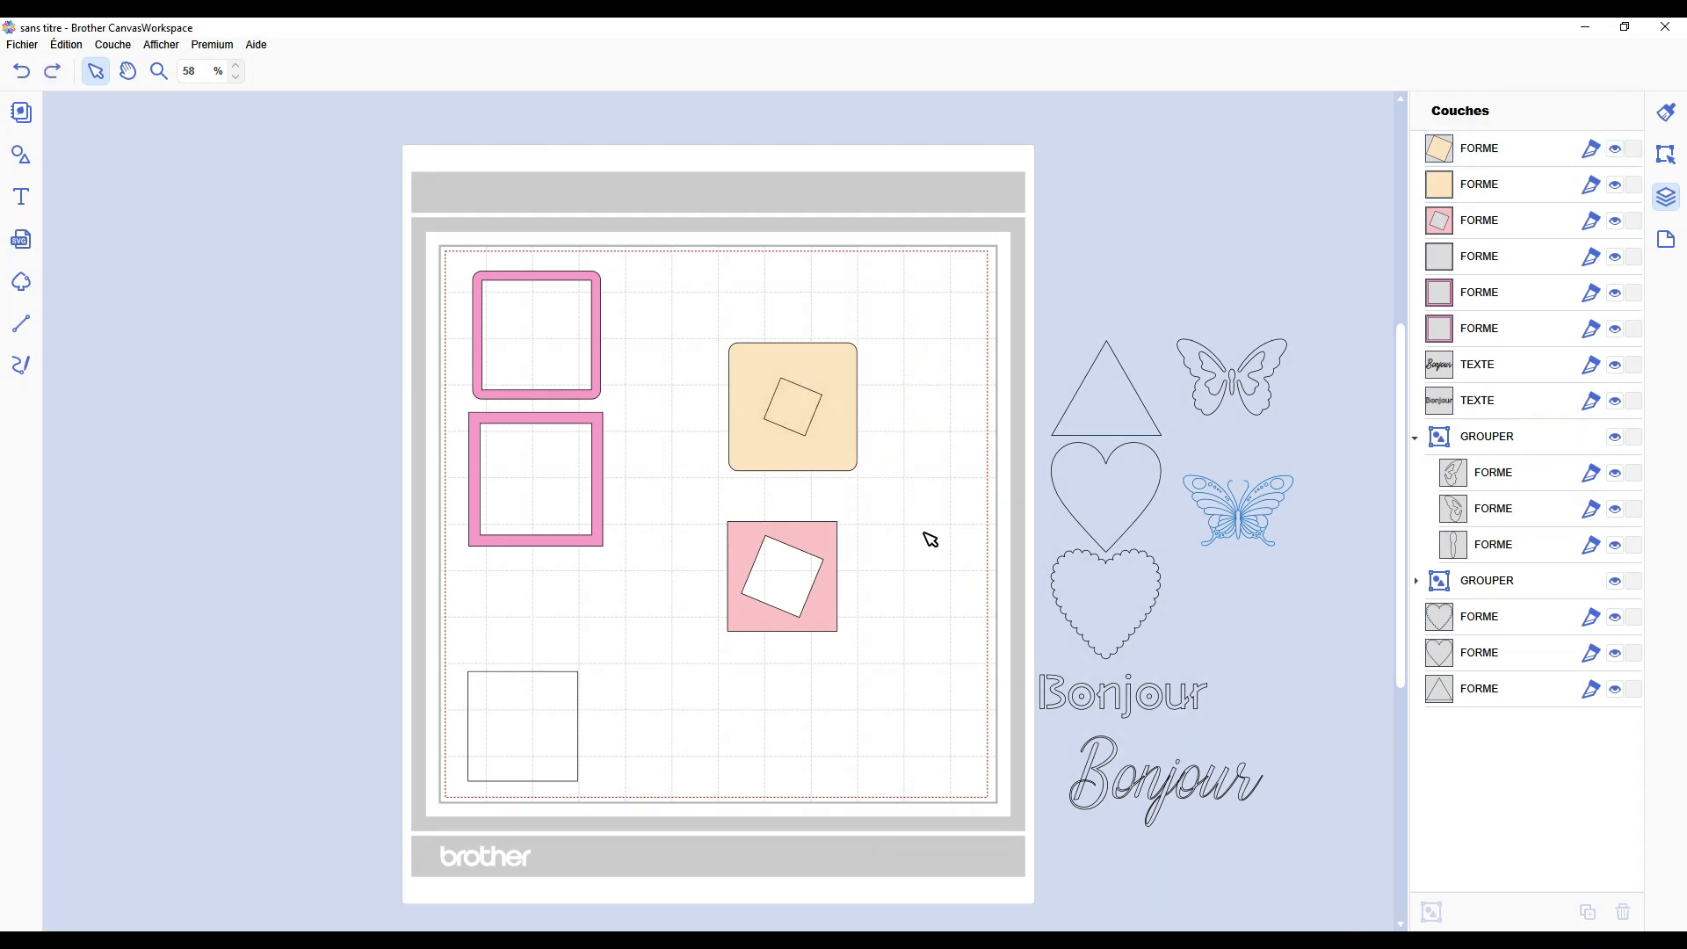
pyautogui.hotkey('ctrl', 'y')
pyautogui.hotkey('ctrl', 'y')
pyautogui.hotkey('ctrl', 'y')
pyautogui.hotkey('ctrl', 'y')
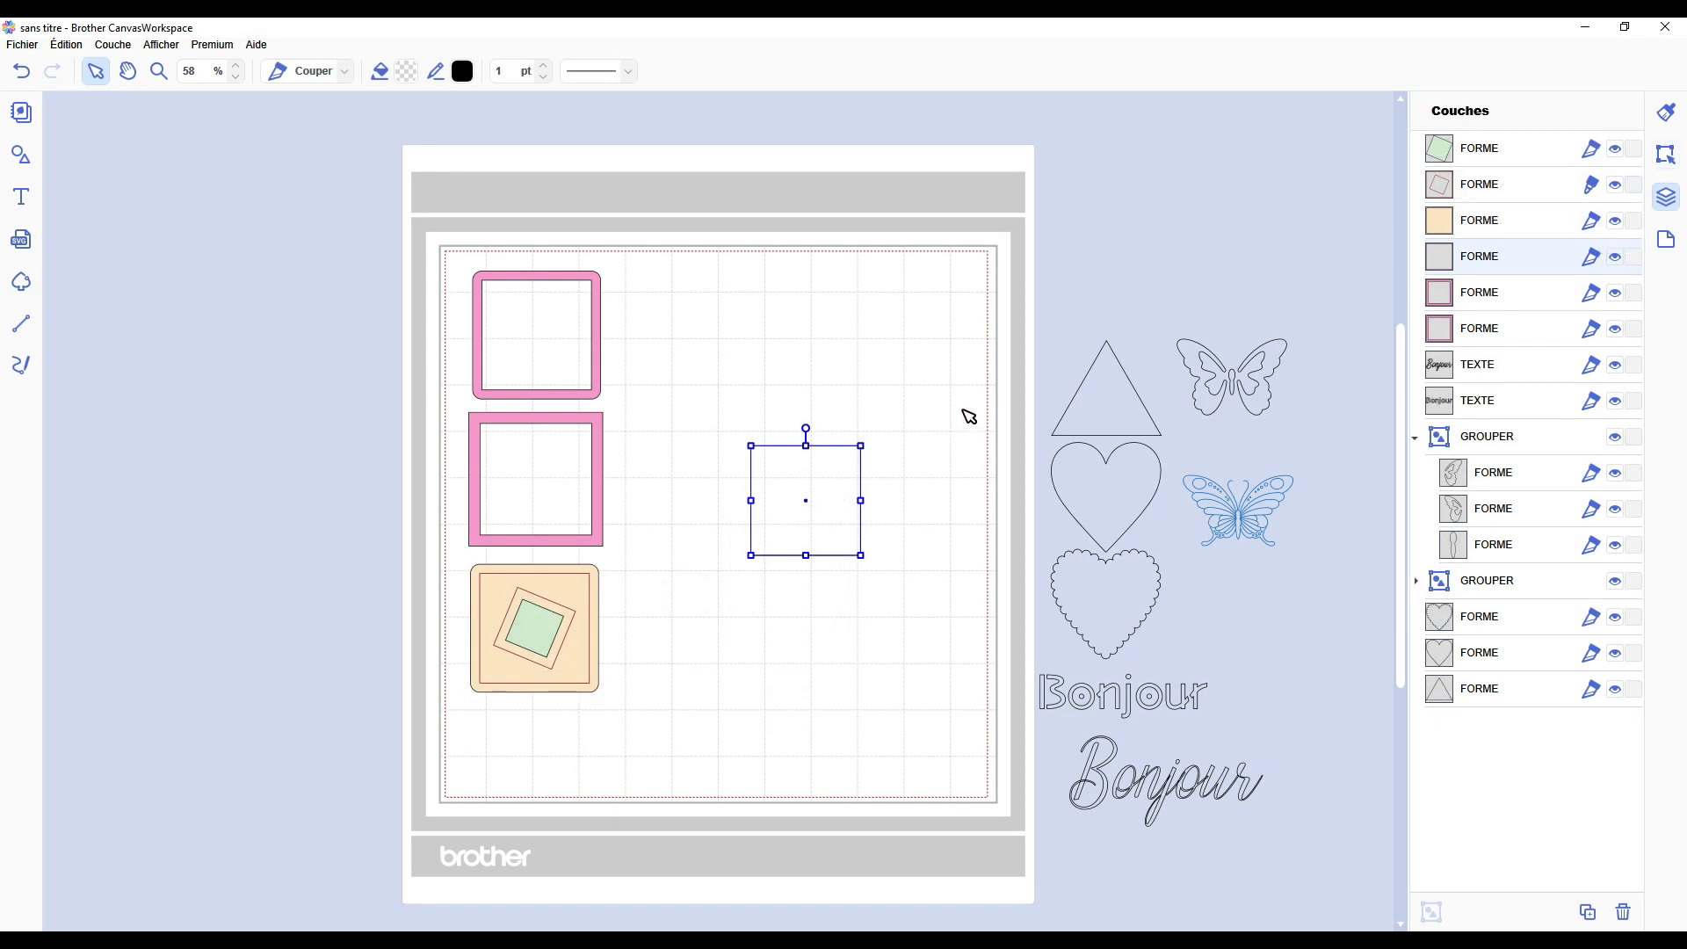
# Paste a copy of the plain square, park one square above the cutting area and select the other one.
pyautogui.hotkey('ctrl', 'v')
pyautogui.moveTo(819, 515); pyautogui.dragTo(789, 193)
pyautogui.click(849, 496)
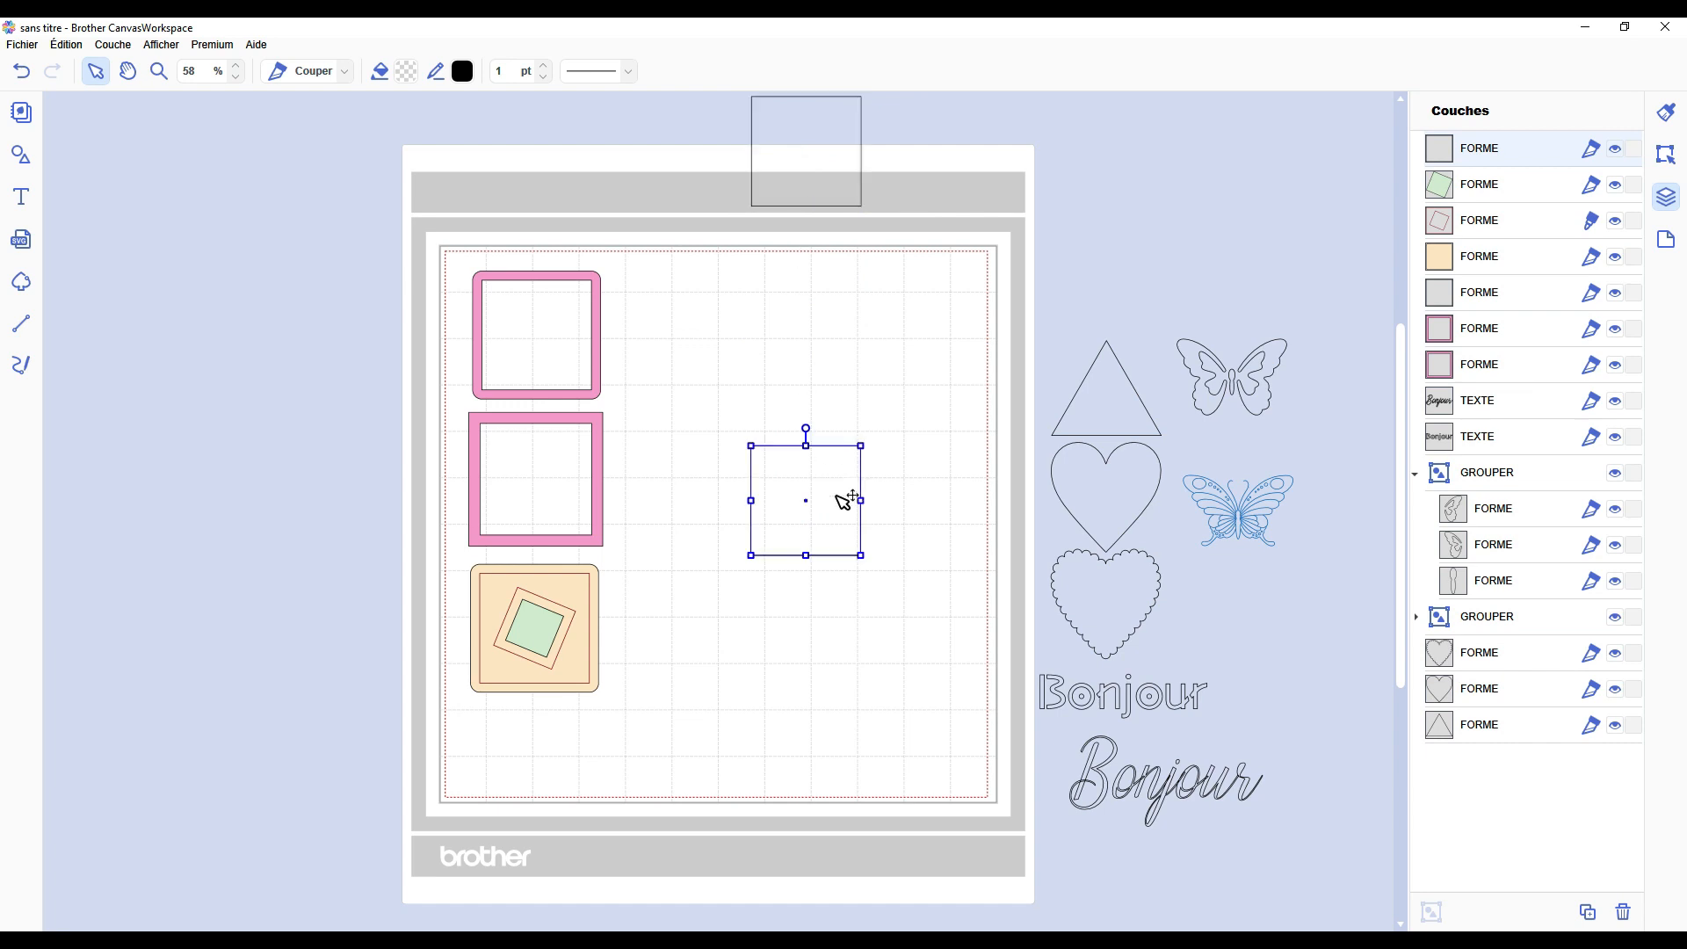
# Offset the plain square on the mat outward by 5 mm with Biseau corners and the outer-contour-only option on.
pyautogui.click(1666, 154)
pyautogui.scroll(-1, 1536, 779)
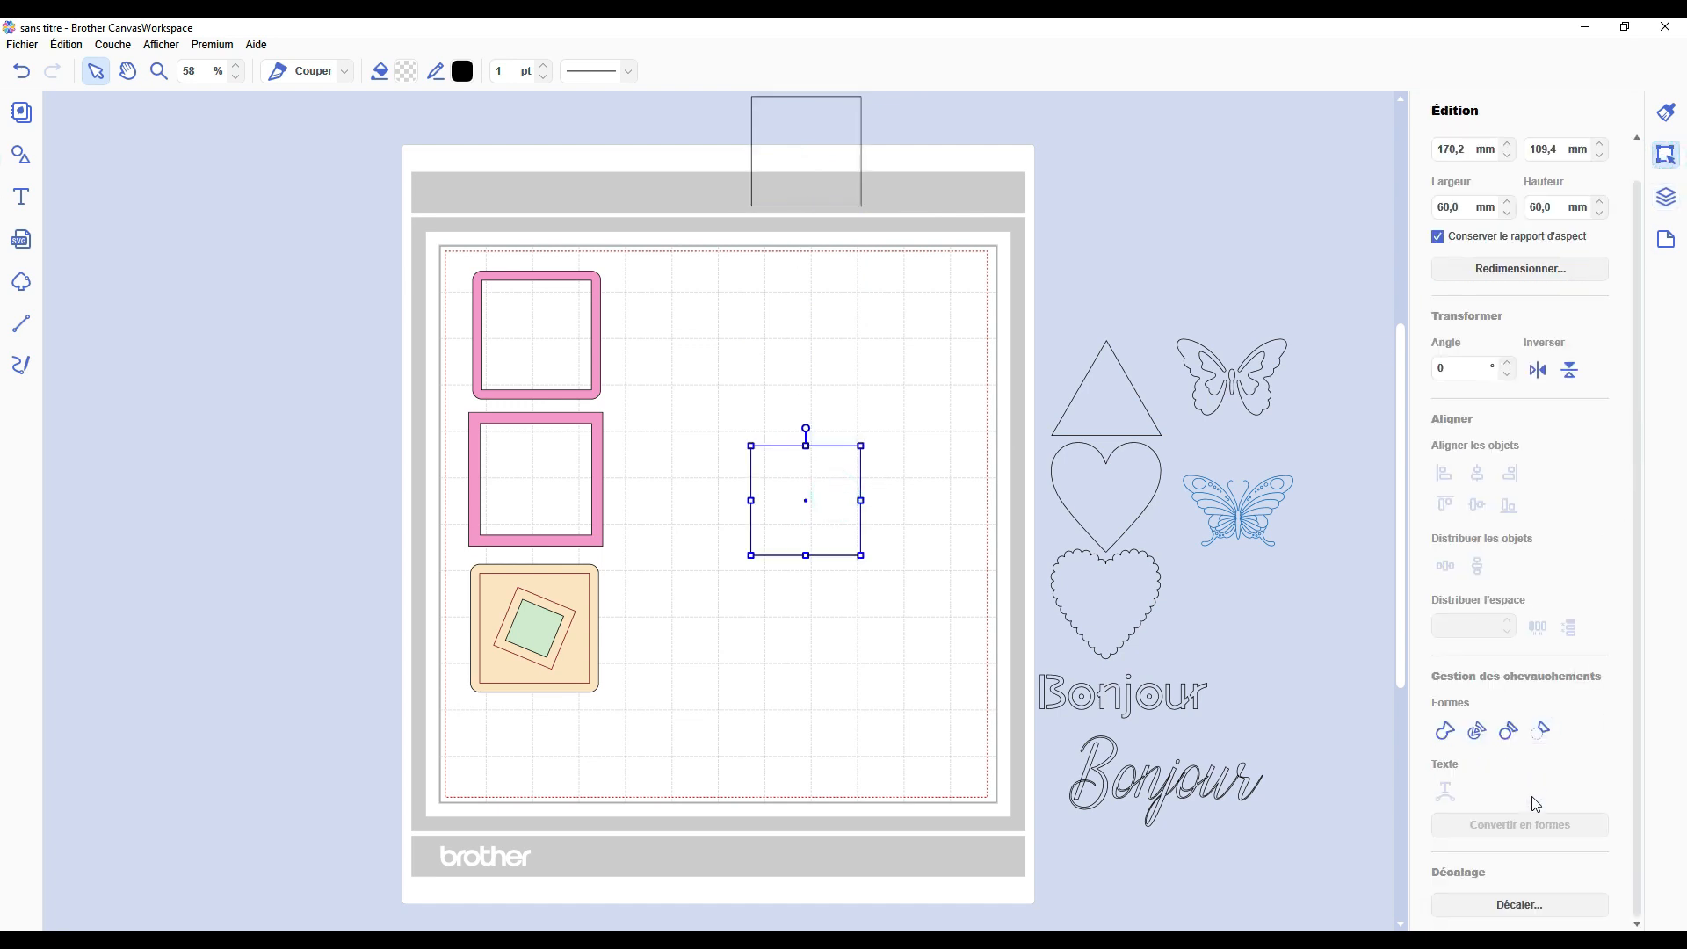
pyautogui.click(1533, 913)
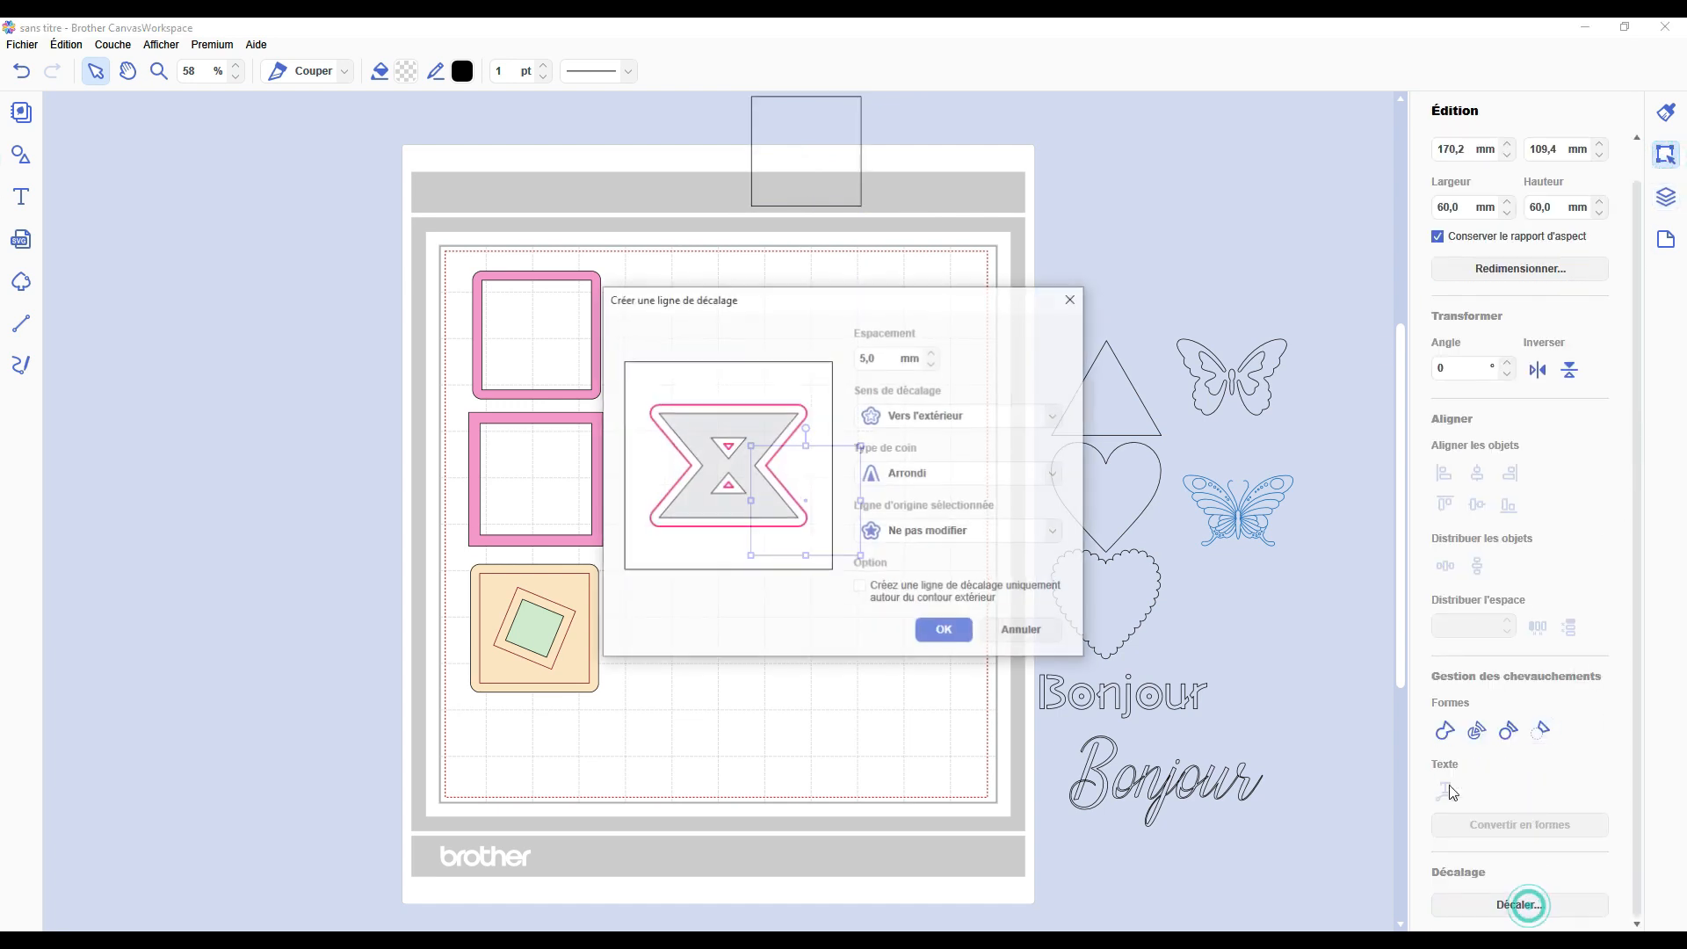
pyautogui.click(908, 422)
pyautogui.click(915, 443)
pyautogui.click(920, 475)
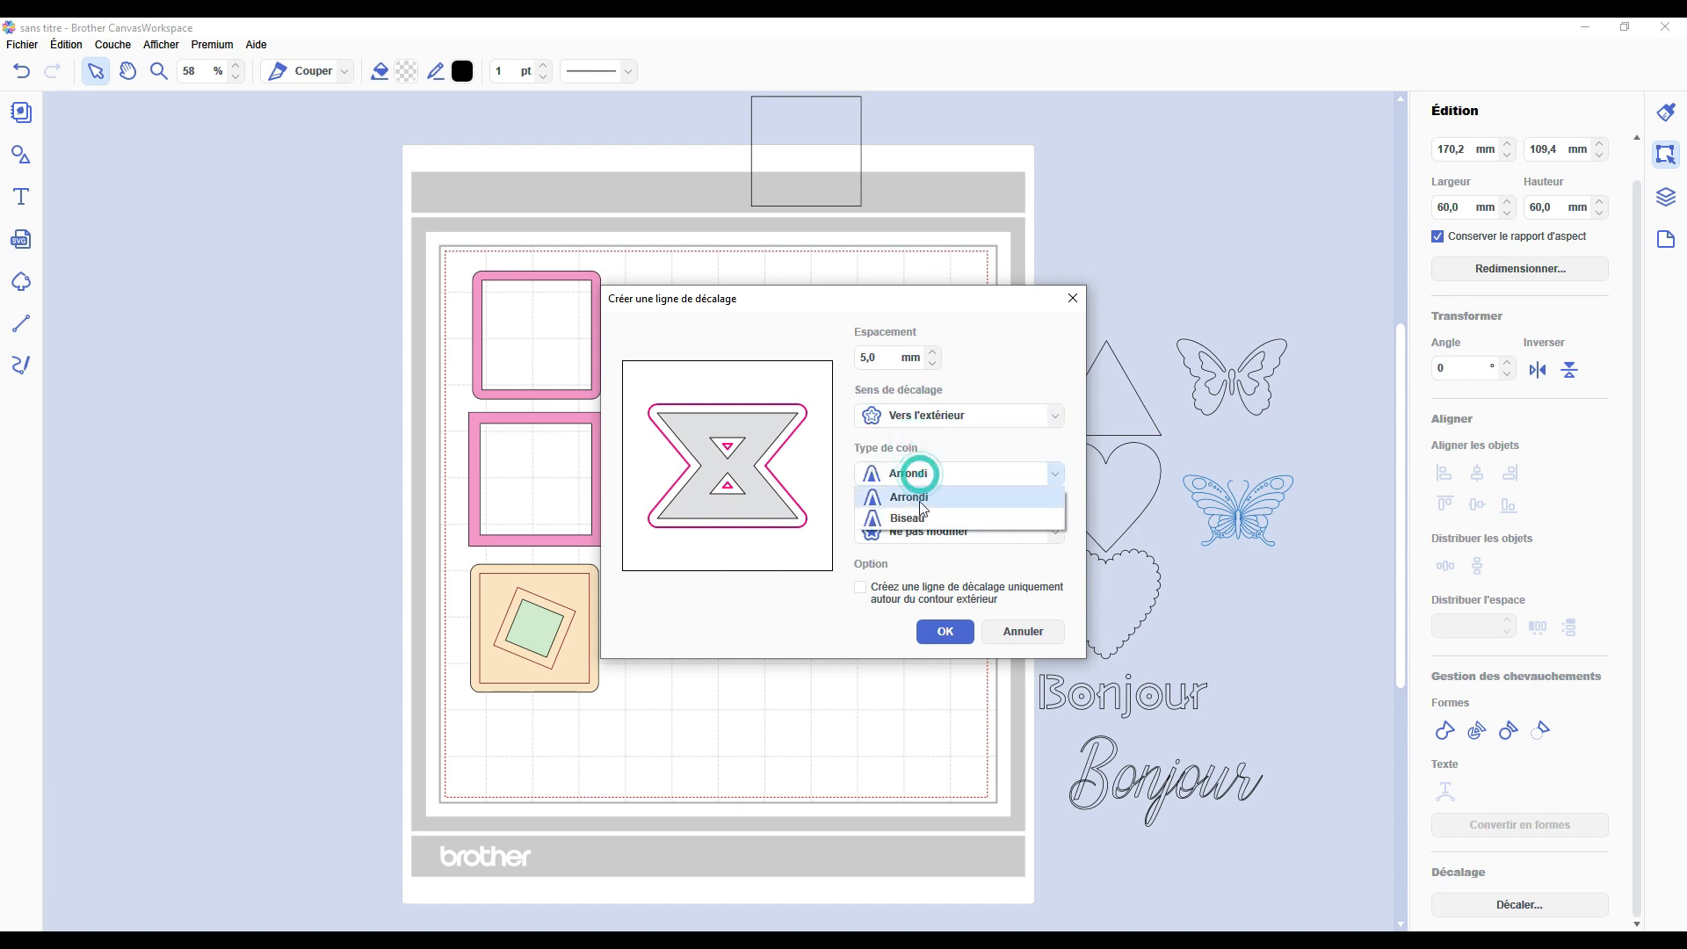
pyautogui.click(921, 519)
pyautogui.click(863, 589)
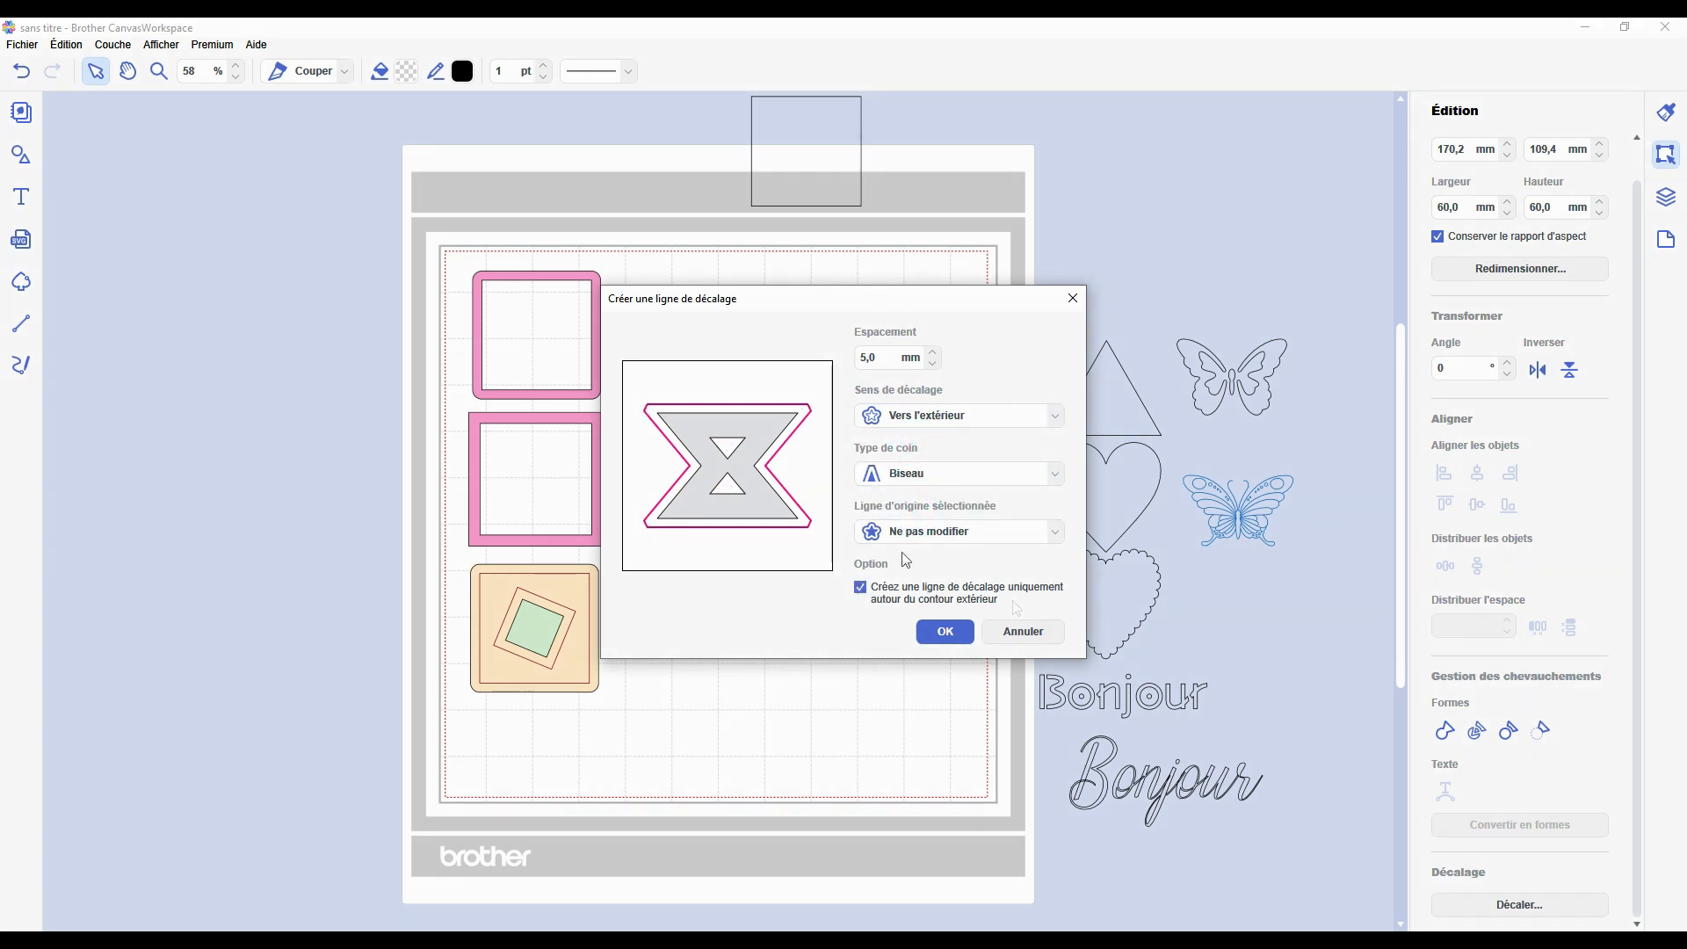
pyautogui.click(943, 631)
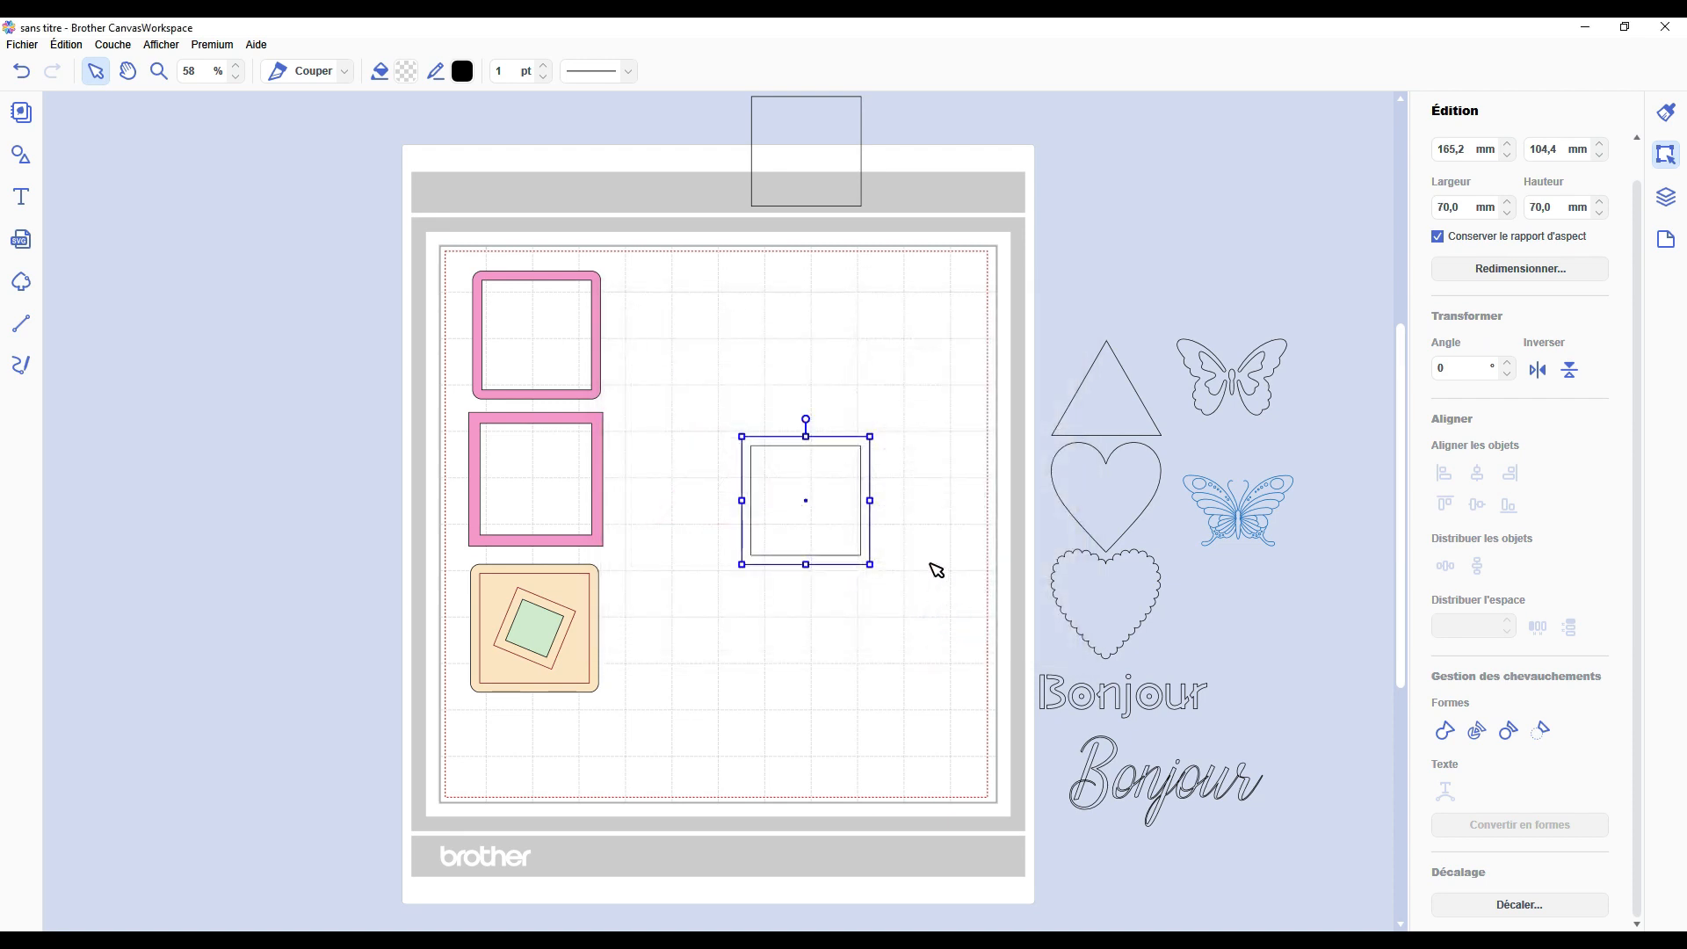
# Turn the square and its Biseau offset into a light pink frame and move it toward the column of finished shapes.
pyautogui.click(932, 527)
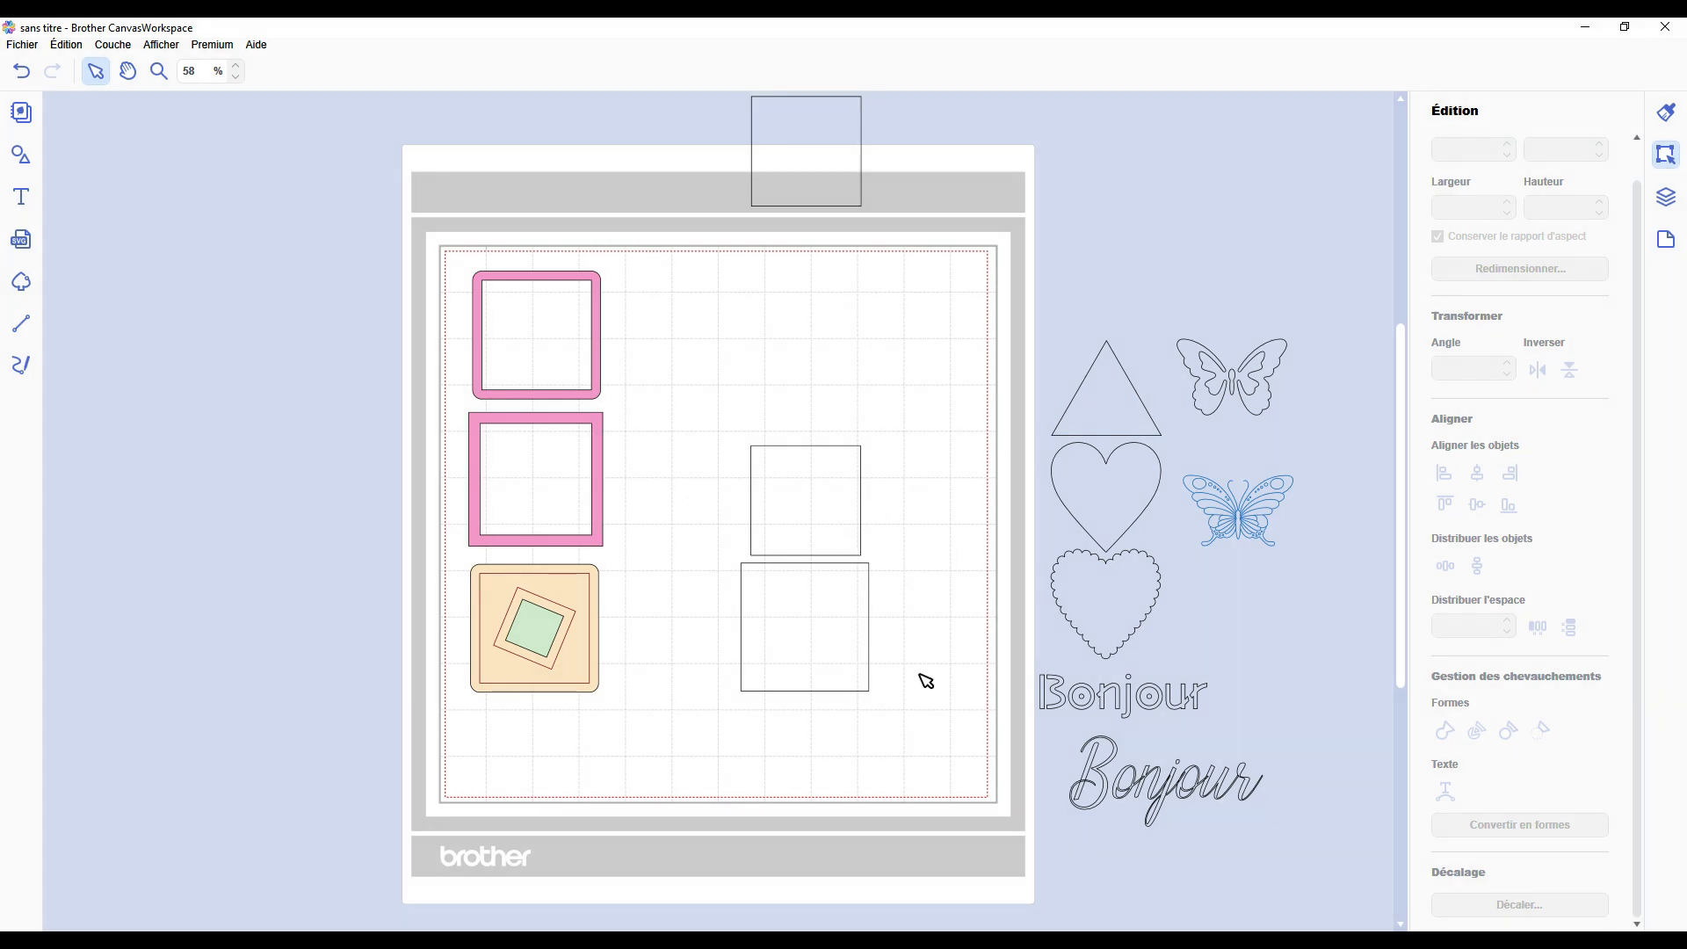
pyautogui.moveTo(940, 672); pyautogui.dragTo(742, 577)
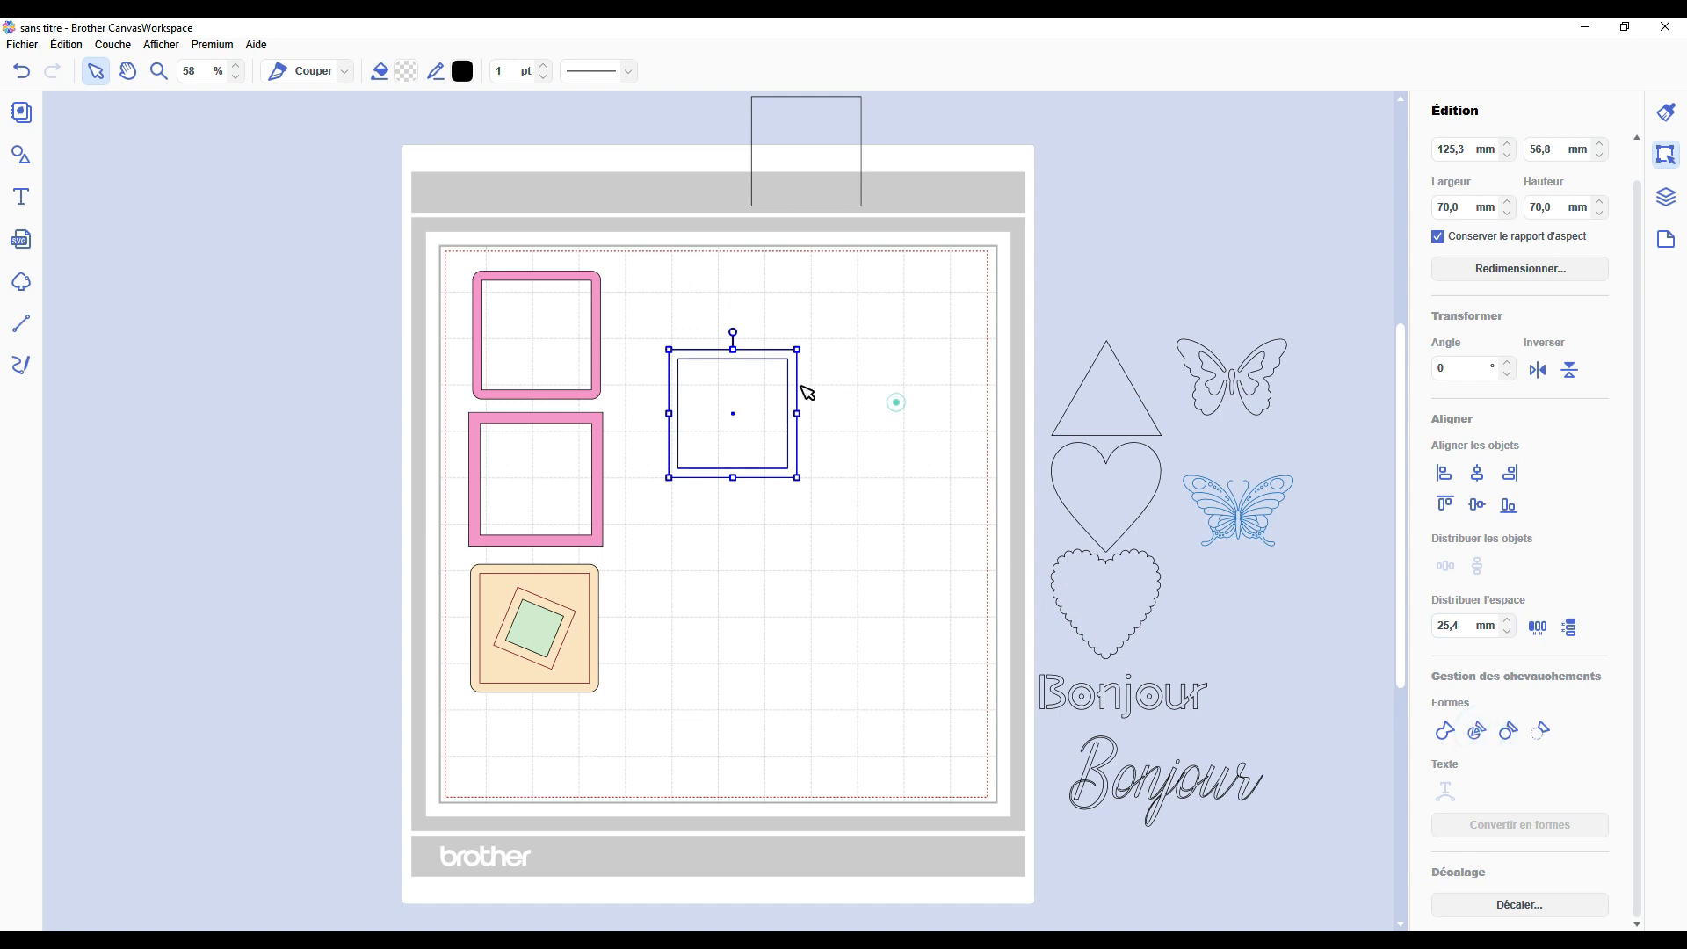
pyautogui.click(894, 400)
pyautogui.moveTo(799, 367); pyautogui.dragTo(767, 426)
# Move the three stacked shapes down the mat and place the light pink frame beside the uppermost one.
pyautogui.moveTo(572, 751); pyautogui.dragTo(510, 355)
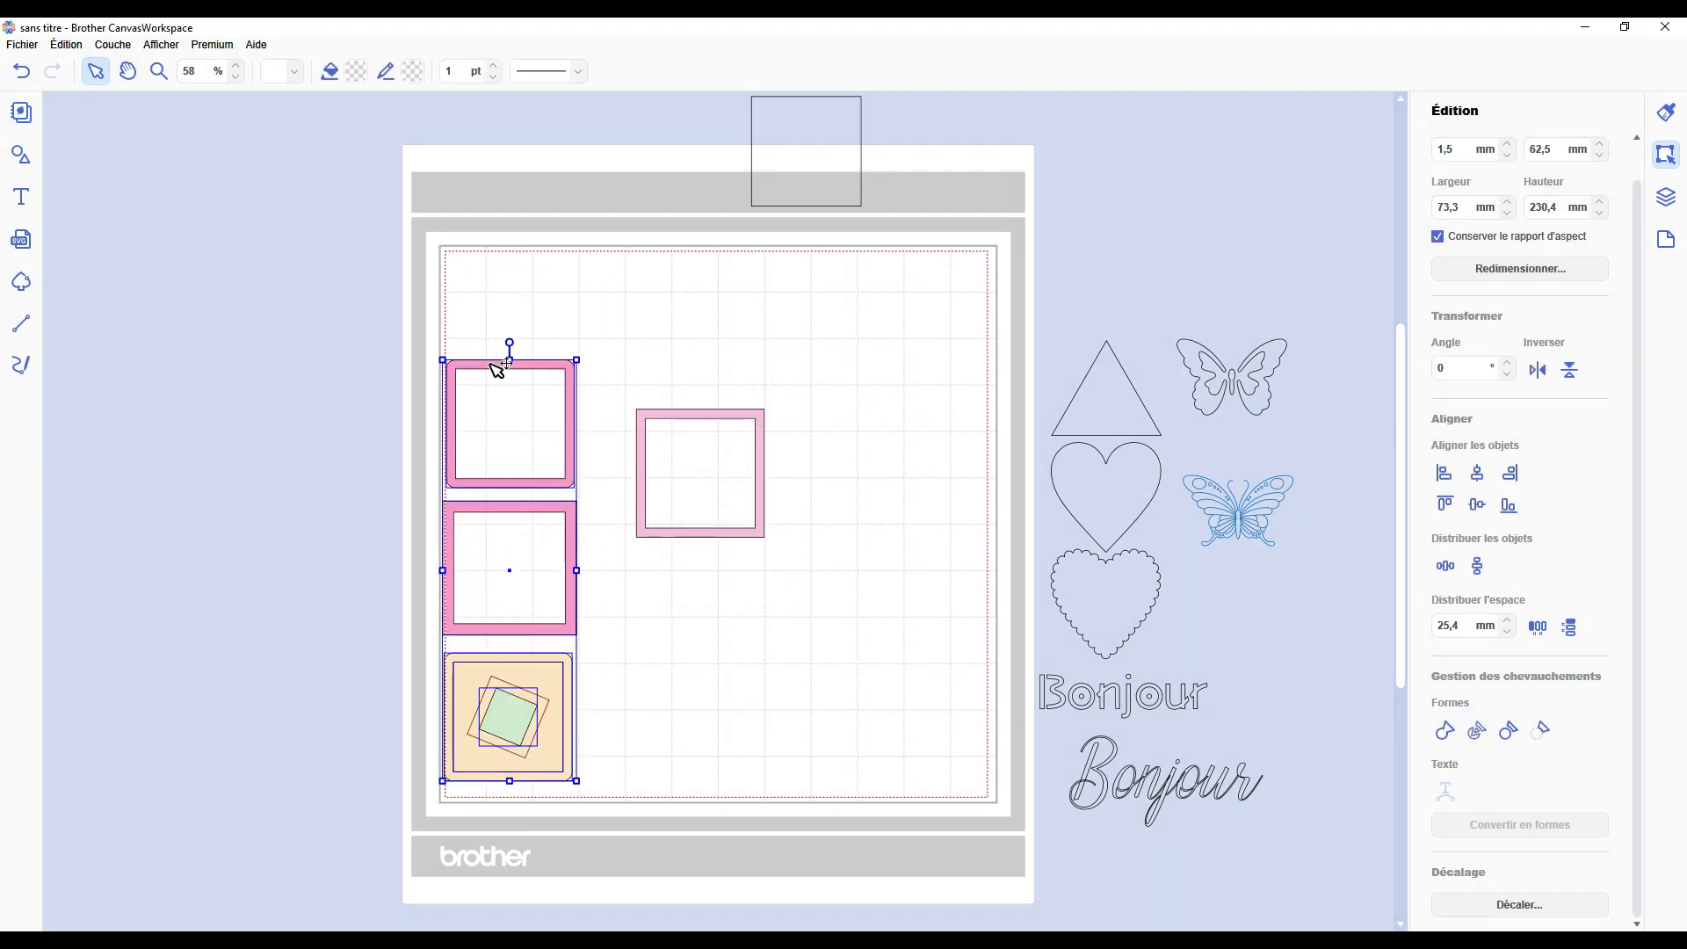
pyautogui.click(705, 412)
pyautogui.moveTo(695, 444); pyautogui.dragTo(687, 360)
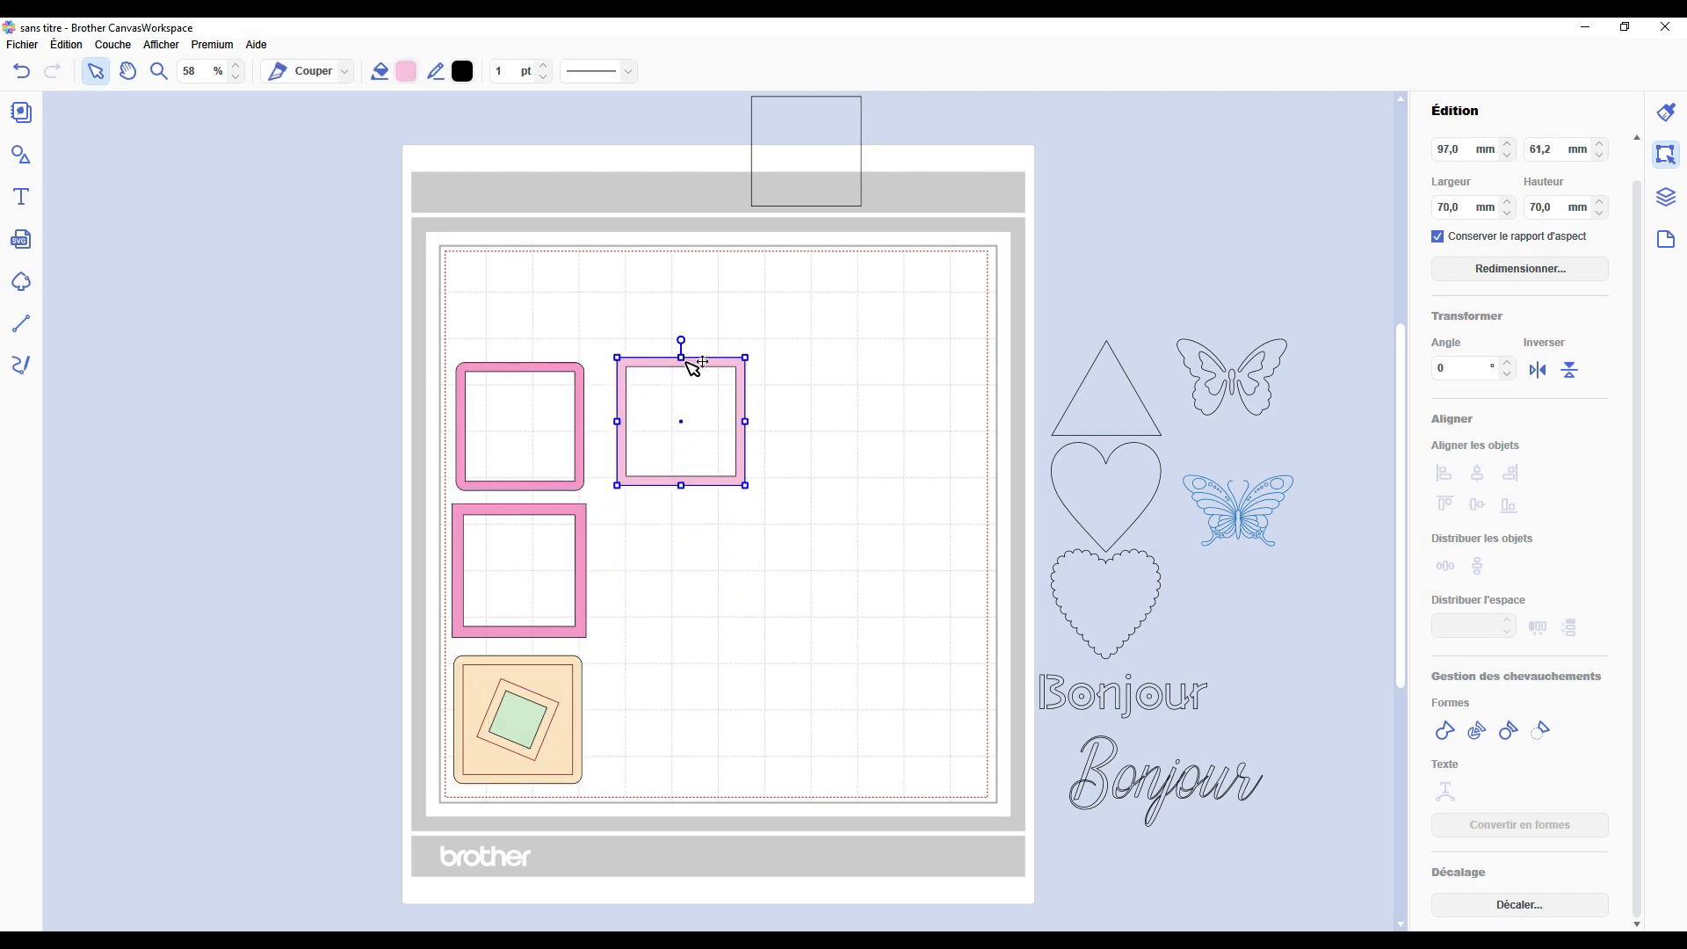
# Park the spare plain square over the mat's lower edge and paste a copy of it onto the cutting area.
pyautogui.moveTo(861, 177); pyautogui.dragTo(827, 815)
pyautogui.hotkey('ctrl', 'v')
pyautogui.click(838, 607)
# Offset the pasted square by 5 mm Vers l'intérieur with Biseau corners, leaving the original line unmodified.
pyautogui.click(1519, 904)
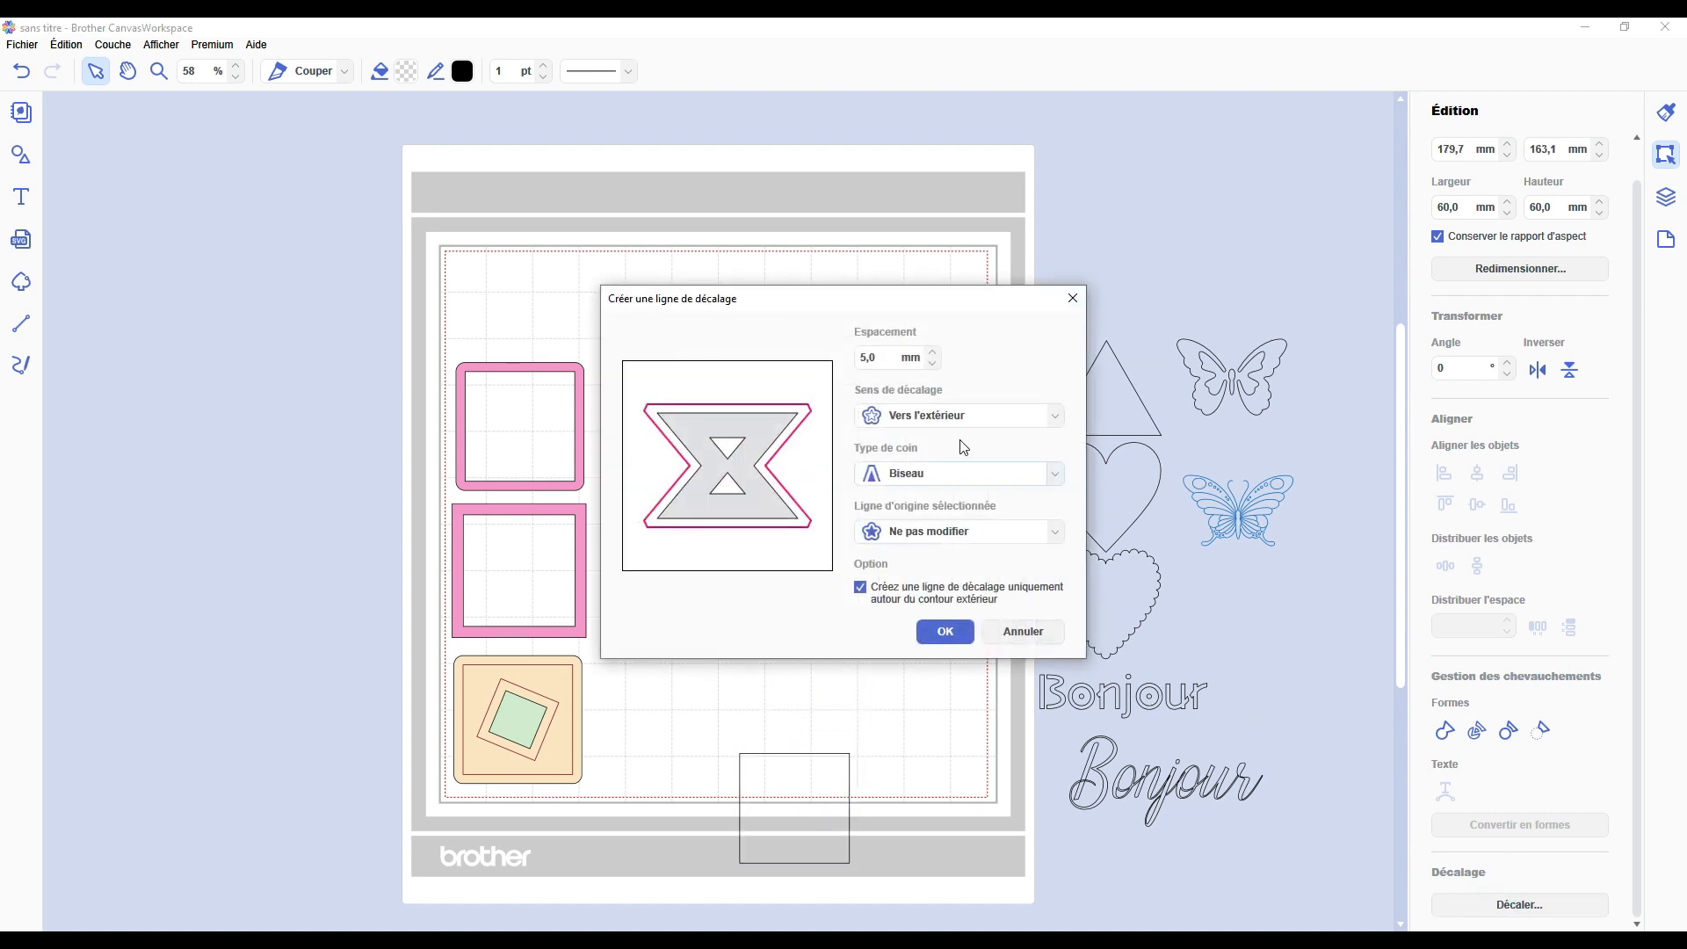
pyautogui.moveTo(942, 306); pyautogui.dragTo(1261, 310)
pyautogui.click(1261, 420)
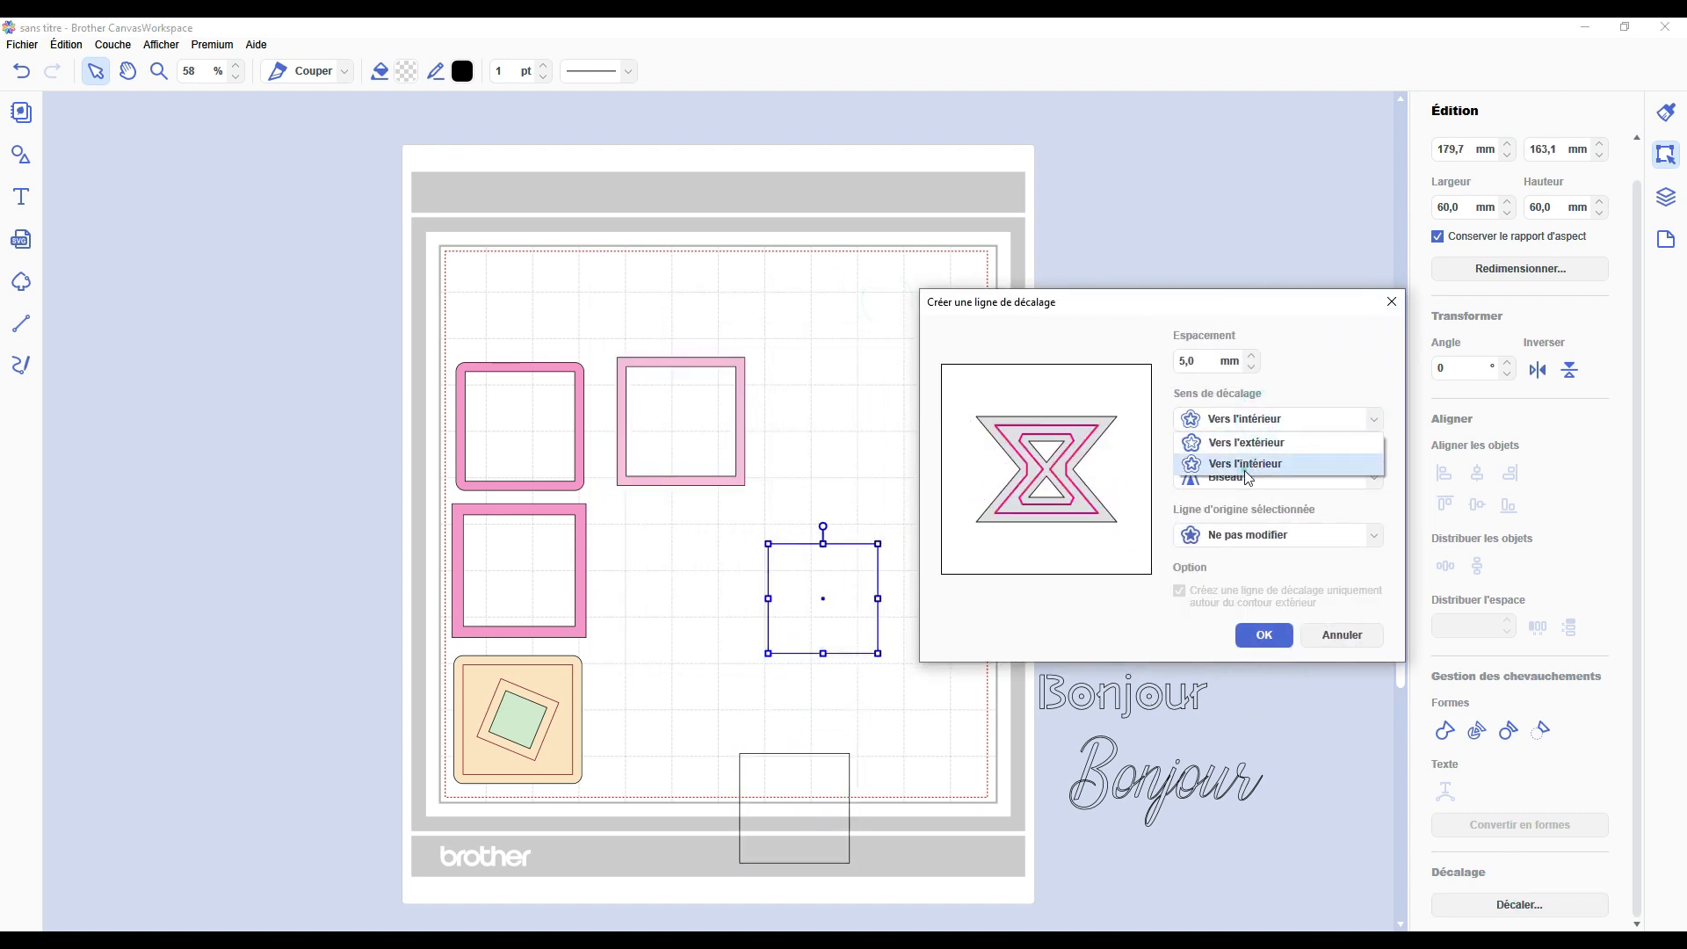
pyautogui.click(1244, 474)
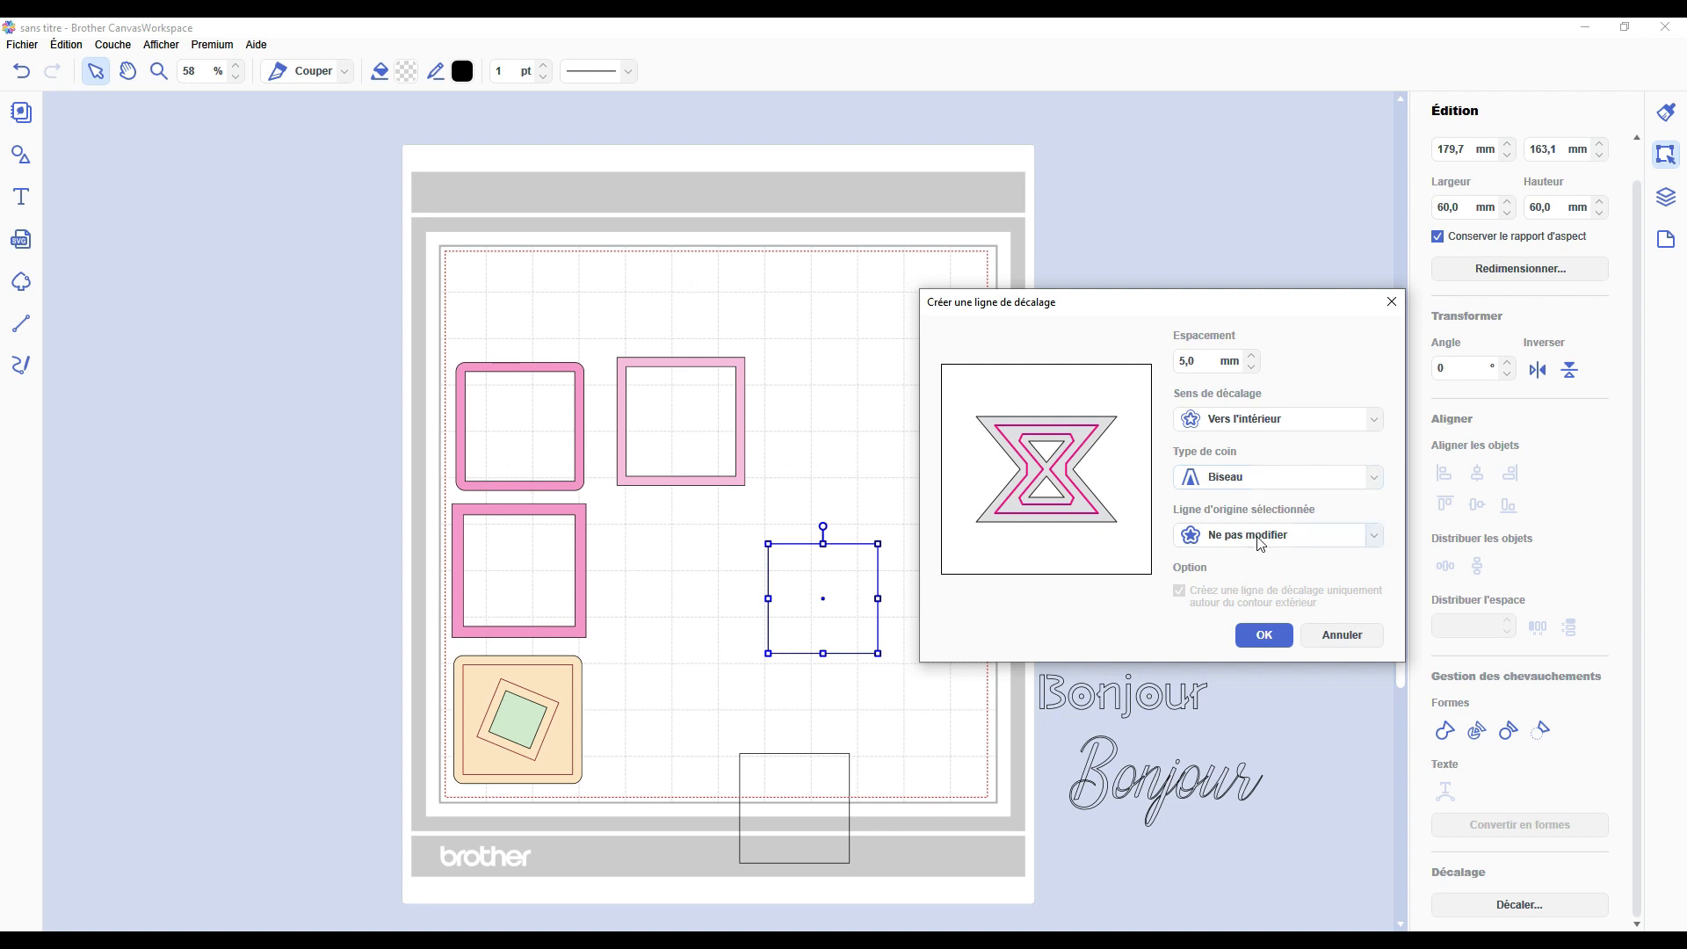
pyautogui.click(1263, 634)
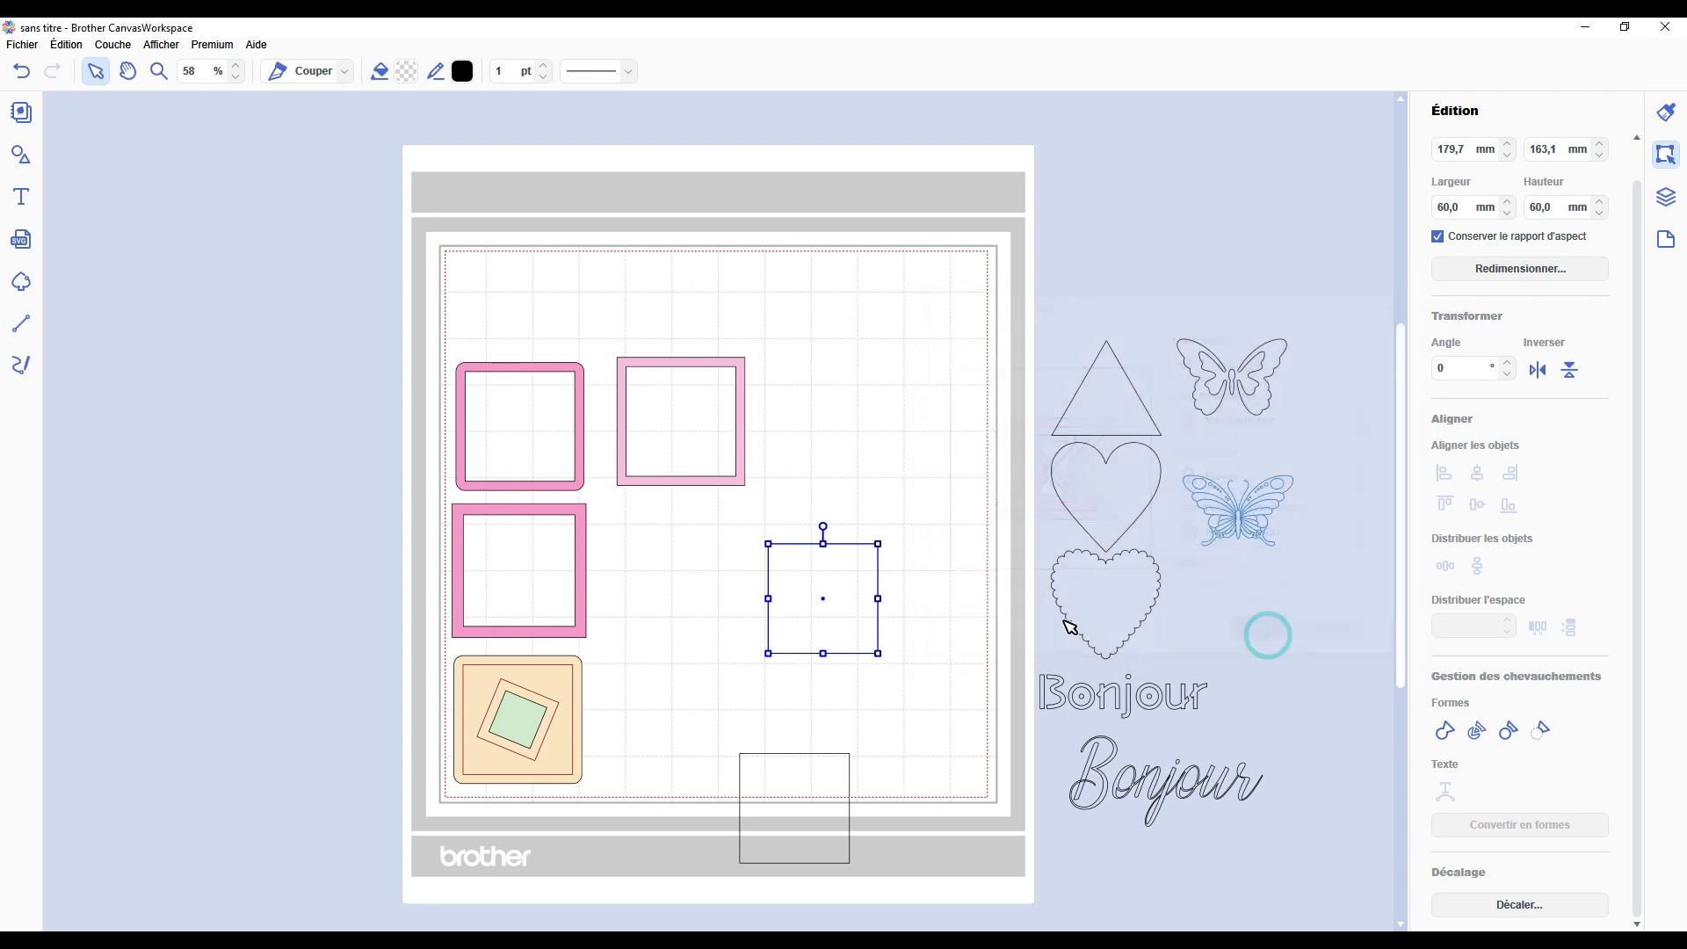
pyautogui.click(956, 580)
# Divide the square and its inward offset with Diviser, place the frame below the light pink one and delete the inner piece.
pyautogui.moveTo(917, 648); pyautogui.dragTo(734, 549)
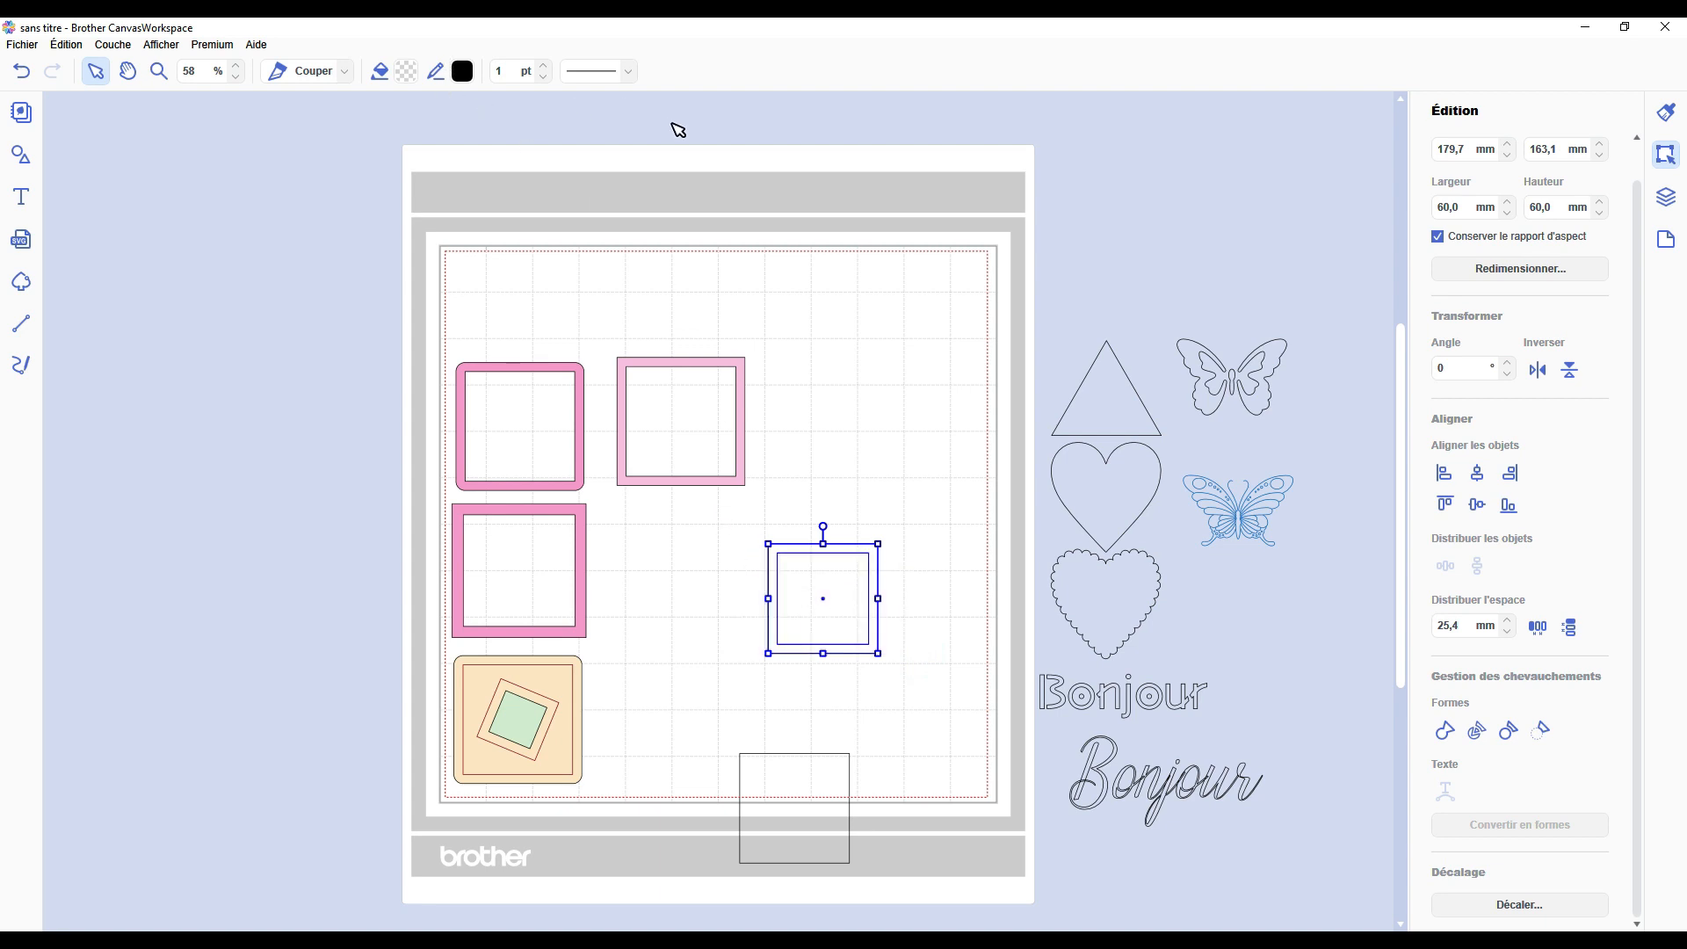
pyautogui.click(1476, 730)
pyautogui.click(937, 570)
pyautogui.moveTo(876, 554); pyautogui.dragTo(736, 525)
pyautogui.click(859, 575)
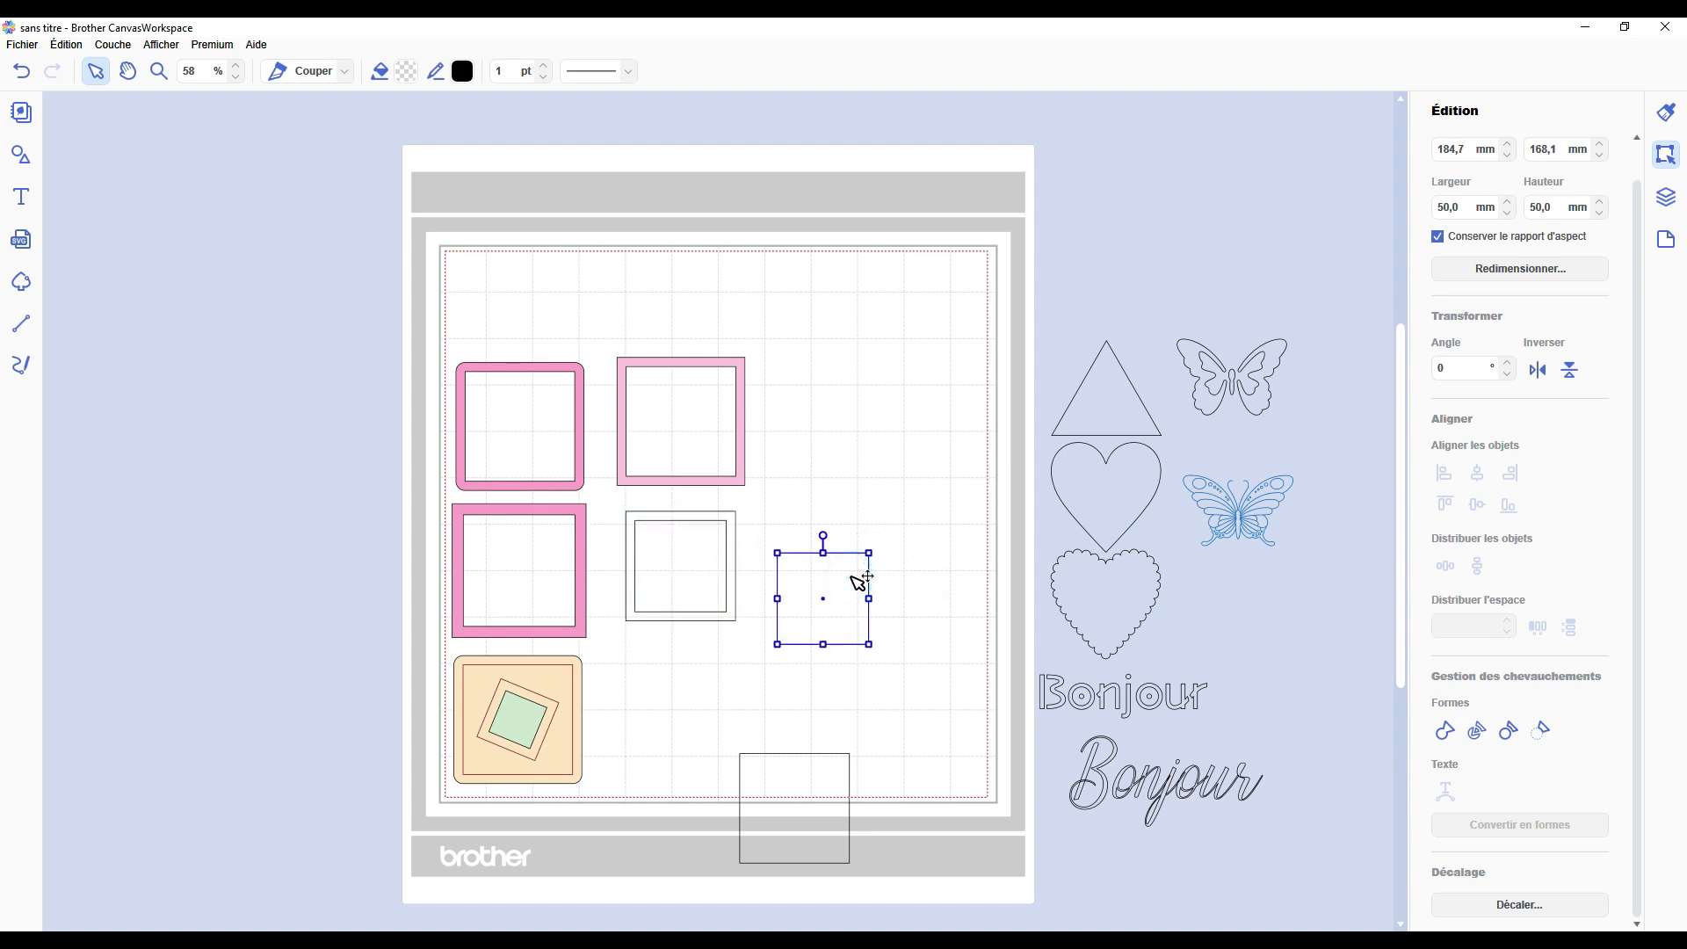
pyautogui.moveTo(856, 582); pyautogui.dragTo(713, 550)
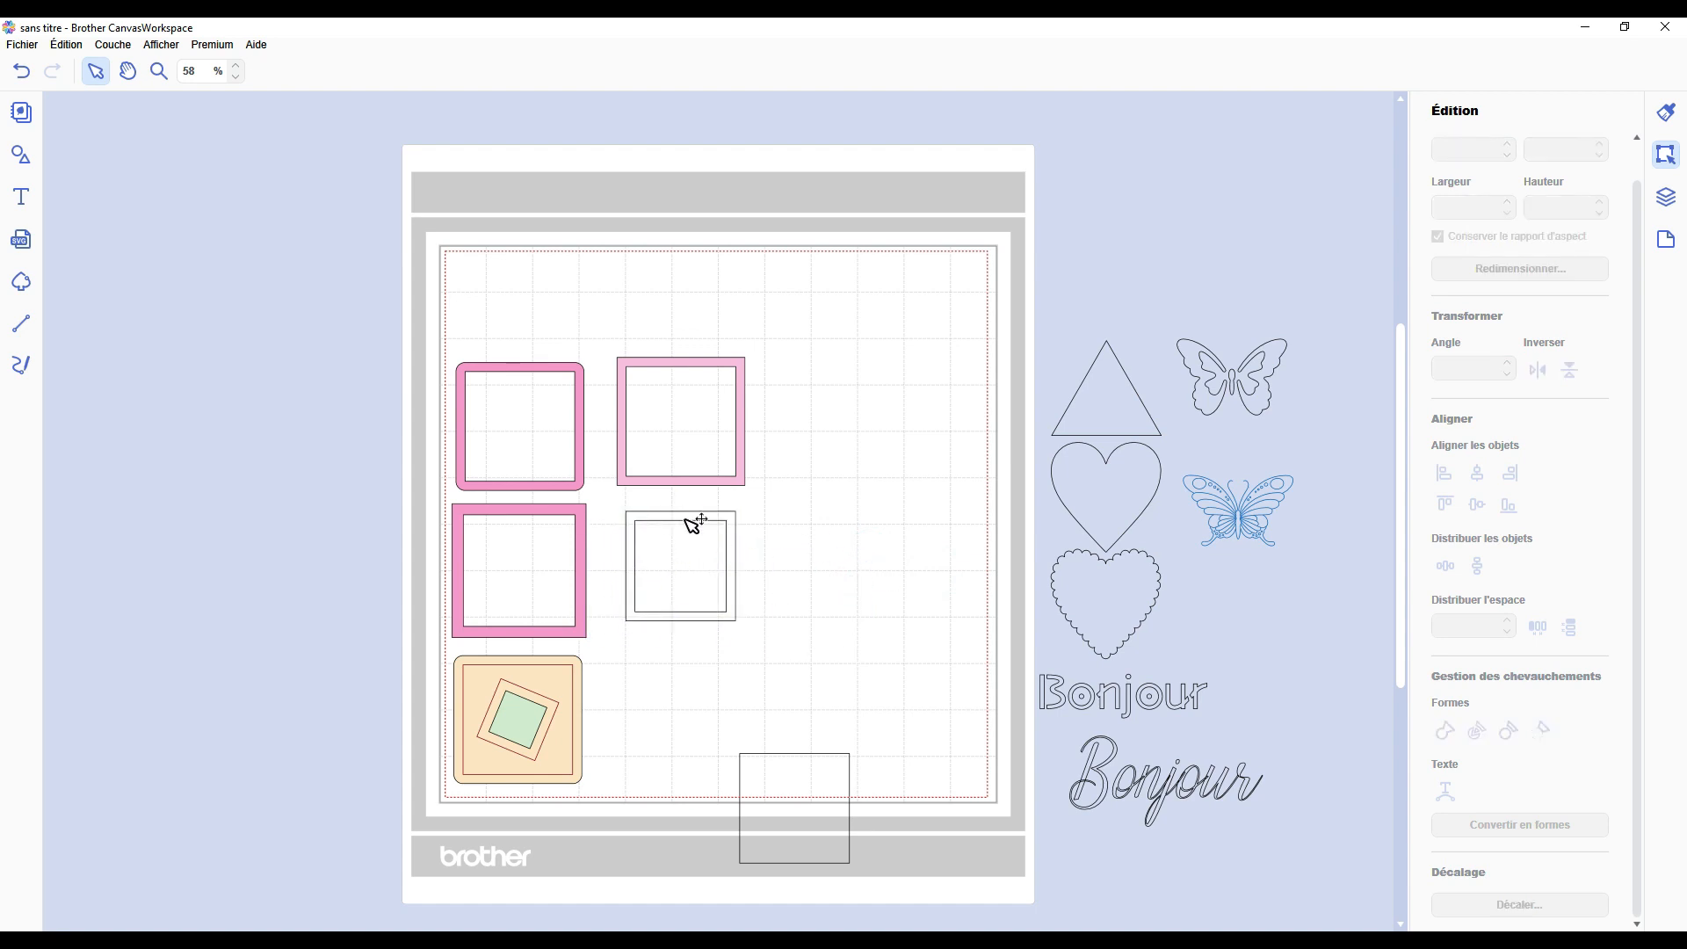
# Fill the new frame below the light pink one with light orange #FCE5BF.
pyautogui.click(692, 520)
pyautogui.click(406, 71)
pyautogui.click(847, 373)
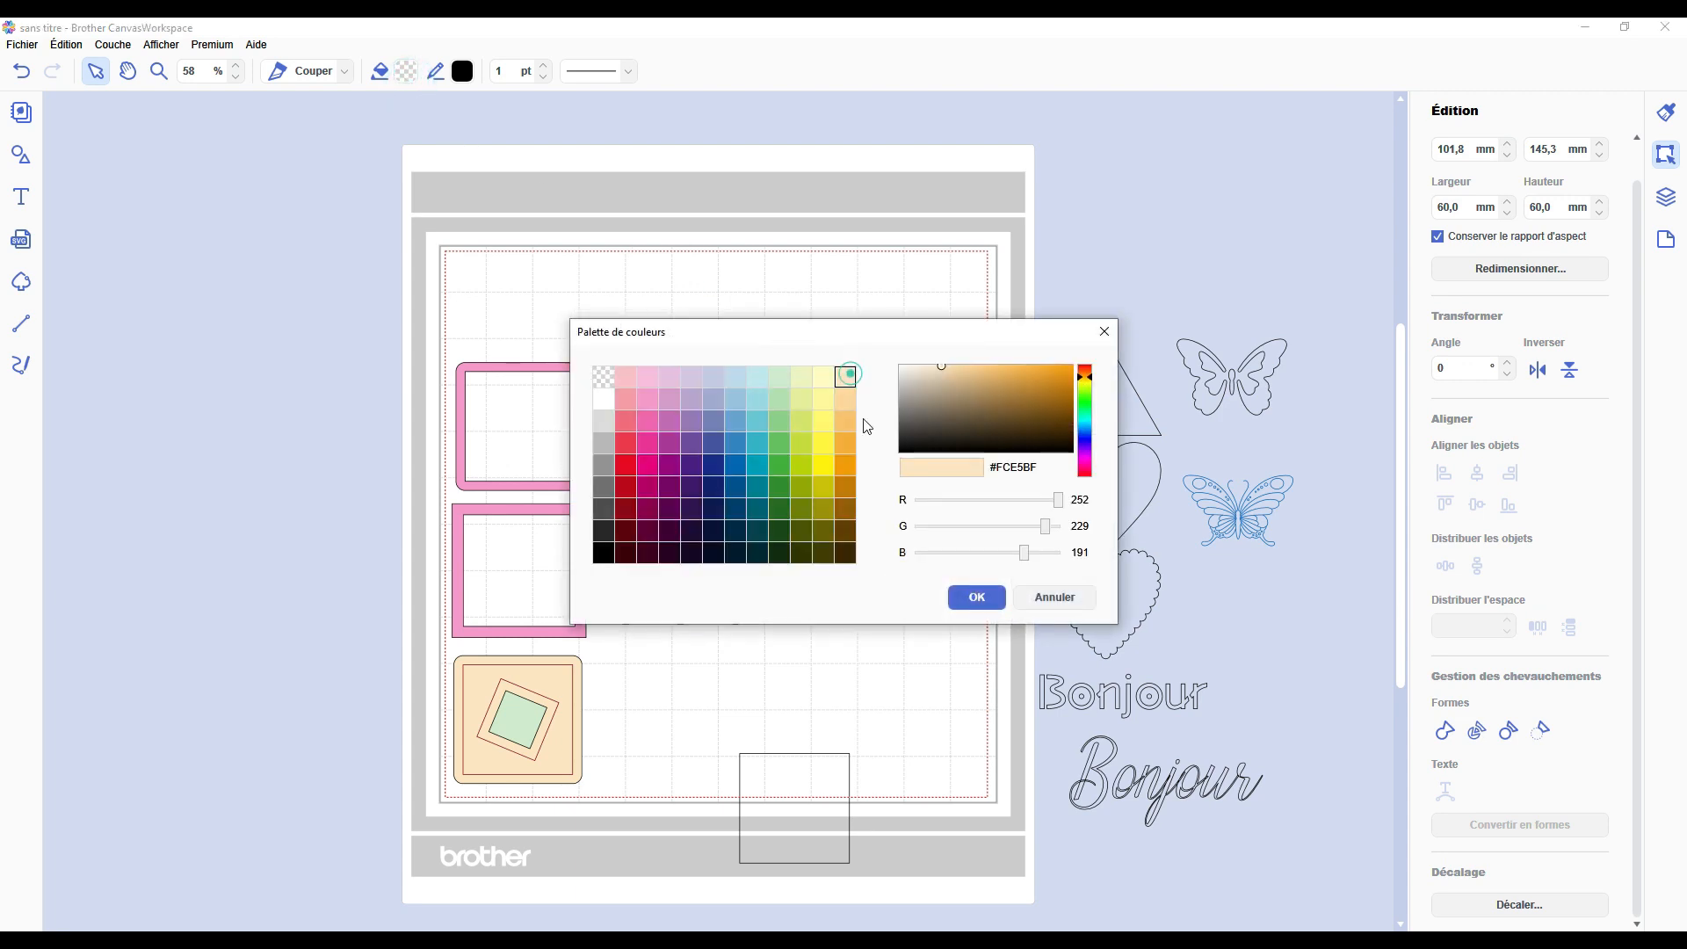
pyautogui.click(991, 599)
pyautogui.click(739, 448)
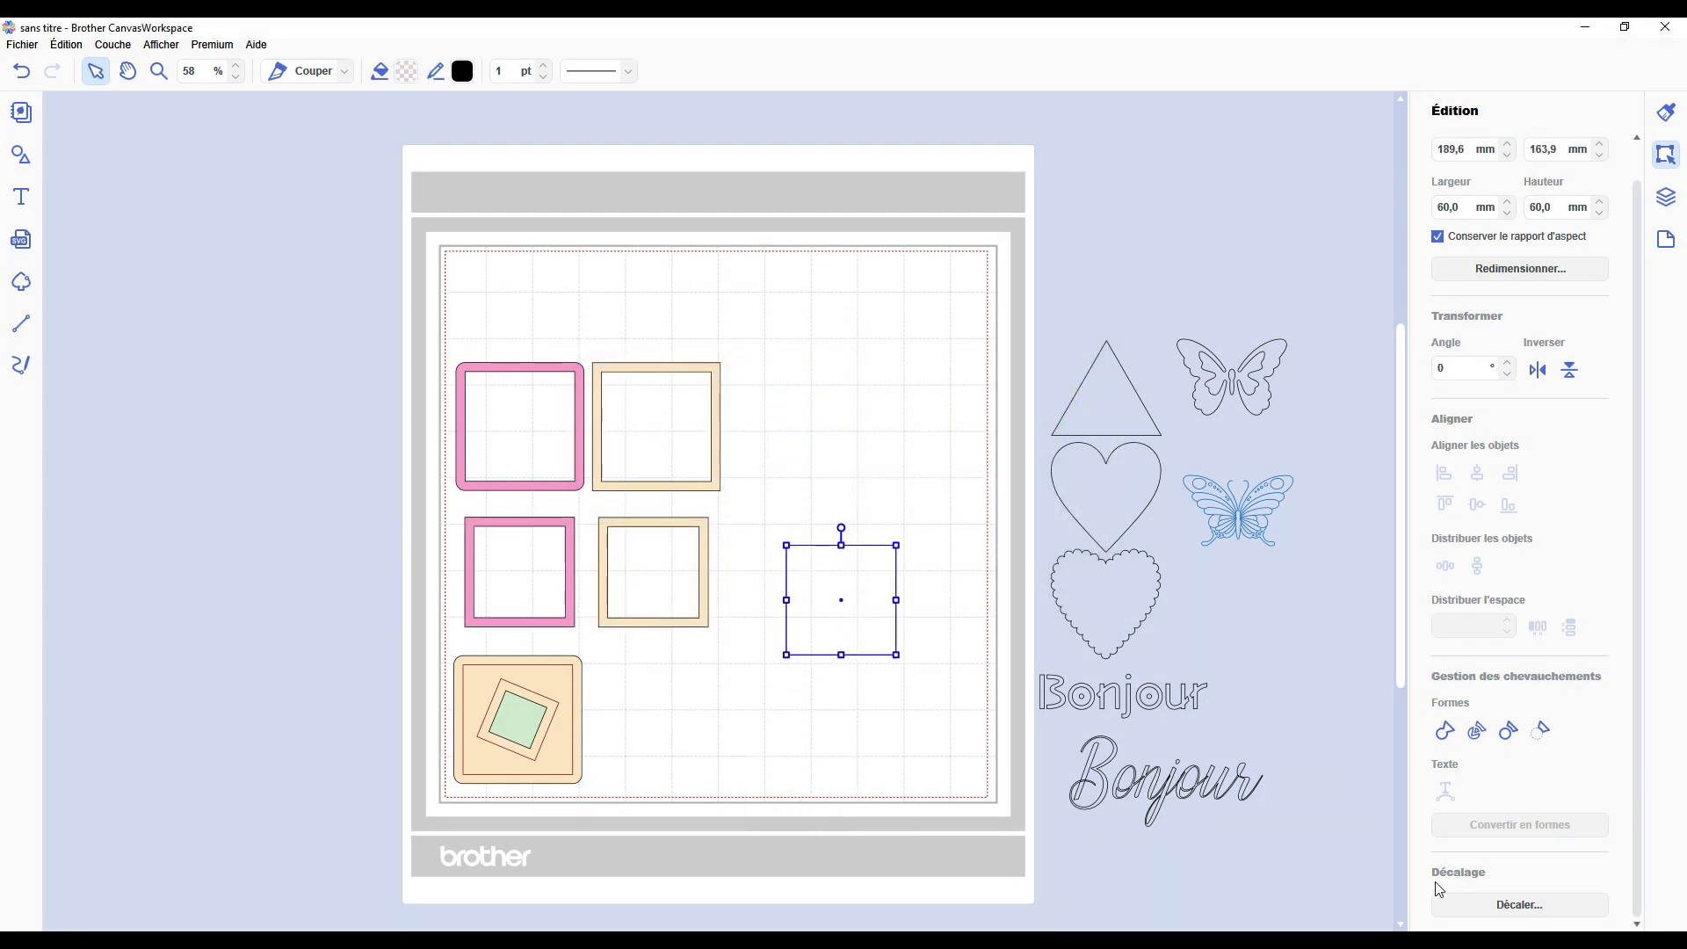
# Offset the plain square 5 mm Vers l'intérieur with Biseau corners, tilt the inner square and fill the surrounding frame light orange.
pyautogui.click(1477, 902)
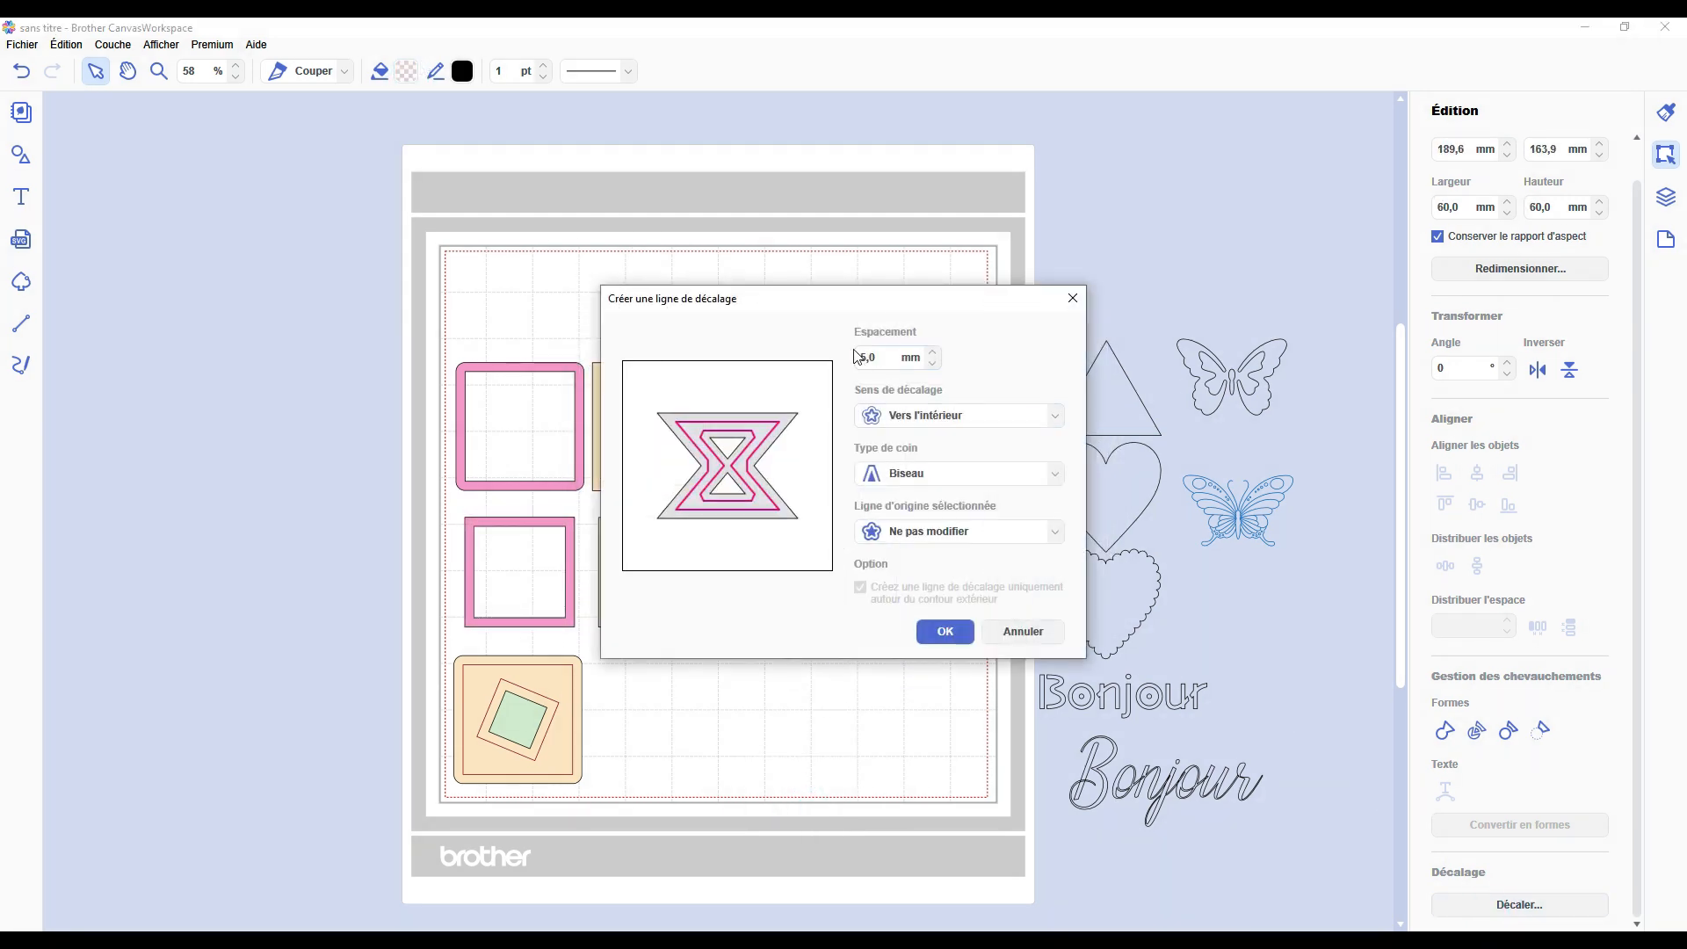
pyautogui.click(945, 631)
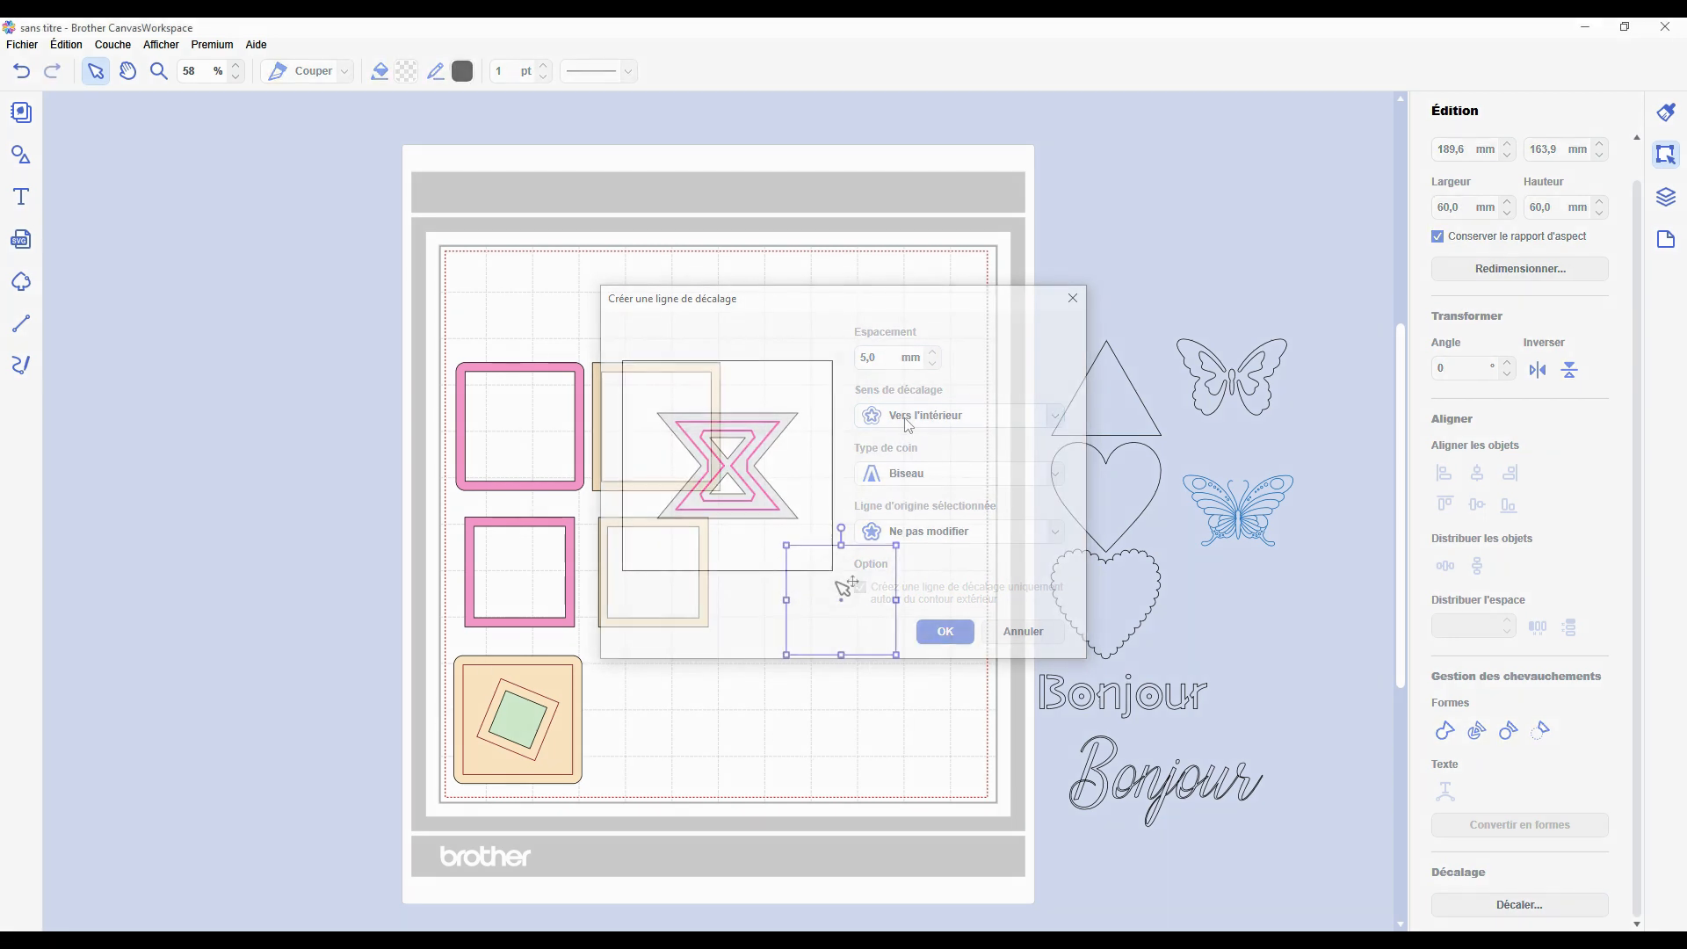
pyautogui.moveTo(795, 556); pyautogui.dragTo(851, 581)
pyautogui.moveTo(882, 627); pyautogui.dragTo(850, 597)
pyautogui.moveTo(859, 499); pyautogui.dragTo(845, 648)
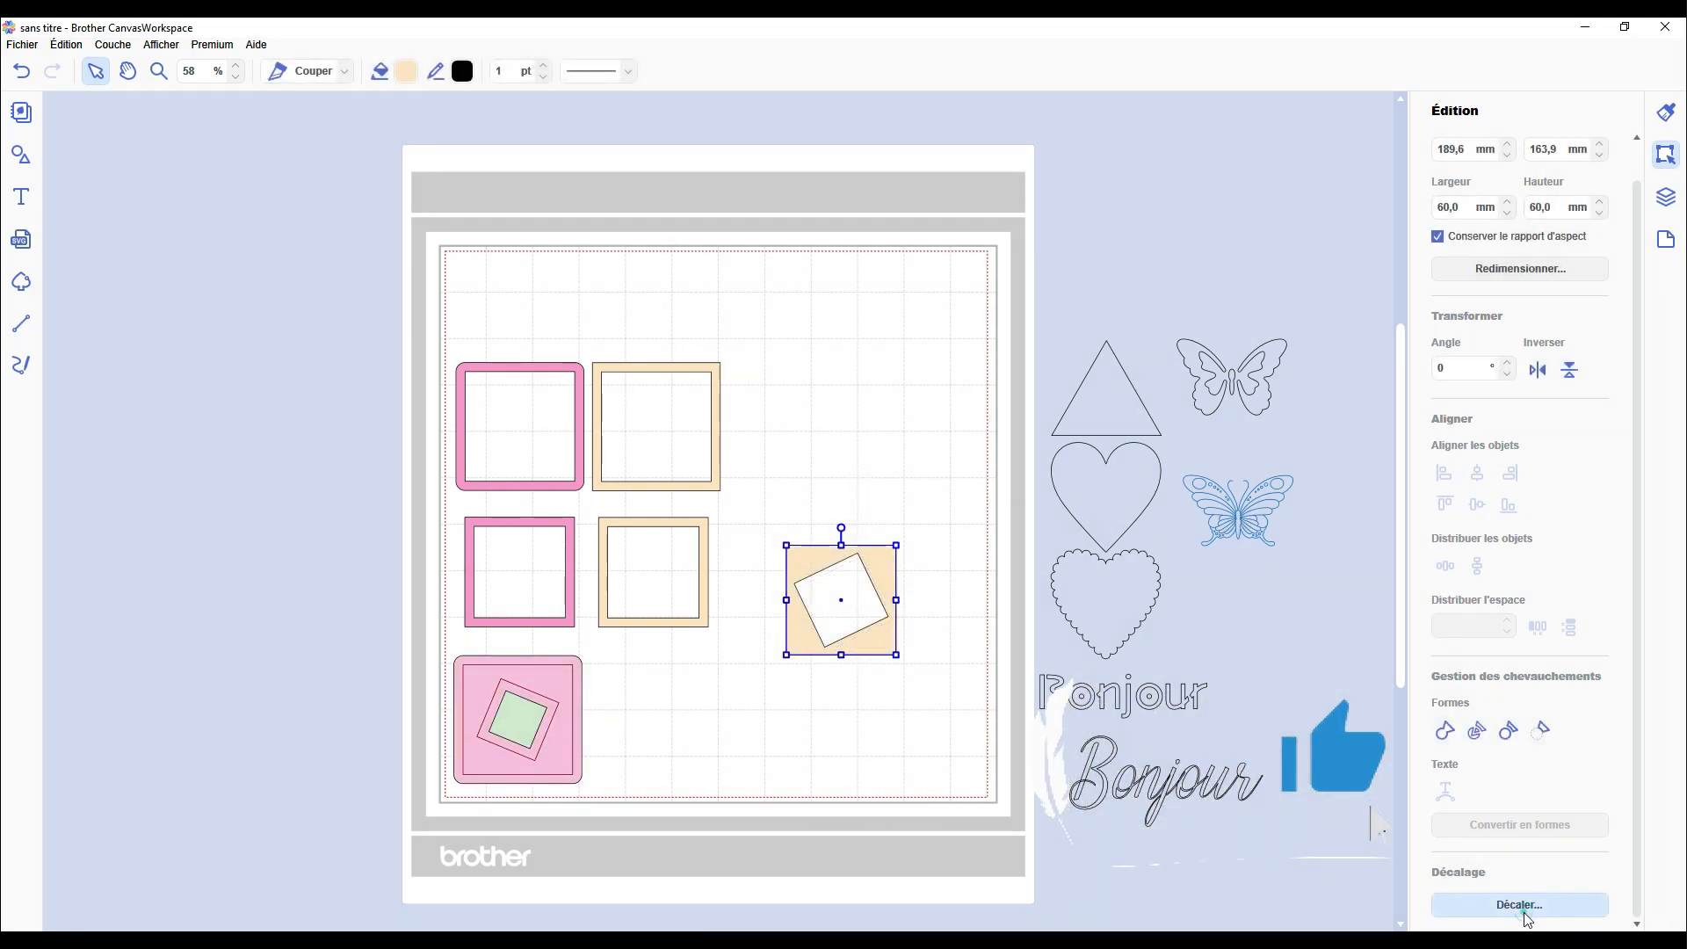
# Offset the light orange square with the tilted hole by 5 mm Vers l'extérieur with Biseau corners, leaving the original line unmodified.
pyautogui.click(1519, 904)
pyautogui.moveTo(913, 300); pyautogui.dragTo(1286, 288)
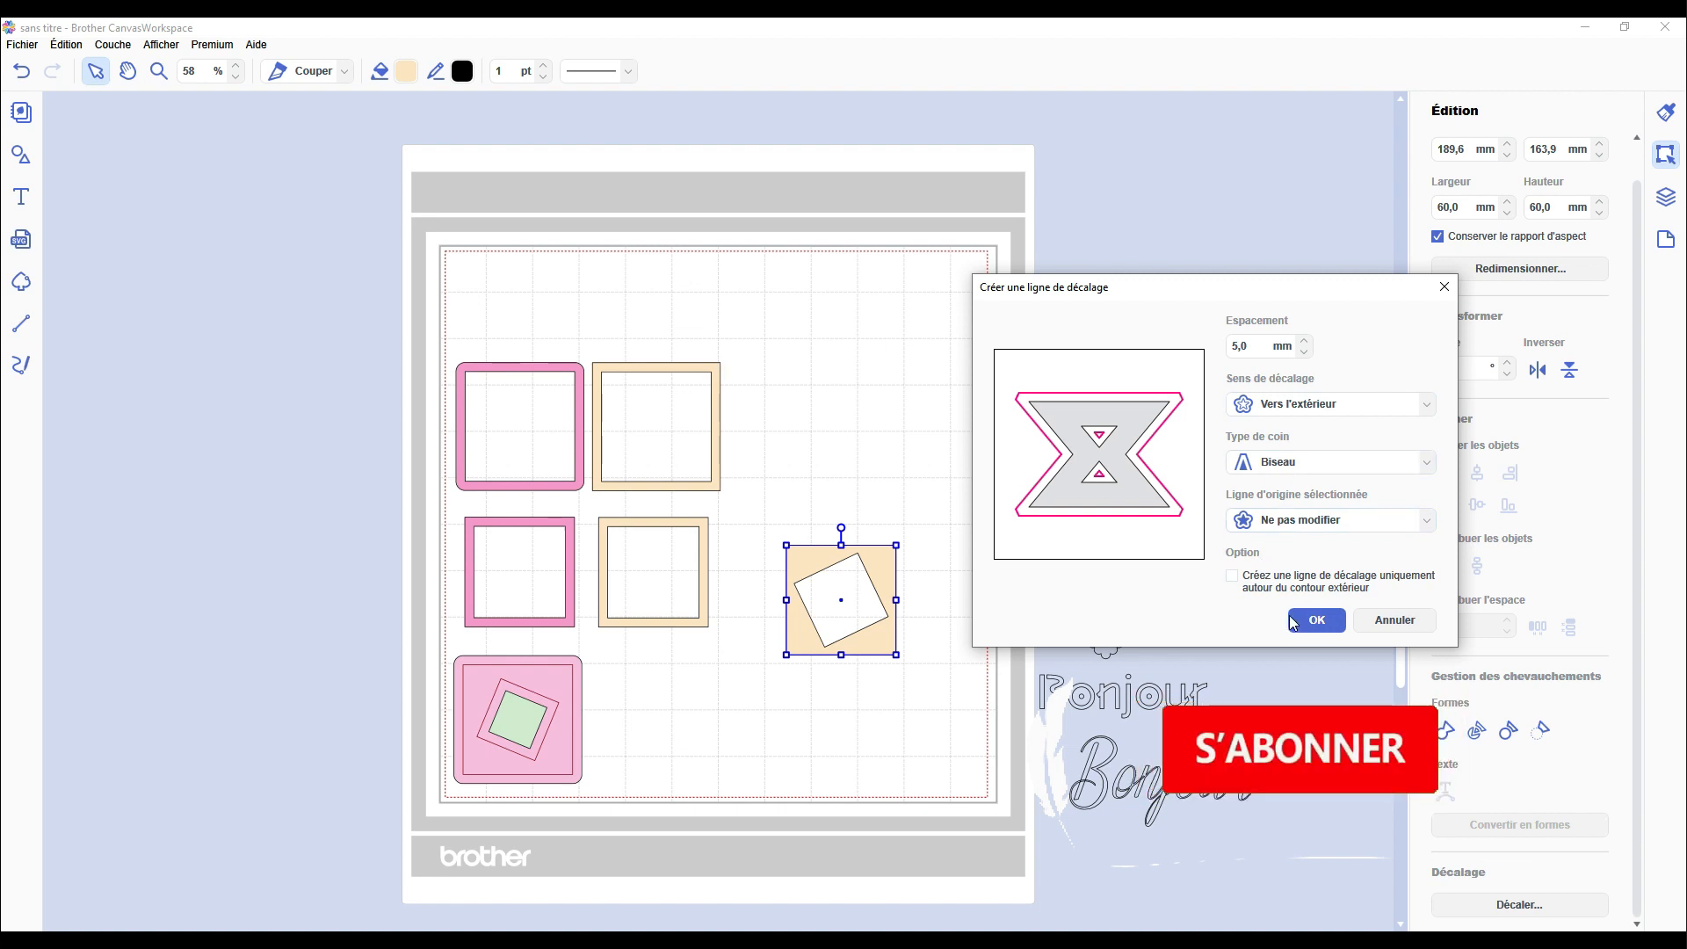
pyautogui.click(1337, 622)
pyautogui.click(947, 533)
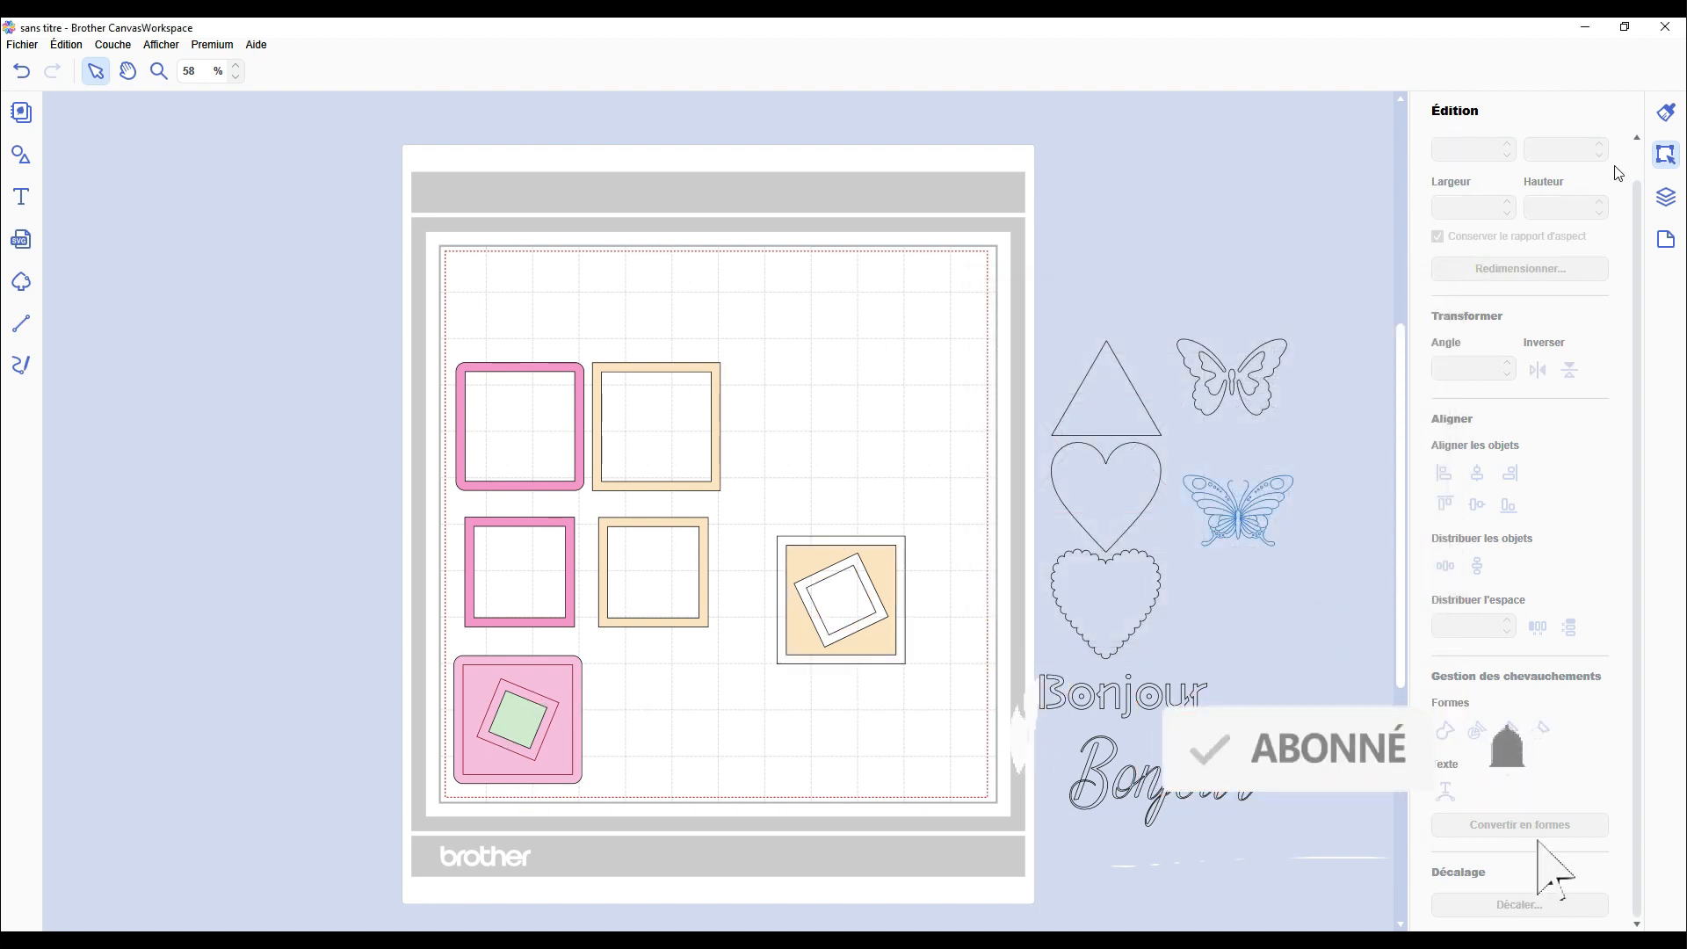
# Take the offset shapes out of their group, fill the outer one orange and the inner one dark blue, and place the design below the light orange frames.
pyautogui.click(1666, 197)
pyautogui.click(1493, 186)
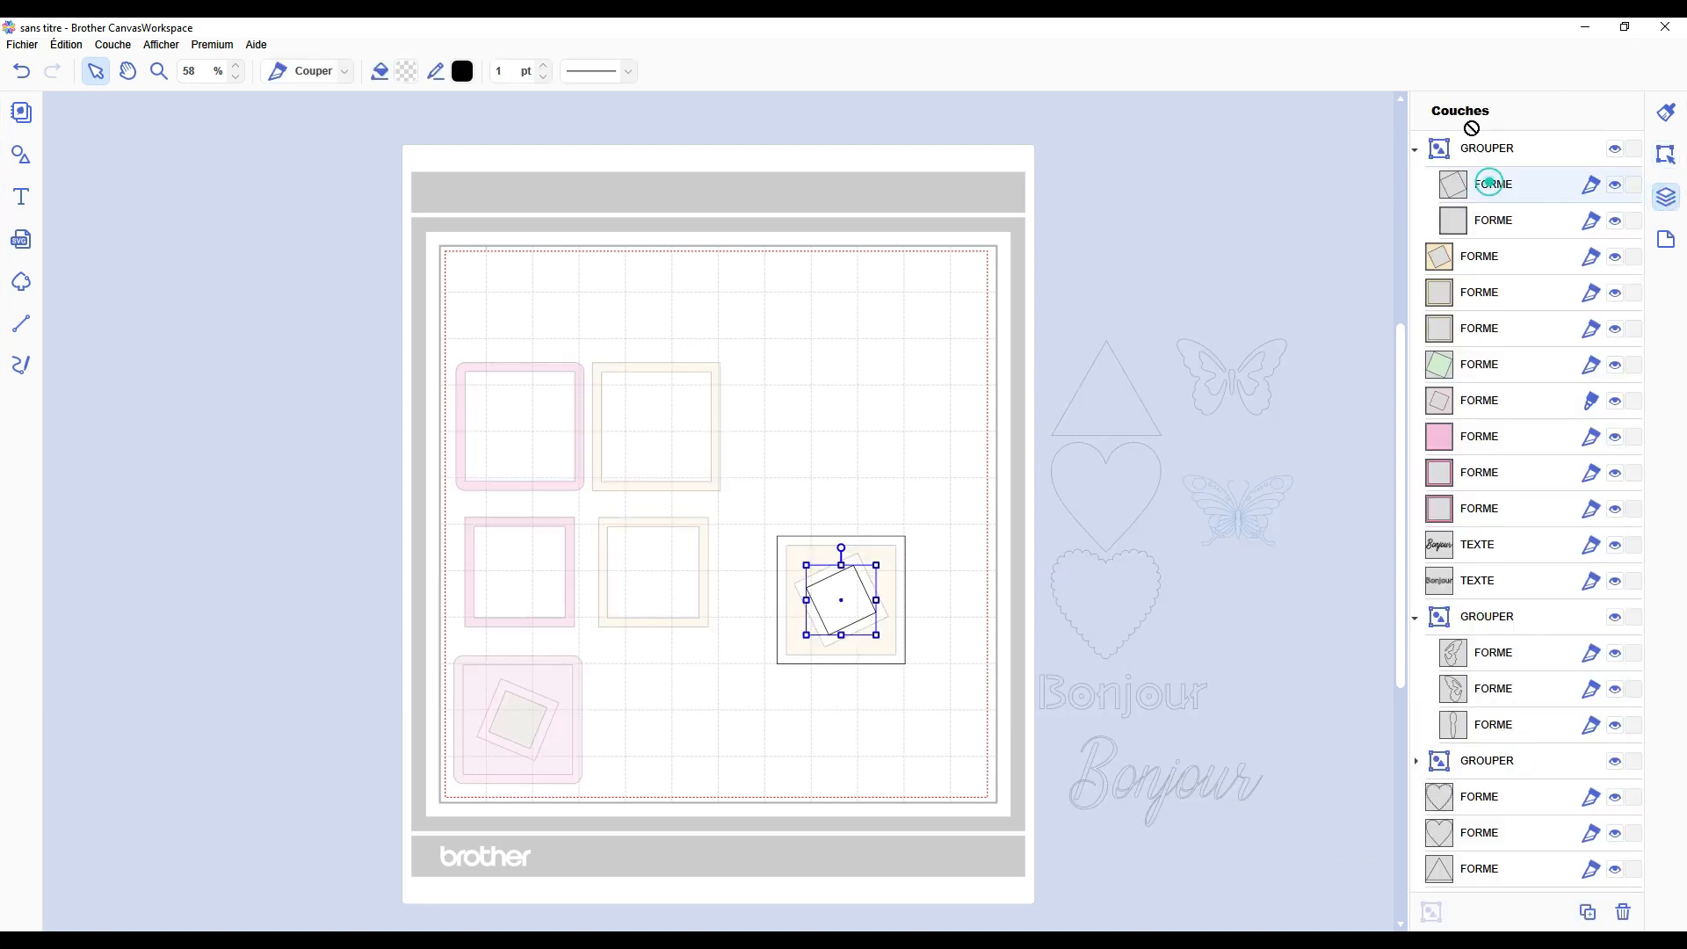
pyautogui.moveTo(1484, 192); pyautogui.dragTo(1472, 154)
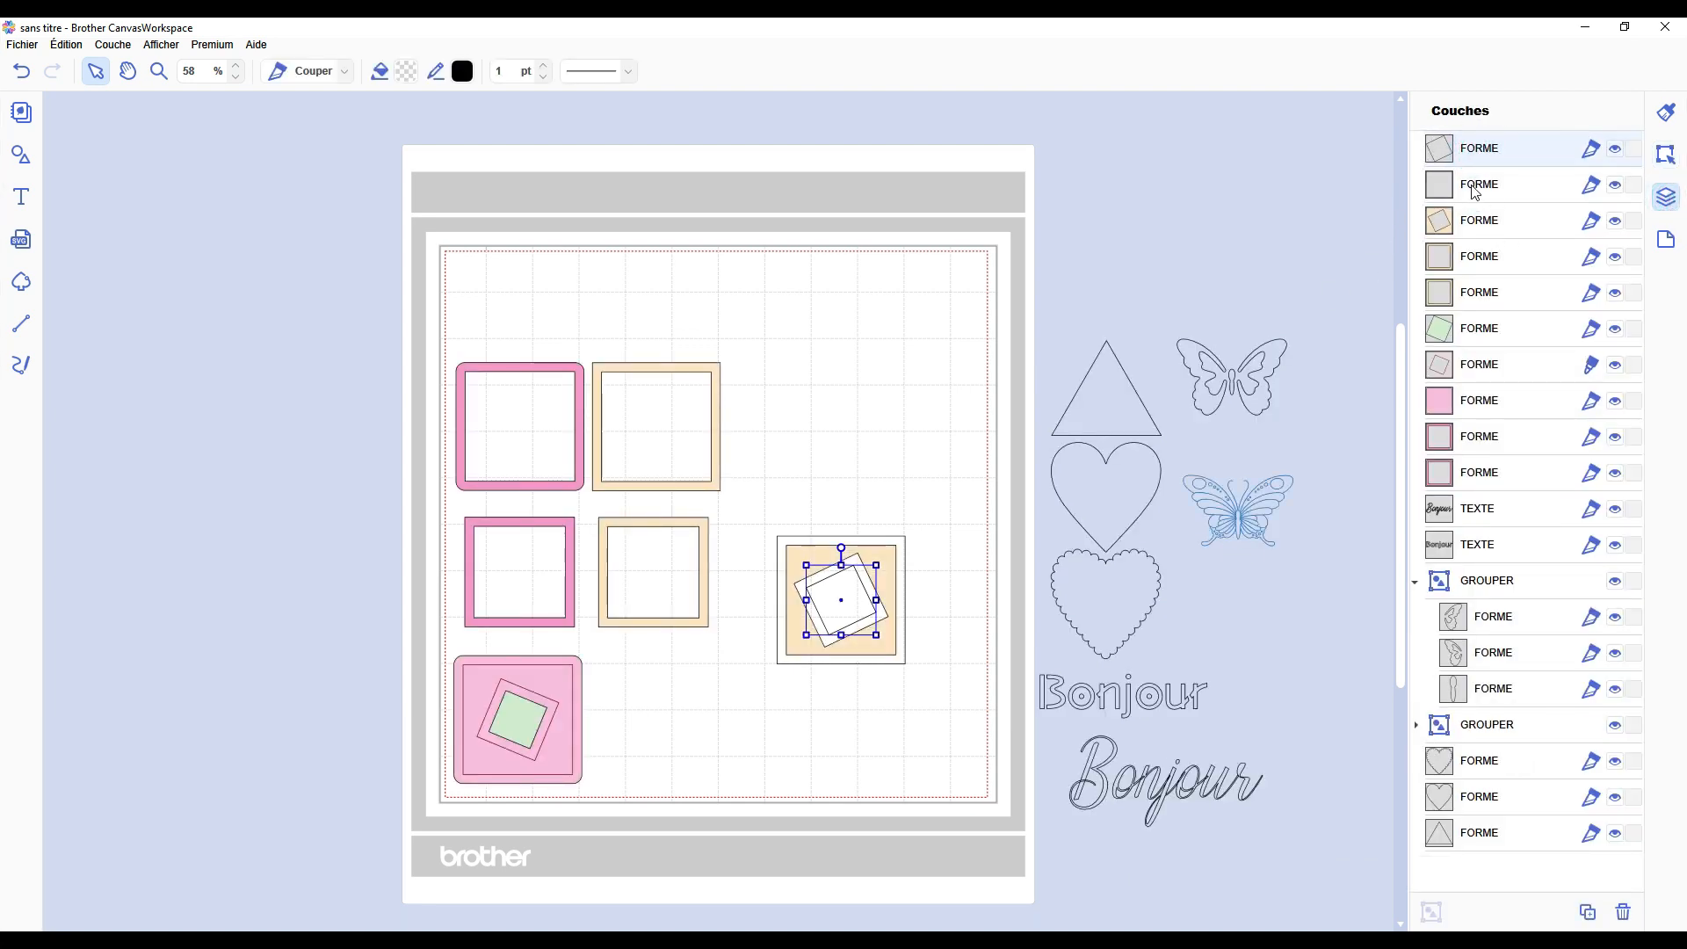
pyautogui.keyDown('ctrl'); pyautogui.click(1474, 189); pyautogui.keyUp('ctrl')
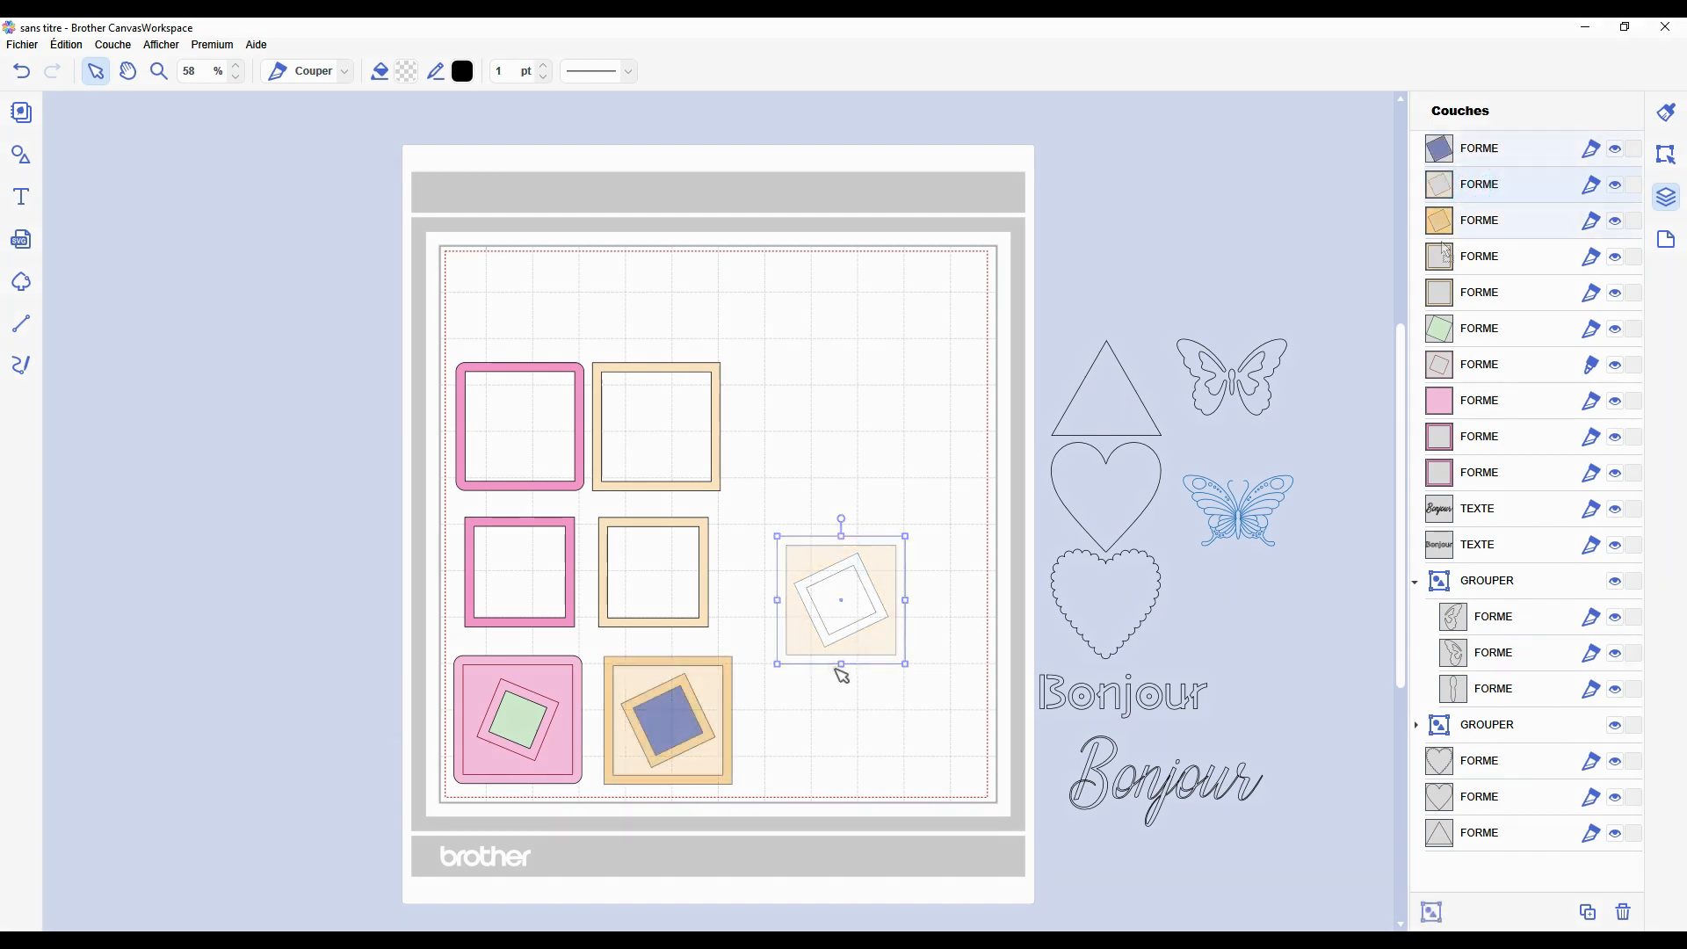
pyautogui.click(835, 668)
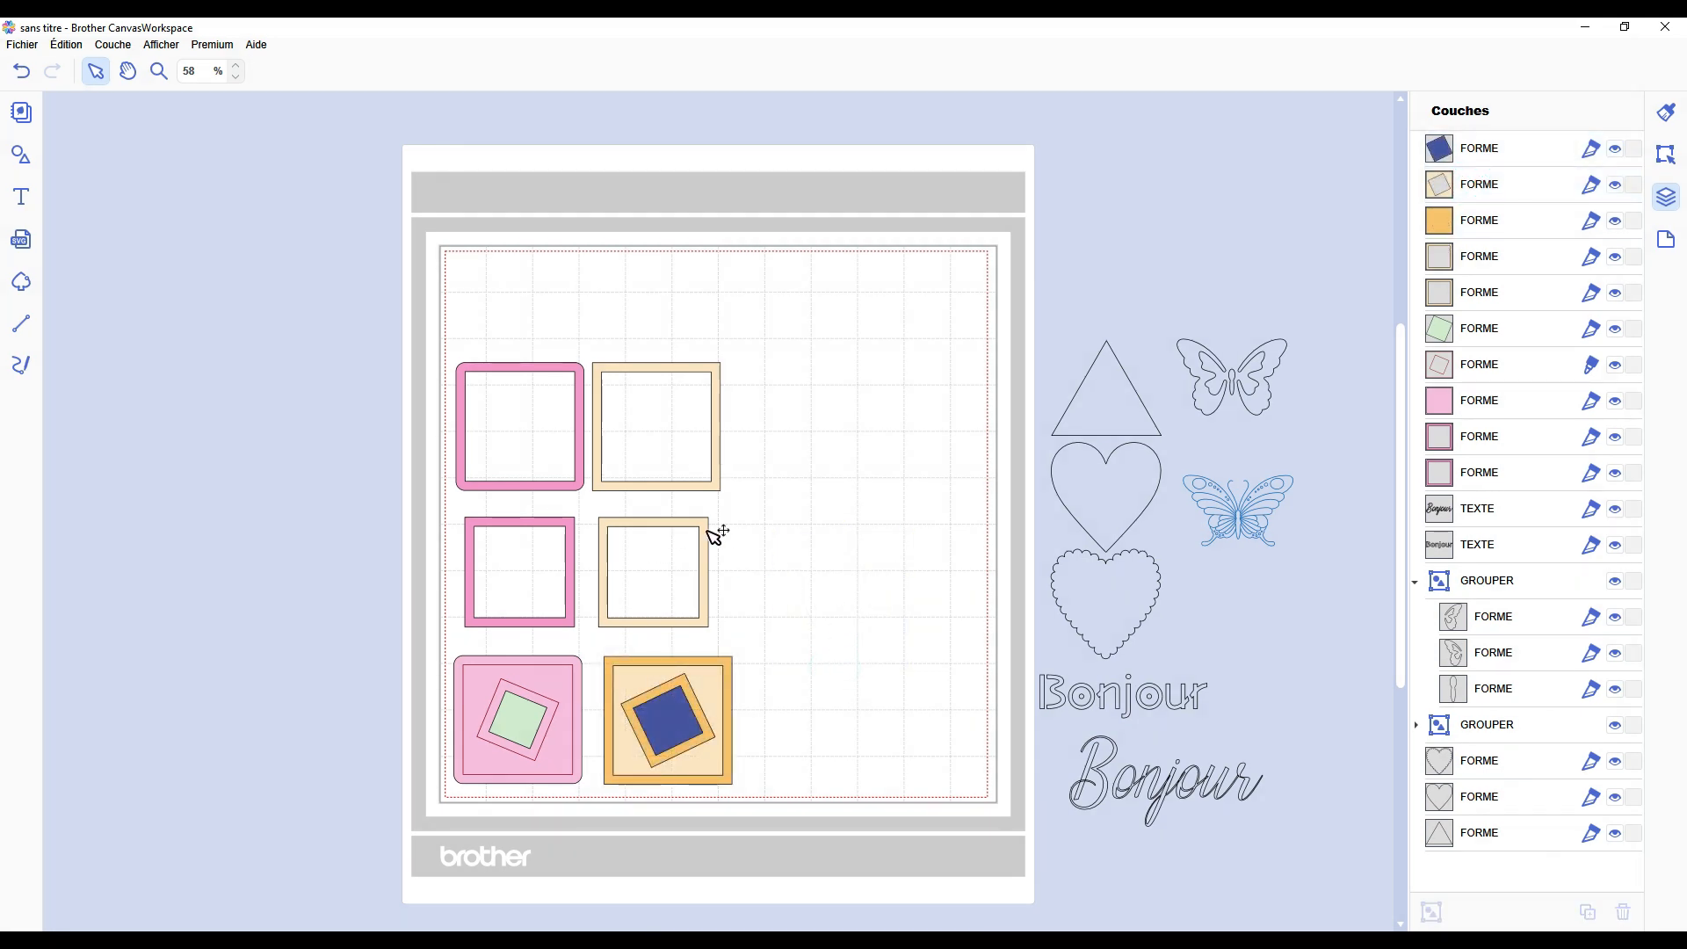
# Reposition the two light orange frames and the upper pink frame so the columns line up above the nested square designs.
pyautogui.moveTo(713, 533); pyautogui.dragTo(737, 495)
pyautogui.moveTo(587, 437); pyautogui.dragTo(583, 451)
pyautogui.click(788, 439)
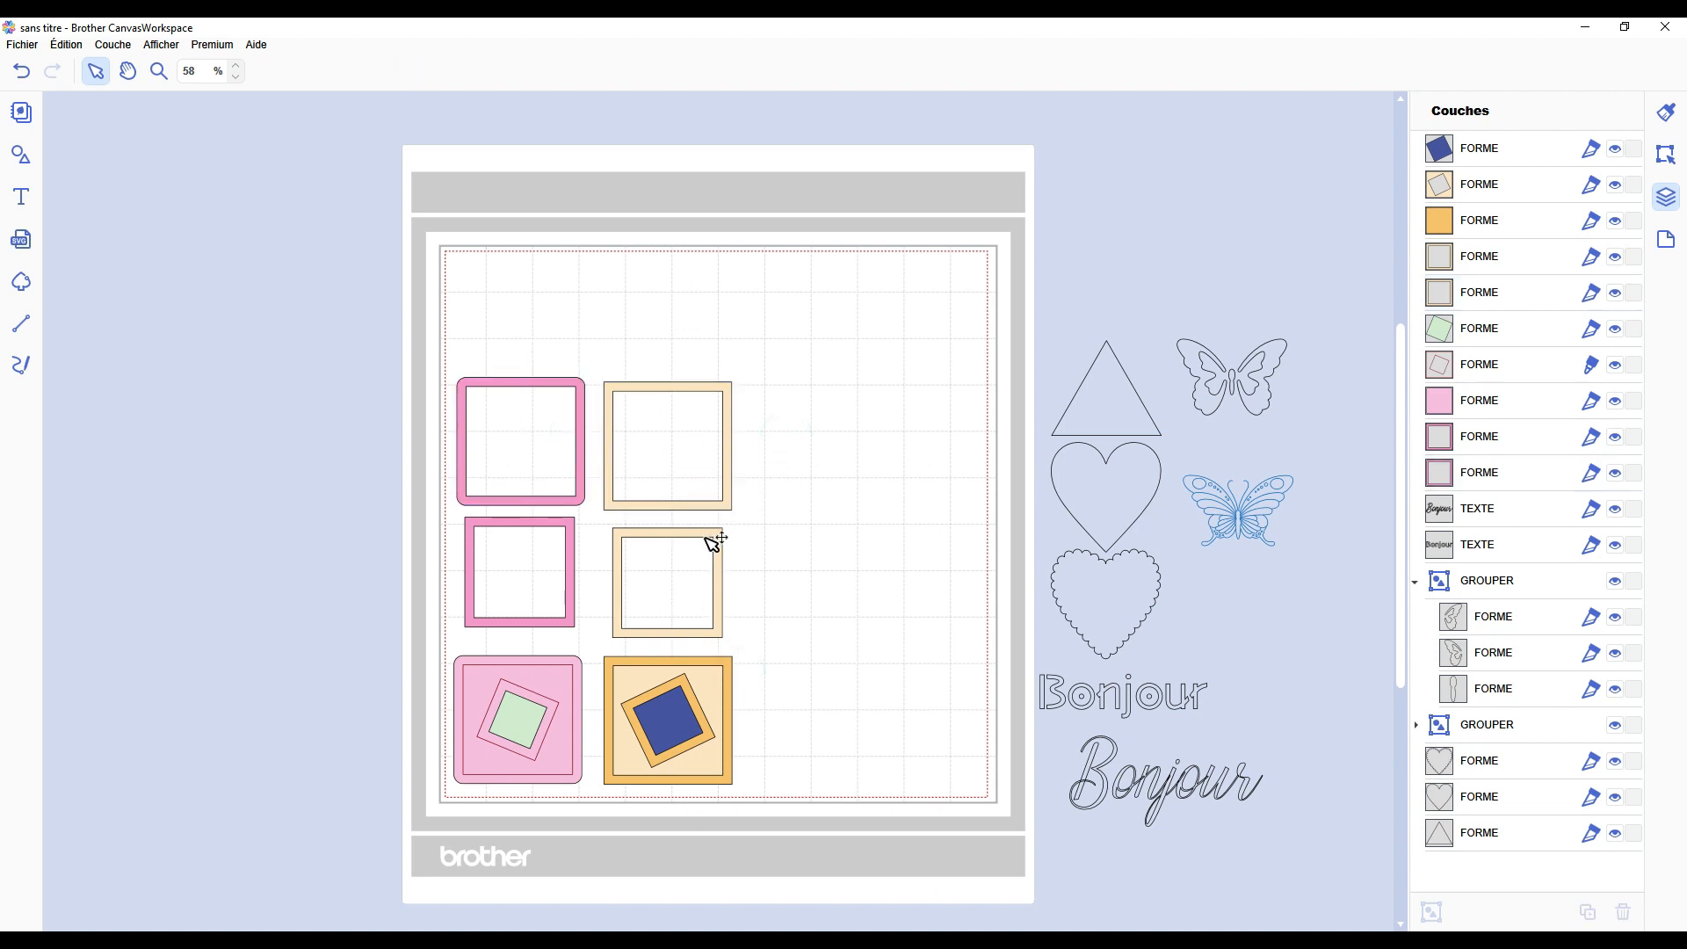
# Try a 5 mm Vers l'extérieur offset with Biseau corners on the upper light orange frame and undo it.
pyautogui.click(1666, 154)
pyautogui.scroll(-1, 1517, 841)
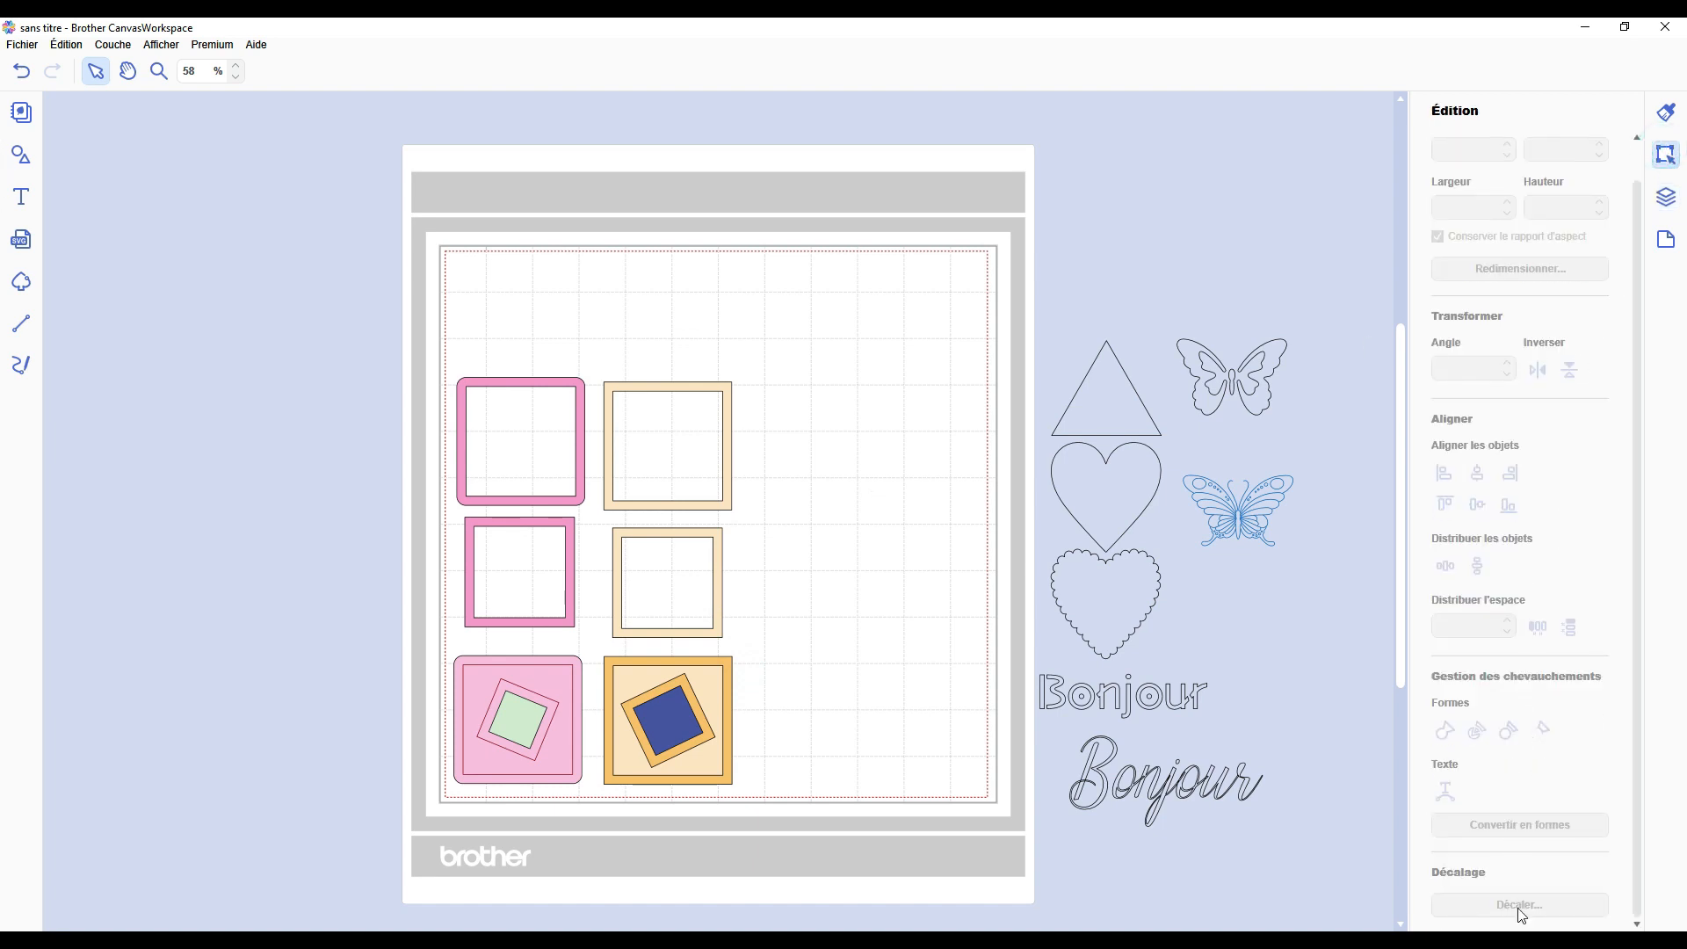
pyautogui.click(728, 465)
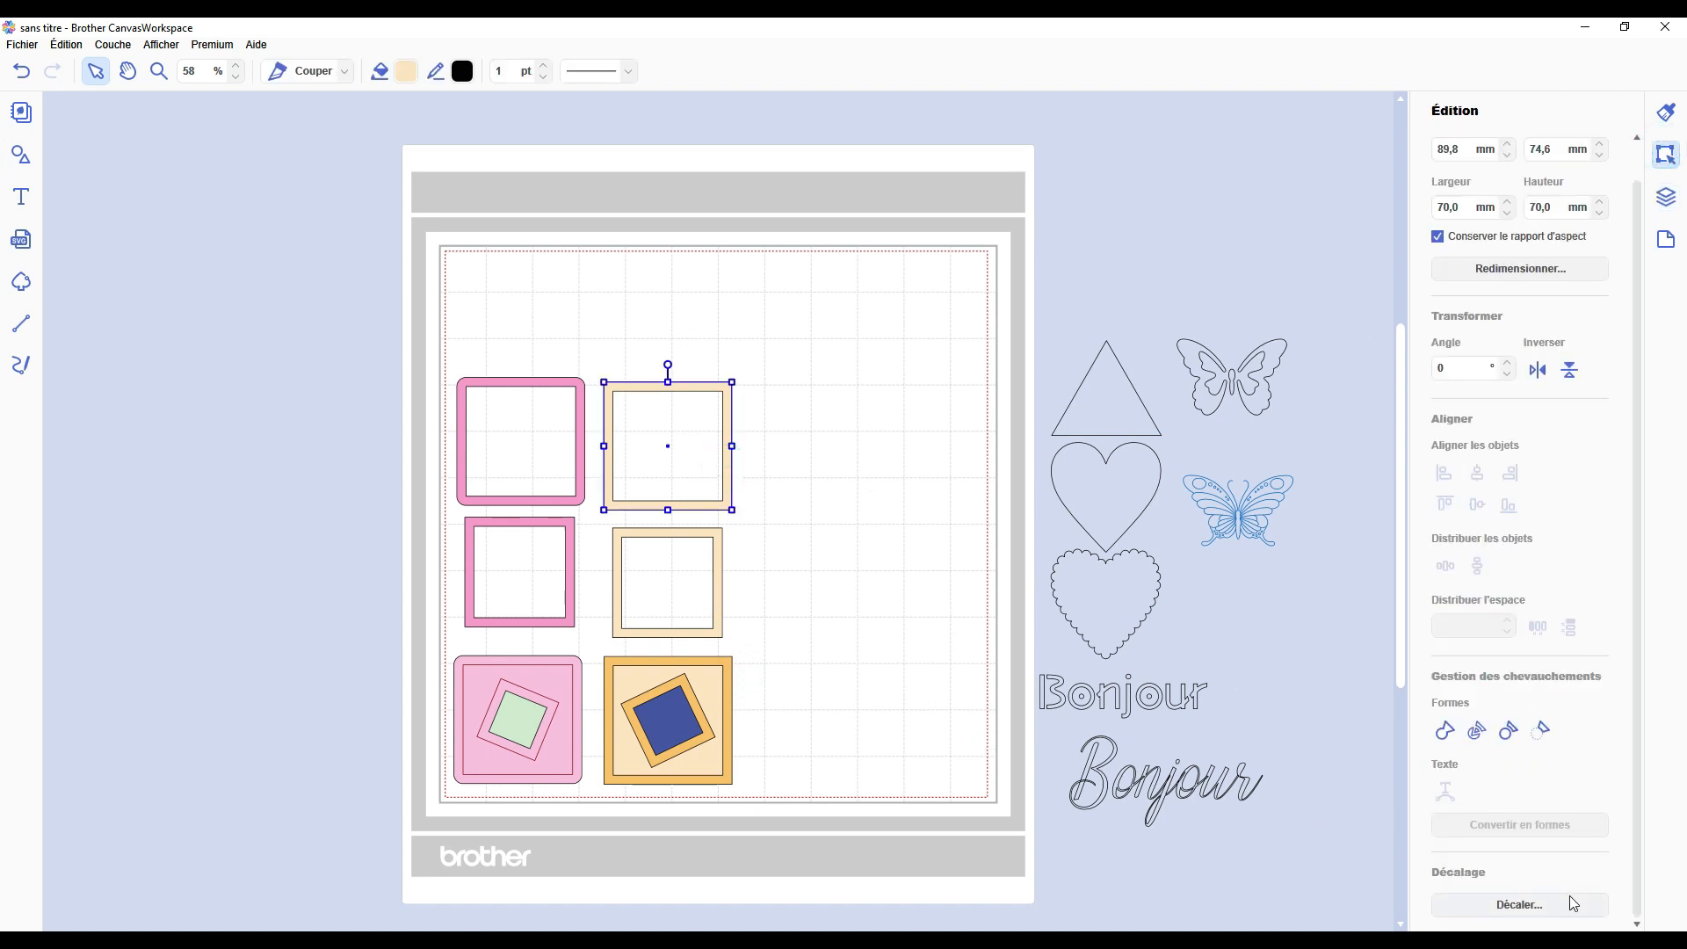
pyautogui.click(1565, 902)
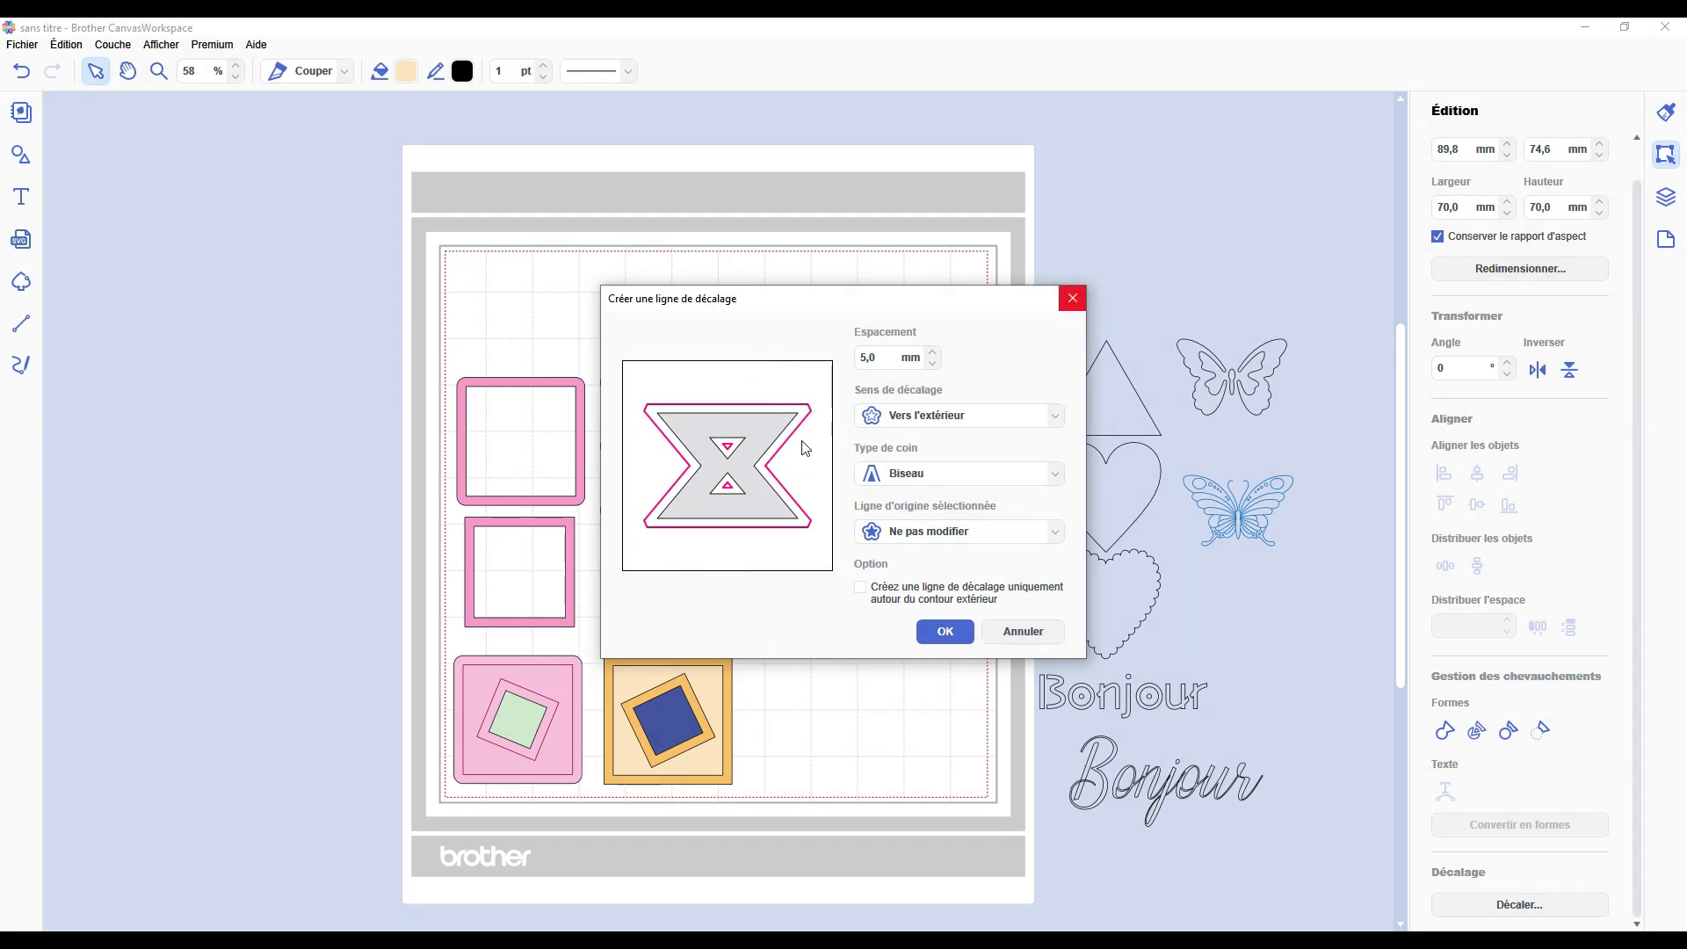
pyautogui.click(945, 632)
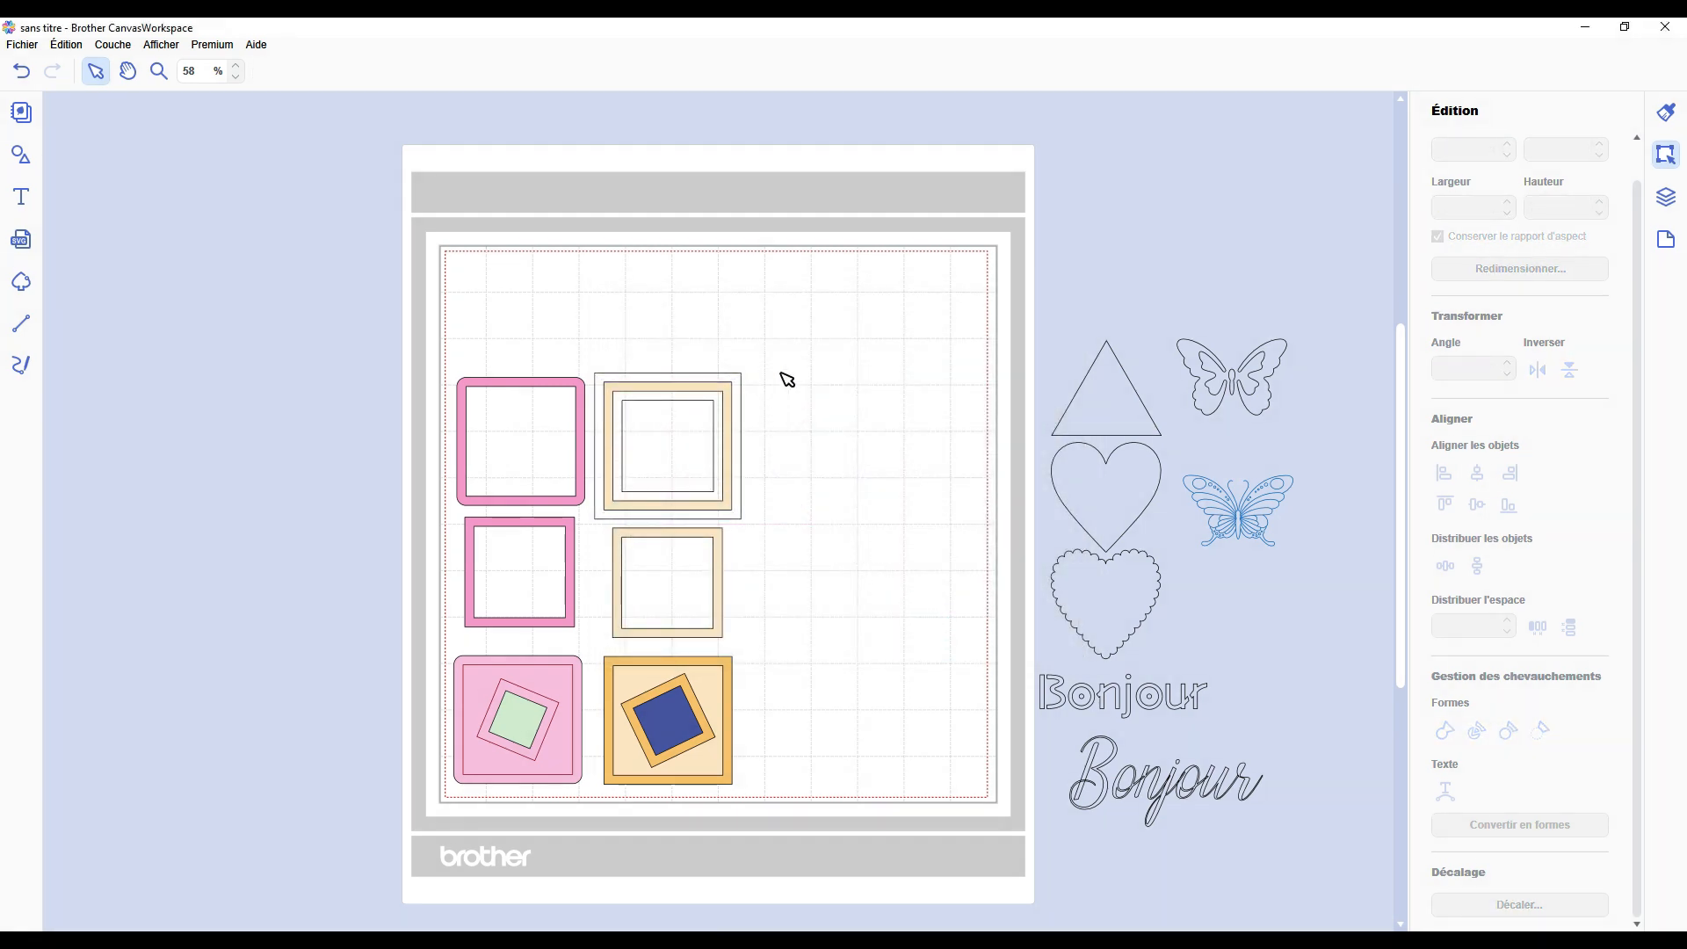
pyautogui.hotkey('ctrl', 'z')
# Move all six coloured square designs together off the mat into the empty area beside it.
pyautogui.moveTo(707, 306); pyautogui.dragTo(644, 542)
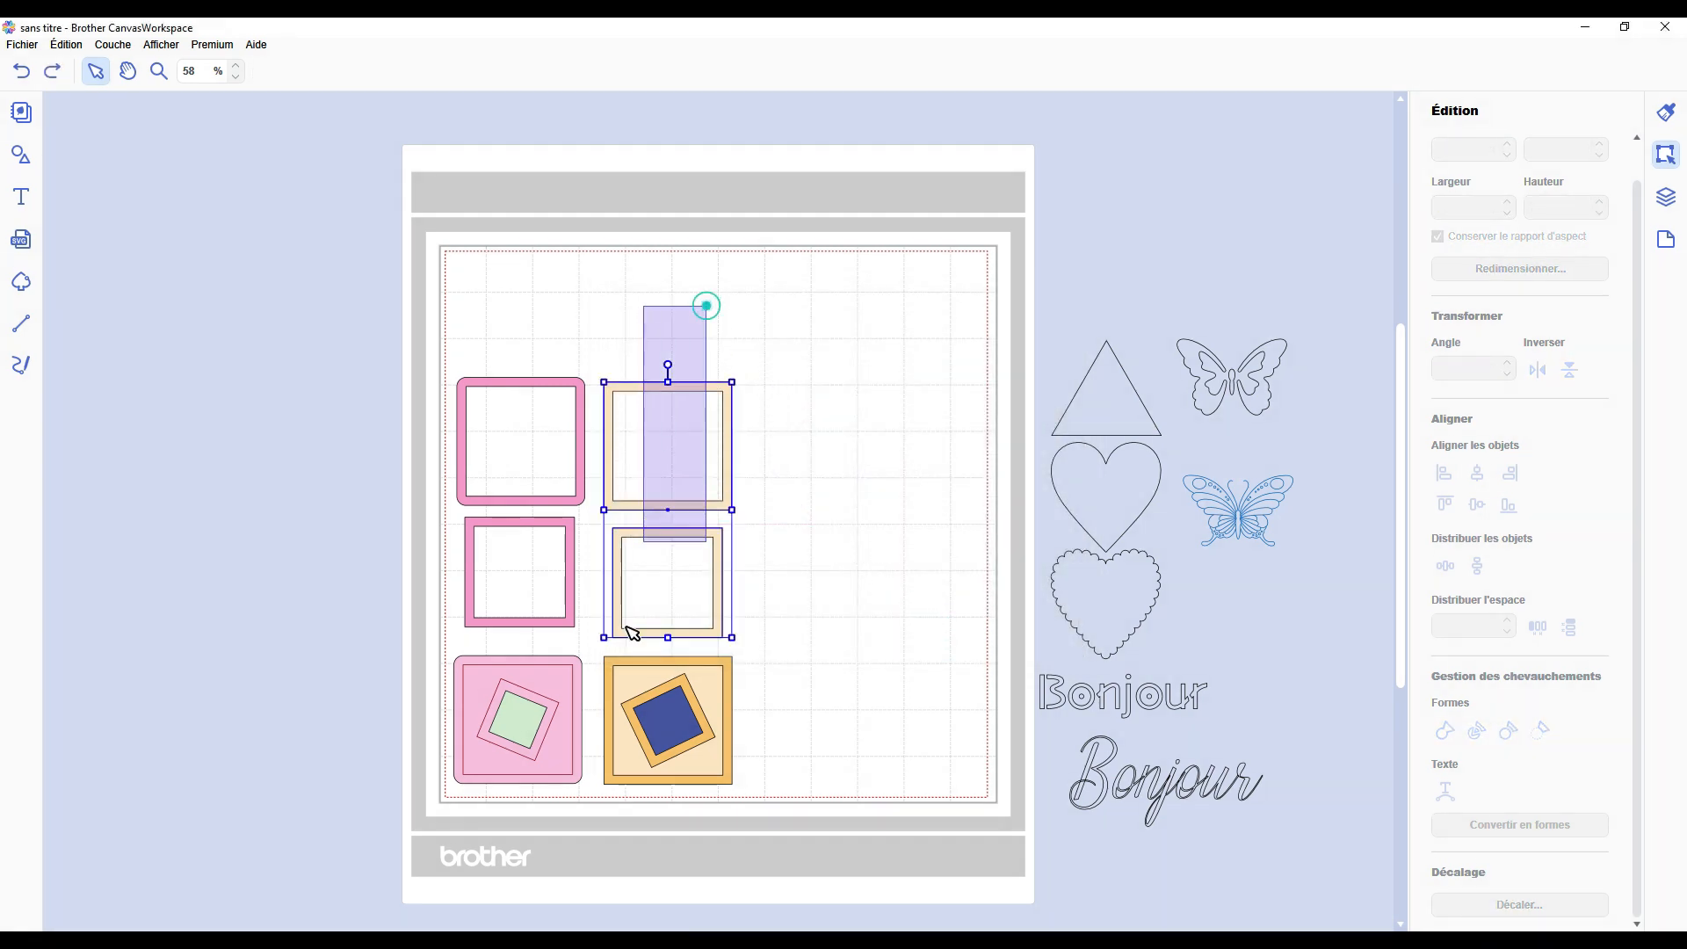
pyautogui.moveTo(503, 813); pyautogui.dragTo(497, 816)
pyautogui.moveTo(528, 678); pyautogui.dragTo(371, 603)
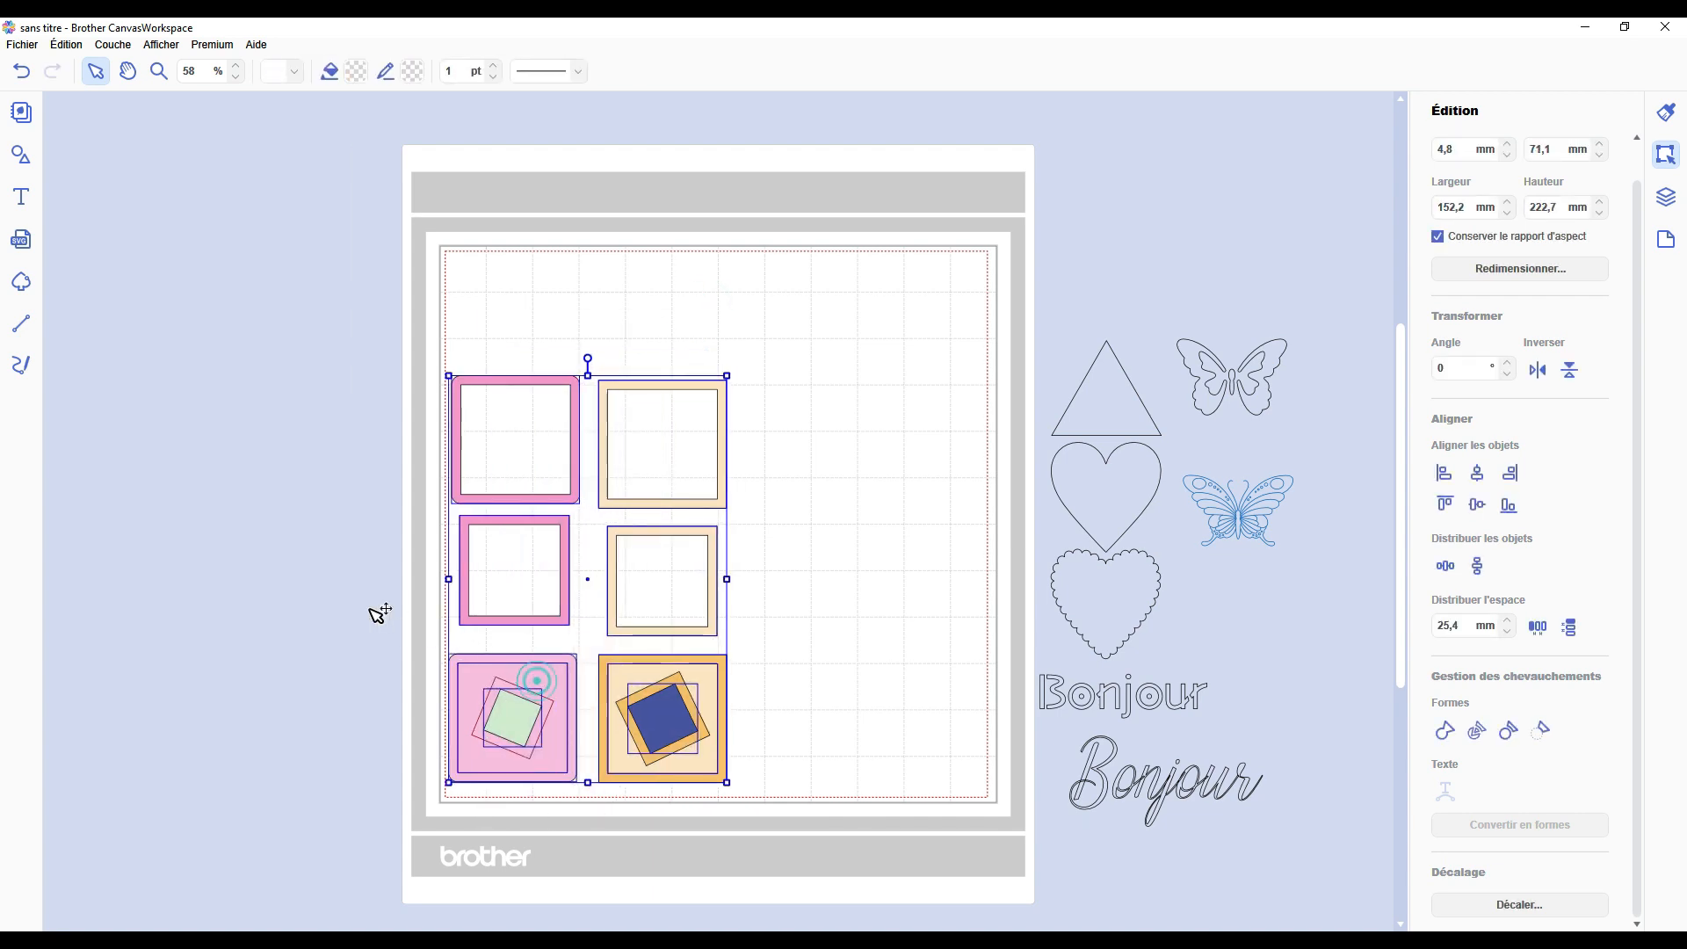
pyautogui.moveTo(372, 604); pyautogui.dragTo(201, 490)
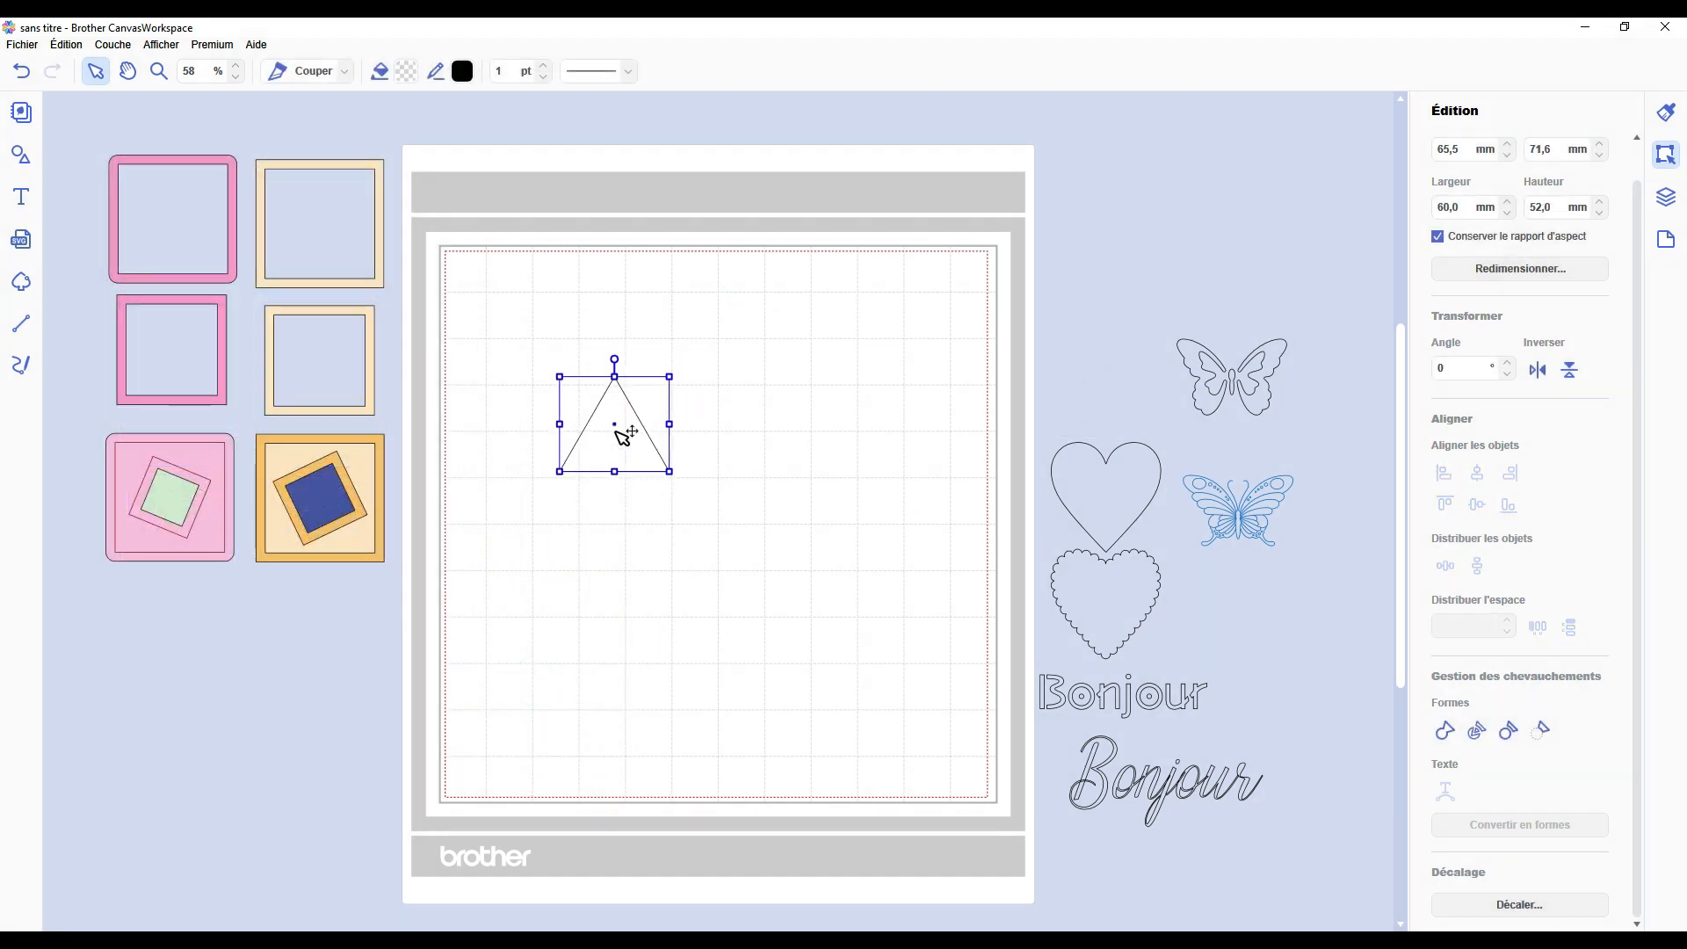
# Place the triangle on the mat, offset it 5 mm outward with Arrondi corners and turn the result into a light pink frame.
pyautogui.moveTo(624, 433); pyautogui.dragTo(549, 474)
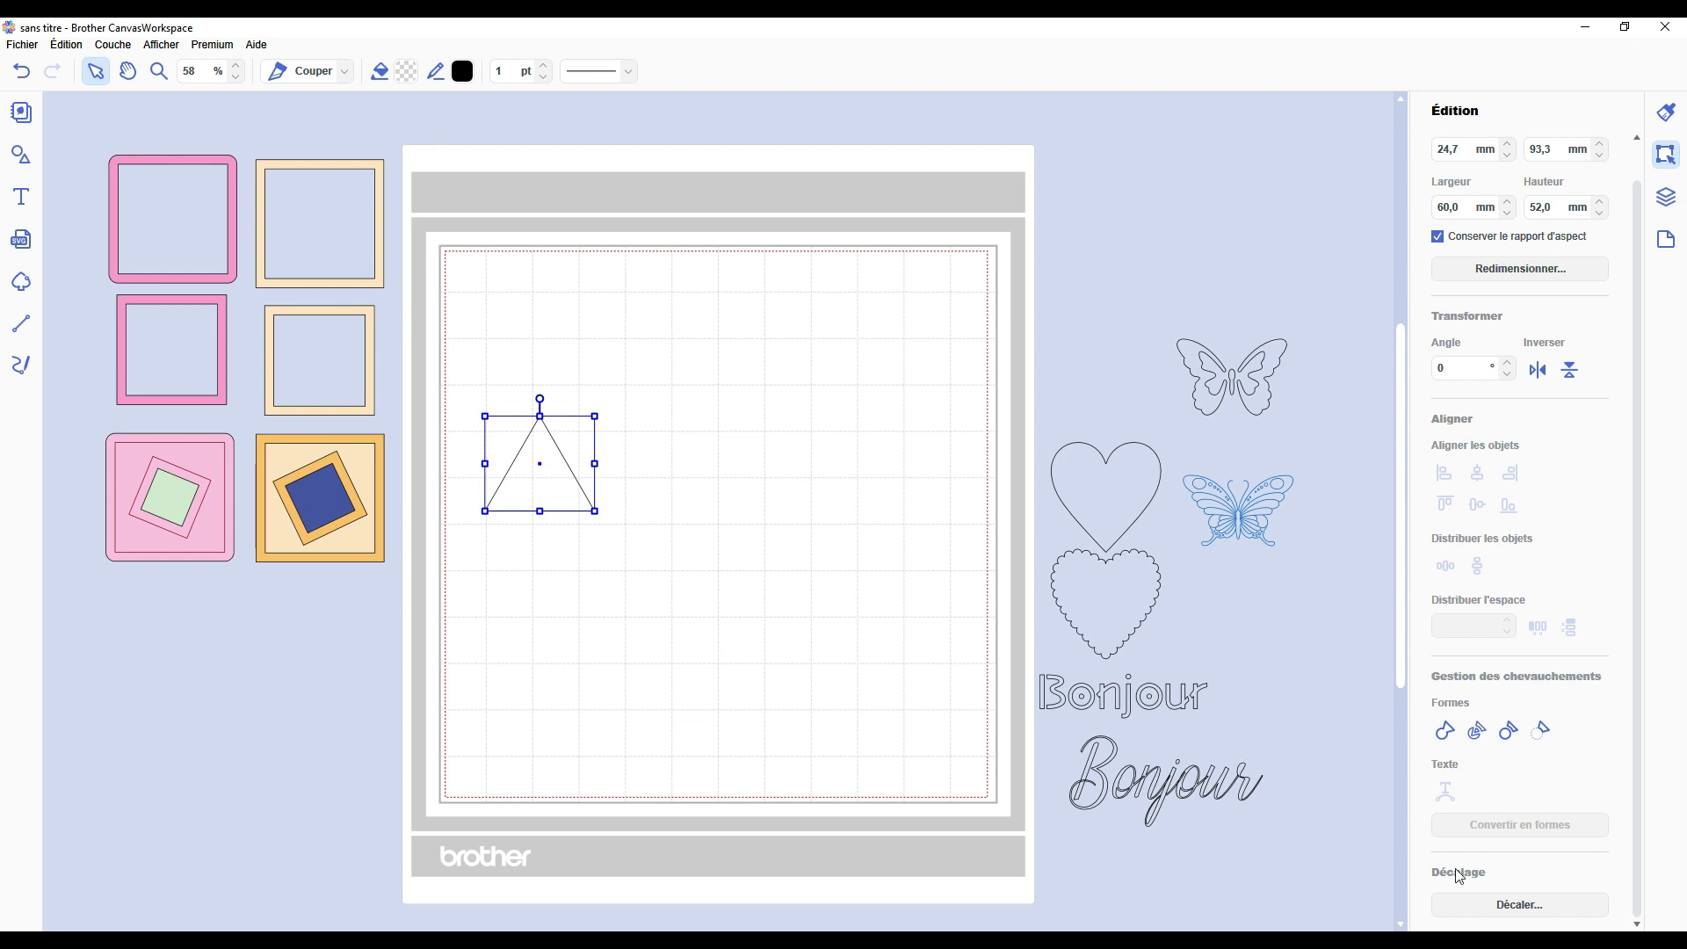
pyautogui.click(1519, 904)
pyautogui.click(1055, 415)
pyautogui.click(905, 502)
pyautogui.click(945, 631)
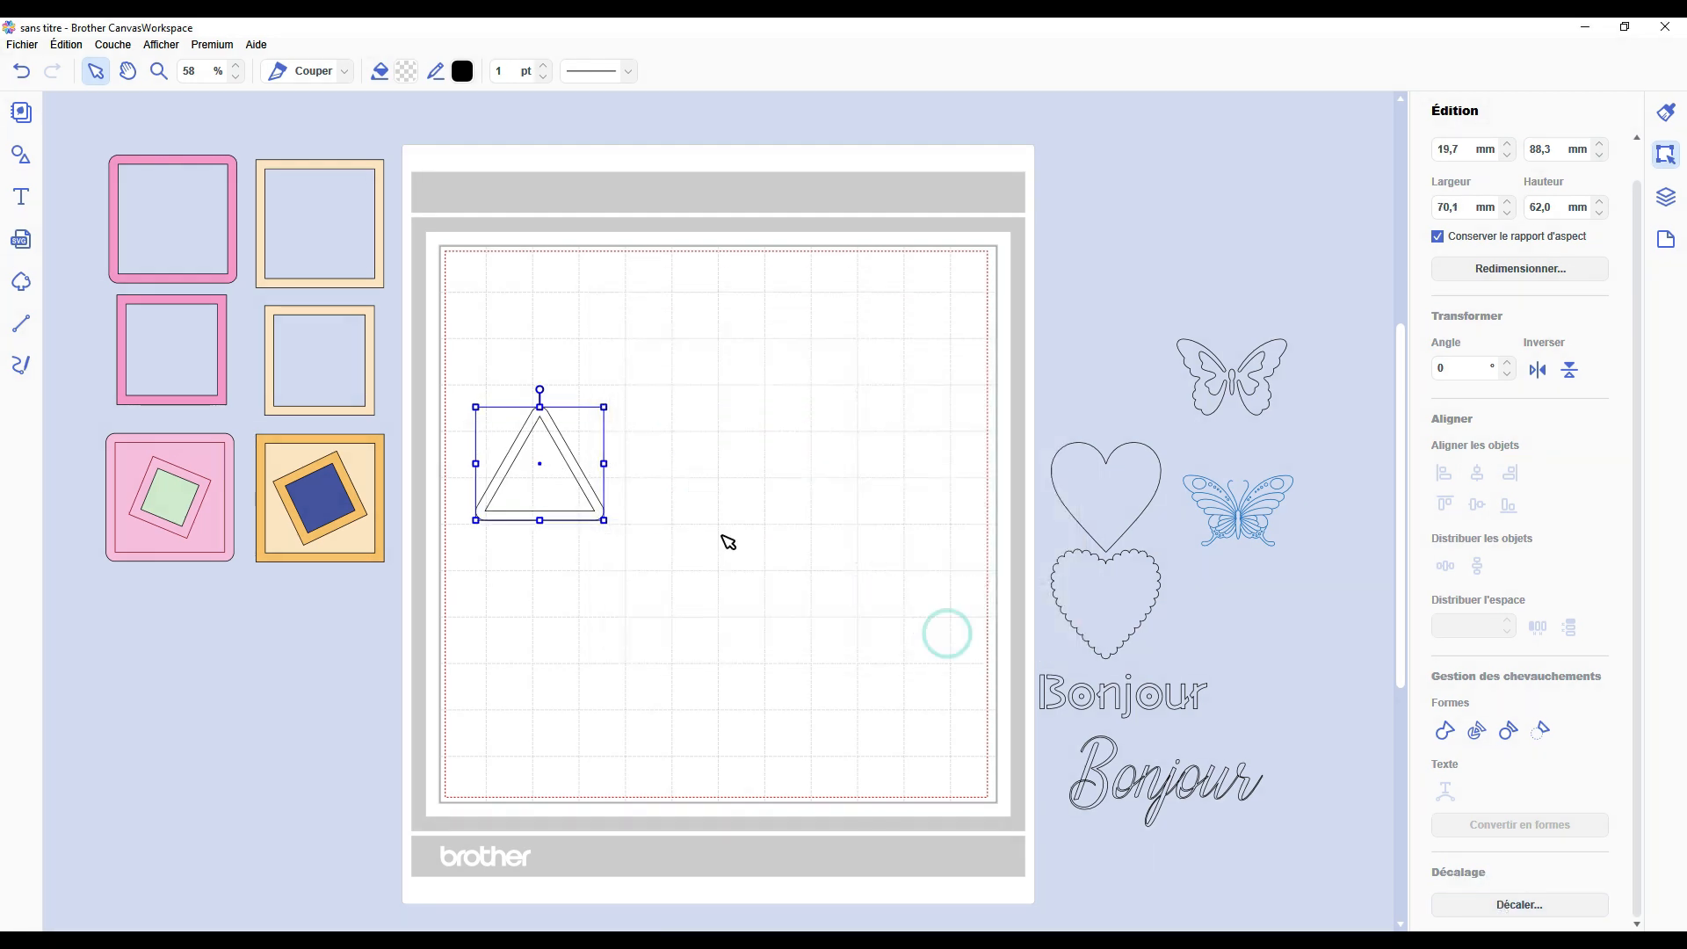
pyautogui.moveTo(565, 460); pyautogui.dragTo(740, 394)
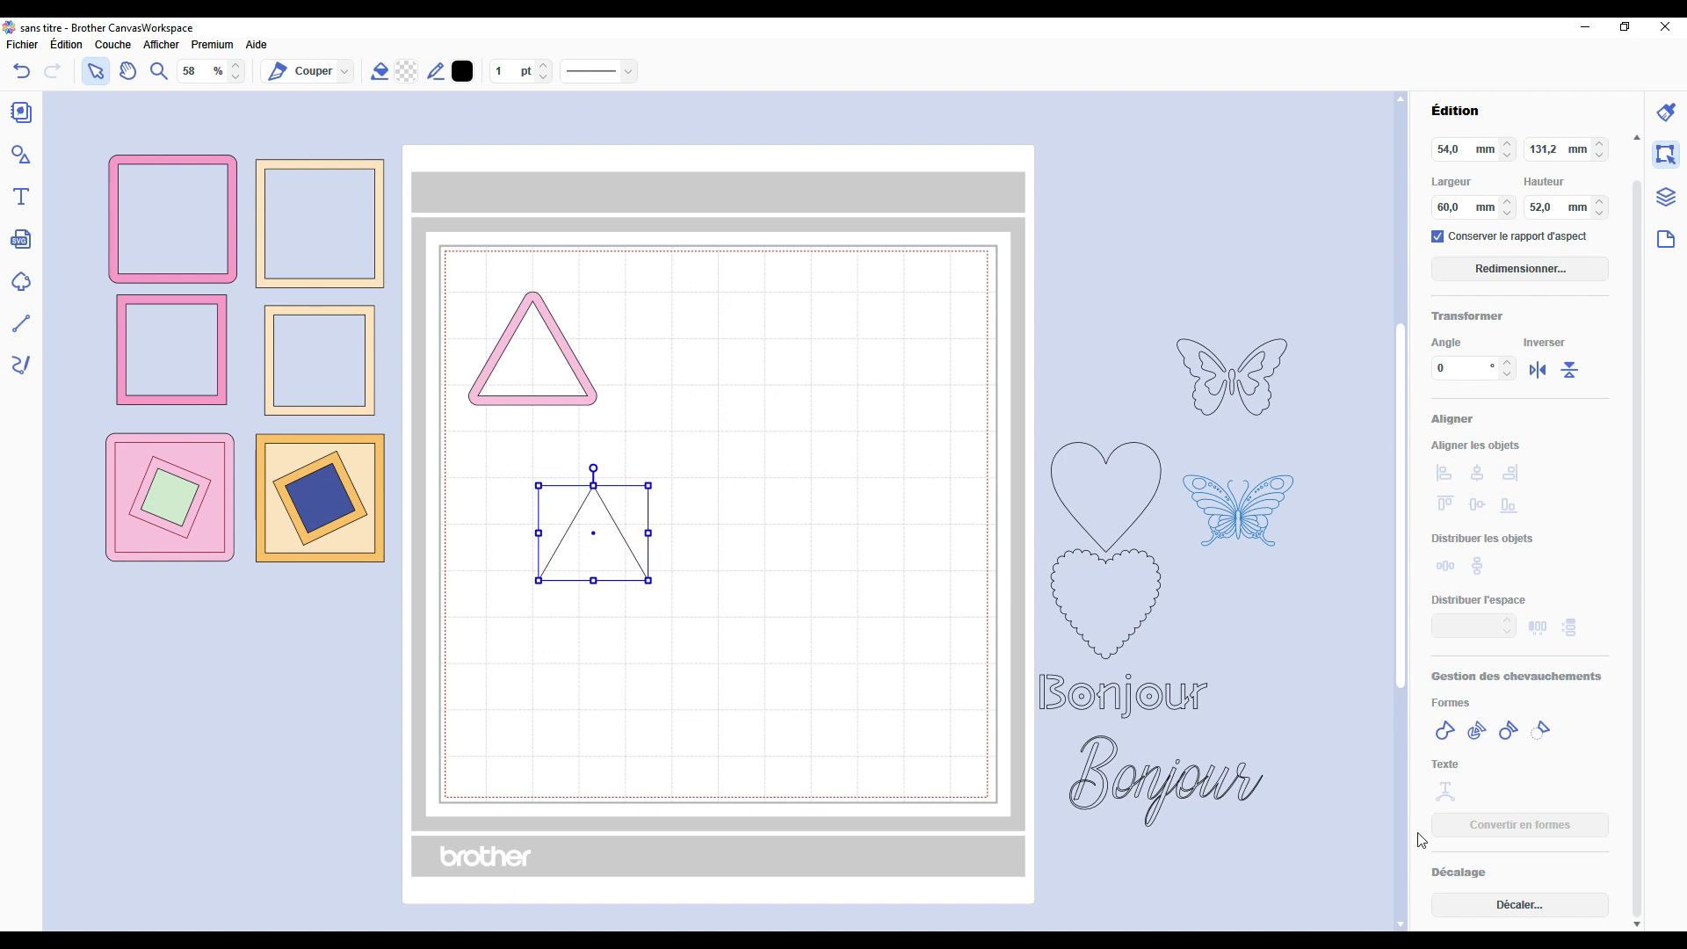
# Offset the remaining triangle by 5 mm Vers l'intérieur with Arrondi corners and set a spare plain triangle aside on the mat.
pyautogui.click(1519, 904)
pyautogui.click(914, 414)
pyautogui.click(914, 437)
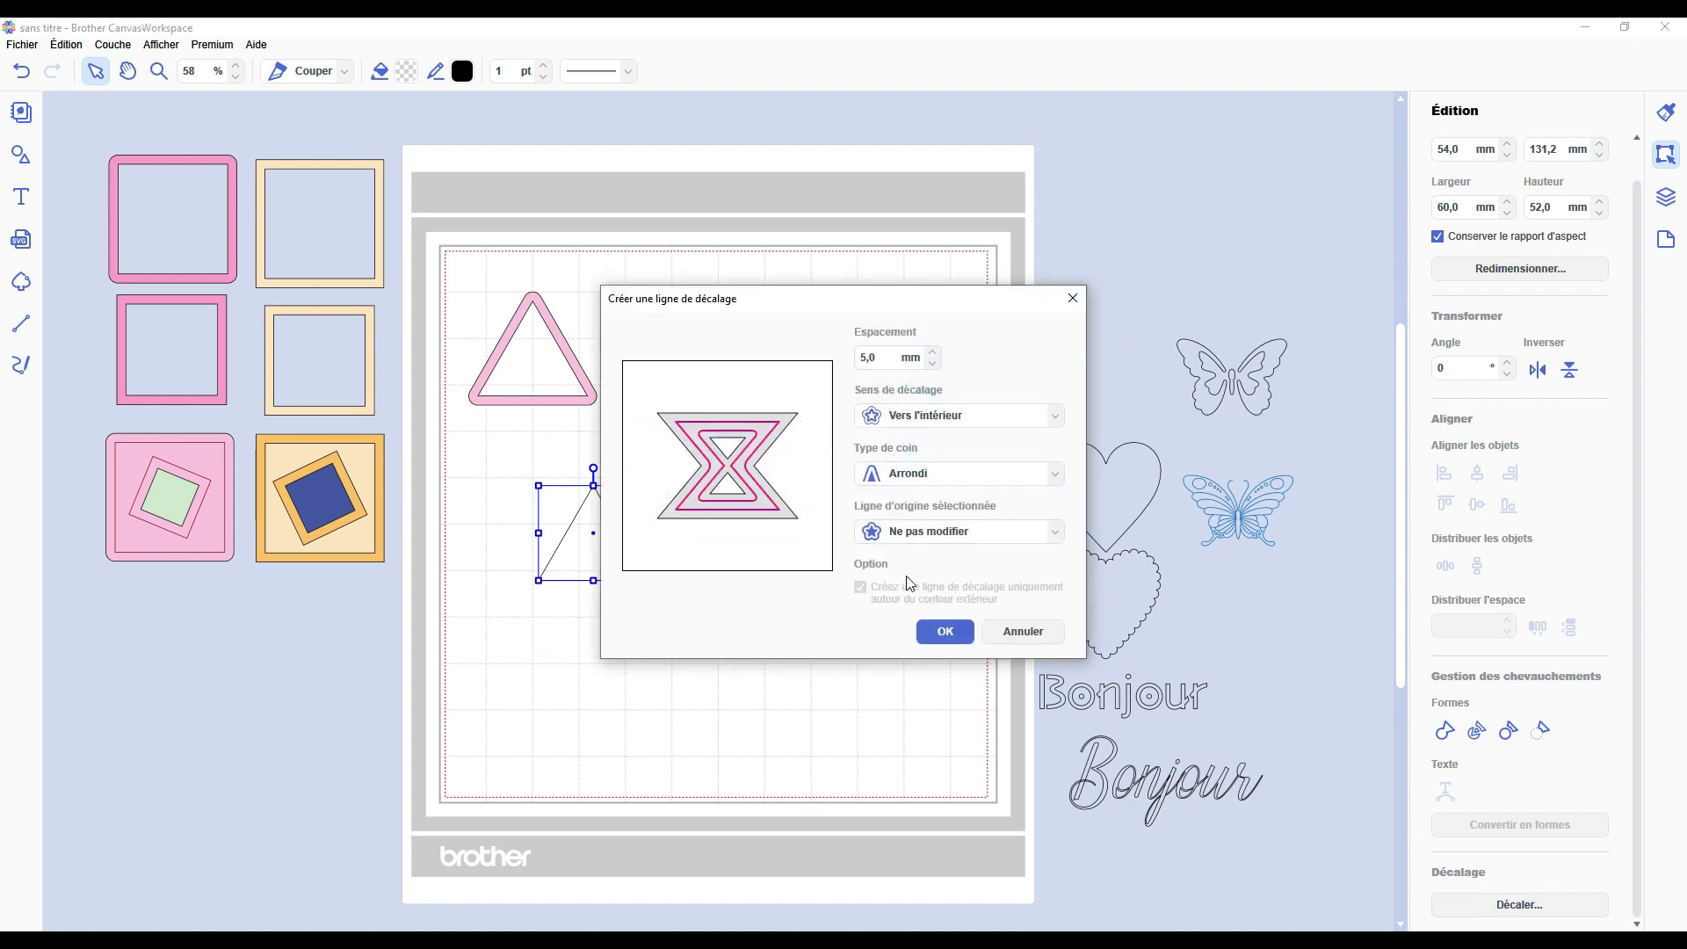
pyautogui.click(944, 631)
pyautogui.moveTo(743, 641); pyautogui.dragTo(549, 549)
pyautogui.moveTo(644, 579); pyautogui.dragTo(841, 435)
# Divide the triangle and its inward offset, delete the inner piece, and place the frame filled #F8BFDF below the first pink triangle.
pyautogui.moveTo(518, 466); pyautogui.dragTo(692, 606)
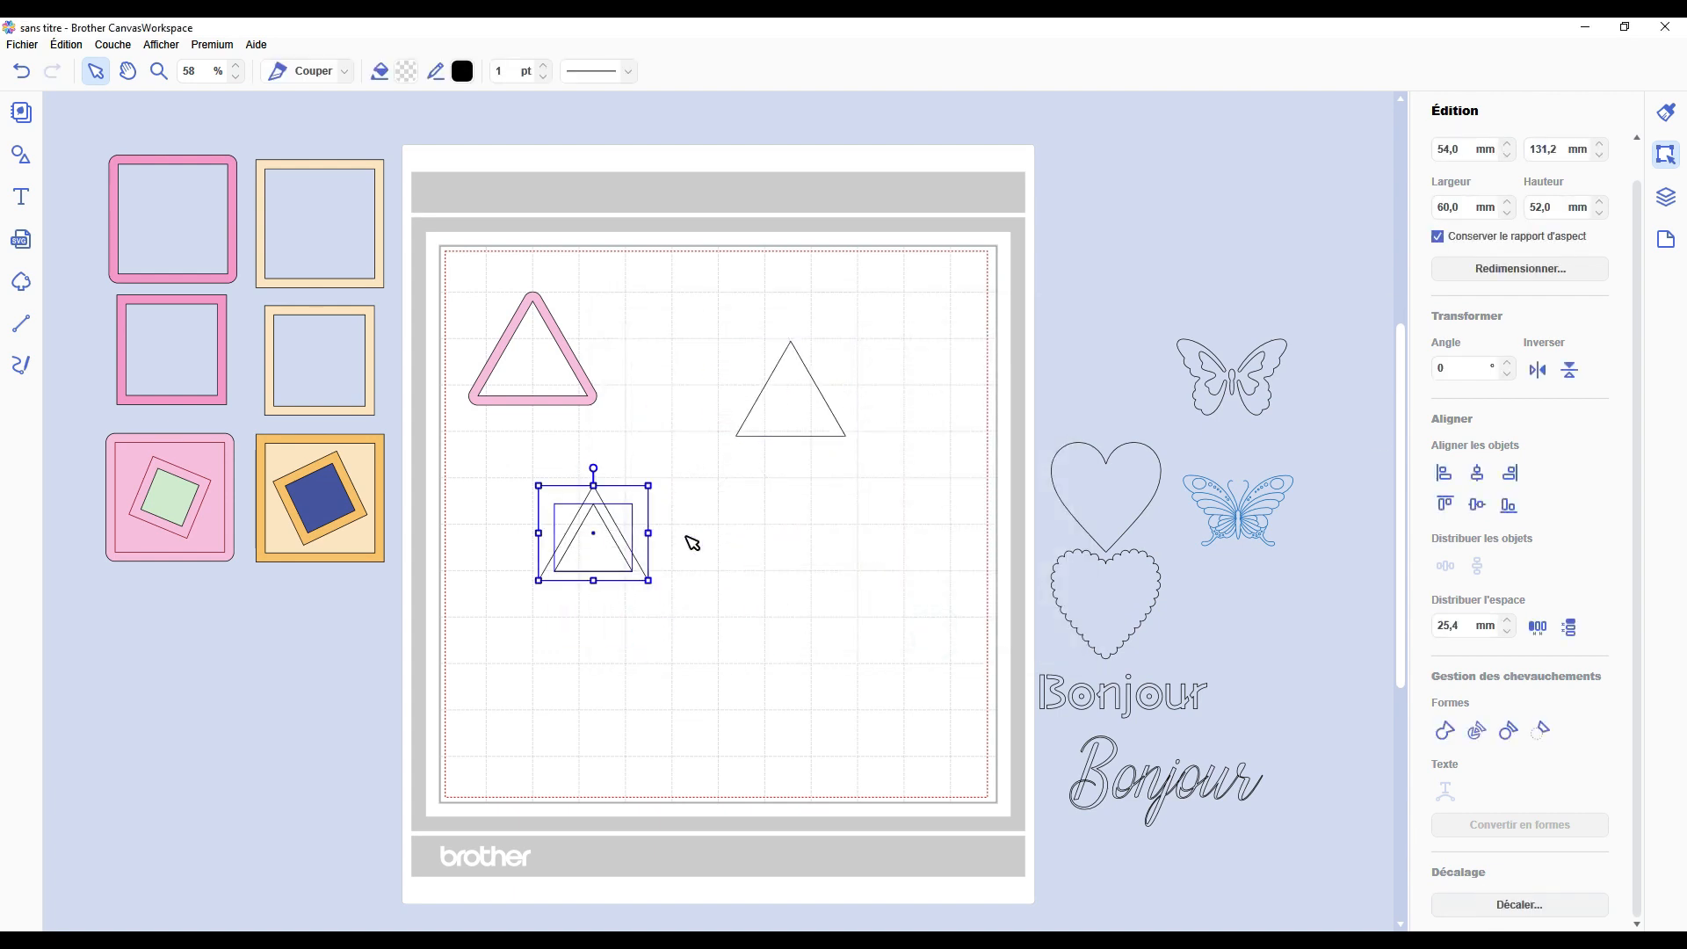
pyautogui.click(1477, 730)
pyautogui.click(606, 527)
pyautogui.press('Delete')
pyautogui.click(597, 510)
pyautogui.click(406, 71)
pyautogui.click(646, 376)
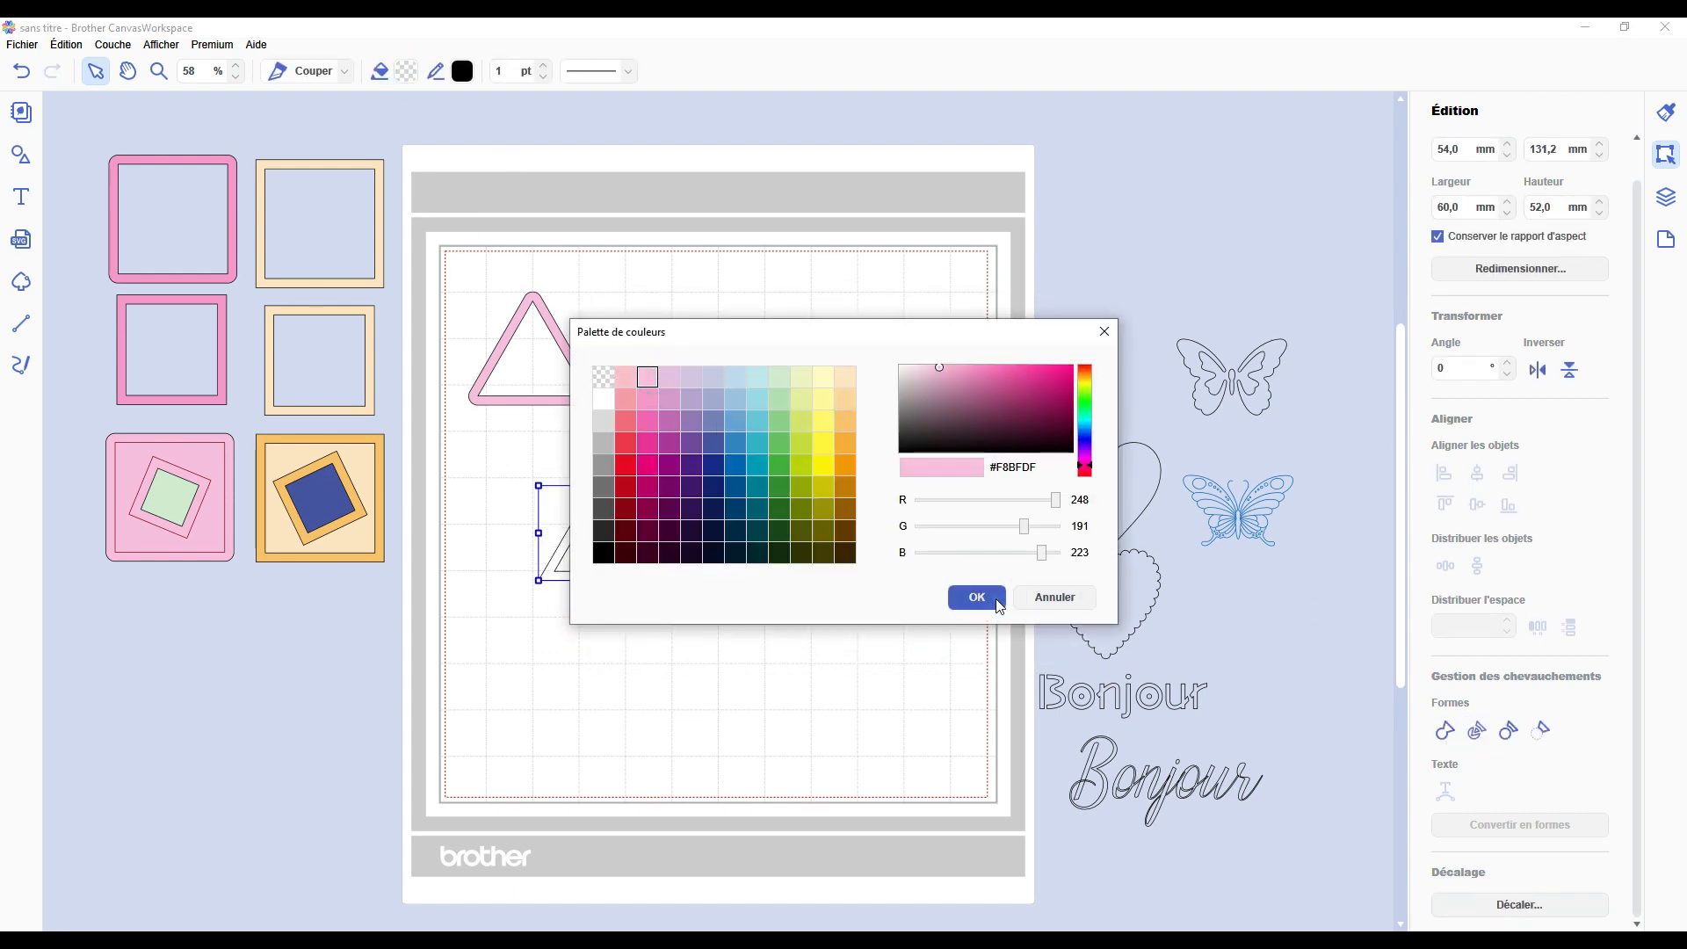
pyautogui.click(994, 599)
pyautogui.moveTo(578, 575); pyautogui.dragTo(524, 516)
# Duplicate the spare triangle and centre a smaller triangle inside a copy to make a triangle with a triangular hole.
pyautogui.hotkey('ctrl', 'c')
pyautogui.hotkey('ctrl', 'v')
pyautogui.moveTo(798, 423); pyautogui.dragTo(874, 366)
pyautogui.hotkey('ctrl', 'v')
pyautogui.moveTo(854, 512); pyautogui.dragTo(788, 548)
pyautogui.moveTo(852, 530); pyautogui.dragTo(760, 552)
pyautogui.click(1476, 473)
pyautogui.click(1477, 504)
pyautogui.click(857, 586)
pyautogui.click(806, 566)
# Offset the holed triangle by 5 mm outward with Arrondi corners, then ungroup the offset shapes and move the outer one beneath it.
pyautogui.click(1520, 904)
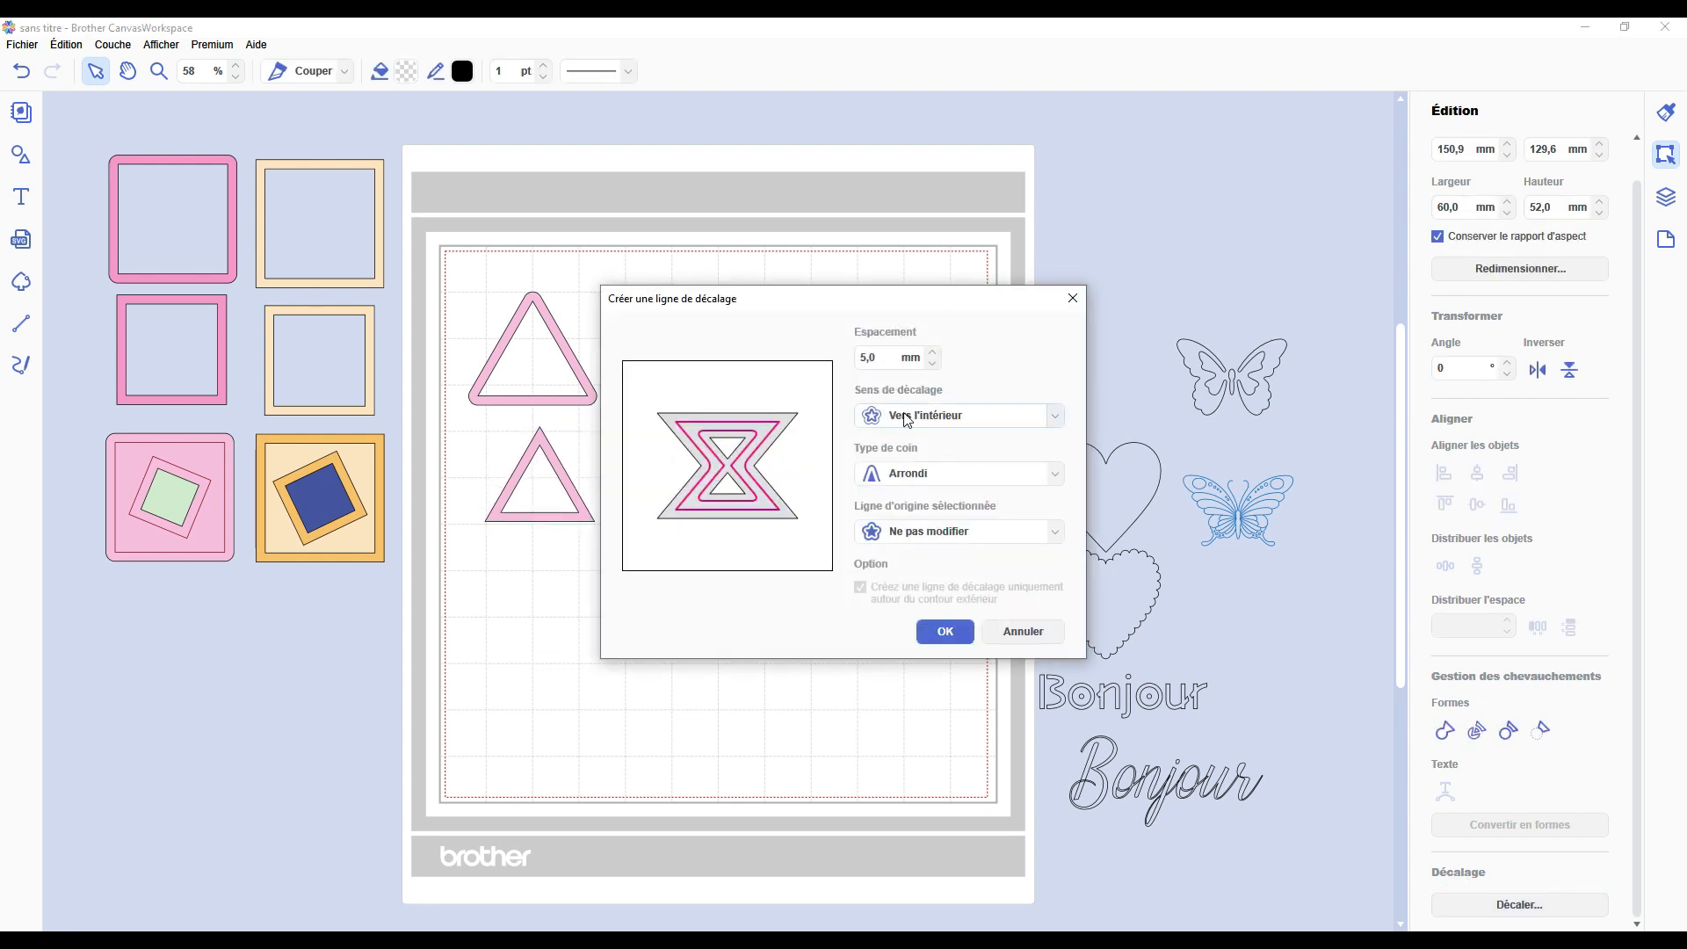
pyautogui.click(941, 629)
pyautogui.click(1666, 196)
pyautogui.click(1493, 174)
pyautogui.moveTo(1498, 147); pyautogui.dragTo(1497, 132)
pyautogui.moveTo(1488, 177); pyautogui.dragTo(1491, 236)
# Fill the outer offset triangle light orange, the holed triangle orange and the innermost triangle brown.
pyautogui.click(406, 71)
pyautogui.click(849, 378)
pyautogui.click(997, 601)
pyautogui.click(1480, 184)
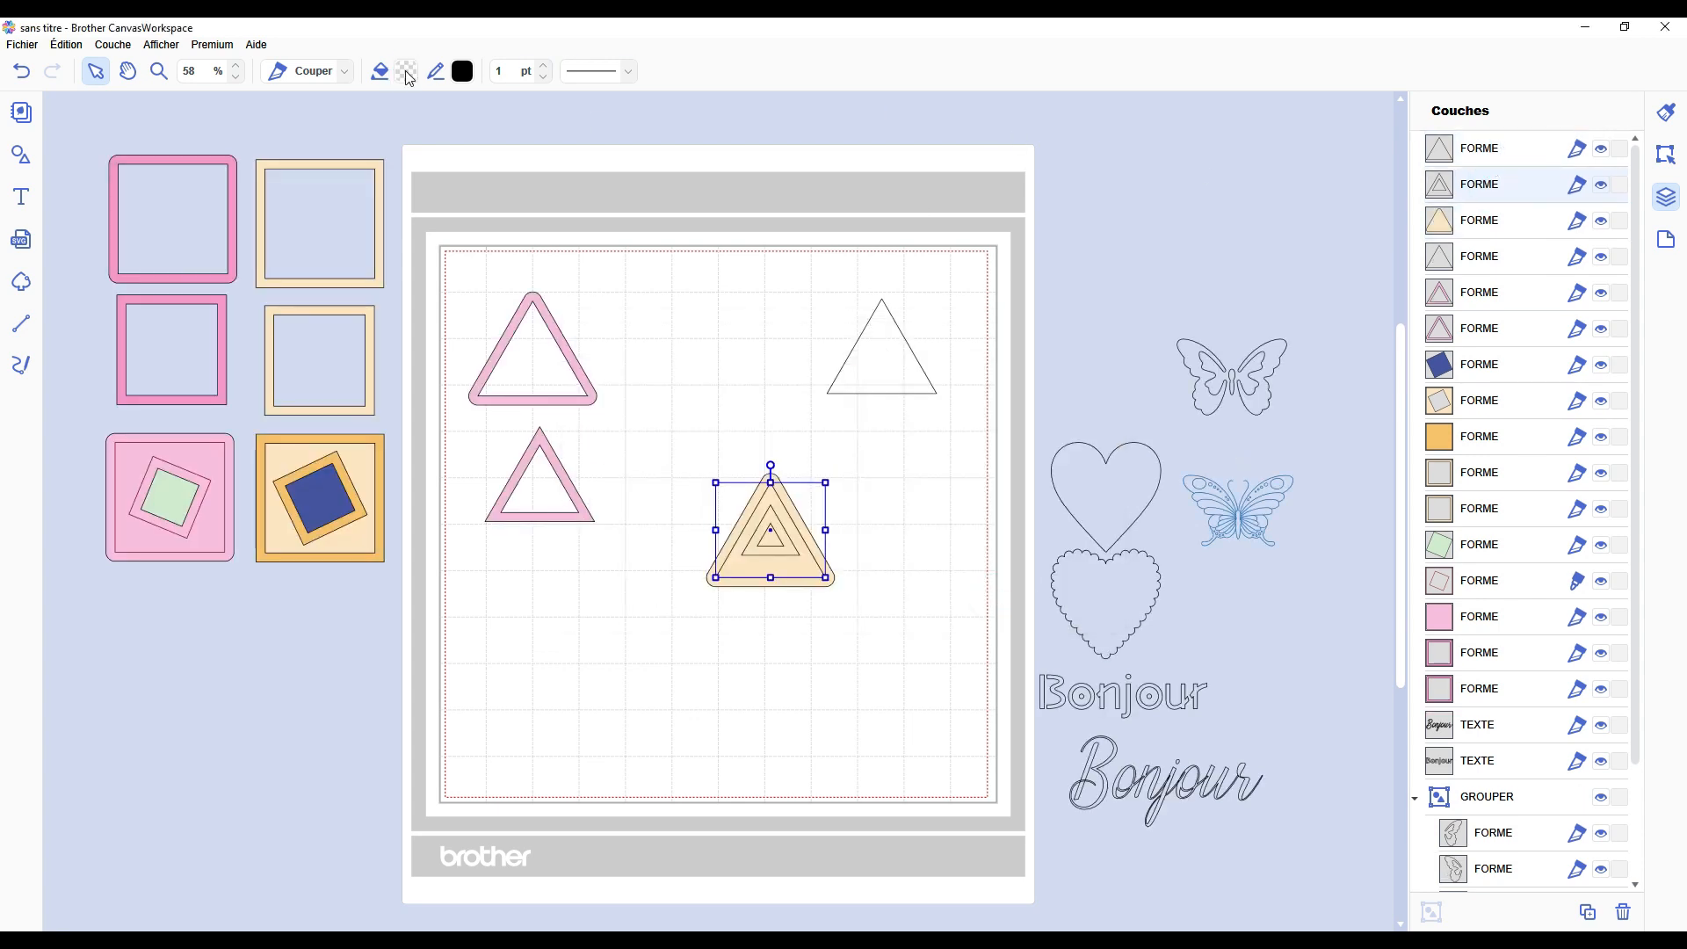
pyautogui.click(406, 72)
pyautogui.click(845, 422)
pyautogui.click(977, 599)
pyautogui.click(1466, 143)
pyautogui.click(406, 71)
pyautogui.click(845, 509)
# Place the nested triangle design below the light pink triangle frames and recolour its outer offset shape light pink.
pyautogui.moveTo(888, 624); pyautogui.dragTo(668, 448)
pyautogui.moveTo(773, 563); pyautogui.dragTo(540, 635)
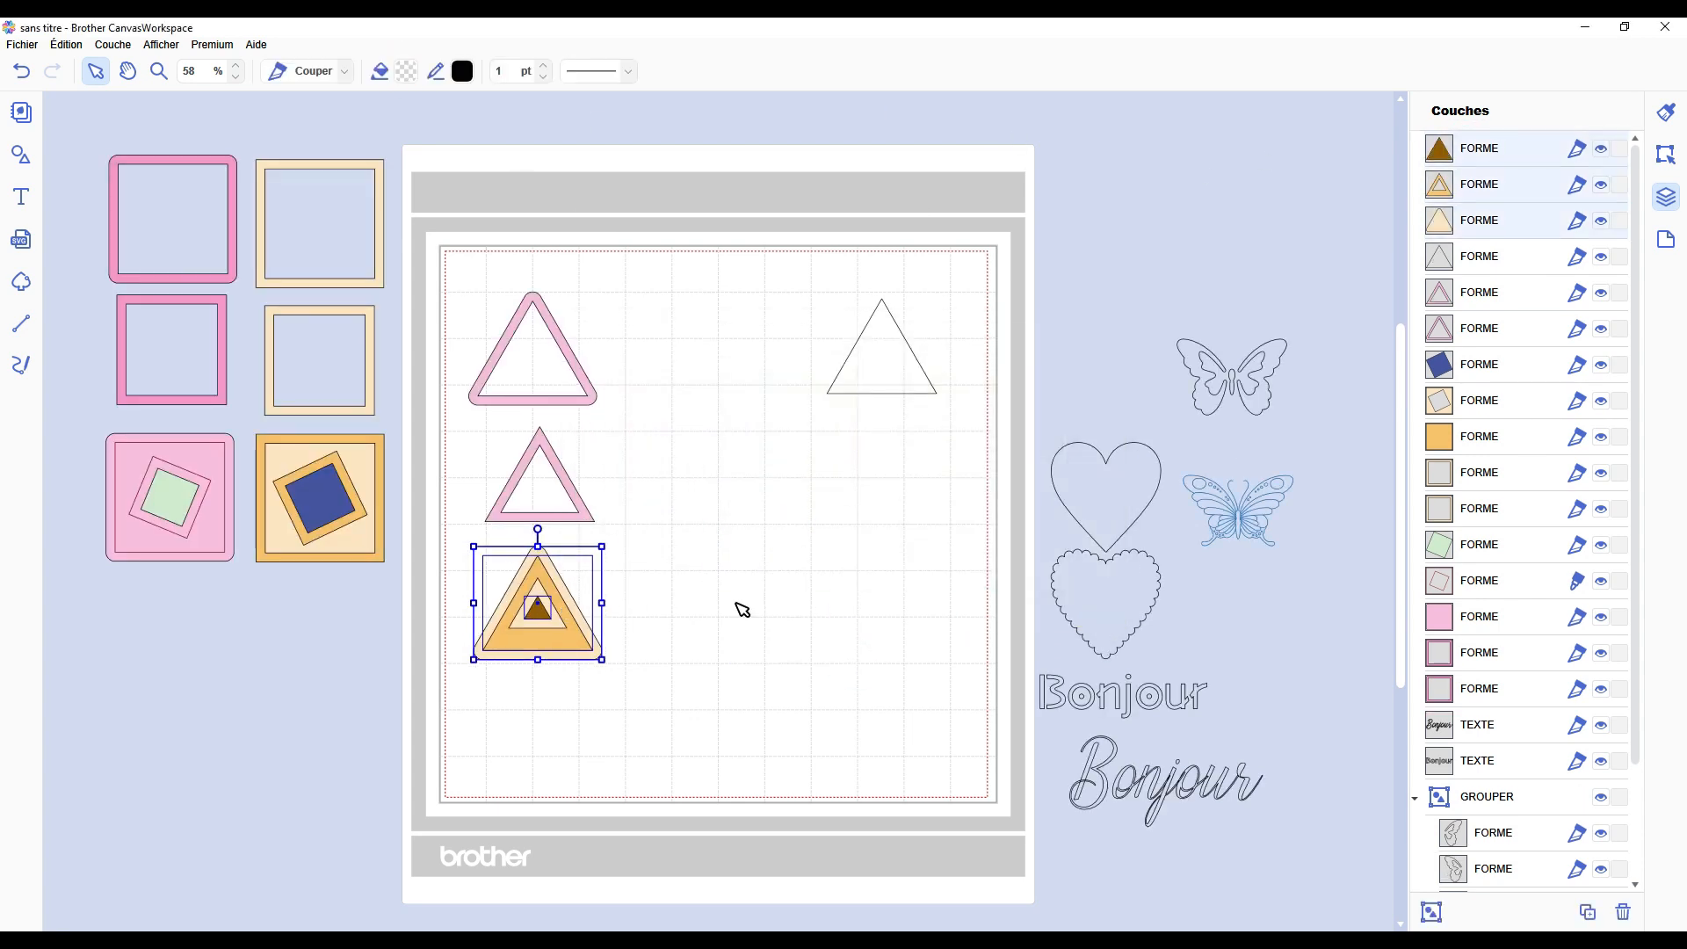
pyautogui.click(1479, 221)
pyautogui.click(406, 71)
pyautogui.click(649, 378)
pyautogui.click(979, 599)
# Recolour the holed triangle deep pink and the innermost triangle dark red.
pyautogui.click(1479, 184)
pyautogui.click(413, 73)
pyautogui.click(649, 465)
pyautogui.click(975, 597)
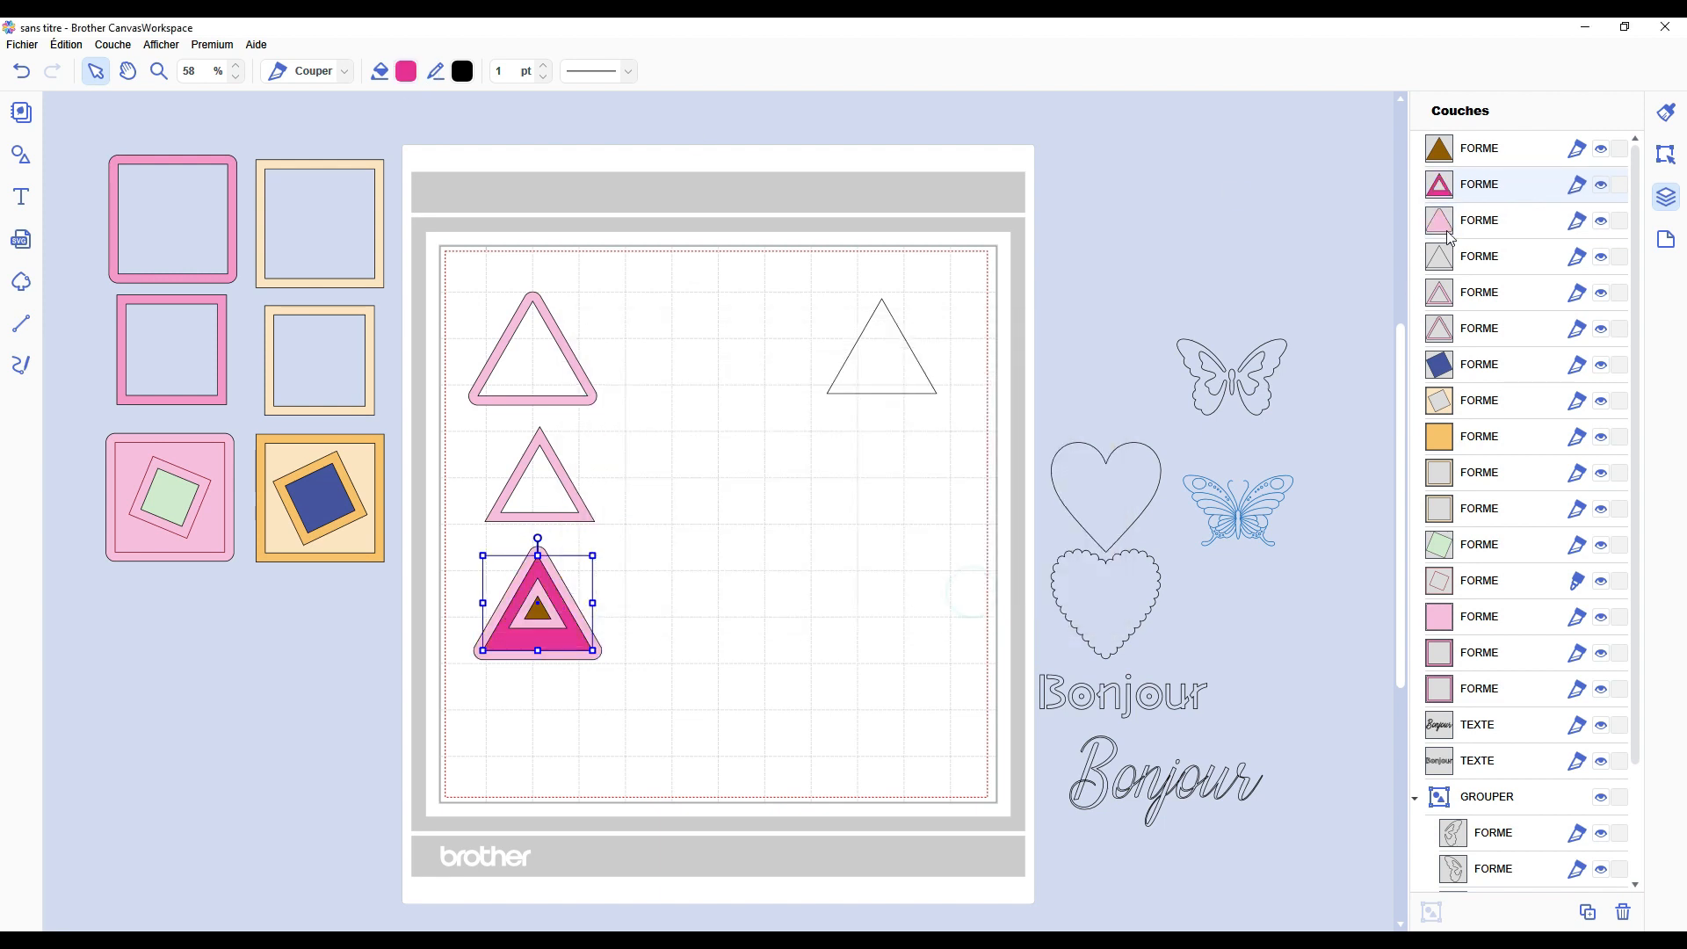
pyautogui.click(1479, 148)
pyautogui.click(406, 71)
pyautogui.click(626, 509)
pyautogui.click(975, 596)
# Paste two copies of the spare triangle, parking one beside the original and placing the other in the middle of the mat.
pyautogui.click(696, 677)
pyautogui.moveTo(669, 713); pyautogui.dragTo(458, 533)
pyautogui.moveTo(887, 357)
pyautogui.mouseDown()
pyautogui.moveTo(717, 352)
pyautogui.moveTo(876, 348)
pyautogui.mouseUp()
pyautogui.hotkey('ctrl', 'v')
pyautogui.hotkey('ctrl', 'v')
pyautogui.moveTo(733, 396); pyautogui.dragTo(920, 326)
pyautogui.moveTo(714, 369); pyautogui.dragTo(739, 493)
# Offset the middle triangle by 5 mm Vers l'extérieur with Biseau corners around the outer contour only, leaving the original line unmodified.
pyautogui.click(1666, 154)
pyautogui.scroll(-2, 1524, 702)
pyautogui.click(1519, 905)
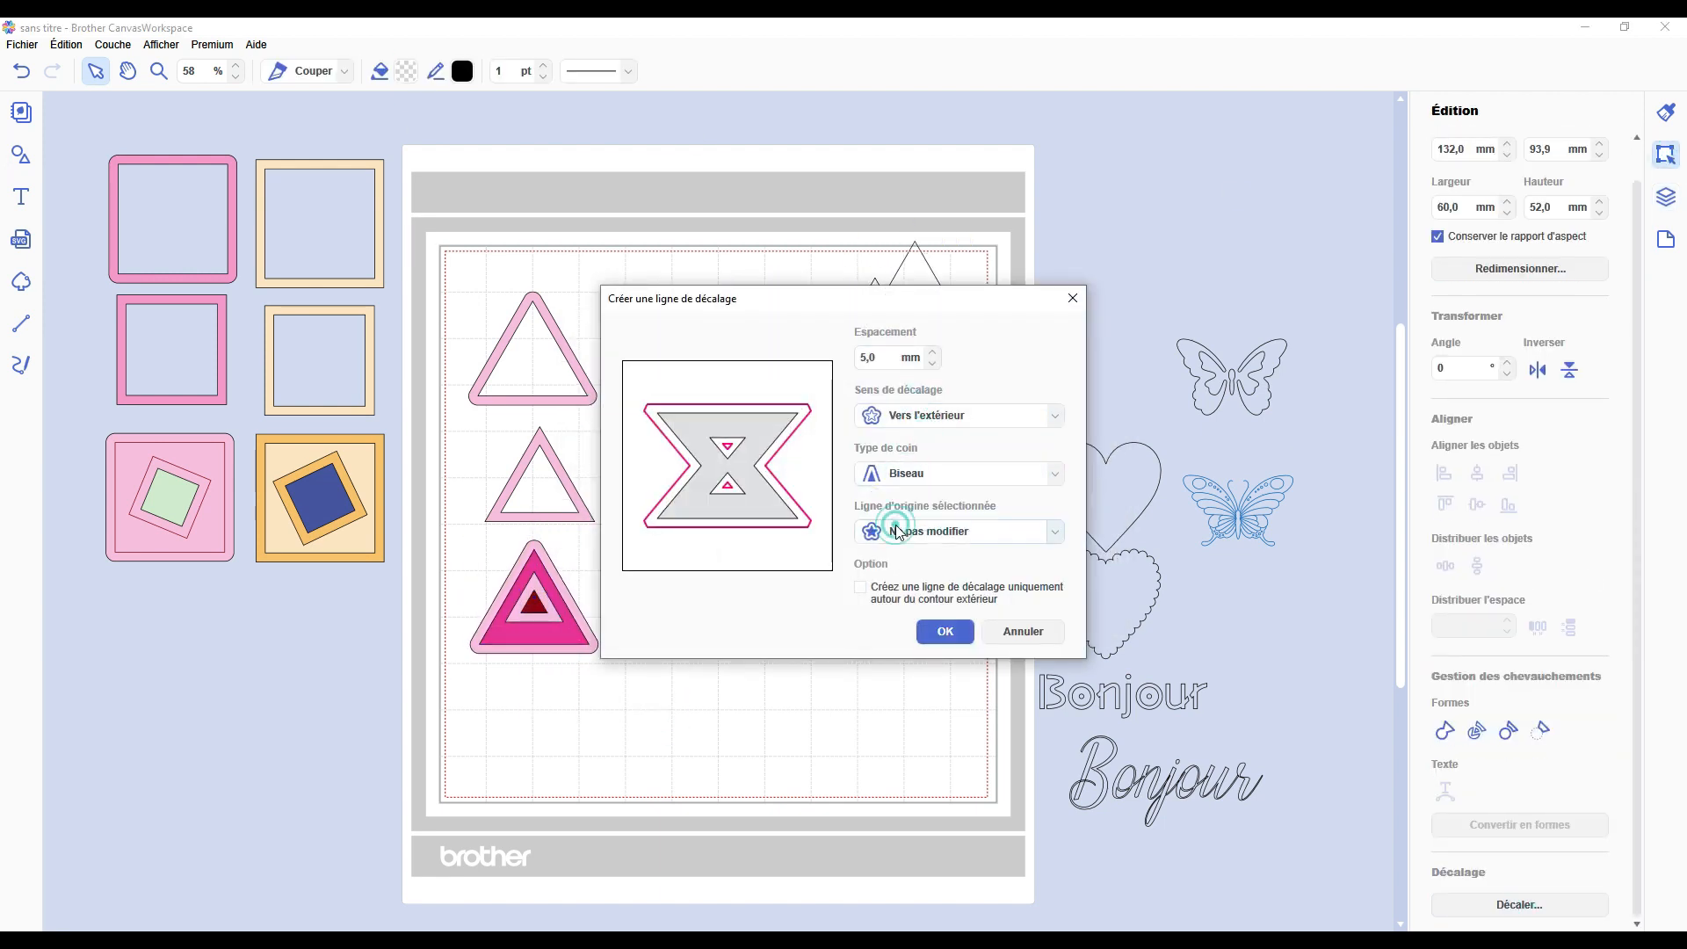
pyautogui.click(860, 586)
pyautogui.click(944, 631)
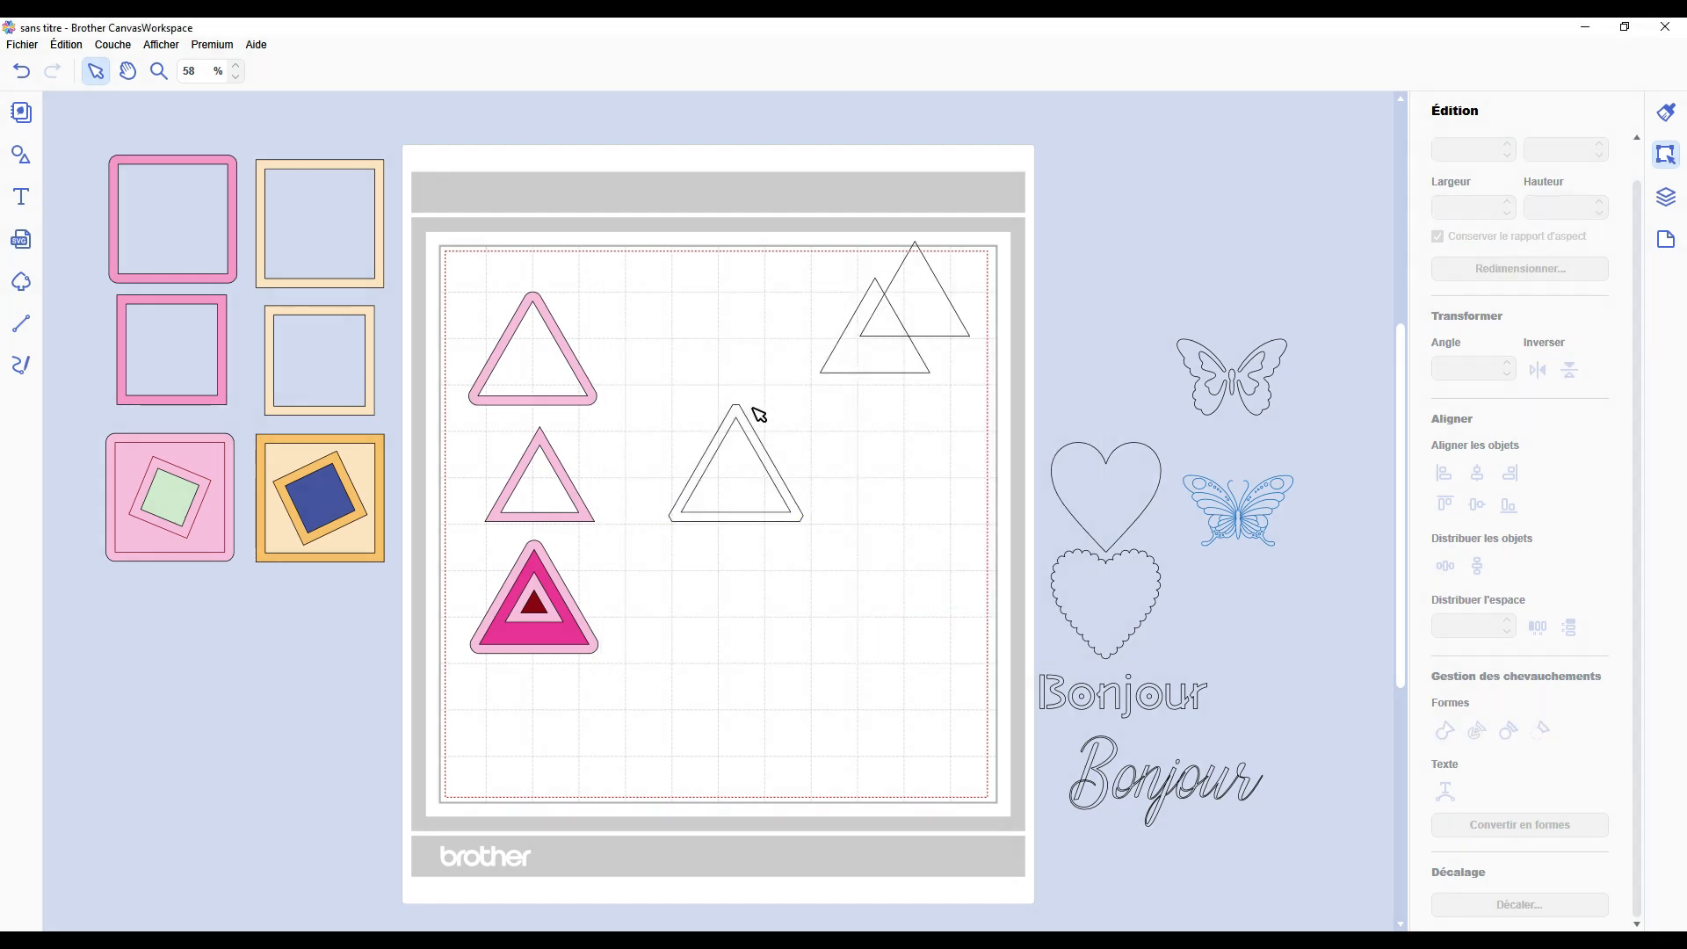
# Inspect the bevelled corners, divide the middle triangle and its offset into a frame with Diviser, and fill the frame cream.
pyautogui.scroll(6, 707, 393)
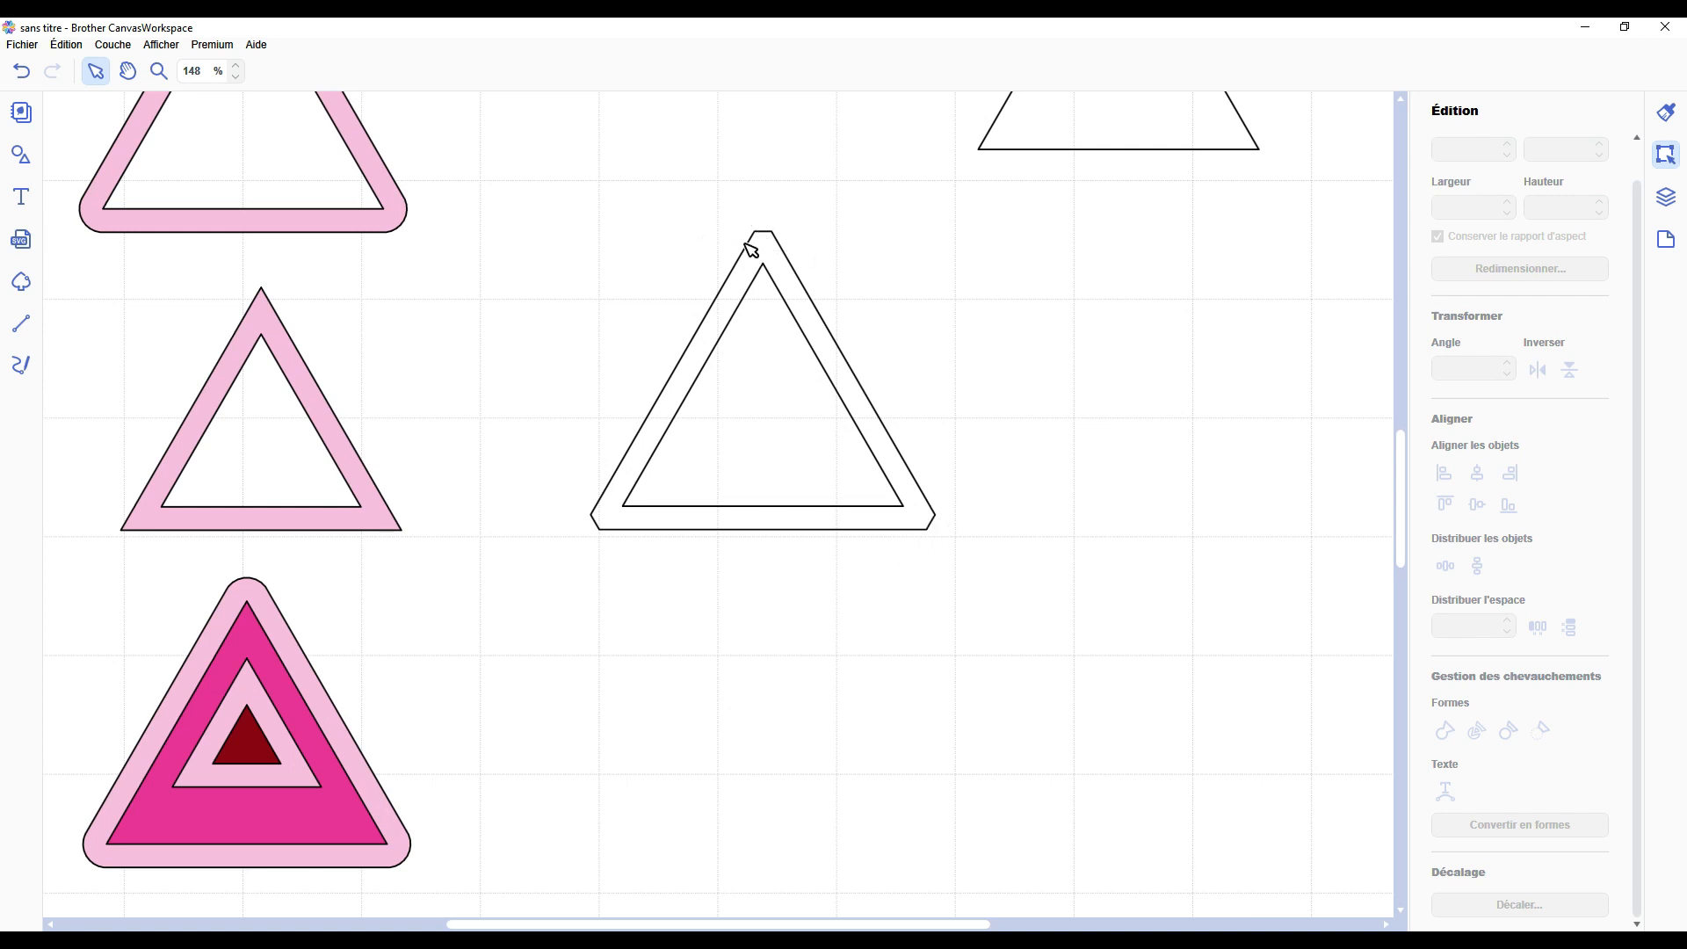
pyautogui.scroll(-3, 803, 347)
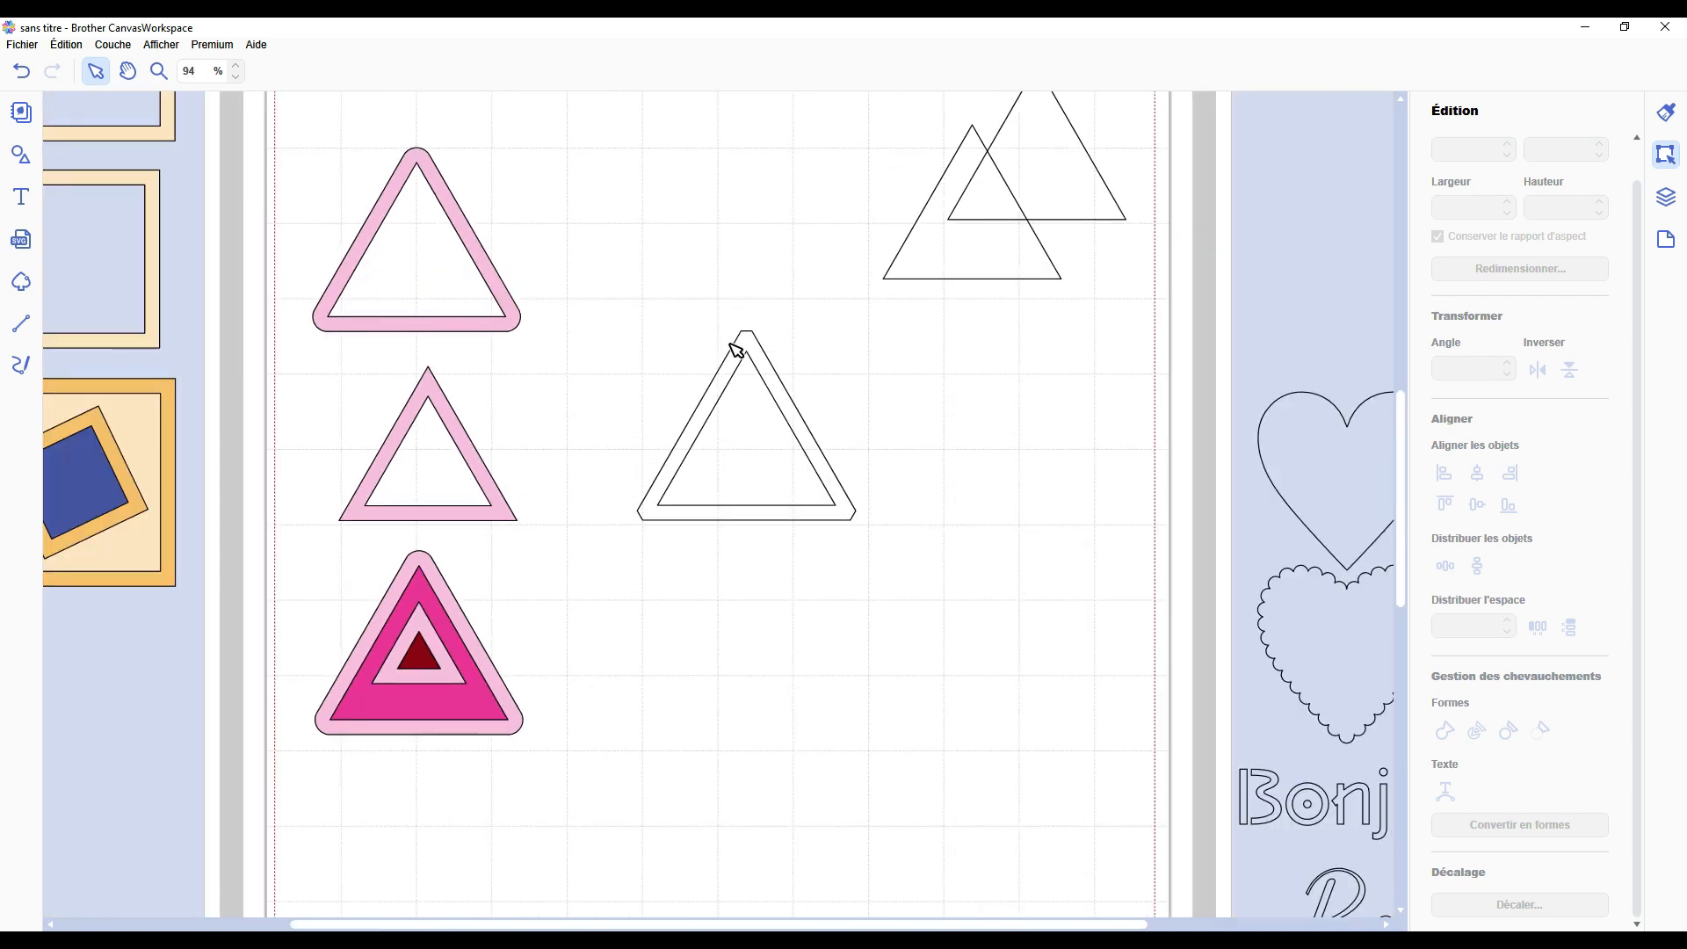
pyautogui.scroll(-5, 742, 351)
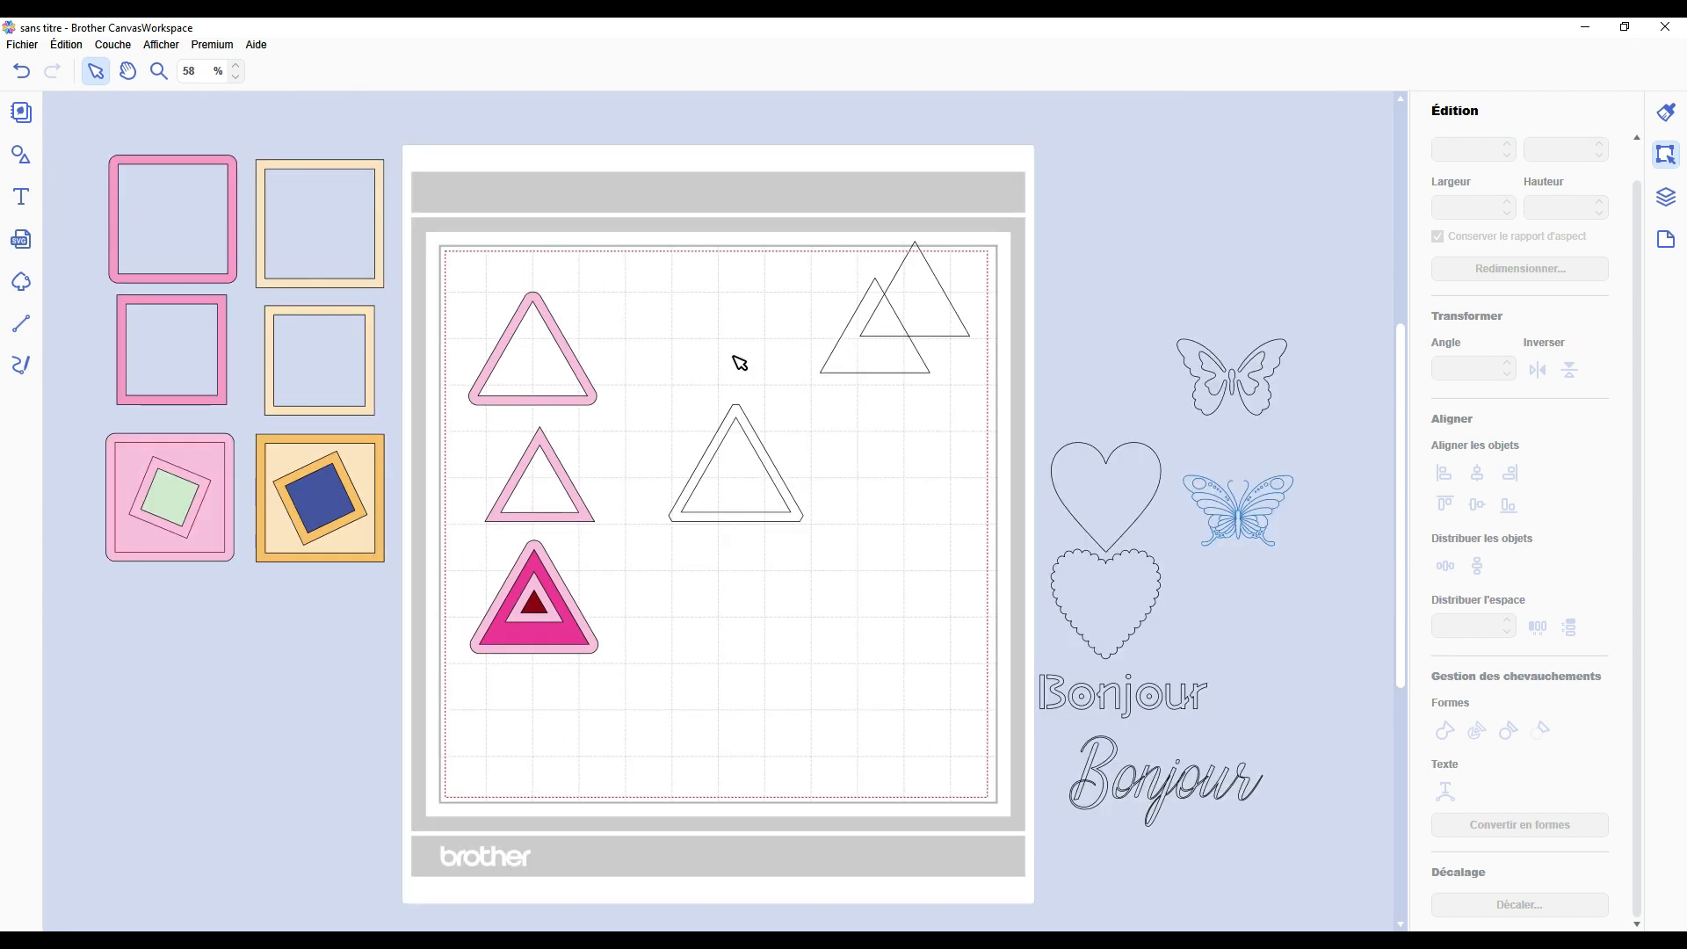
pyautogui.scroll(2, 701, 355)
pyautogui.moveTo(734, 351); pyautogui.dragTo(720, 489)
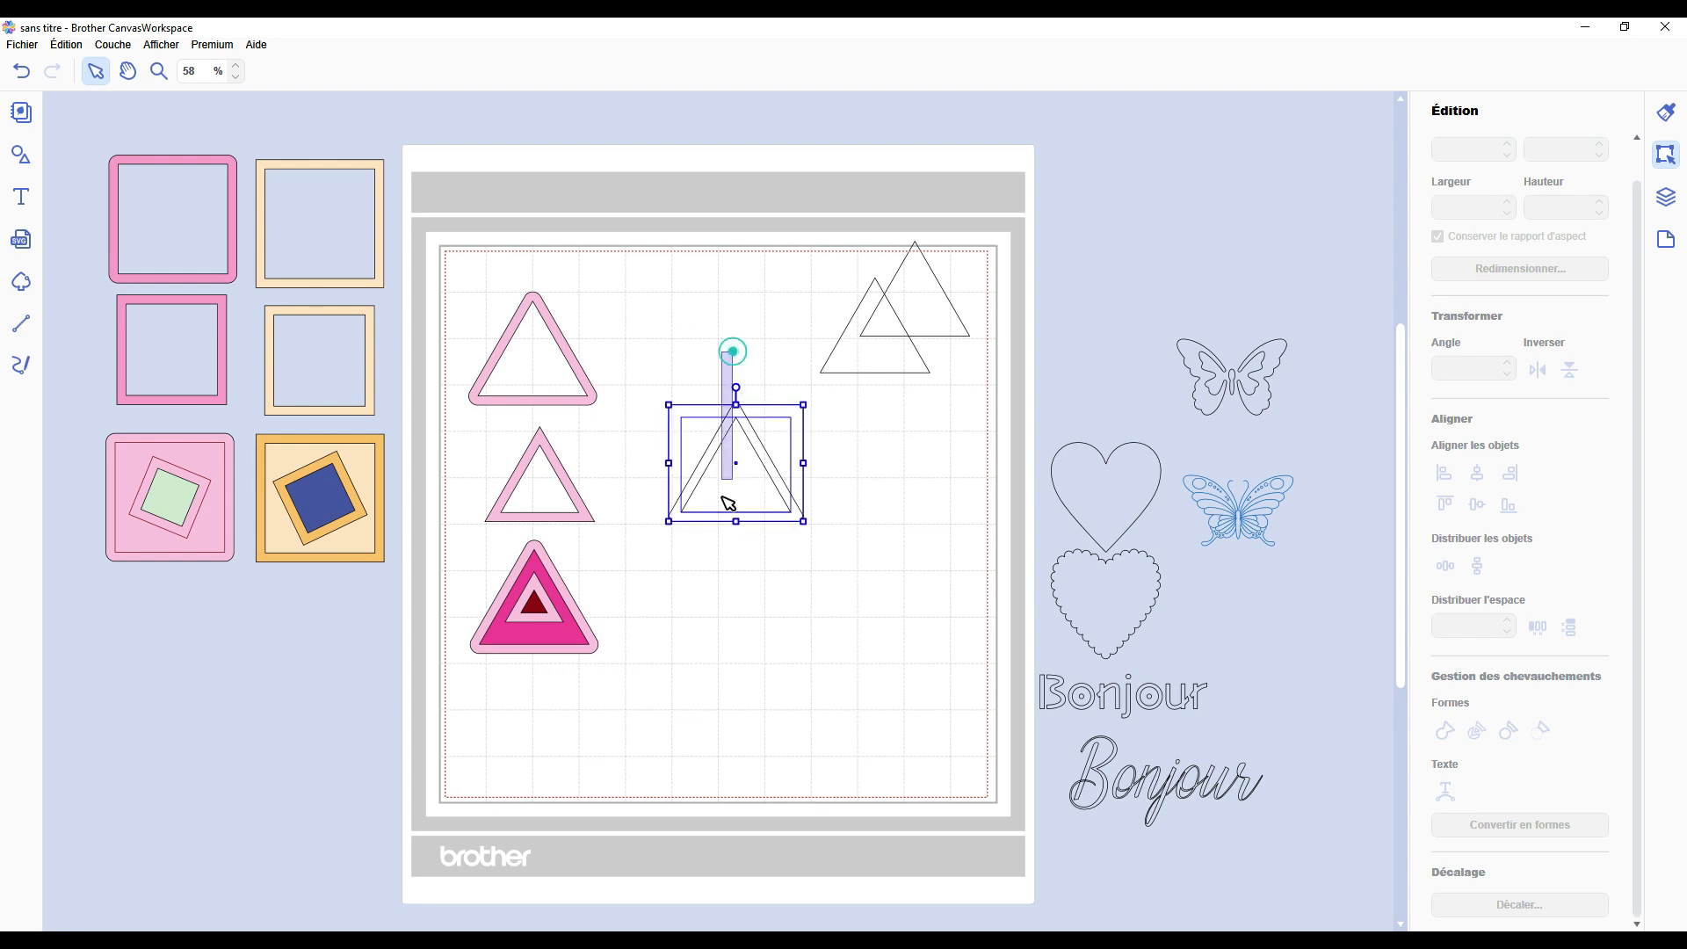
pyautogui.click(1476, 728)
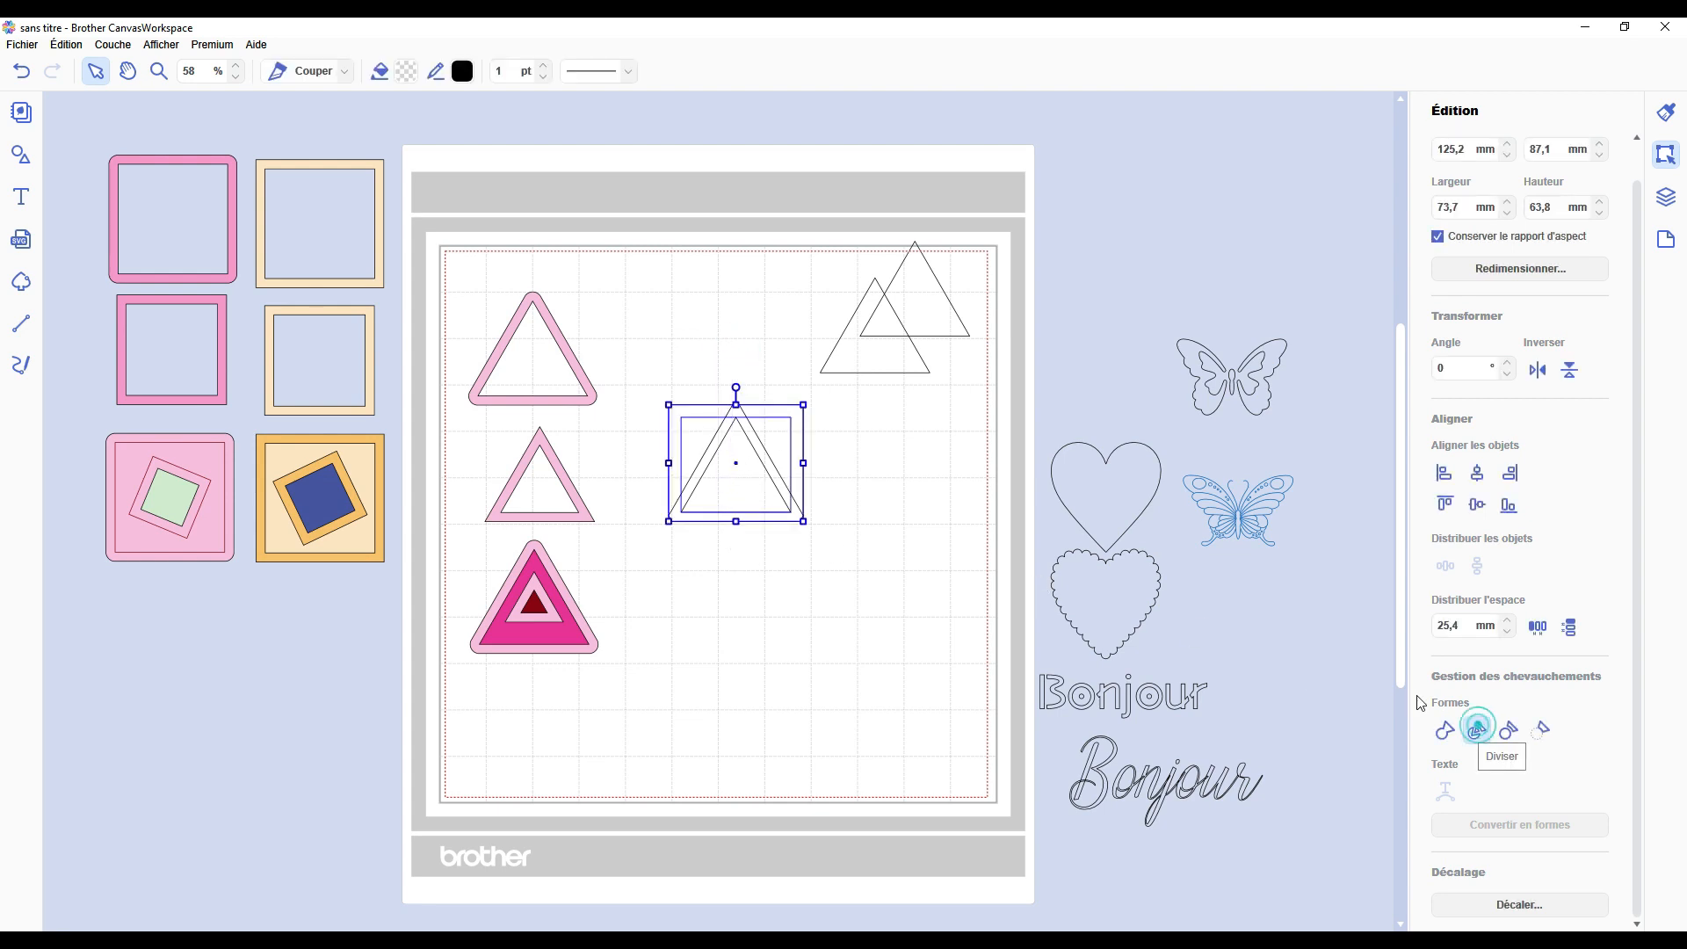
pyautogui.click(738, 409)
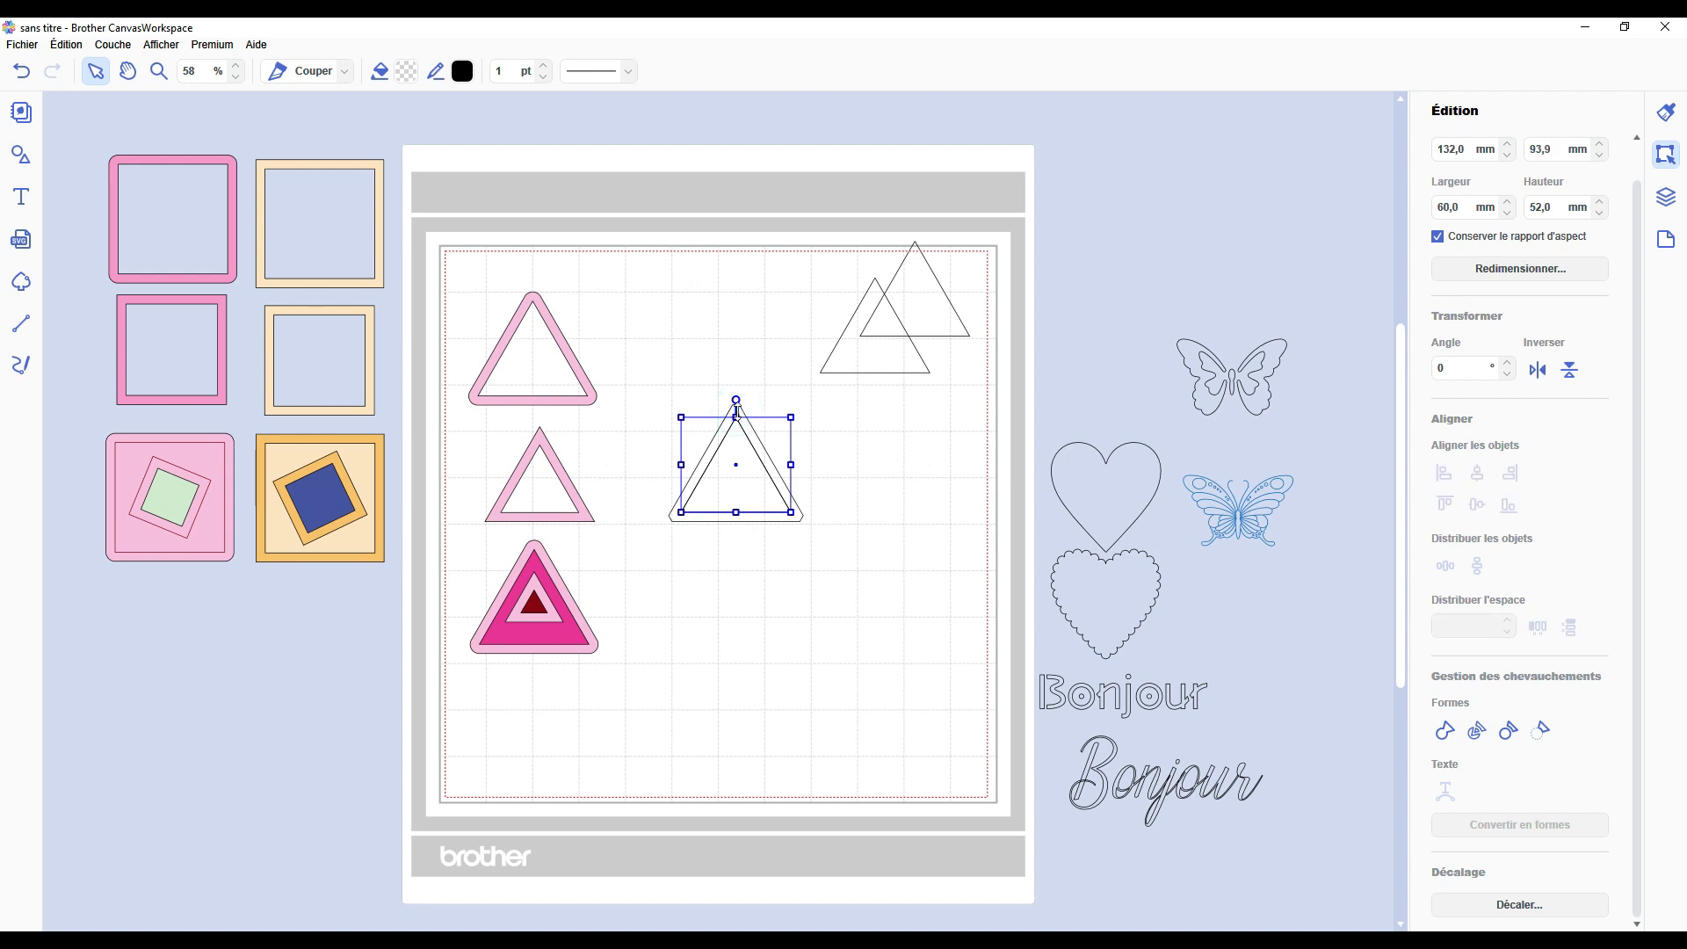
pyautogui.click(742, 413)
pyautogui.click(740, 422)
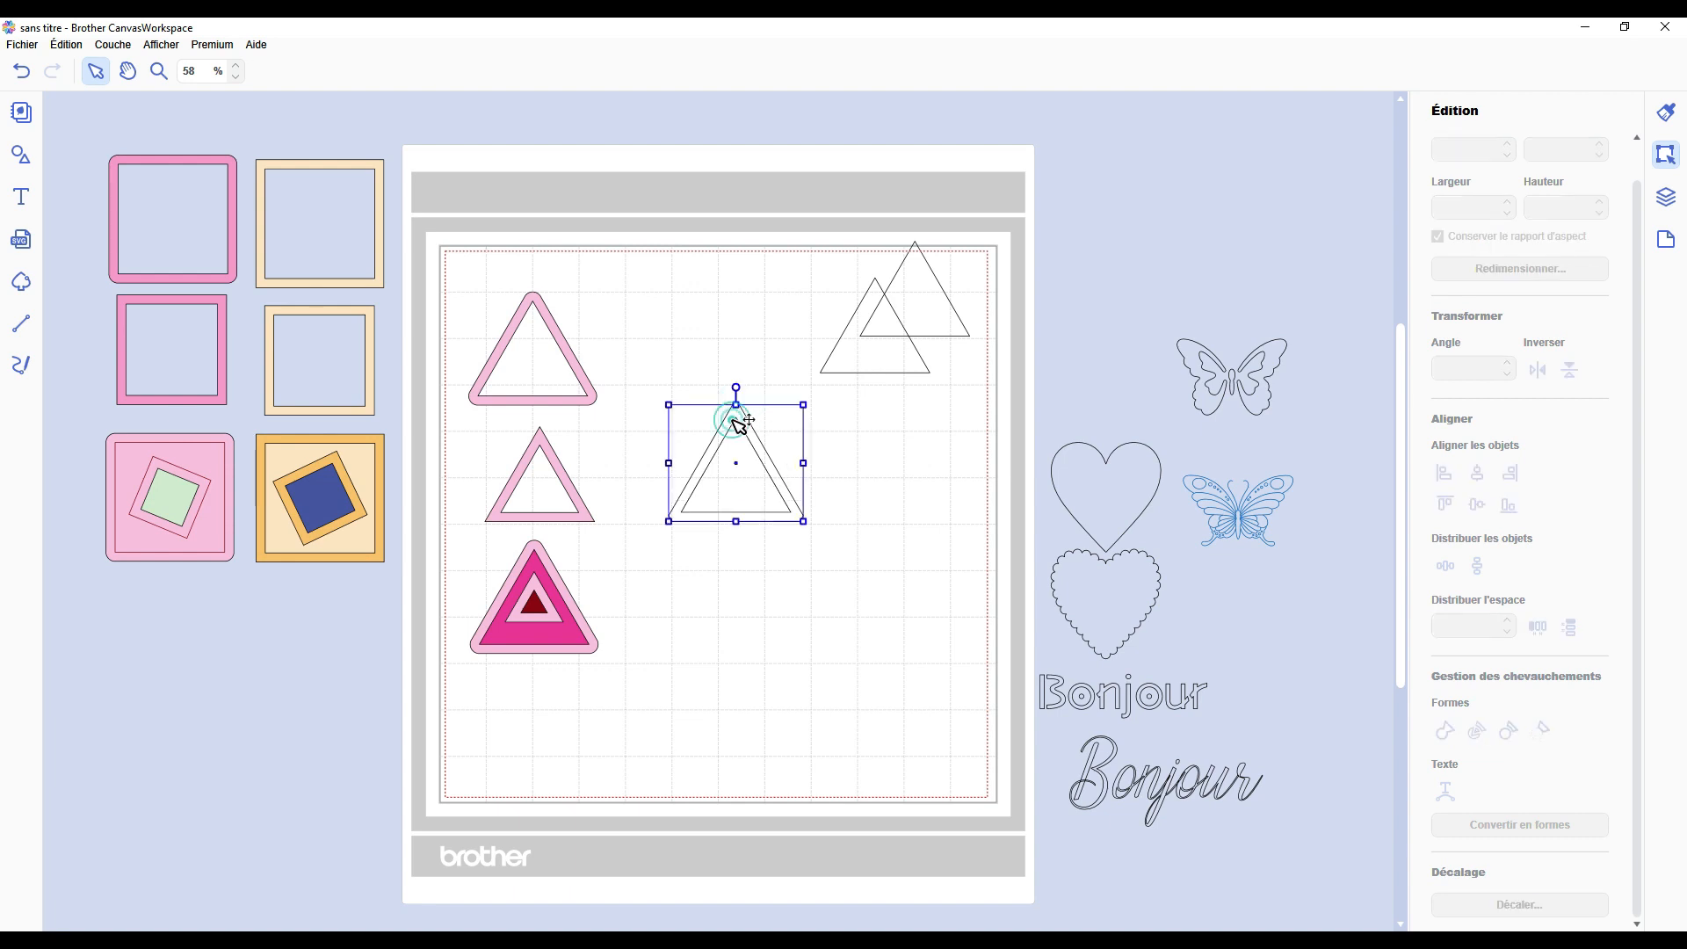
pyautogui.click(406, 70)
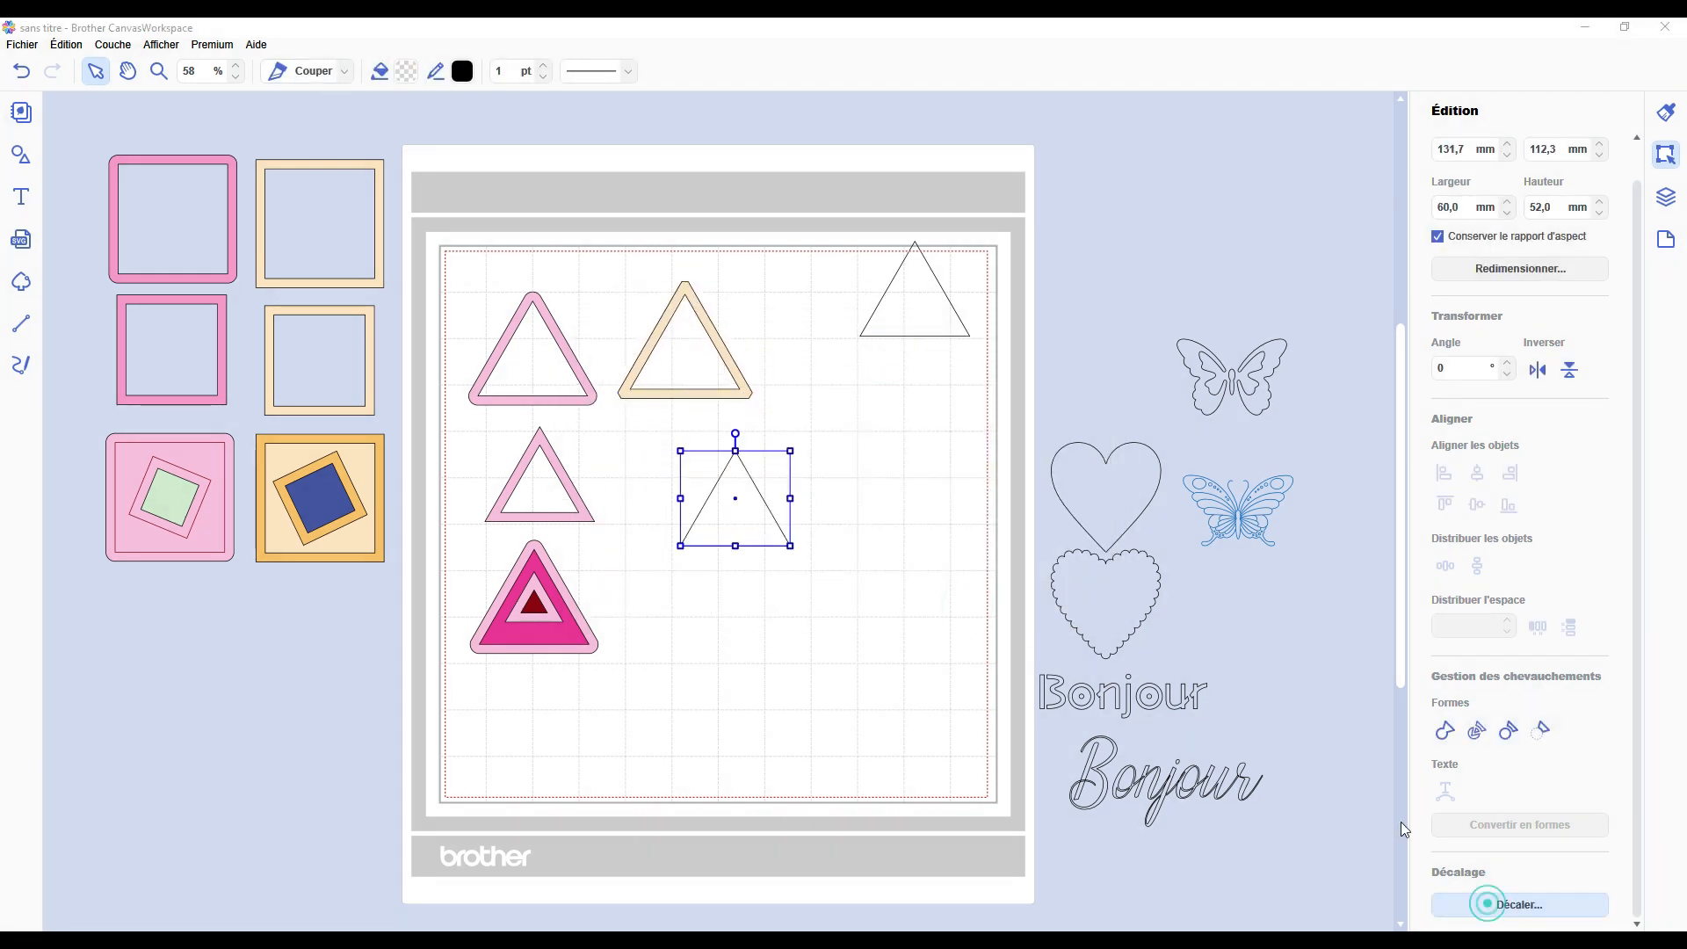
# Create an offset from the middle triangle, and move the remaining spare triangle to the lower middle of the mat.
pyautogui.click(1519, 904)
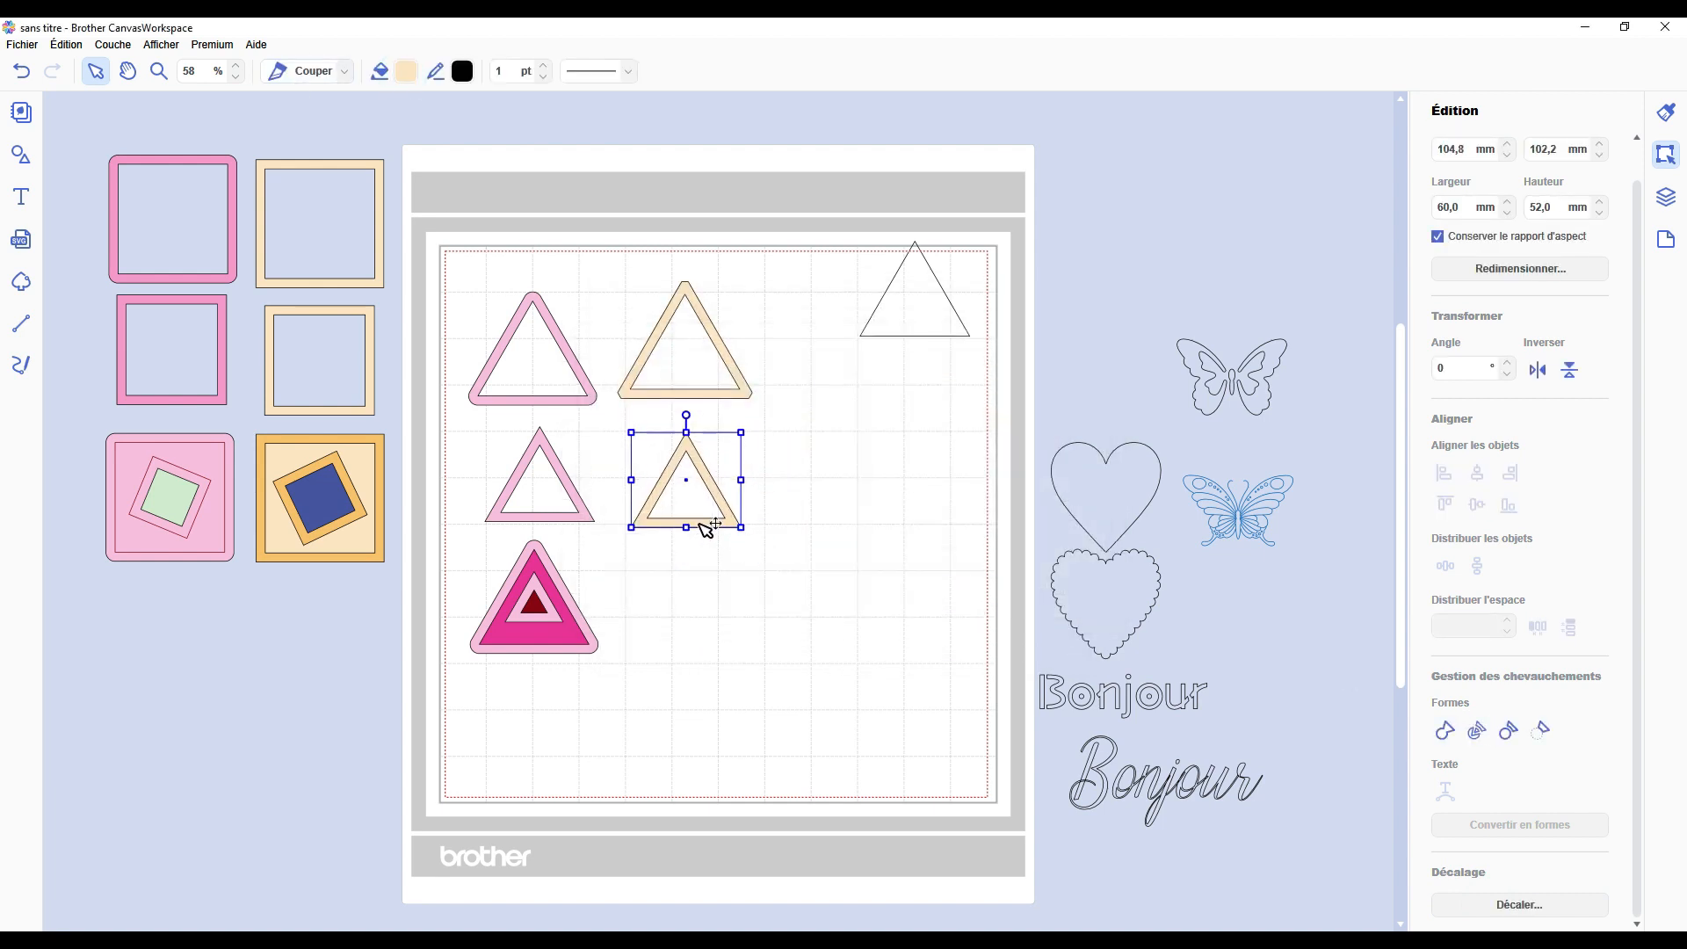
pyautogui.moveTo(920, 294); pyautogui.dragTo(802, 615)
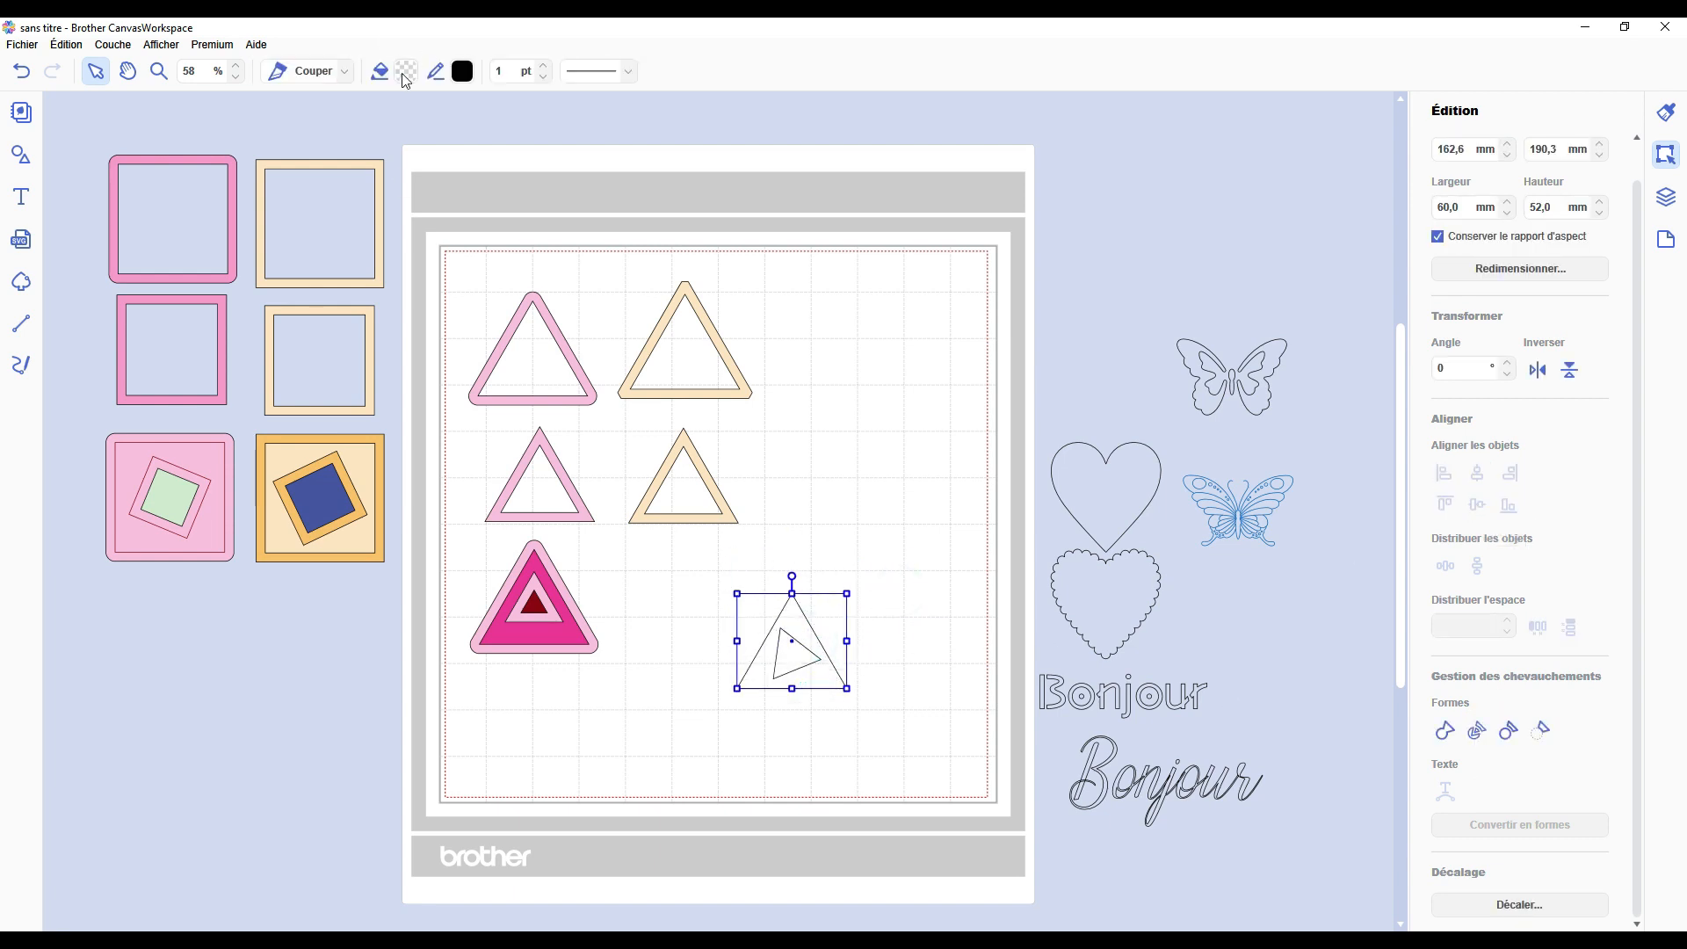
# Fill the holed triangle orange and offset it 5 mm Vers l'extérieur with Biseau corners around the outer contour only, leaving the original line unmodified.
pyautogui.click(404, 75)
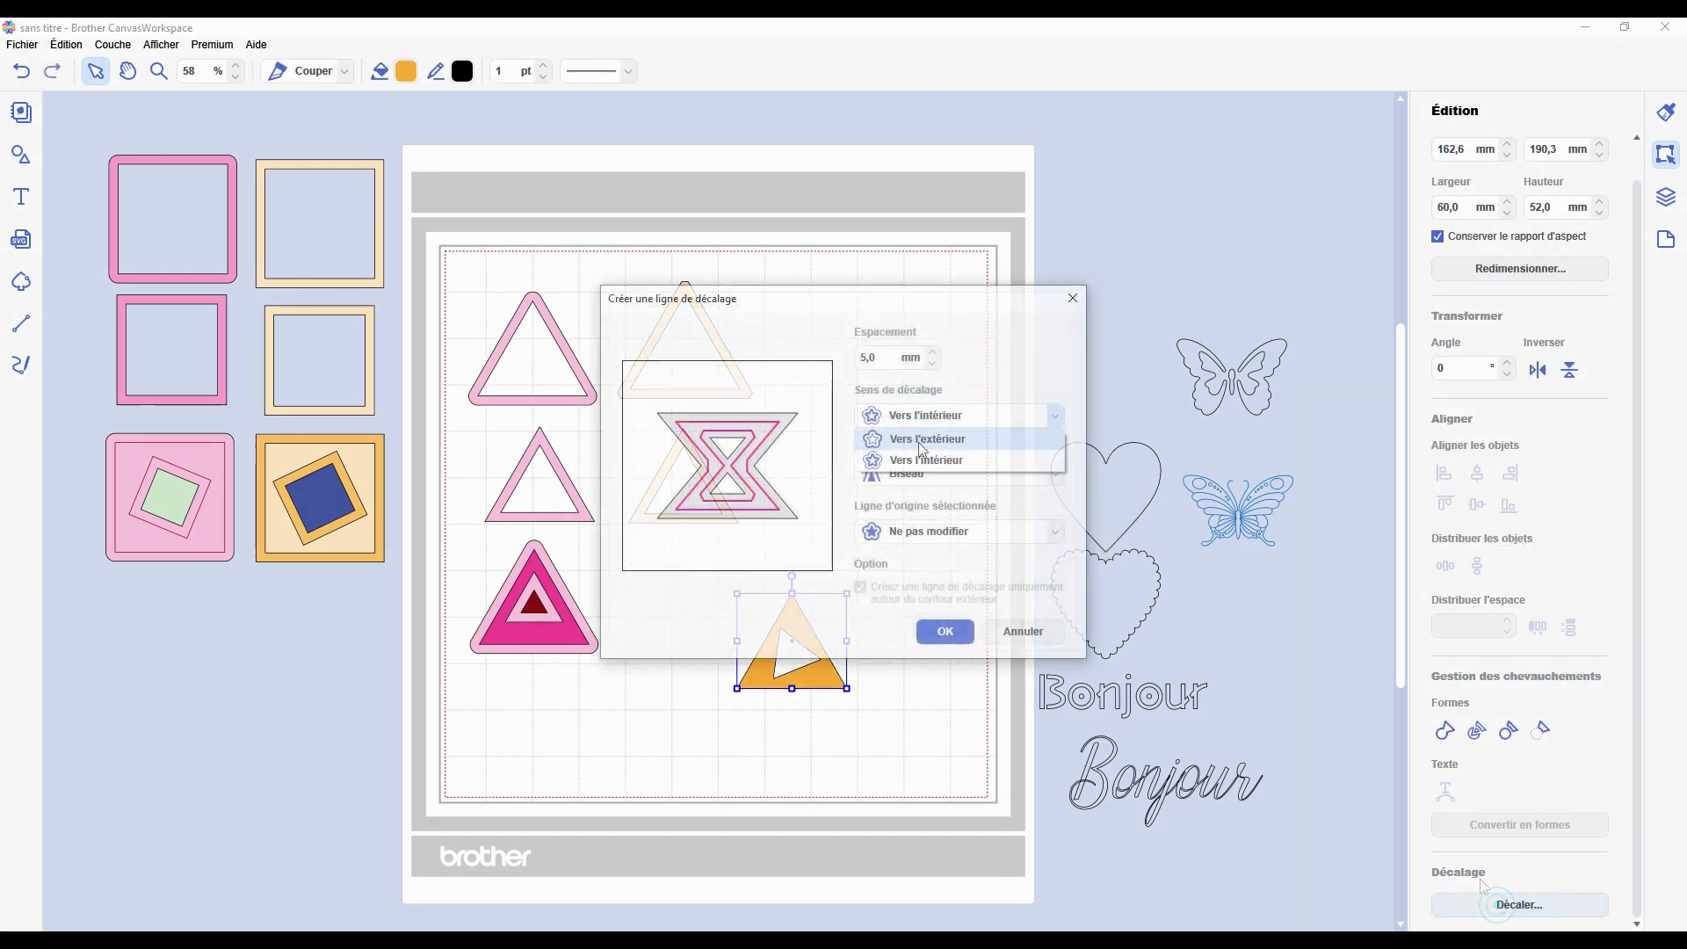
pyautogui.click(919, 441)
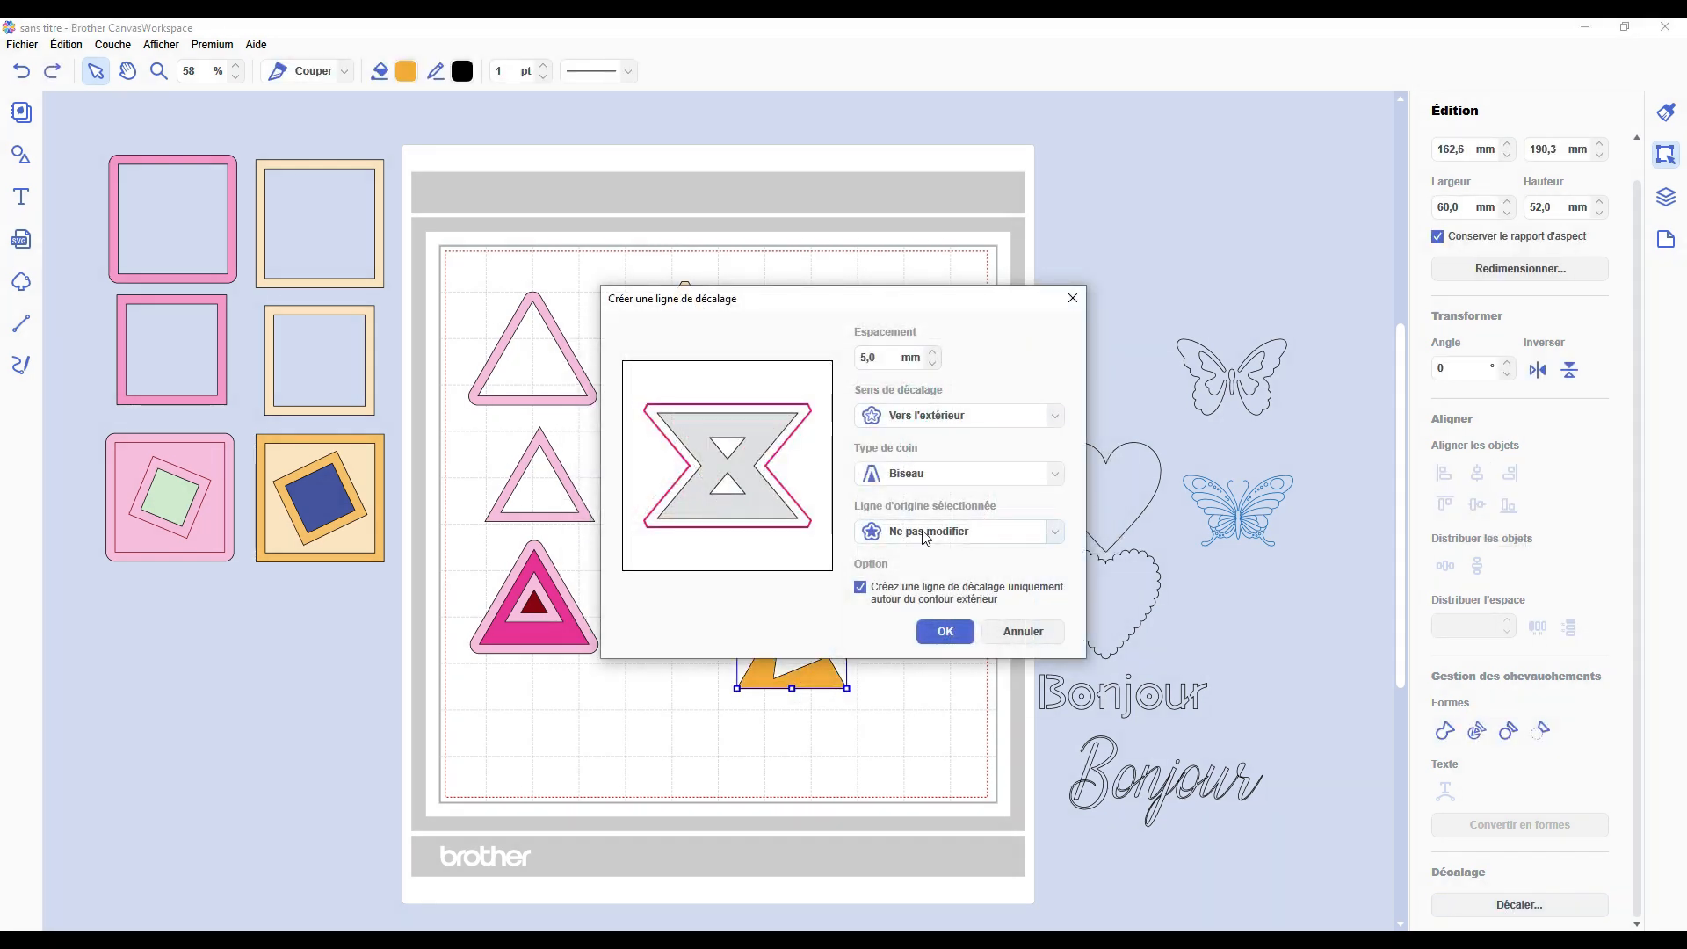
pyautogui.click(941, 629)
pyautogui.click(850, 667)
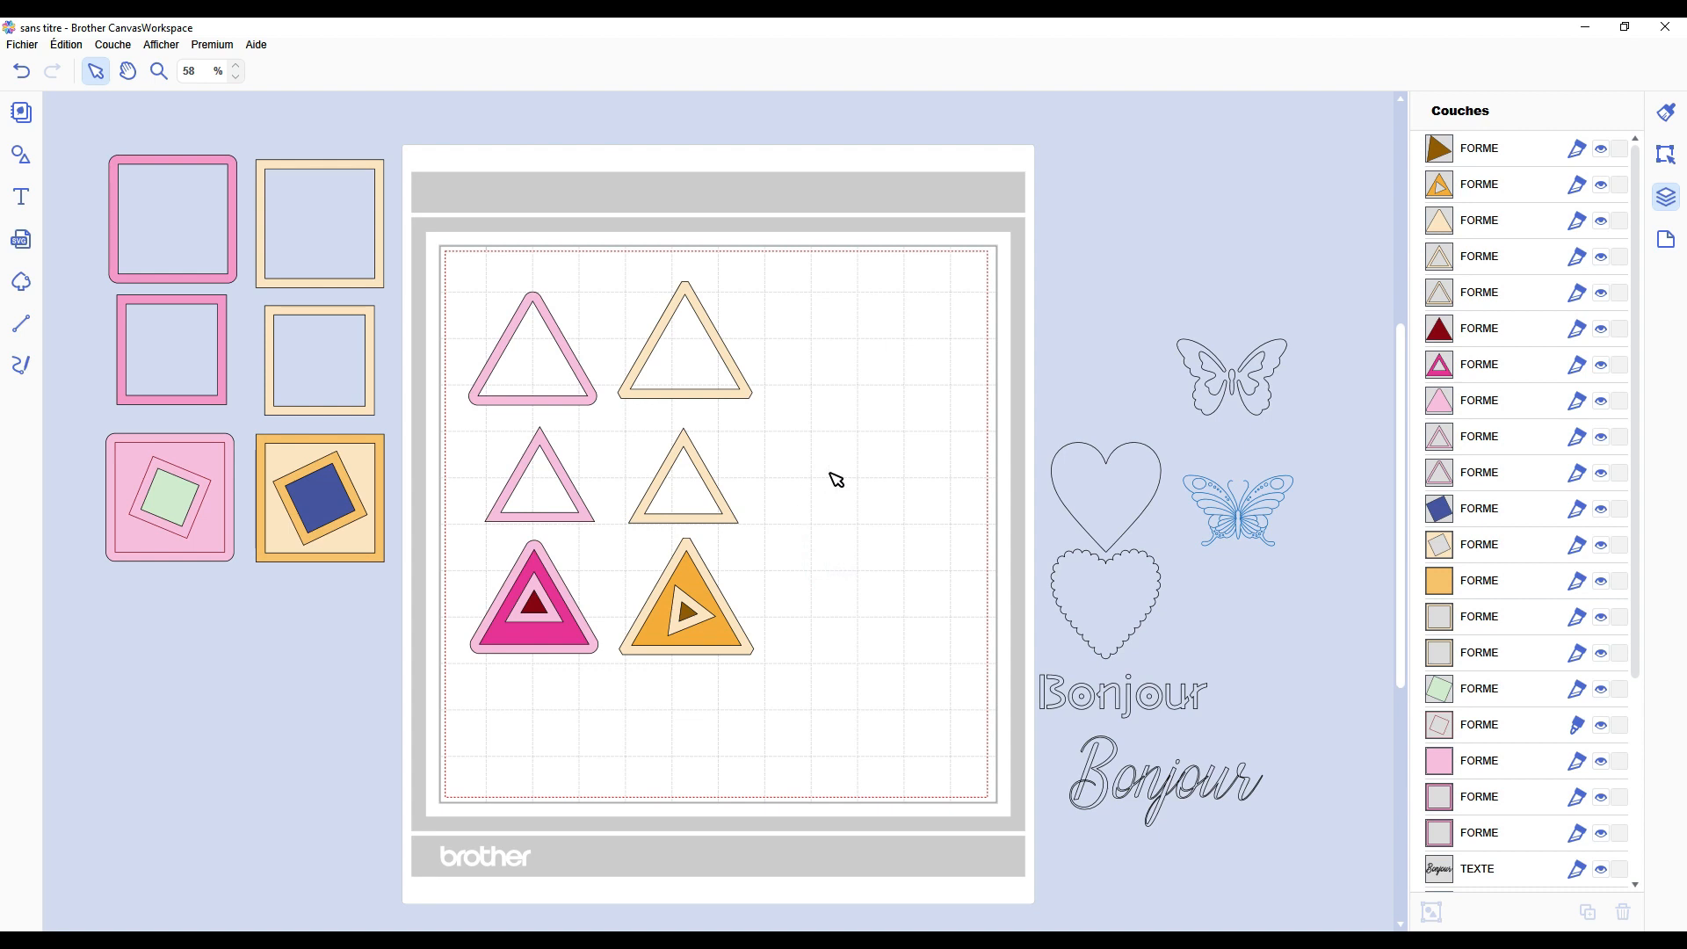
# Select the two inward-offset triangle frames and the two inward-offset square frames in turn to compare them.
pyautogui.moveTo(839, 478); pyautogui.dragTo(507, 514)
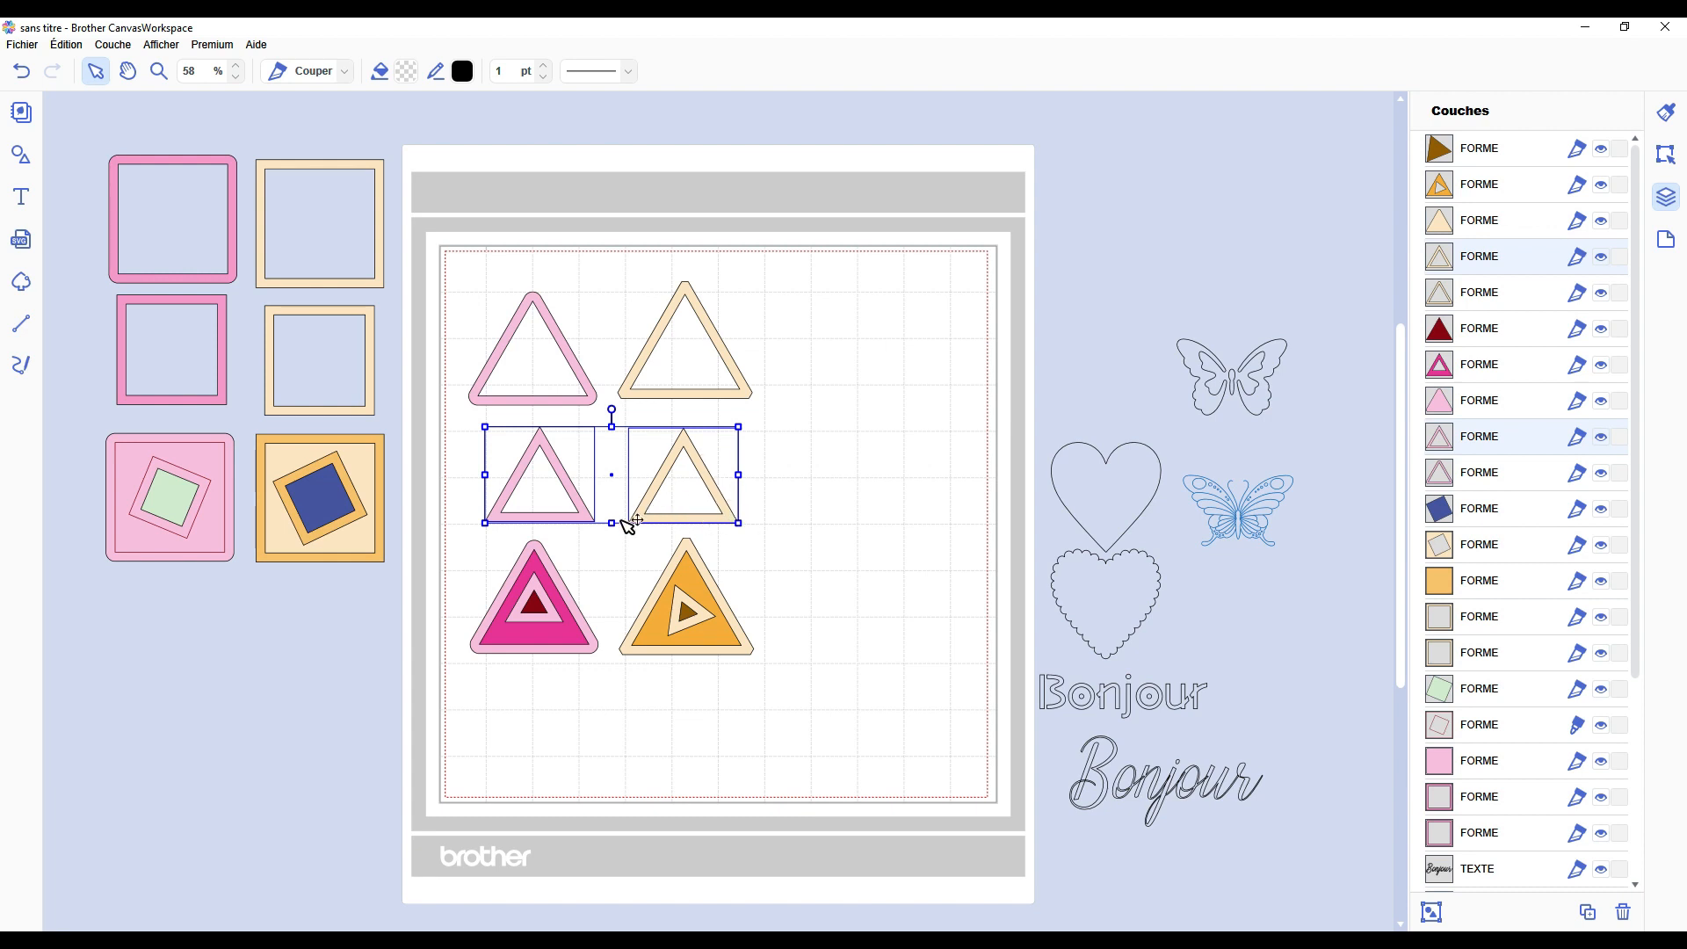
pyautogui.moveTo(86, 334); pyautogui.dragTo(397, 374)
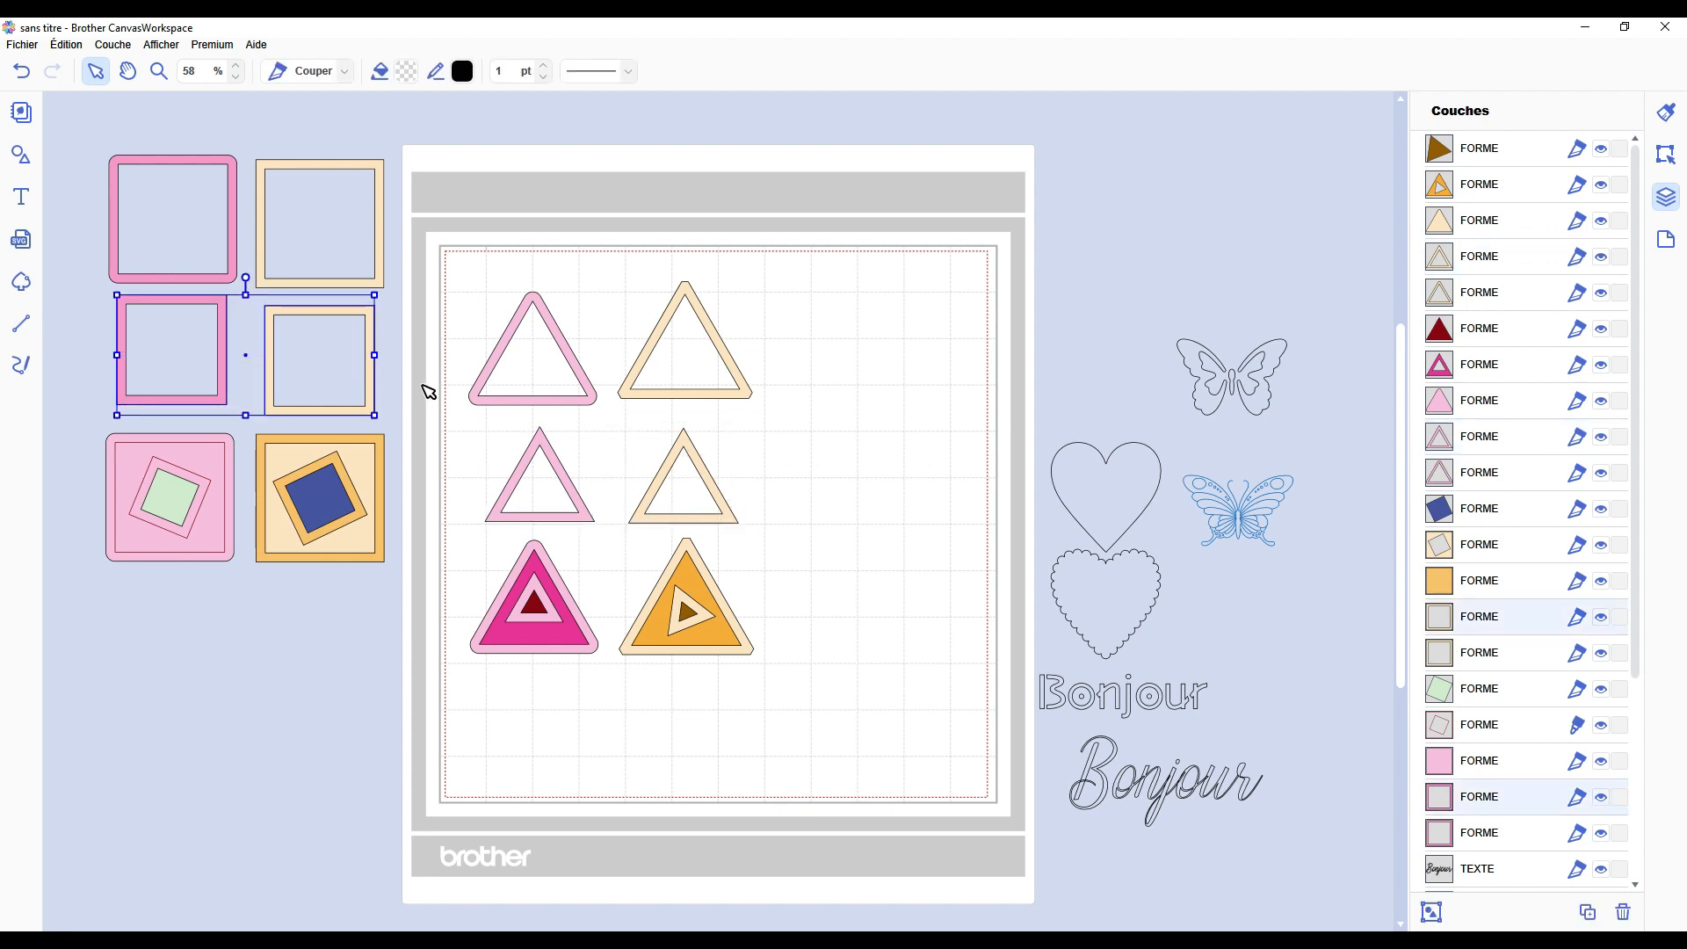
# Pull the orange holed triangle out of its design and try offsetting it 5 mm Vers l'intérieur with Biseau corners, leaving the original line unmodified.
pyautogui.click(728, 637)
pyautogui.moveTo(727, 637); pyautogui.dragTo(914, 612)
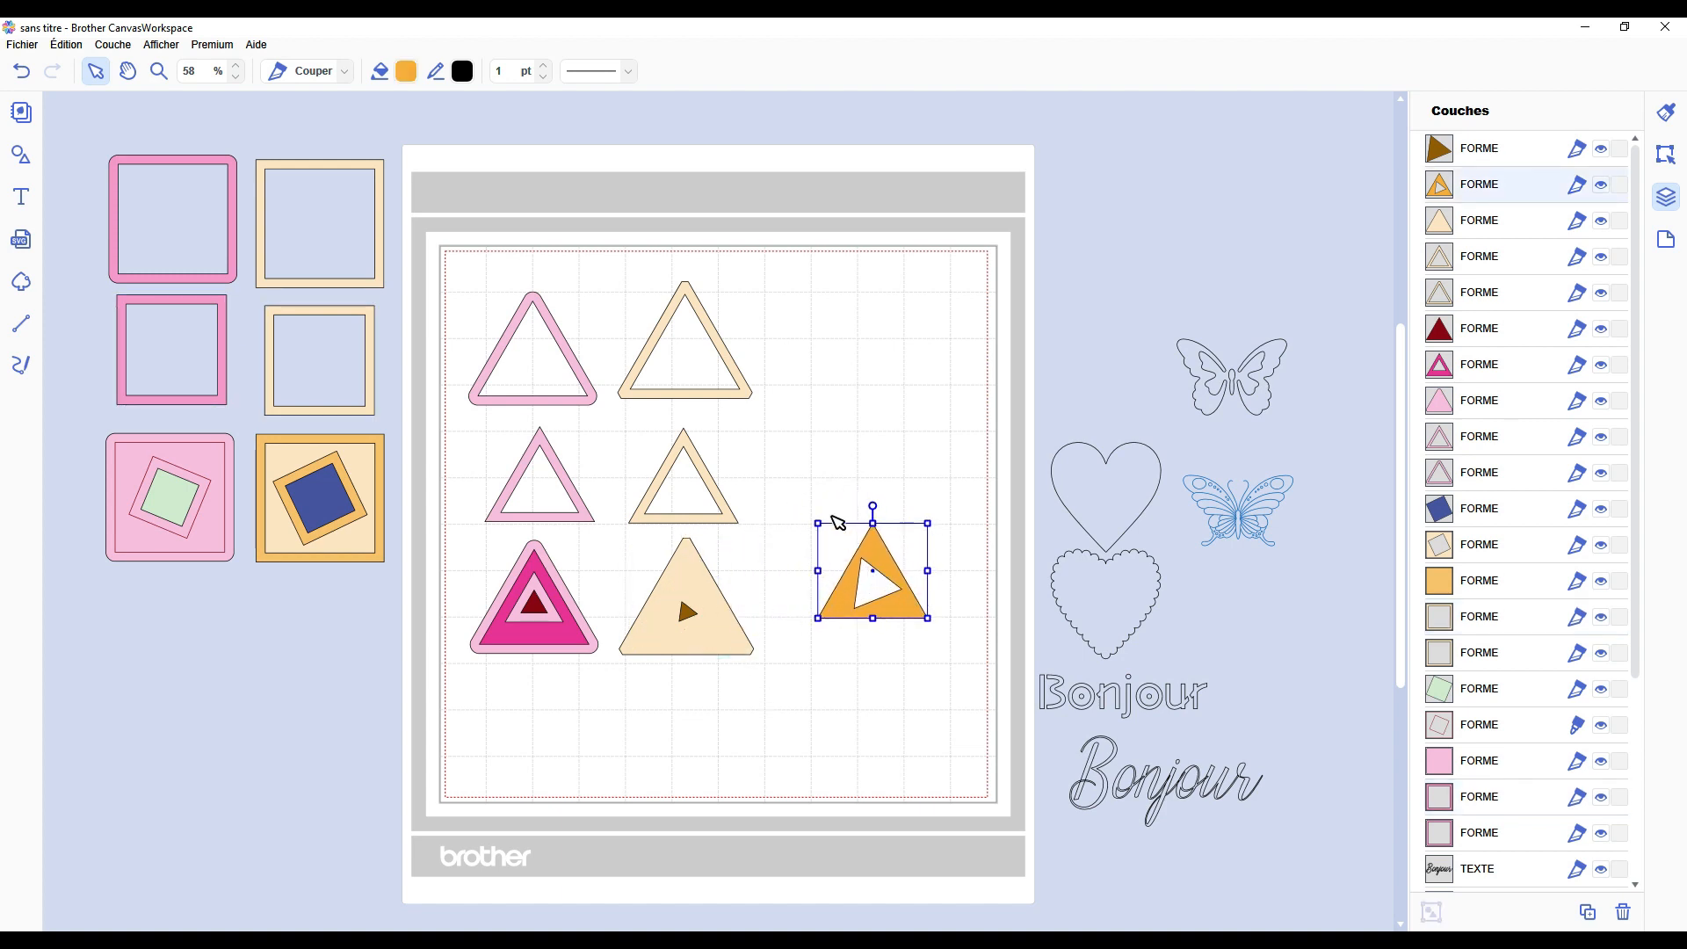
pyautogui.click(1665, 153)
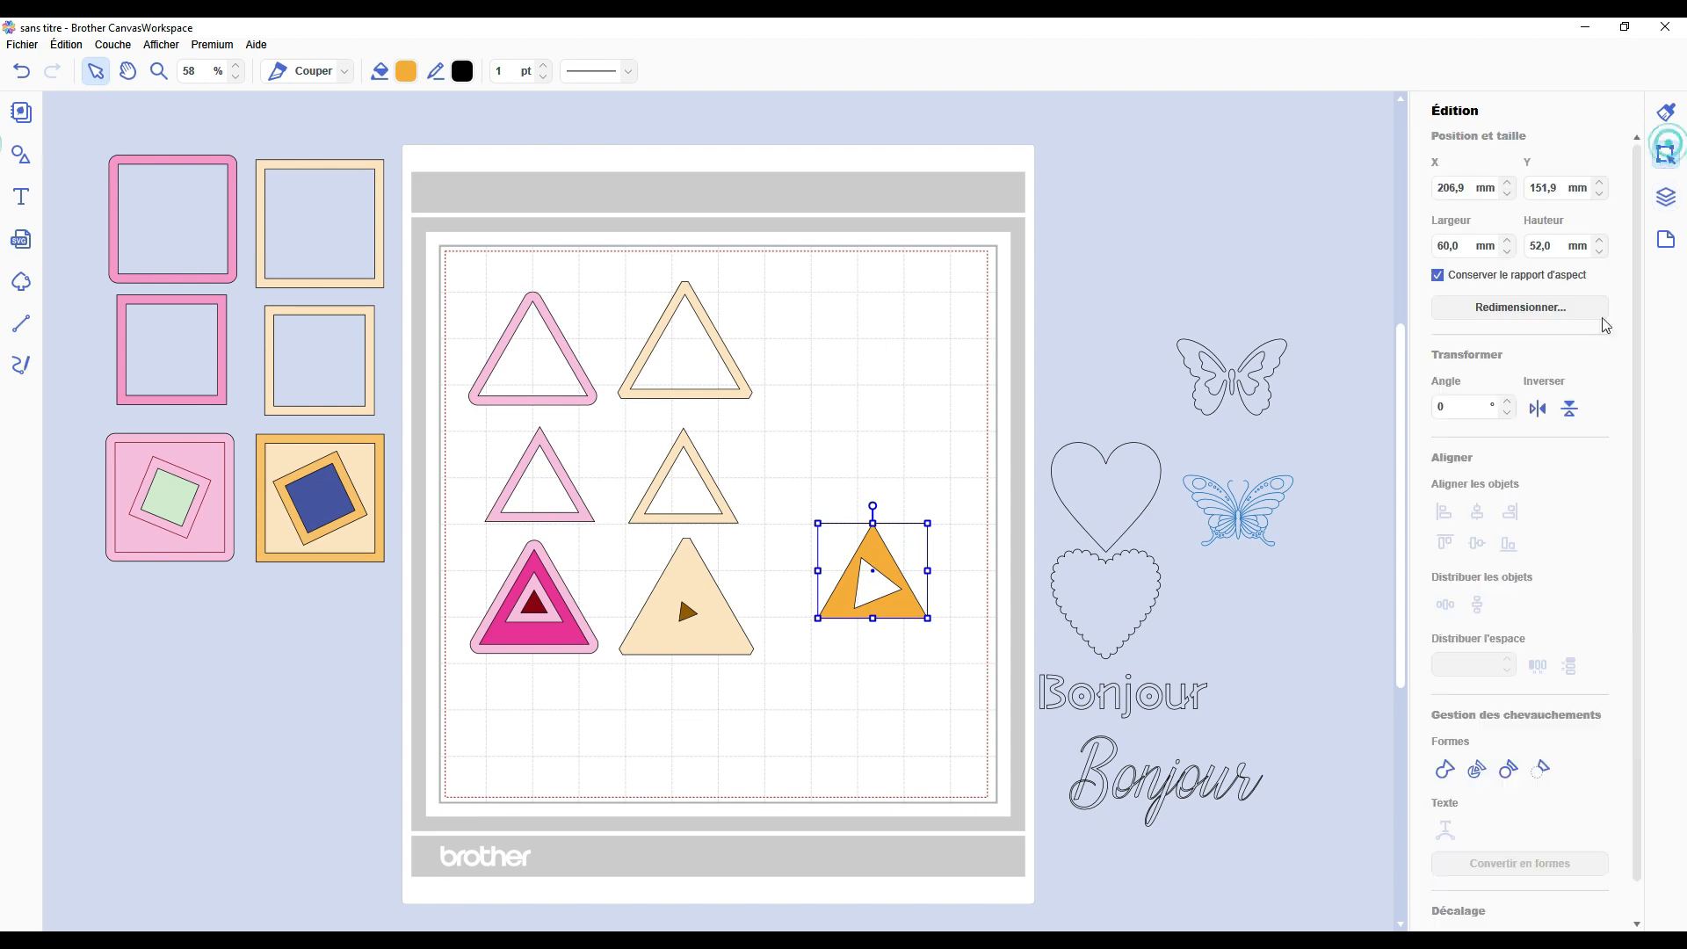
pyautogui.click(1513, 904)
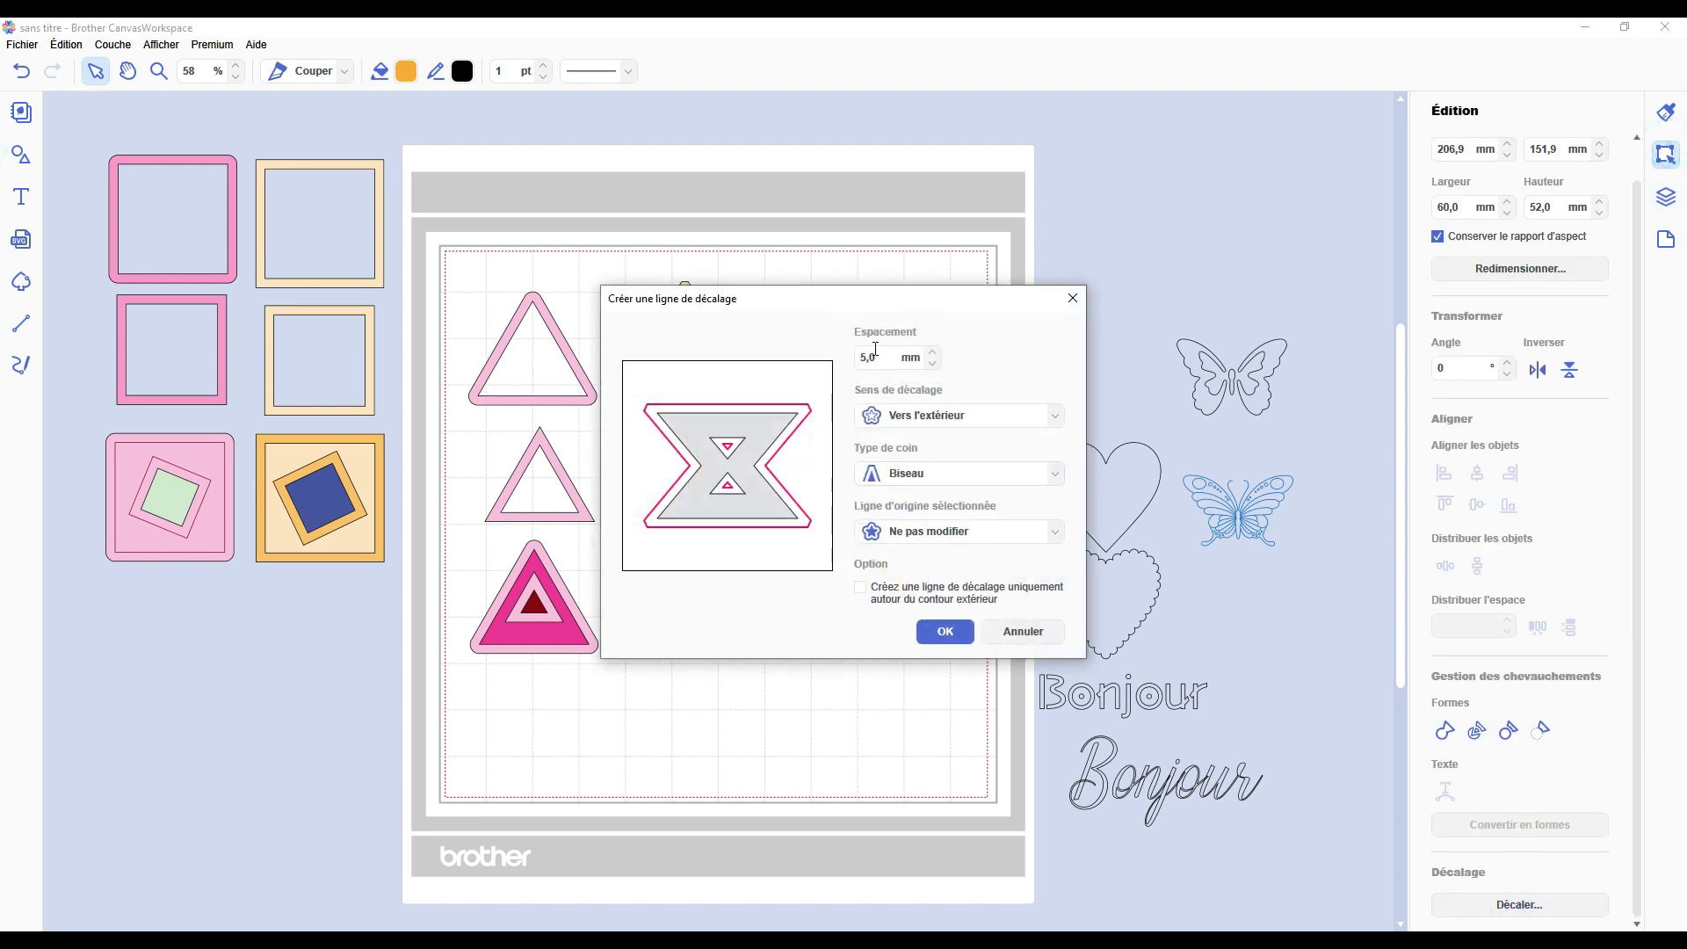
pyautogui.moveTo(853, 300); pyautogui.dragTo(1218, 324)
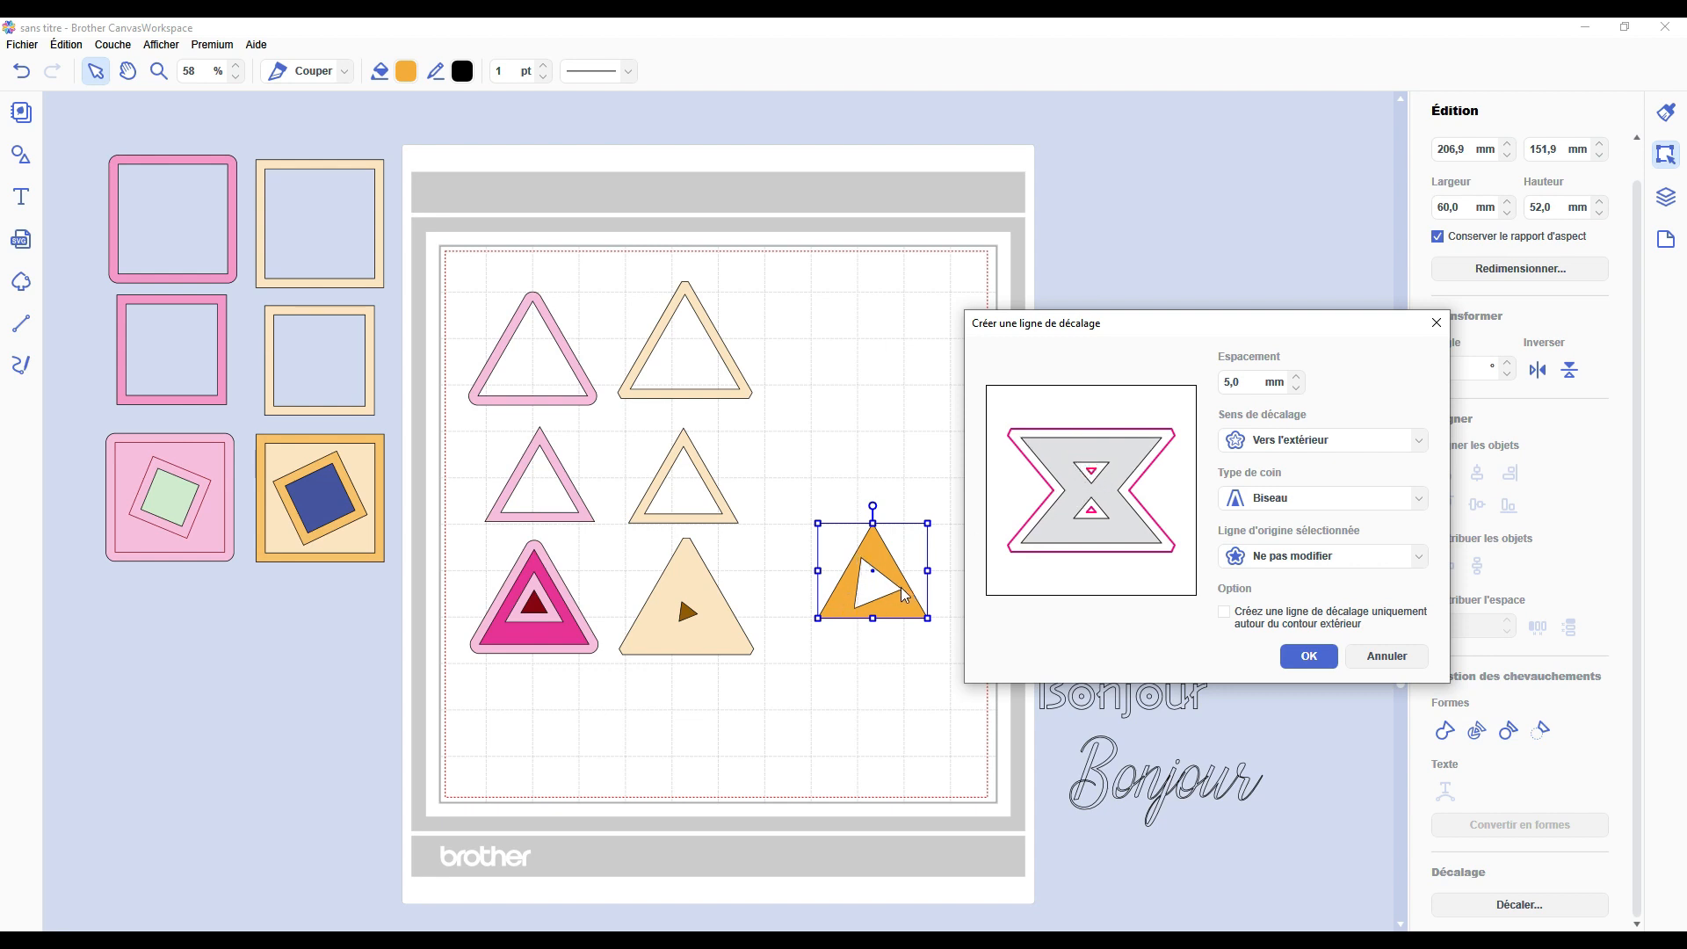
pyautogui.click(1322, 440)
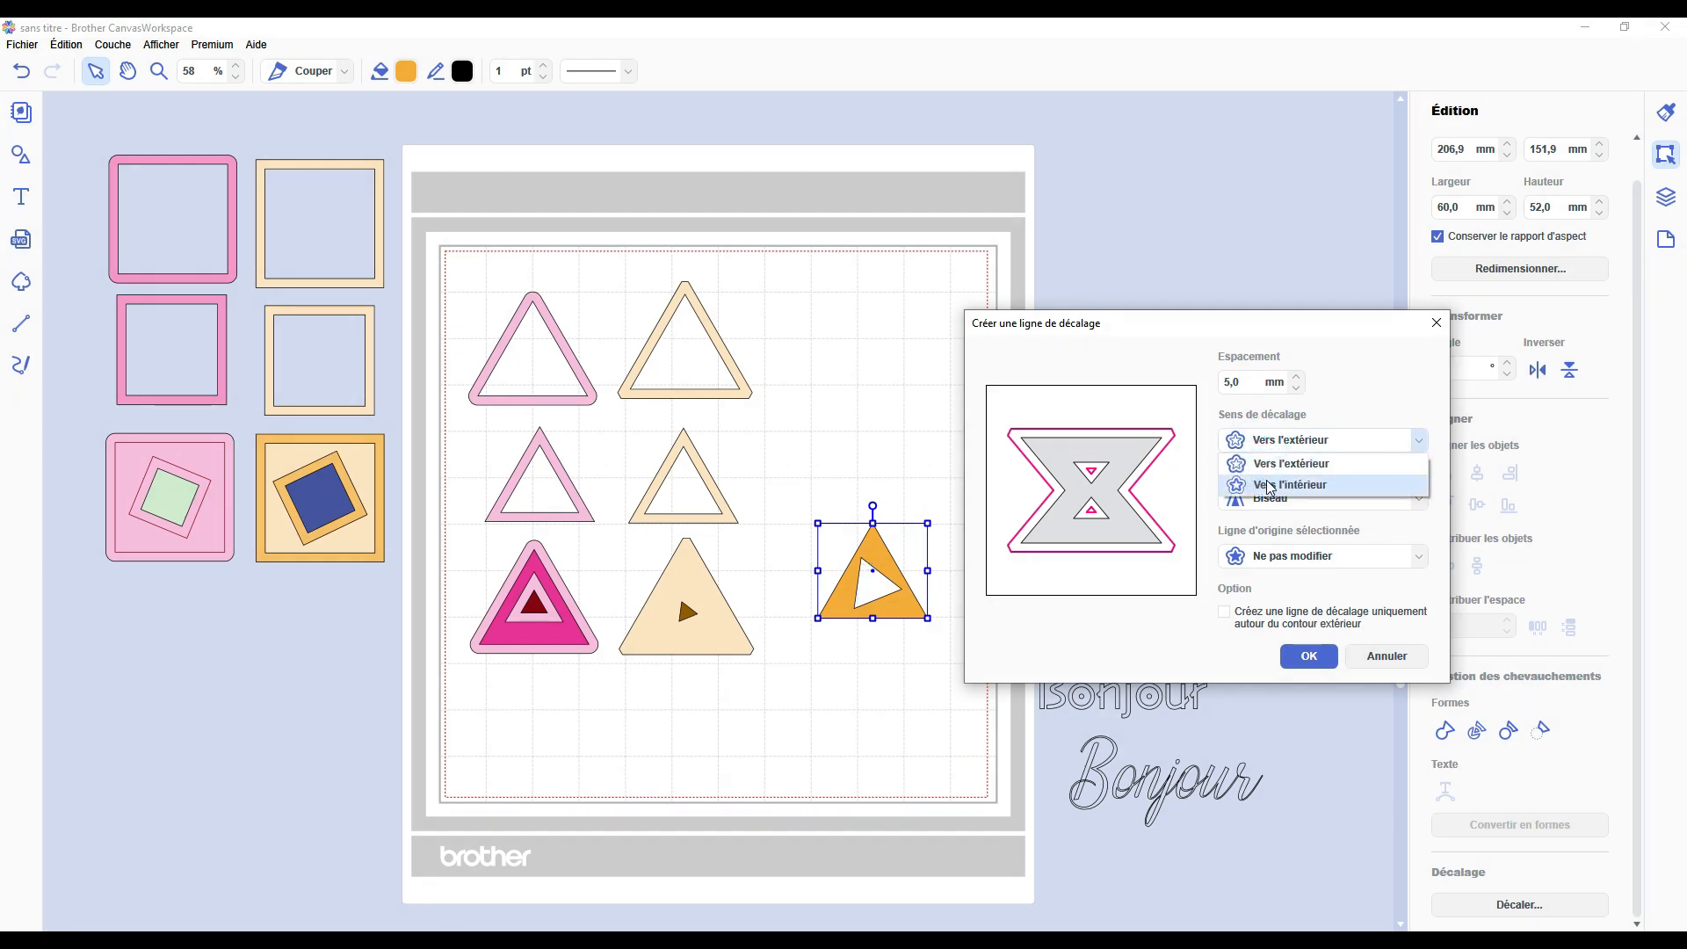
pyautogui.click(1271, 463)
pyautogui.click(1222, 613)
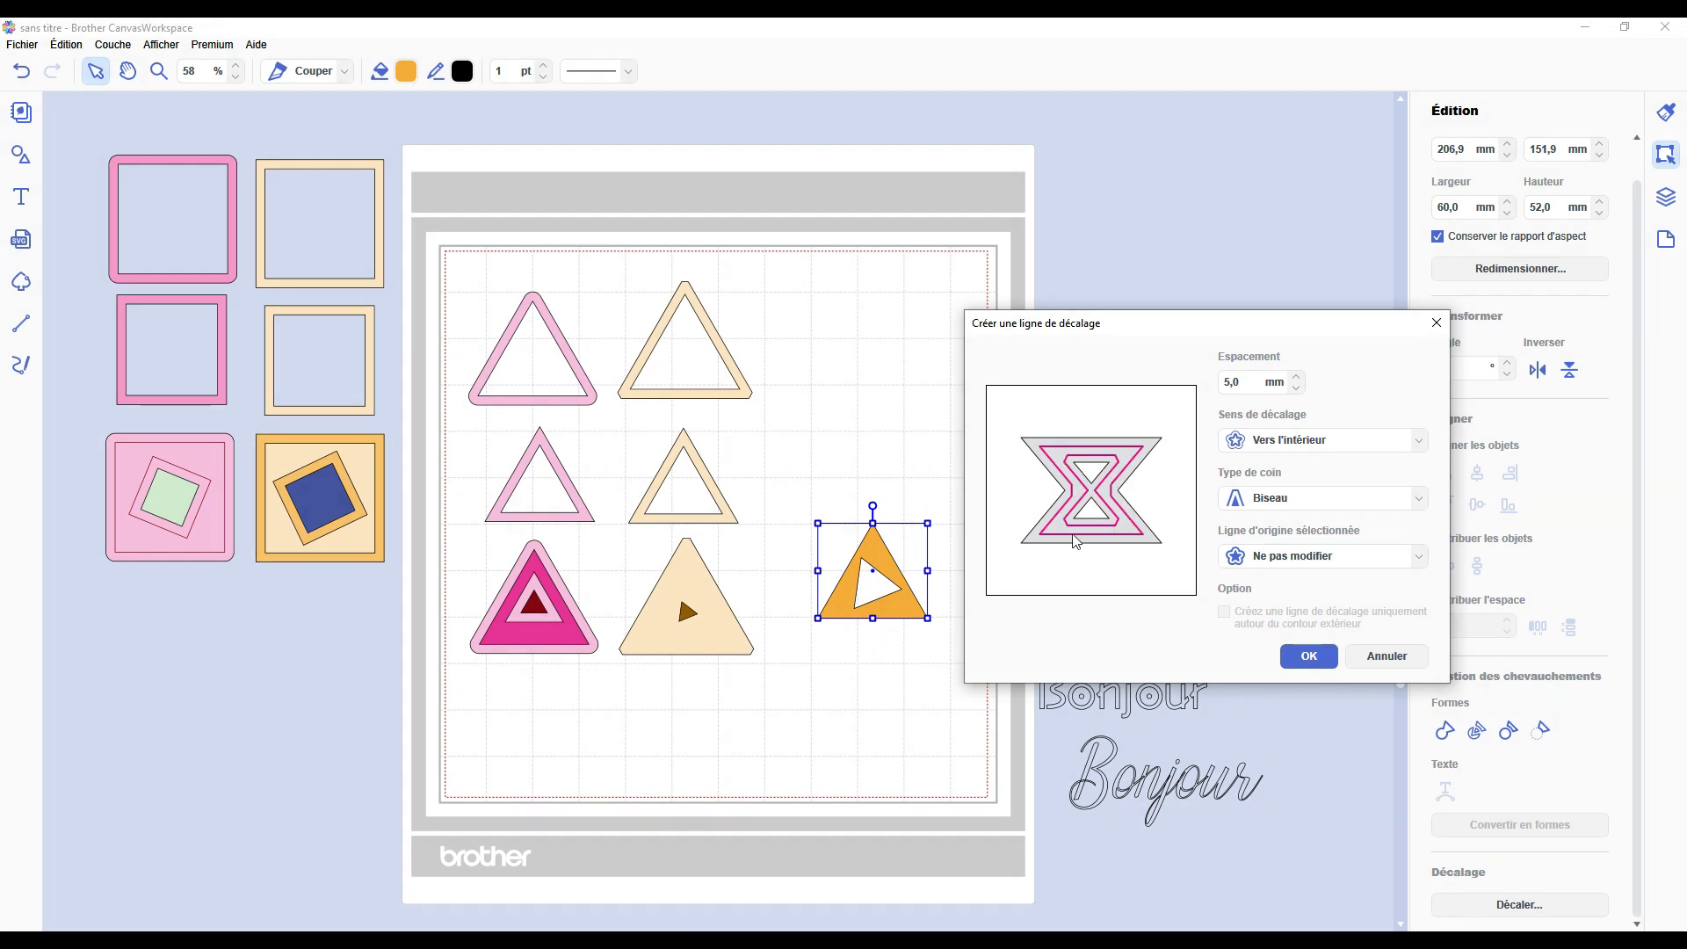
pyautogui.click(1302, 656)
pyautogui.click(951, 472)
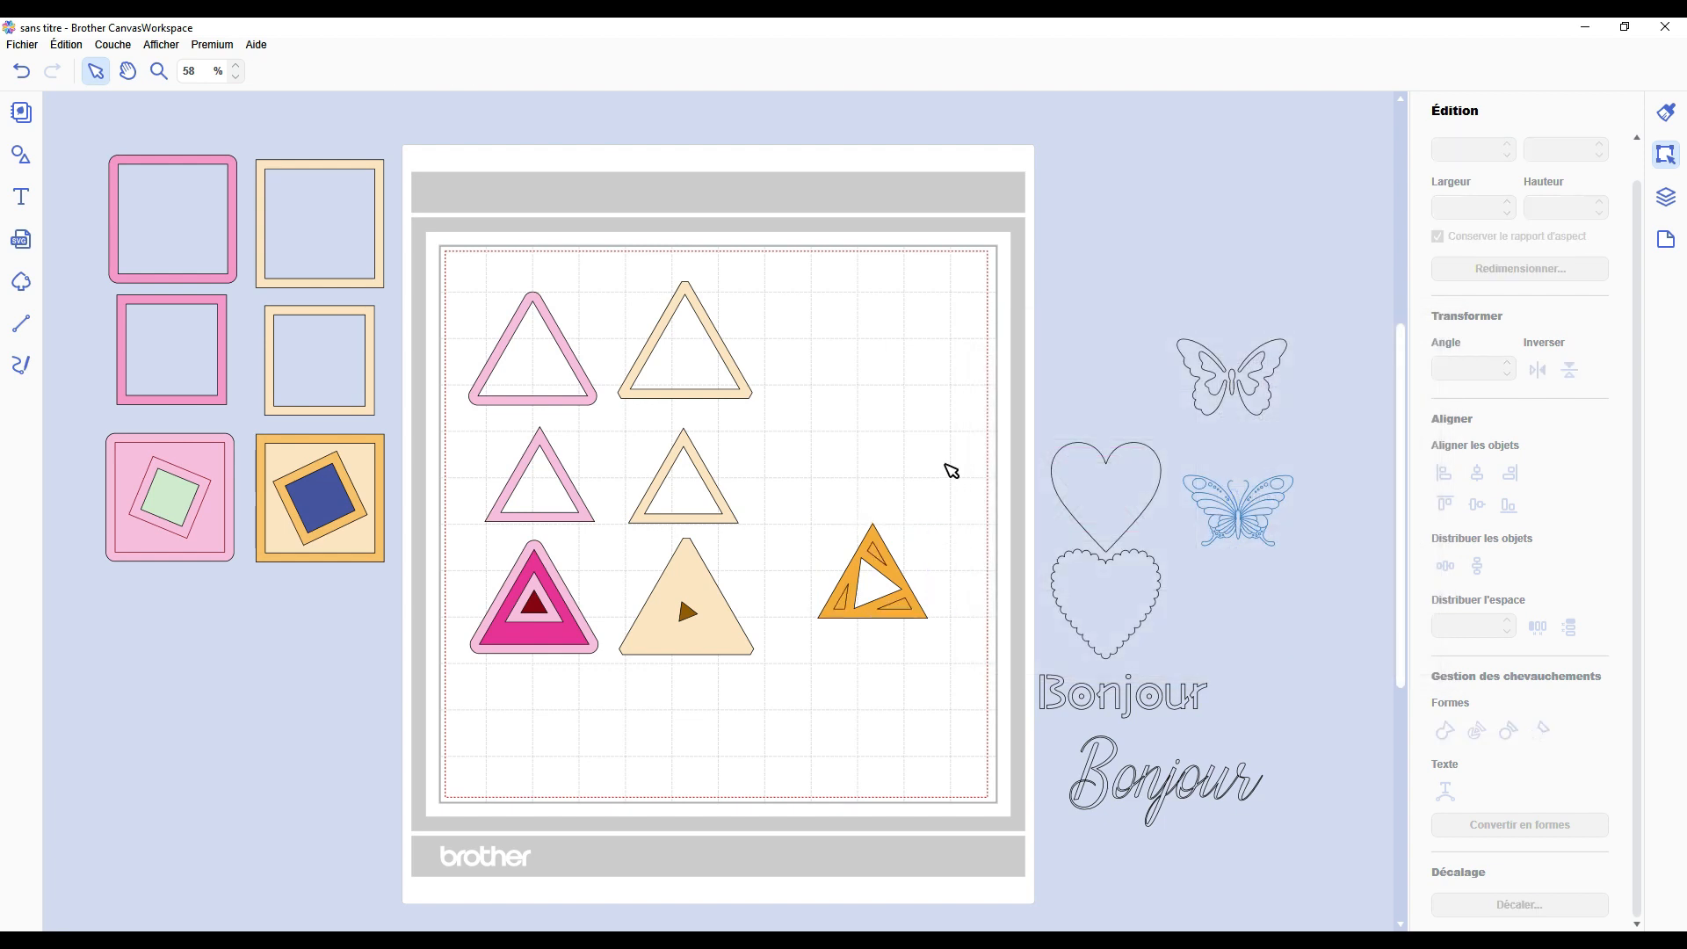
# Undo the inward offset on the orange holed triangle and its move out of the nested design.
pyautogui.click(873, 554)
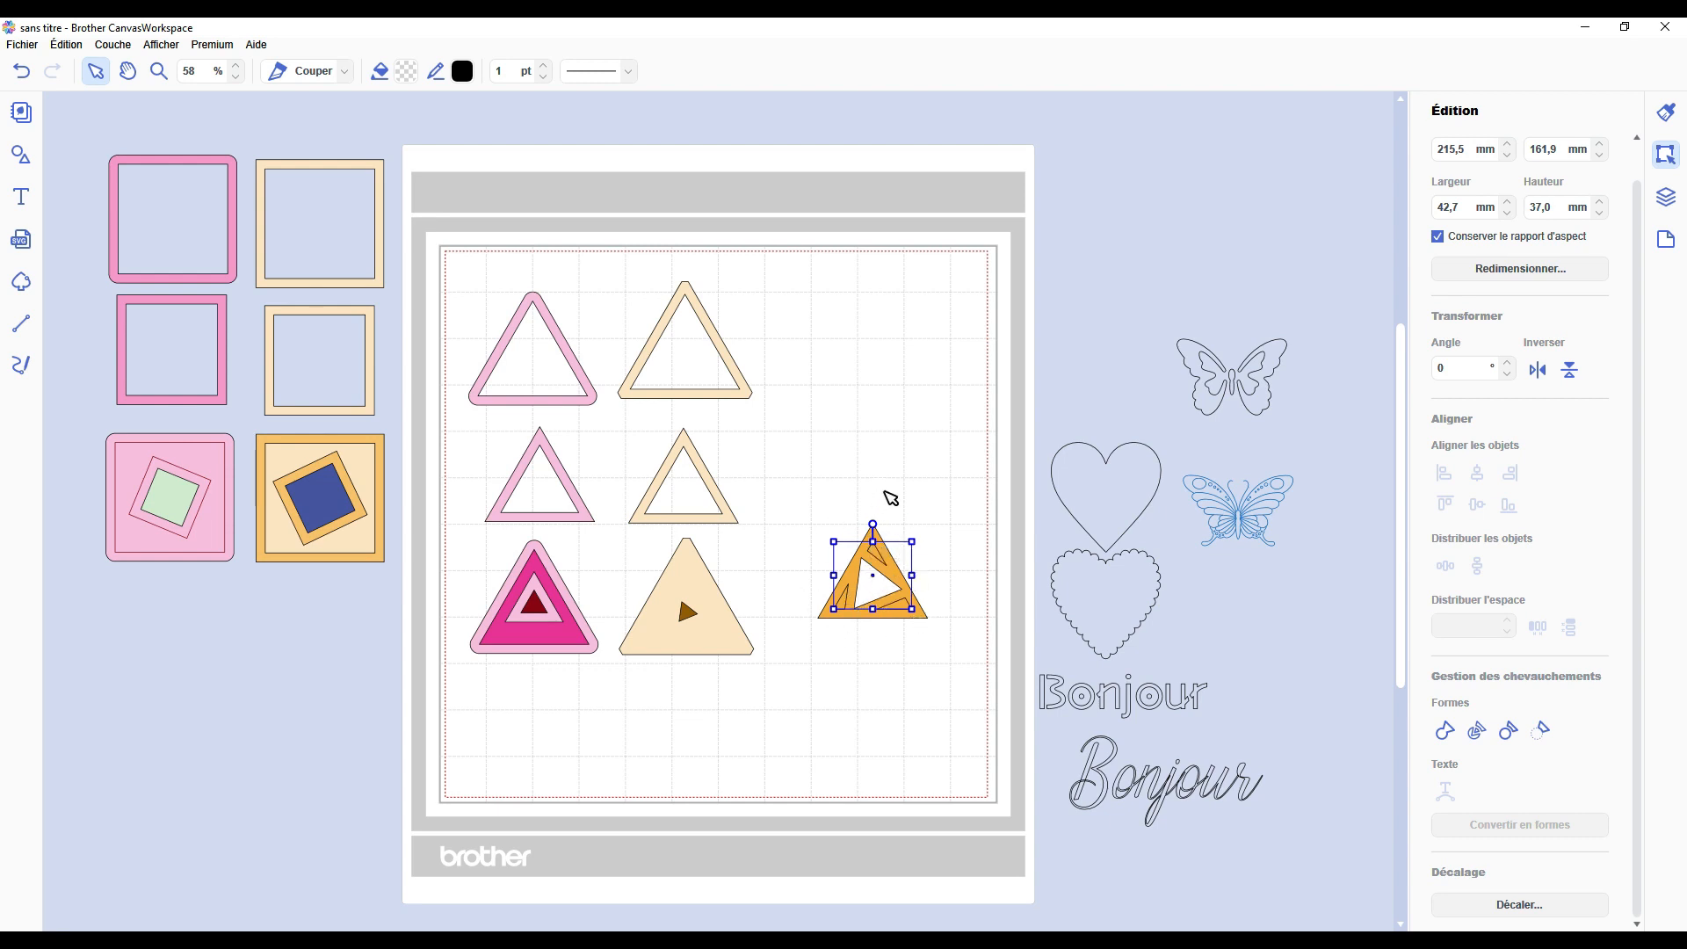
pyautogui.hotkey('ctrl', 'z')
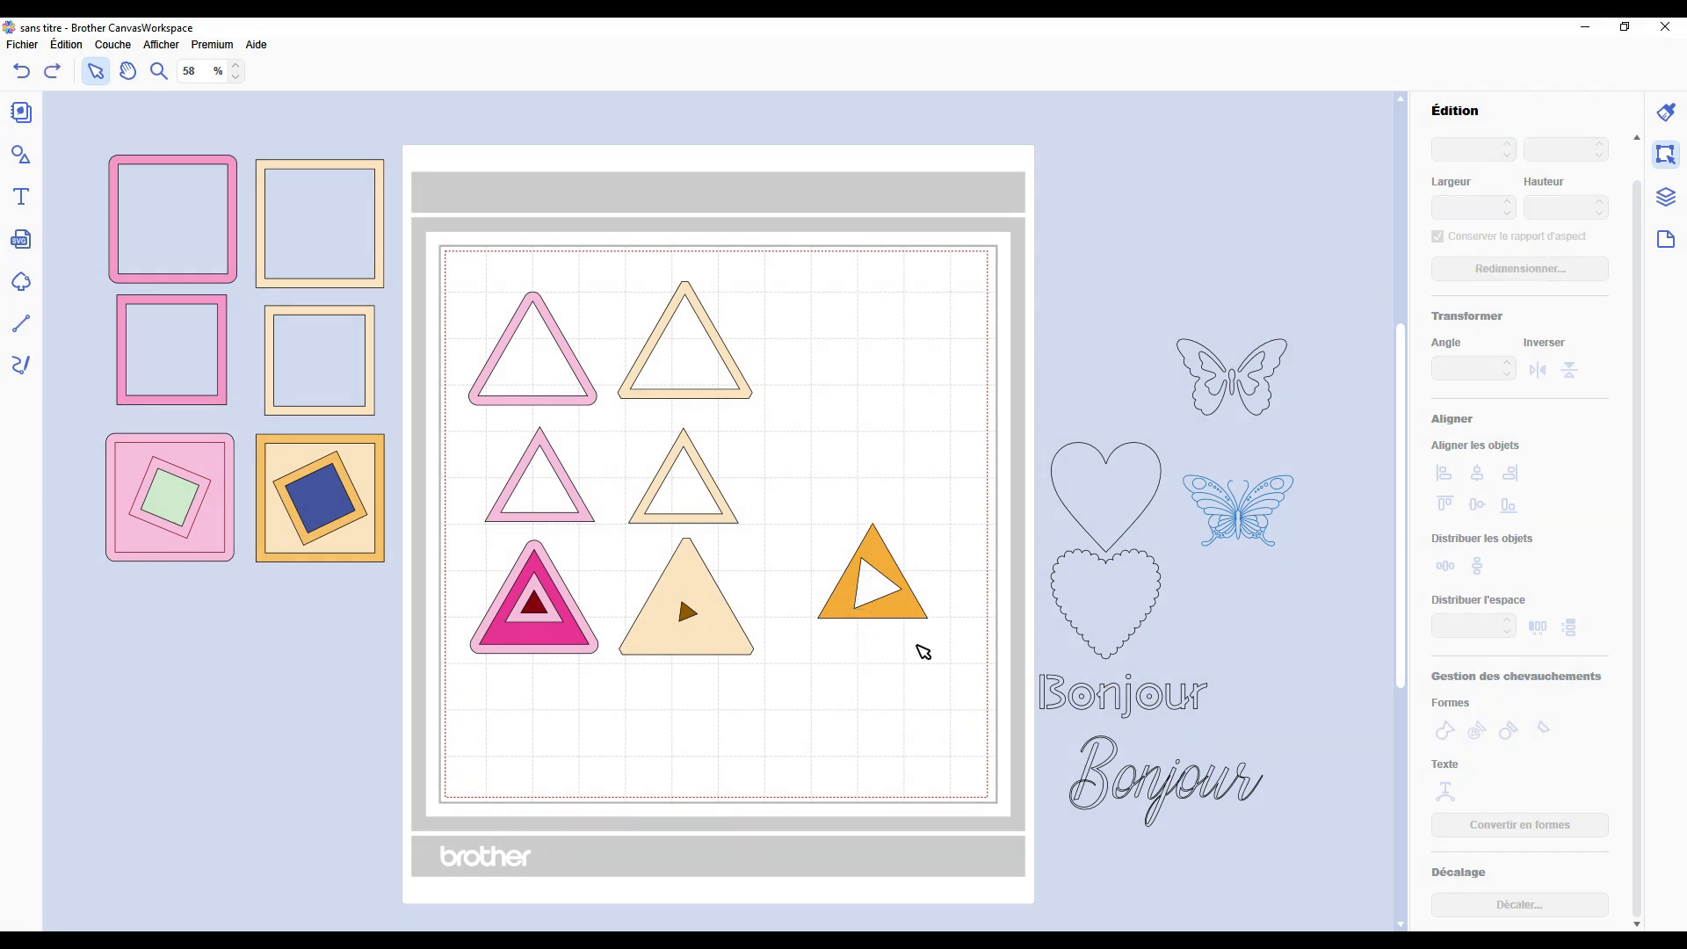
pyautogui.hotkey('ctrl', 'z')
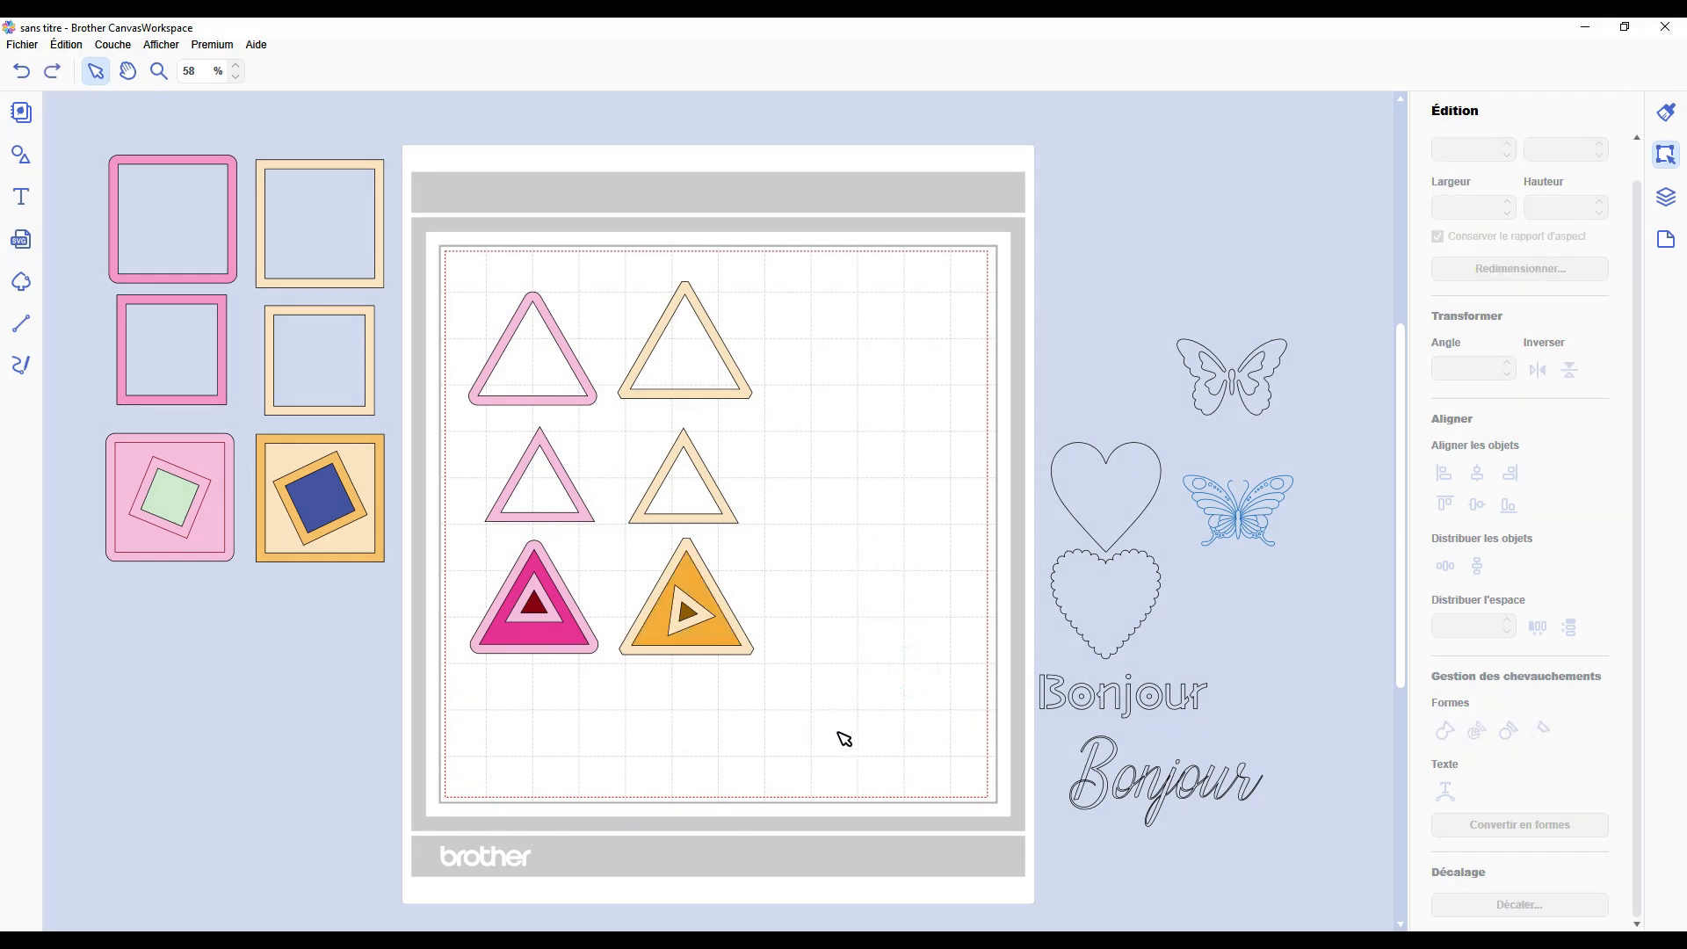
# Move the triangle designs to the right half of the mat and bring the square designs onto the mat beside them.
pyautogui.moveTo(839, 729); pyautogui.dragTo(461, 268)
pyautogui.moveTo(527, 346); pyautogui.dragTo(753, 328)
pyautogui.moveTo(413, 582); pyautogui.dragTo(129, 234)
pyautogui.moveTo(159, 162); pyautogui.dragTo(463, 274)
pyautogui.click(176, 350)
# Delete the middle row of small frames and all the pink square and triangle designs from the mat.
pyautogui.moveTo(328, 451); pyautogui.dragTo(980, 474)
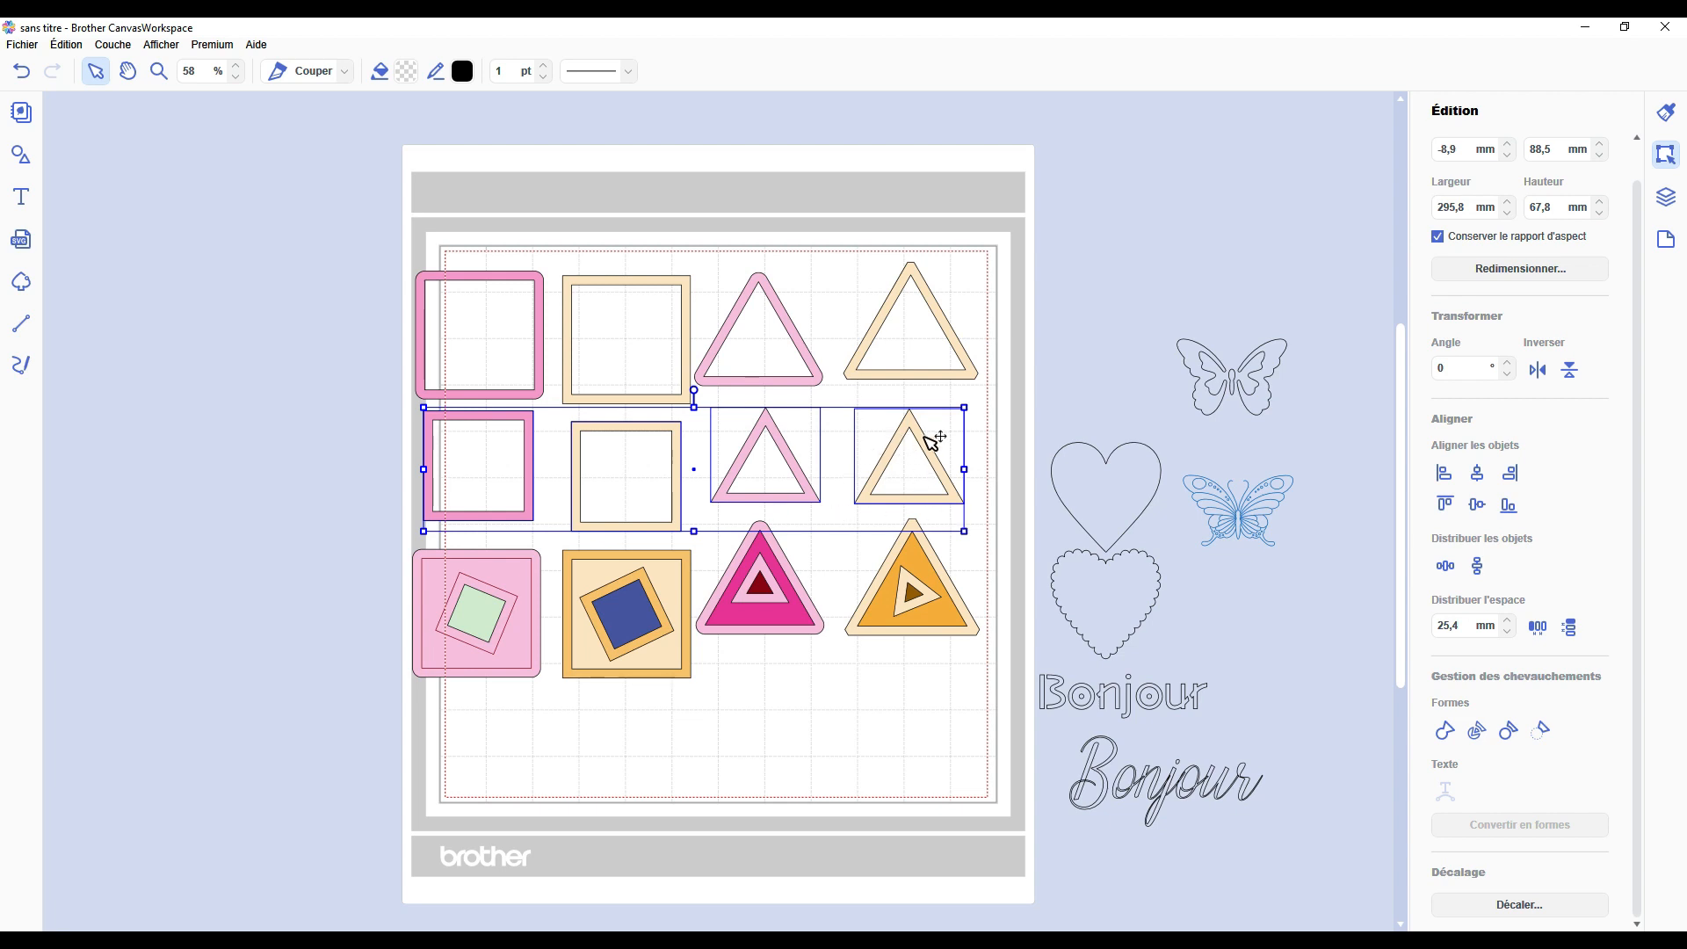
pyautogui.press('Delete')
pyautogui.click(767, 279)
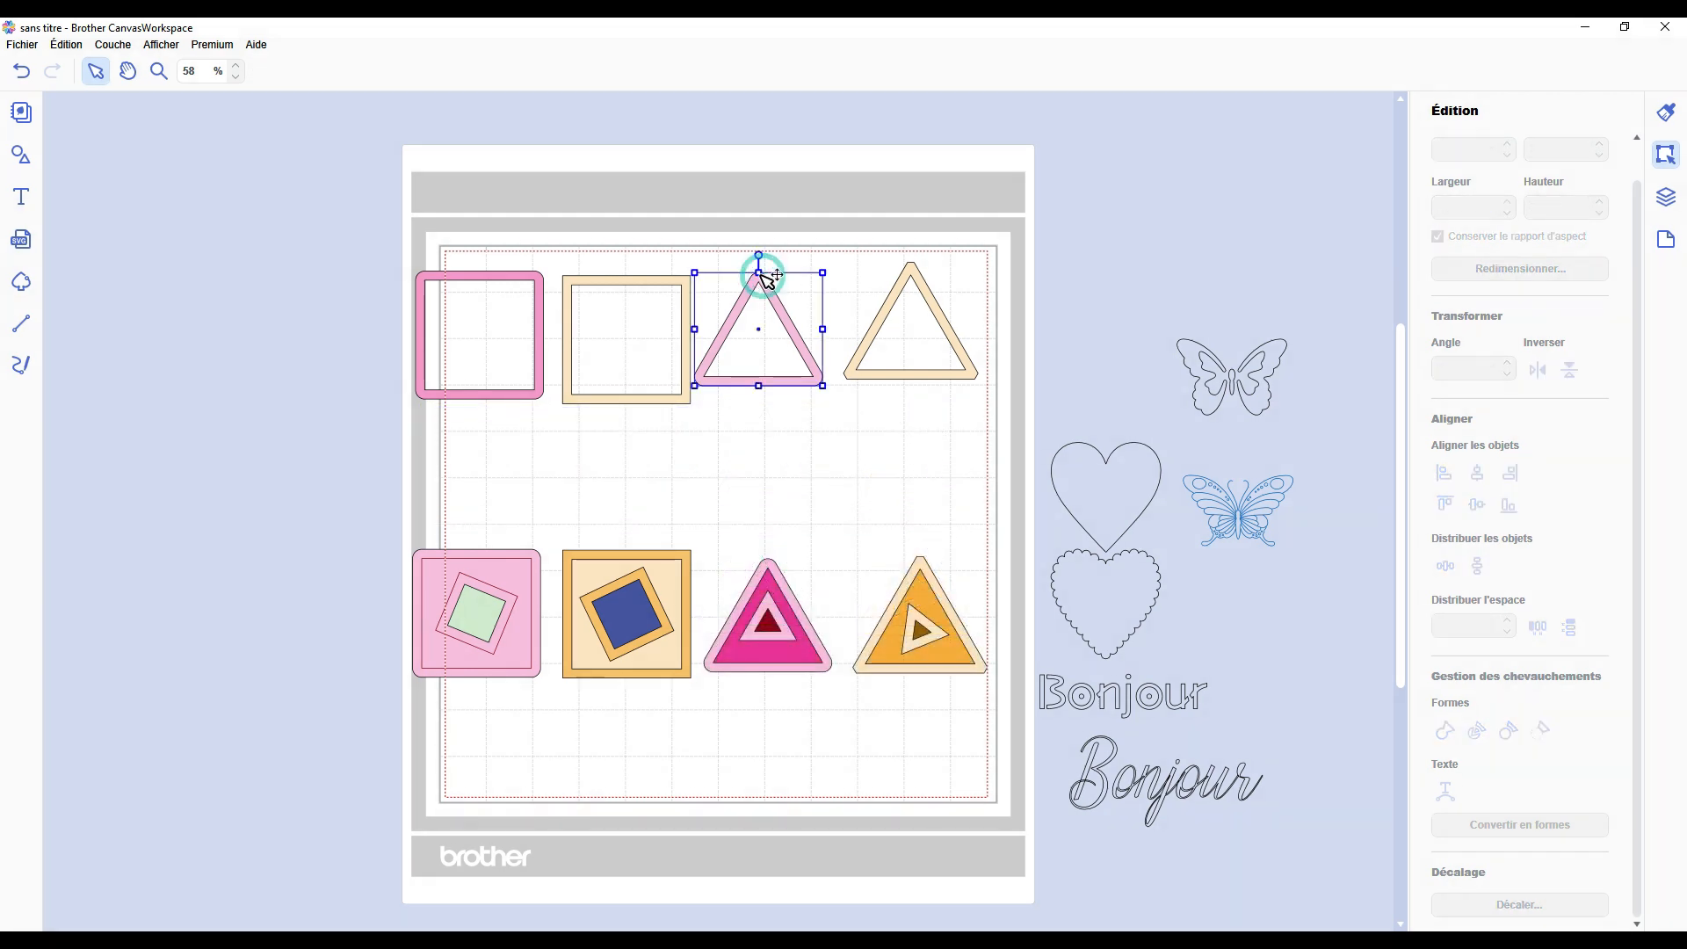
pyautogui.moveTo(768, 279); pyautogui.dragTo(338, 283)
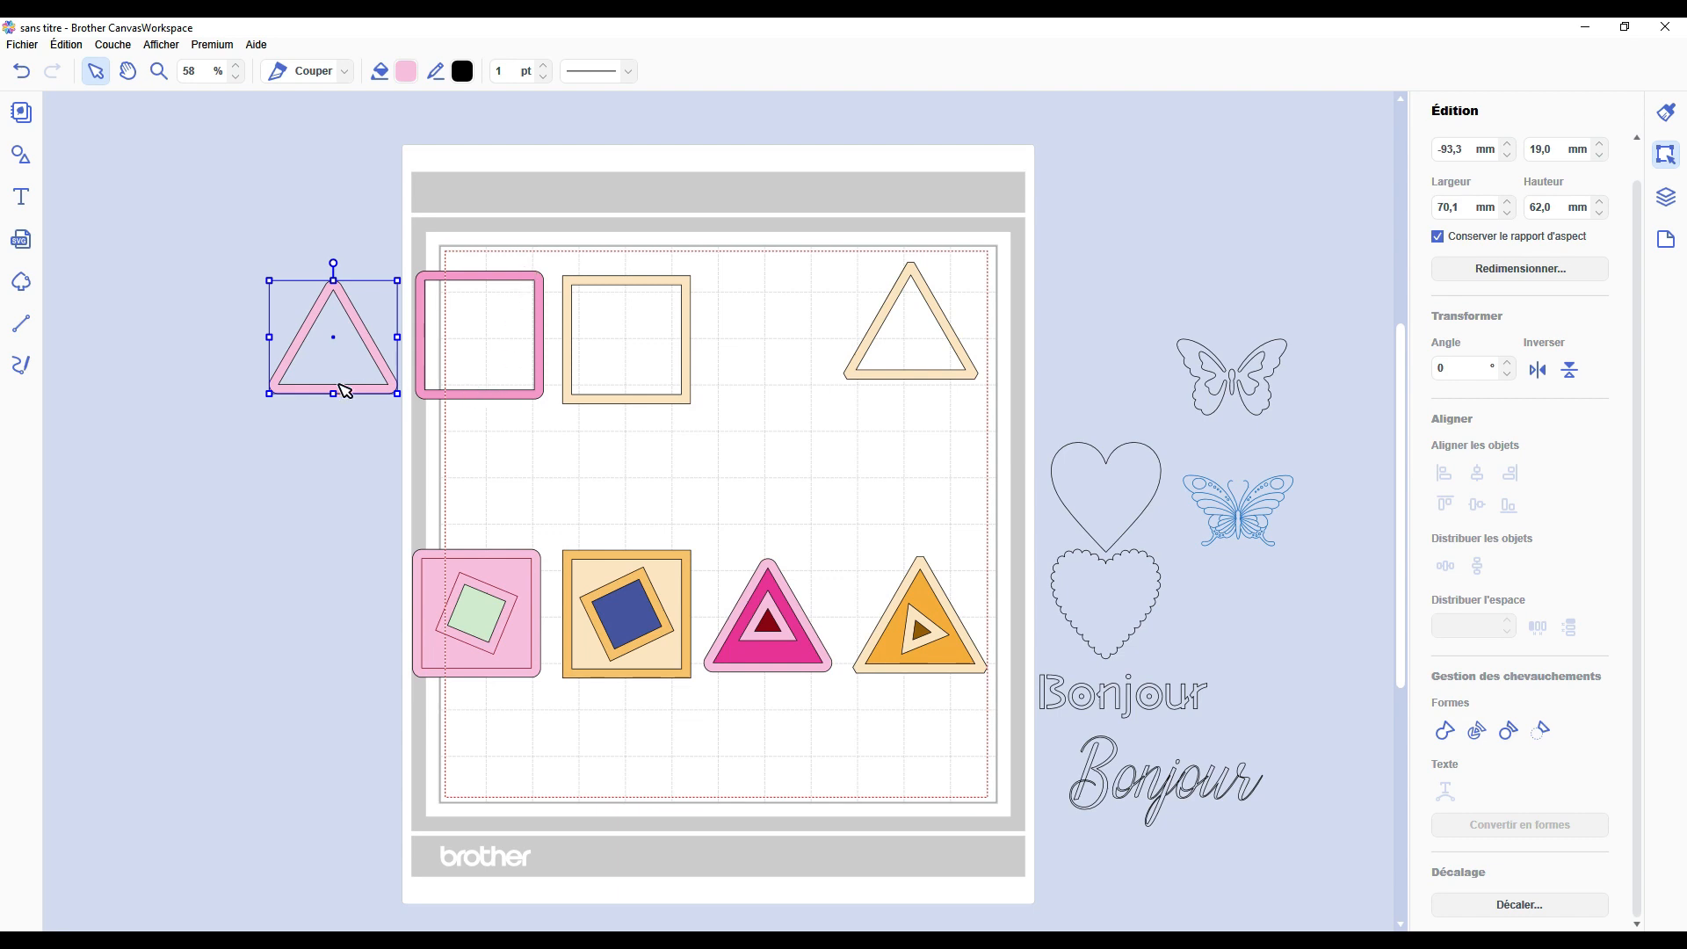
pyautogui.moveTo(470, 218); pyautogui.dragTo(433, 271)
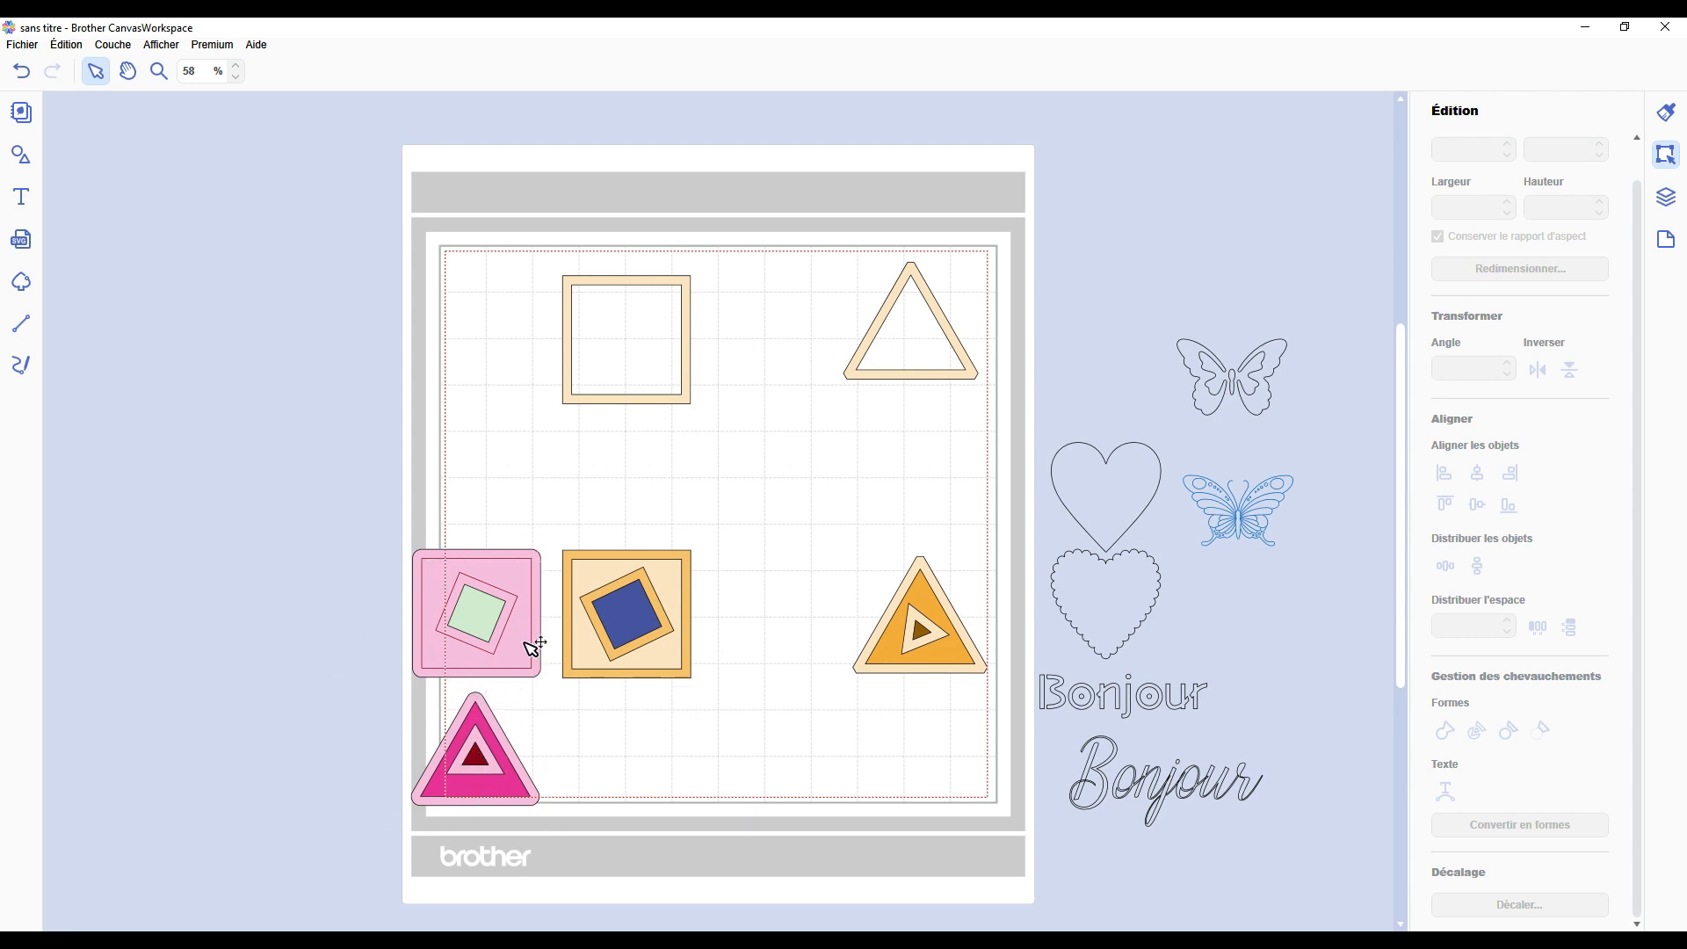
pyautogui.click(475, 756)
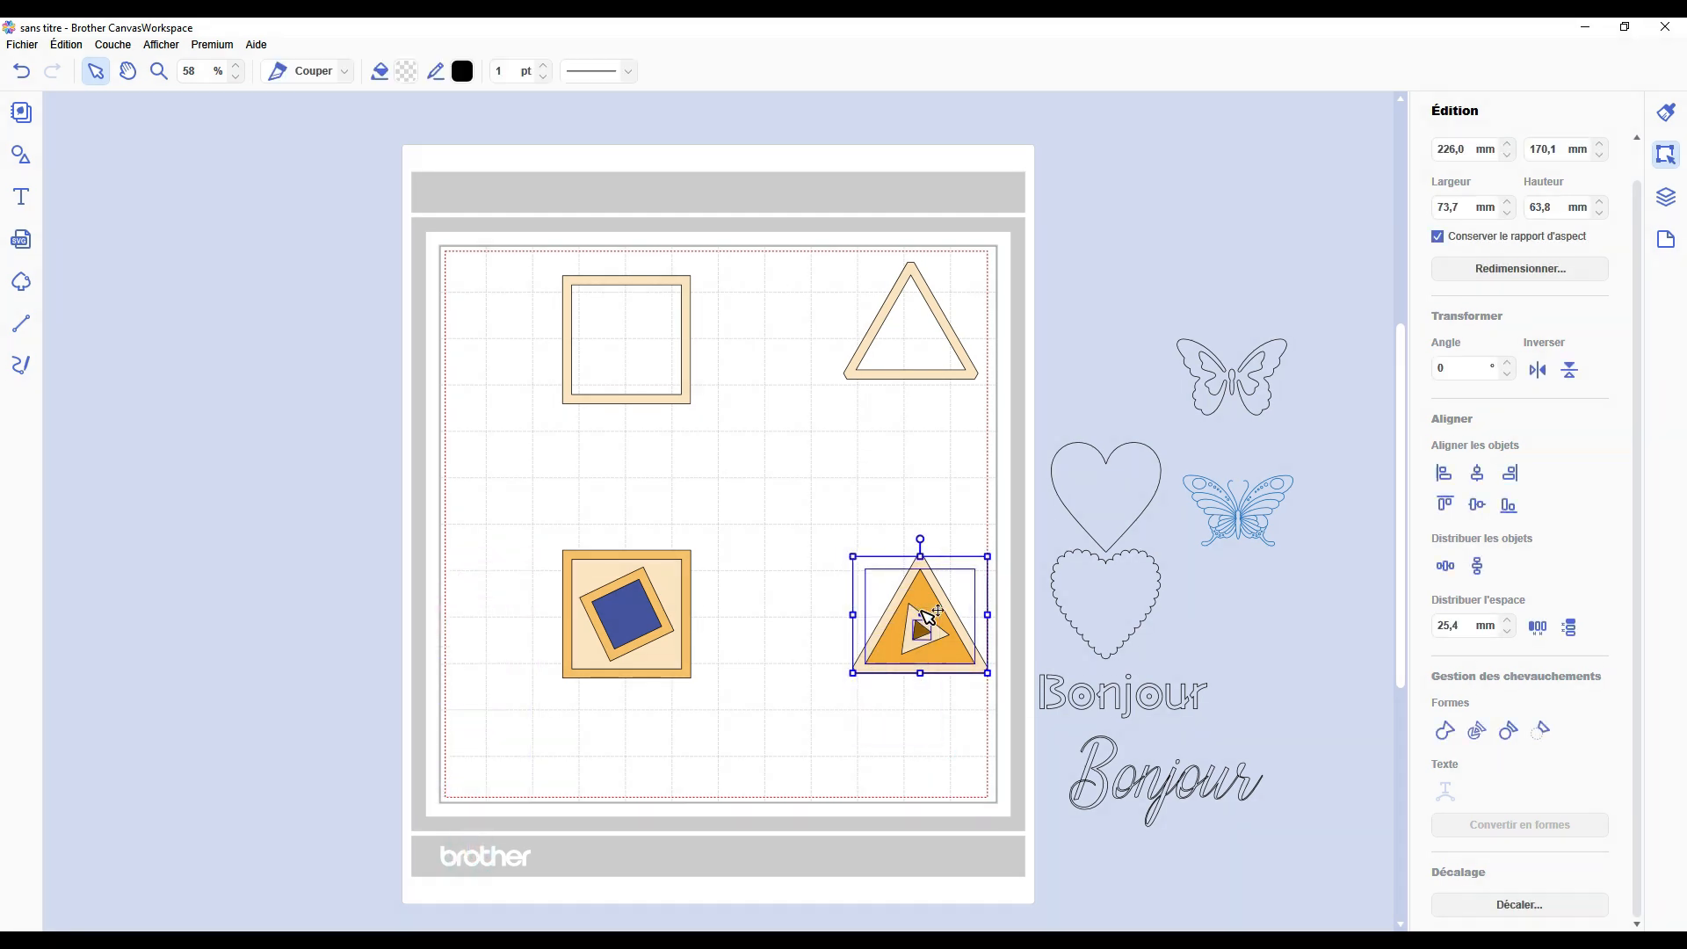
# Arrange the cream and orange designs in a compact two-by-two group, with the empty frames above the nested designs.
pyautogui.moveTo(928, 600); pyautogui.dragTo(780, 600)
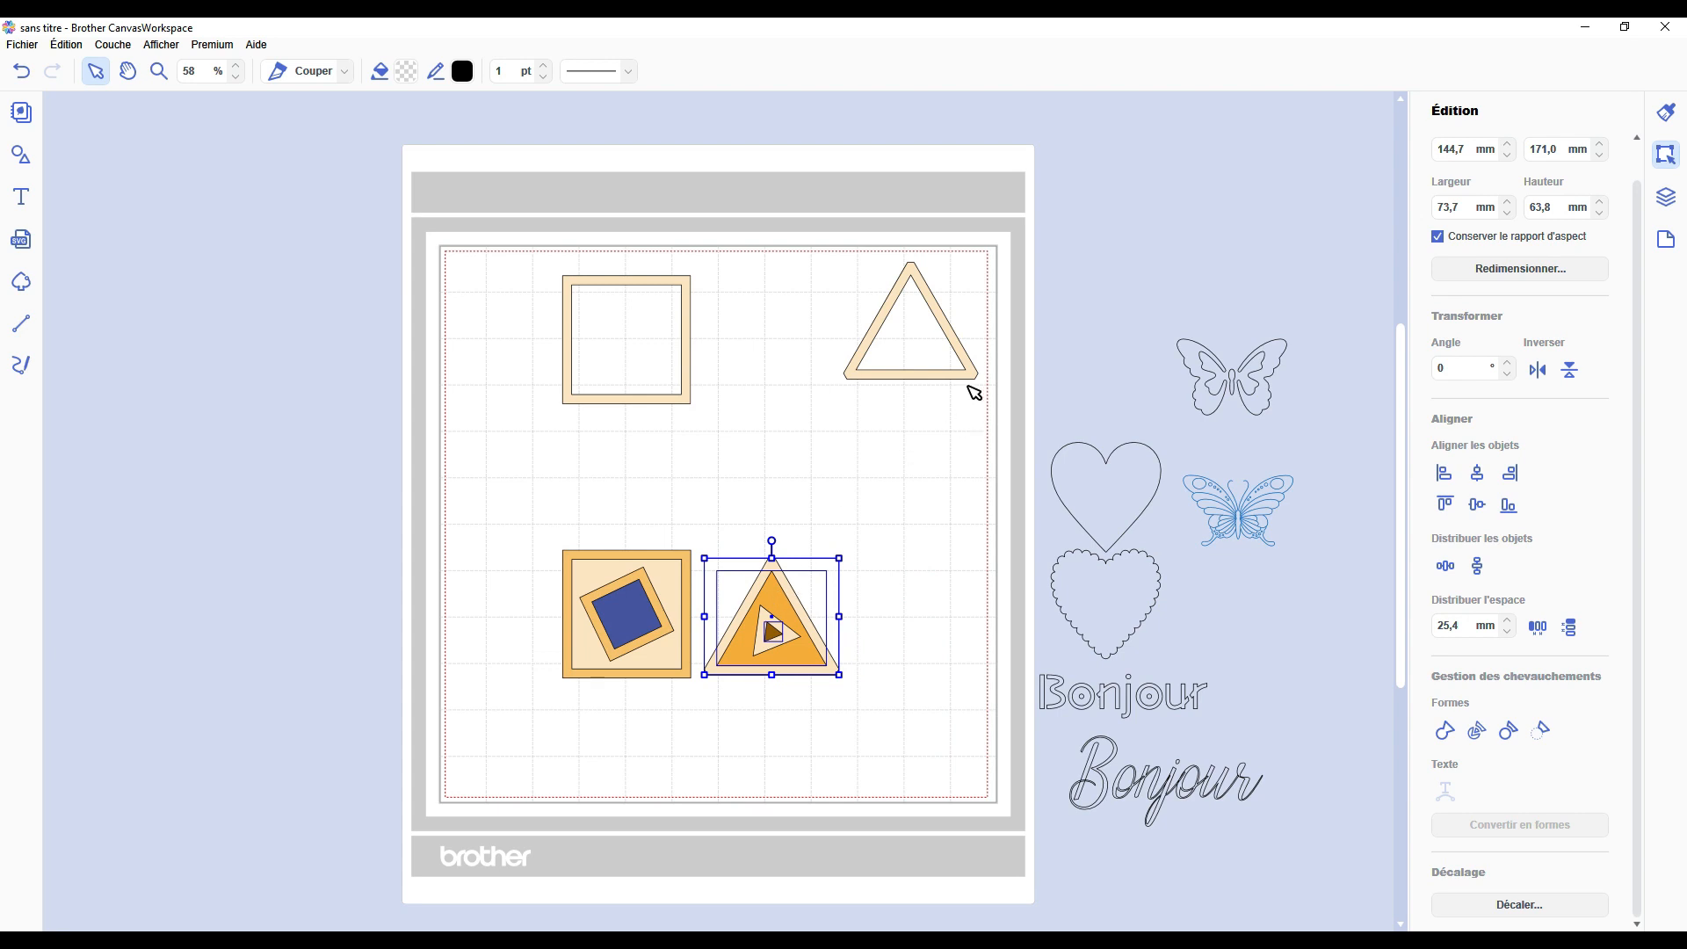
pyautogui.moveTo(945, 378); pyautogui.dragTo(816, 515)
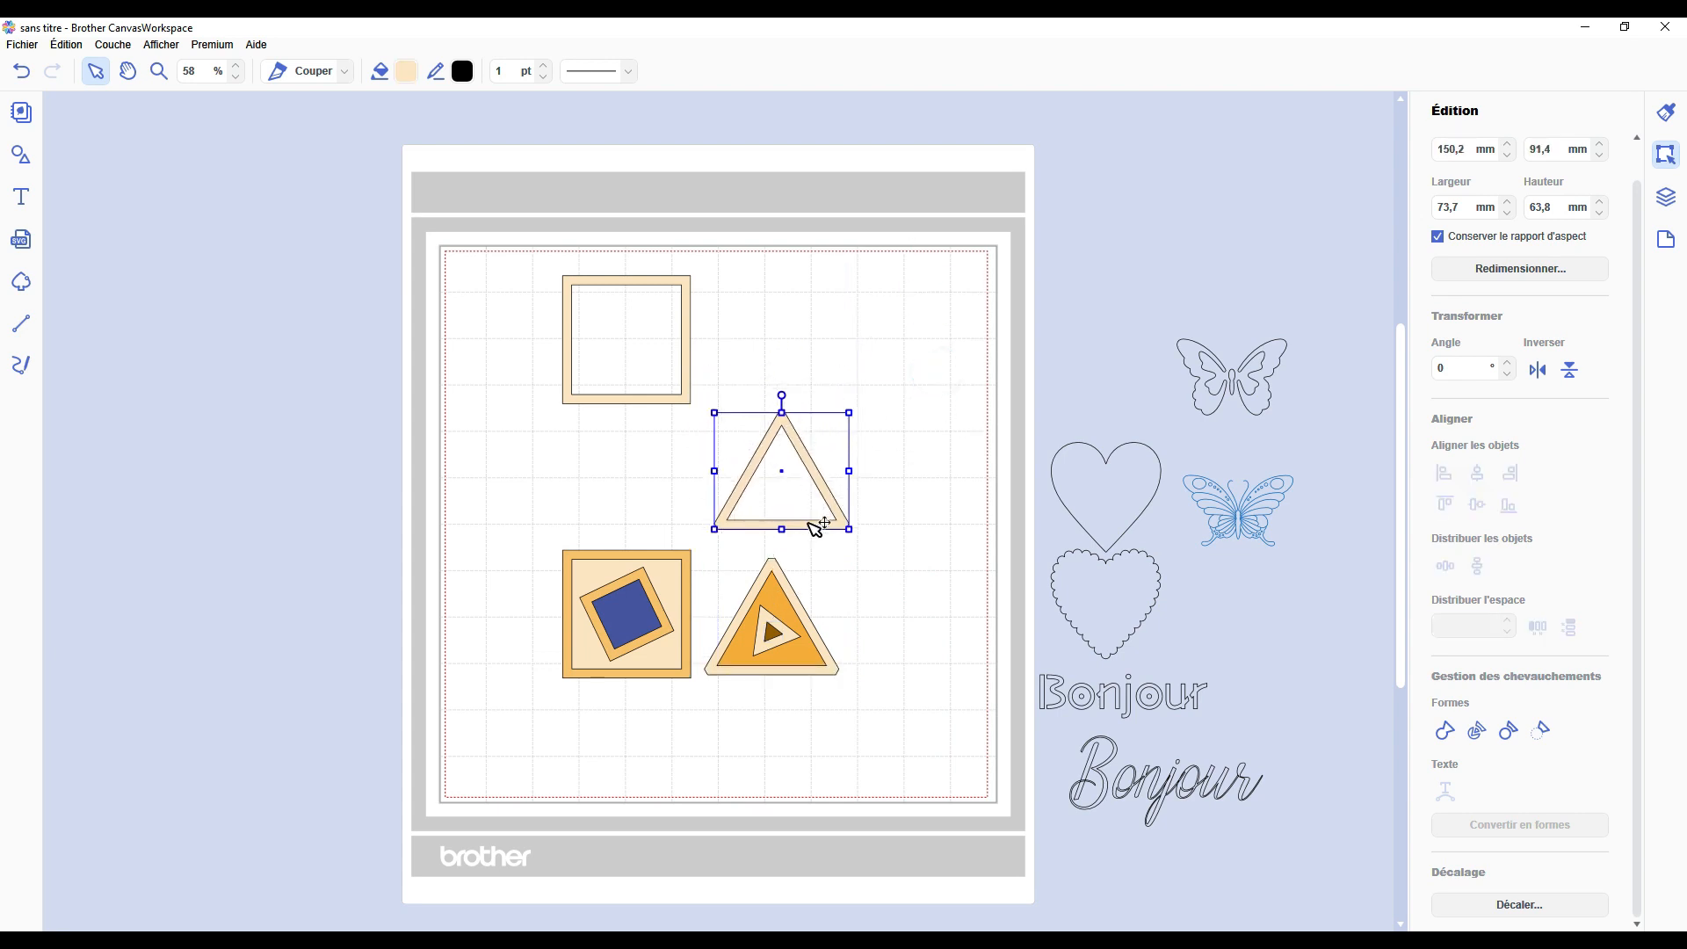
pyautogui.moveTo(676, 403); pyautogui.dragTo(680, 529)
pyautogui.click(842, 361)
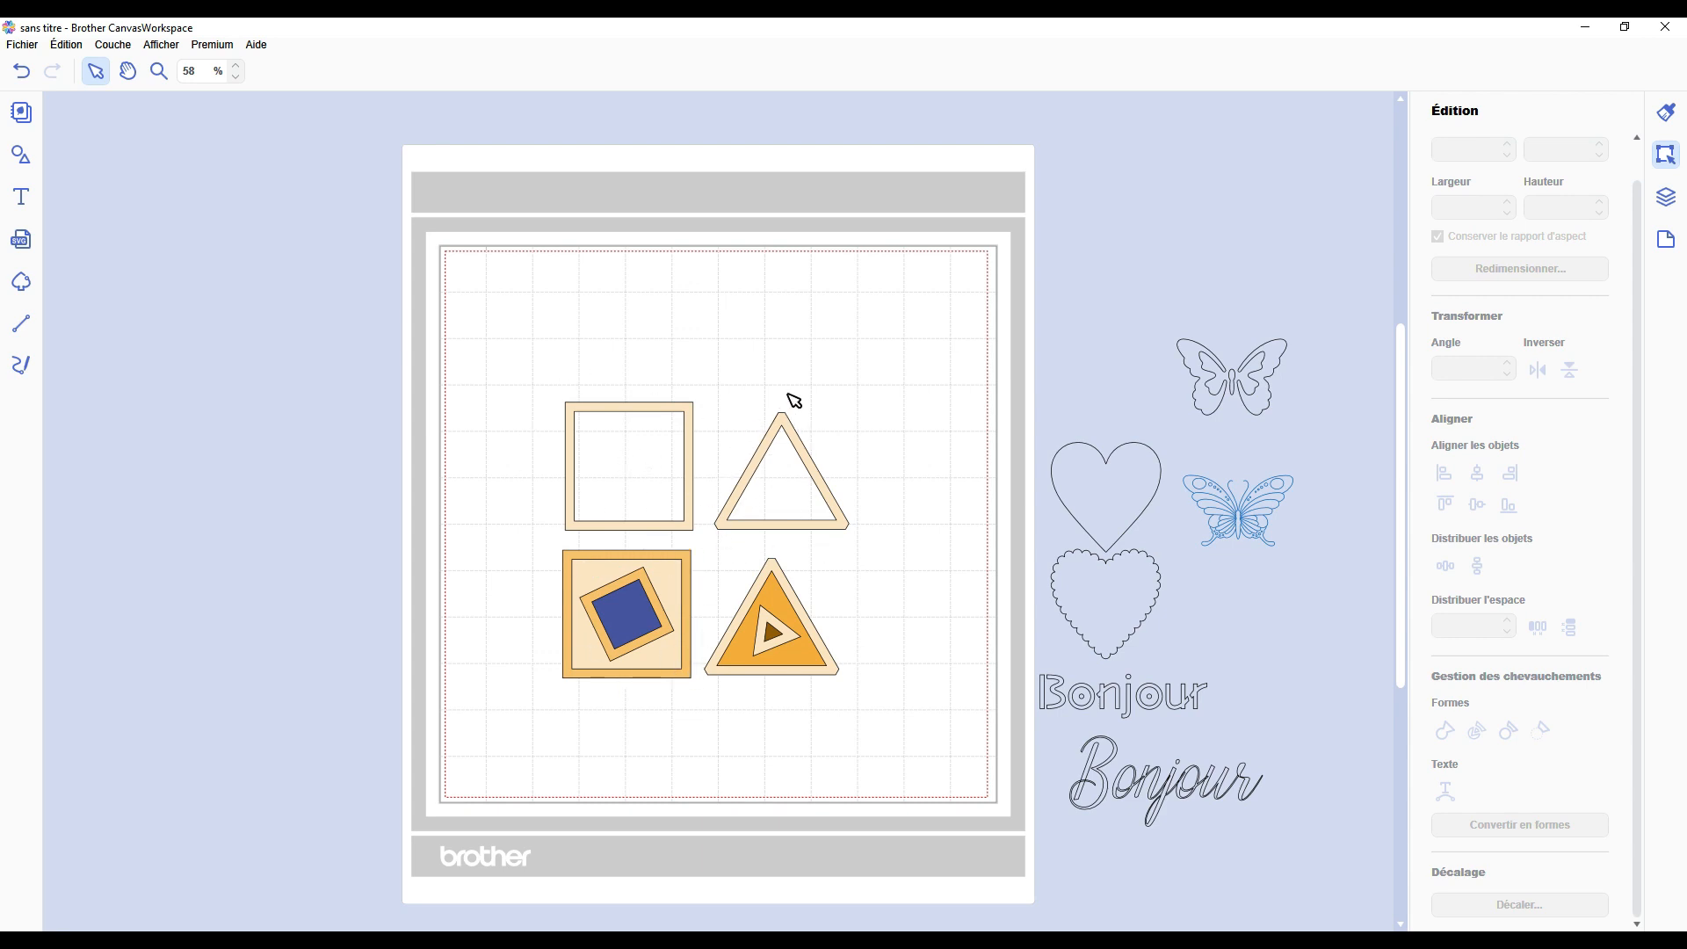
# Move the four cream and orange designs off the mat to its left side, leaving the mat clear.
pyautogui.moveTo(833, 734); pyautogui.dragTo(590, 455)
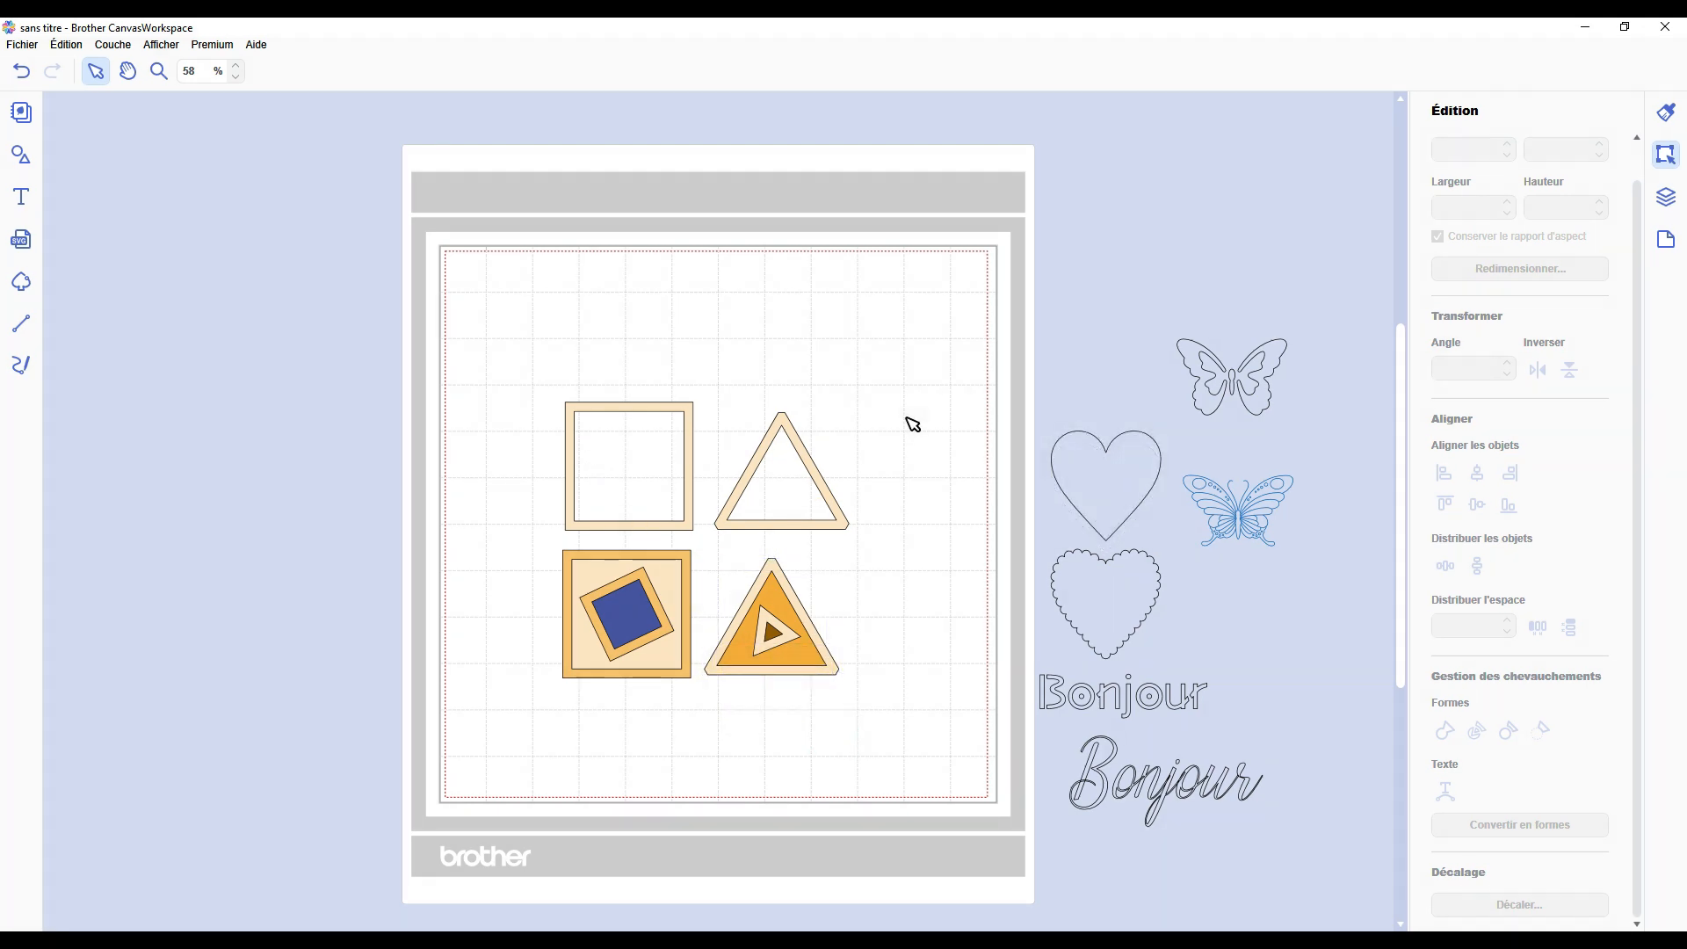
pyautogui.click(1136, 716)
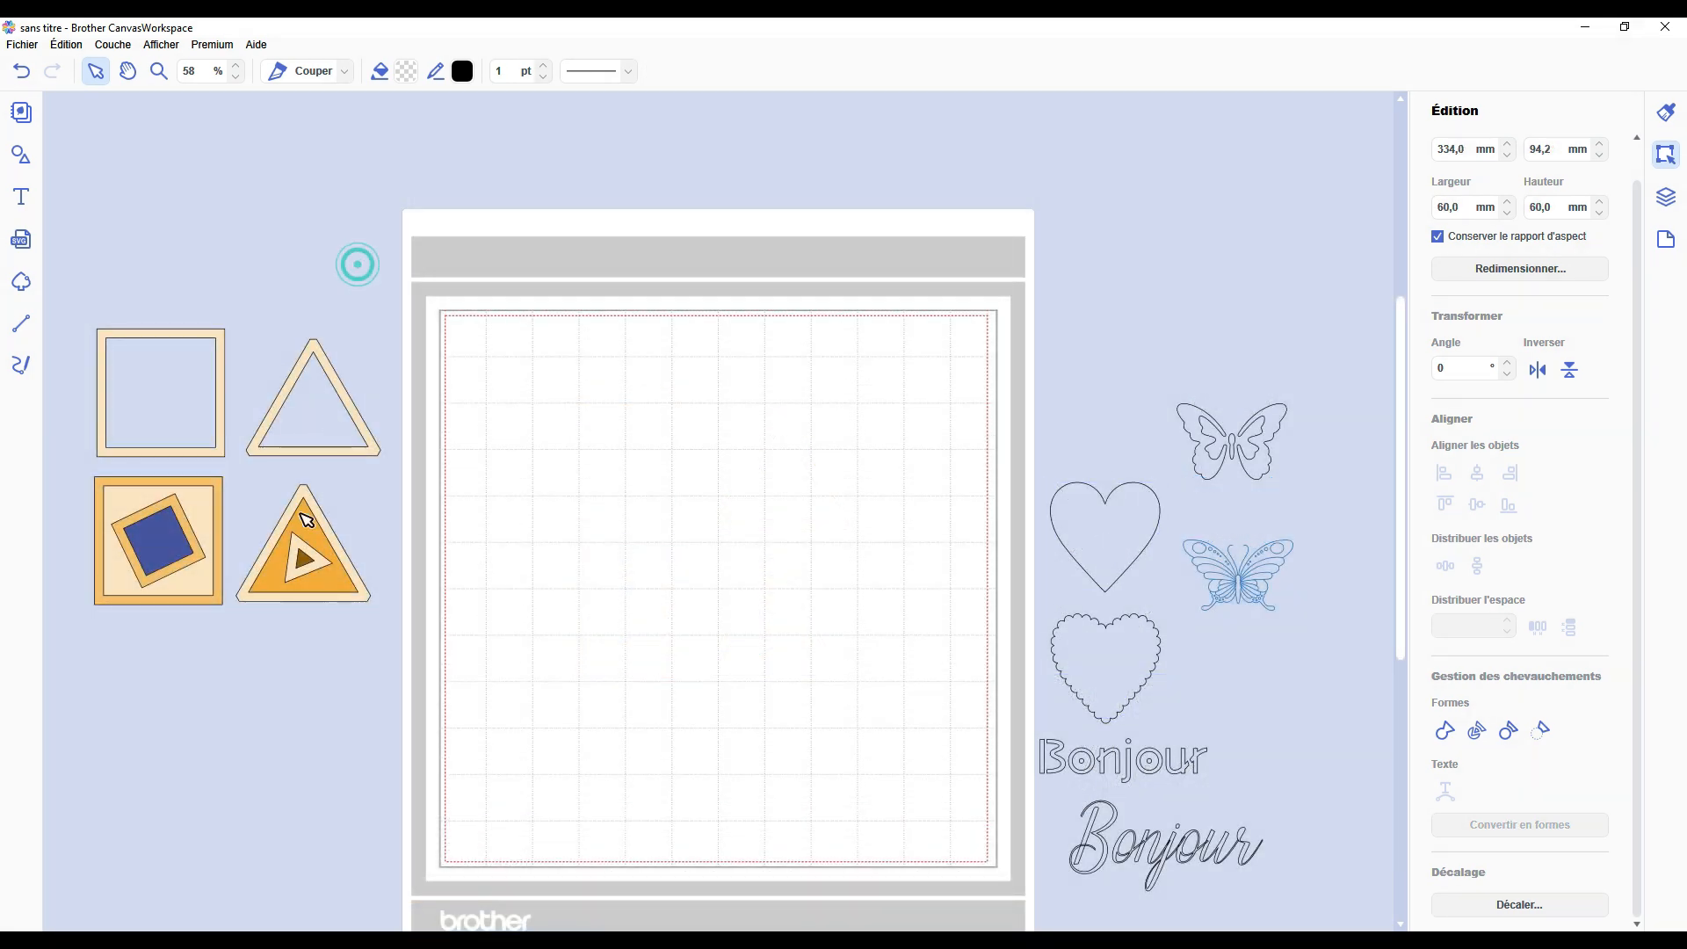
# Remove the four cream and orange designs beside the mat and place the plain heart in the mat's upper-left area.
pyautogui.moveTo(357, 264); pyautogui.dragTo(118, 630)
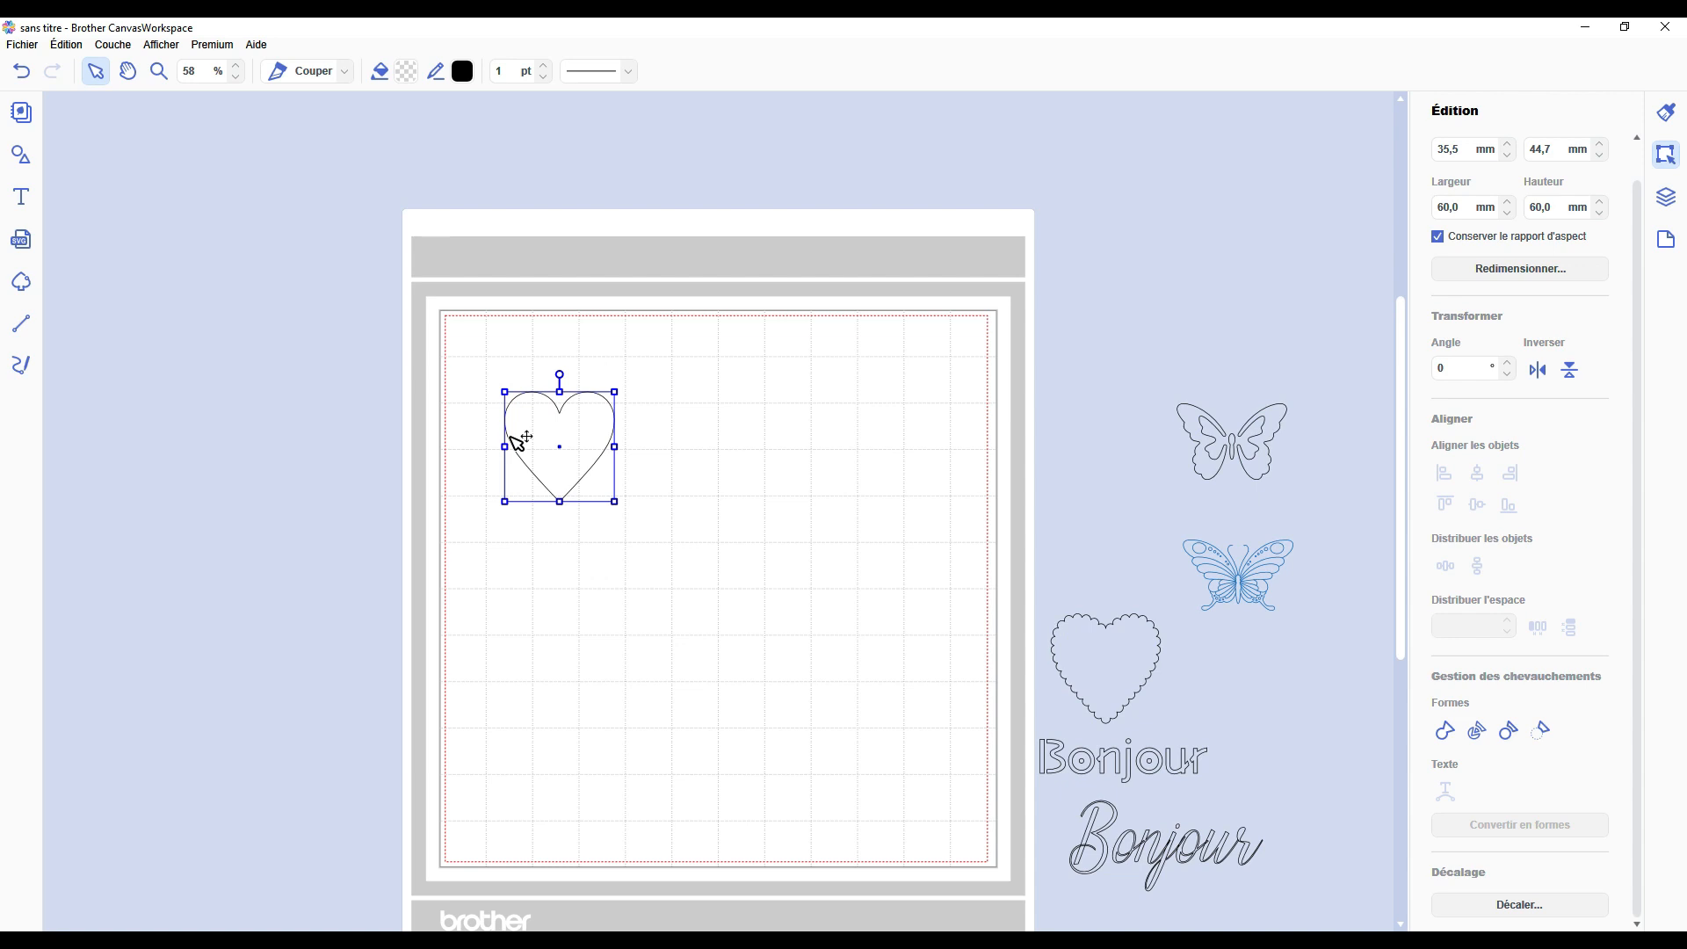
pyautogui.scroll(-2, 640, 388)
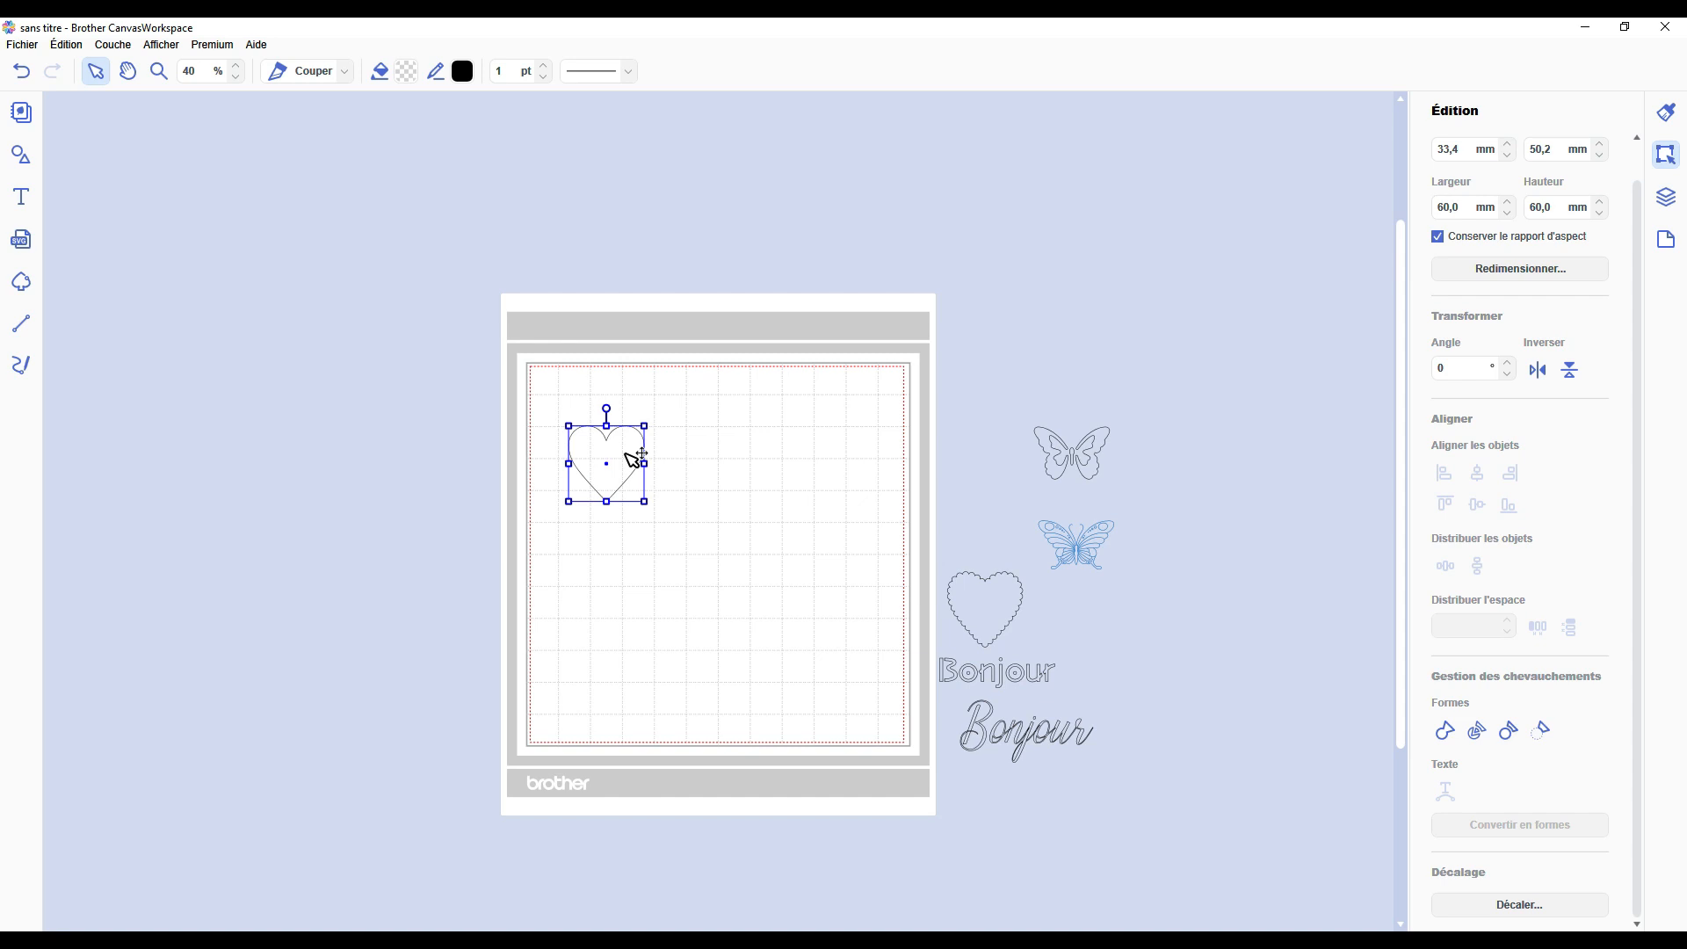
# Try a 5 mm inward offset line with rounded corners on the heart, inspect it up close, and undo it.
pyautogui.click(1517, 905)
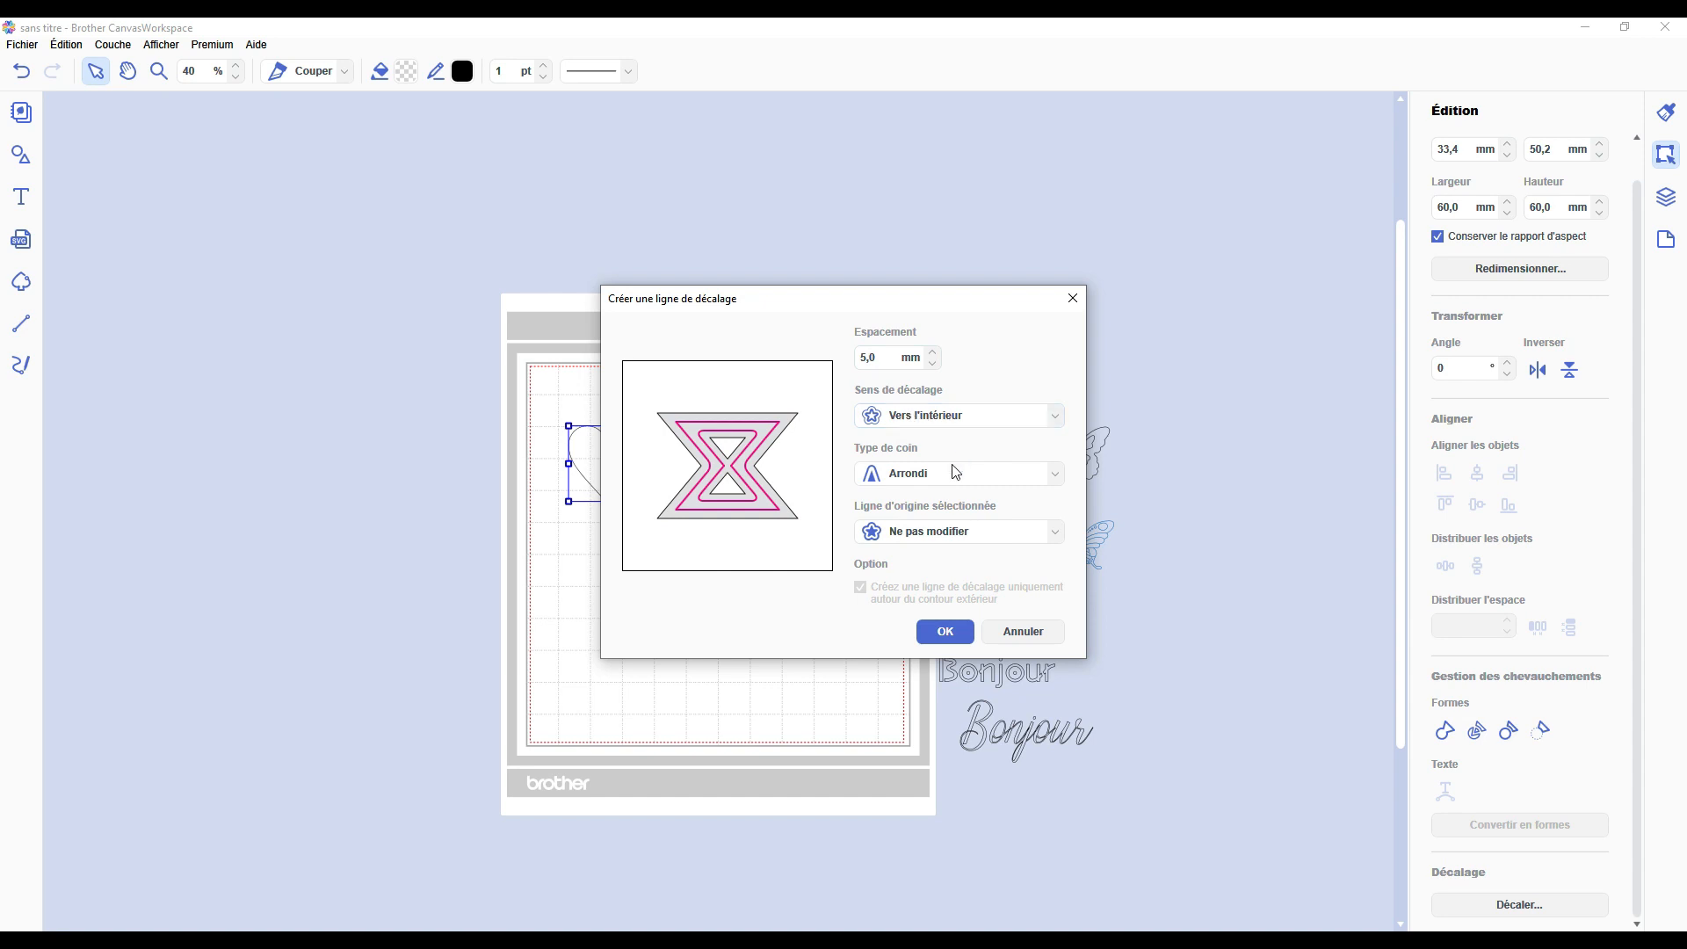
pyautogui.click(944, 632)
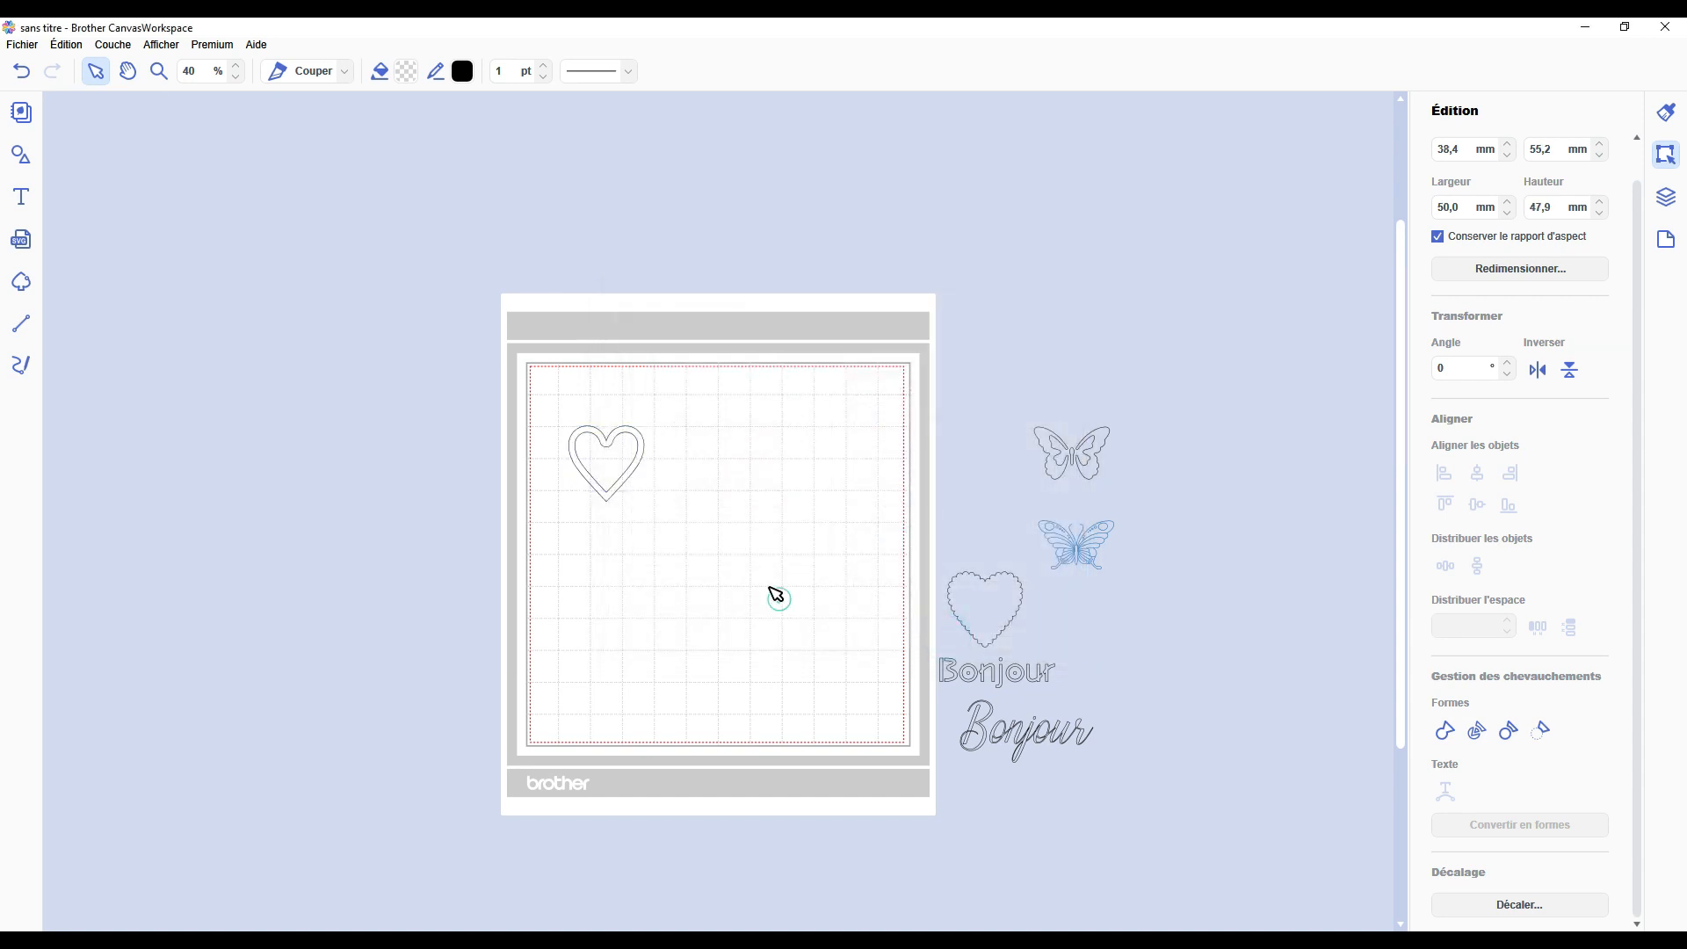
pyautogui.click(542, 493)
pyautogui.scroll(5, 501, 485)
pyautogui.scroll(2, 502, 485)
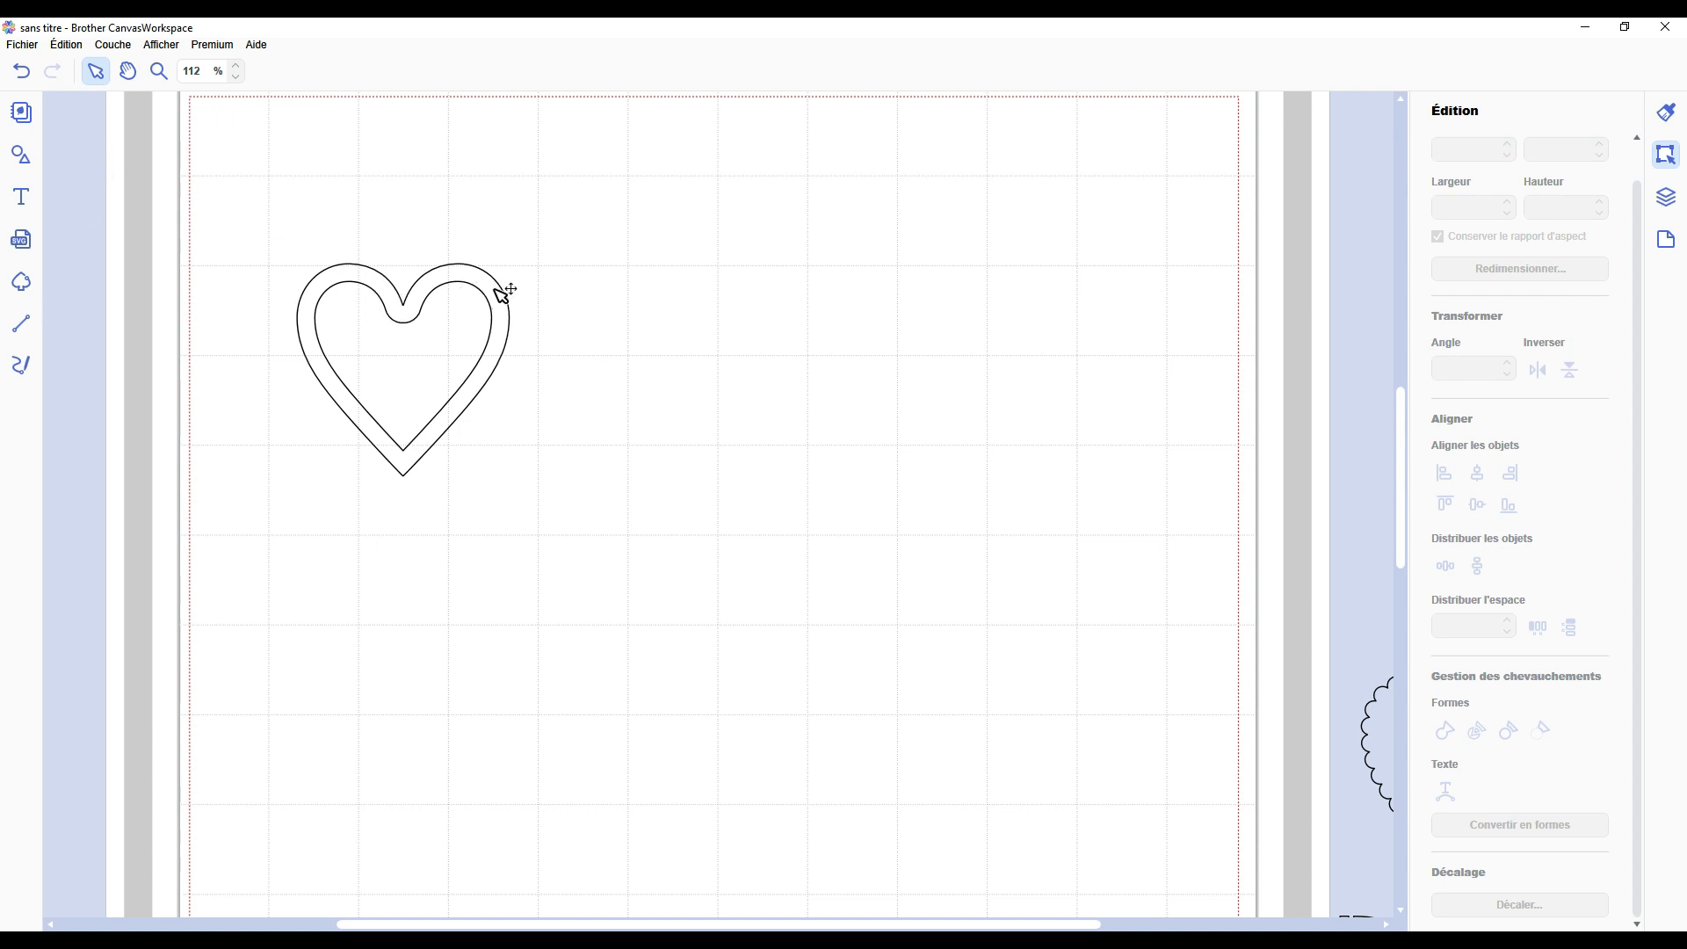
pyautogui.click(442, 337)
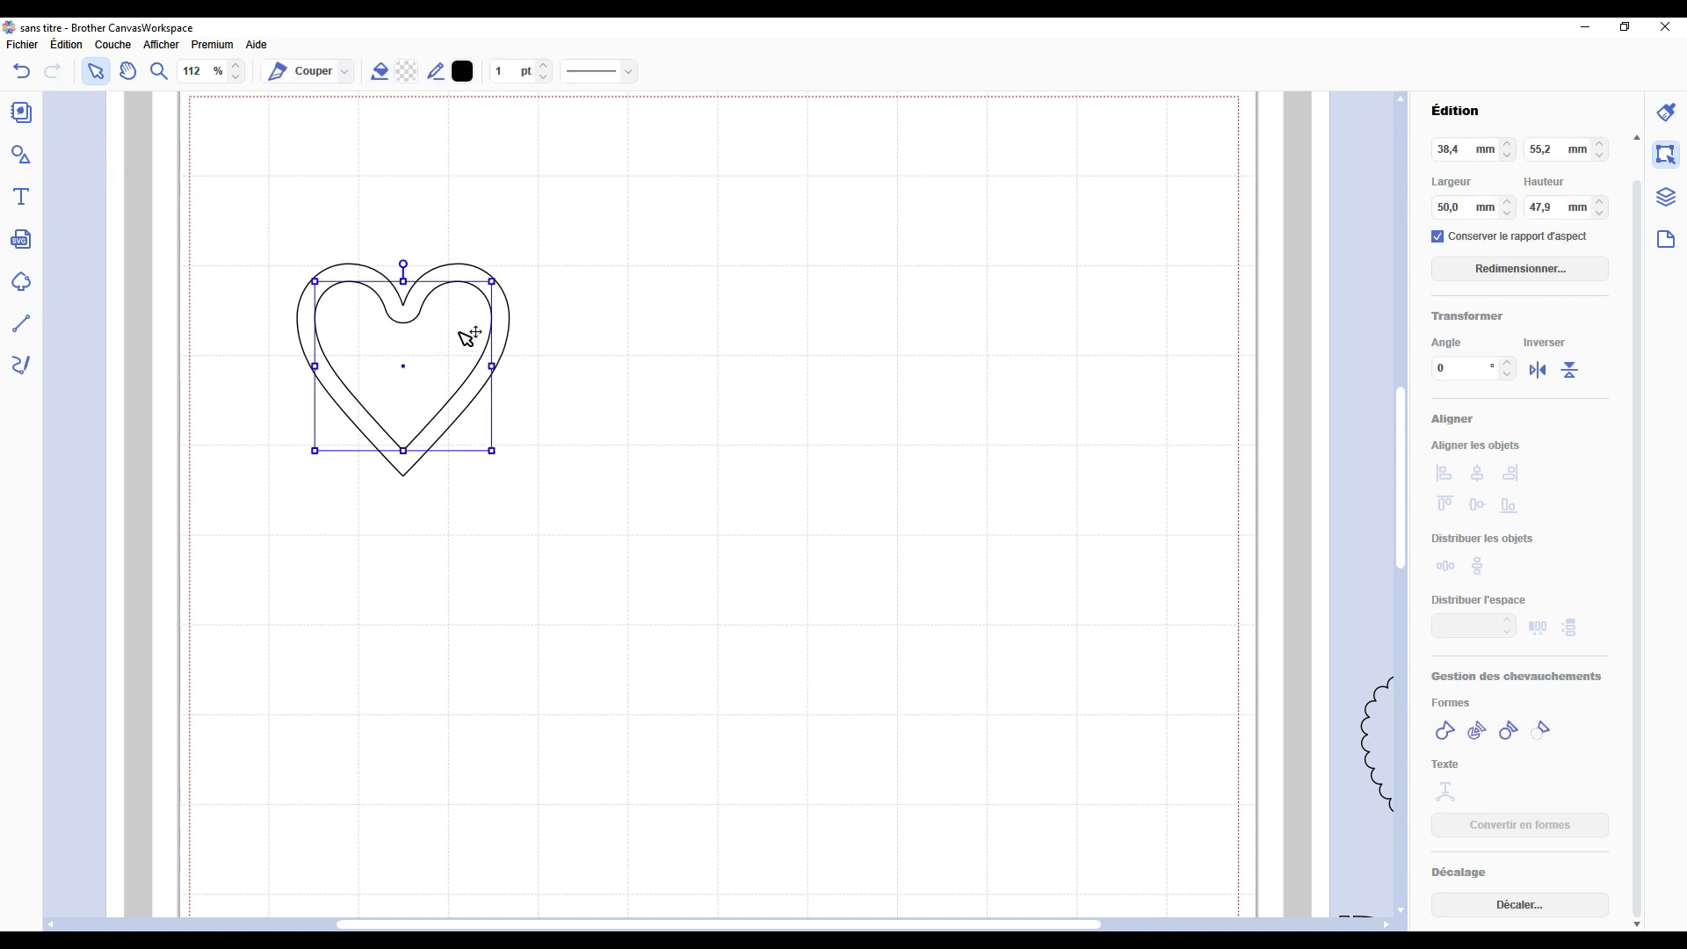
pyautogui.hotkey('ctrl', 'z')
# Try a 5 mm inward offset line with the Biseau corner type on the heart, and undo it.
pyautogui.click(482, 320)
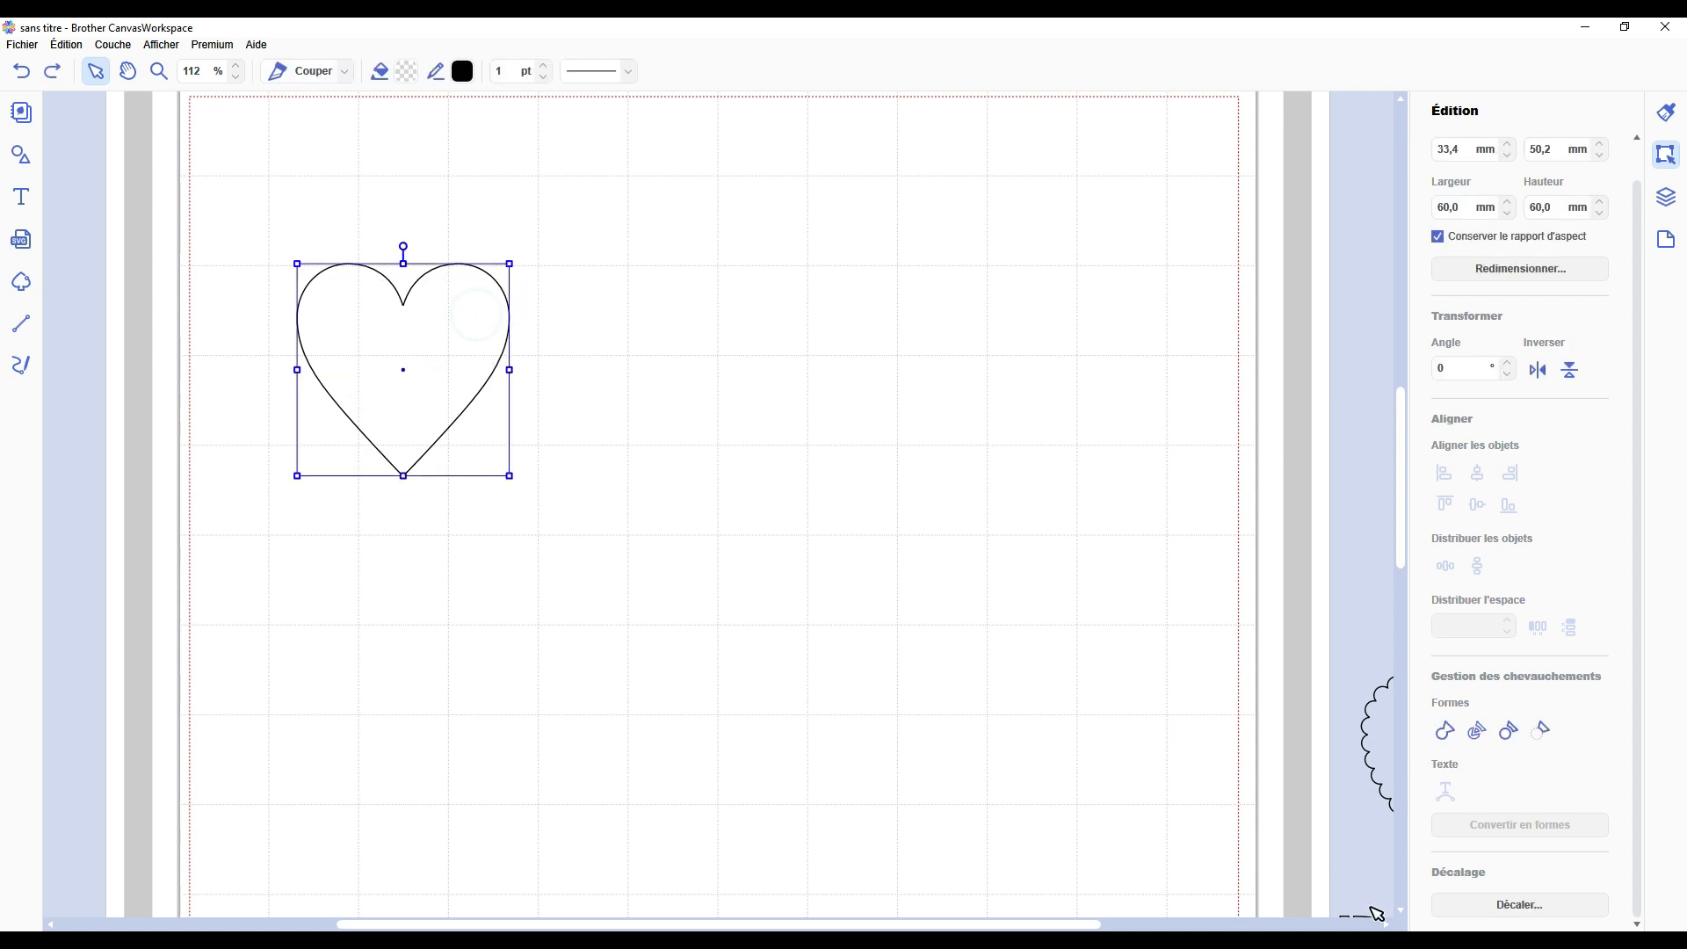
pyautogui.click(1519, 907)
pyautogui.click(930, 472)
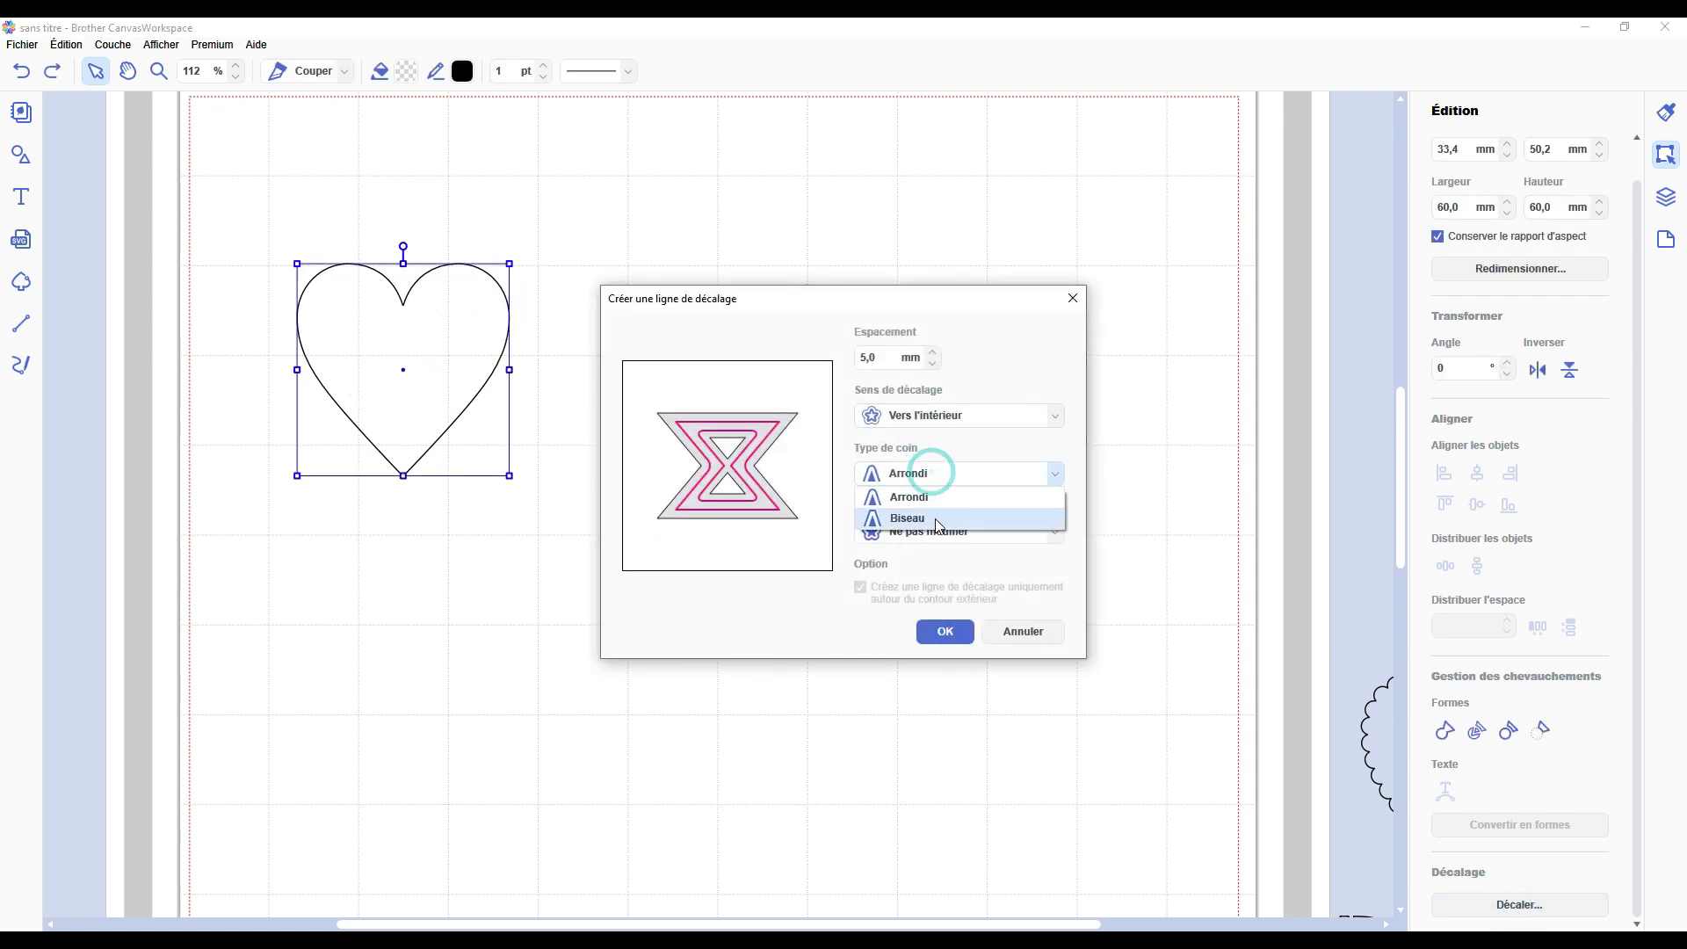
pyautogui.click(939, 519)
pyautogui.click(945, 631)
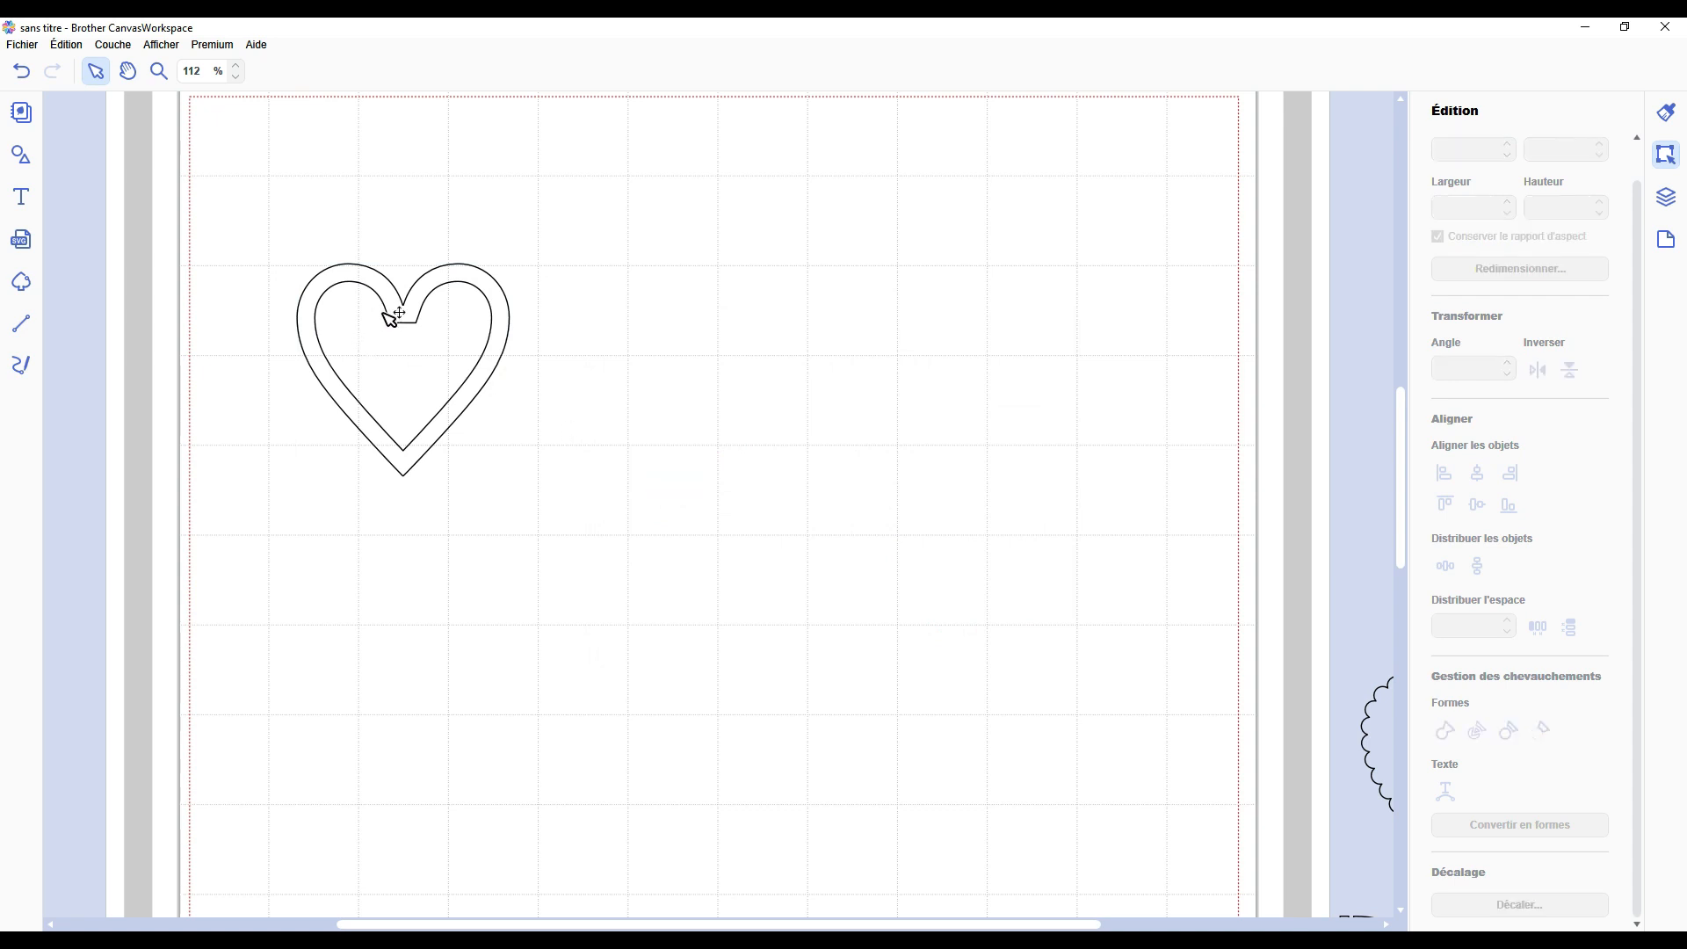
pyautogui.hotkey('ctrl', 'z')
# Create a 5 mm outward offset line with bevelled corners around the heart and move it to the right of the original.
pyautogui.click(486, 313)
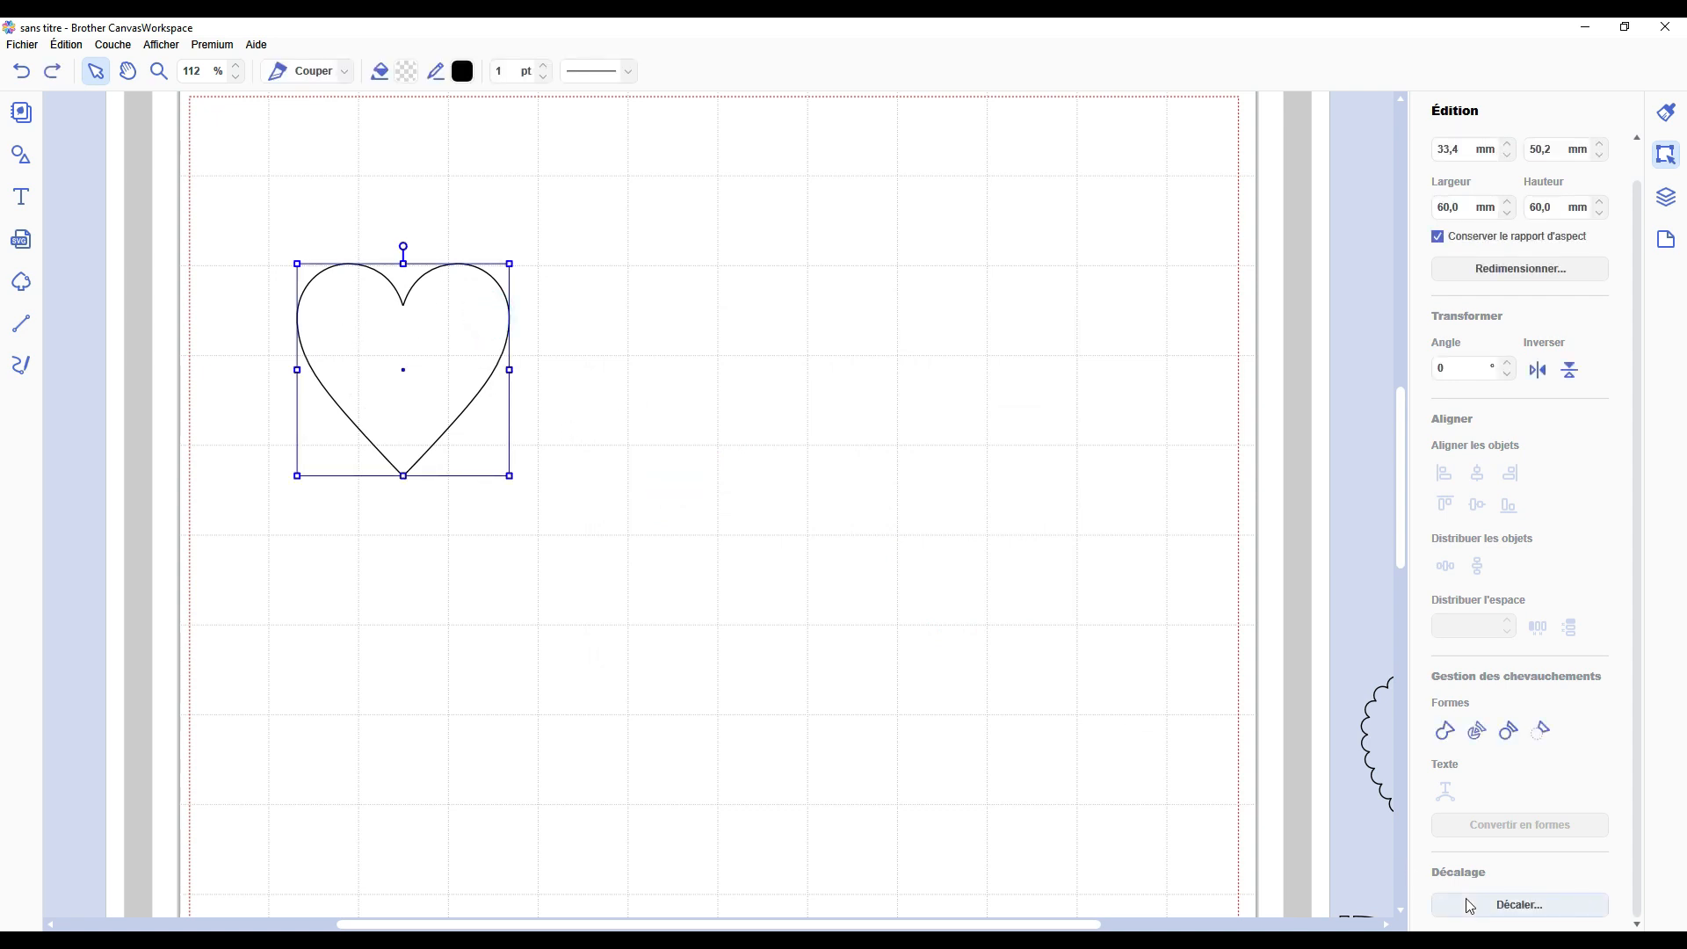
pyautogui.click(1464, 898)
pyautogui.click(924, 414)
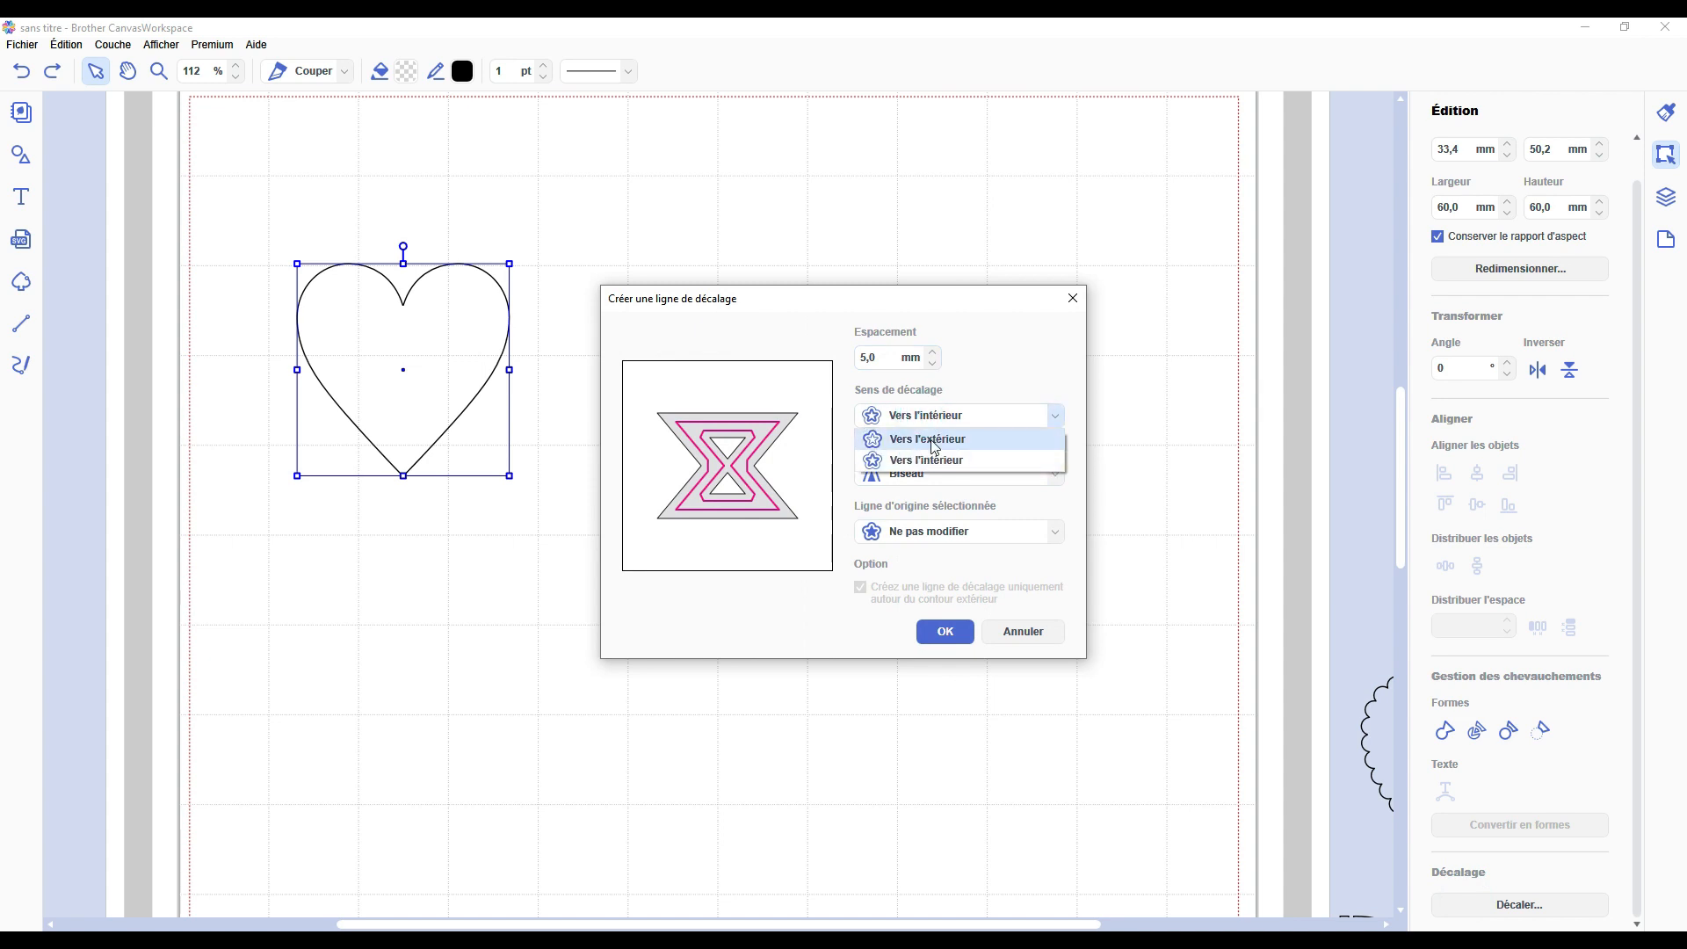
pyautogui.click(930, 441)
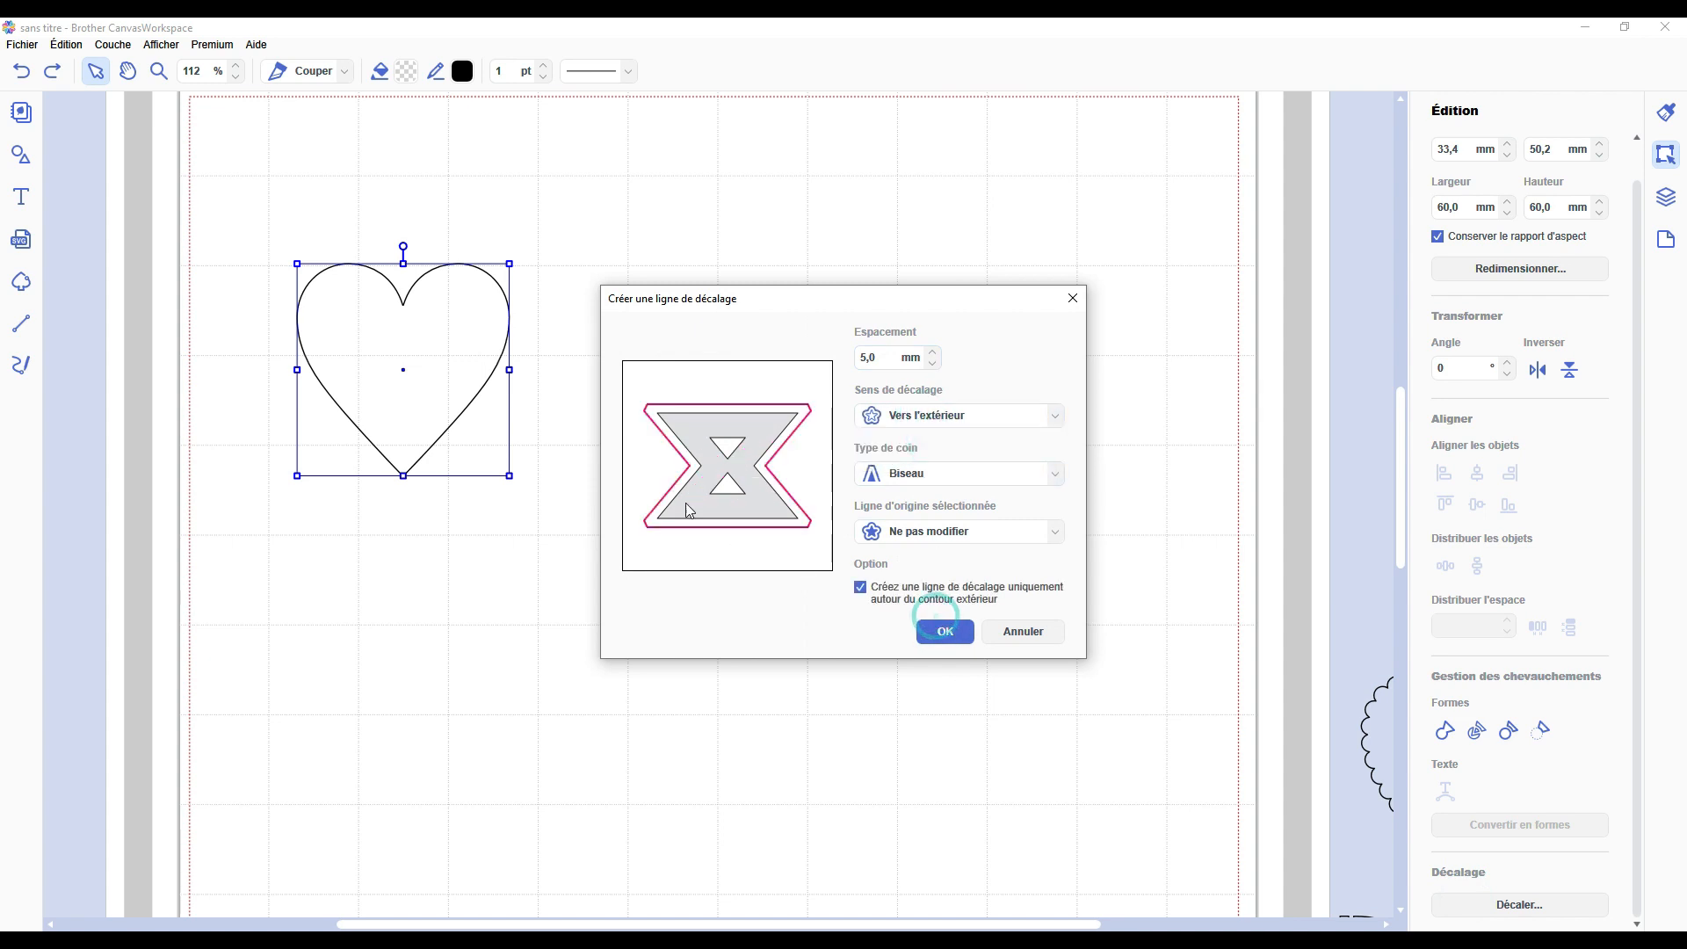
pyautogui.press('Return')
pyautogui.click(452, 572)
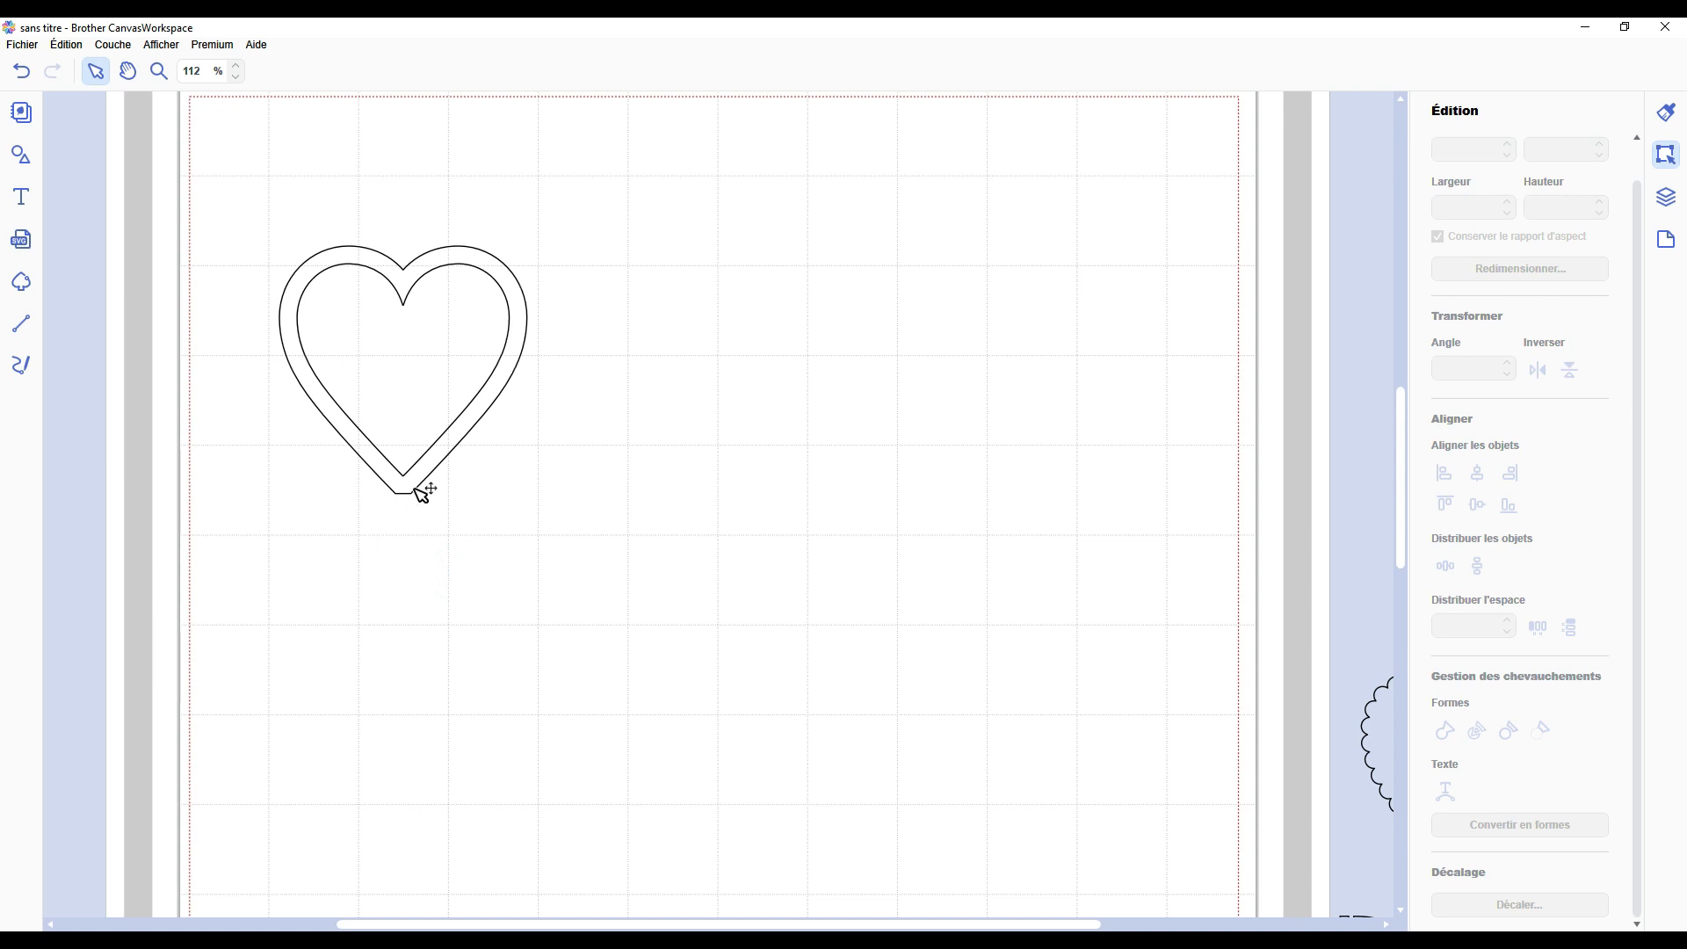
pyautogui.moveTo(420, 488); pyautogui.dragTo(757, 468)
# Create a 5 mm outward offset line with rounded corners around the original heart and place it beside the bevelled one.
pyautogui.click(426, 386)
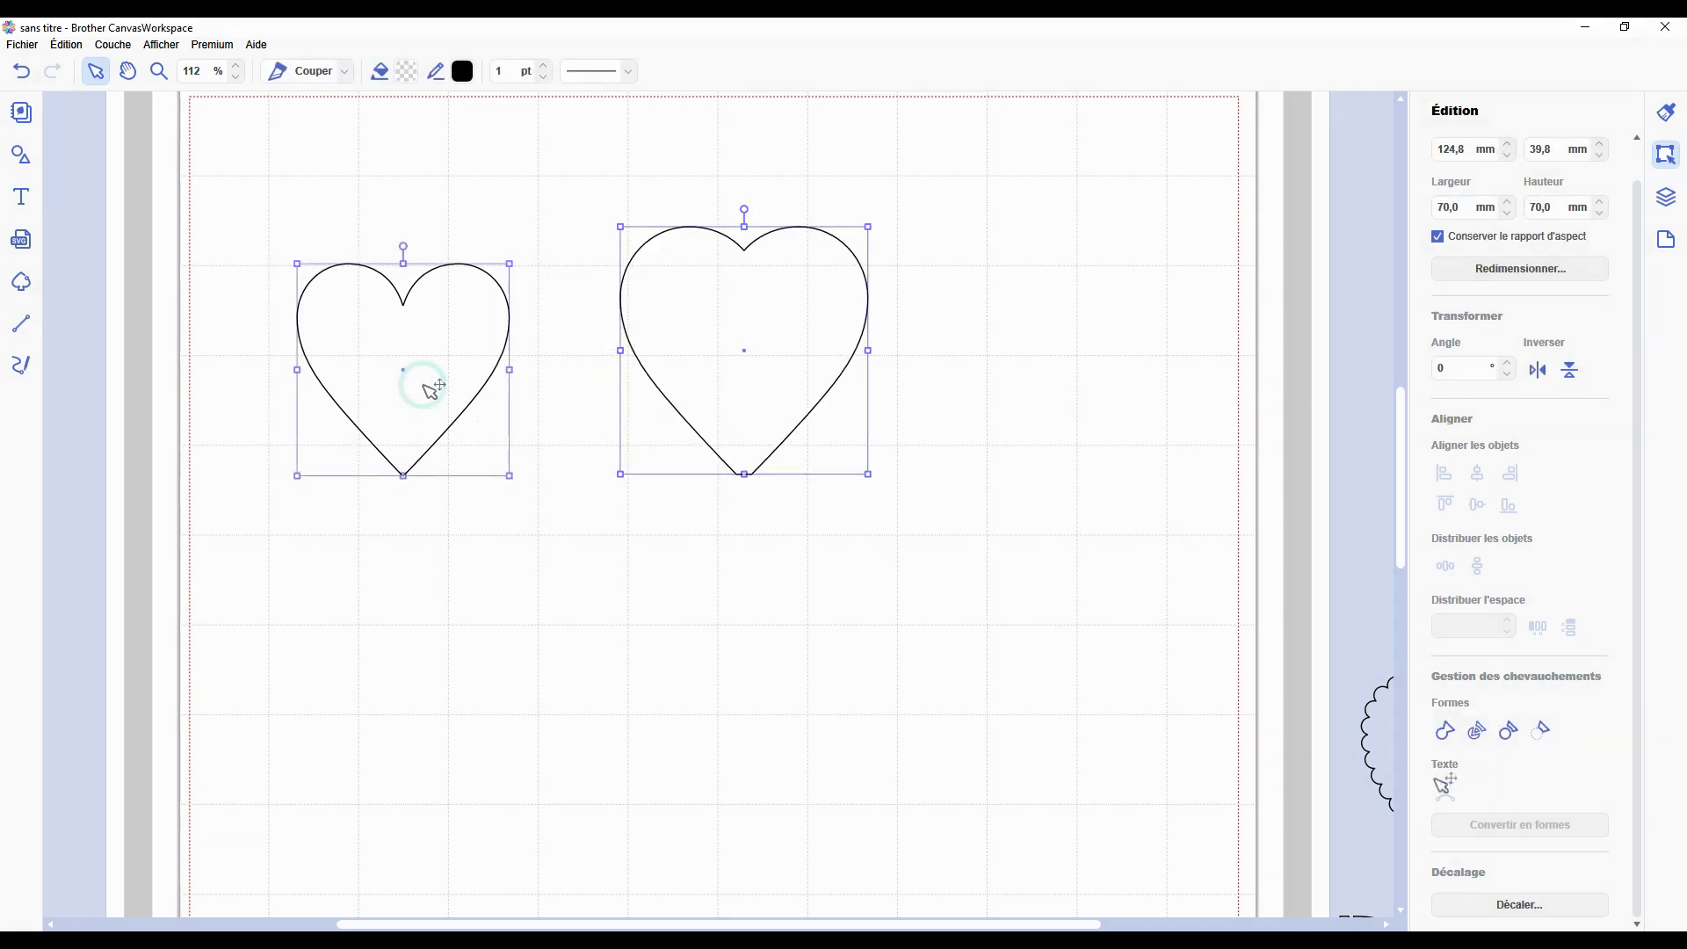
pyautogui.click(1508, 905)
pyautogui.click(909, 479)
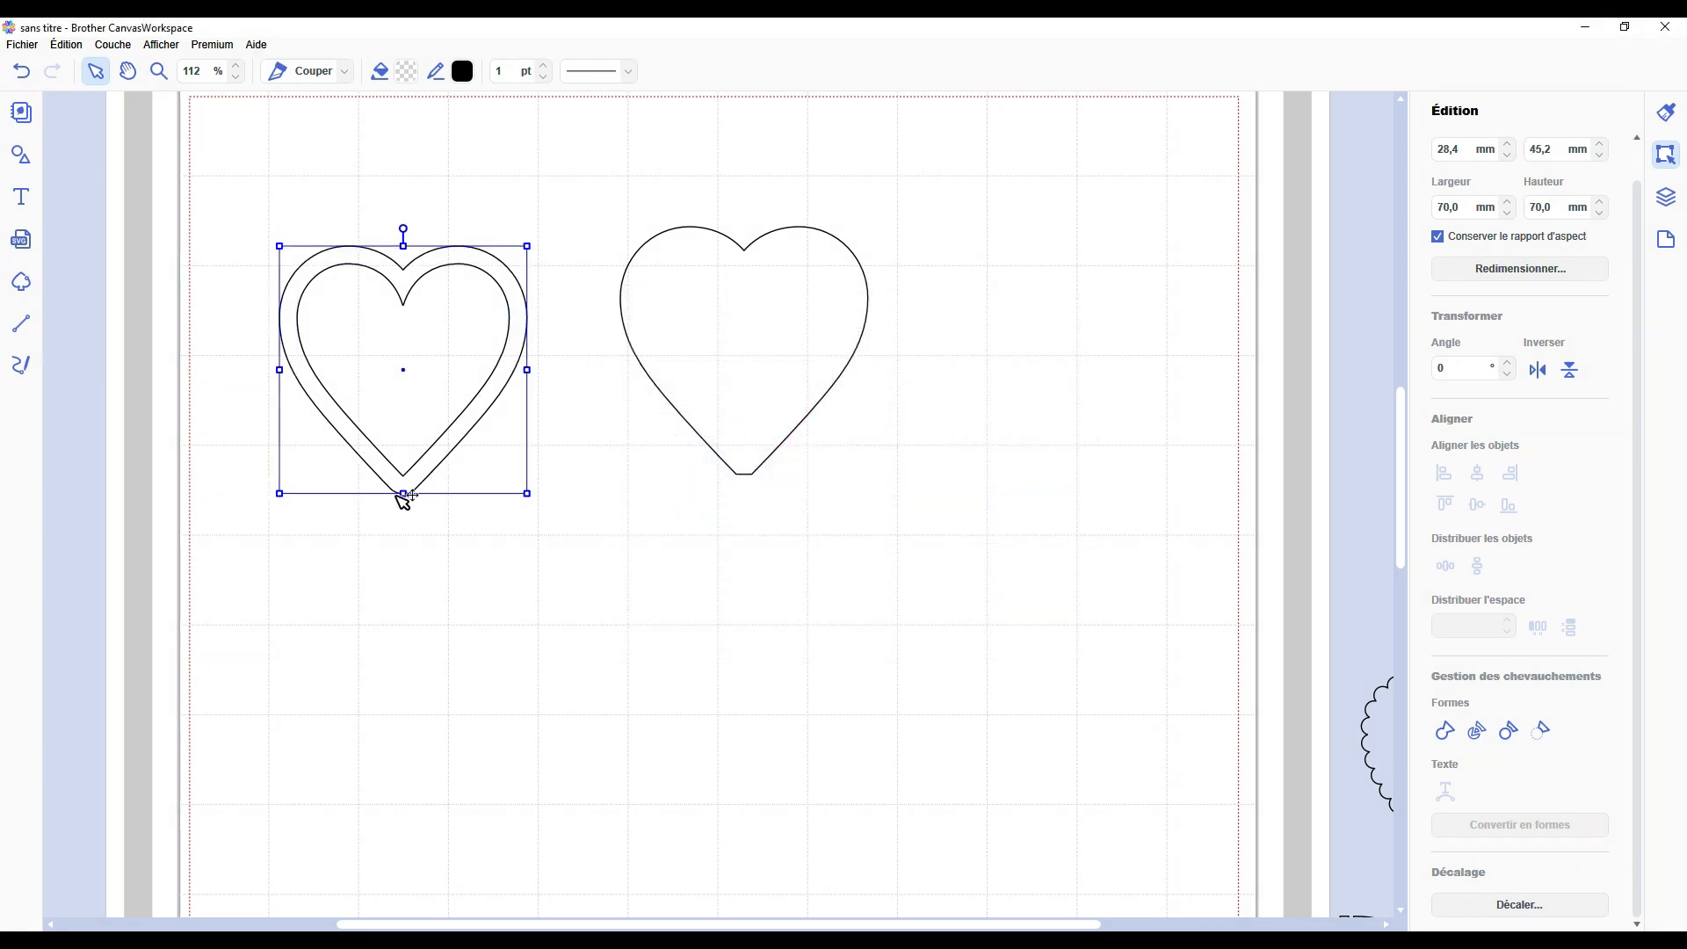
pyautogui.click(487, 560)
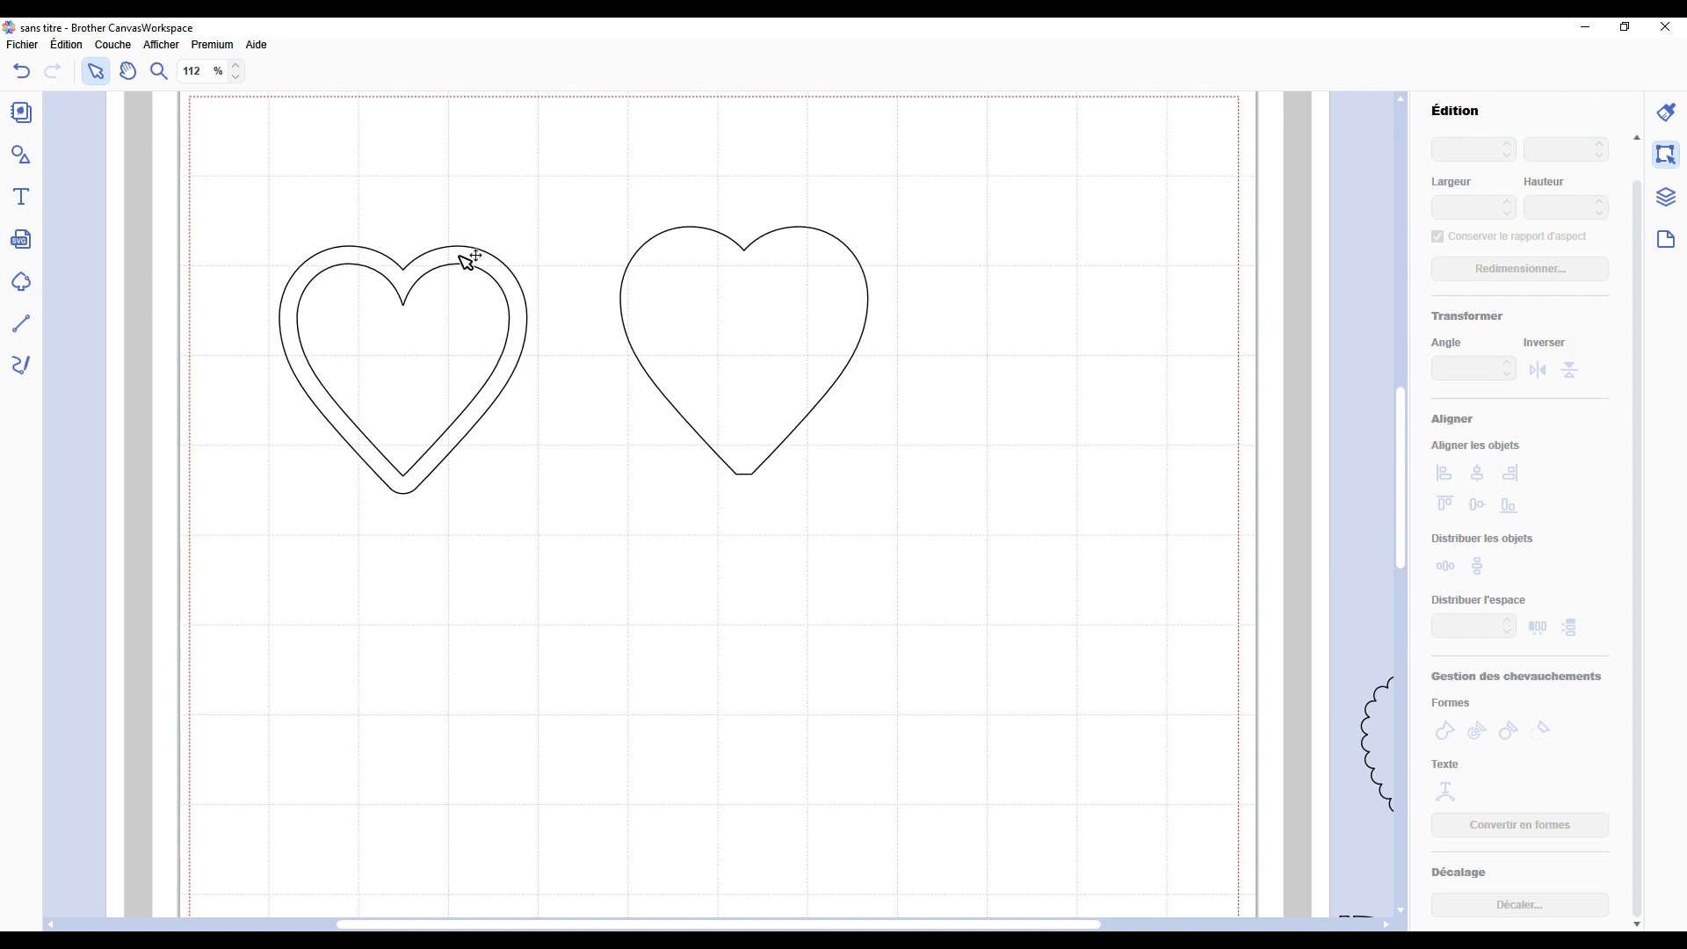
pyautogui.moveTo(463, 260); pyautogui.dragTo(1081, 246)
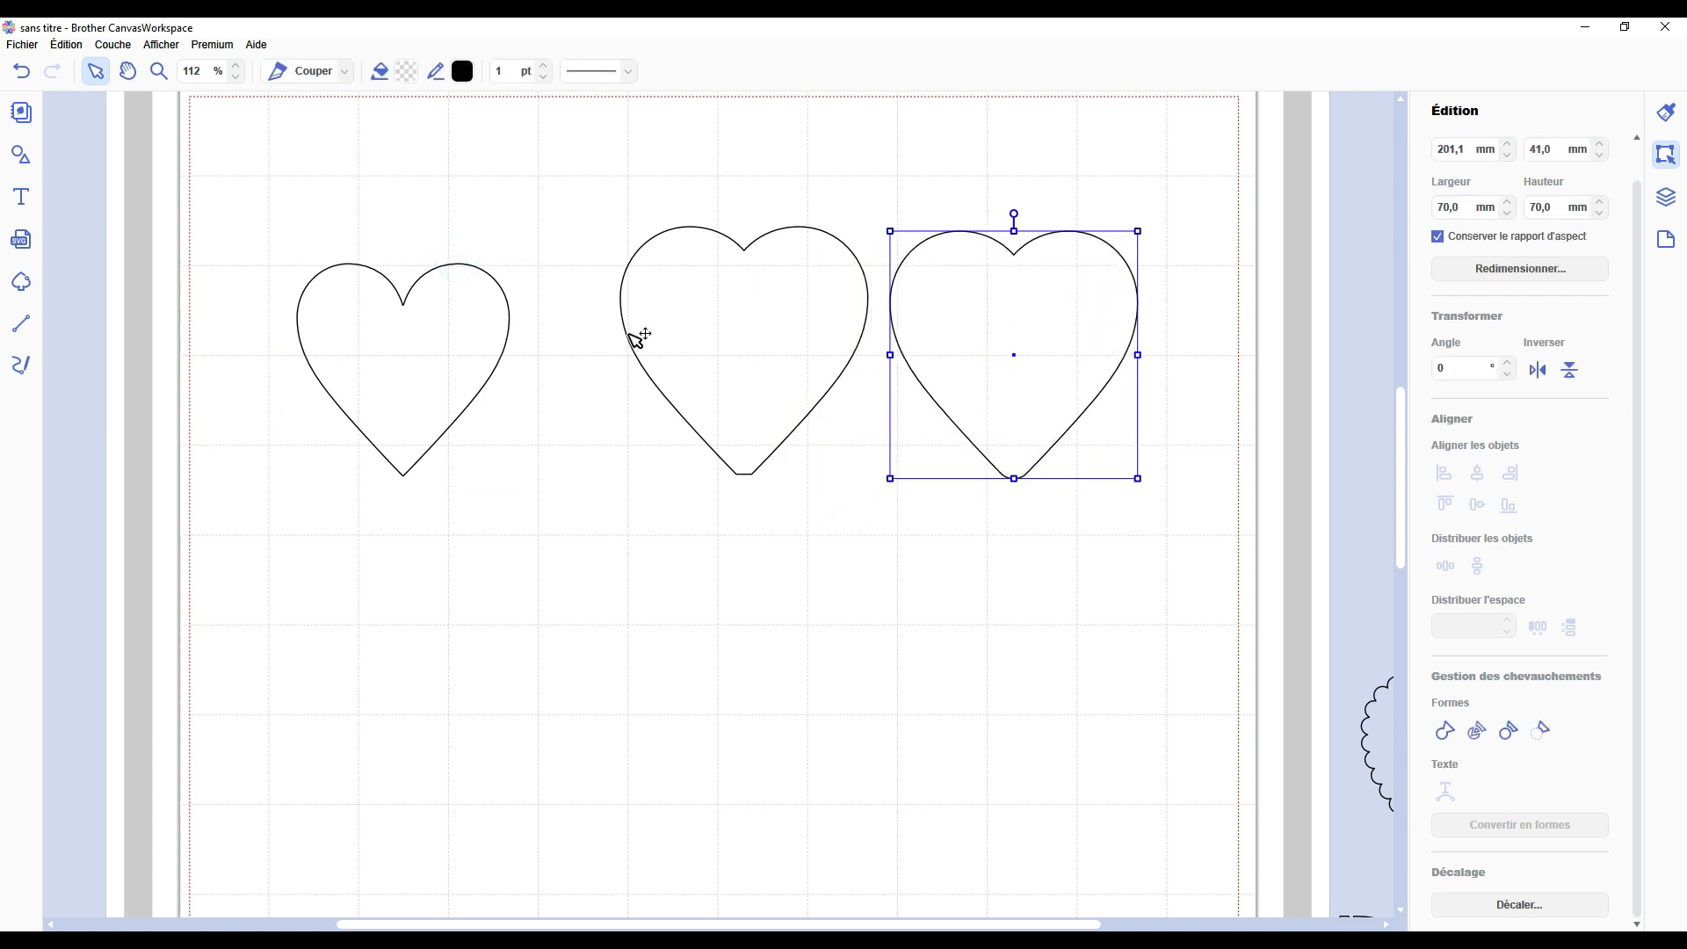
# Duplicate the original heart at 70 mm wide and centre both hearts on each other horizontally and vertically.
pyautogui.click(457, 332)
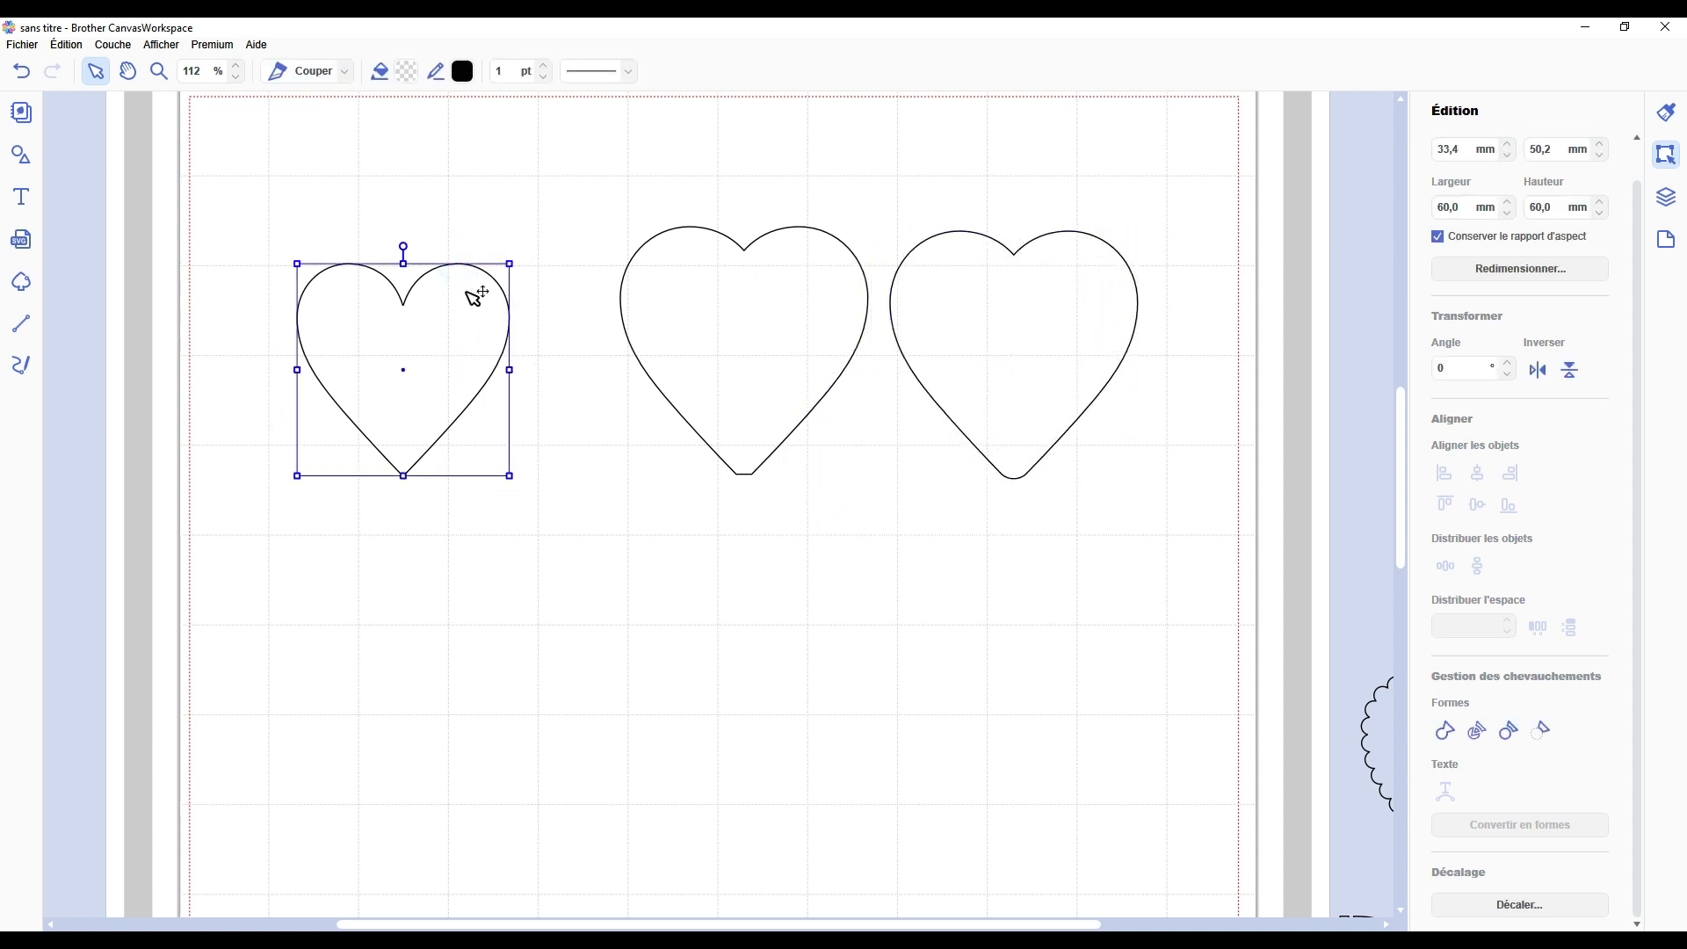
pyautogui.hotkey('ctrl', 'd')
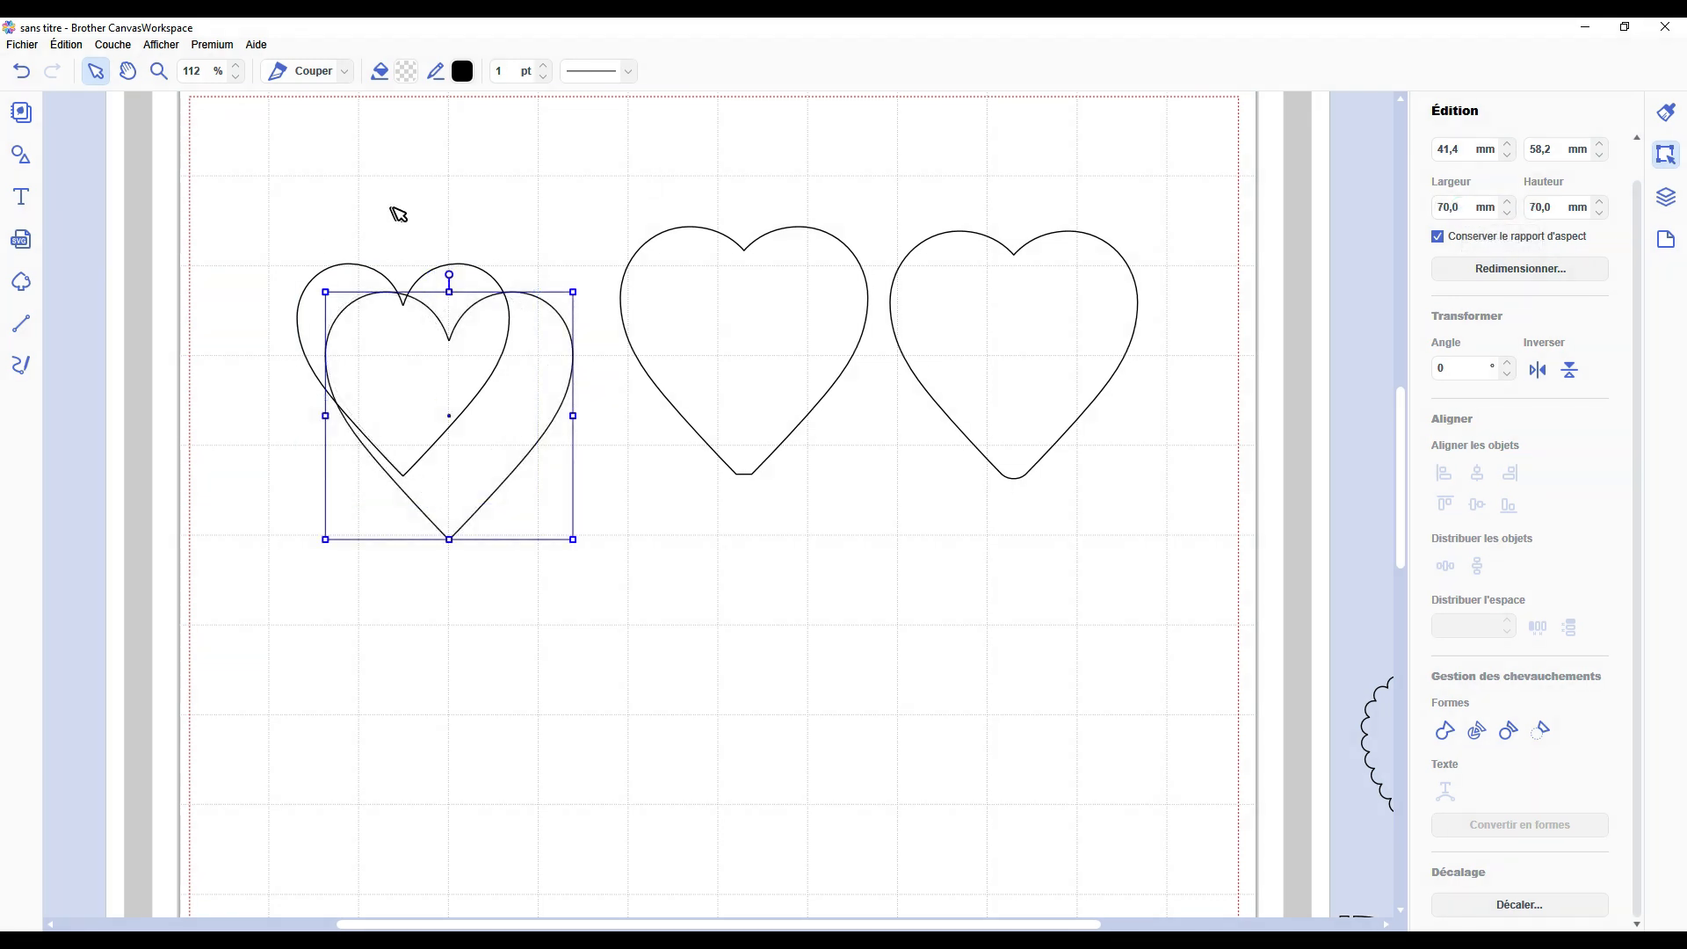
pyautogui.click(393, 207)
pyautogui.moveTo(393, 207); pyautogui.dragTo(474, 519)
pyautogui.click(1476, 472)
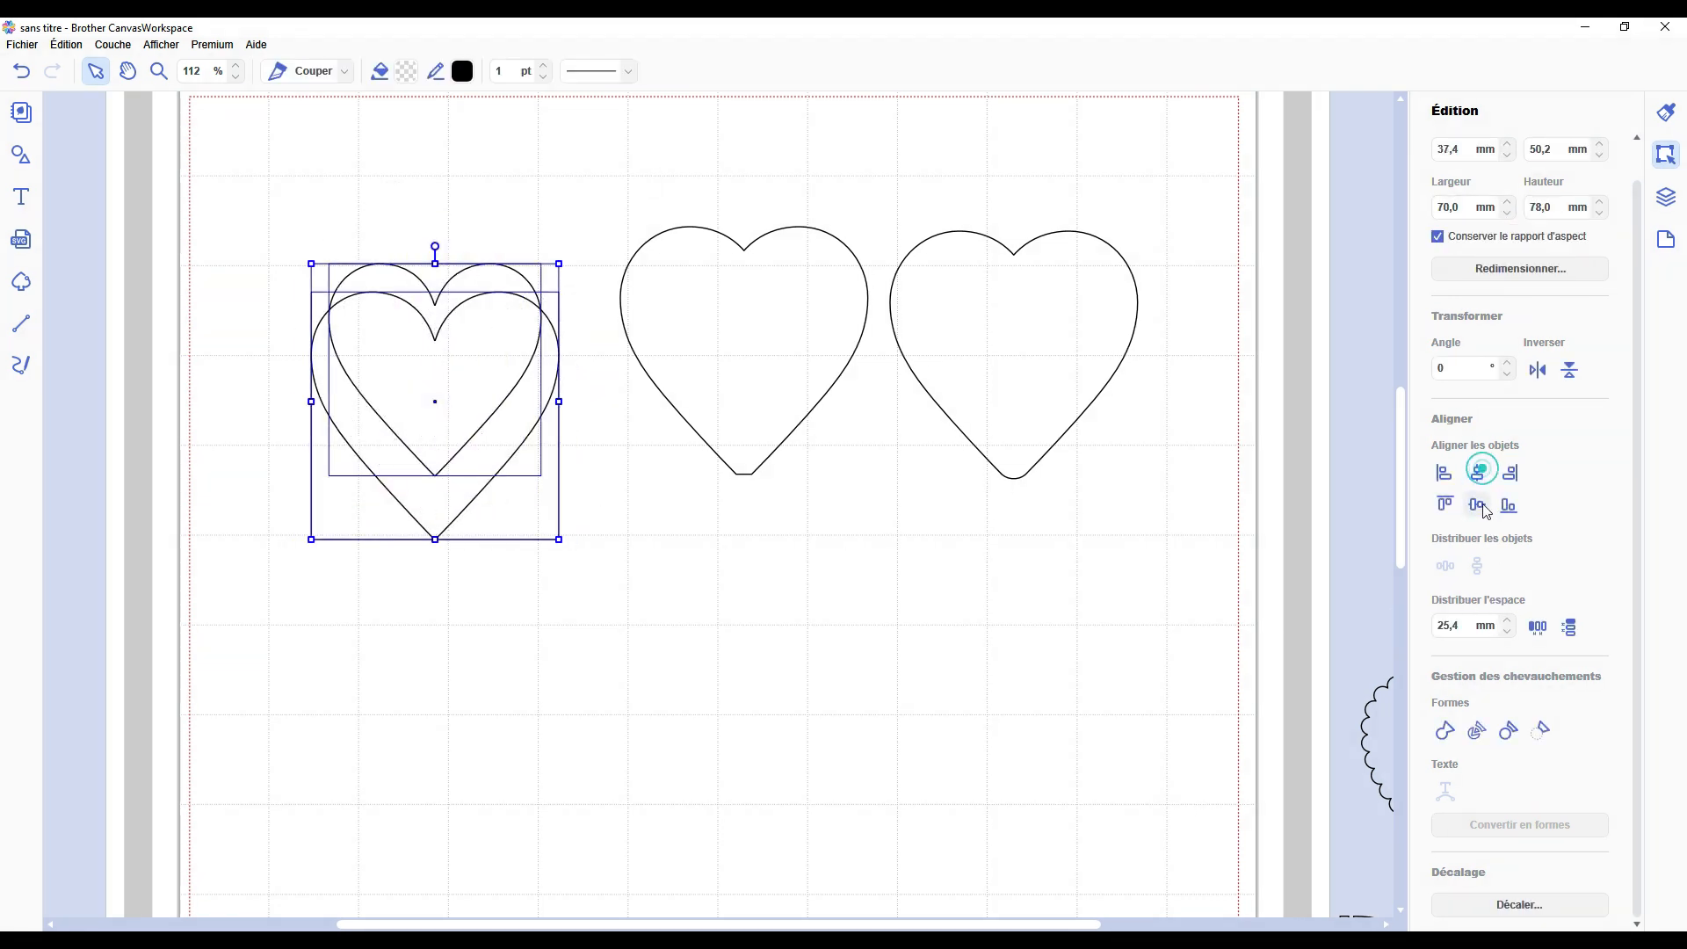
pyautogui.click(1477, 505)
# Examine the gap between the two nested hearts at the notch, along the sides and at the lower tip.
pyautogui.click(652, 606)
pyautogui.scroll(1, 445, 571)
pyautogui.scroll(1, 446, 571)
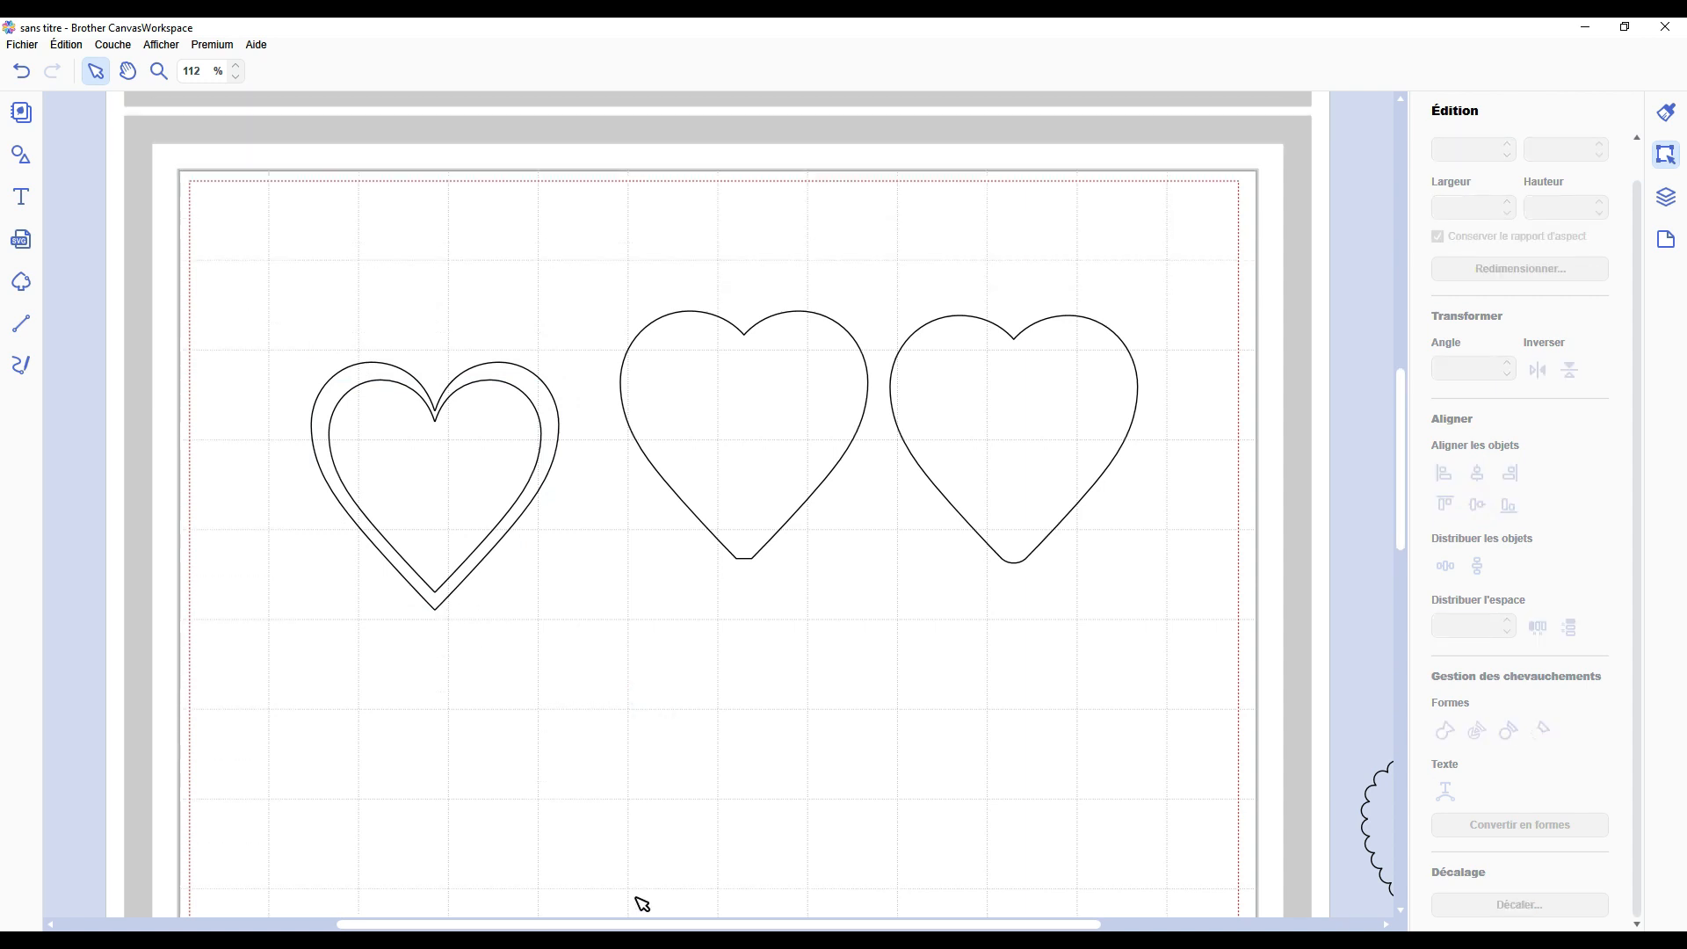
pyautogui.moveTo(627, 925); pyautogui.dragTo(489, 910)
pyautogui.scroll(8, 516, 708)
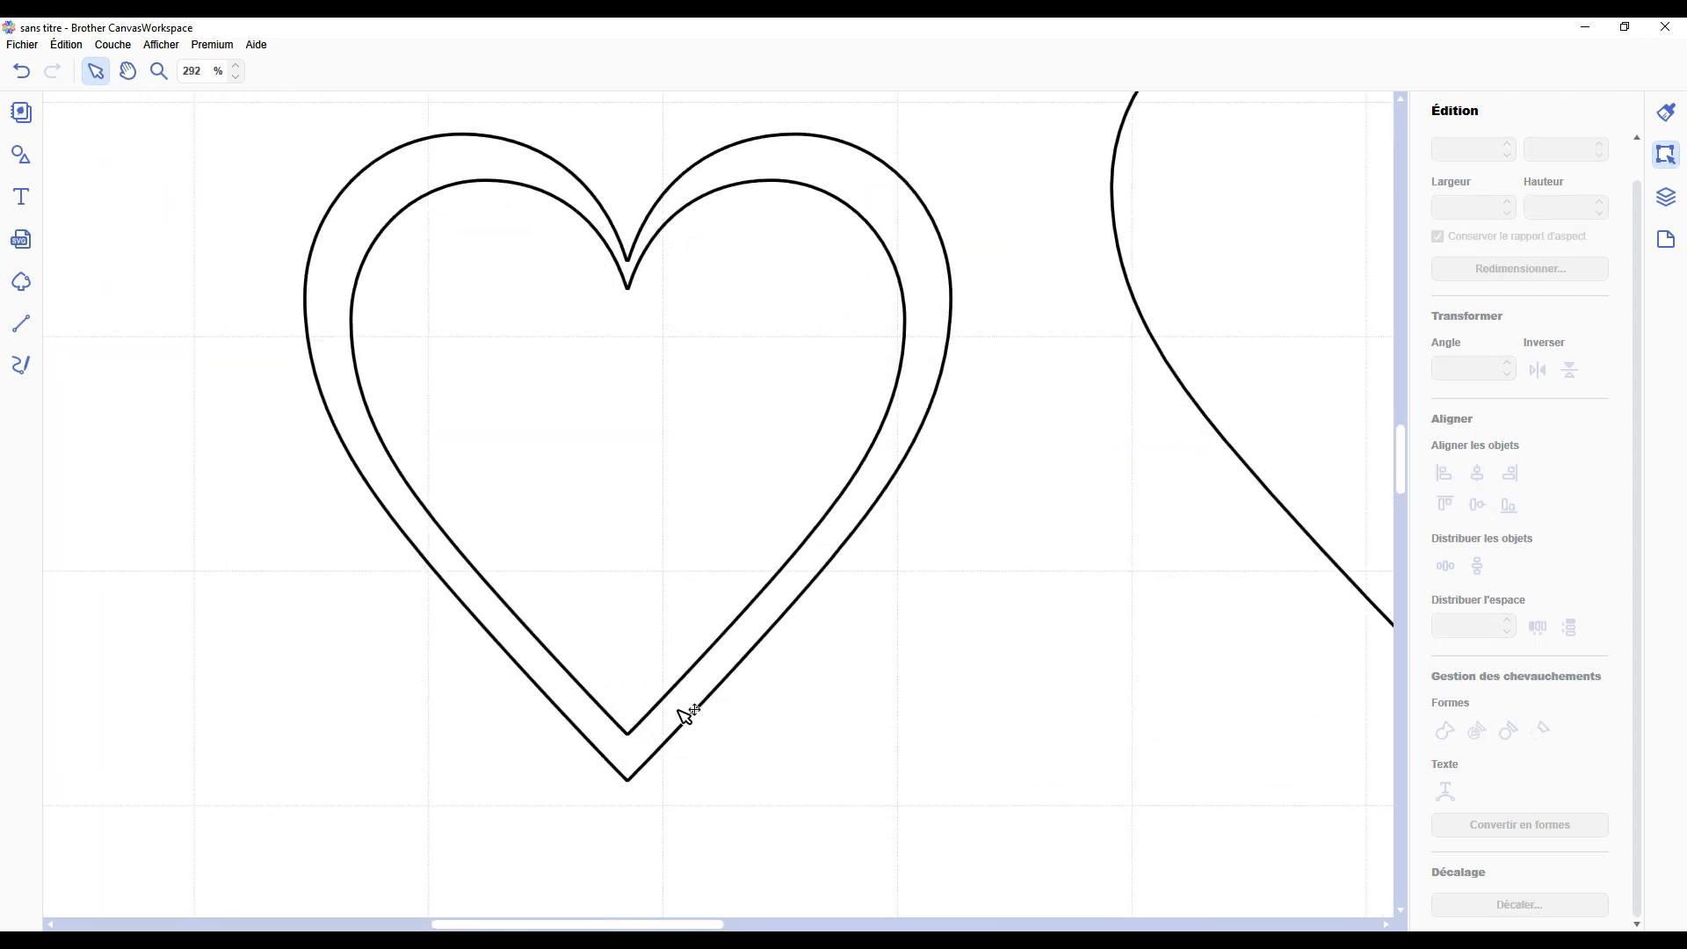
pyautogui.scroll(1, 700, 696)
pyautogui.scroll(1, 700, 697)
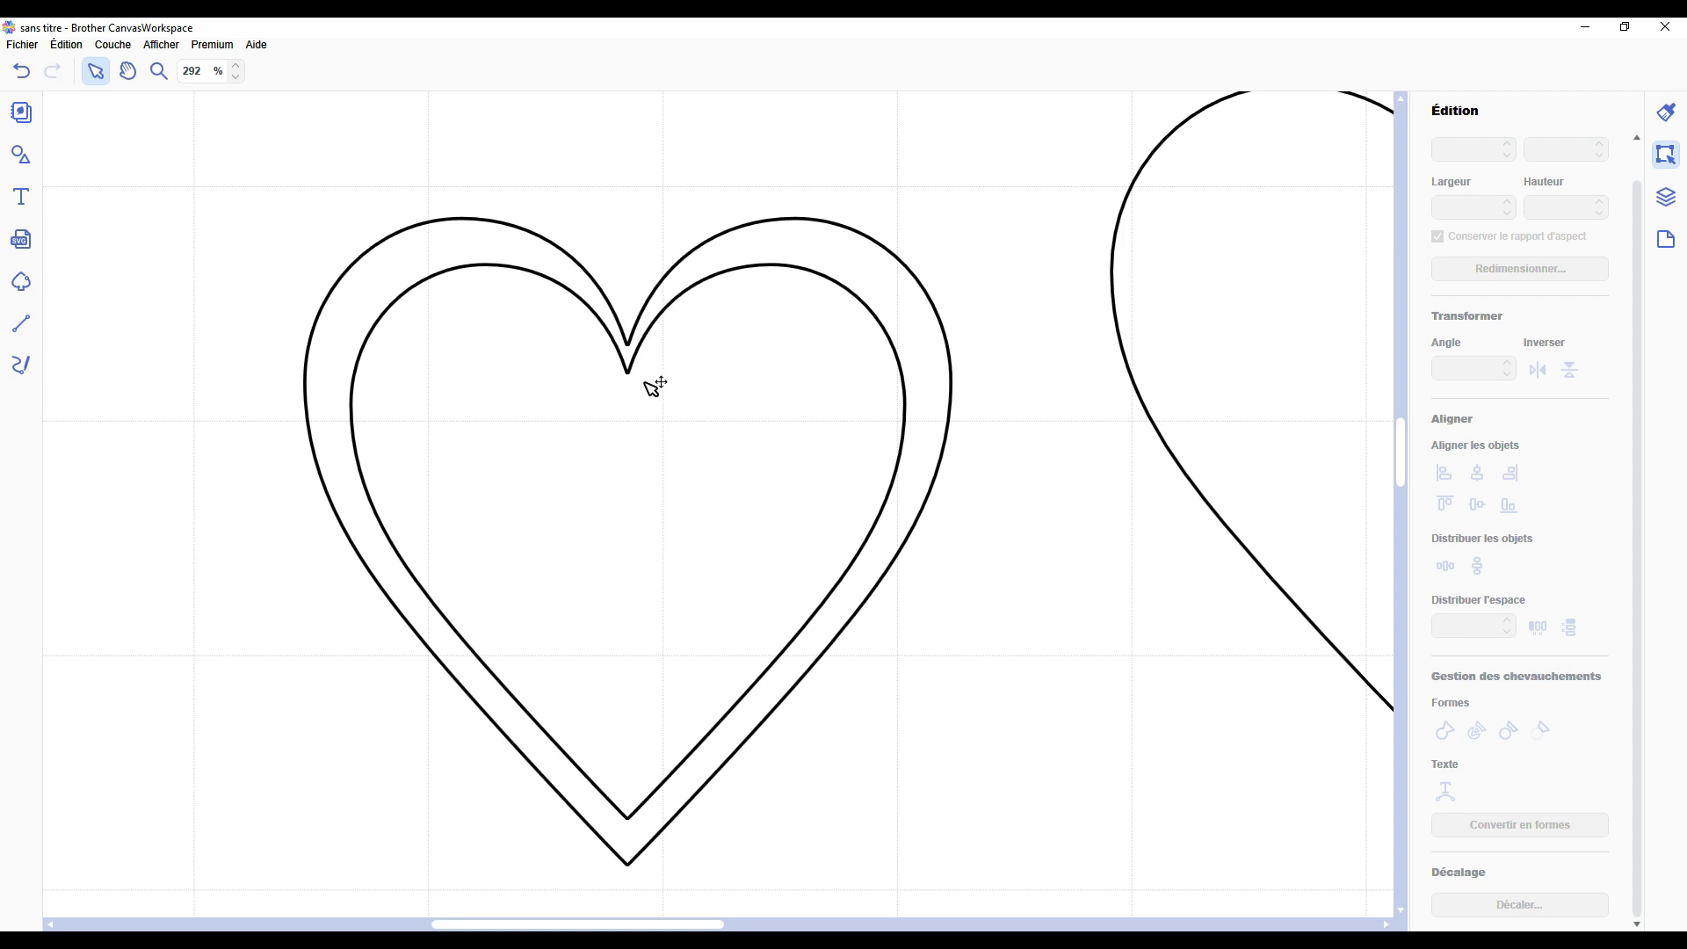
pyautogui.scroll(-4, 651, 387)
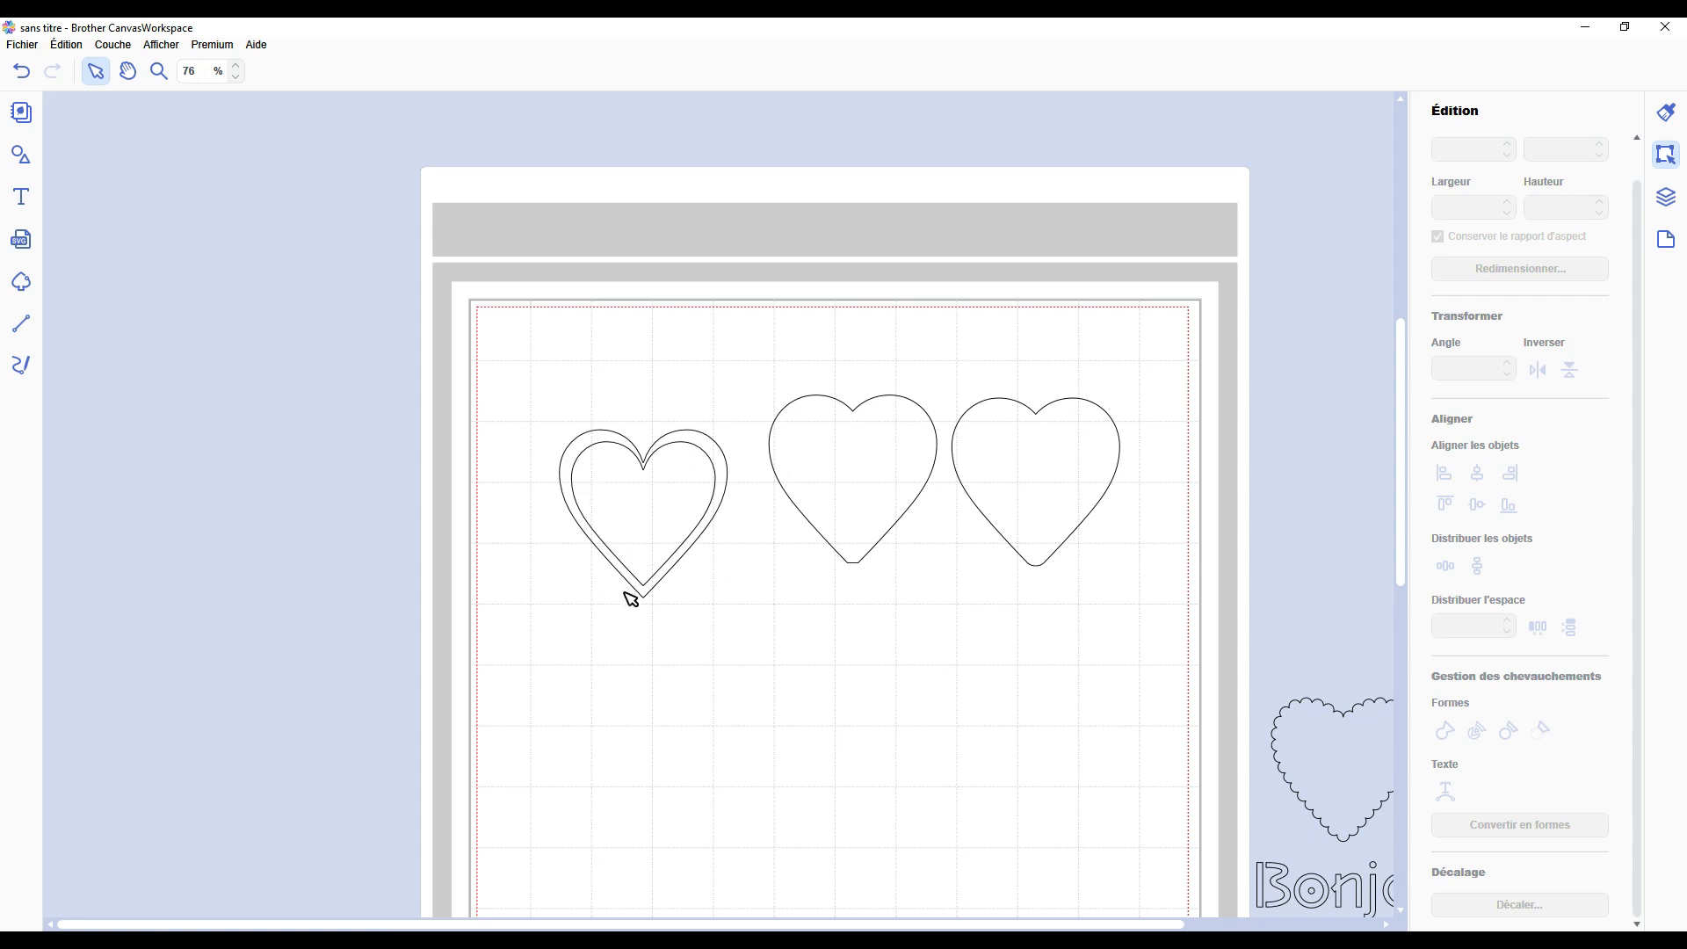
# Scale the two nested hearts down together to about half size and check the gap at their notch.
pyautogui.moveTo(683, 393); pyautogui.dragTo(614, 519)
pyautogui.moveTo(559, 431); pyautogui.dragTo(639, 510)
pyautogui.click(539, 591)
pyautogui.scroll(2, 583, 615)
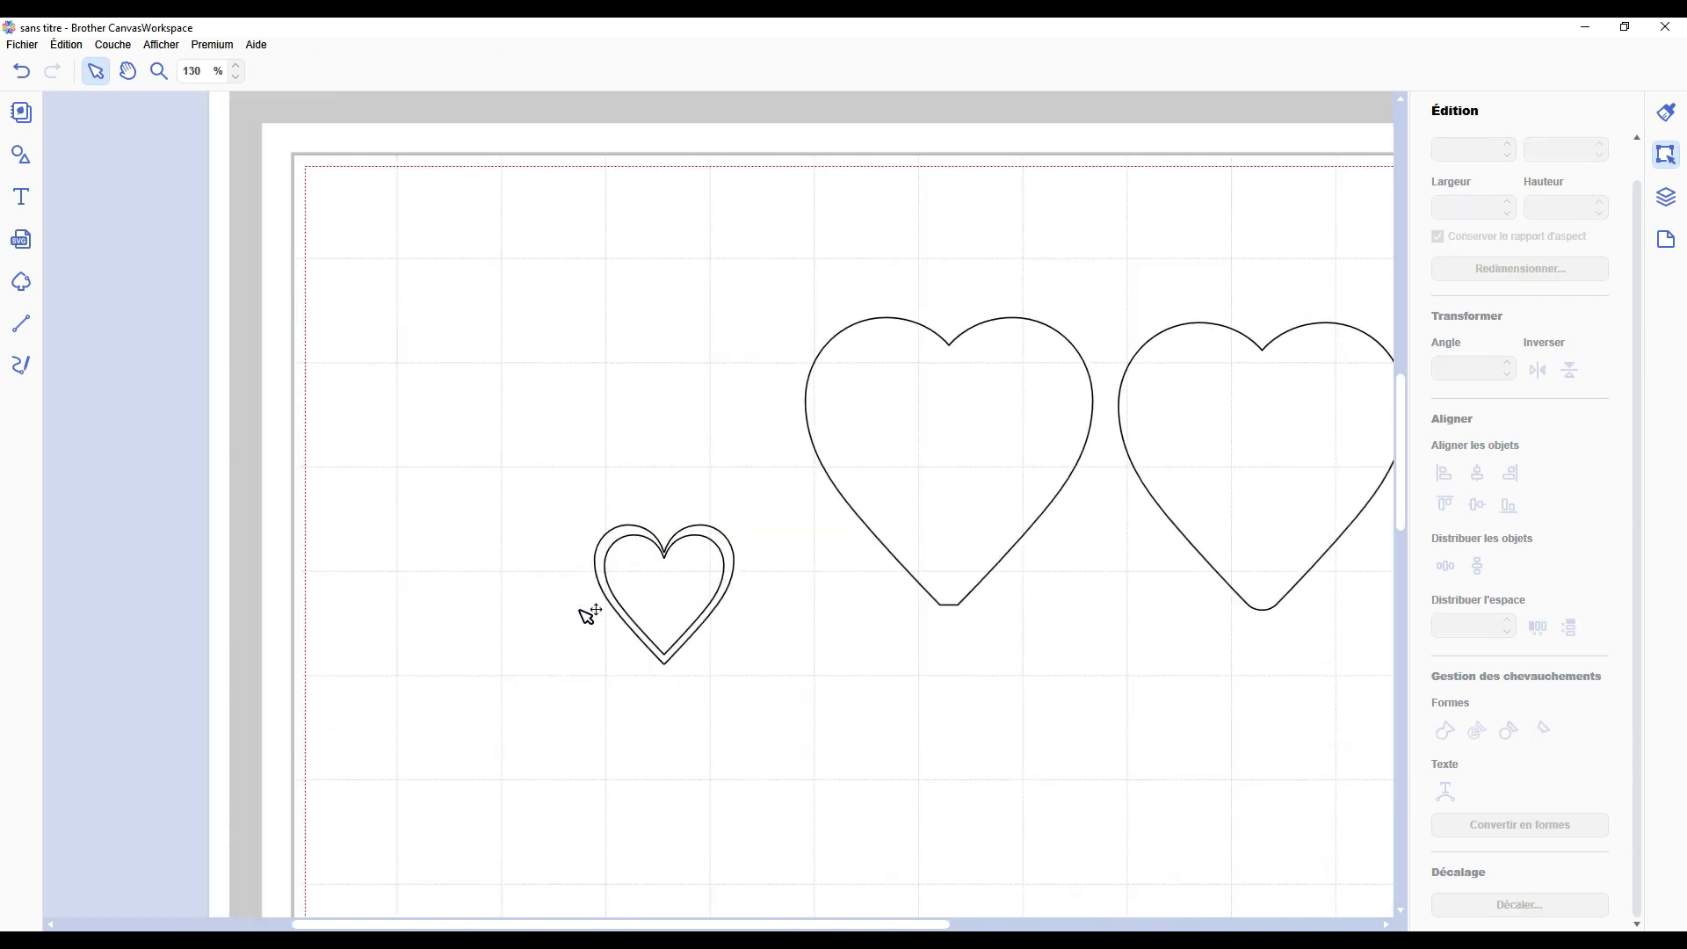
pyautogui.scroll(2, 591, 612)
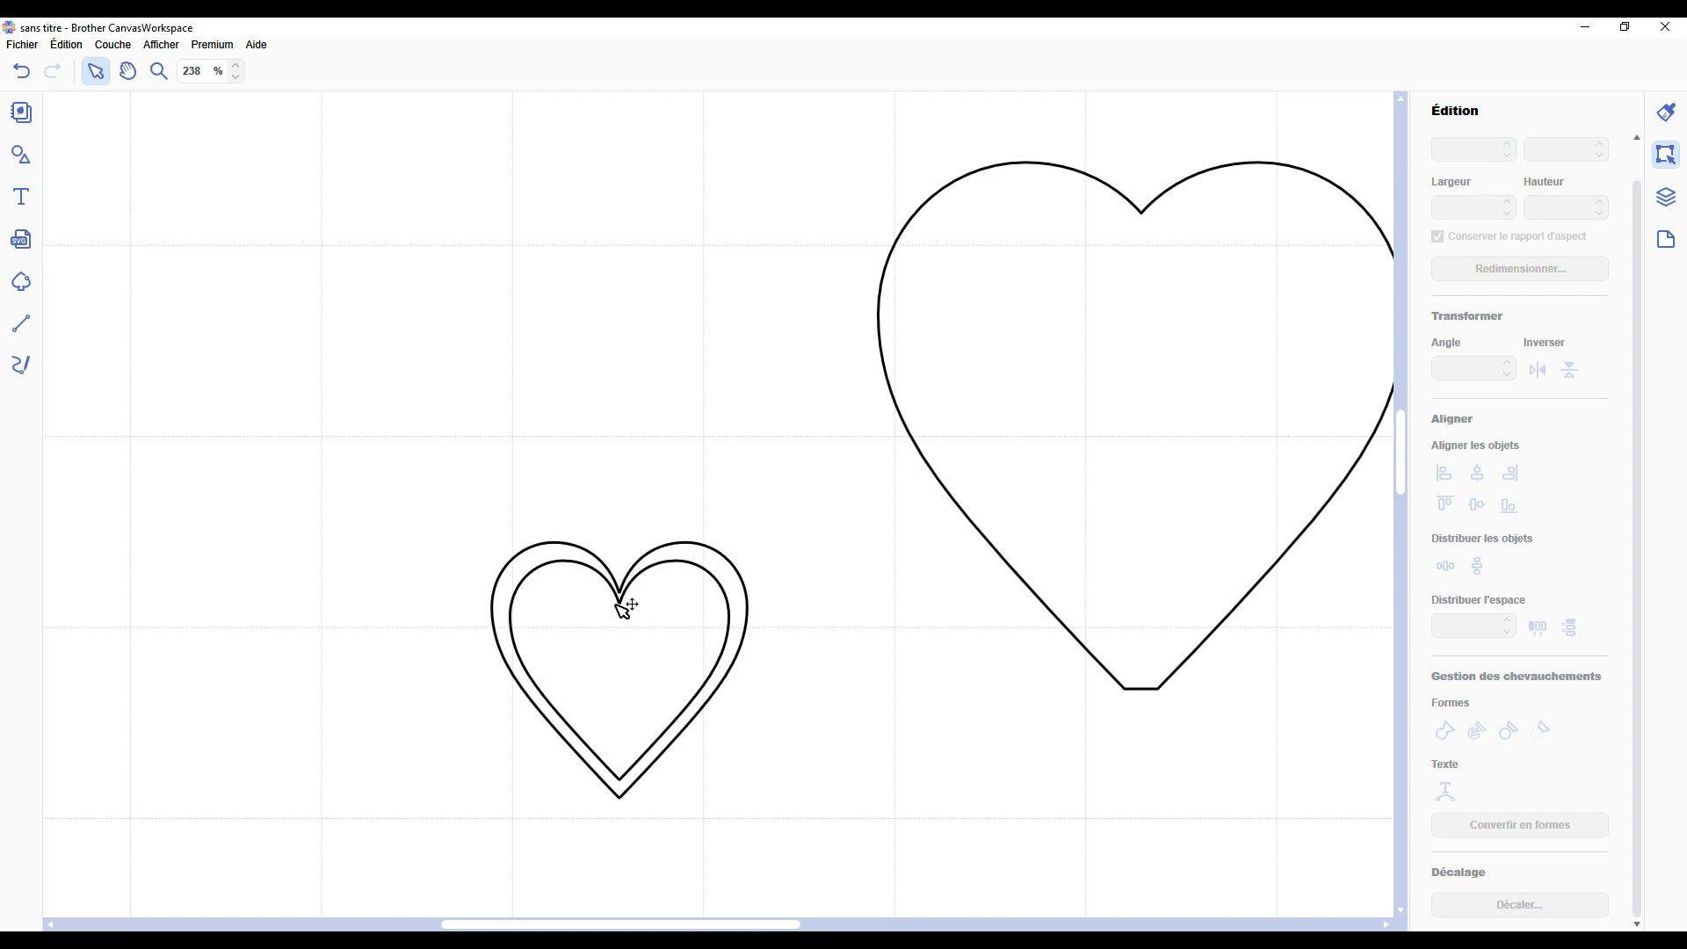
# Enlarge the remaining plain heart to about 152 mm wide and create a 5 mm offset line with rounded corners from it.
pyautogui.scroll(-9, 617, 605)
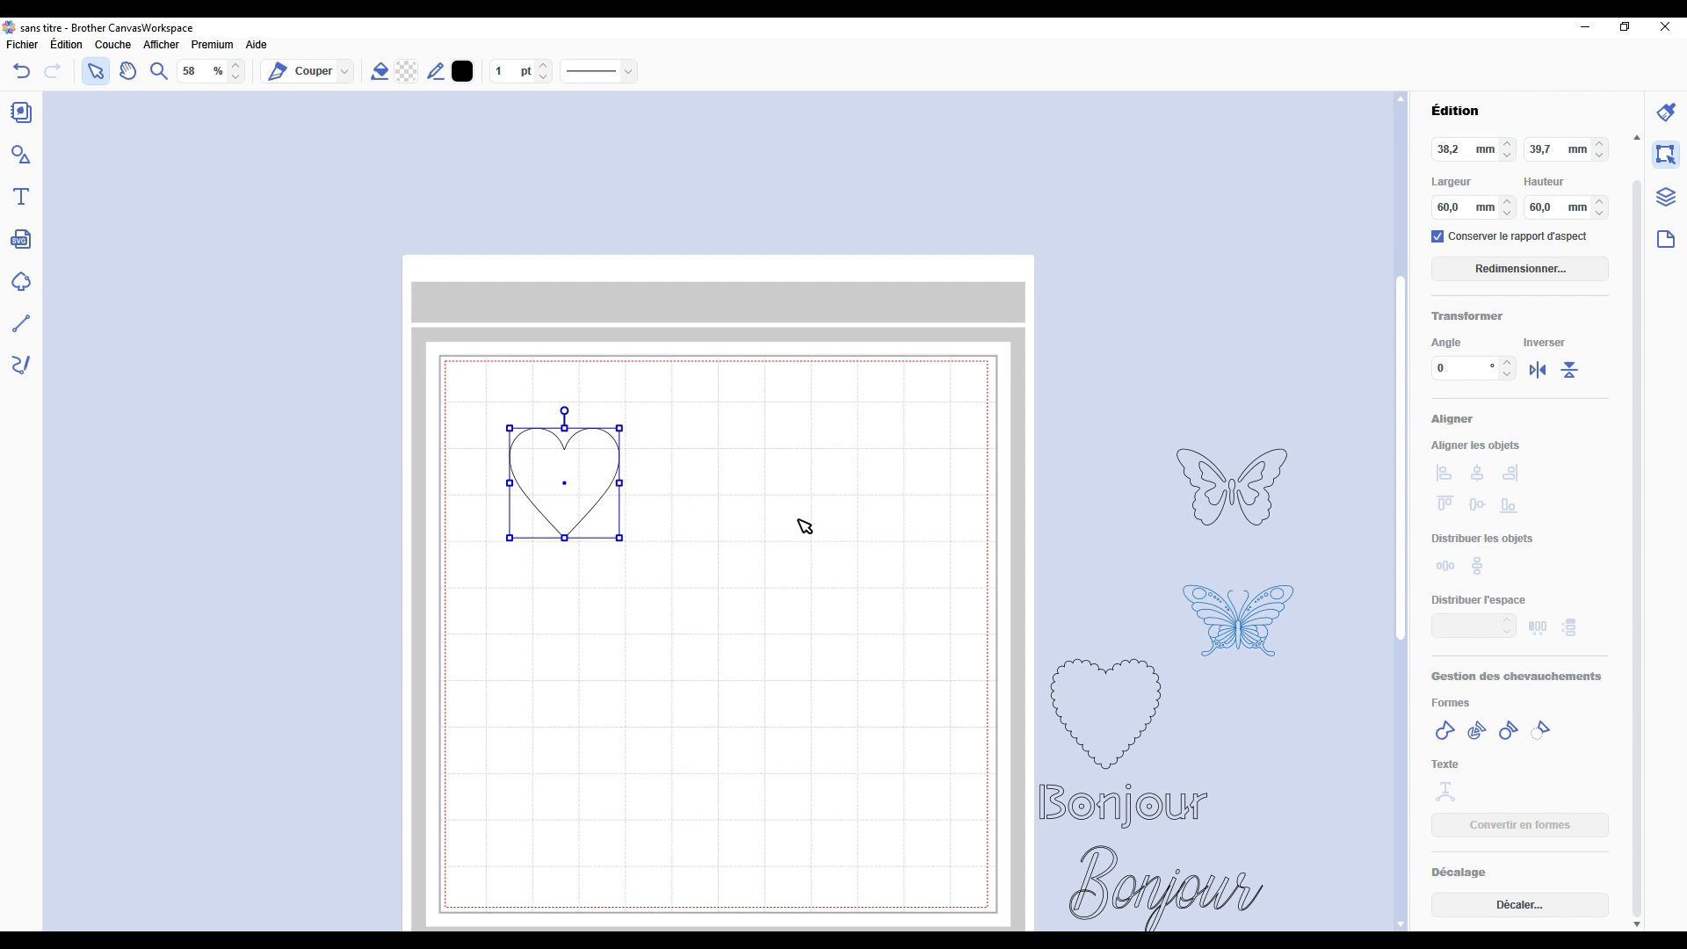
pyautogui.moveTo(620, 537); pyautogui.dragTo(786, 624)
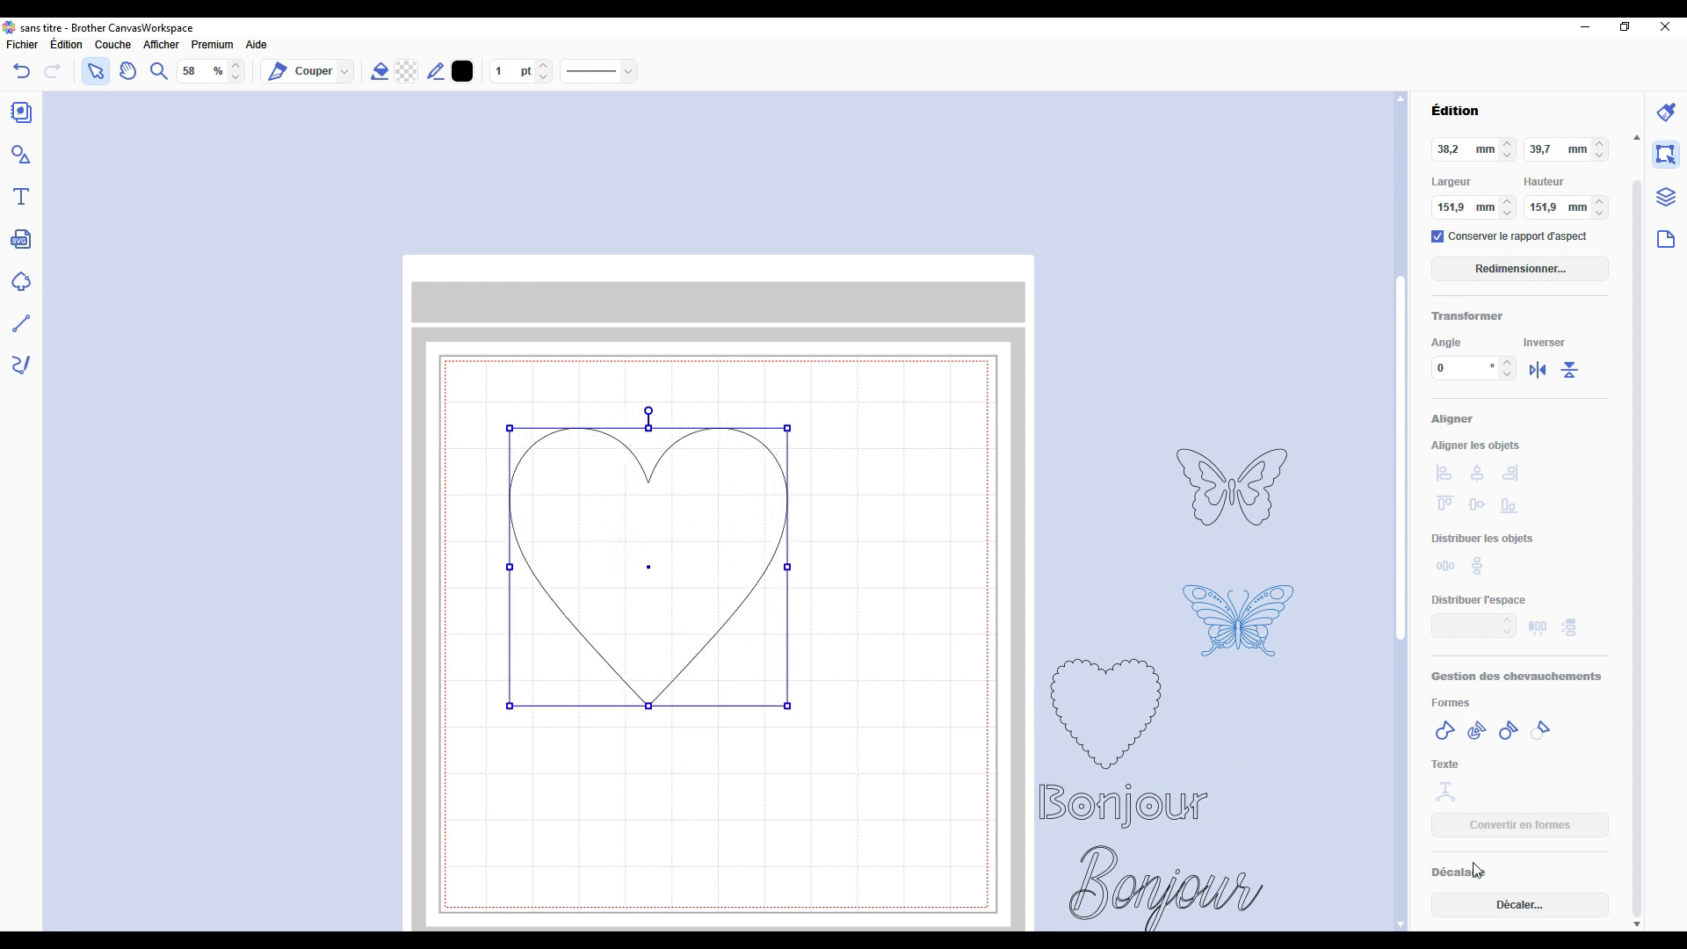
pyautogui.click(1493, 904)
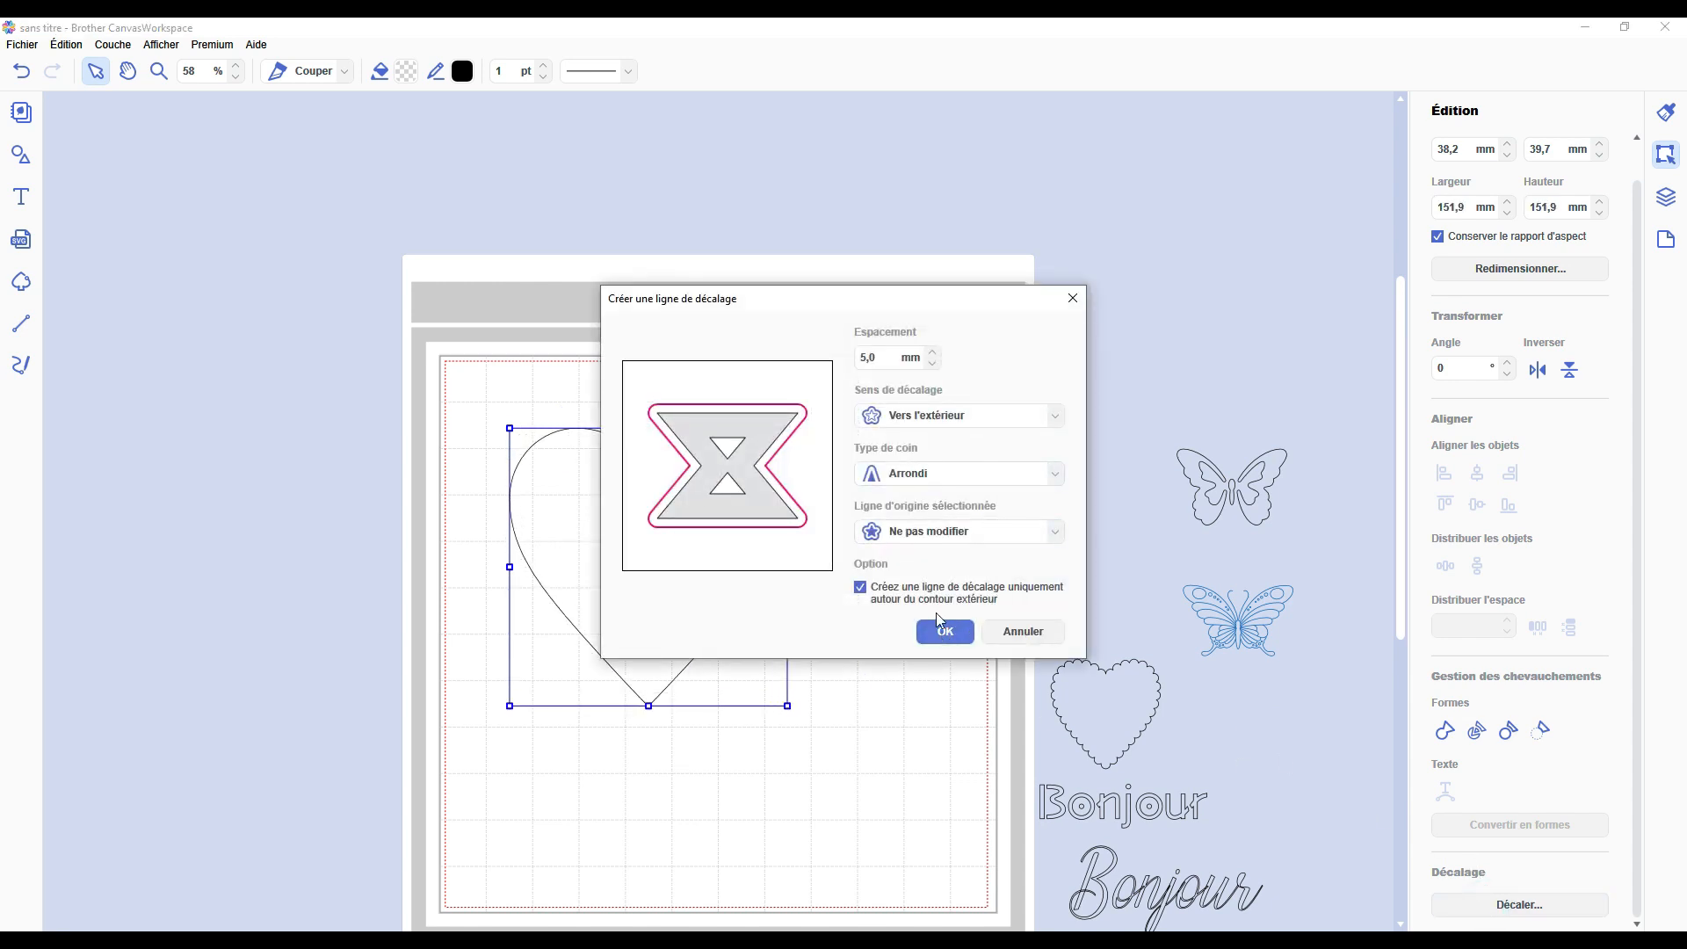
pyautogui.click(905, 423)
pyautogui.click(915, 470)
pyautogui.click(945, 632)
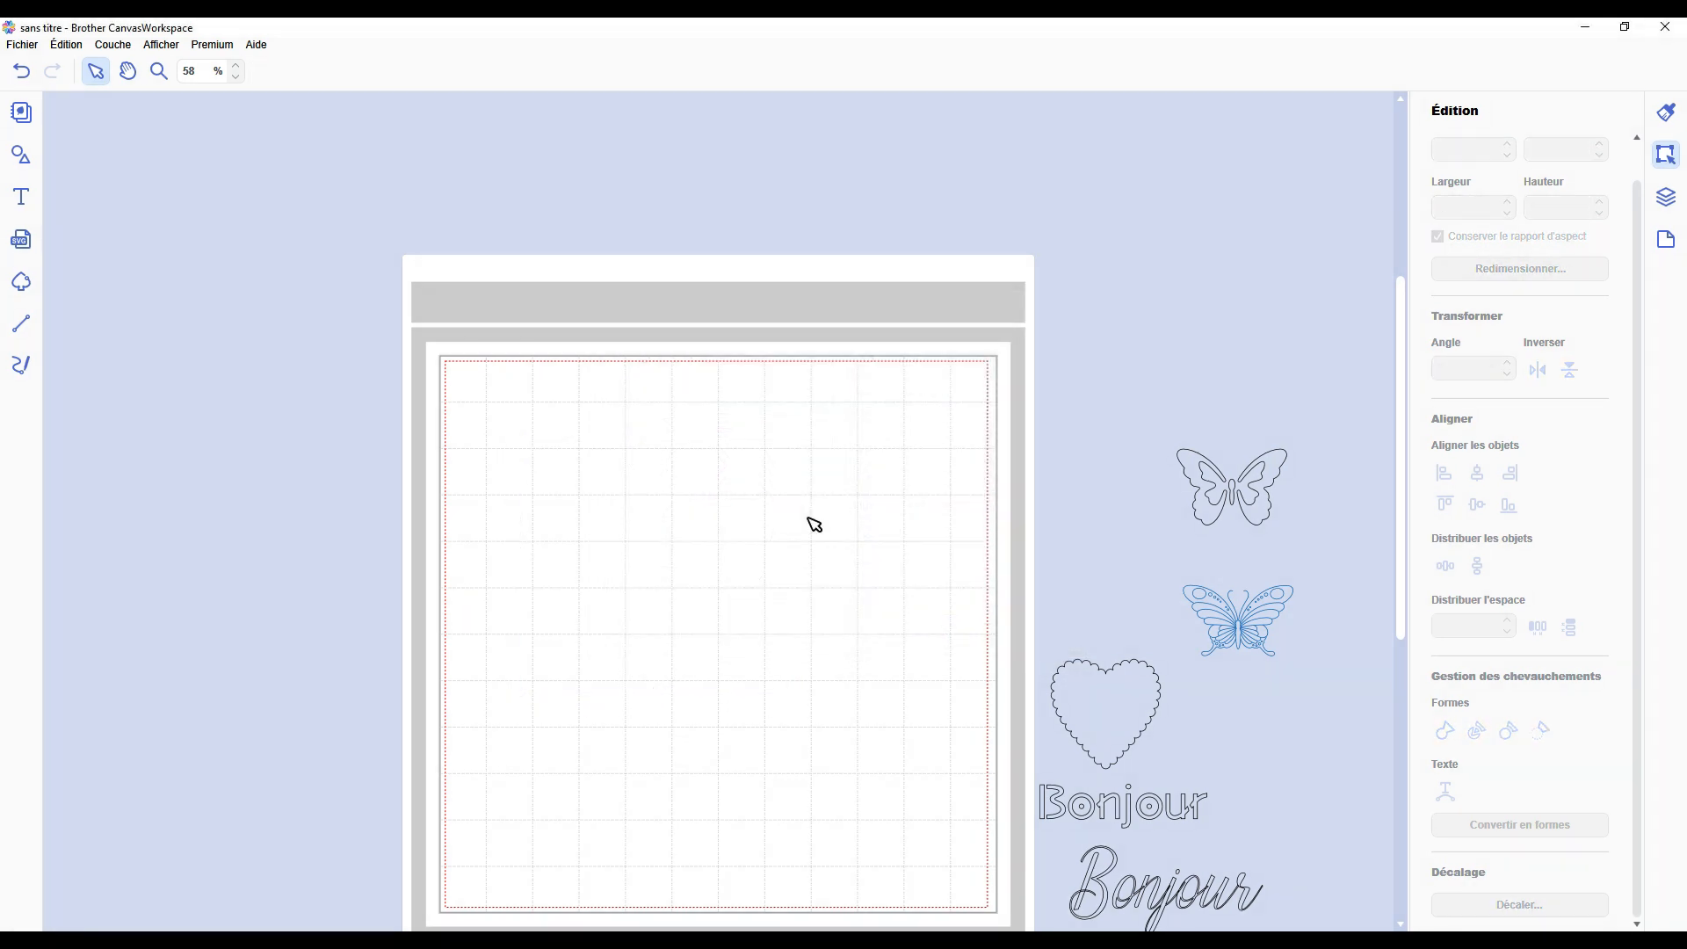
# Bring the scalloped heart onto the cleared mat and set its width to 120 mm with the aspect ratio kept.
pyautogui.moveTo(1145, 682); pyautogui.dragTo(647, 517)
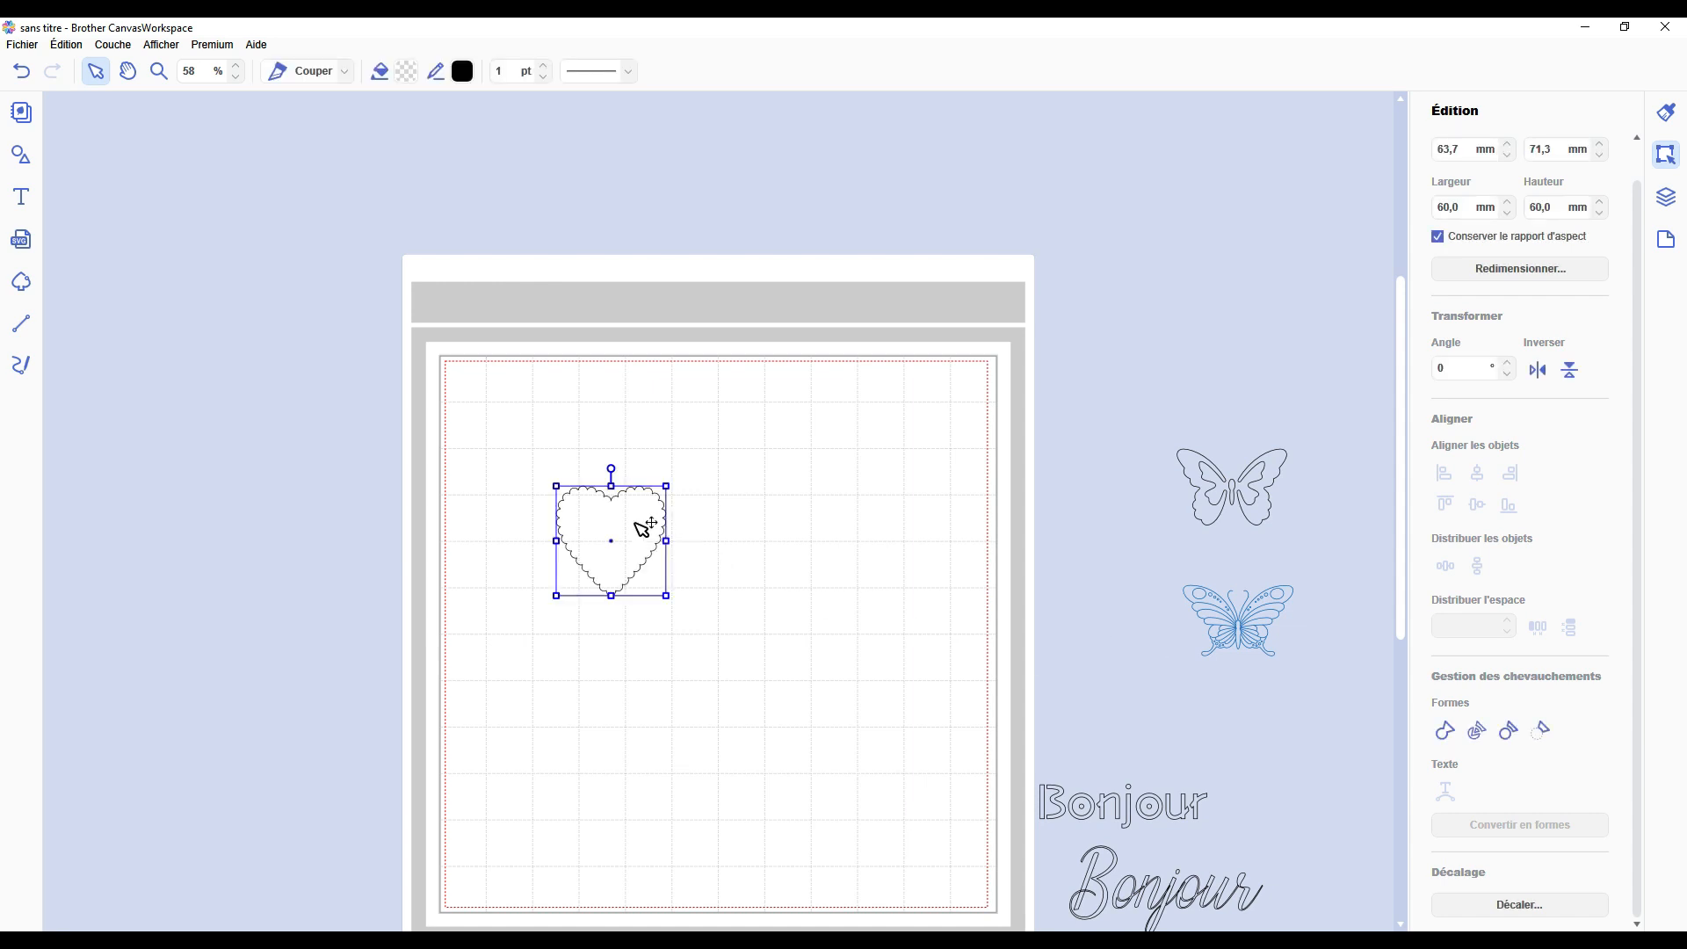
pyautogui.moveTo(666, 595); pyautogui.dragTo(791, 721)
pyautogui.doubleClick(1462, 206)
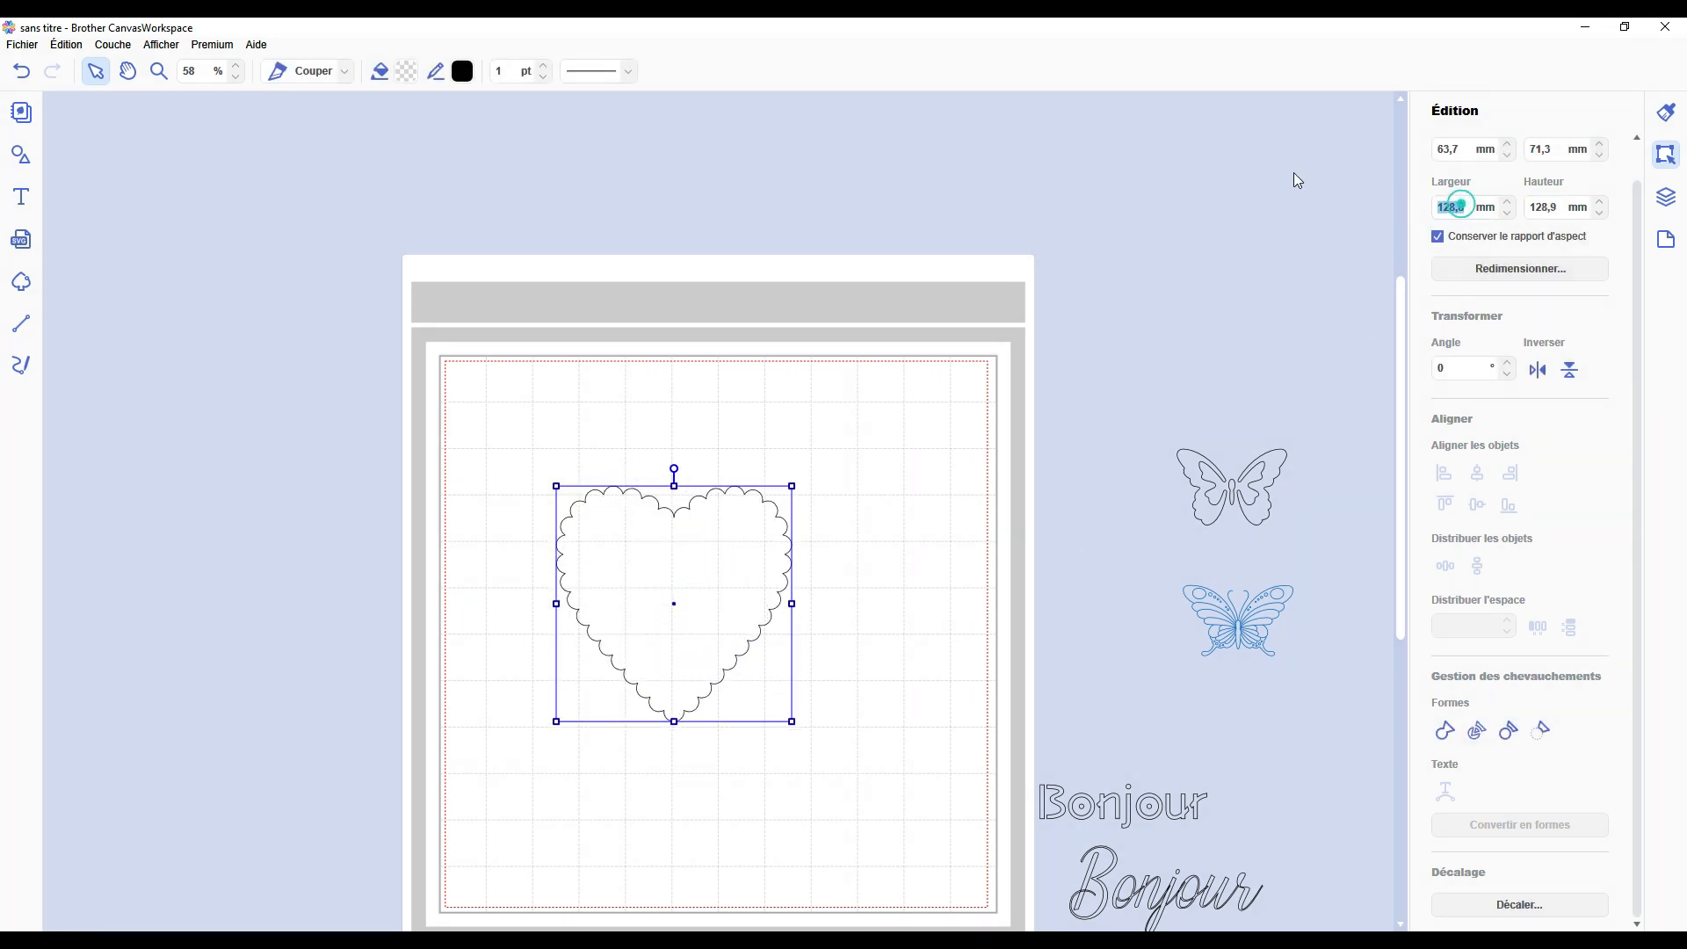
pyautogui.write('120')
pyautogui.press('Return')
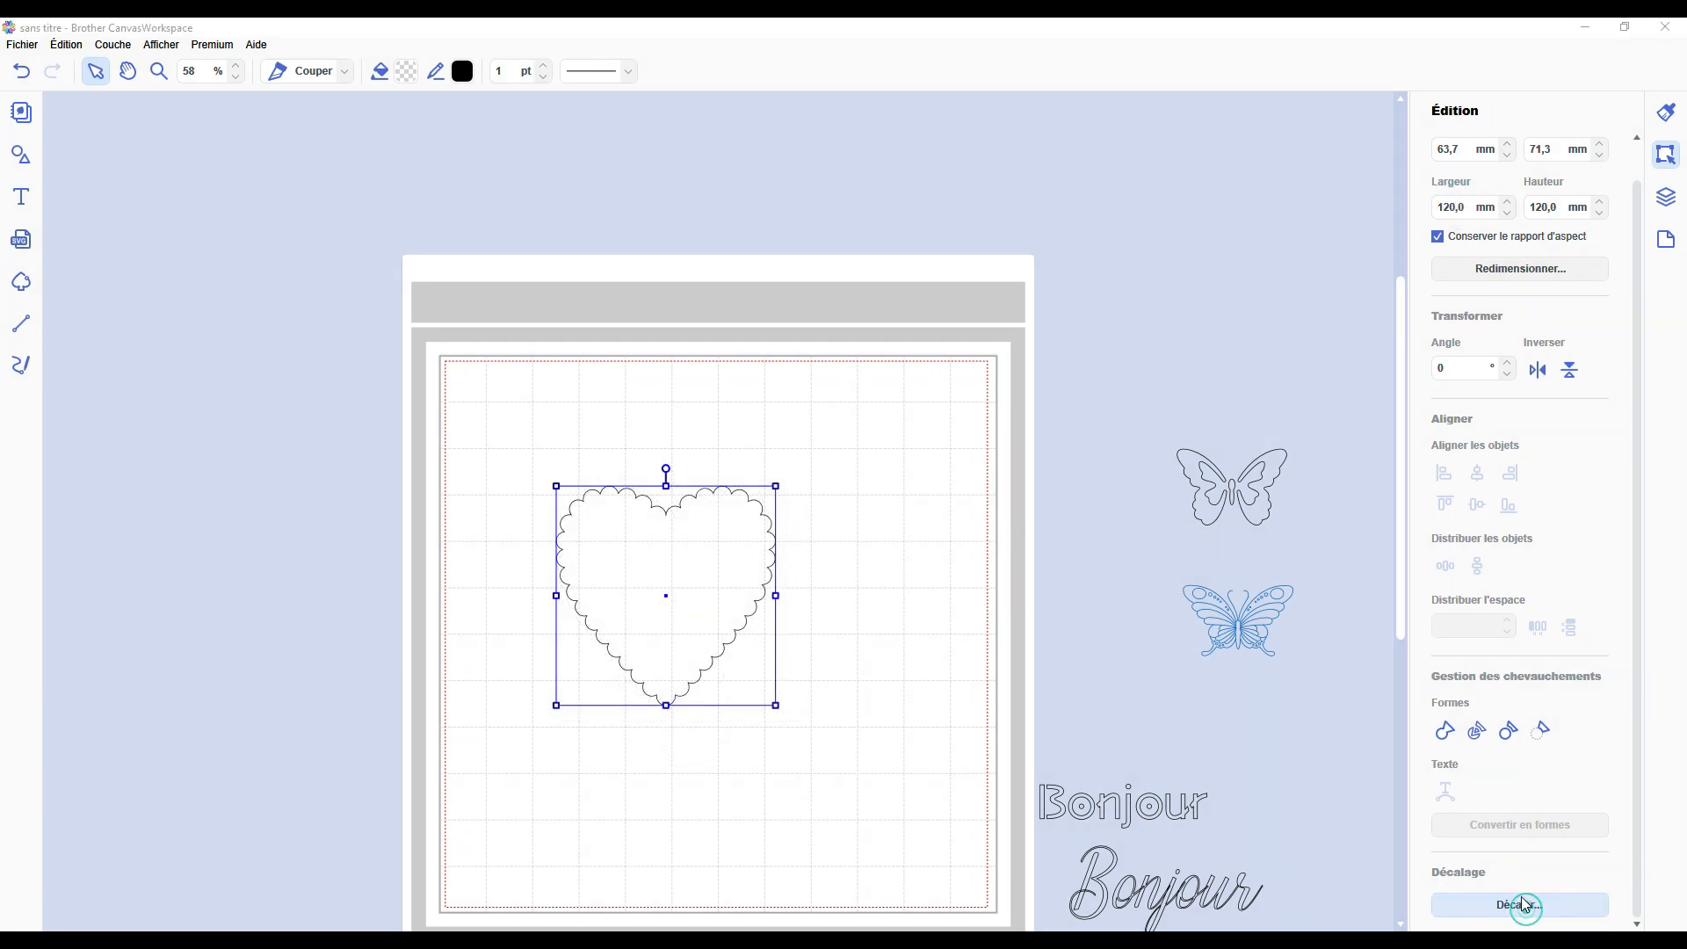
# Create a 5 mm outward offset line with bevelled corners around the scalloped heart.
pyautogui.click(1522, 904)
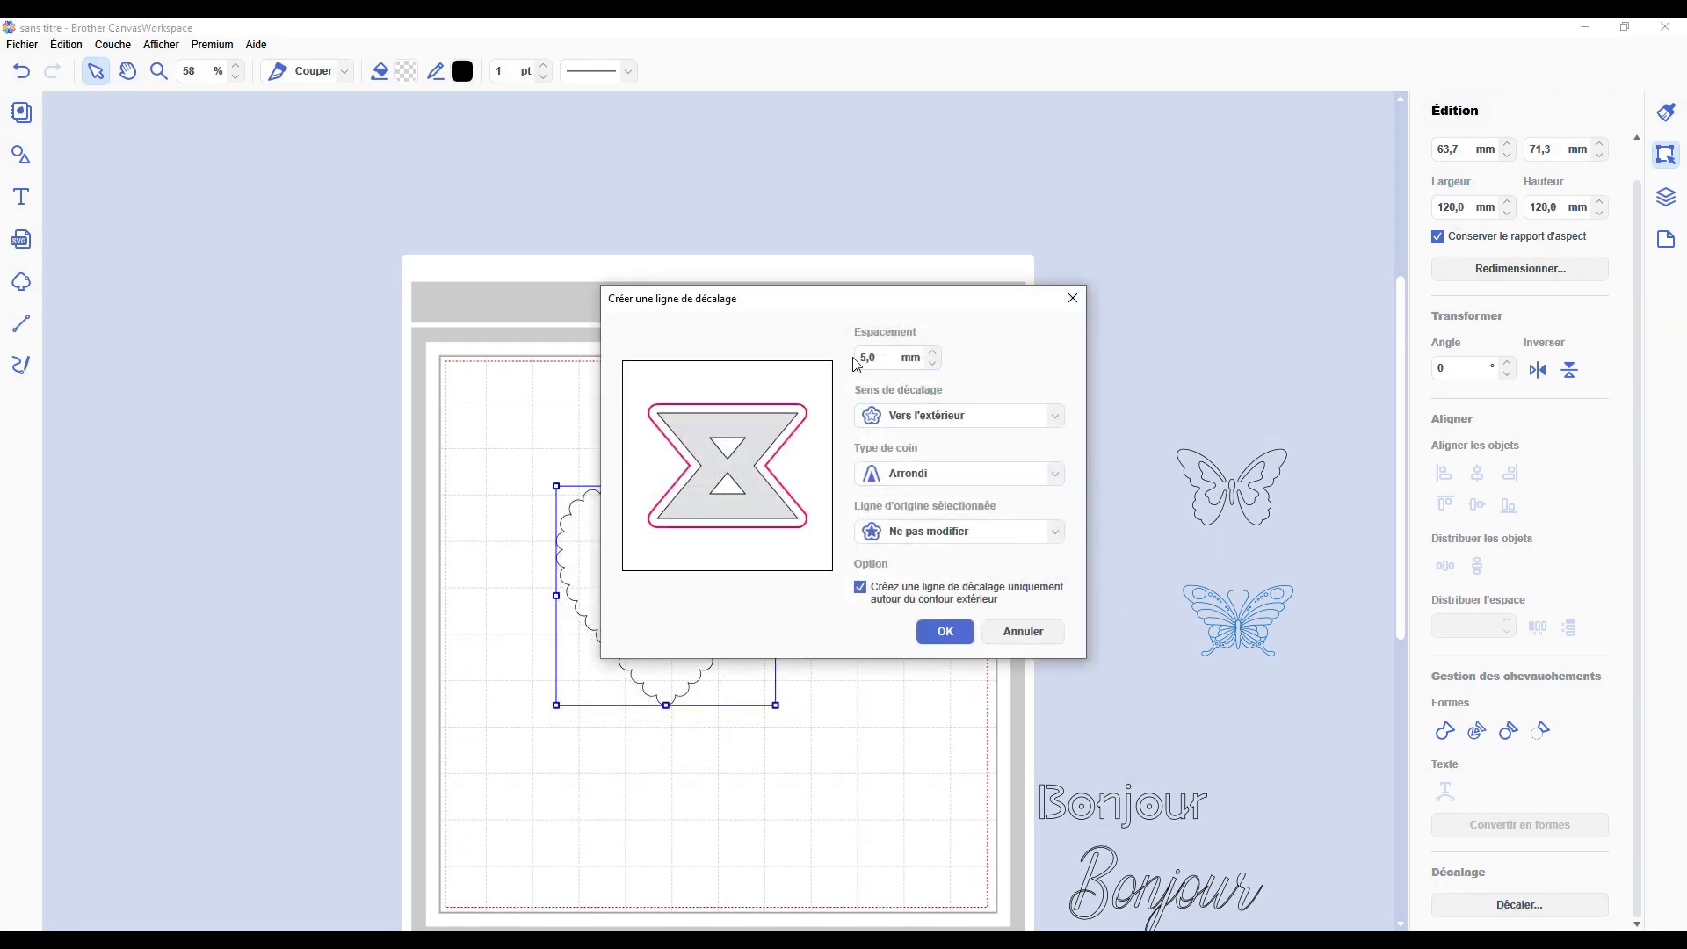
pyautogui.moveTo(855, 296); pyautogui.dragTo(984, 311)
pyautogui.click(1060, 490)
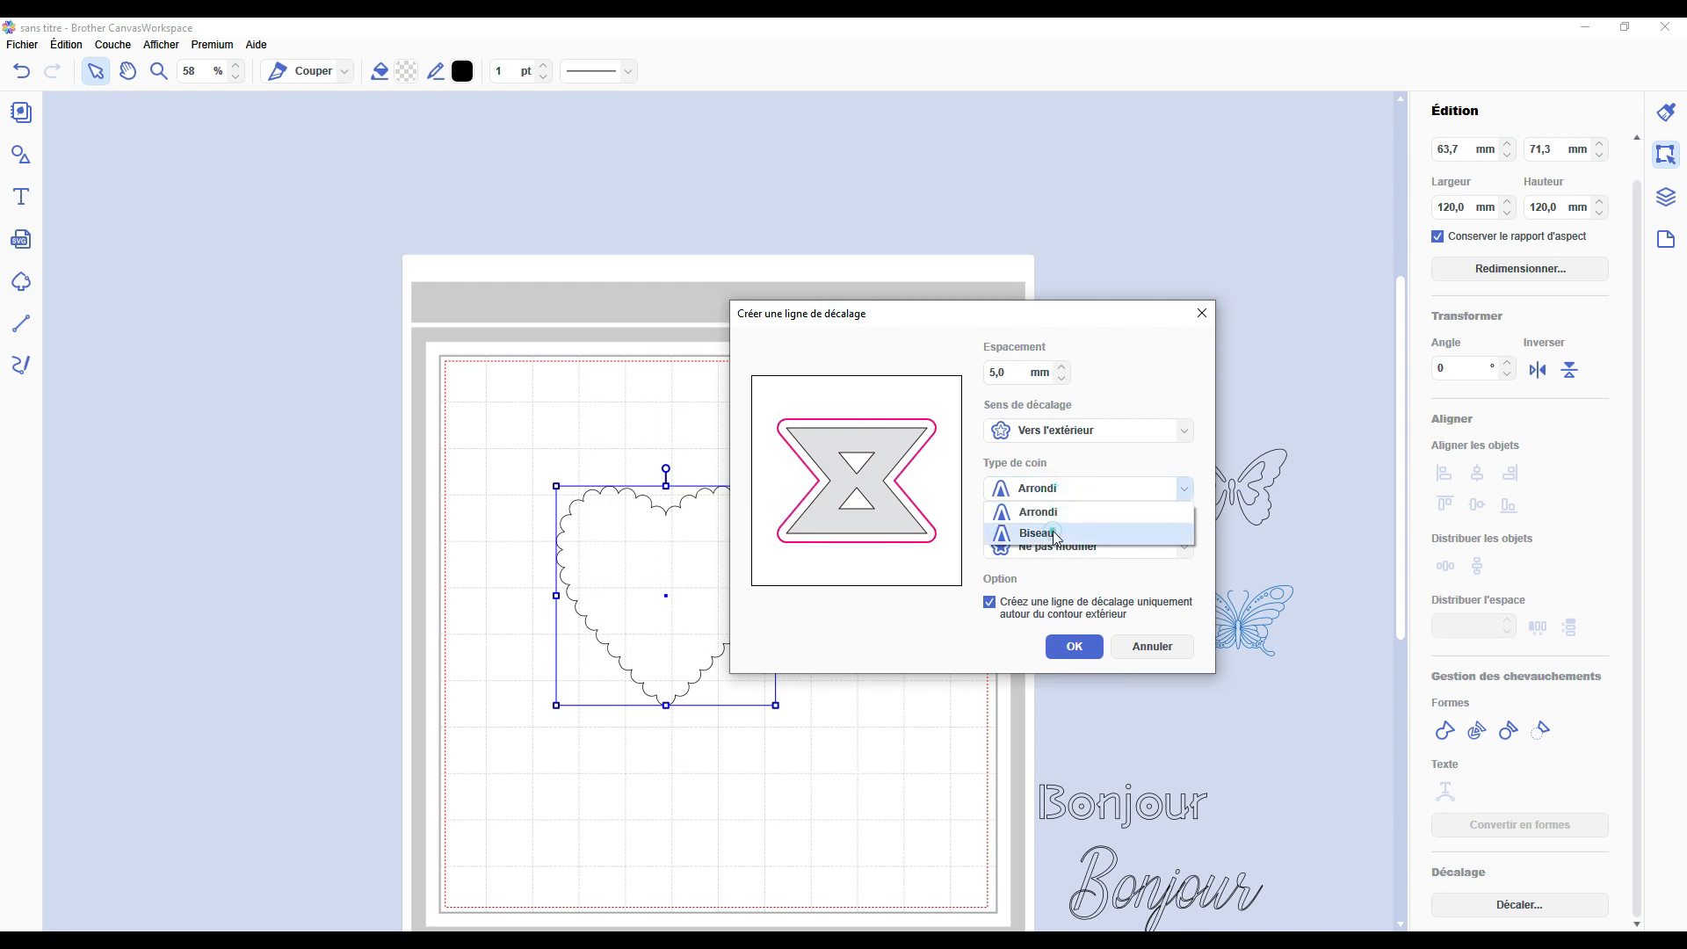
pyautogui.click(1057, 530)
pyautogui.click(1074, 648)
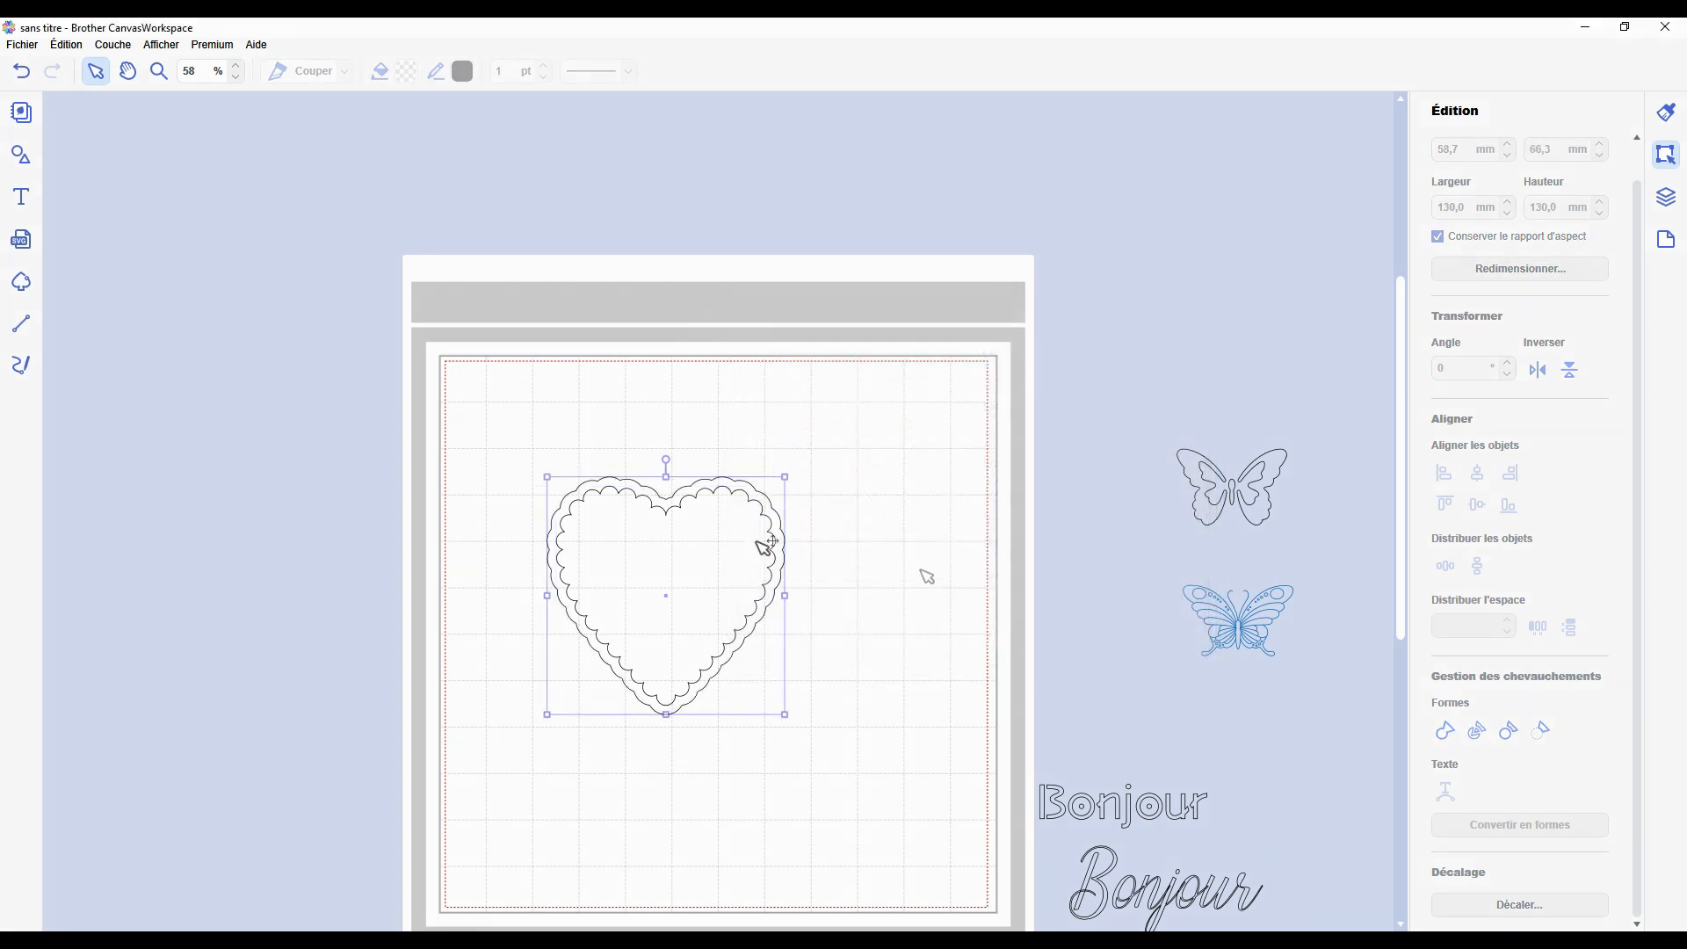
pyautogui.click(671, 499)
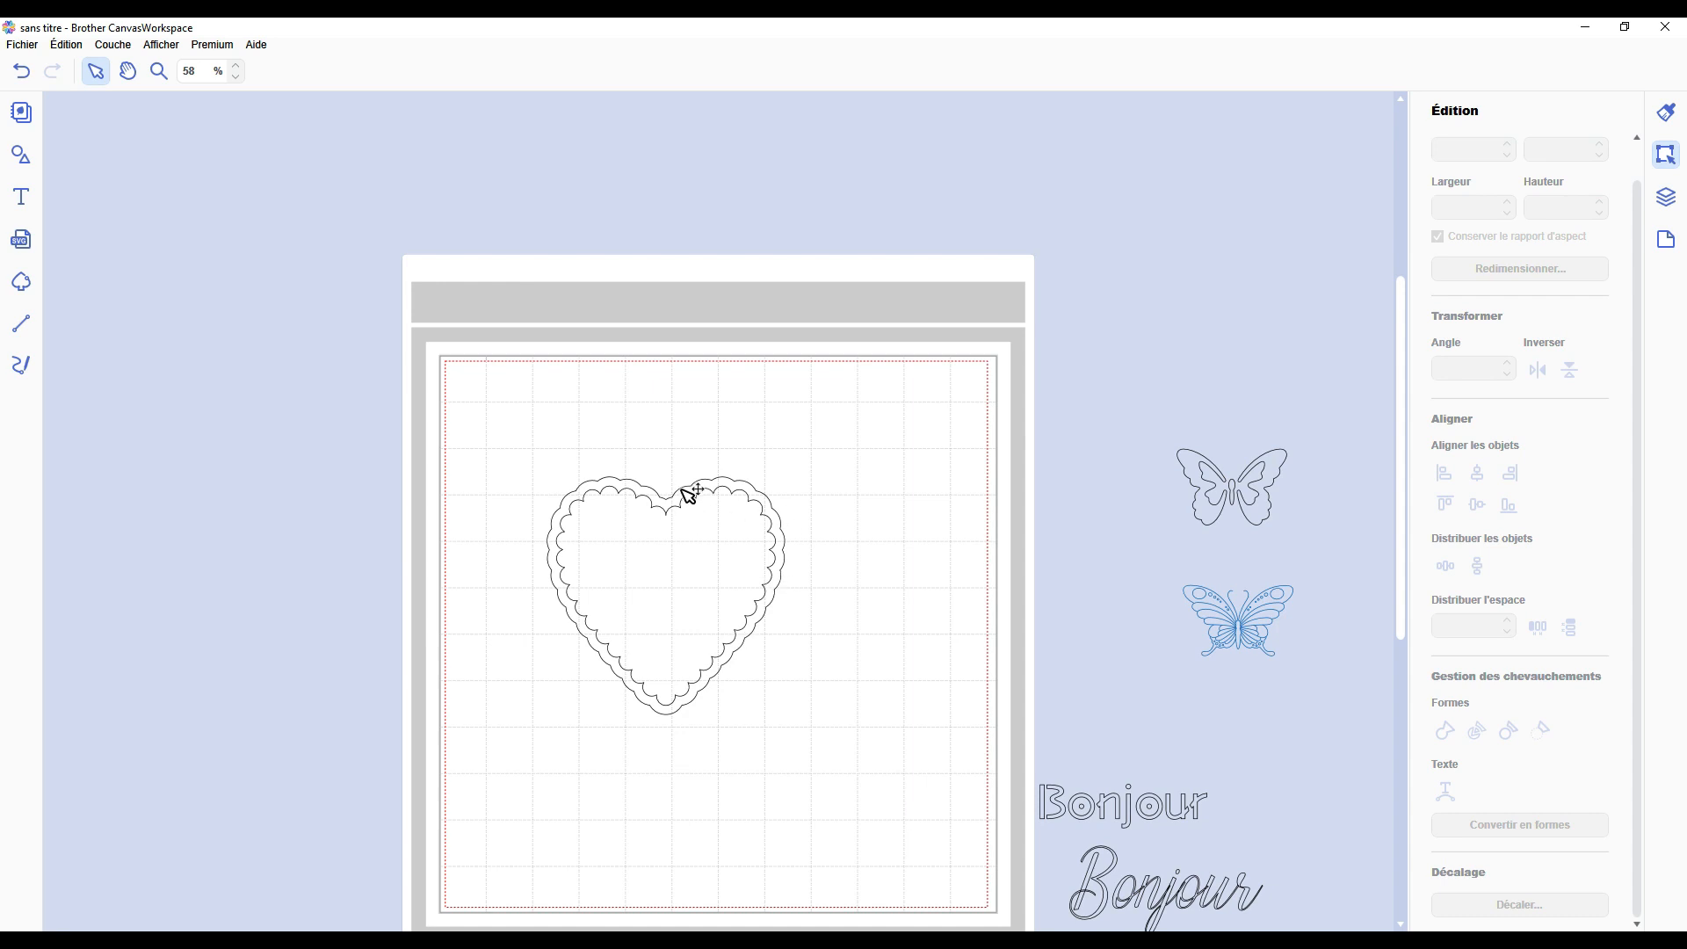
# Create a 5 mm outward offset line with rounded corners around the scalloped heart and delete it after checking it.
pyautogui.click(747, 615)
pyautogui.click(1515, 905)
pyautogui.click(933, 481)
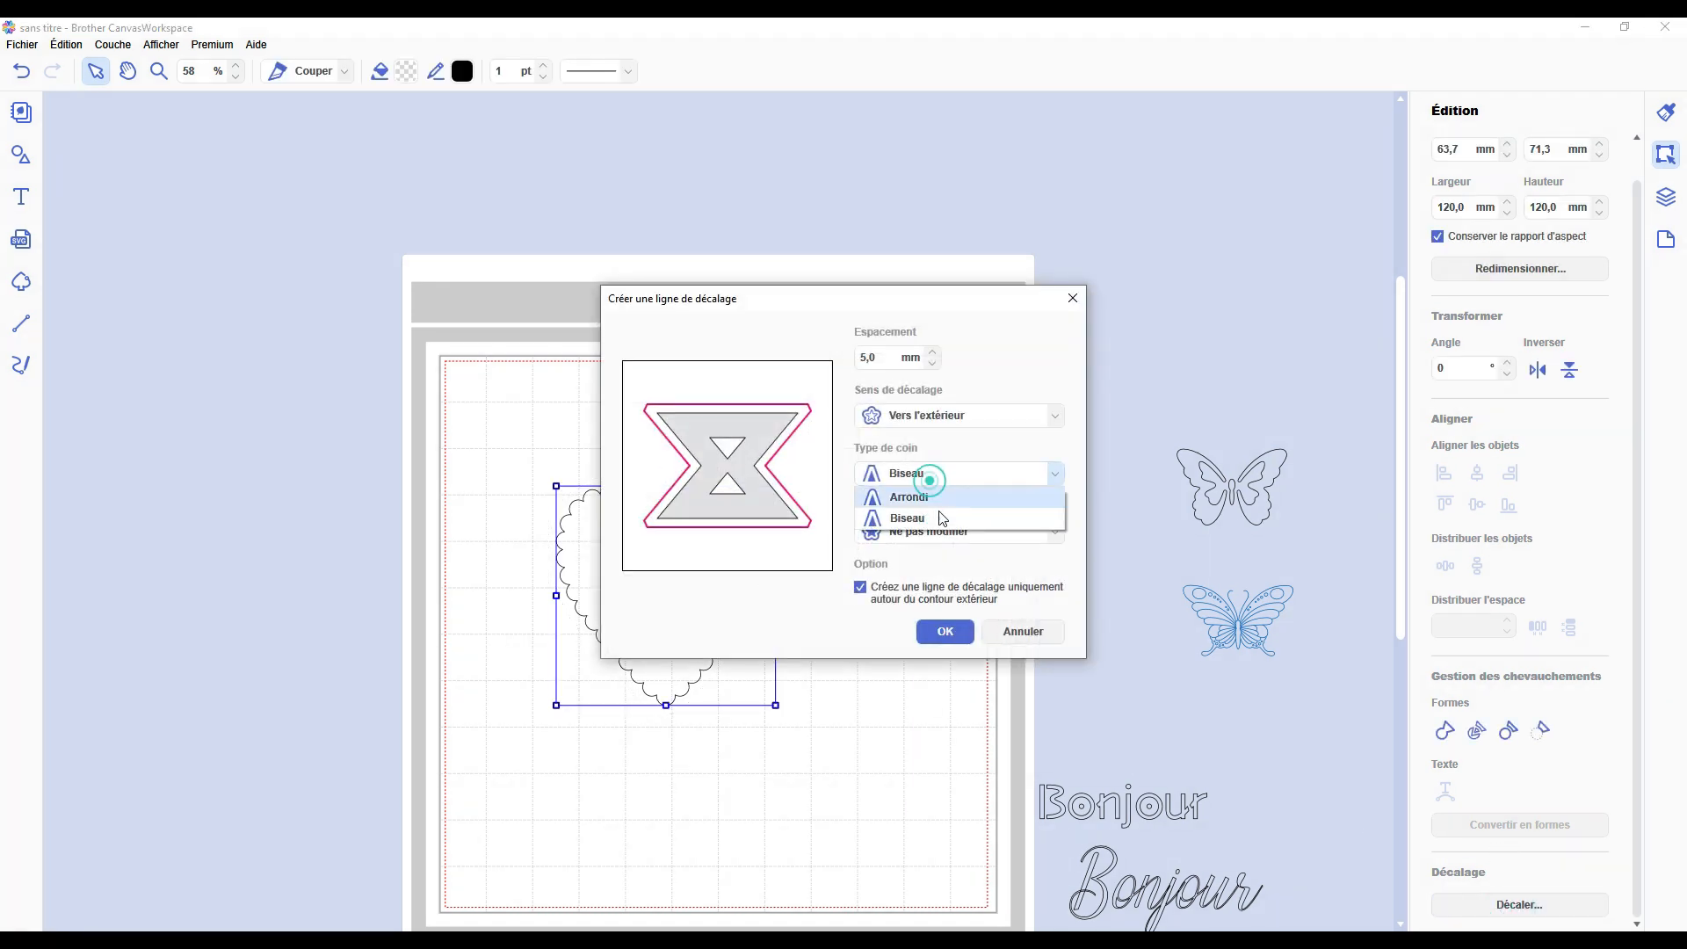
pyautogui.click(938, 513)
pyautogui.click(945, 631)
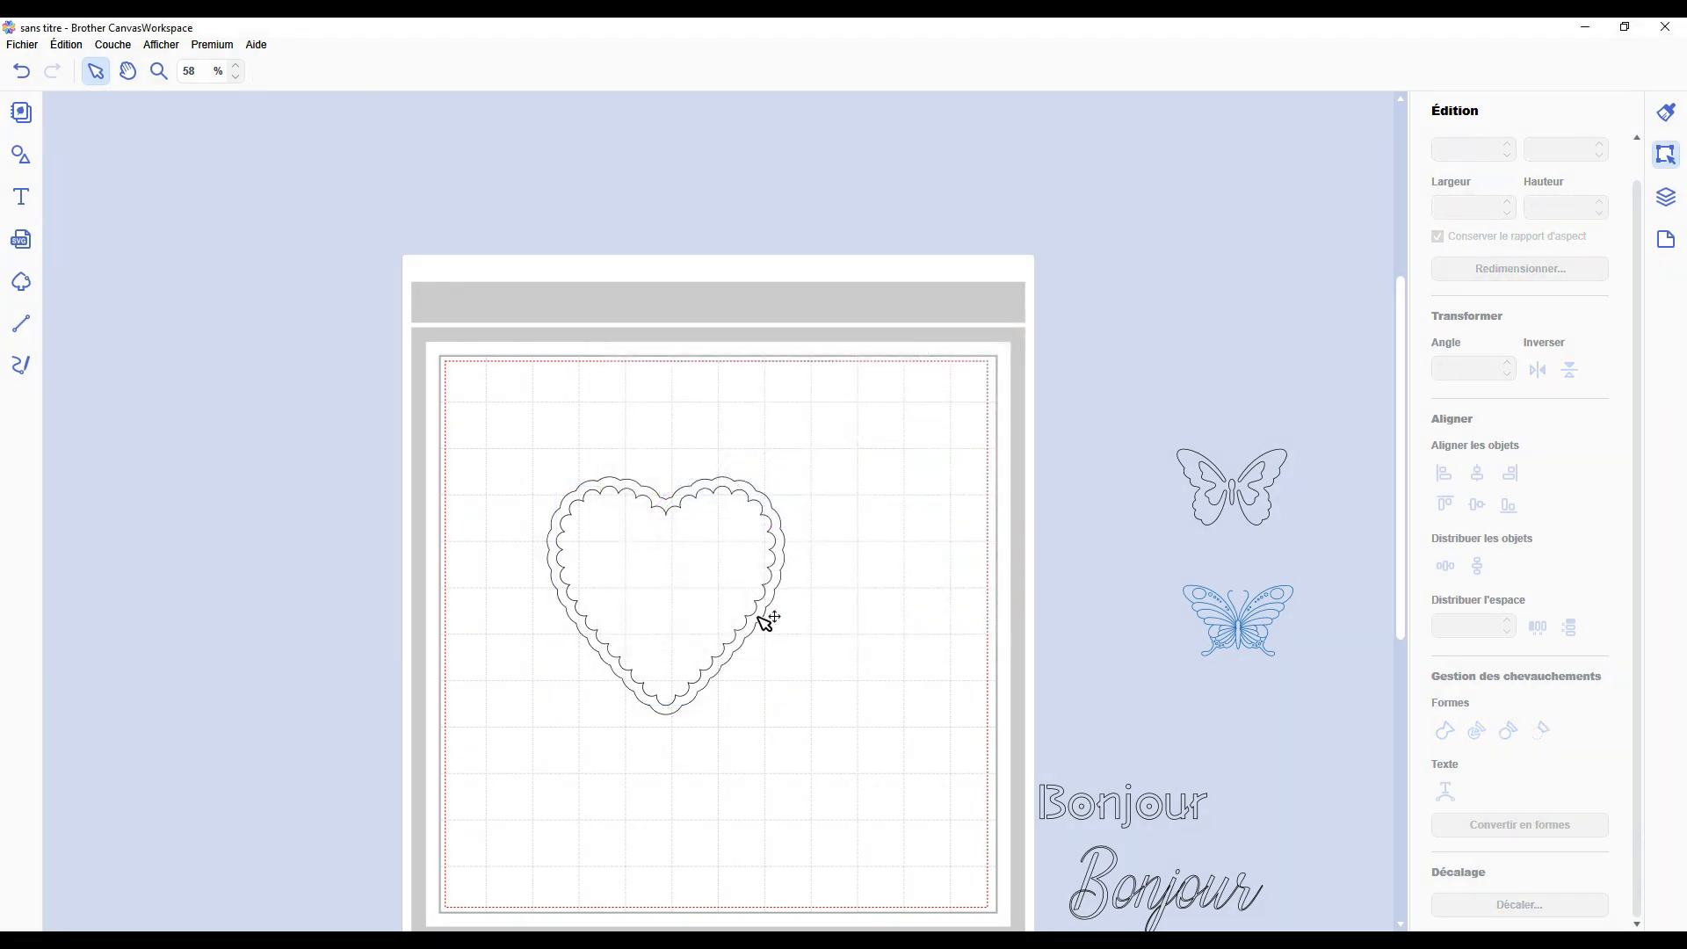
pyautogui.click(689, 712)
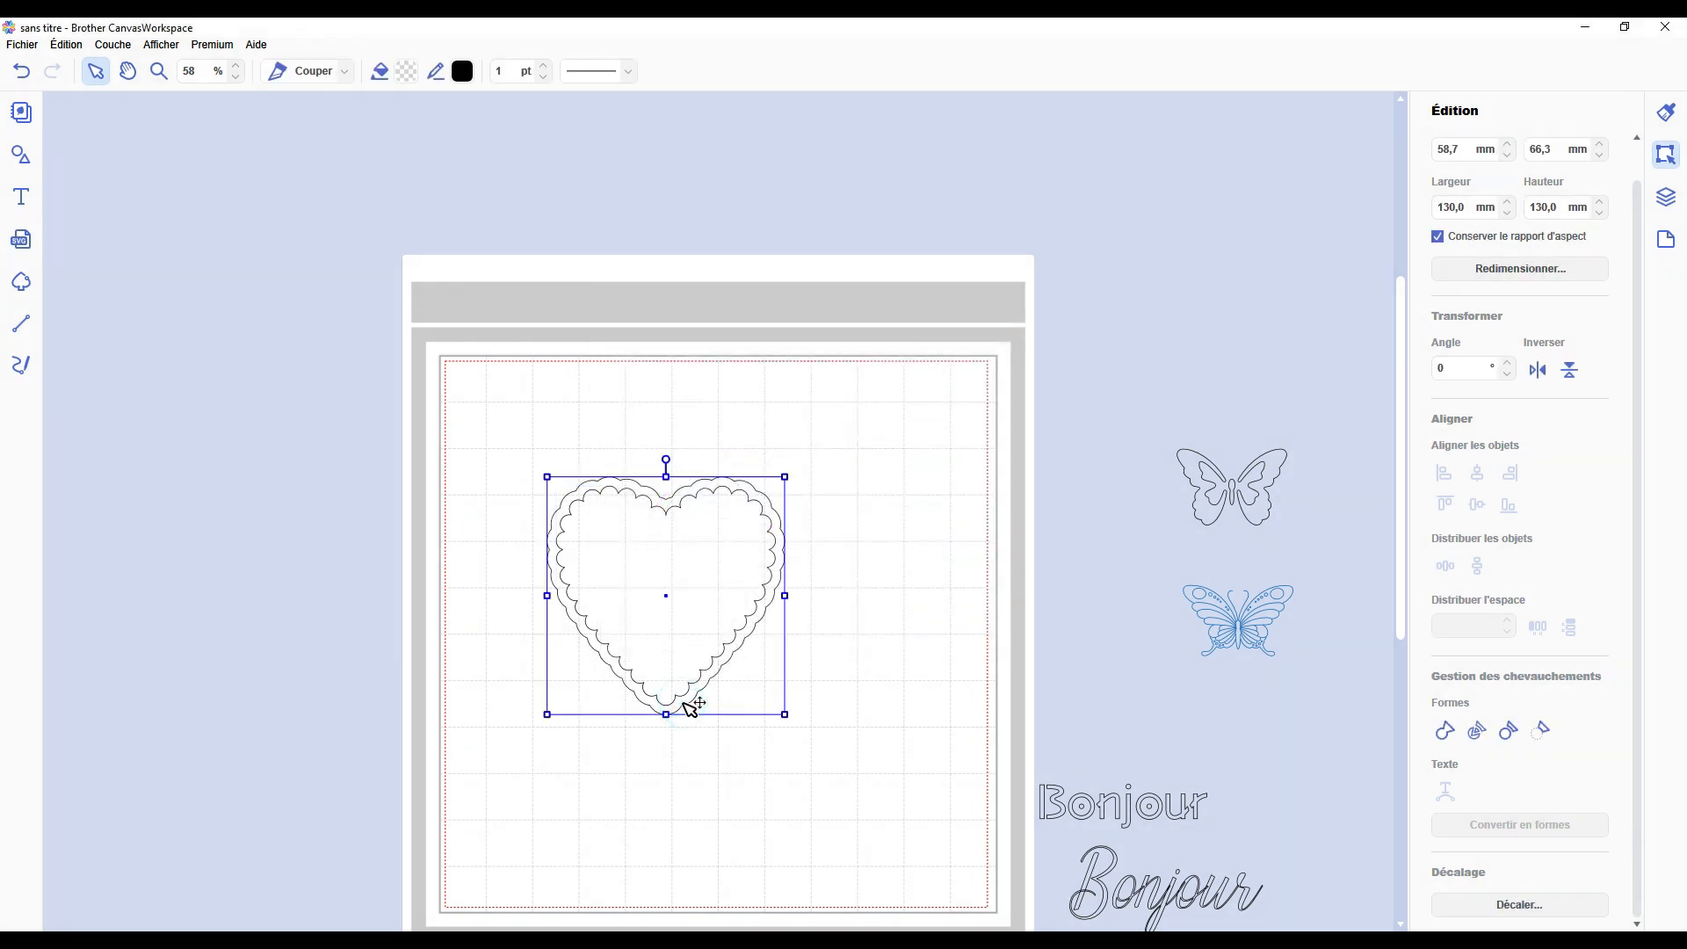
pyautogui.press('Delete')
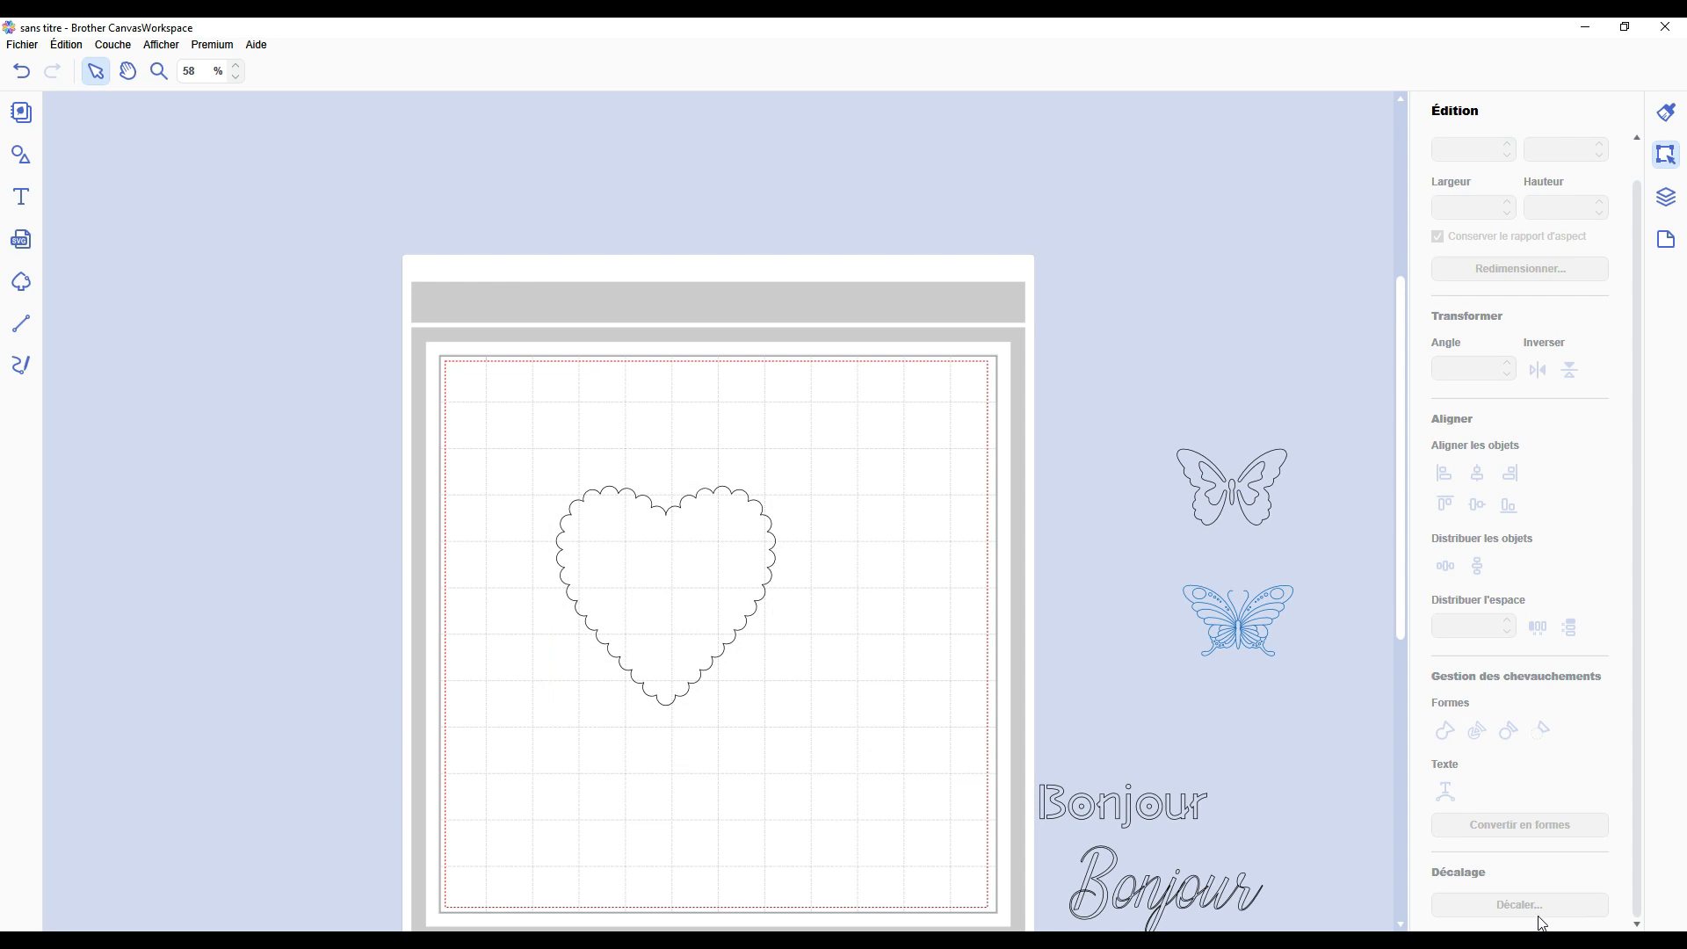
# Try a 5 mm inward offset line with rounded corners on the scalloped heart, and undo it after examining the scallops.
pyautogui.click(747, 604)
pyautogui.click(1479, 910)
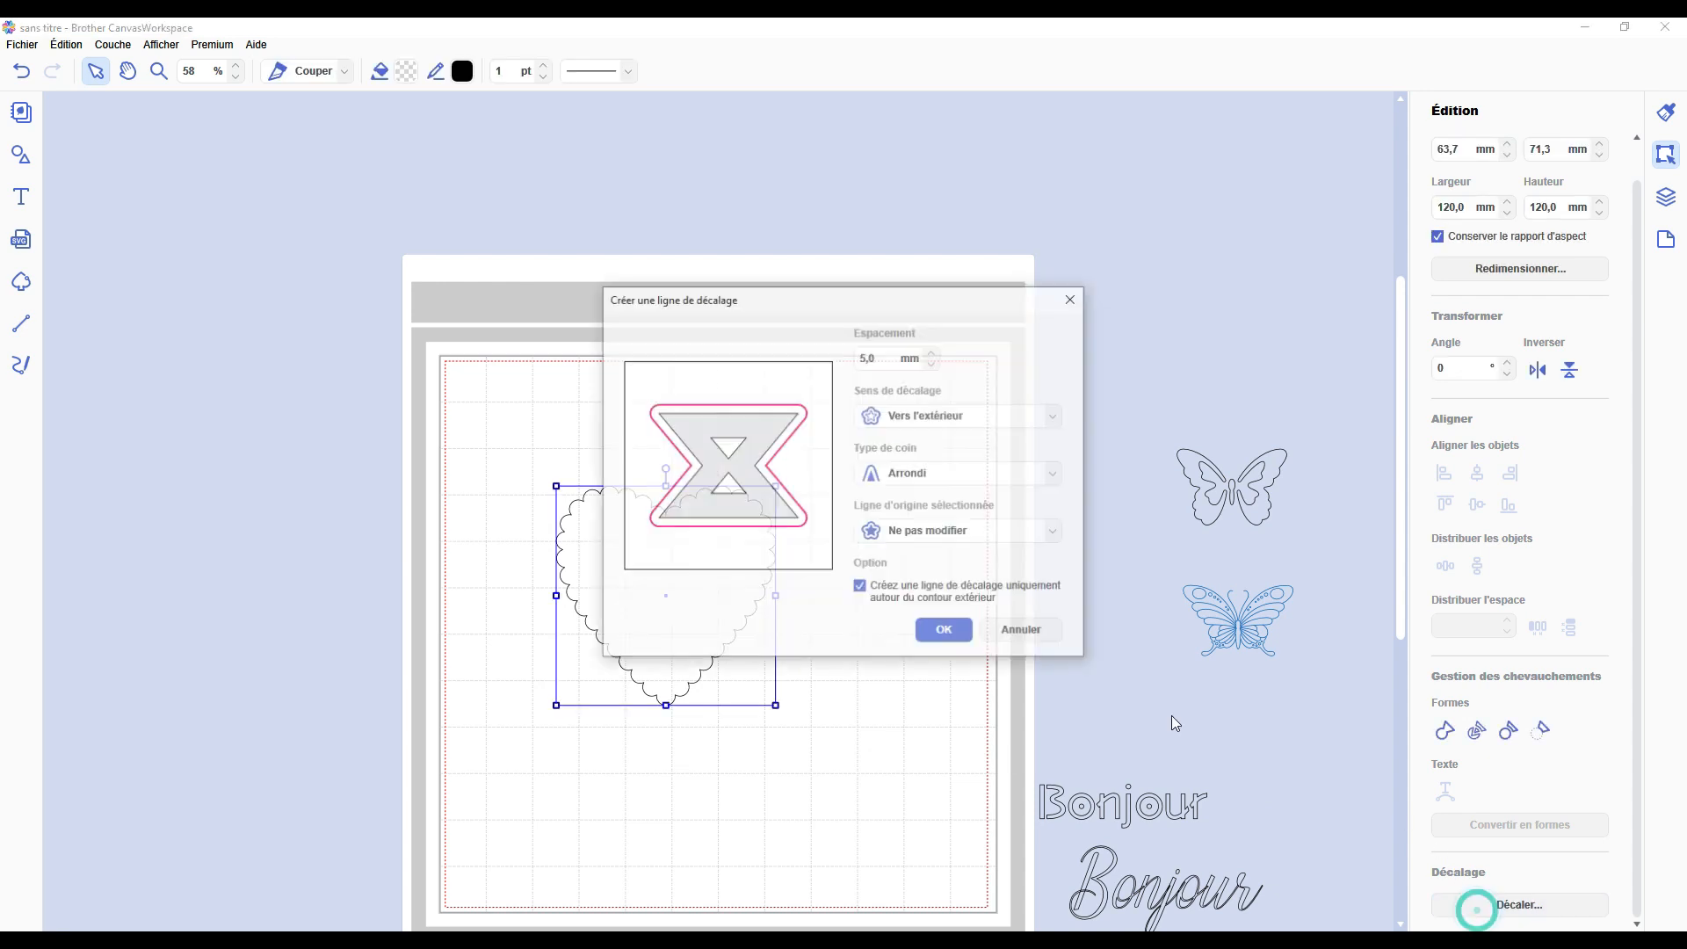
pyautogui.click(905, 423)
pyautogui.click(929, 474)
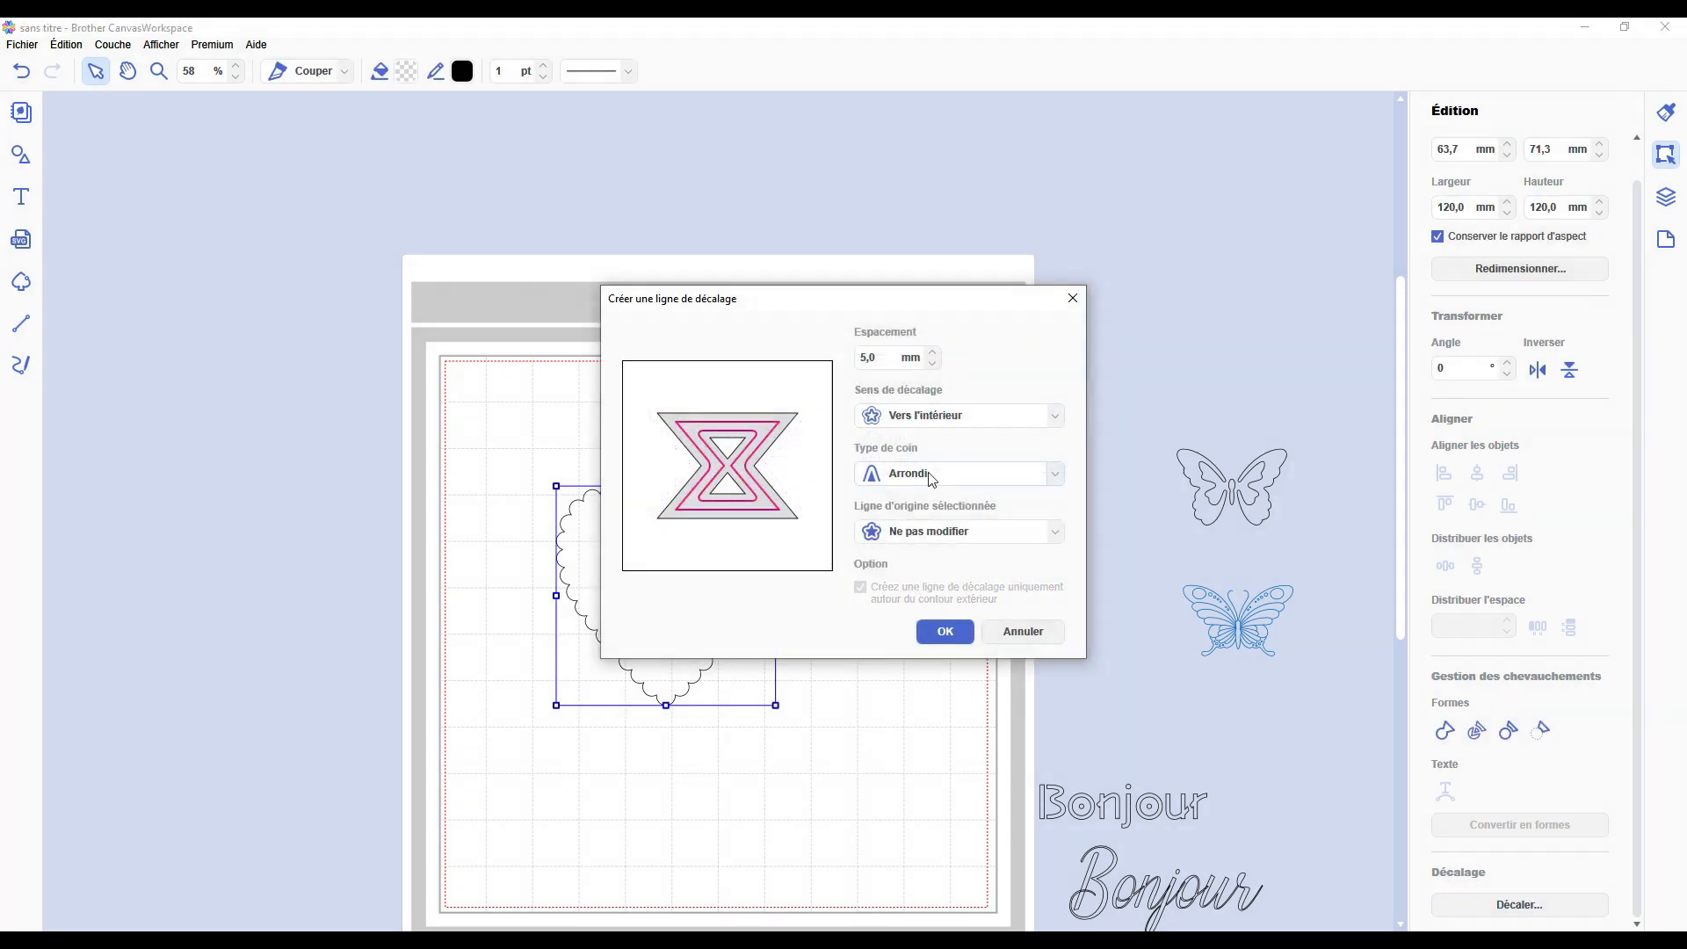
pyautogui.click(945, 632)
pyautogui.click(886, 595)
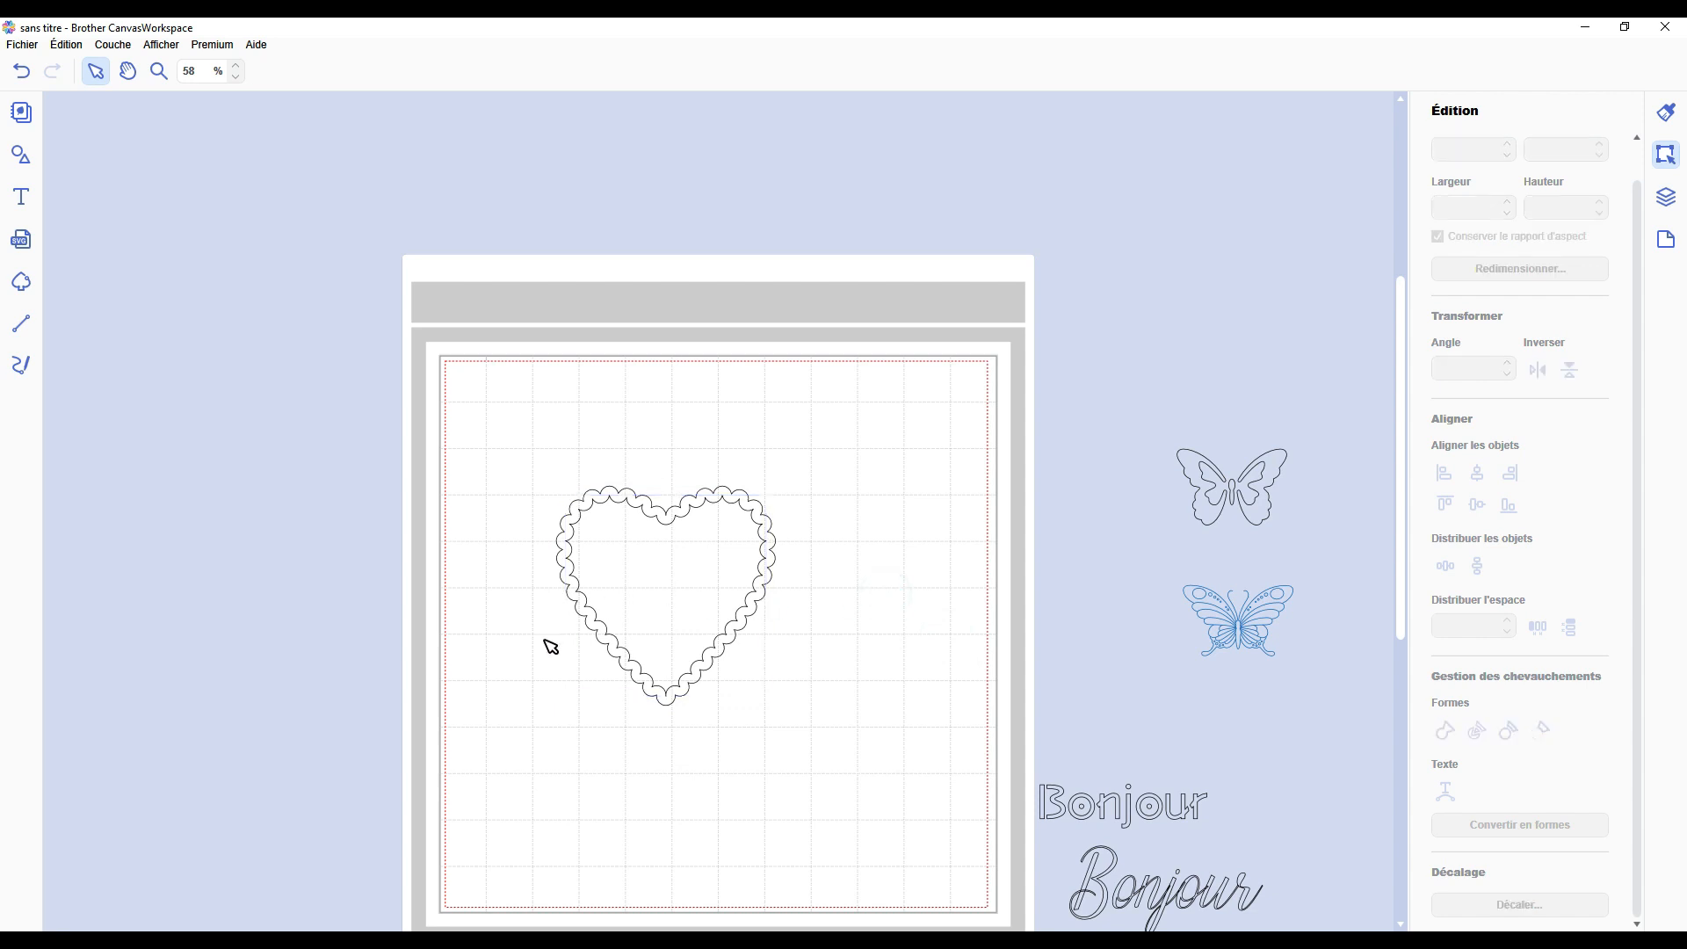
pyautogui.scroll(4, 550, 647)
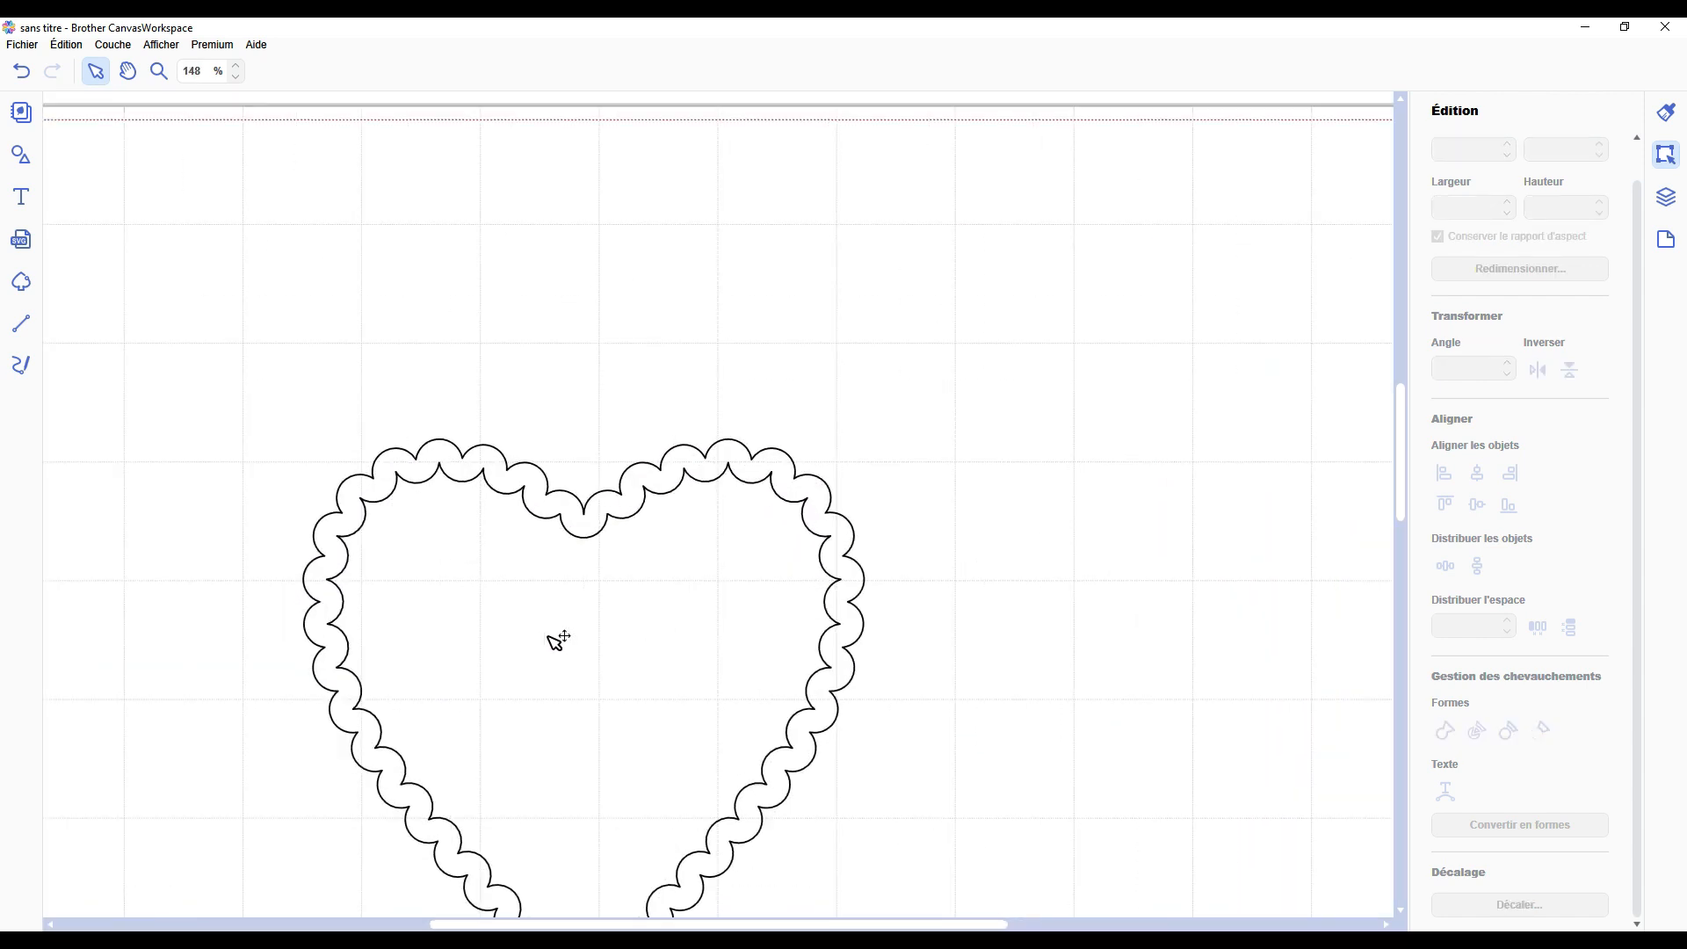
pyautogui.scroll(-2, 558, 640)
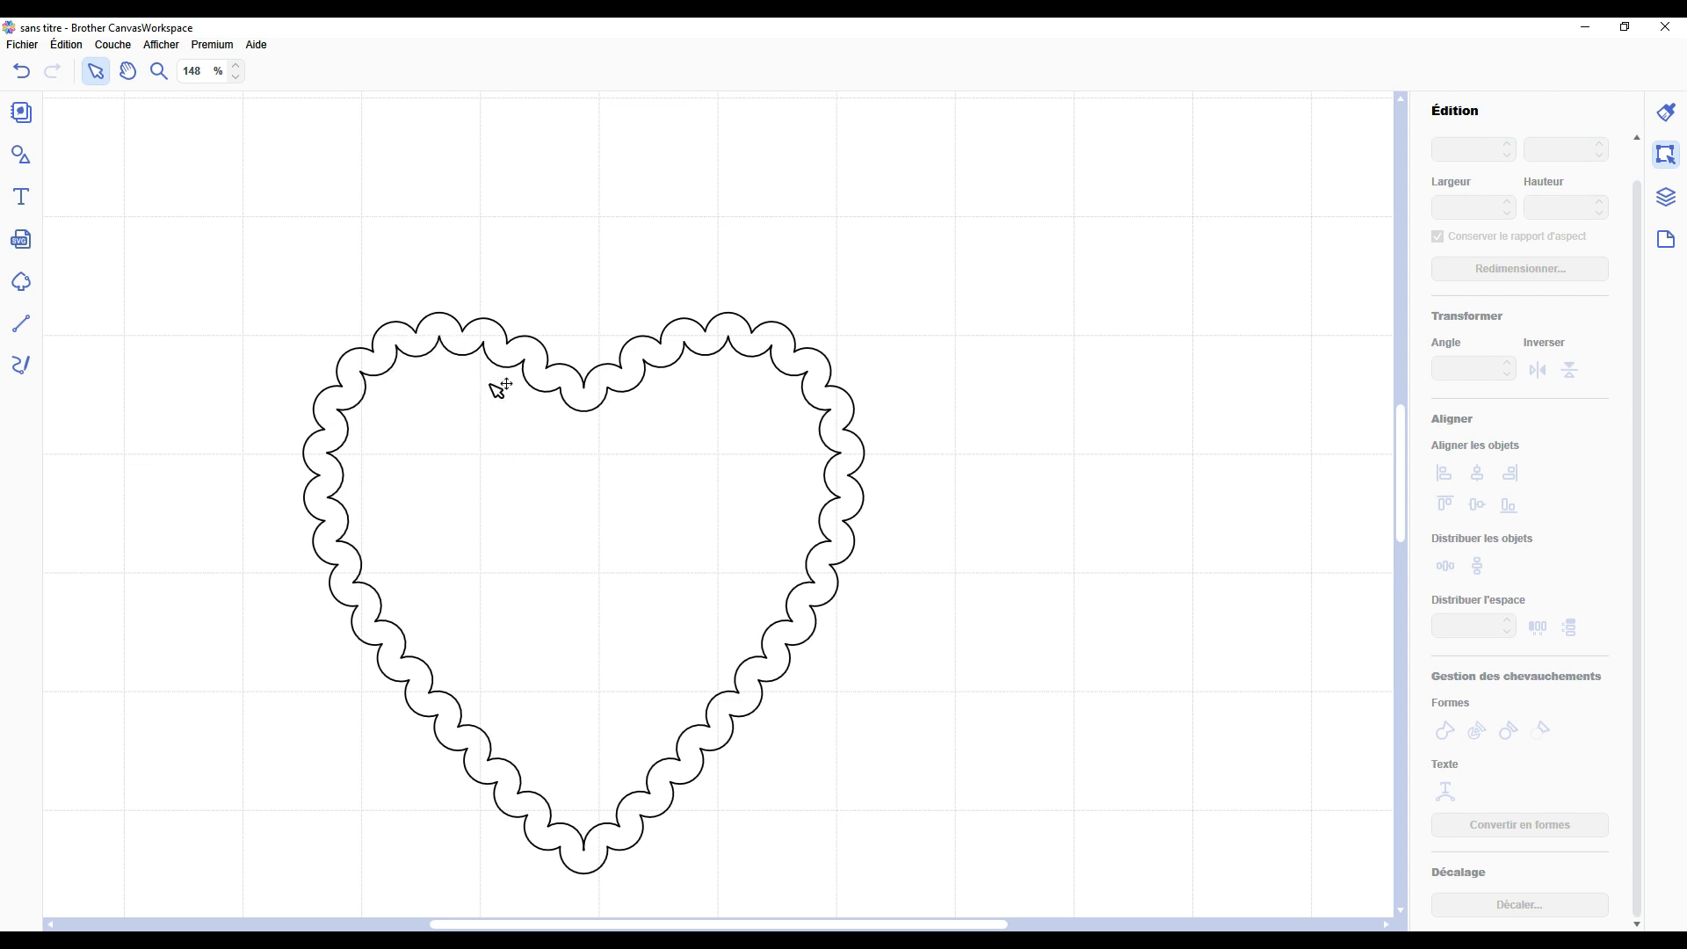
pyautogui.hotkey('ctrl', 'z')
# Try a 5 mm inward offset line with bevelled corners on the scalloped heart and examine its shape.
pyautogui.click(537, 369)
pyautogui.click(1520, 904)
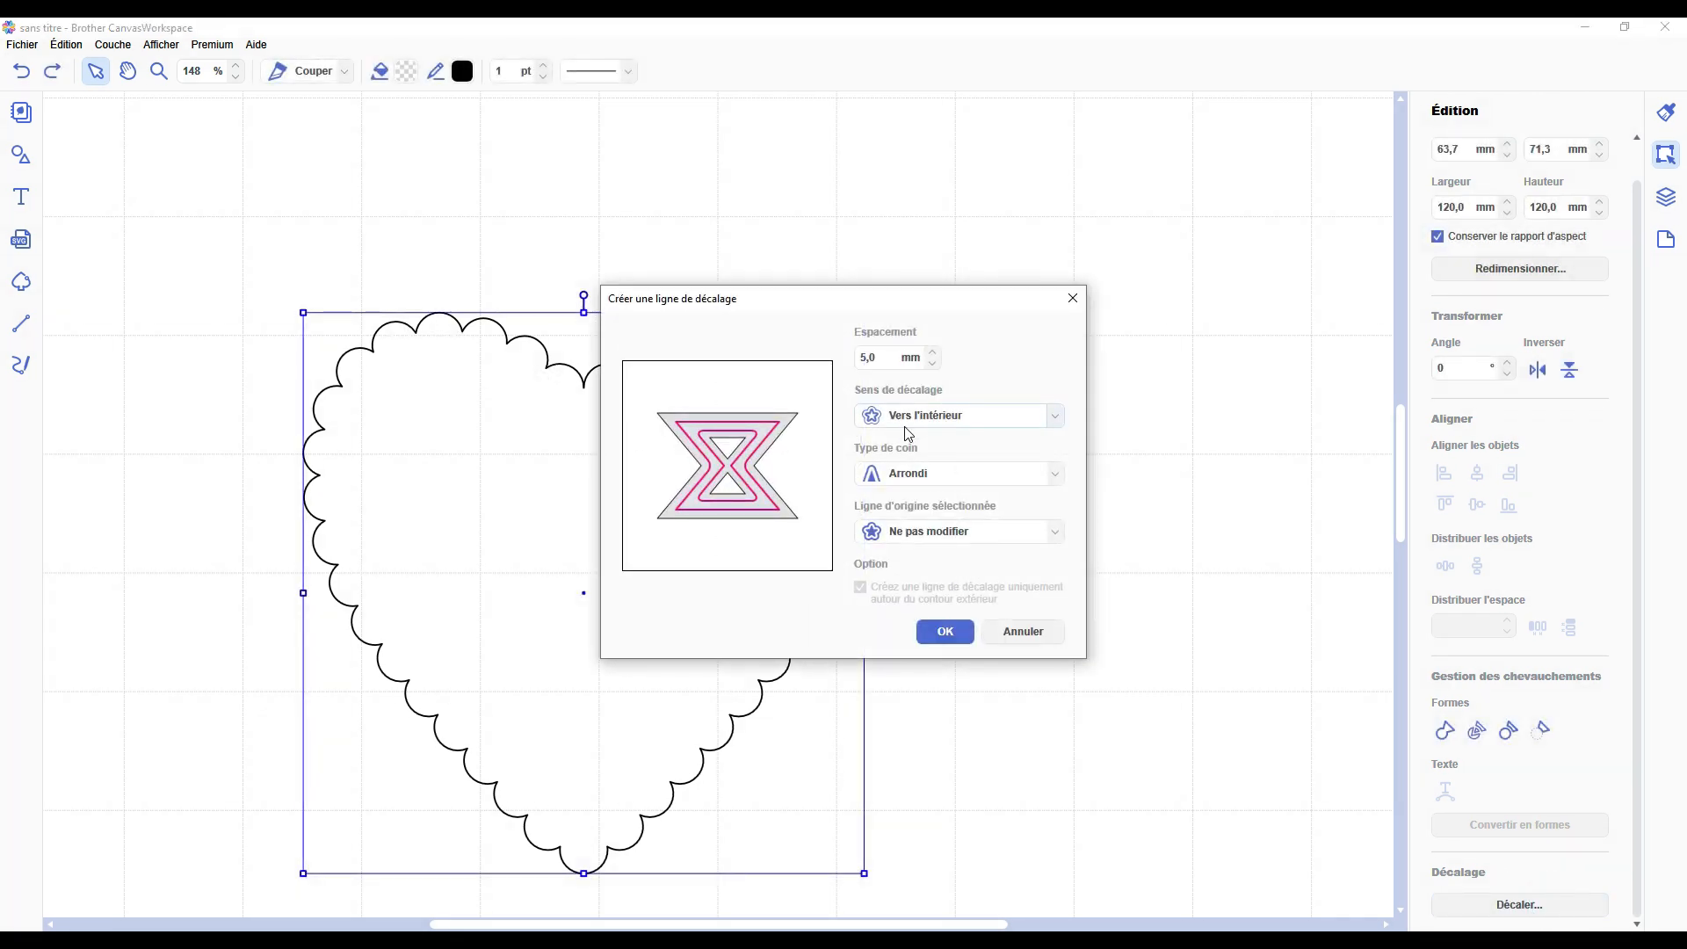
pyautogui.click(917, 472)
pyautogui.click(915, 518)
pyautogui.click(944, 631)
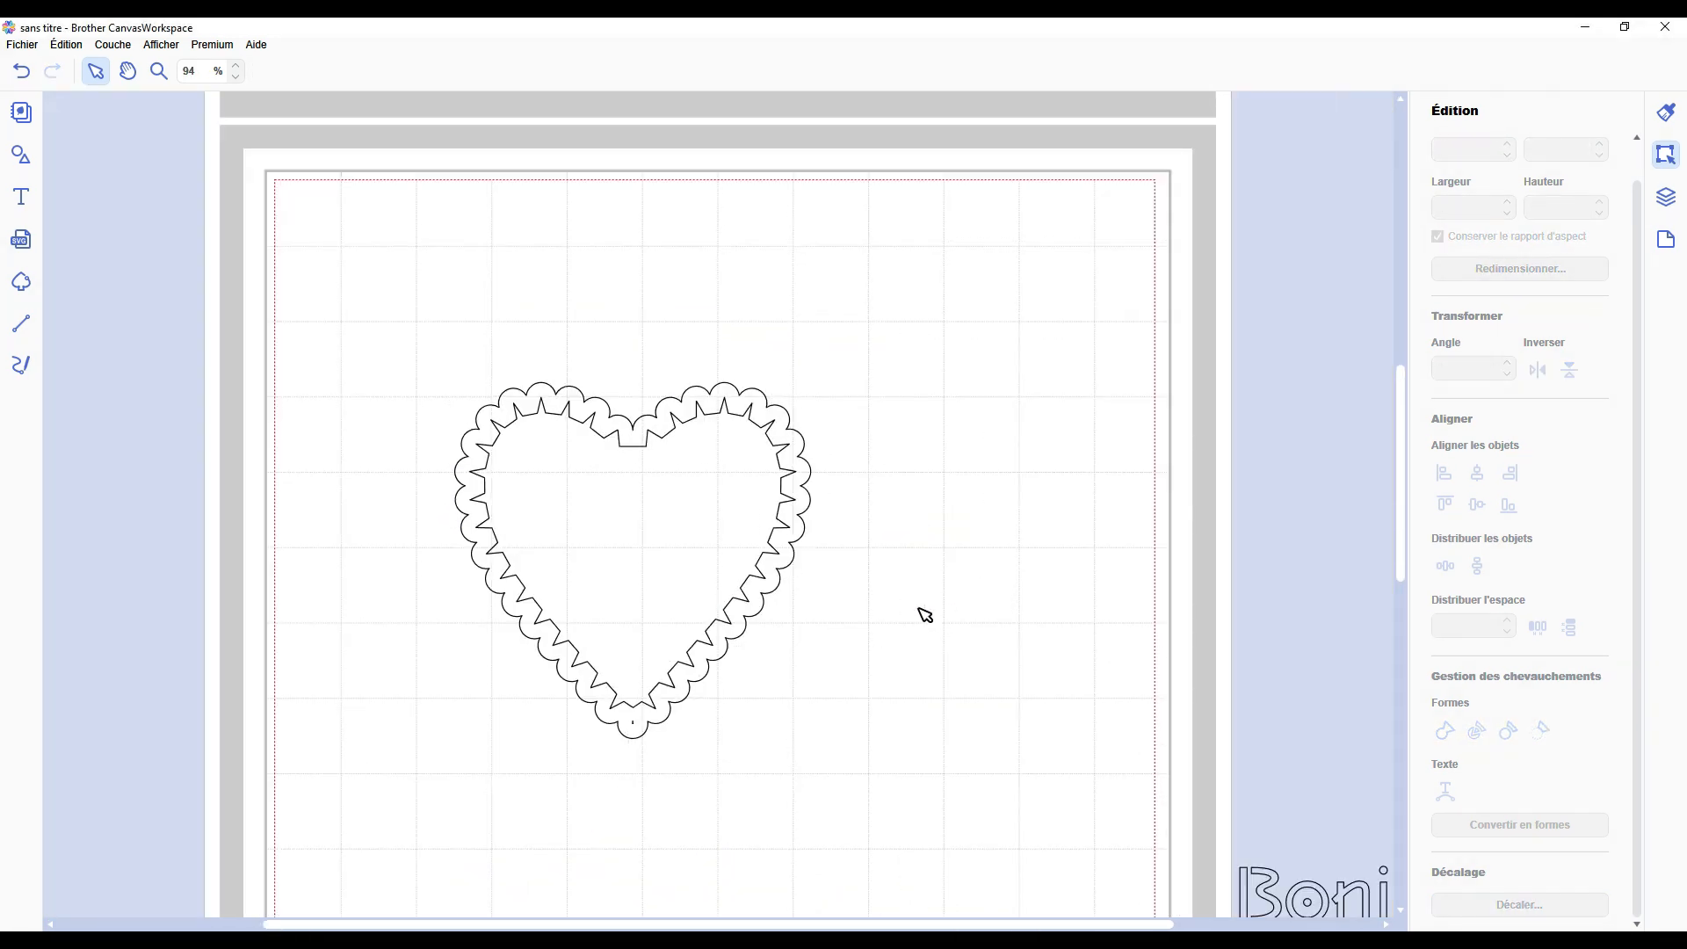
pyautogui.scroll(1, 925, 615)
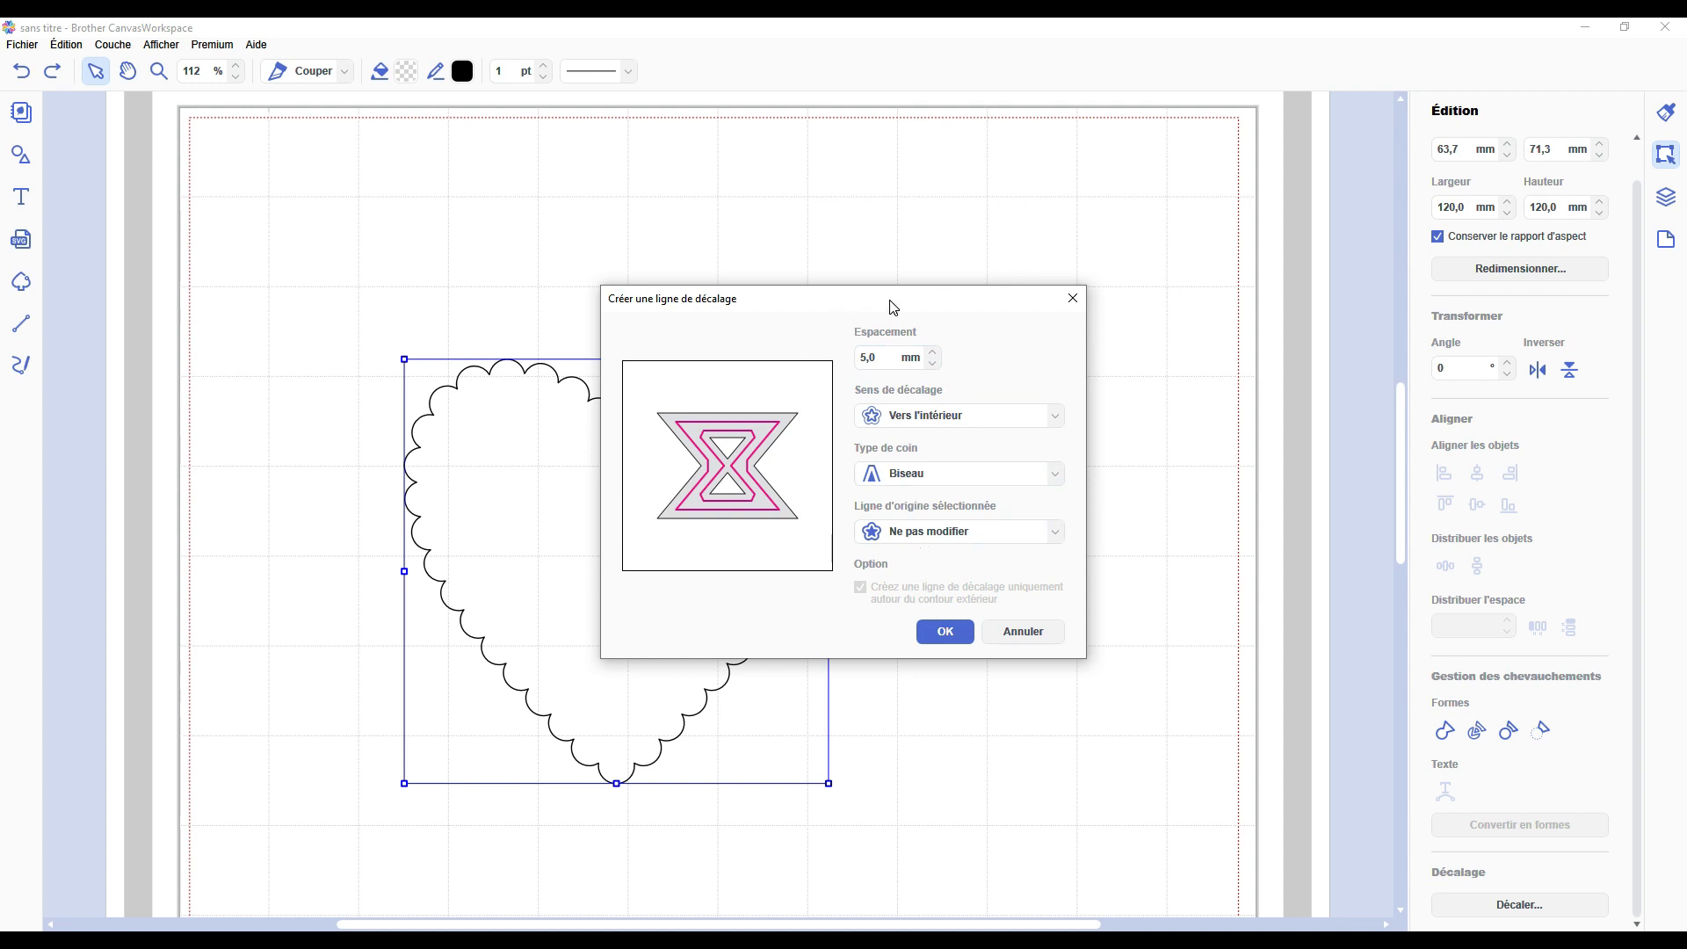
pyautogui.moveTo(894, 307); pyautogui.dragTo(1181, 425)
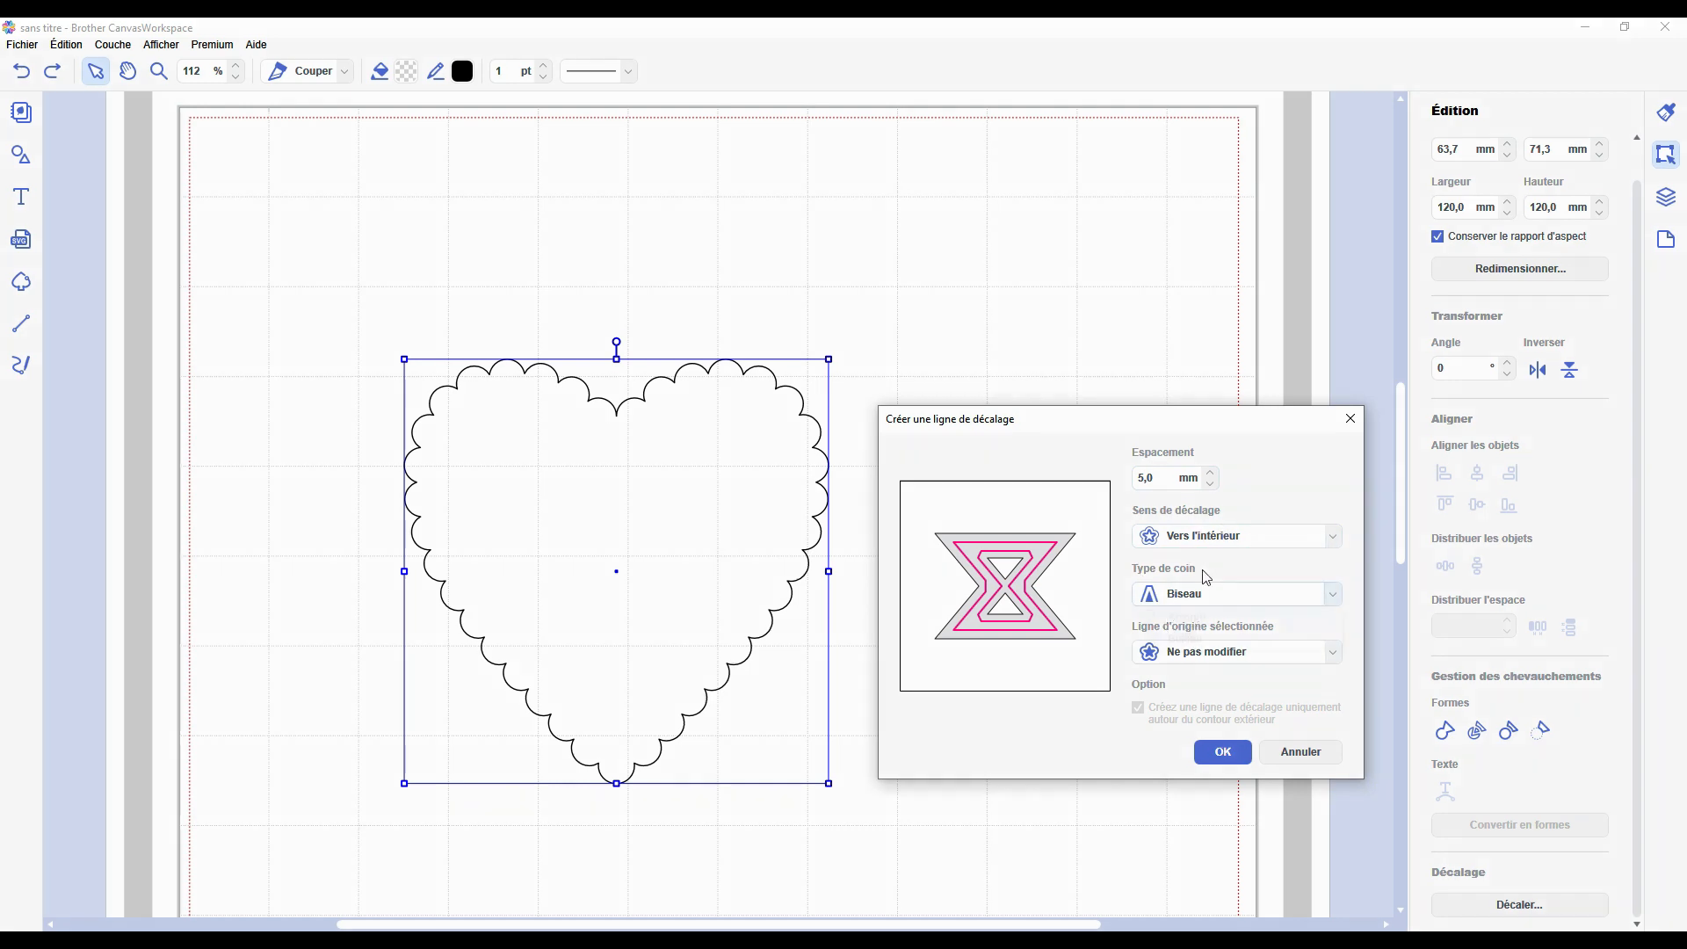
pyautogui.click(1243, 594)
pyautogui.click(1186, 635)
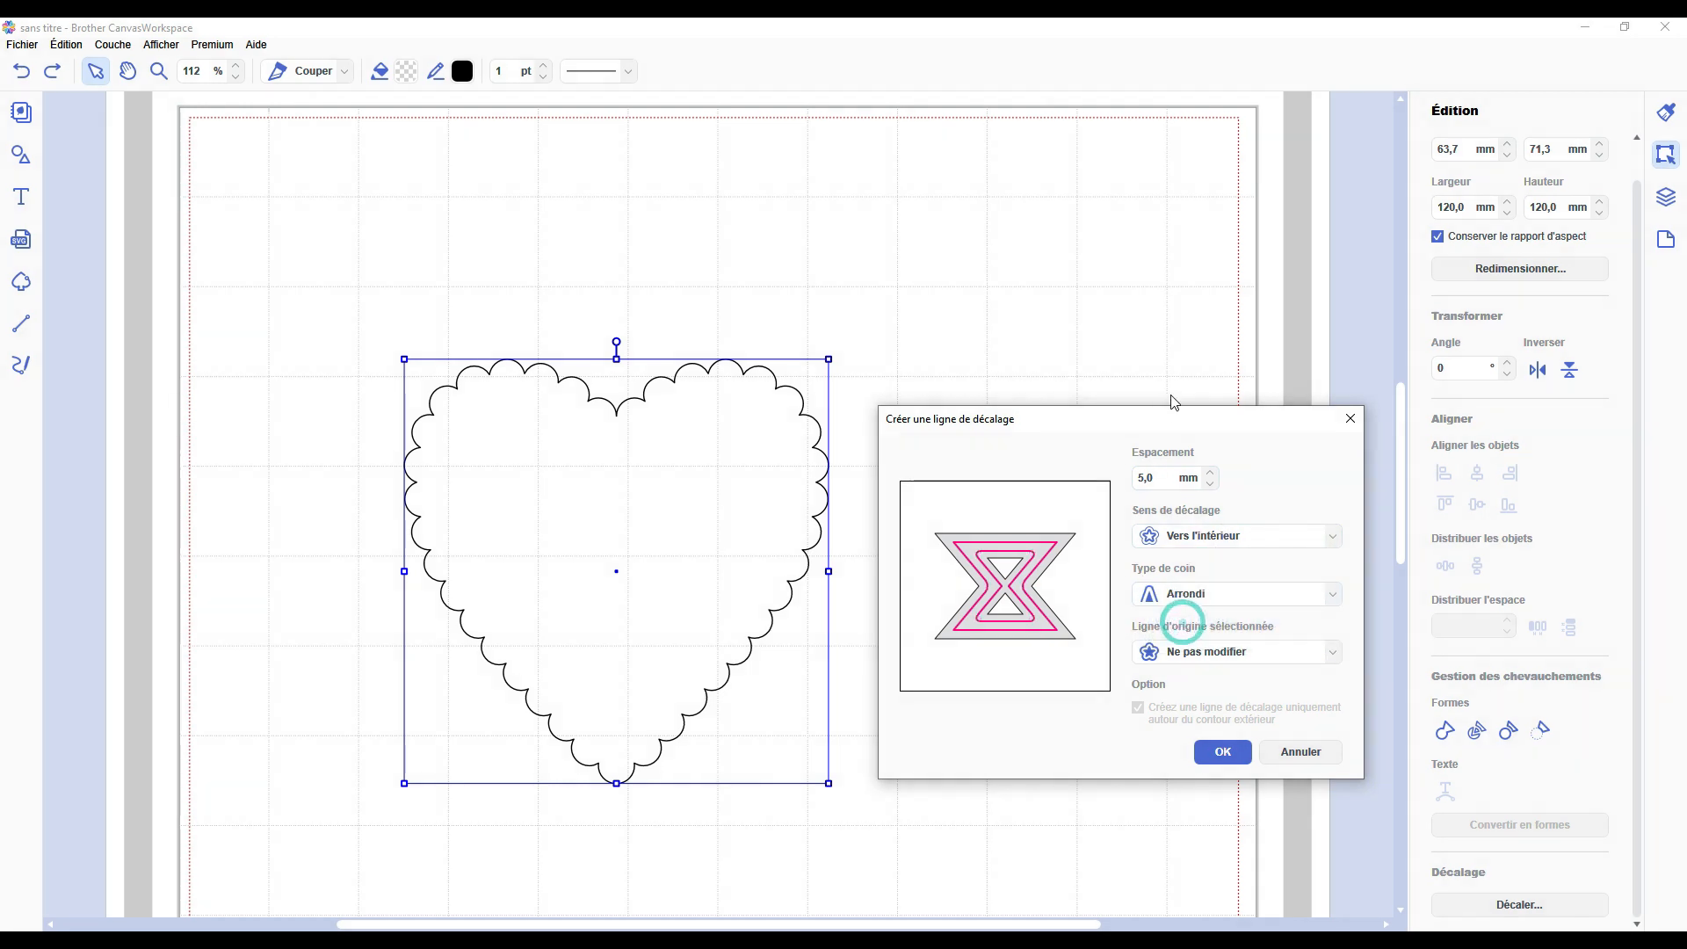
pyautogui.click(1349, 419)
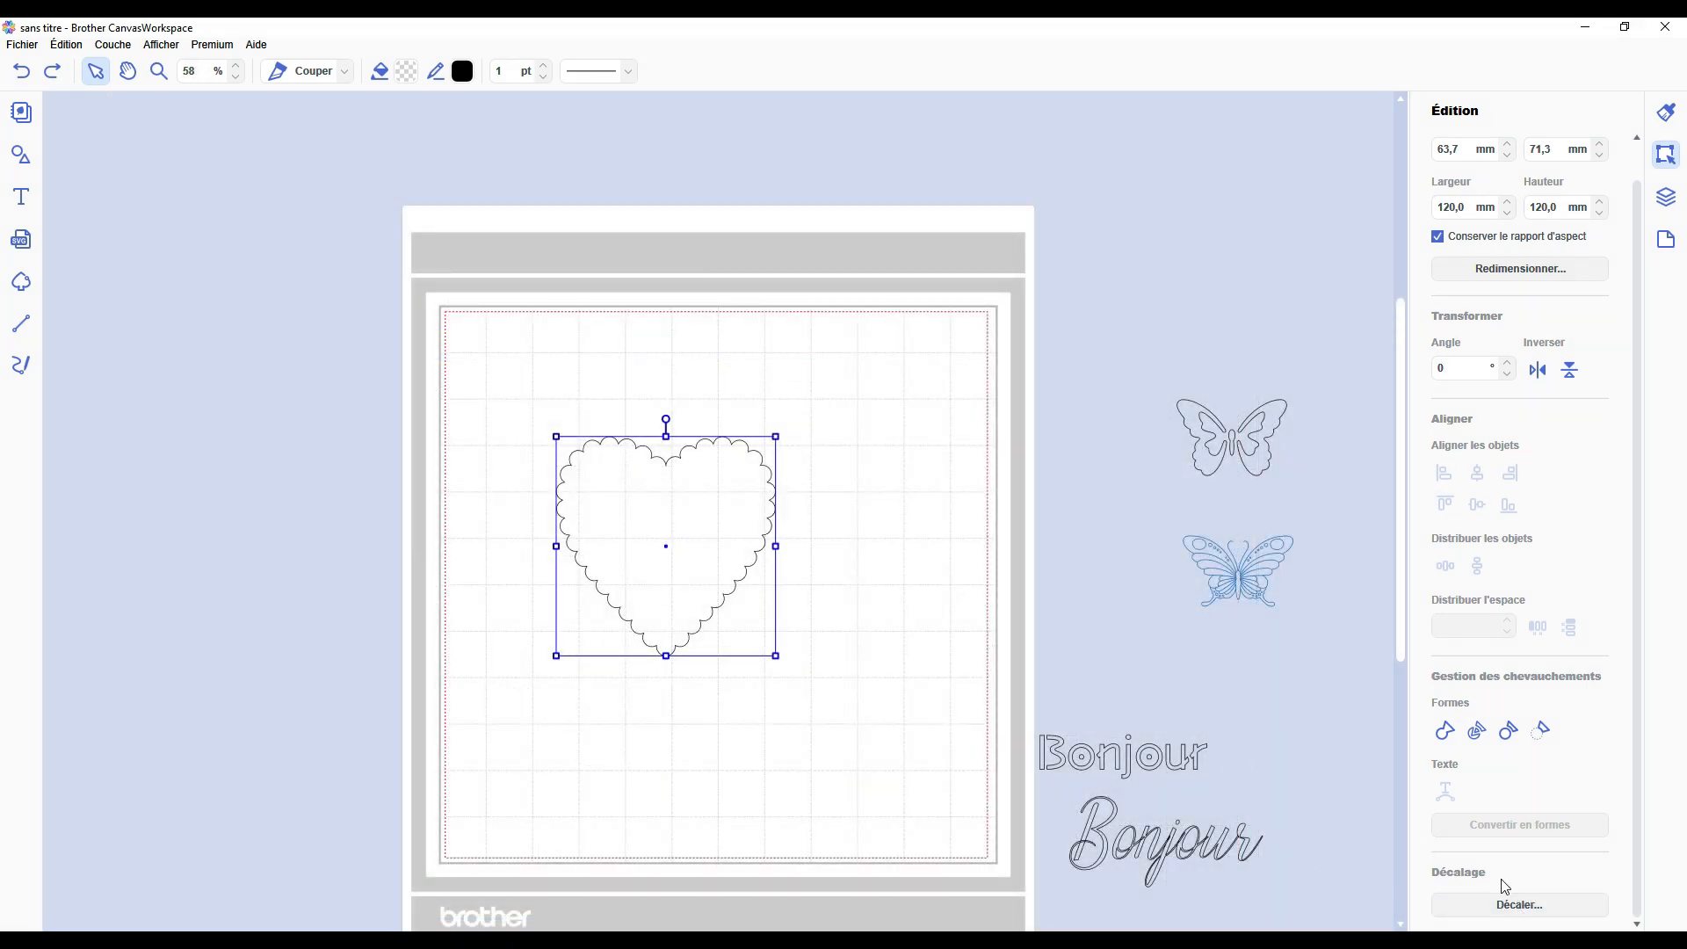
# Try the 5 mm inward offset with rounded corners on the scalloped heart again, then return to the original heart alone.
pyautogui.click(1506, 904)
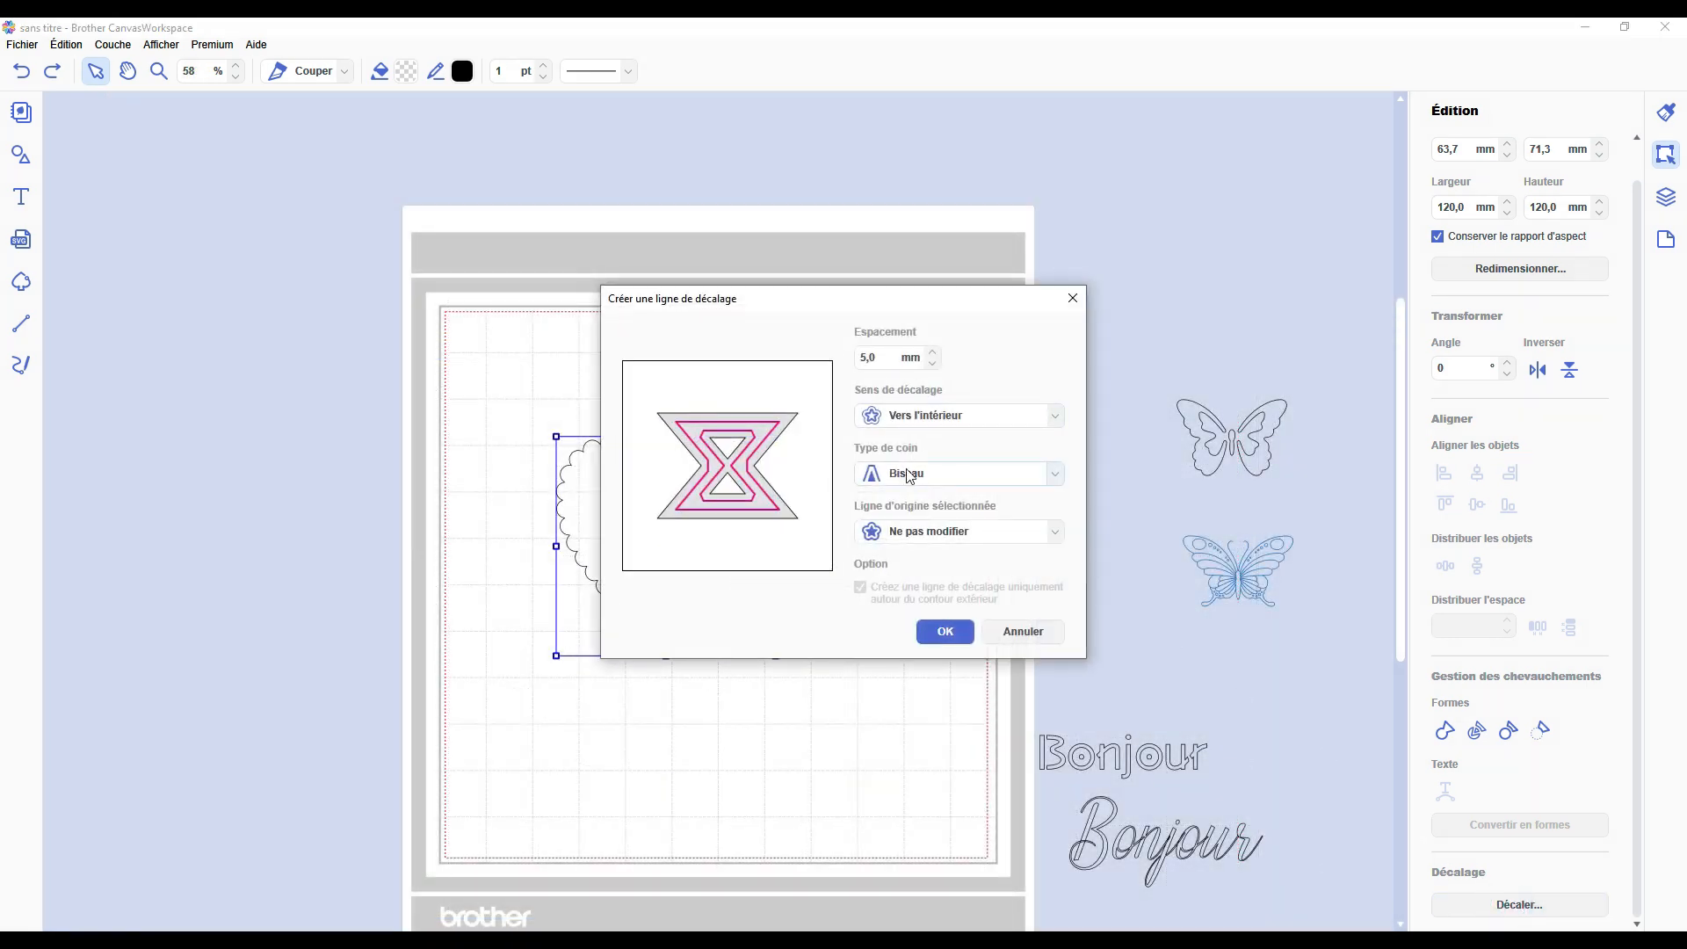
pyautogui.click(909, 477)
pyautogui.click(933, 495)
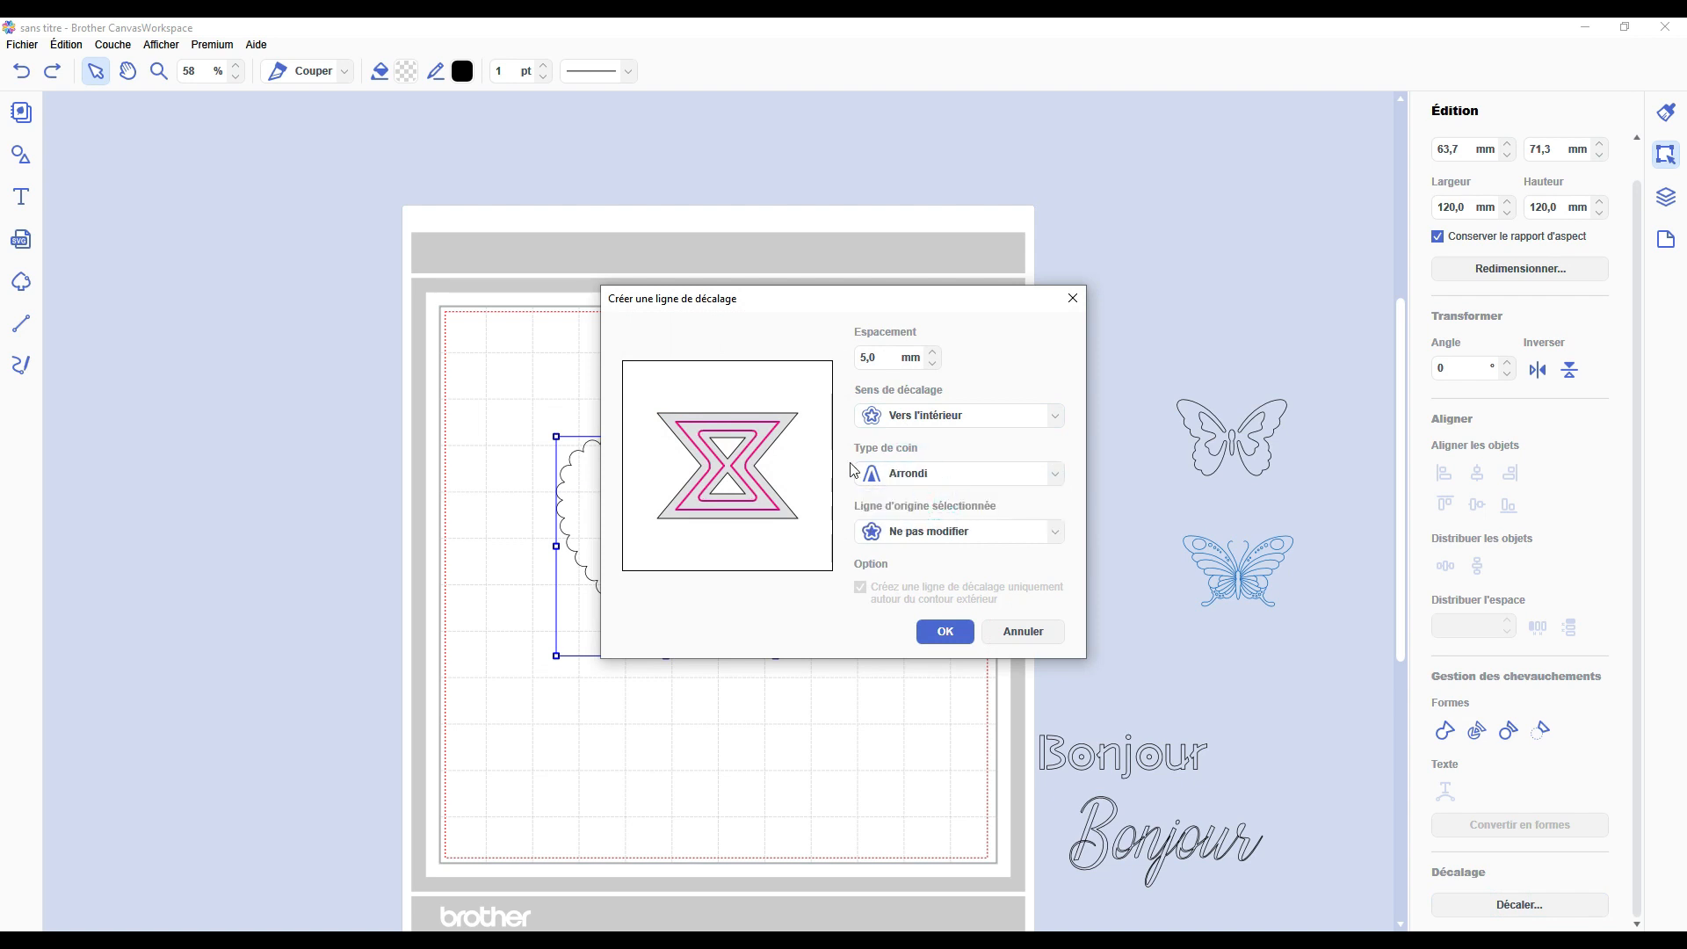
pyautogui.click(940, 631)
pyautogui.click(742, 508)
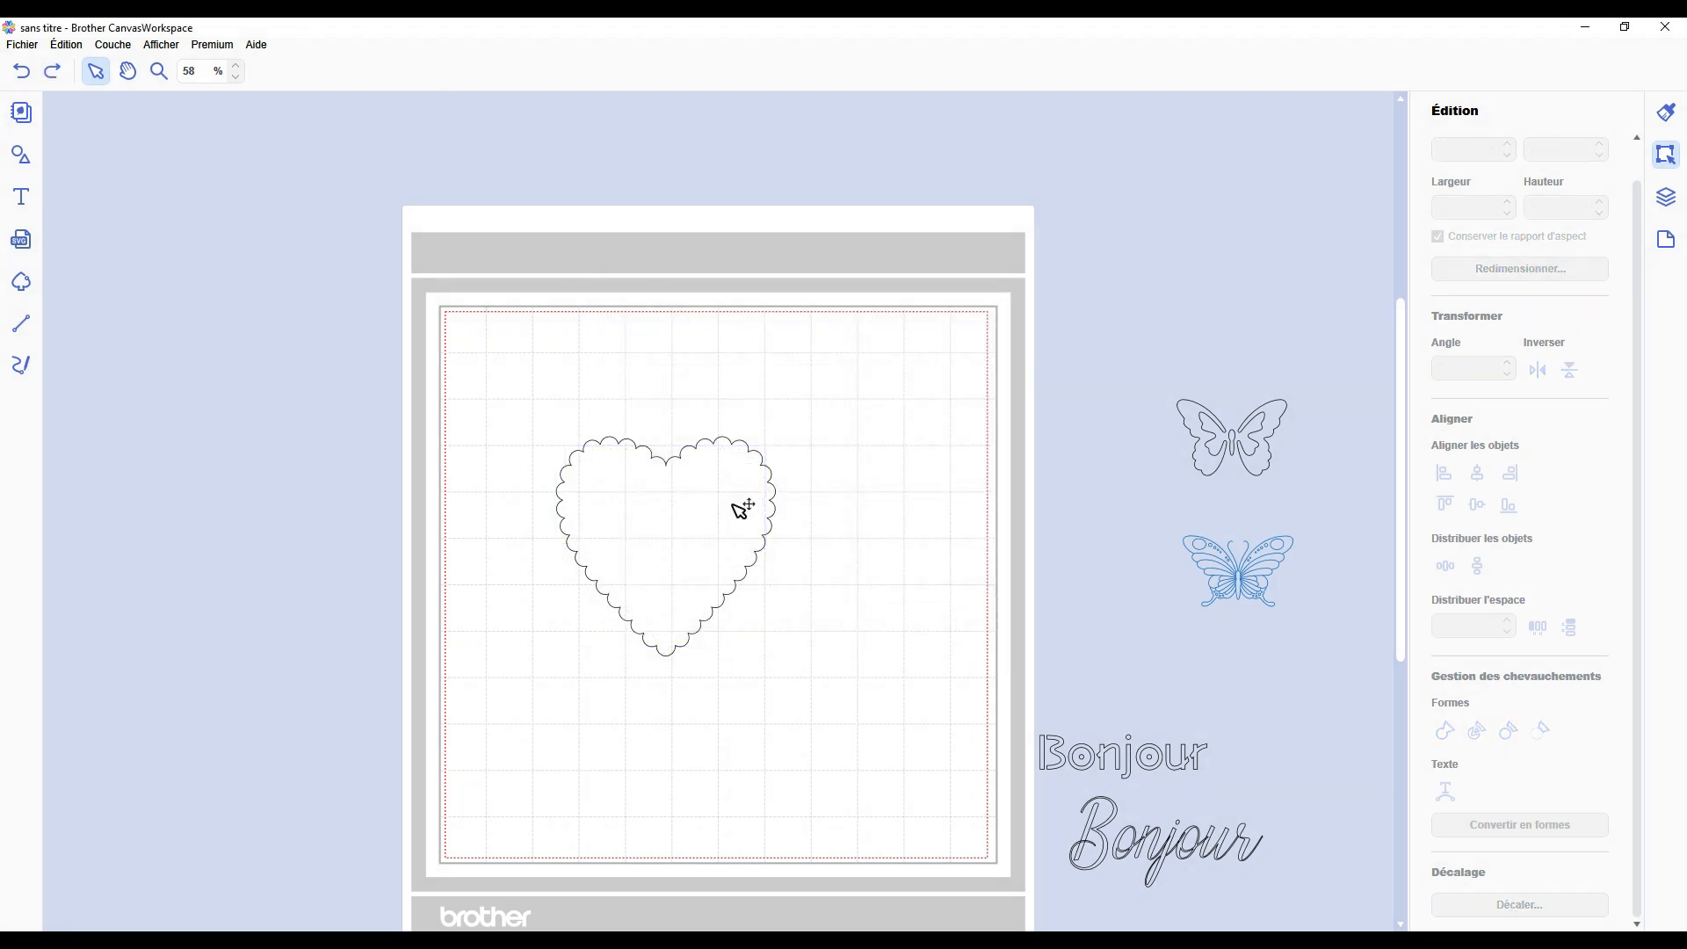
pyautogui.click(743, 508)
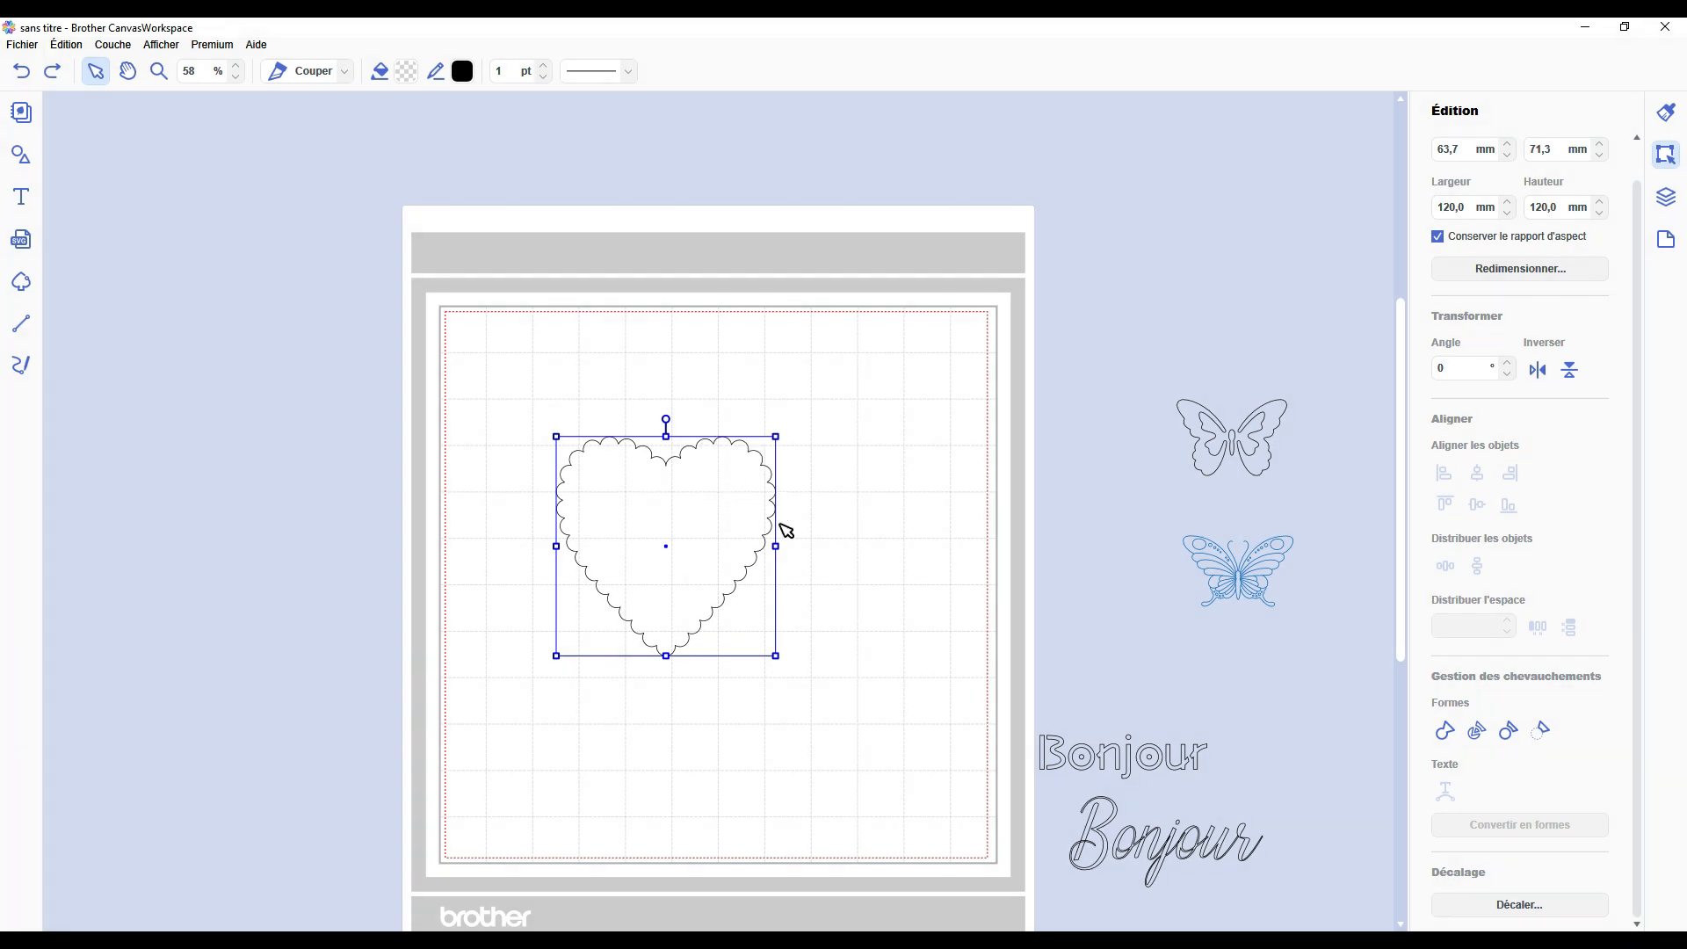
# Create an outward offset line of 5 mm with rounded corners from the 120 mm scalloped heart.
pyautogui.click(1520, 905)
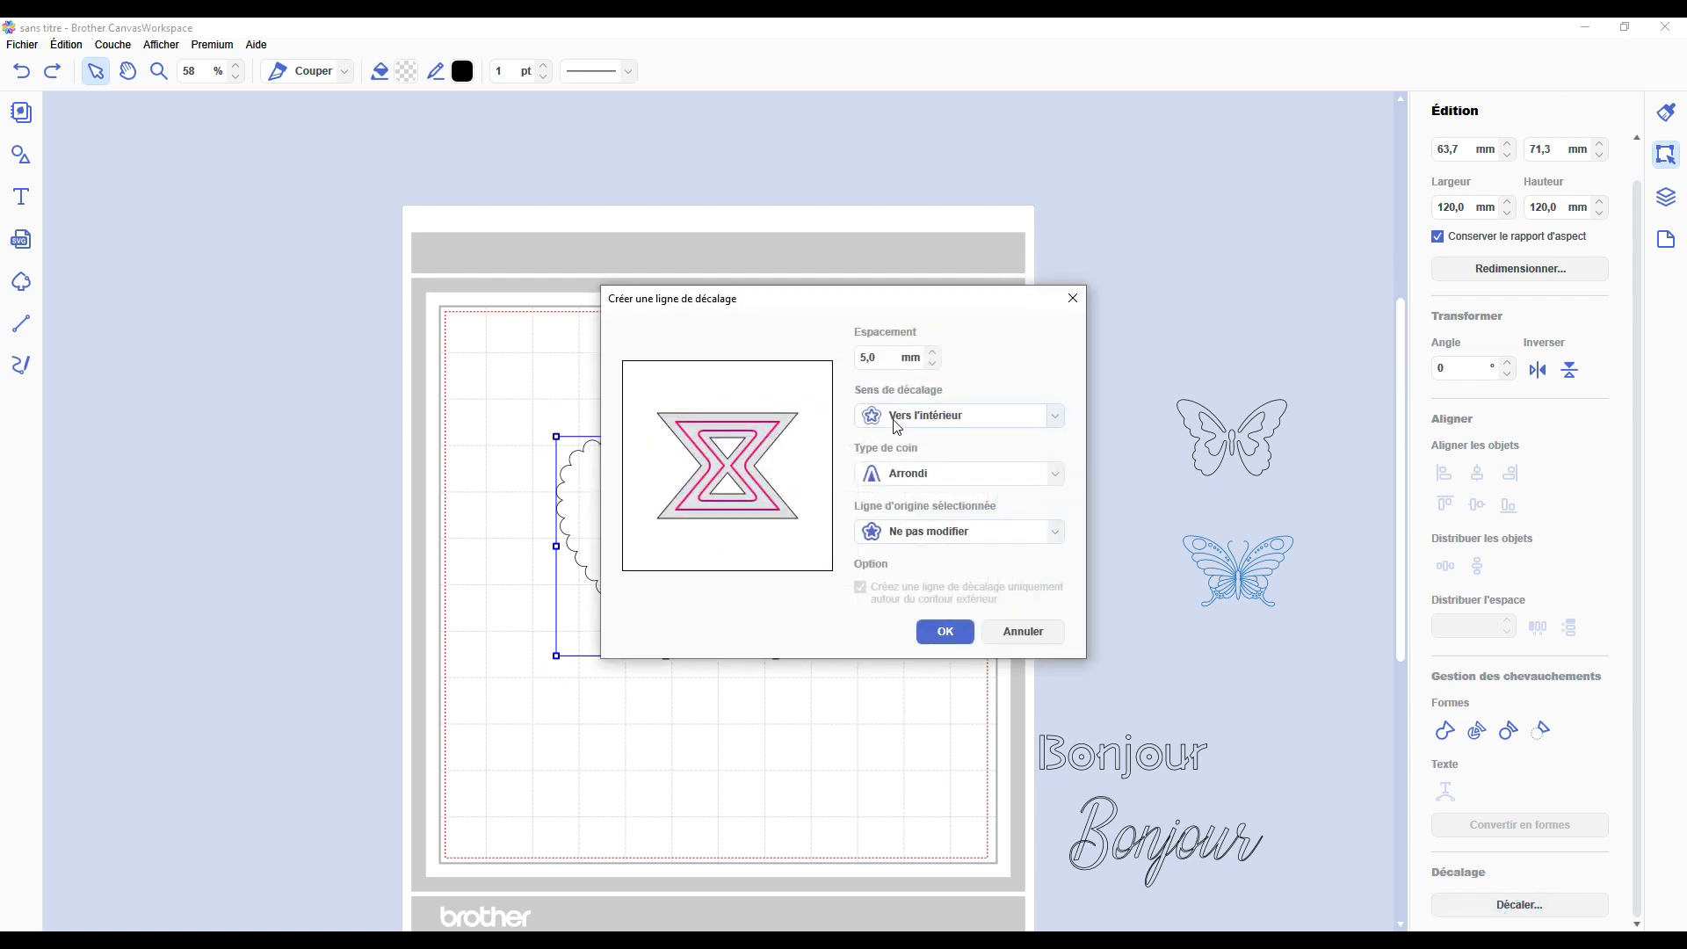
pyautogui.click(893, 418)
pyautogui.click(922, 440)
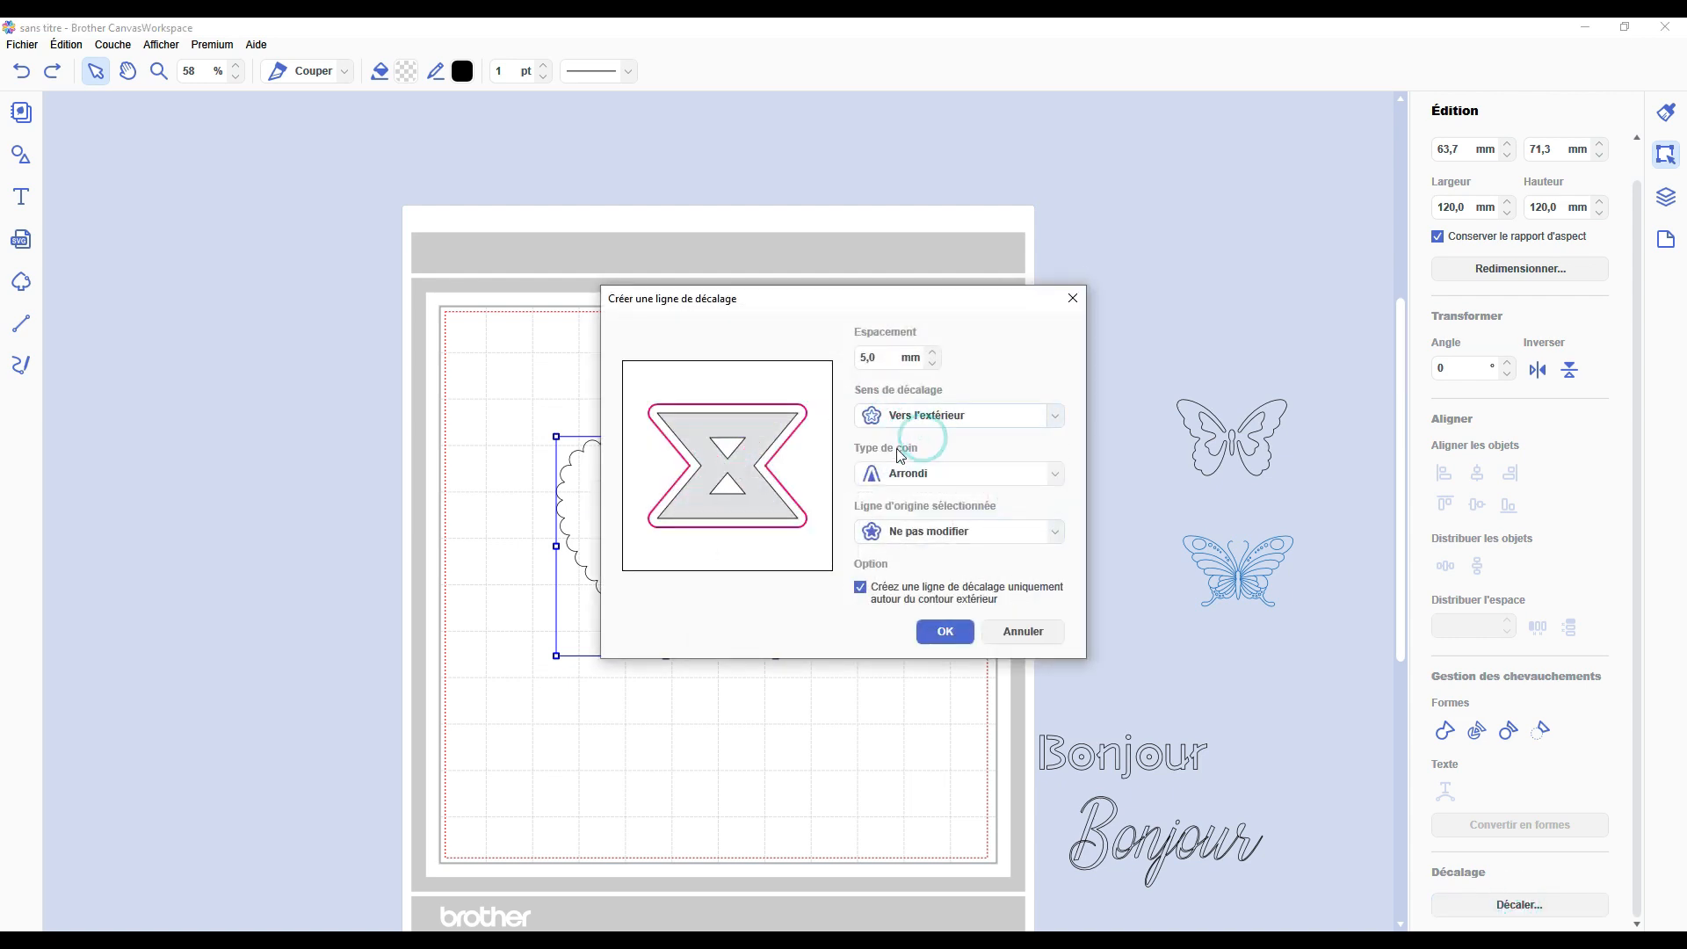
pyautogui.click(935, 633)
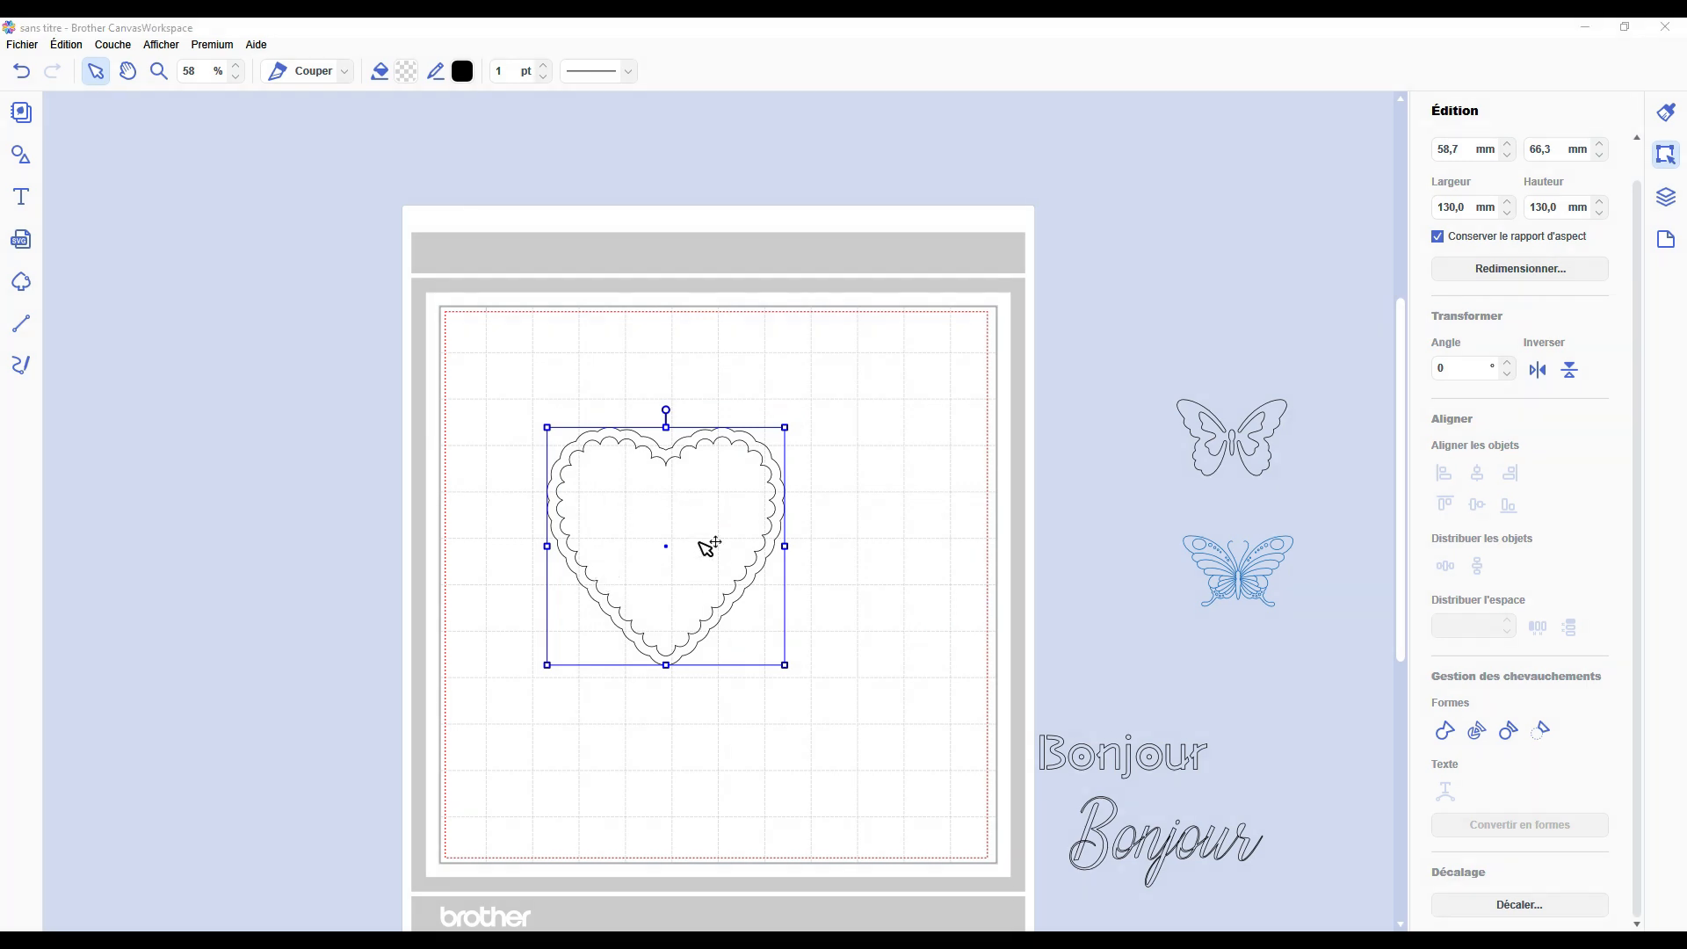
# Bring the simple outline butterfly onto the cleared mat at about 147 mm wide.
pyautogui.click(1251, 472)
pyautogui.moveTo(1251, 474); pyautogui.dragTo(746, 578)
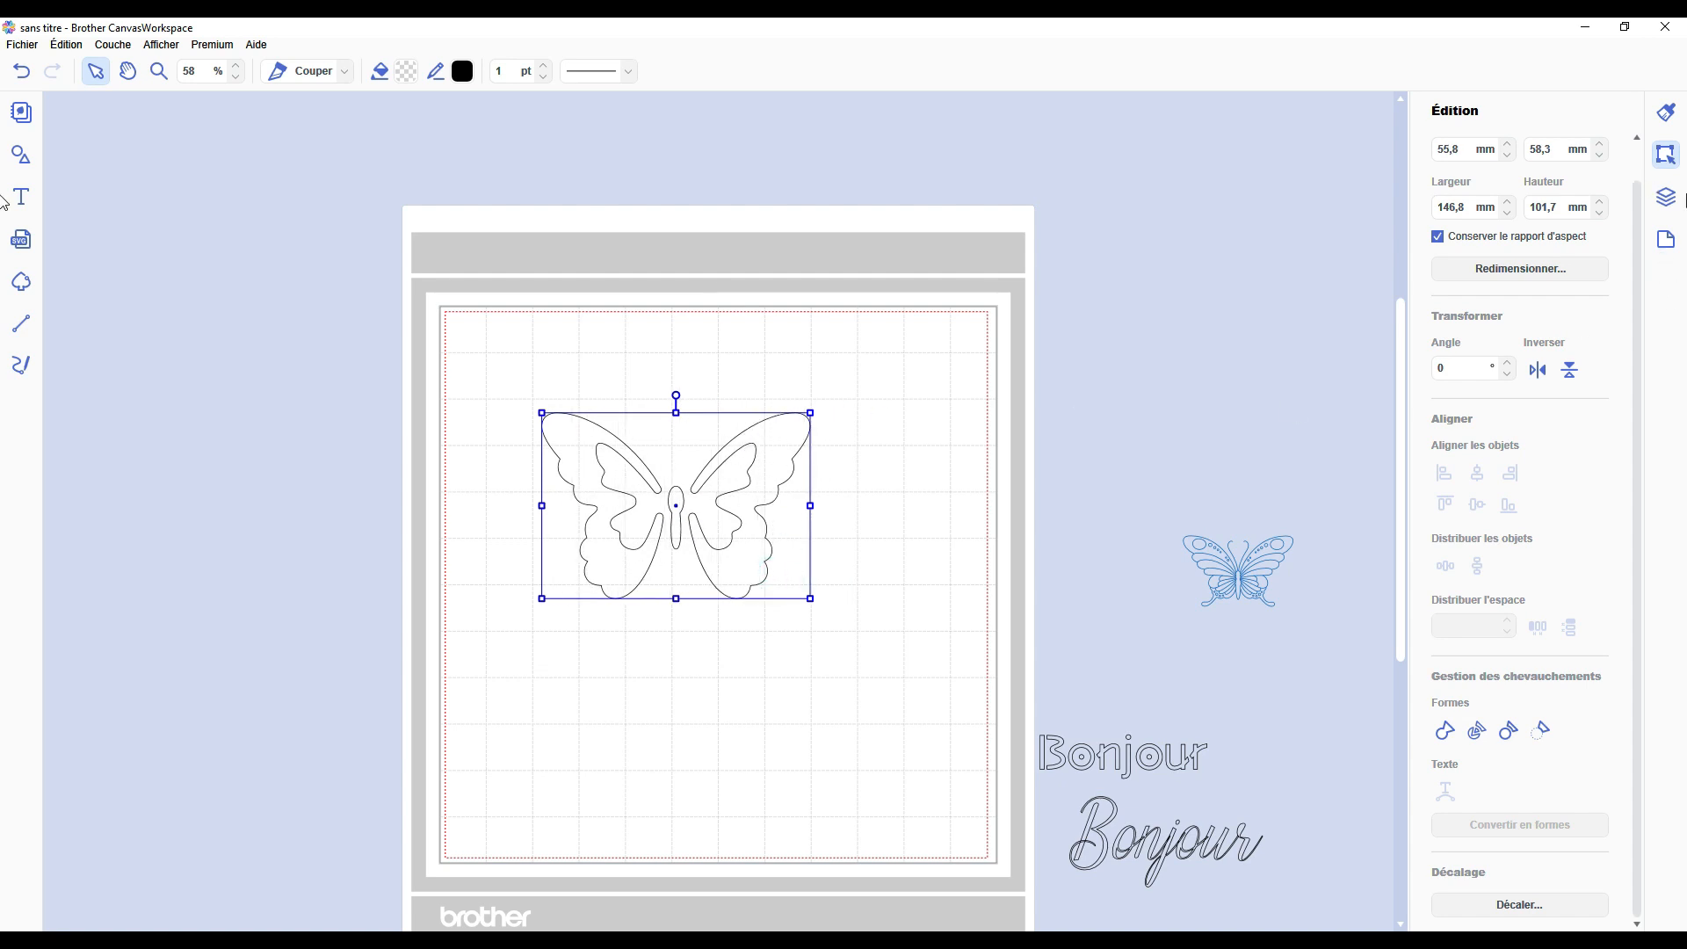
# Examine which part of the butterfly each shape layer in its group represents.
pyautogui.click(1665, 197)
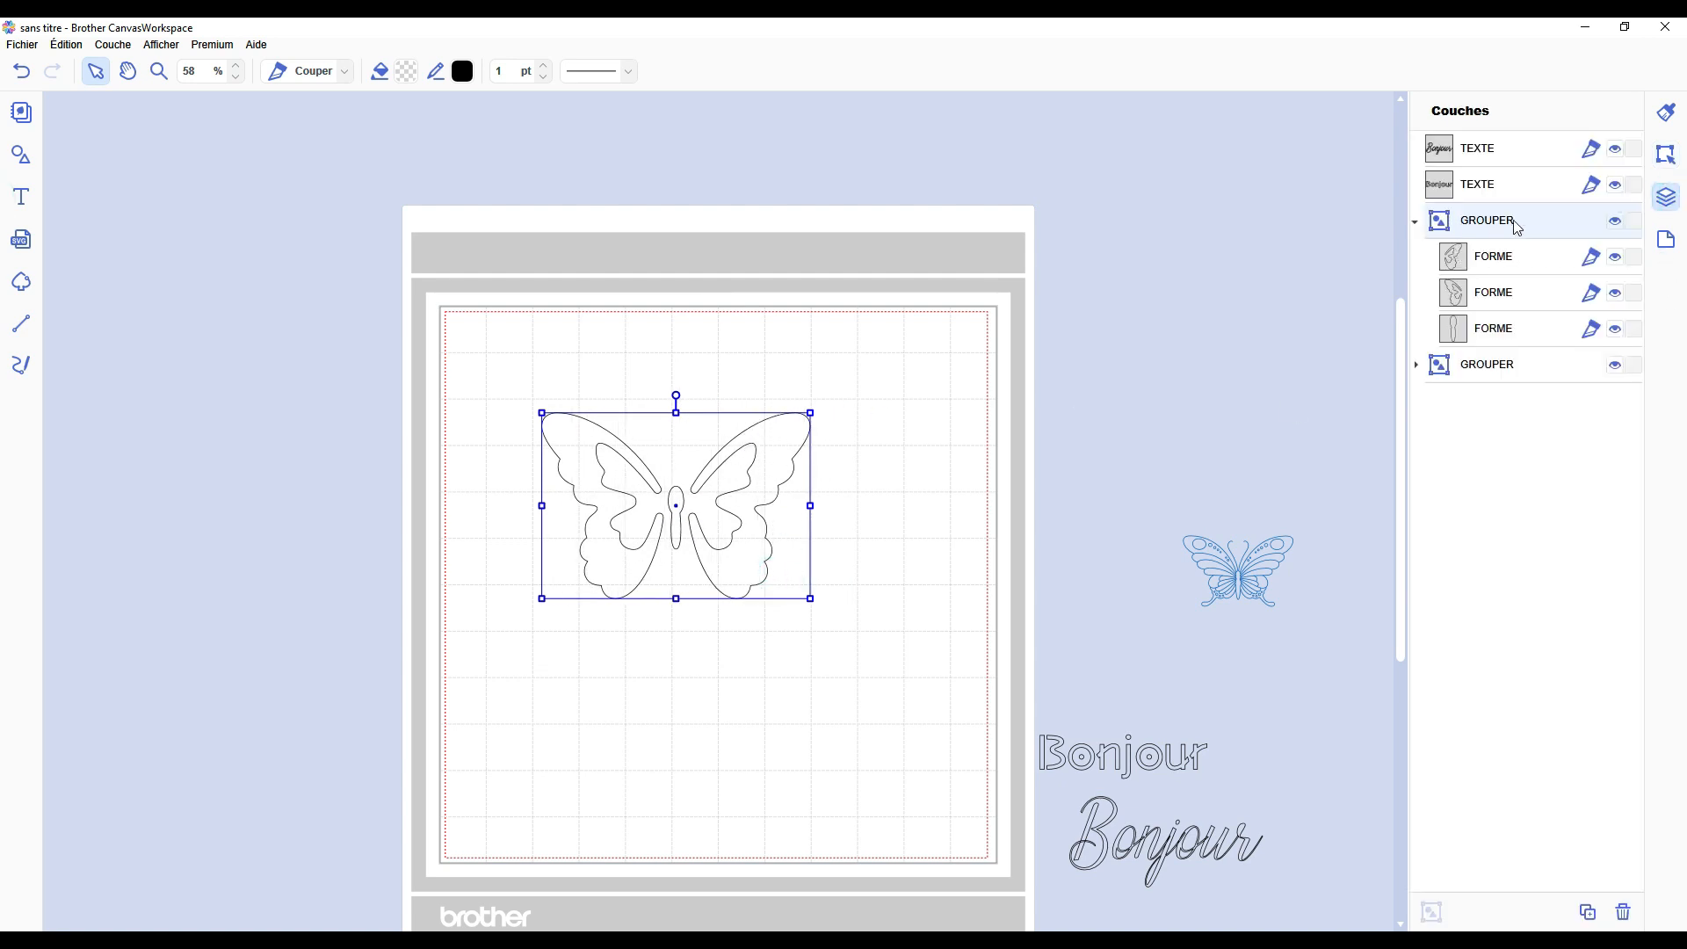
pyautogui.click(1510, 257)
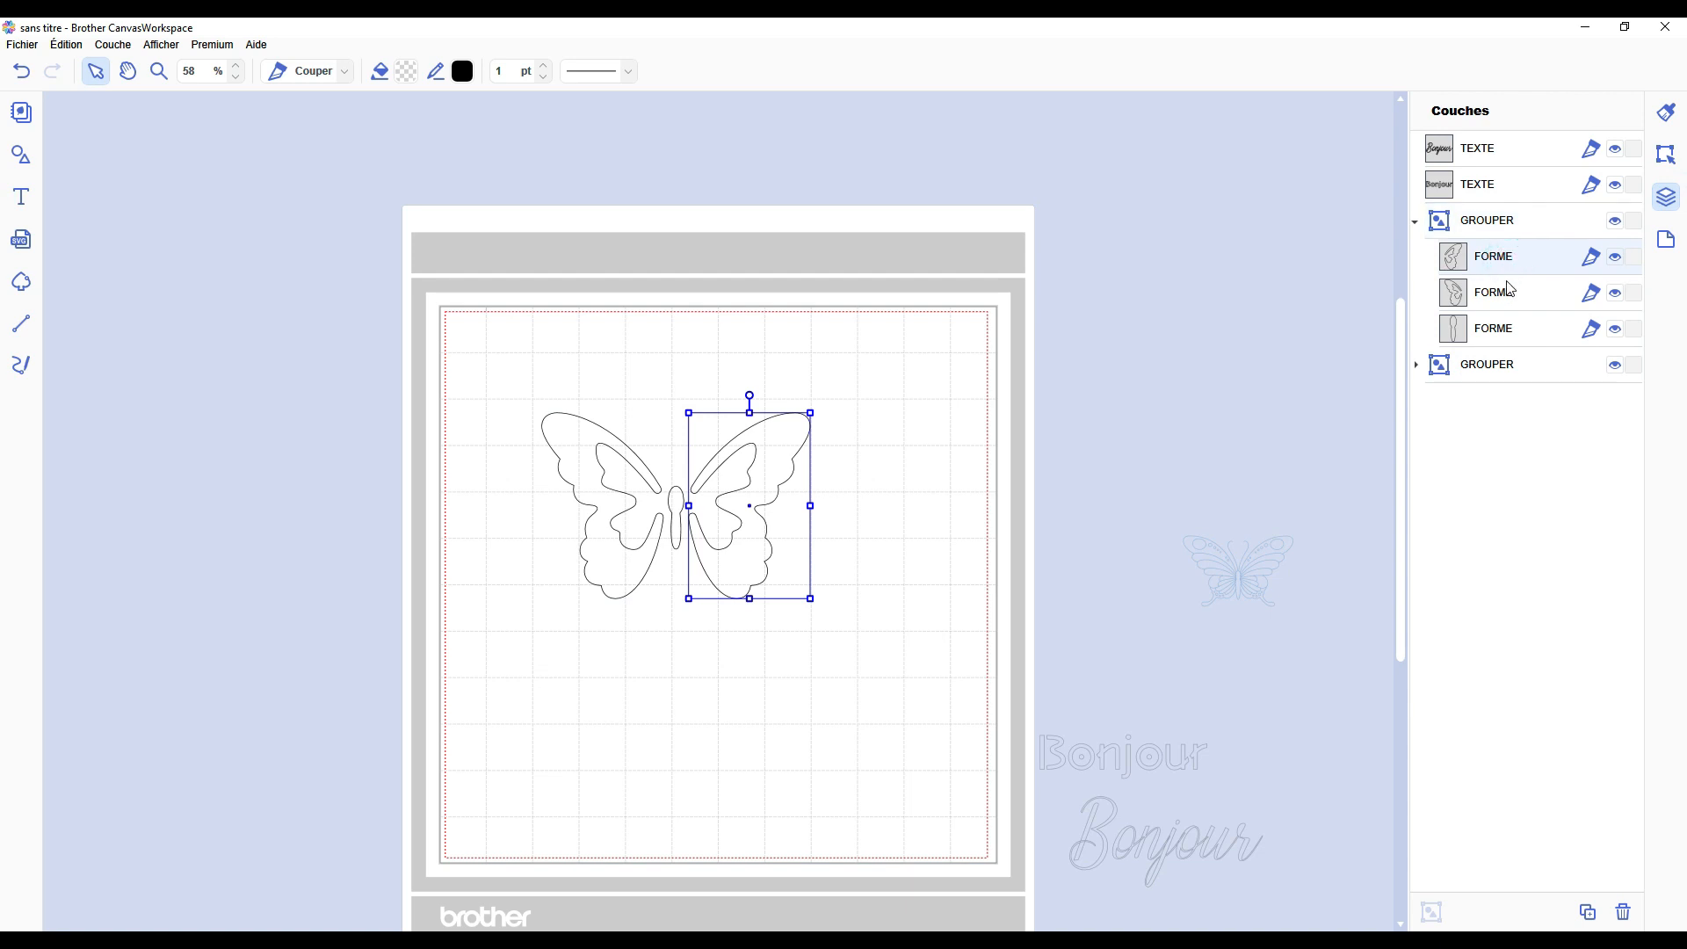
pyautogui.click(1510, 290)
pyautogui.click(1502, 334)
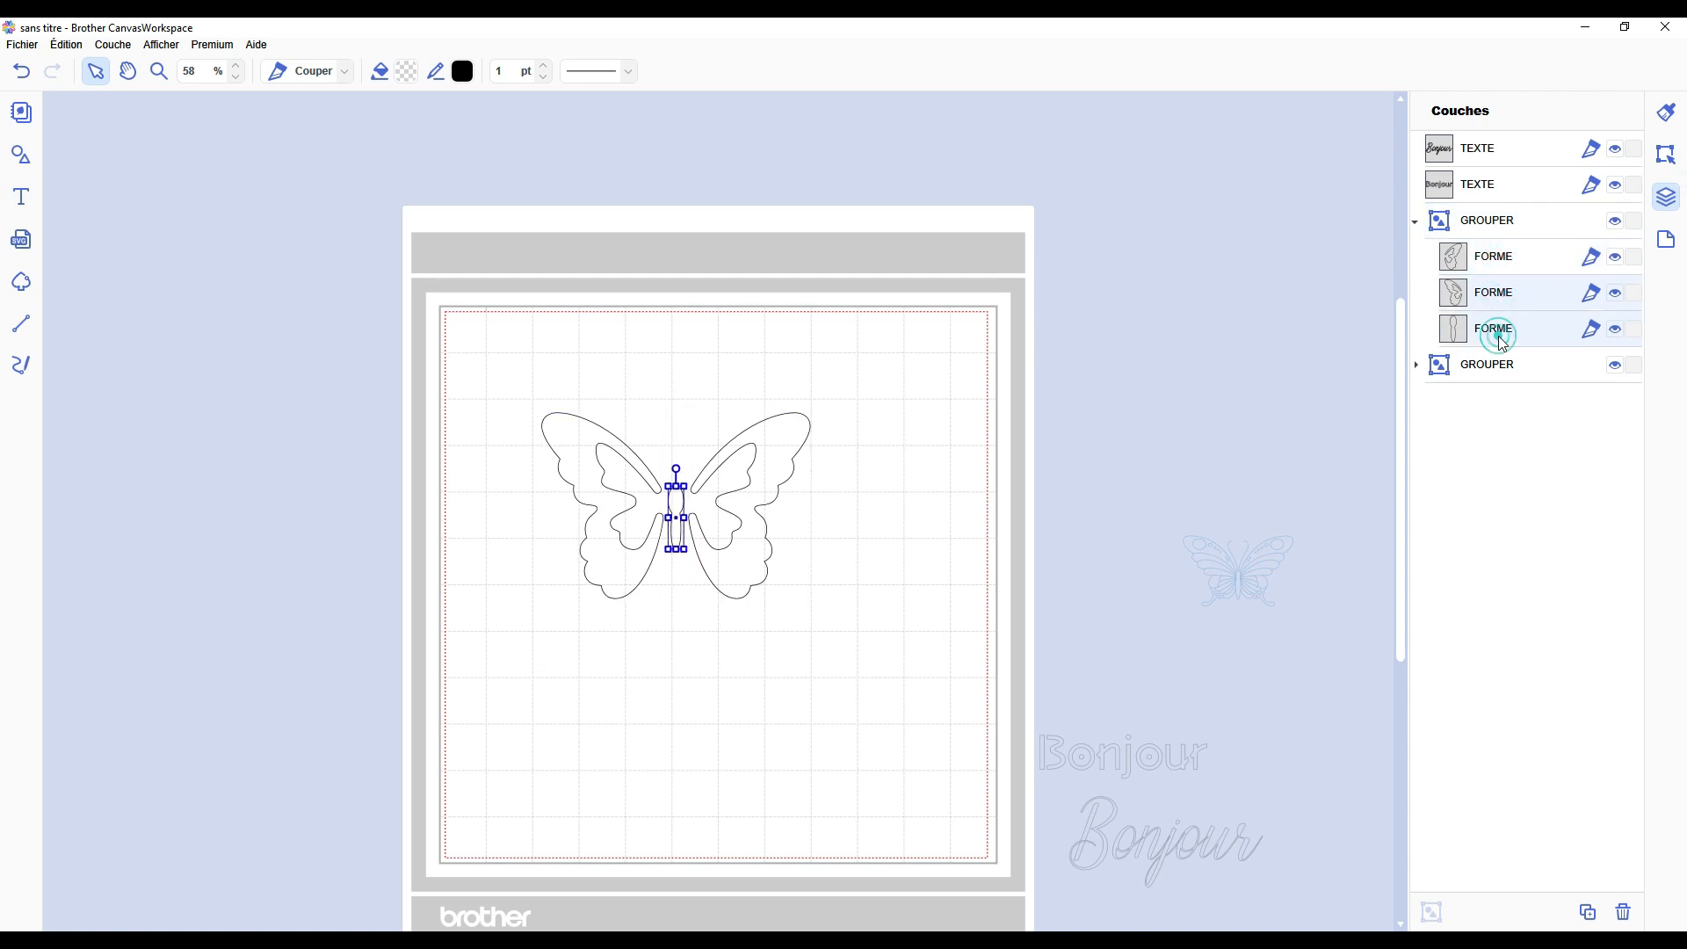
pyautogui.click(890, 448)
# Create a 5 mm outward offset line with rounded corners around the butterfly's outer contour only, leaving the original line unmodified.
pyautogui.click(1666, 154)
pyautogui.scroll(-1, 1481, 874)
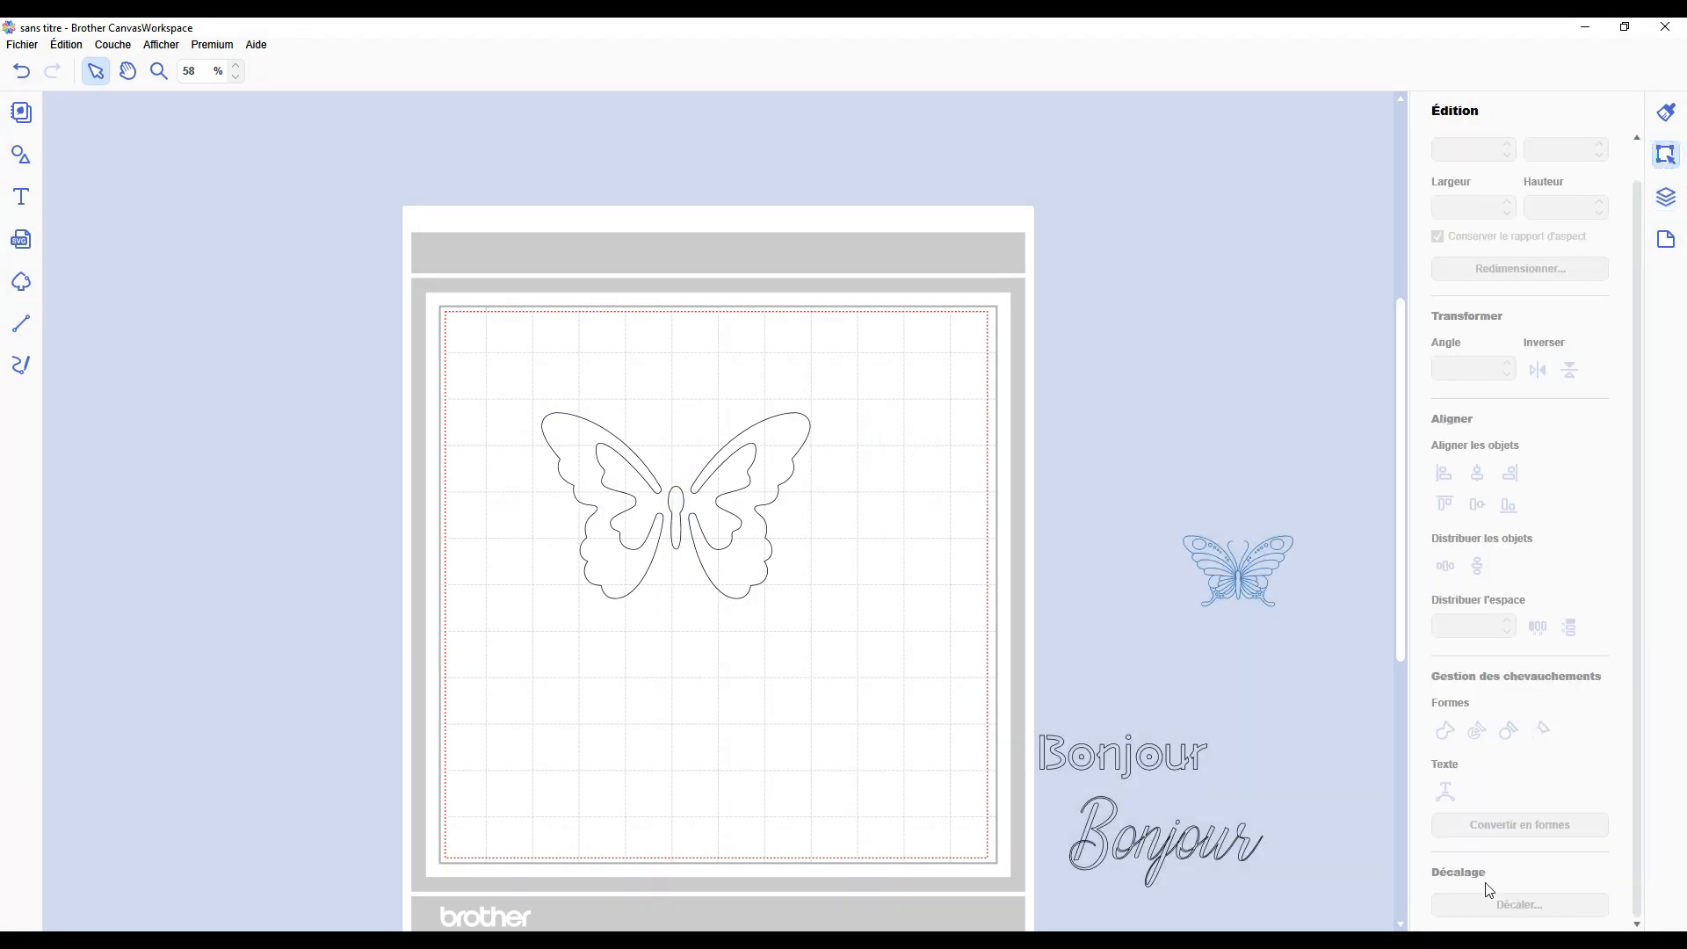
pyautogui.click(788, 465)
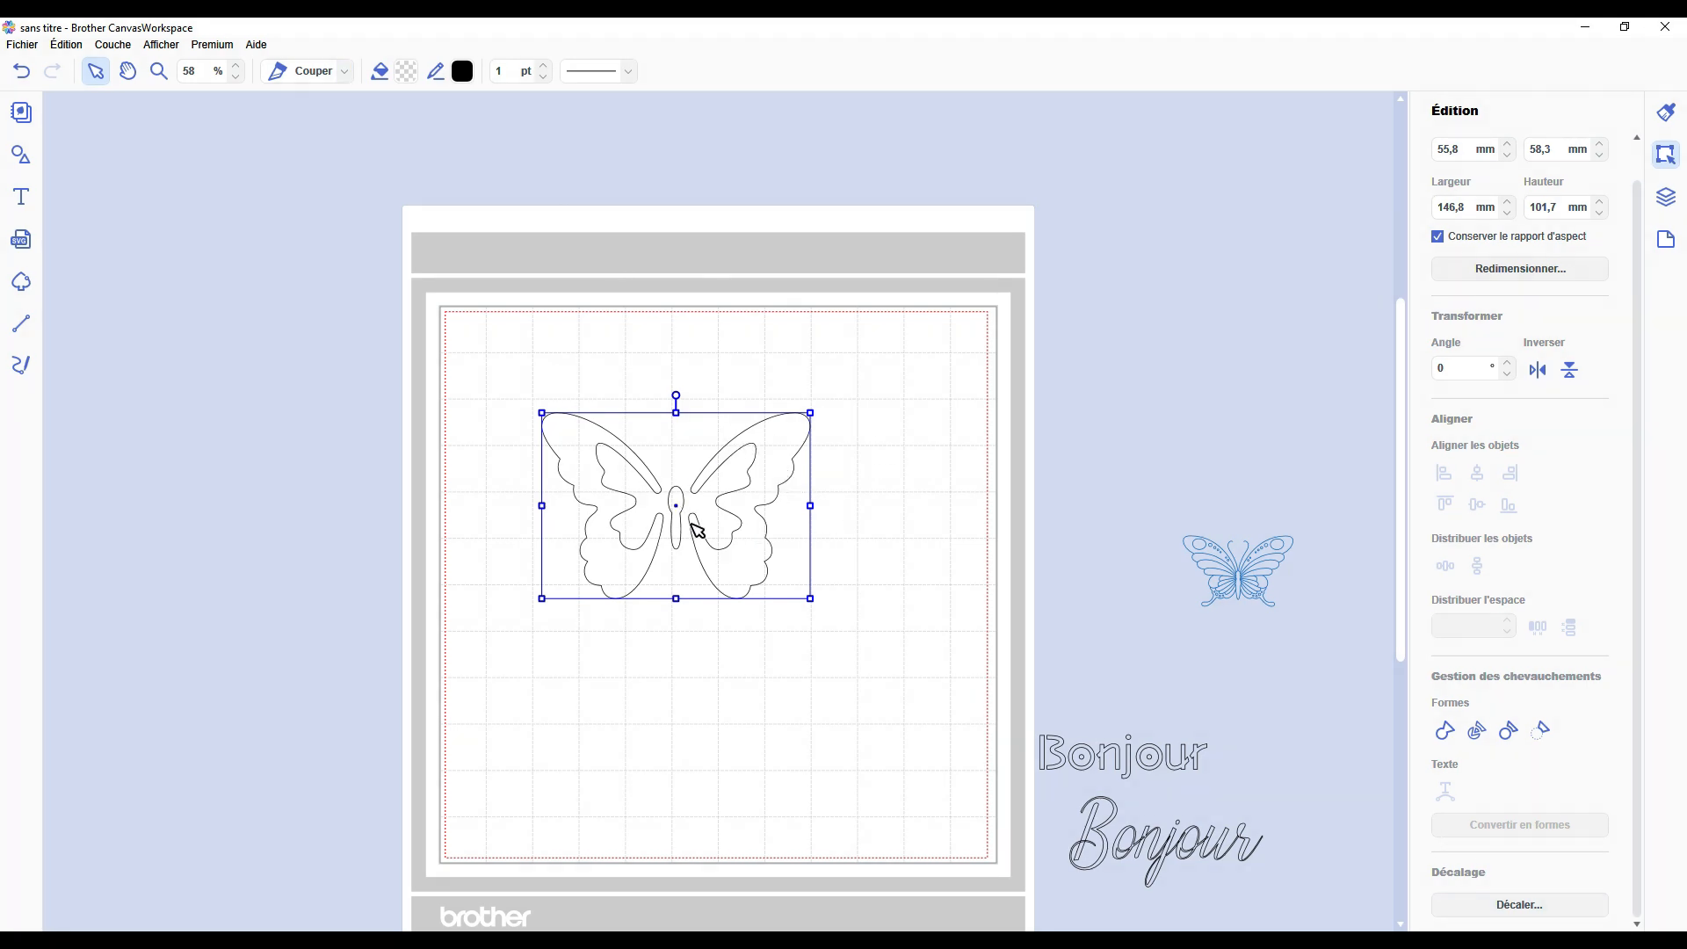
pyautogui.click(1528, 905)
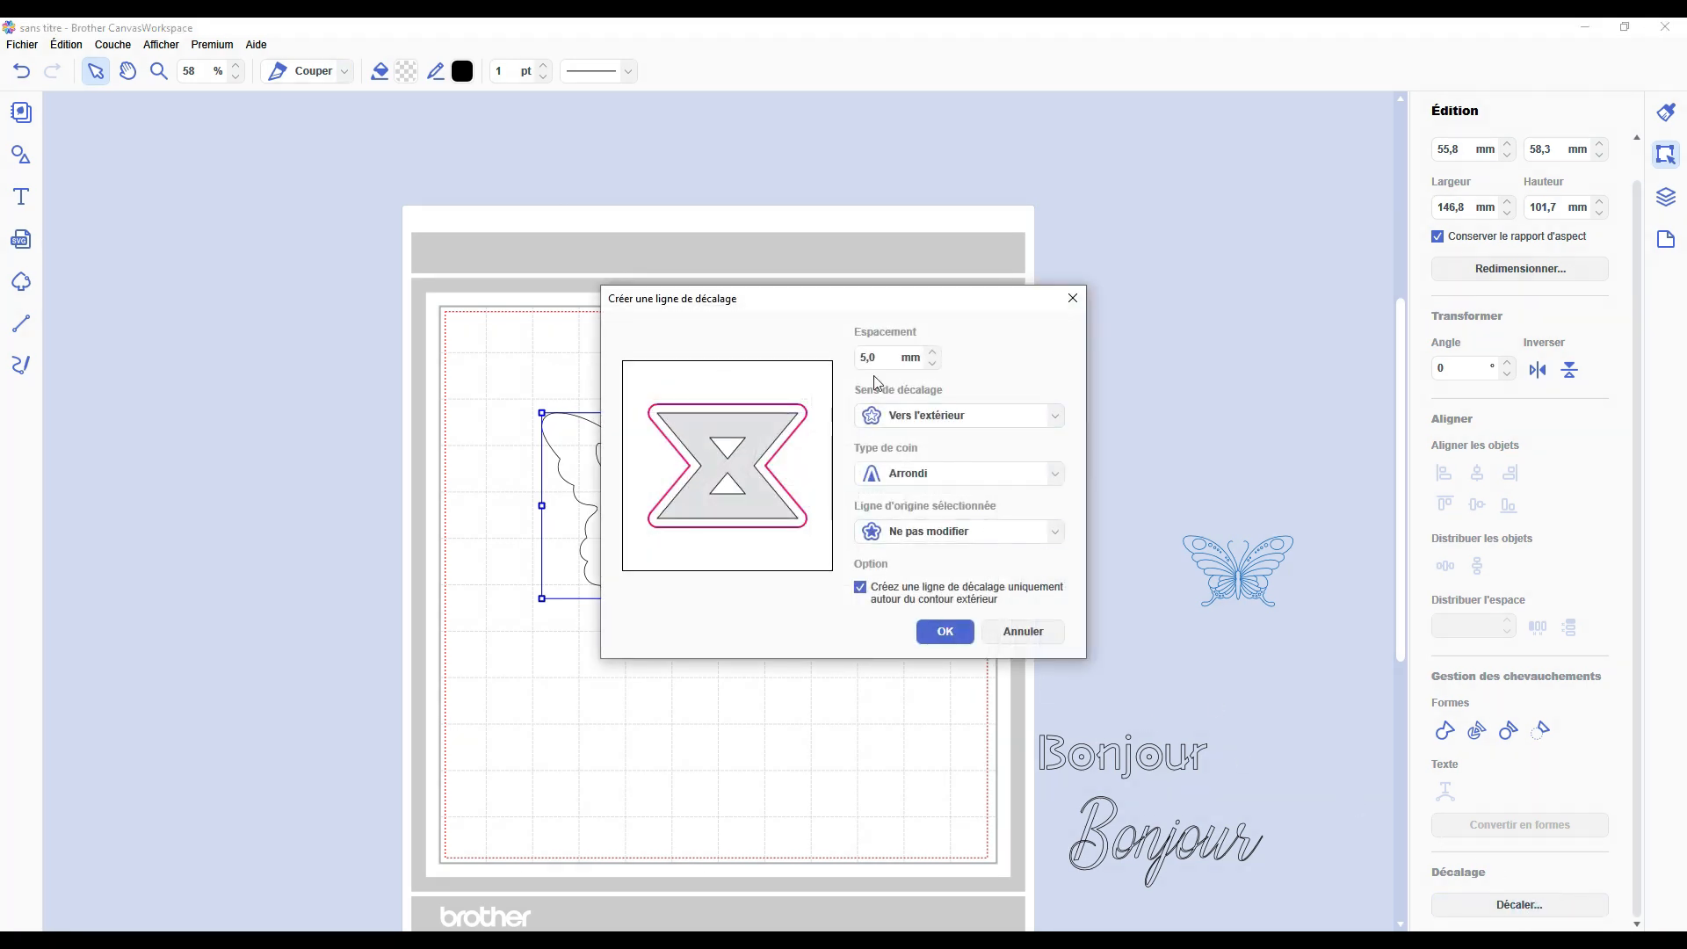
pyautogui.moveTo(868, 303); pyautogui.dragTo(1070, 293)
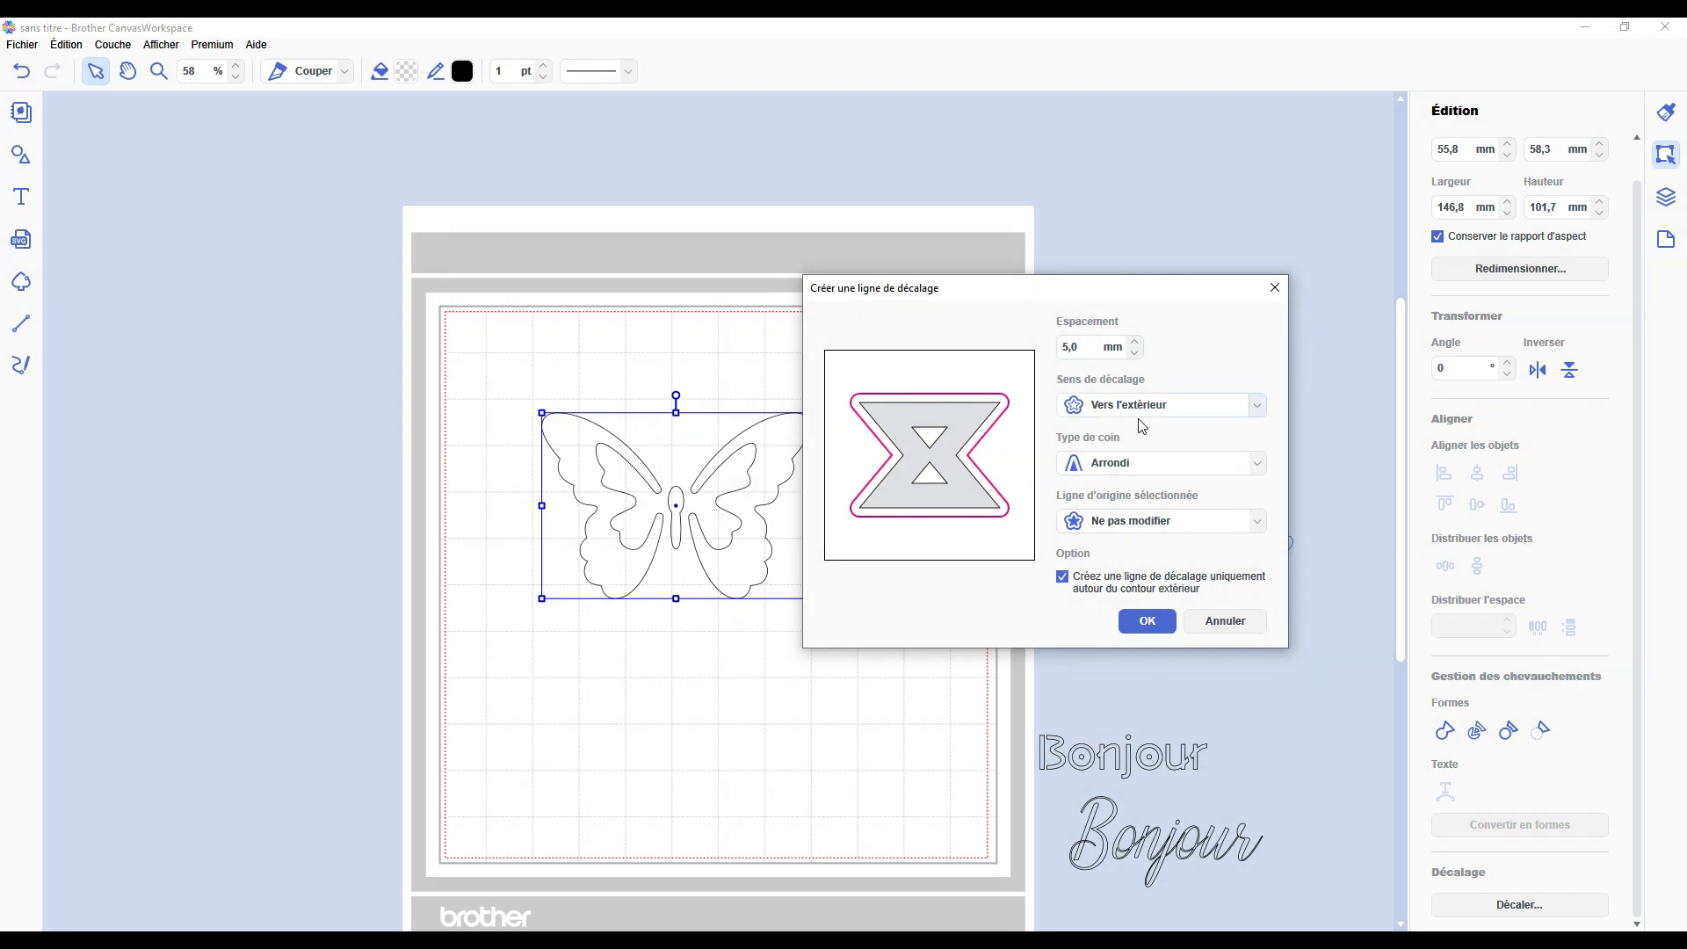
pyautogui.click(1147, 622)
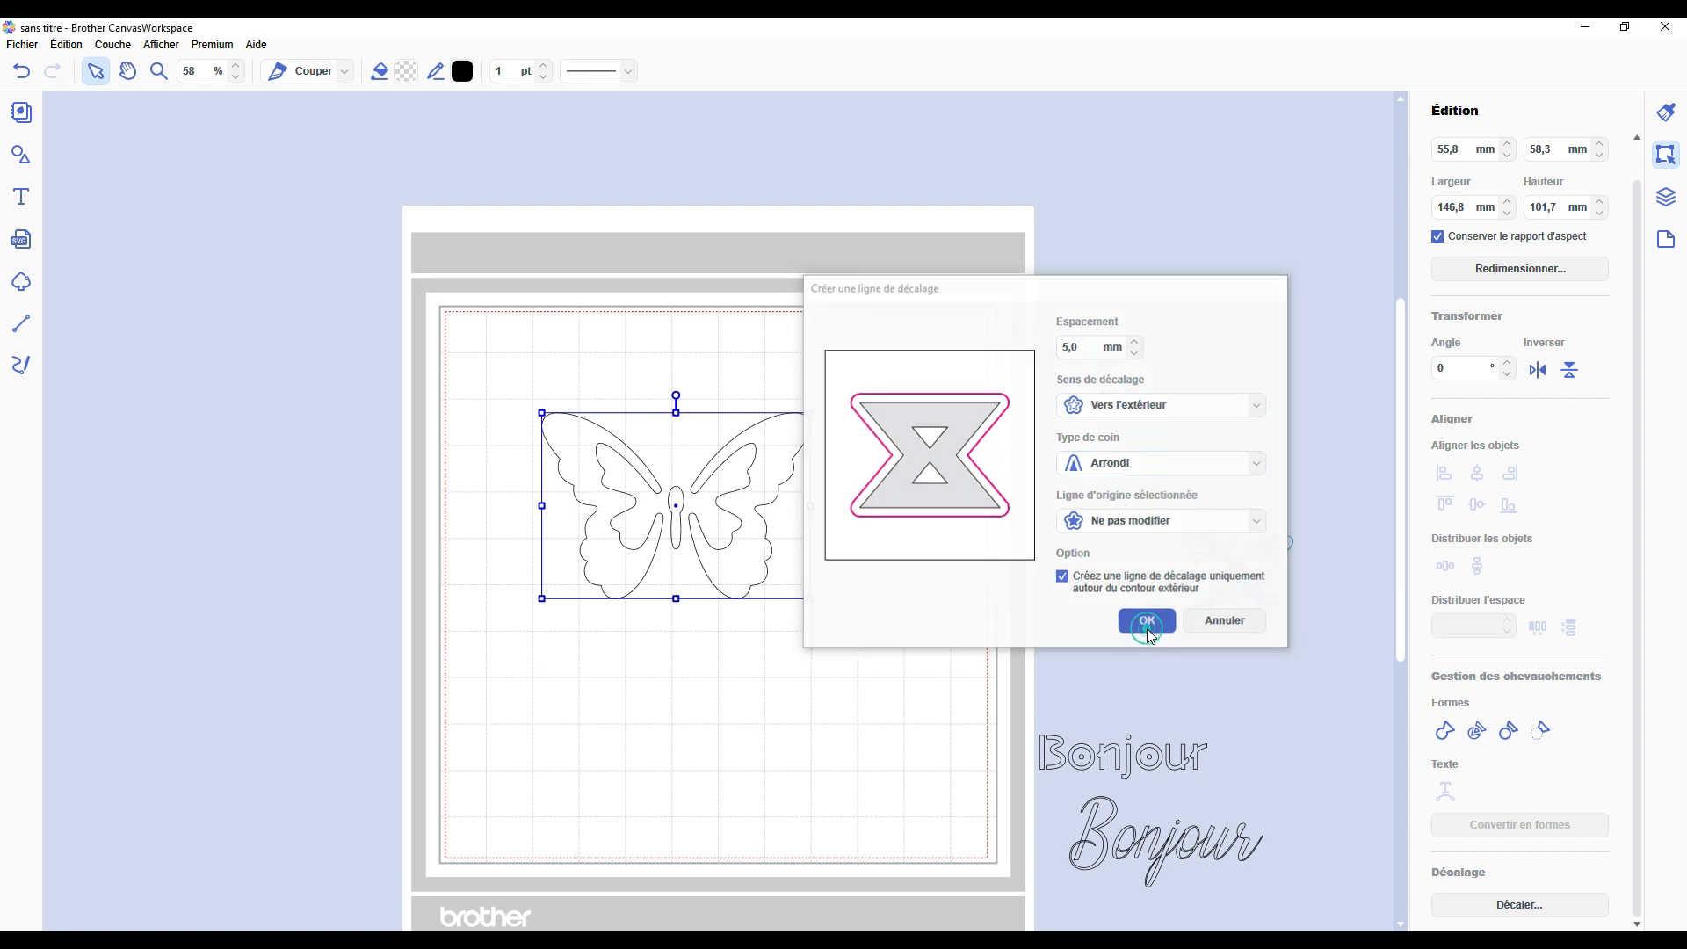
# Move the offset line around one wing aside from the butterfly and back to its place.
pyautogui.click(913, 658)
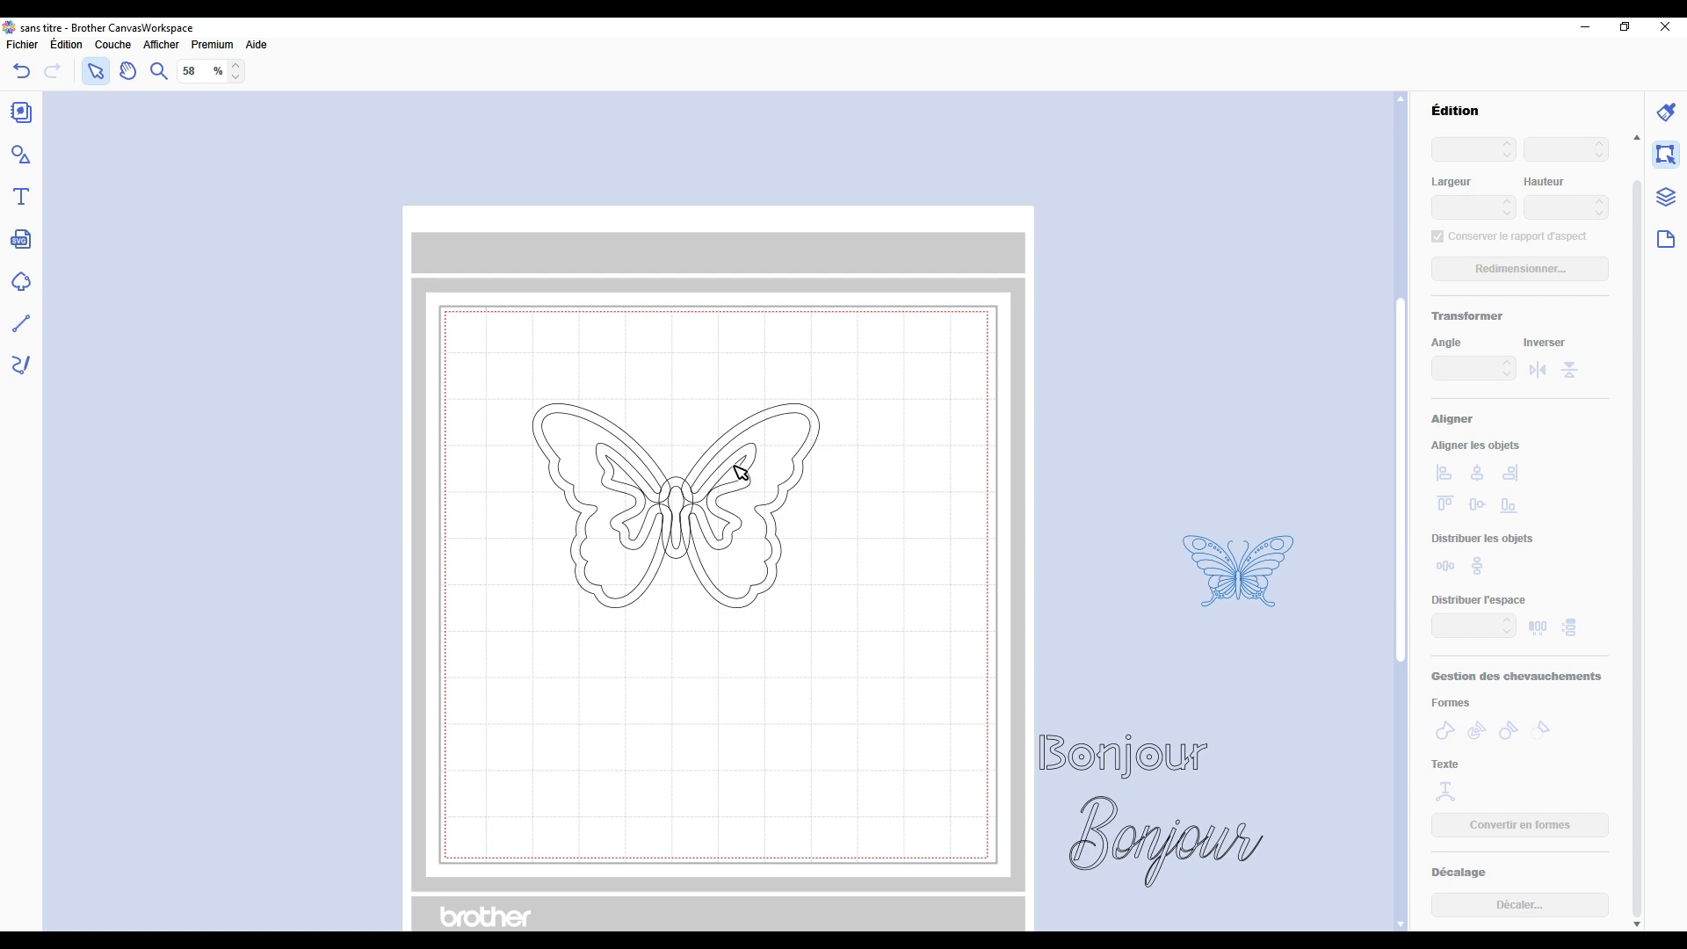
pyautogui.moveTo(756, 423); pyautogui.dragTo(941, 458)
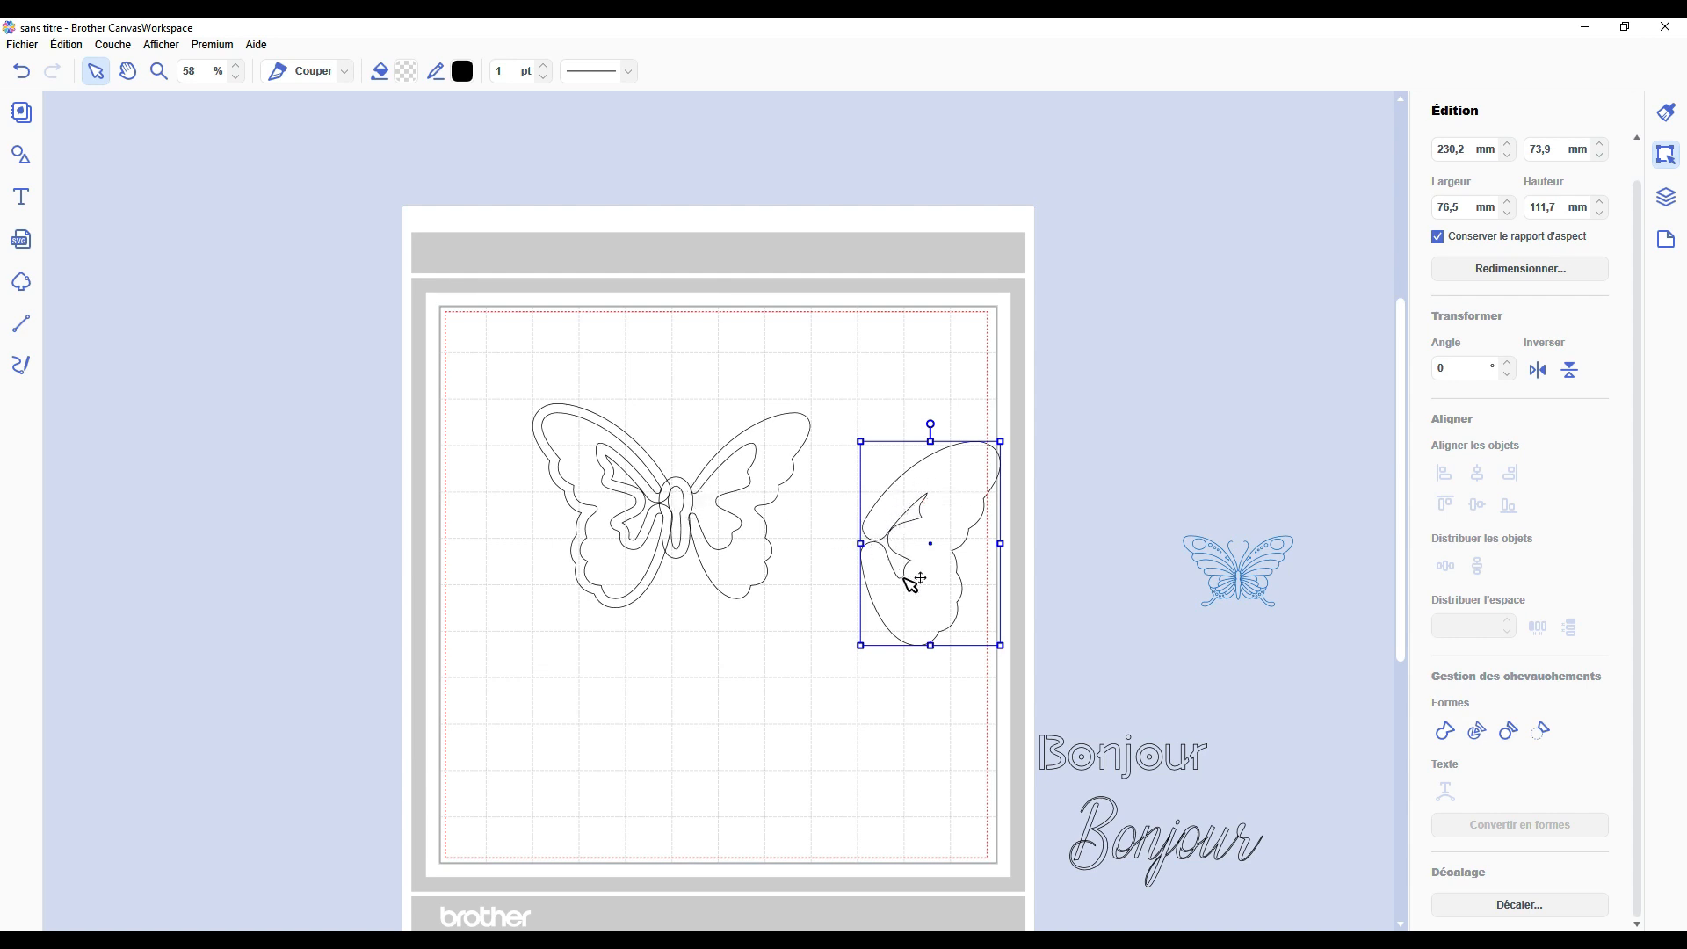
pyautogui.moveTo(905, 584); pyautogui.dragTo(764, 509)
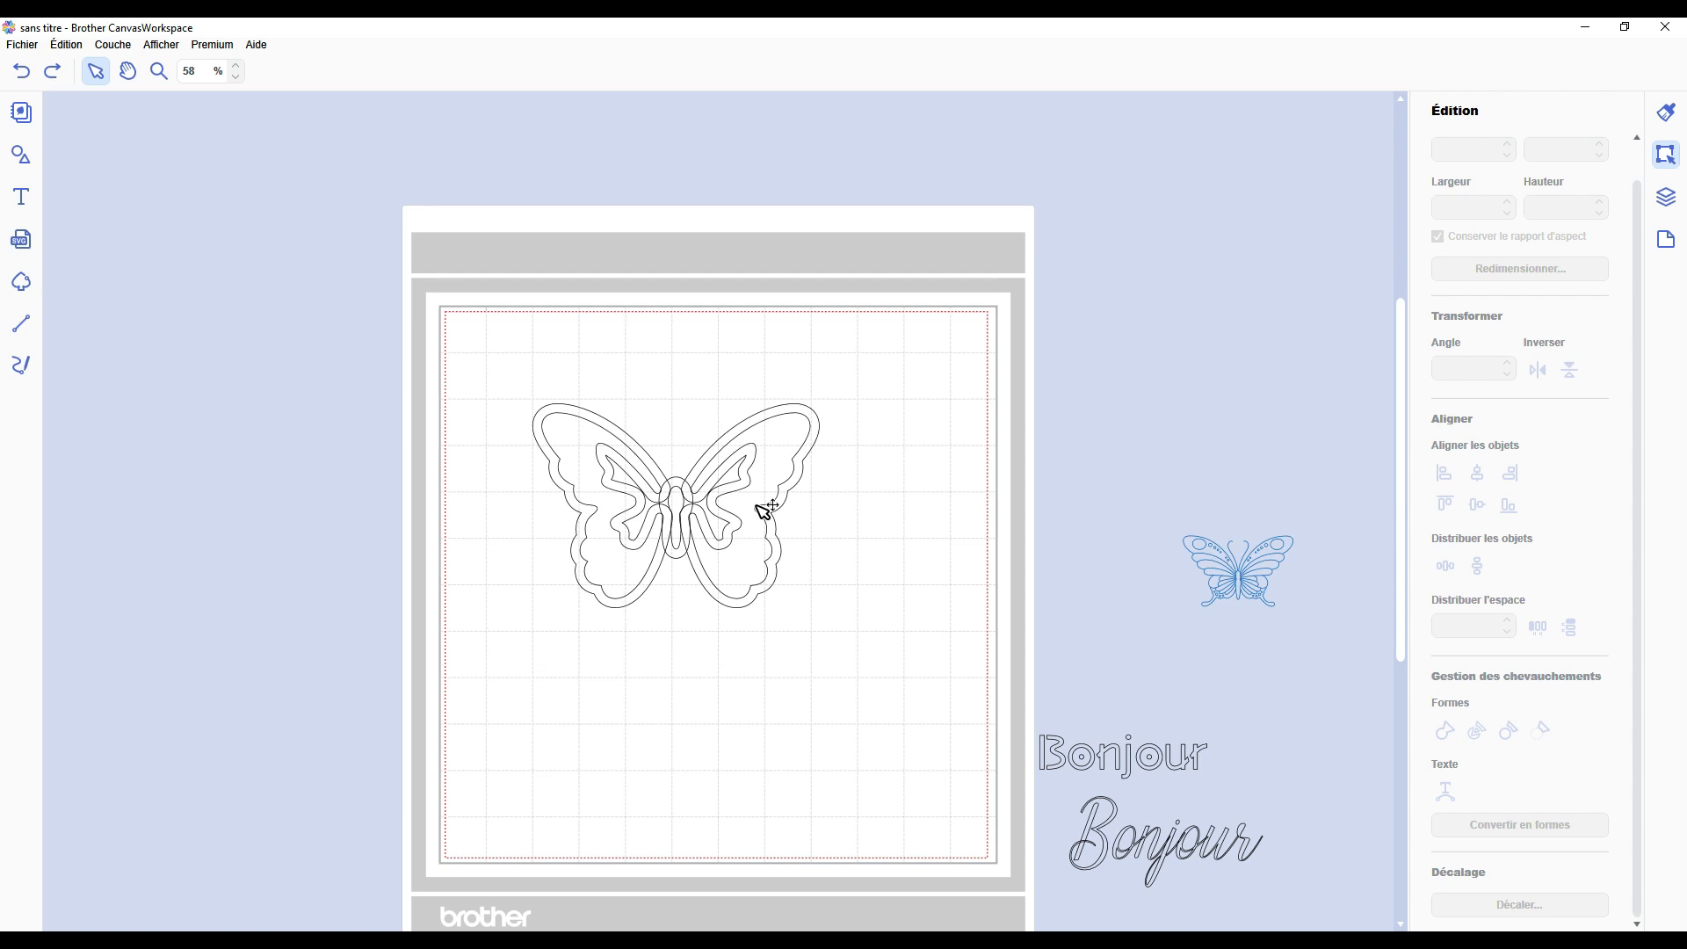
# Weld the three butterfly offset outlines into one shape and move it below the original butterfly.
pyautogui.click(712, 461)
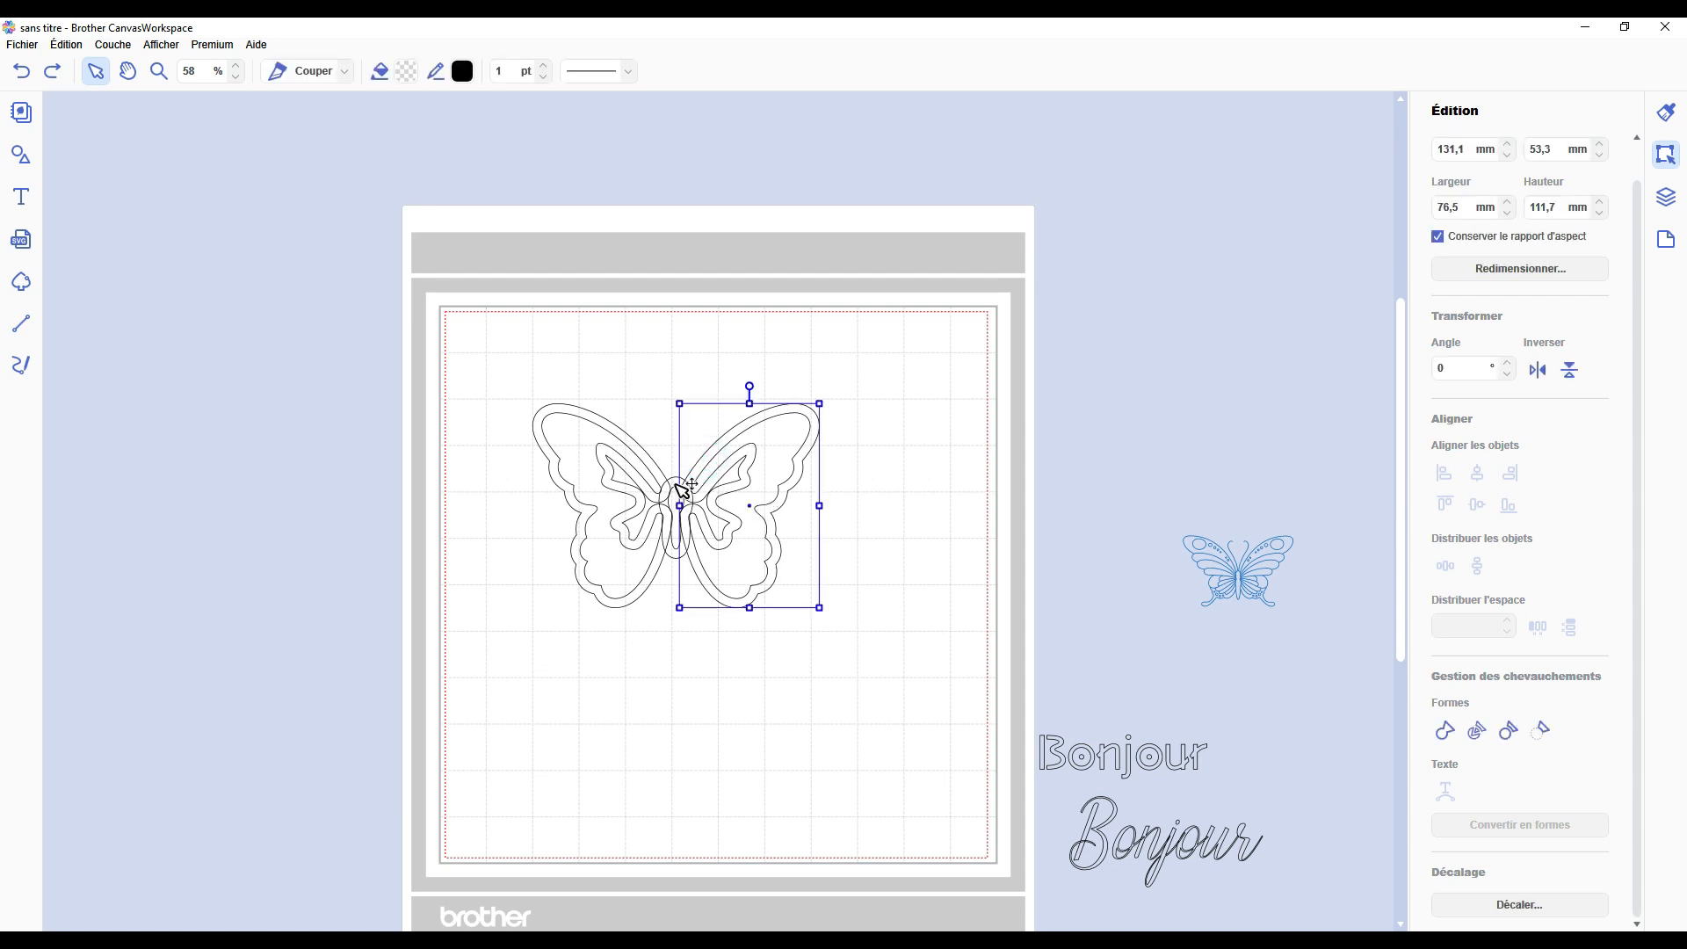
pyautogui.keyDown('shift'); pyautogui.click(648, 458); pyautogui.keyUp('shift')
pyautogui.keyDown('shift'); pyautogui.click(638, 441); pyautogui.keyUp('shift')
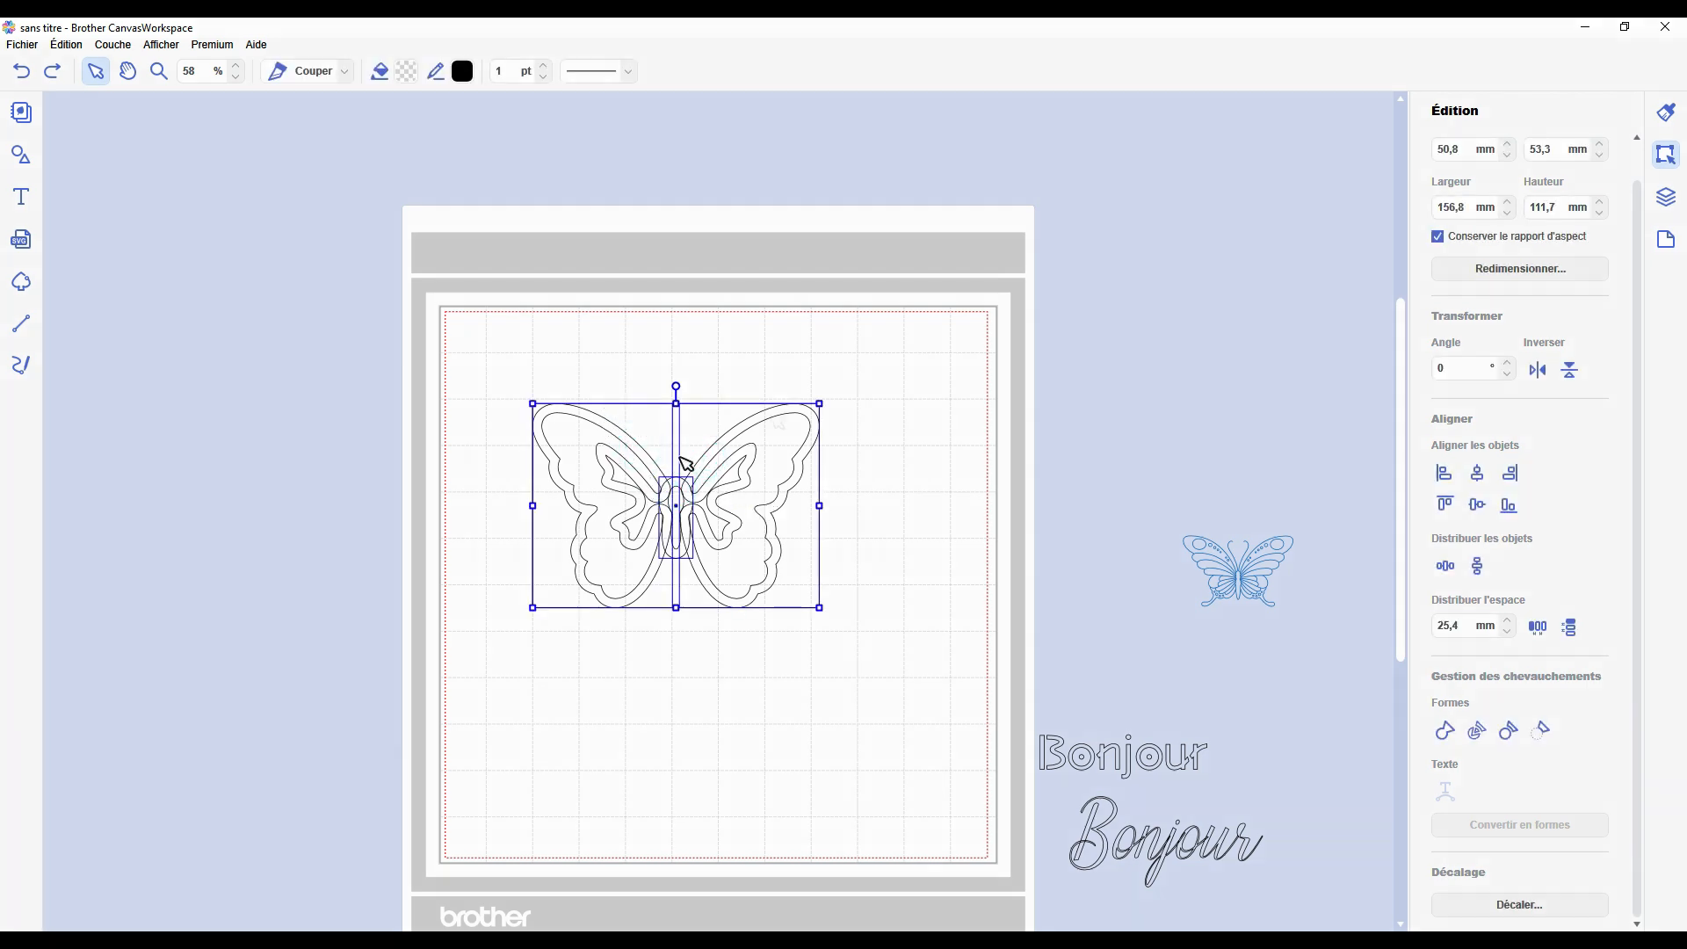
pyautogui.click(1436, 726)
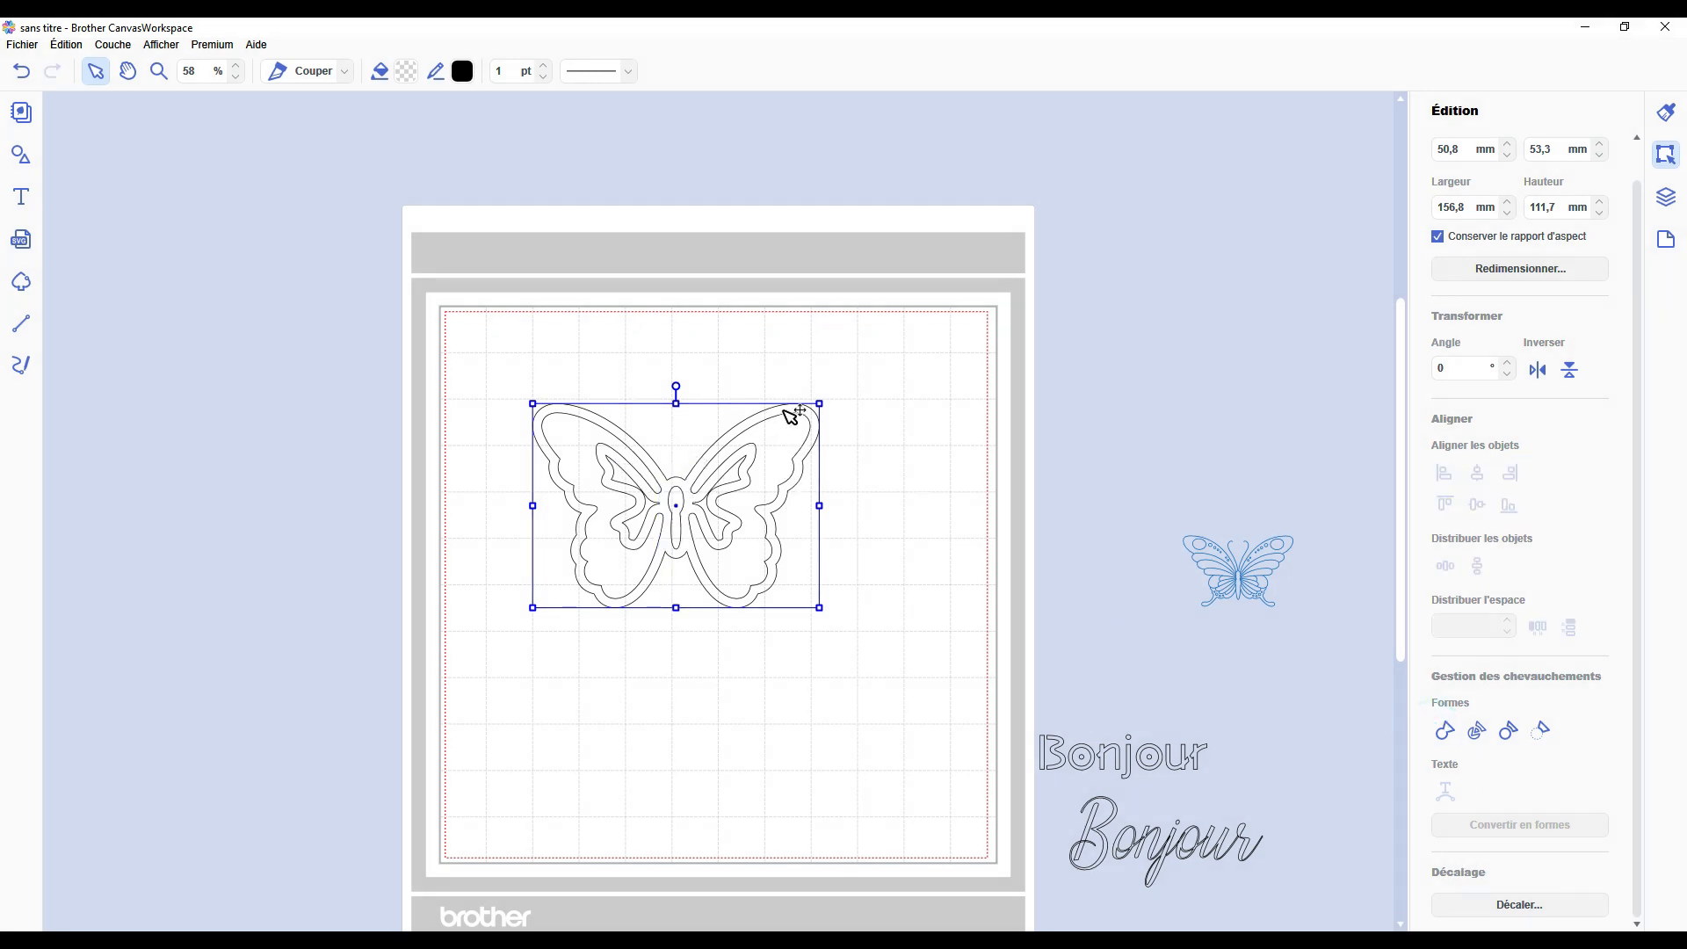
pyautogui.moveTo(791, 413); pyautogui.dragTo(881, 660)
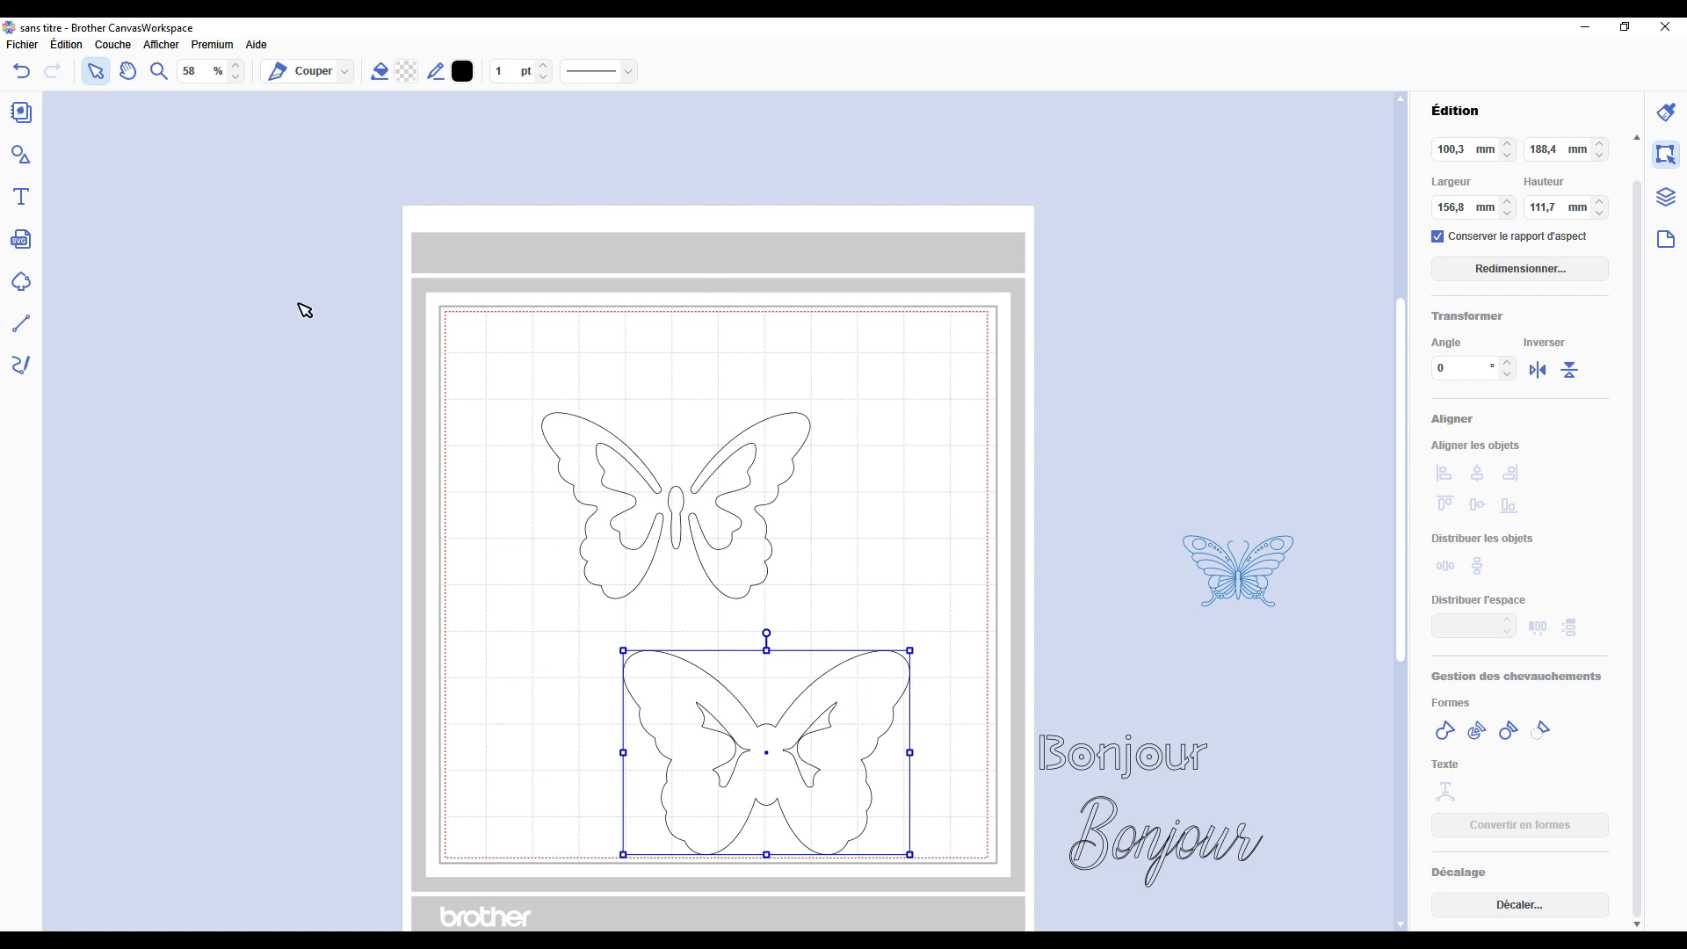
# Draw a closed polygon about 94 by 72 mm over the inner cutouts and weld it with the welded butterfly outline.
pyautogui.press('l')
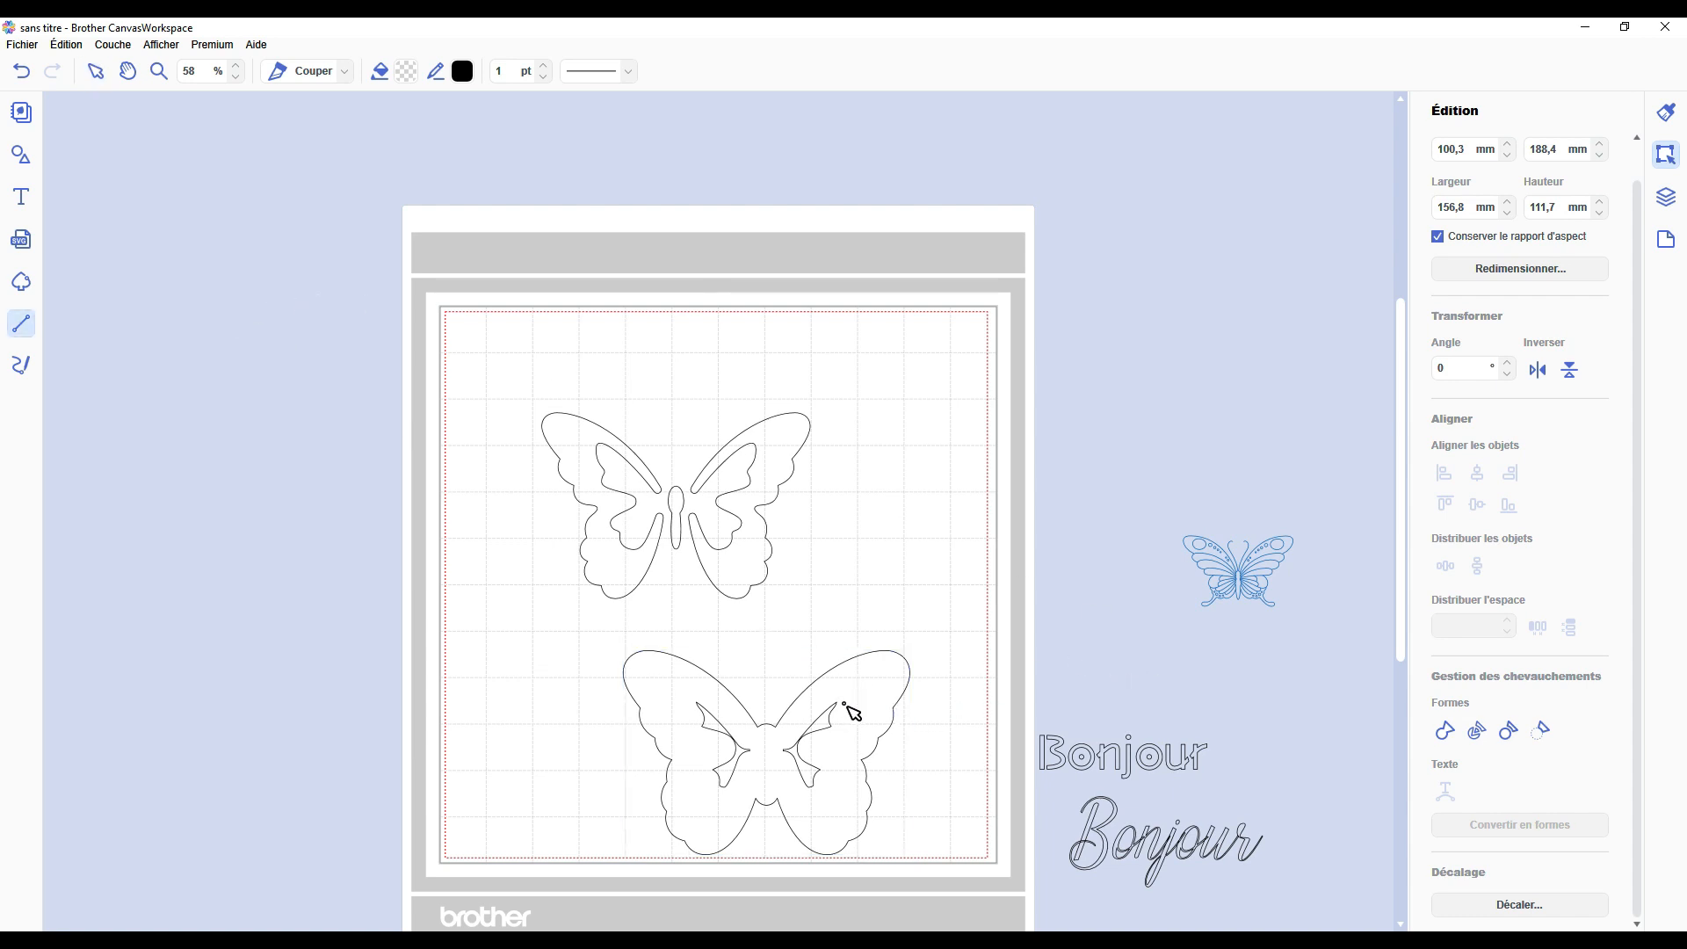
pyautogui.click(851, 688)
pyautogui.click(807, 712)
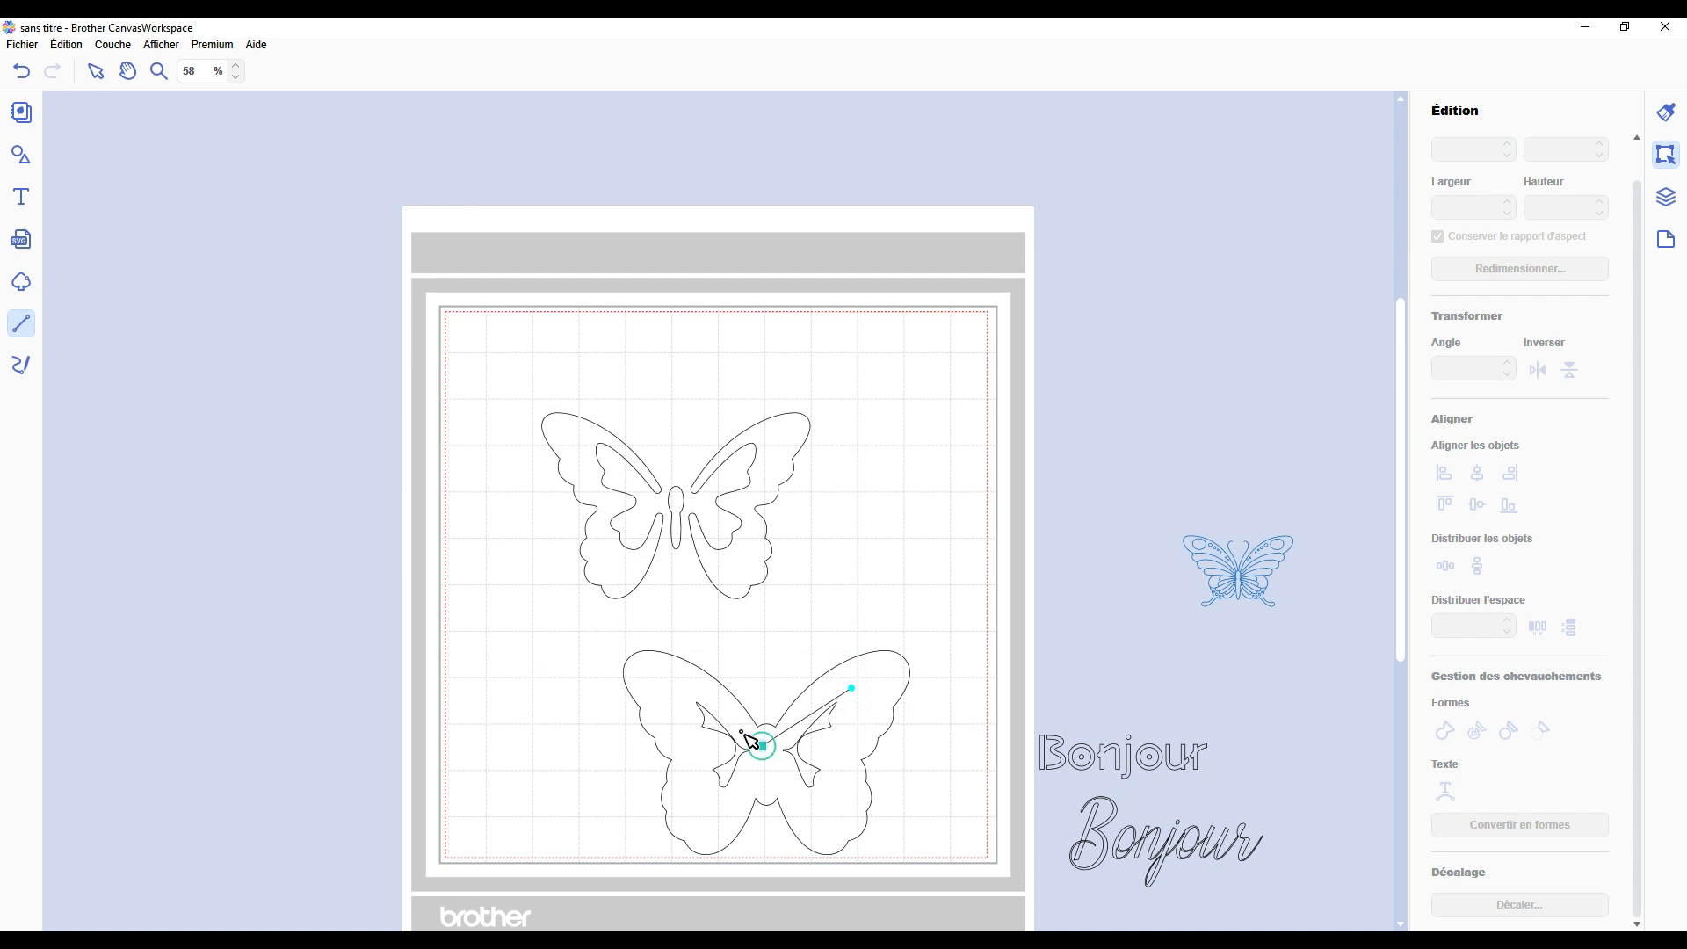
pyautogui.click(762, 746)
pyautogui.click(691, 683)
pyautogui.click(680, 741)
pyautogui.click(701, 814)
pyautogui.click(754, 773)
pyautogui.click(797, 794)
pyautogui.click(818, 806)
pyautogui.click(850, 734)
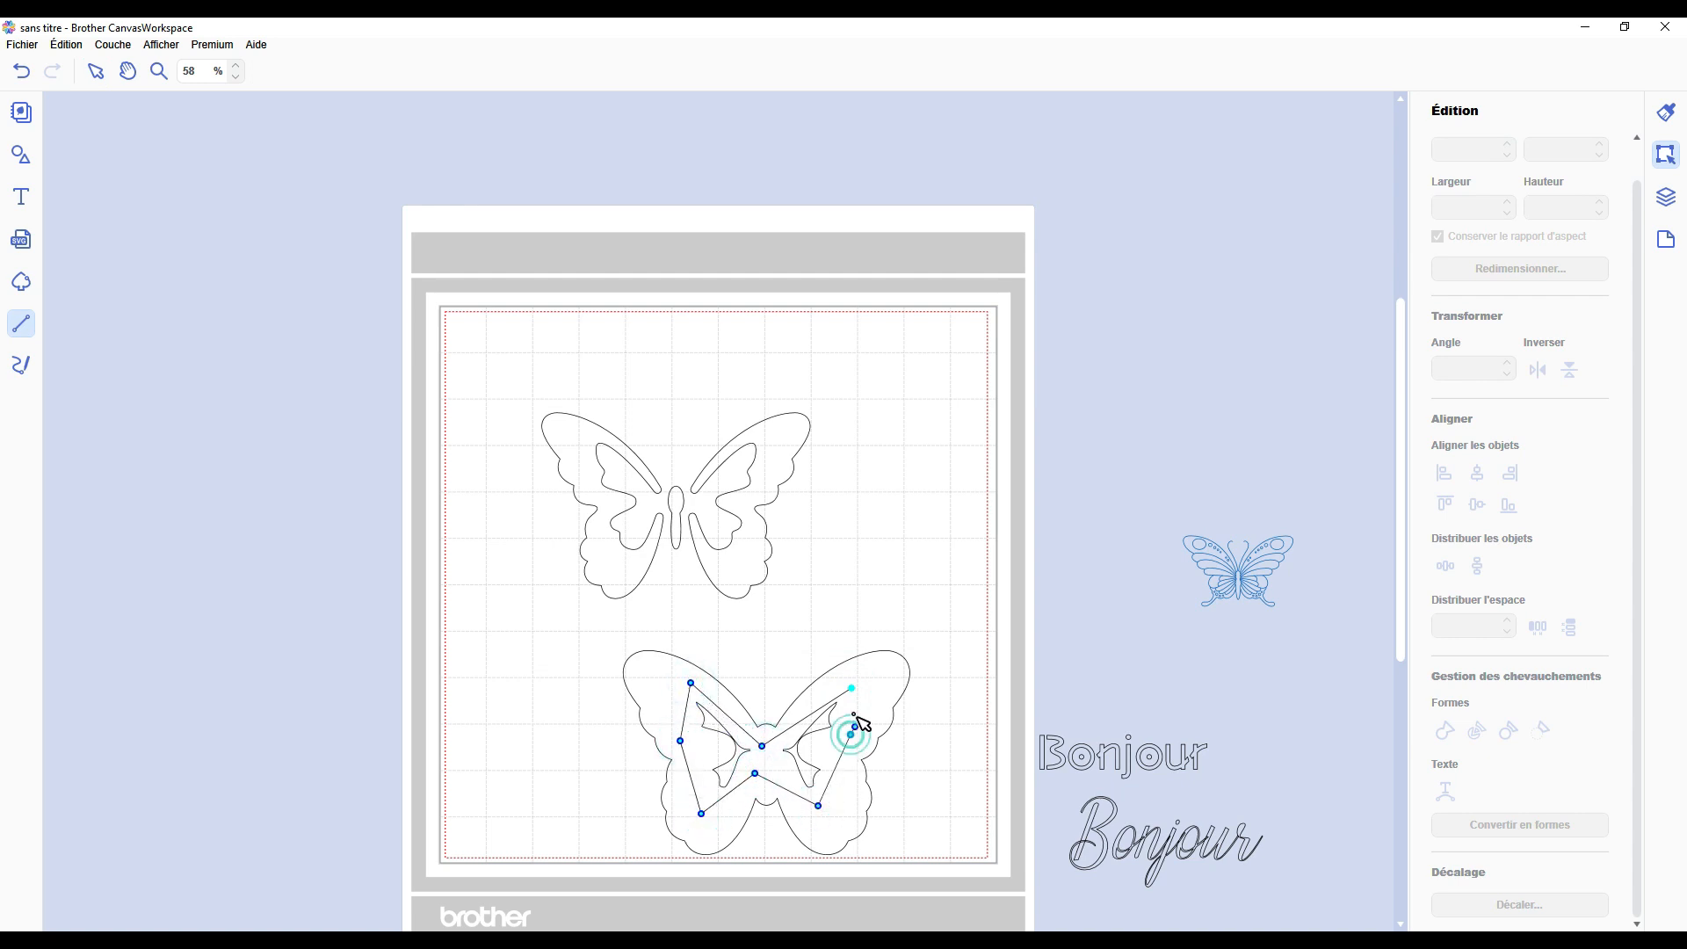
pyautogui.click(852, 688)
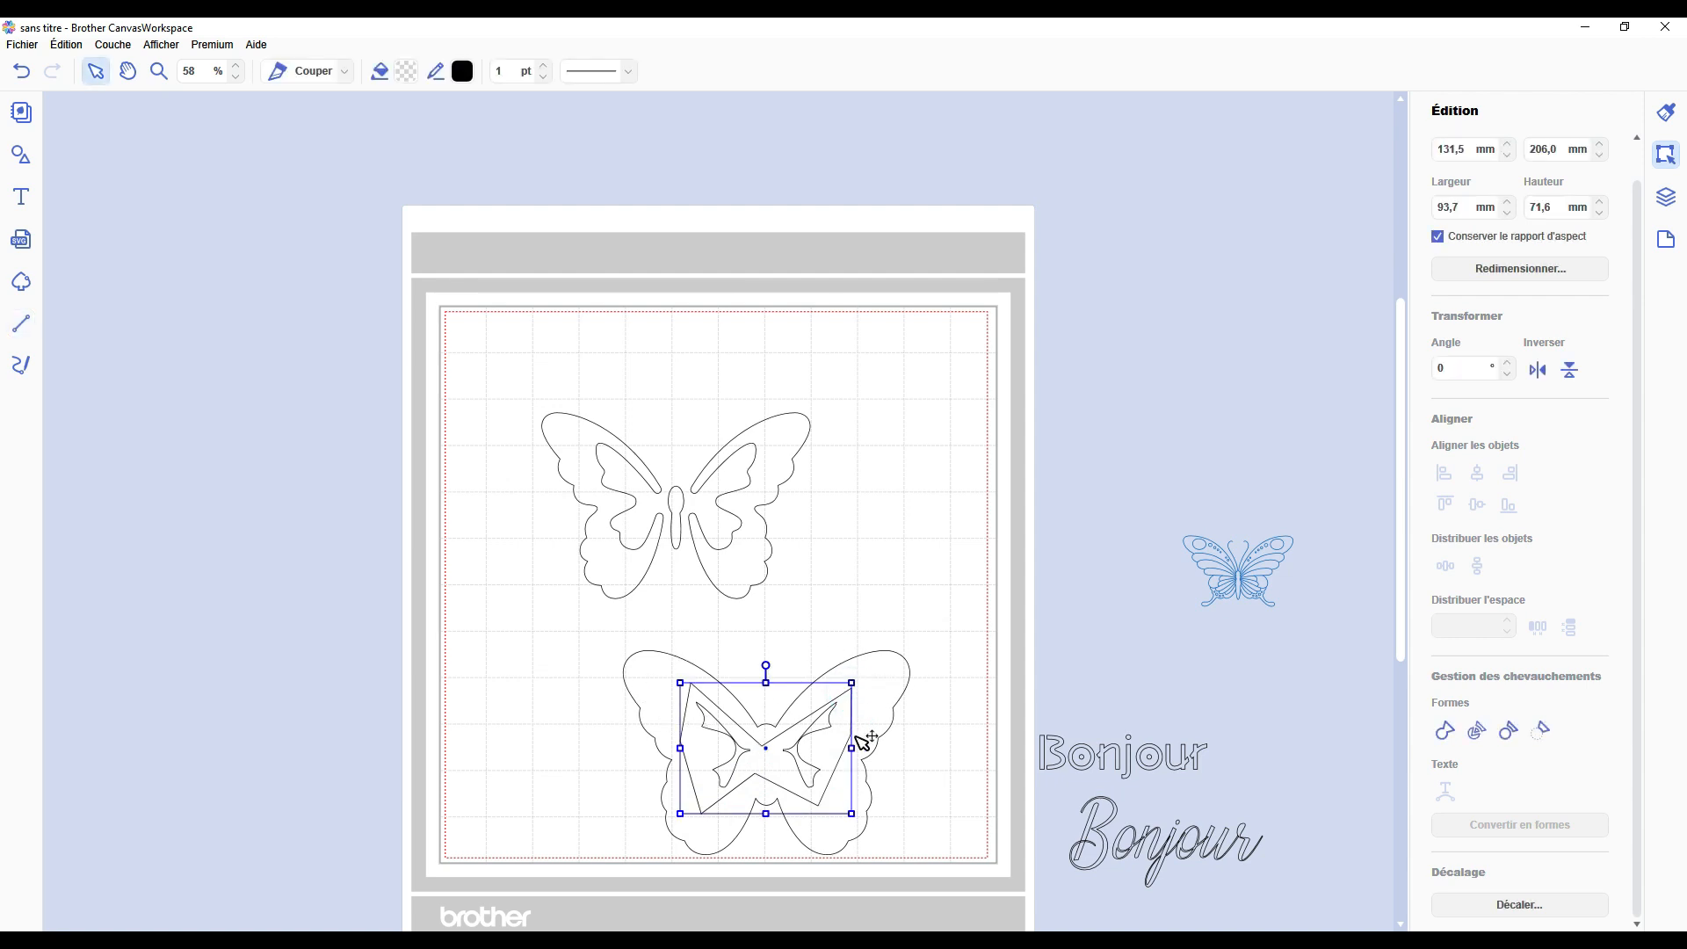
pyautogui.moveTo(916, 735); pyautogui.dragTo(749, 748)
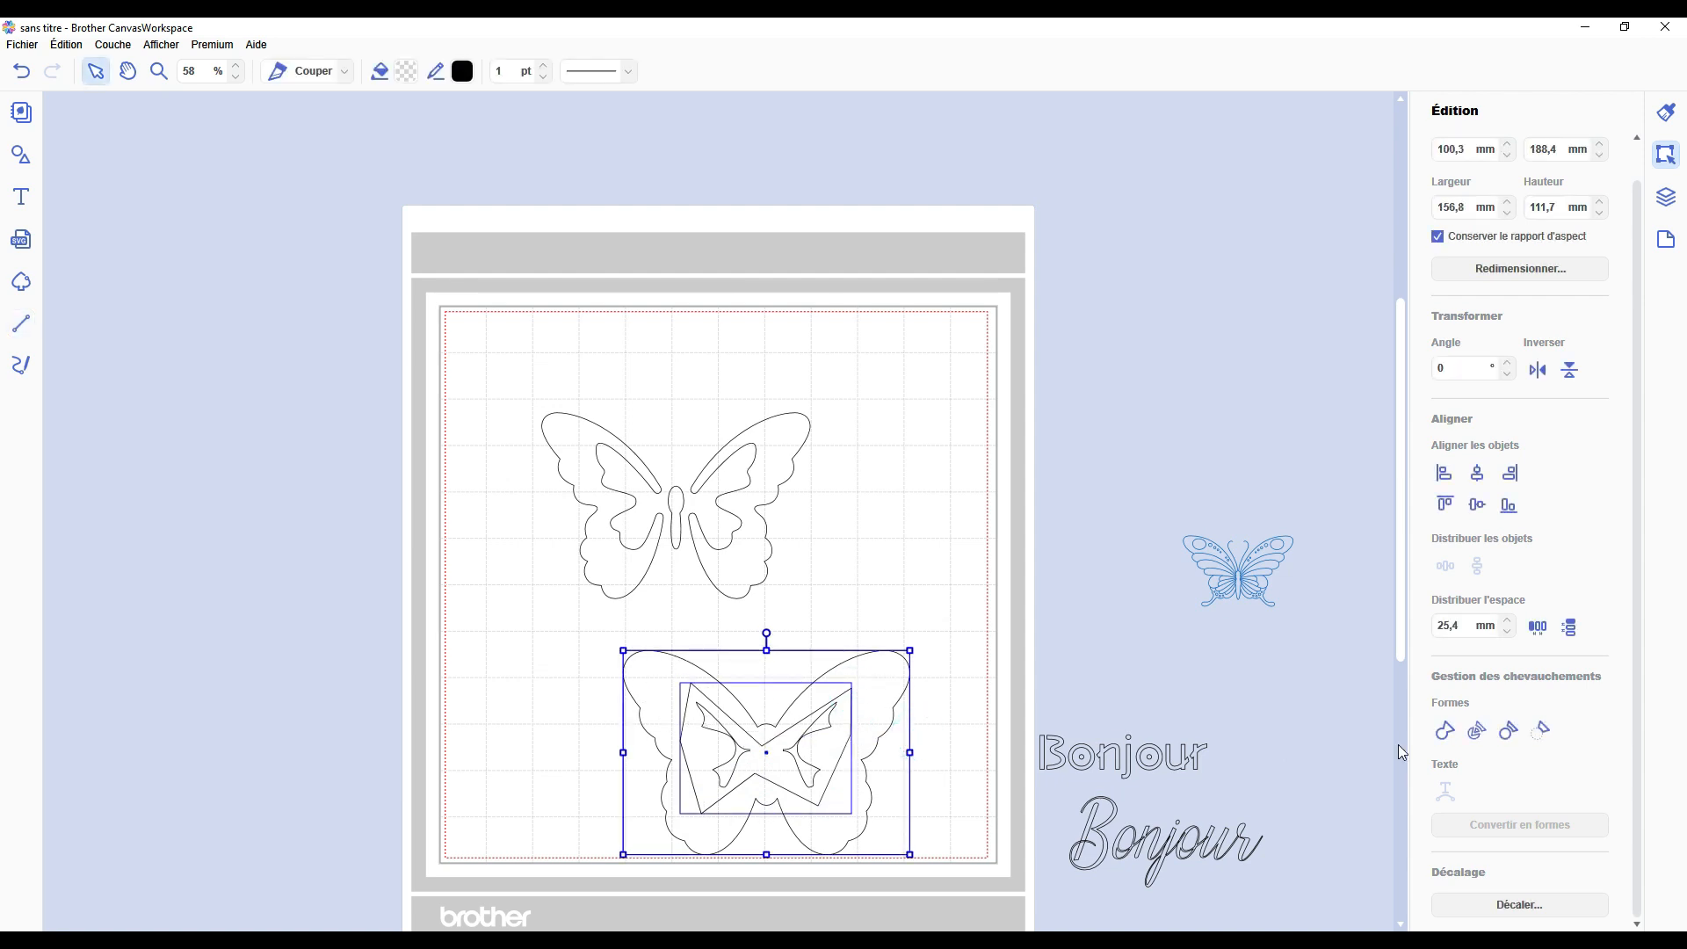
pyautogui.click(1445, 730)
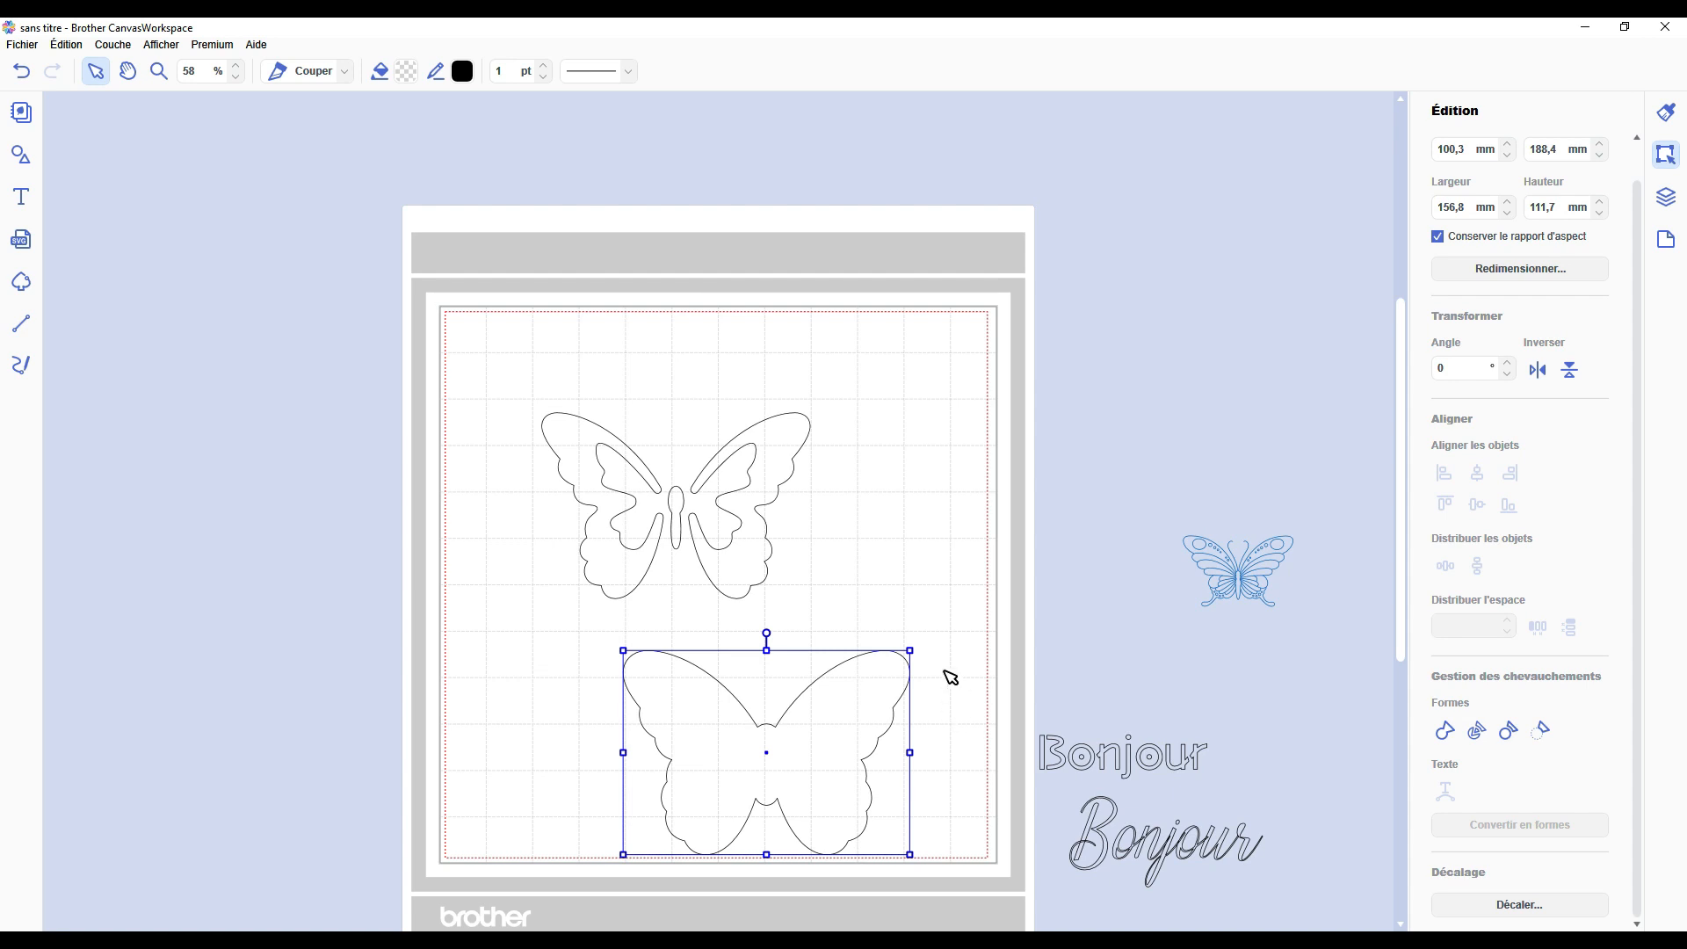
# Undo the welds, the polygon and the 5 mm offset lines back to the original butterfly alone.
pyautogui.hotkey('ctrl', 'z')
pyautogui.hotkey('ctrl', 'z')
pyautogui.hotkey('ctrl', 'z')
pyautogui.hotkey('ctrl', 'z')
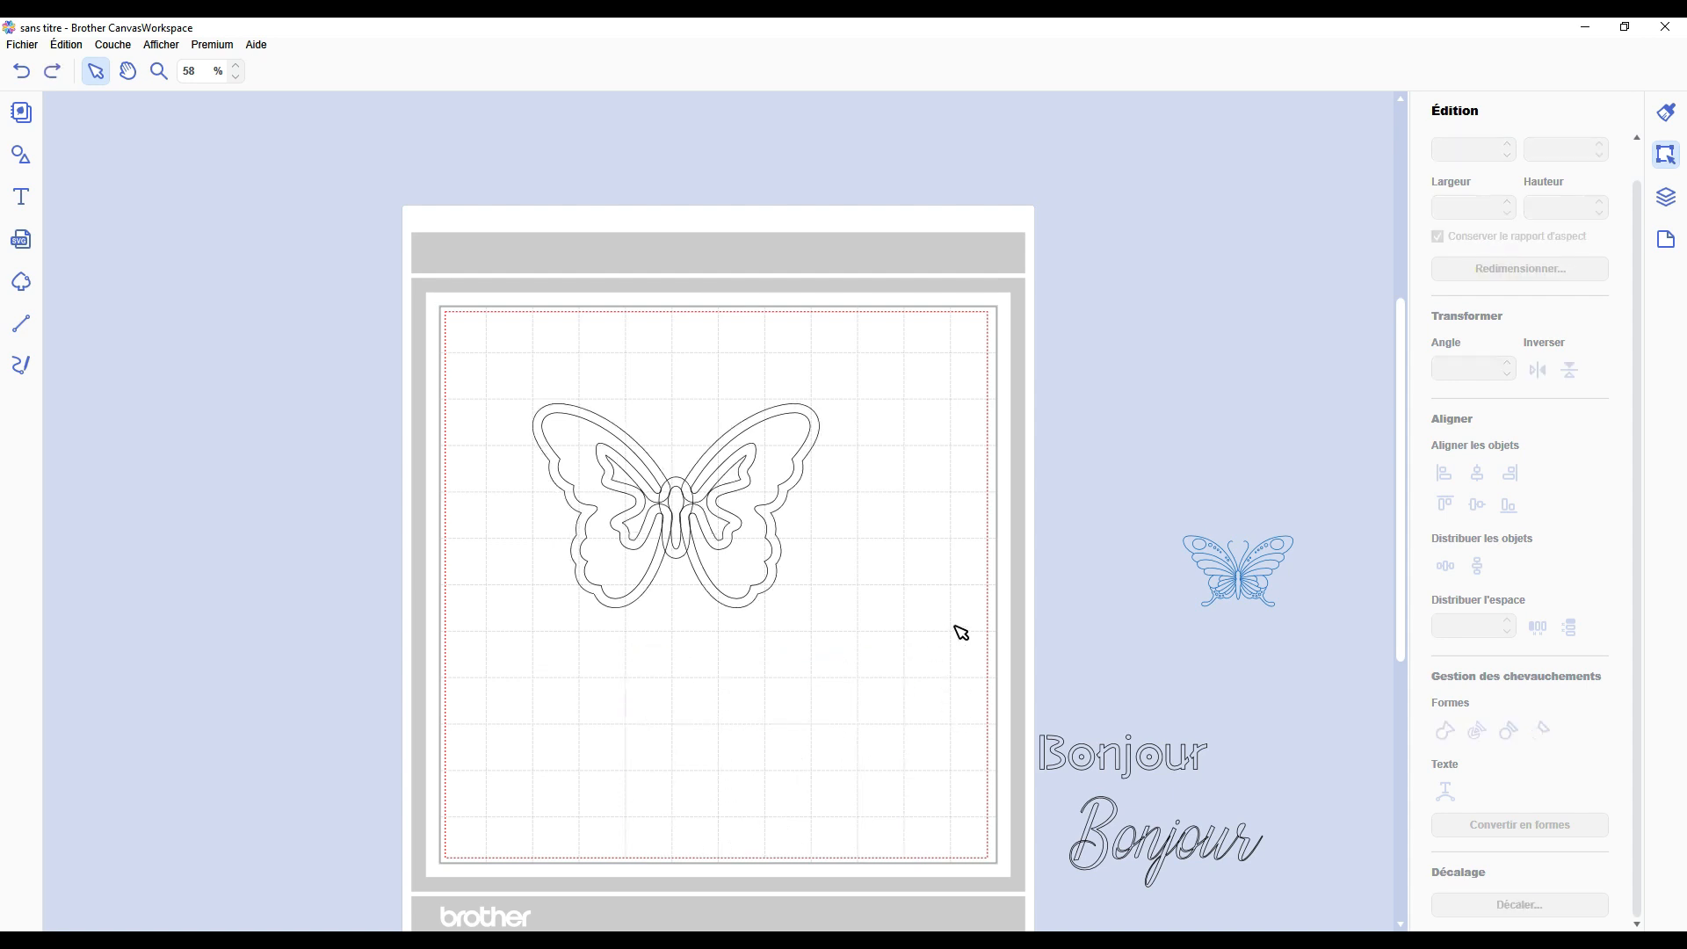
pyautogui.hotkey('ctrl', 'z')
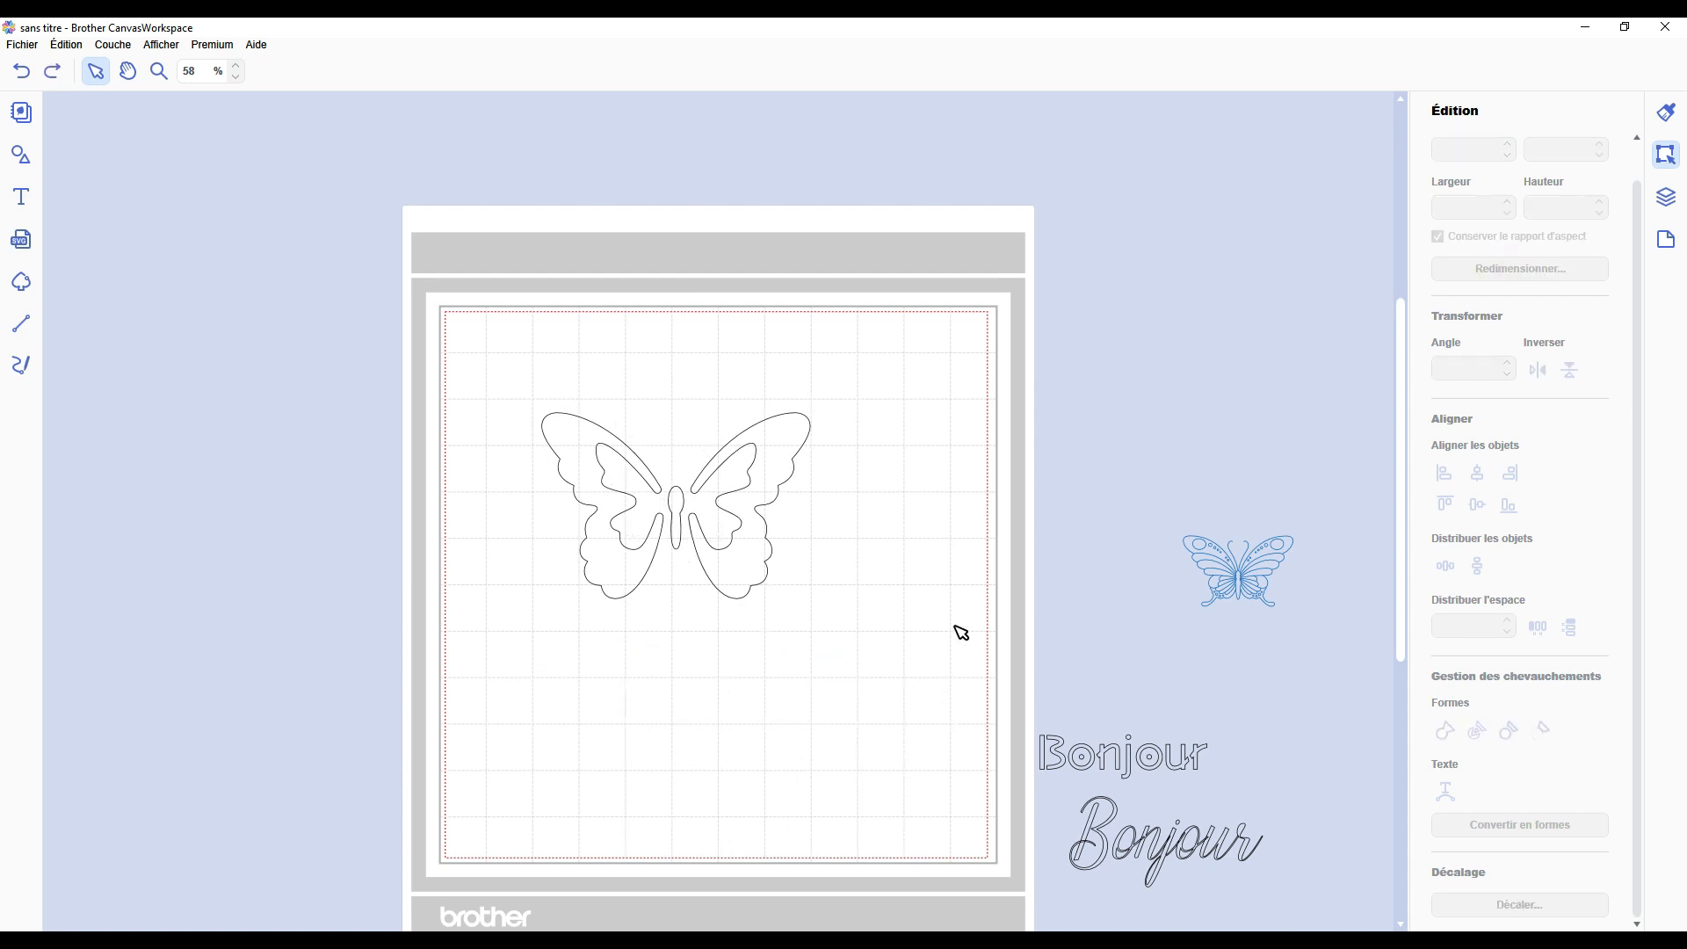
# Create a 10 mm outward offset line with rounded corners around the butterfly's outer contour only, leaving the original line unmodified.
pyautogui.click(788, 456)
pyautogui.click(1529, 906)
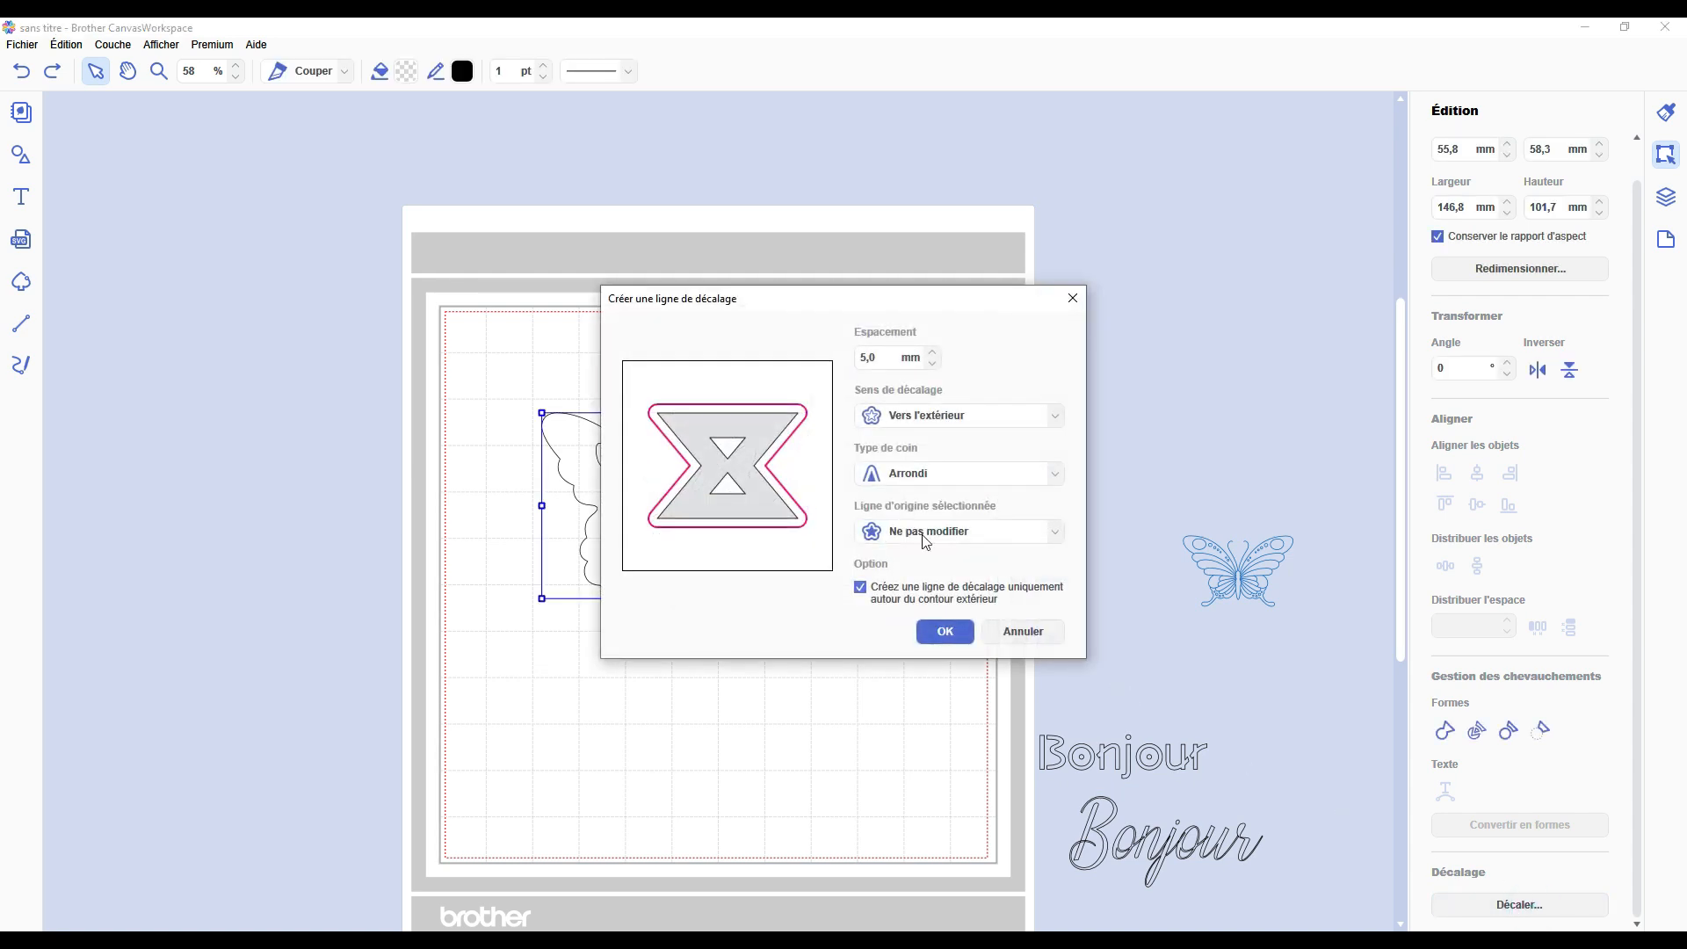
pyautogui.moveTo(883, 361); pyautogui.dragTo(801, 338)
pyautogui.click(945, 631)
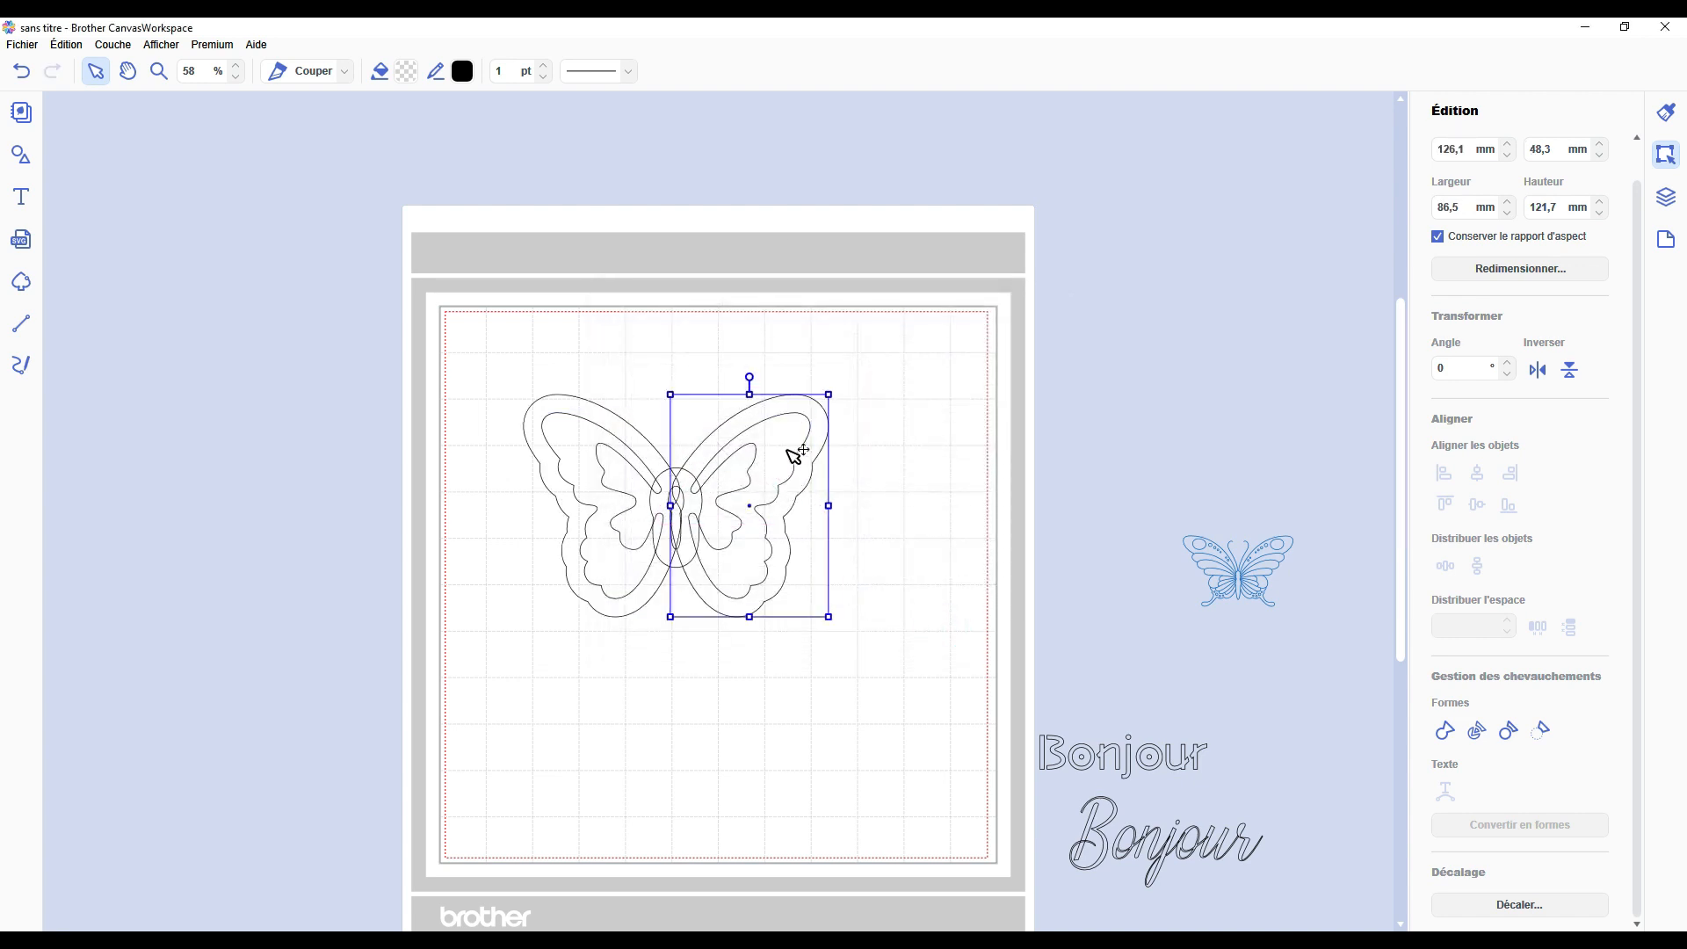
# Weld the two wing offsets and the body offset into one outline and move it away from the butterfly.
pyautogui.keyDown('shift'); pyautogui.click(678, 478); pyautogui.keyUp('shift')
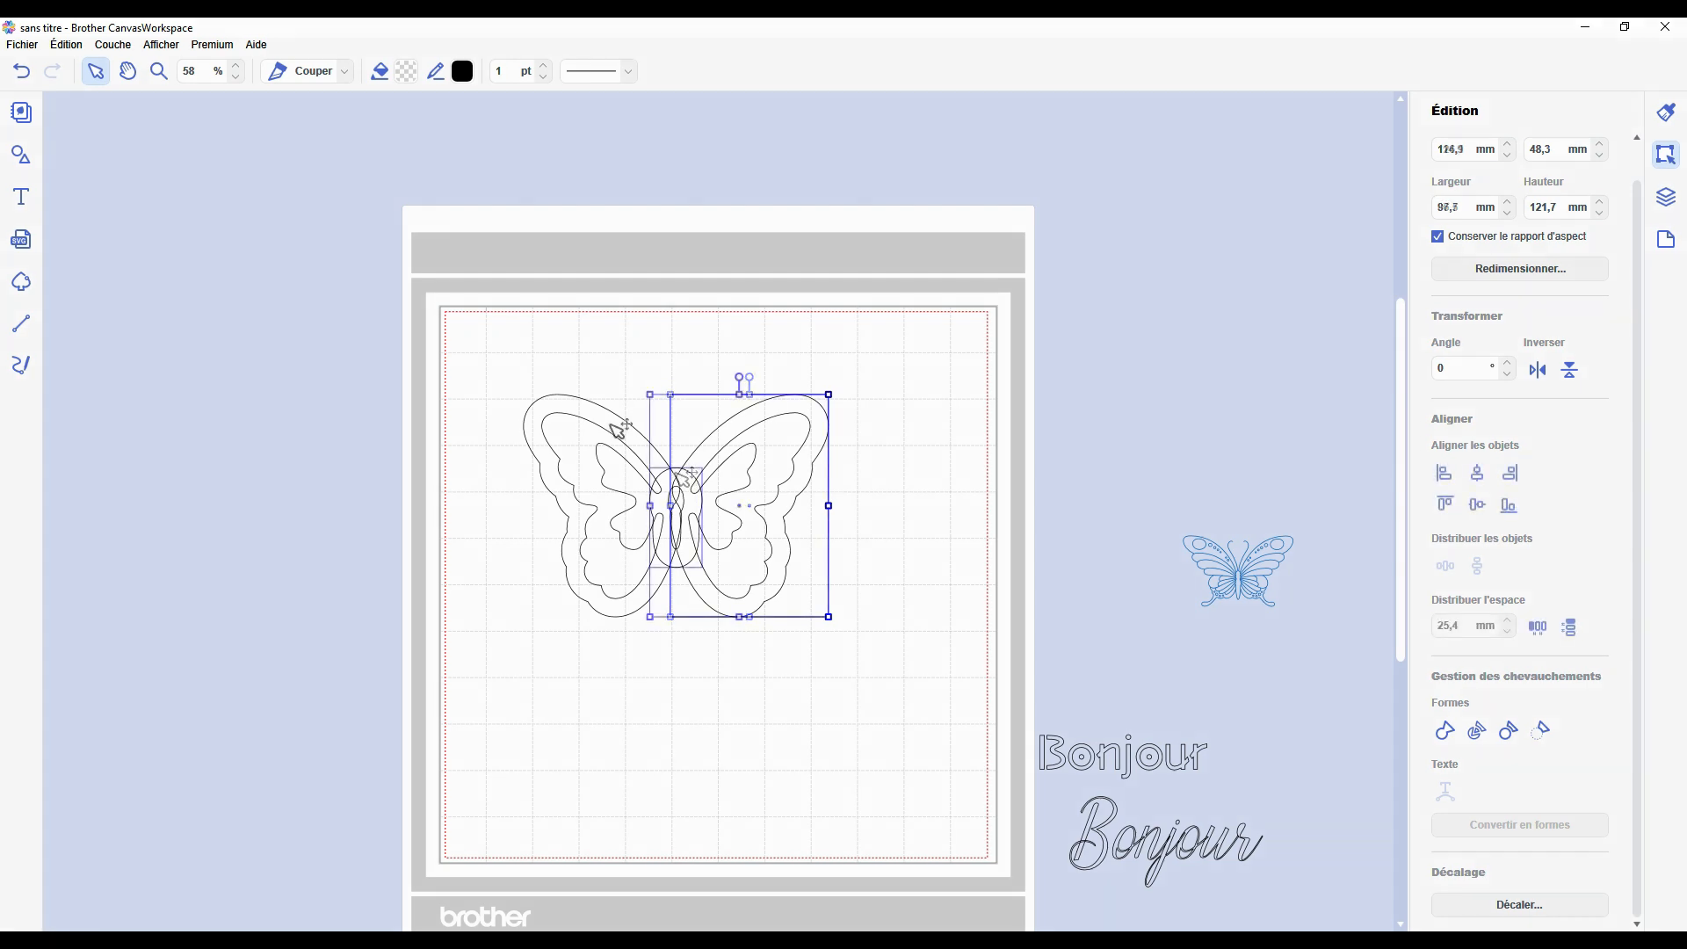
pyautogui.keyDown('shift'); pyautogui.click(612, 423); pyautogui.keyUp('shift')
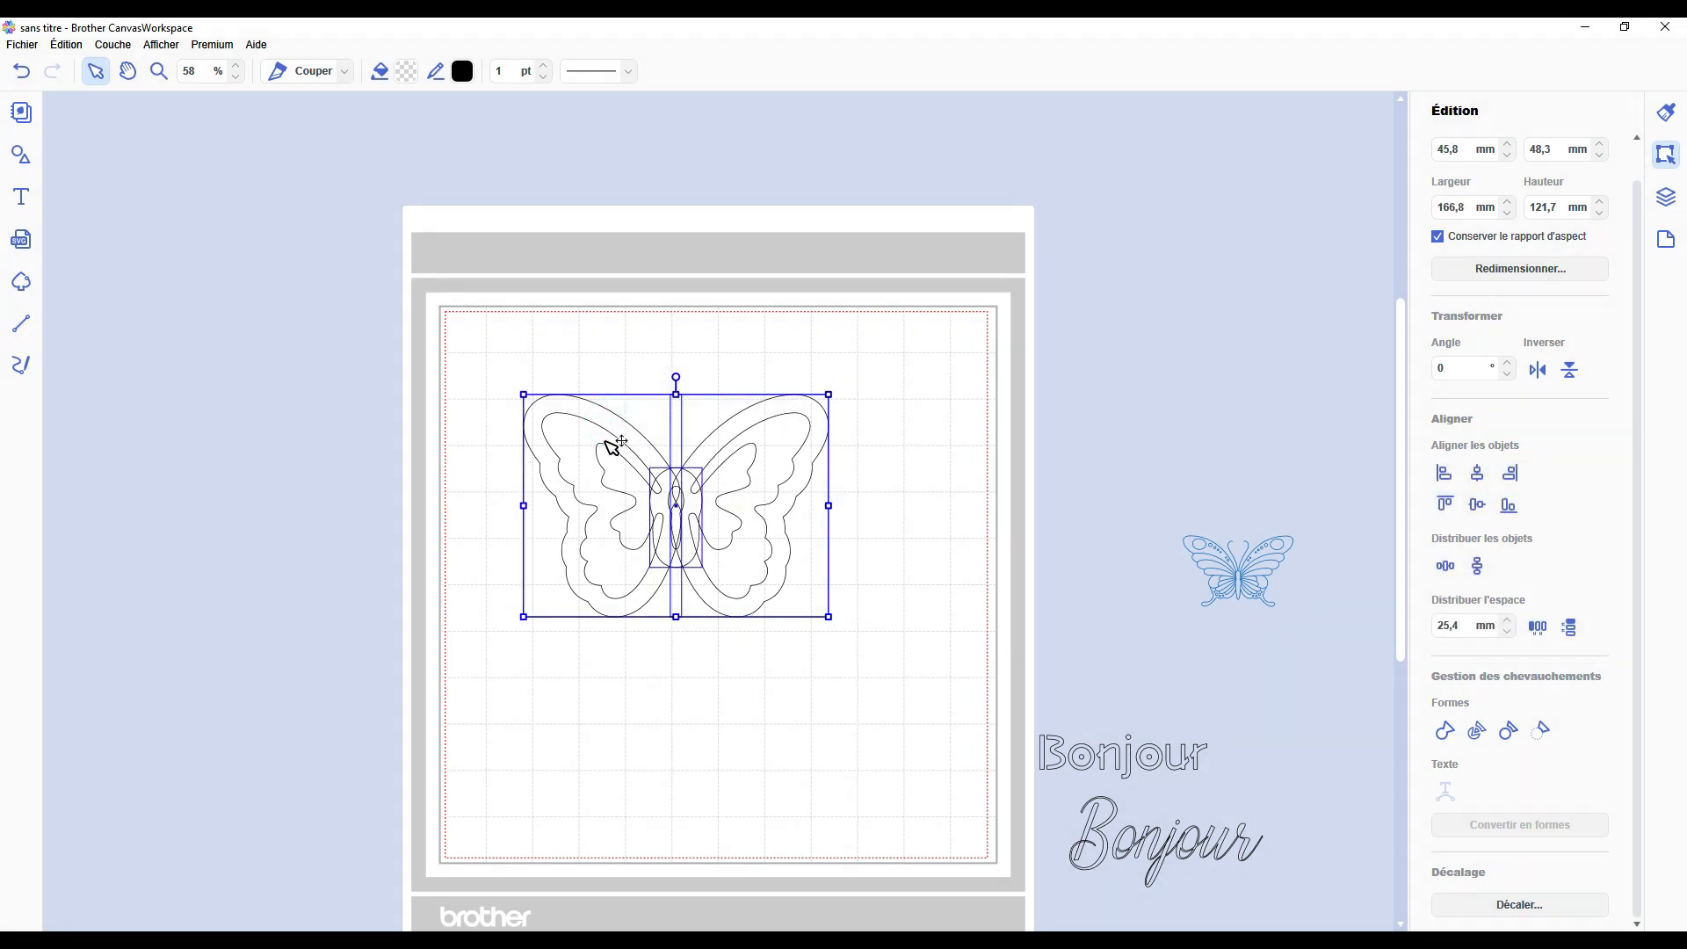
pyautogui.click(1445, 730)
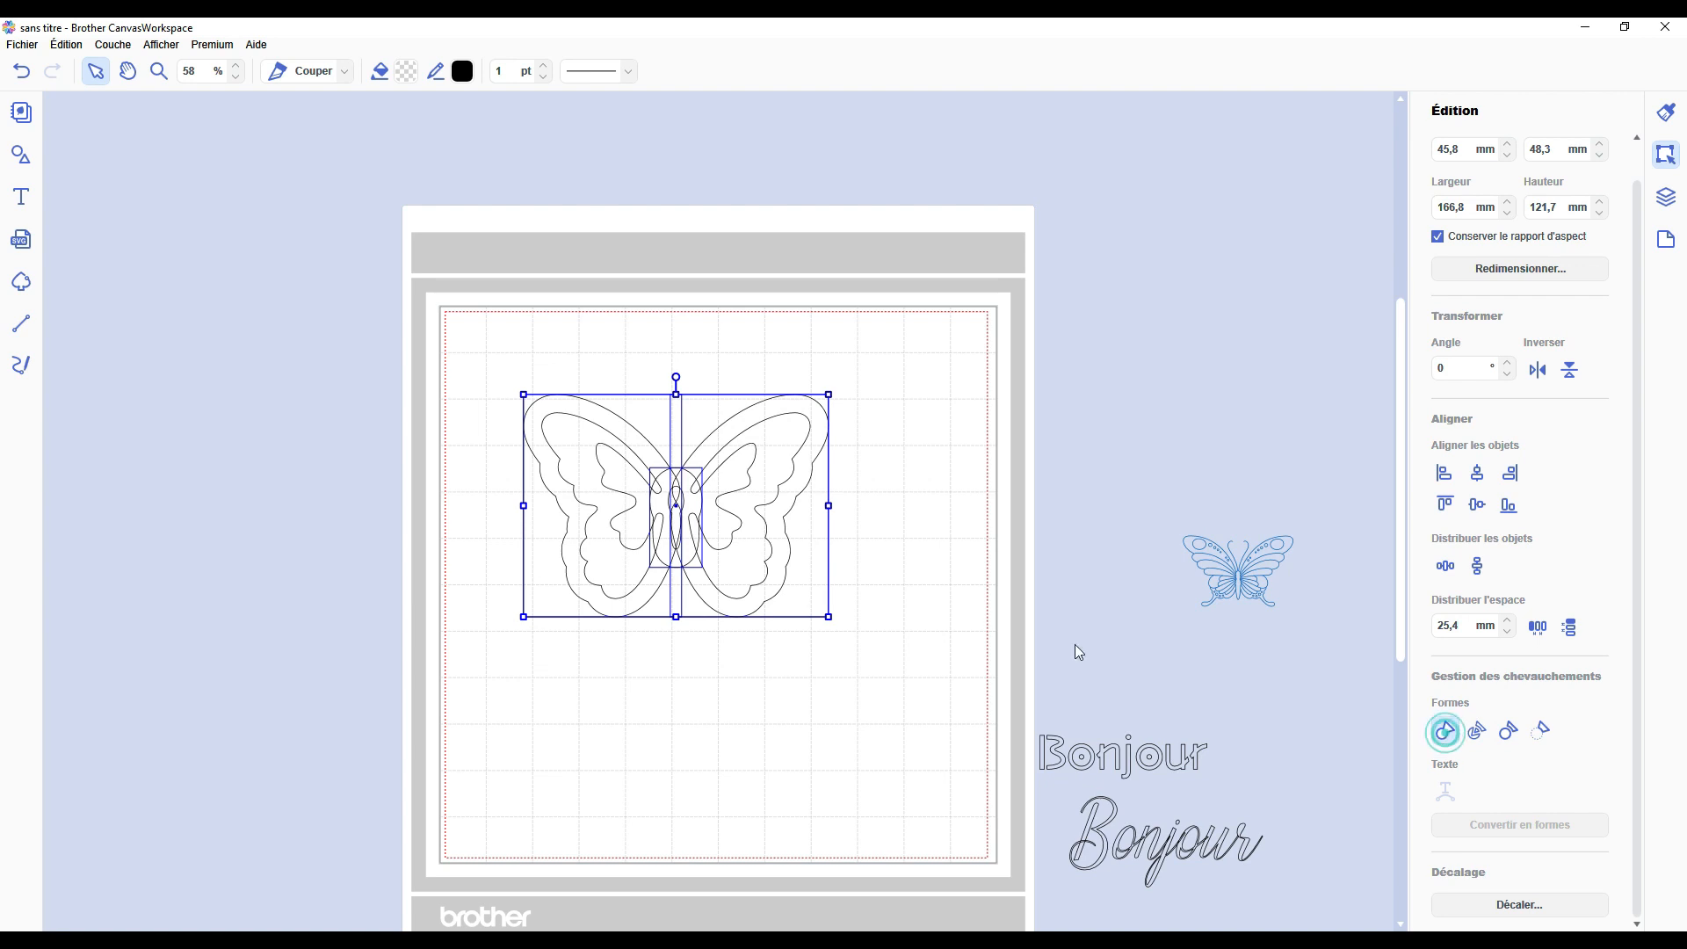
pyautogui.click(939, 557)
pyautogui.moveTo(726, 433); pyautogui.dragTo(1025, 429)
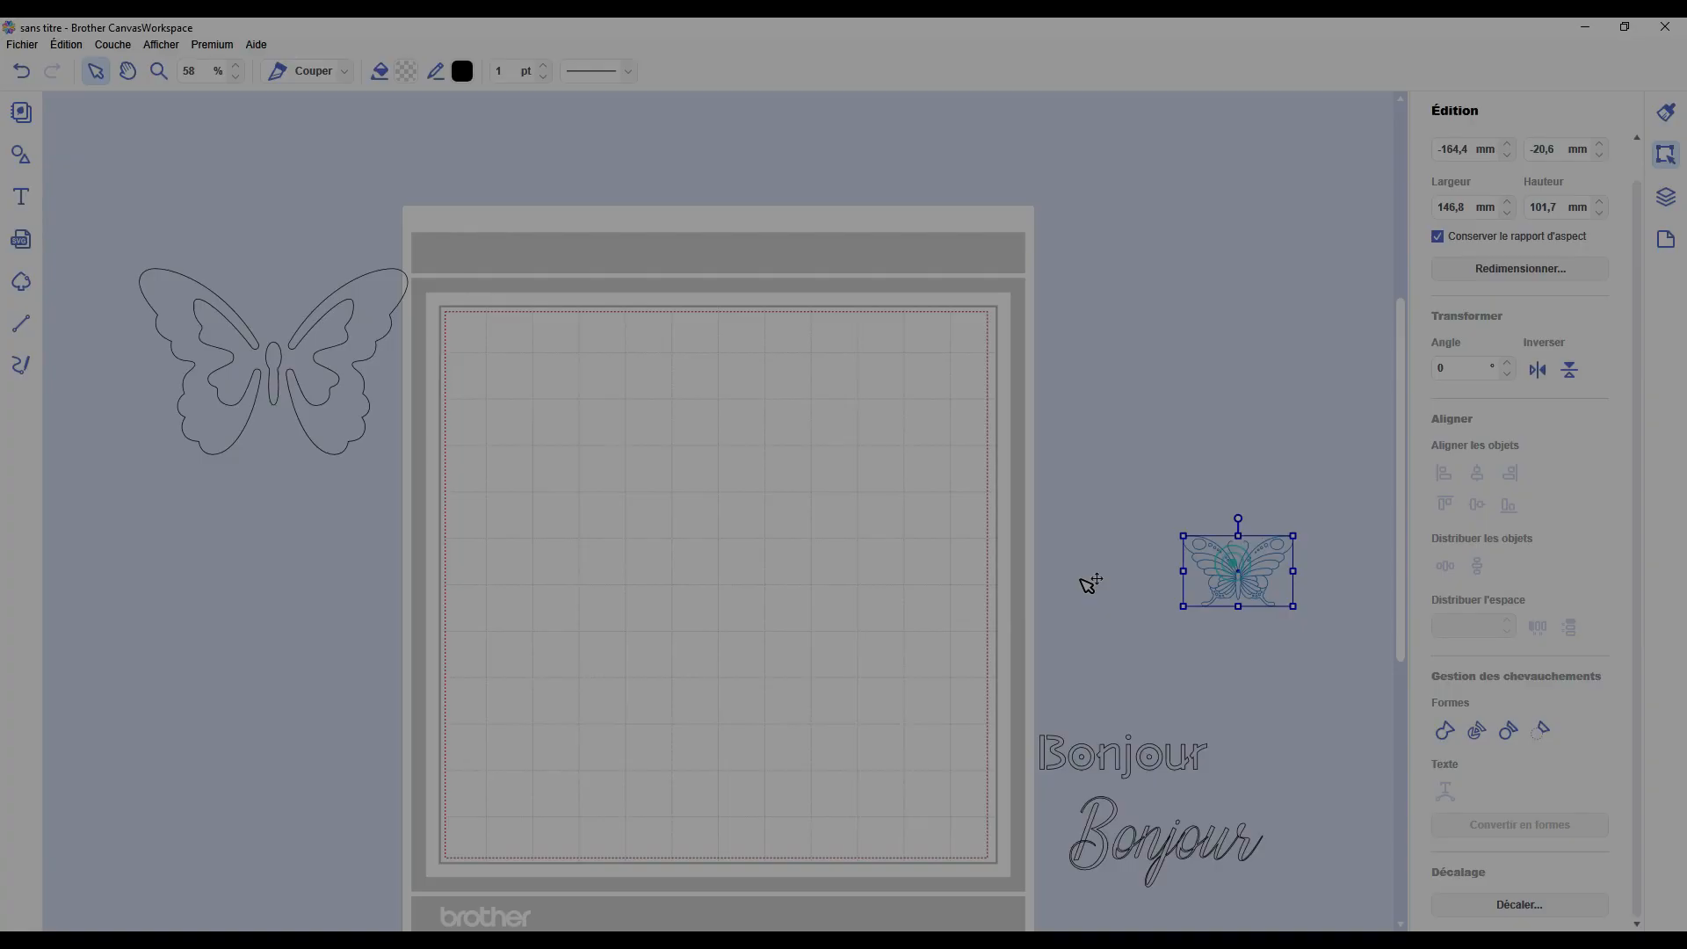
# Bring the detailed blue butterfly onto the cleared mat at about 183 mm wide.
pyautogui.moveTo(1238, 571); pyautogui.dragTo(919, 656)
pyautogui.moveTo(764, 565); pyautogui.dragTo(724, 552)
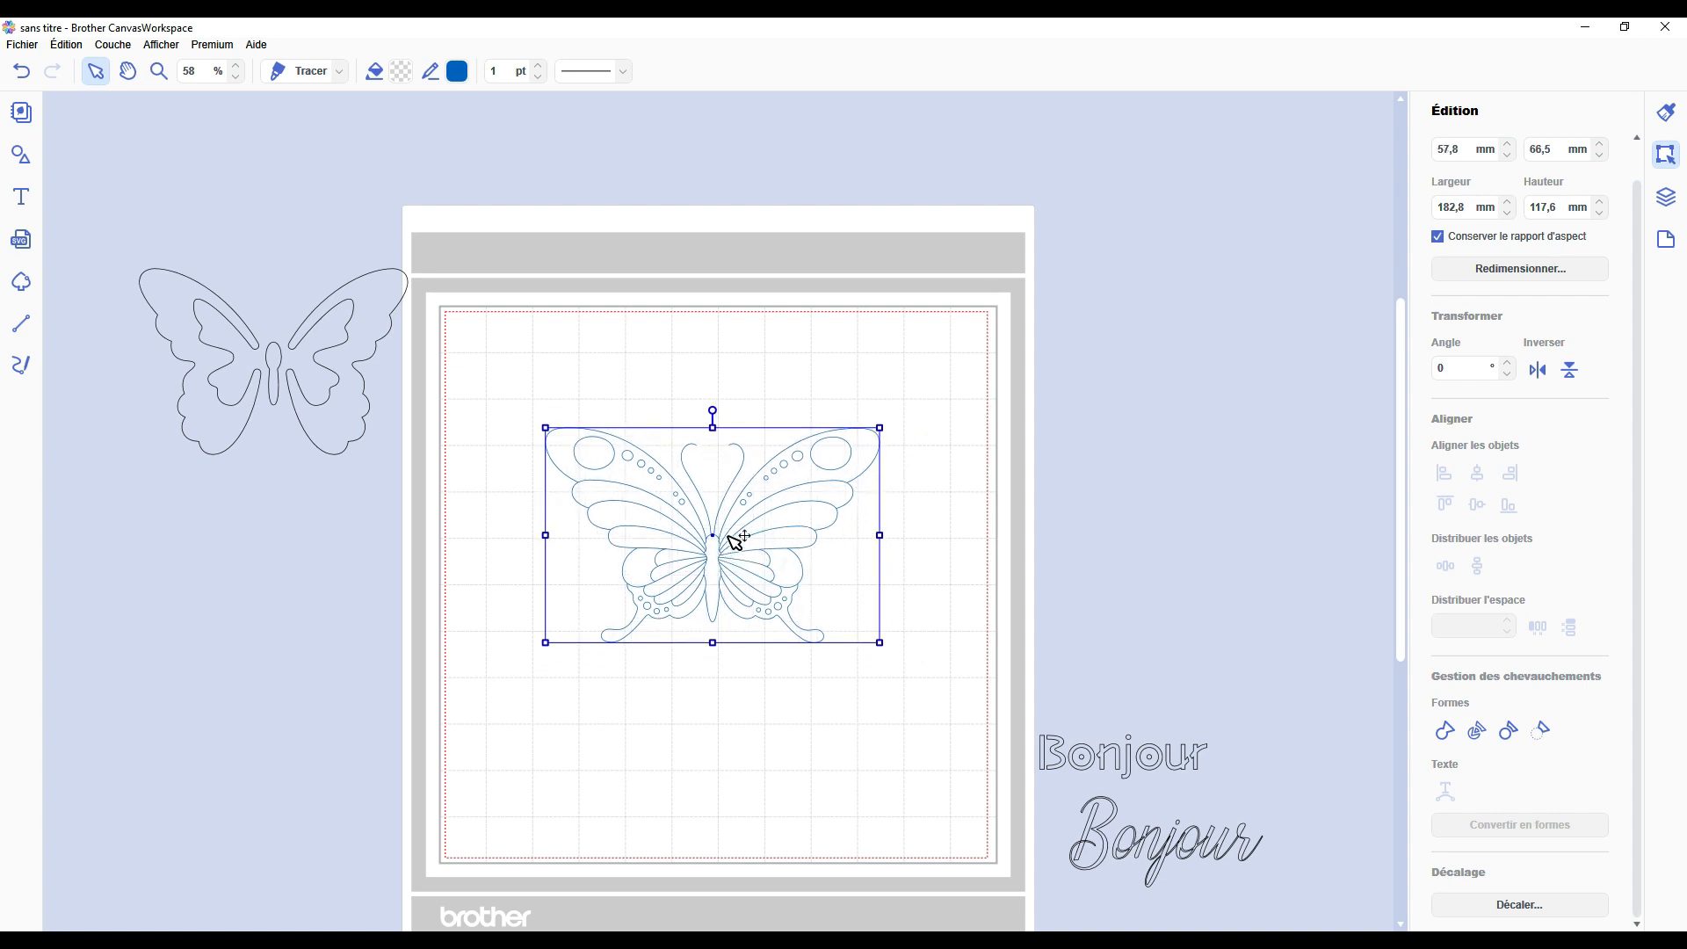
# Try to create a 5 mm outward offset line with rounded corners around the detailed blue butterfly's outer contour only.
pyautogui.click(1515, 904)
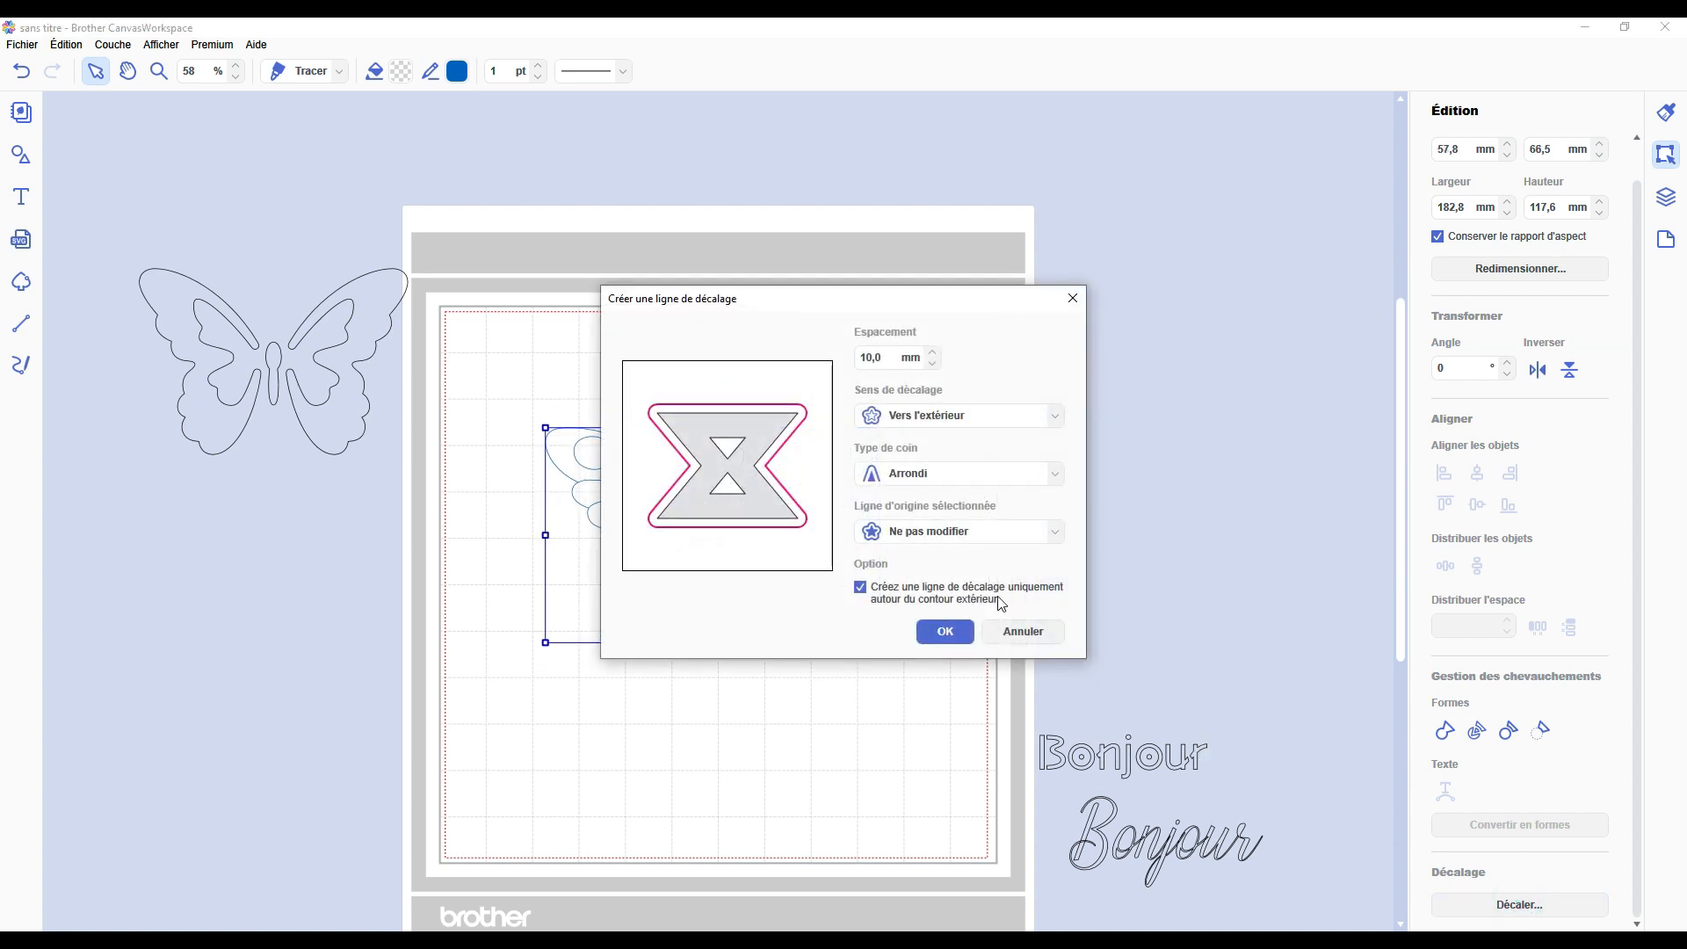
pyautogui.doubleClick(890, 361)
pyautogui.write('5')
pyautogui.moveTo(864, 309); pyautogui.dragTo(1220, 255)
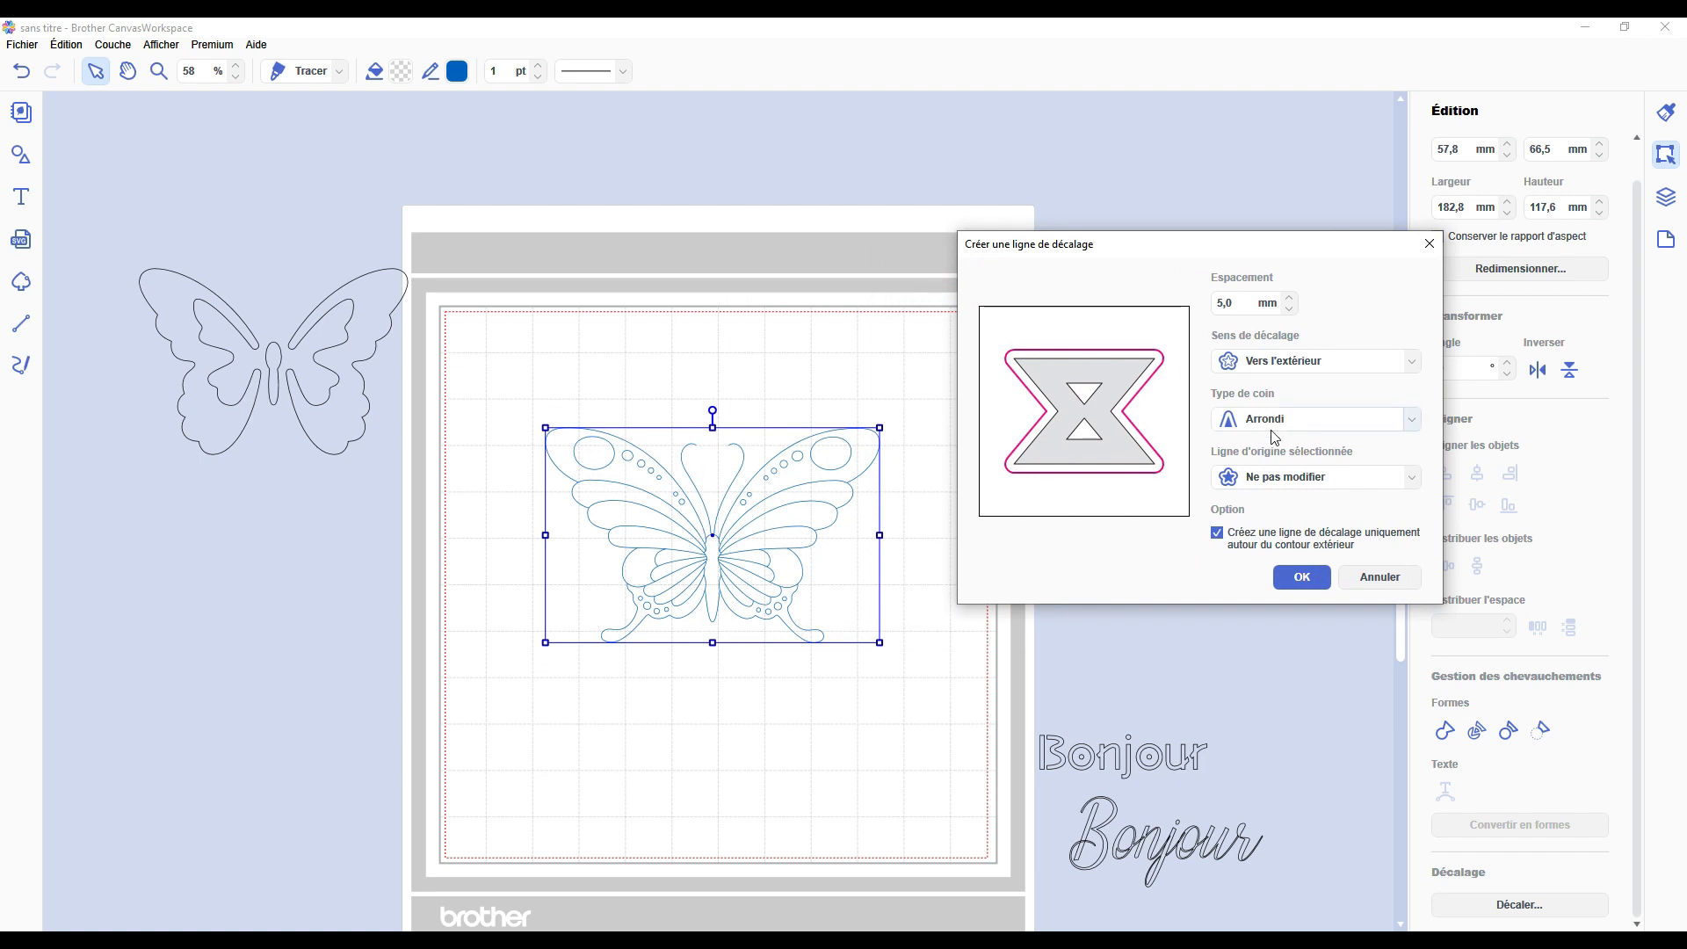
pyautogui.click(1302, 577)
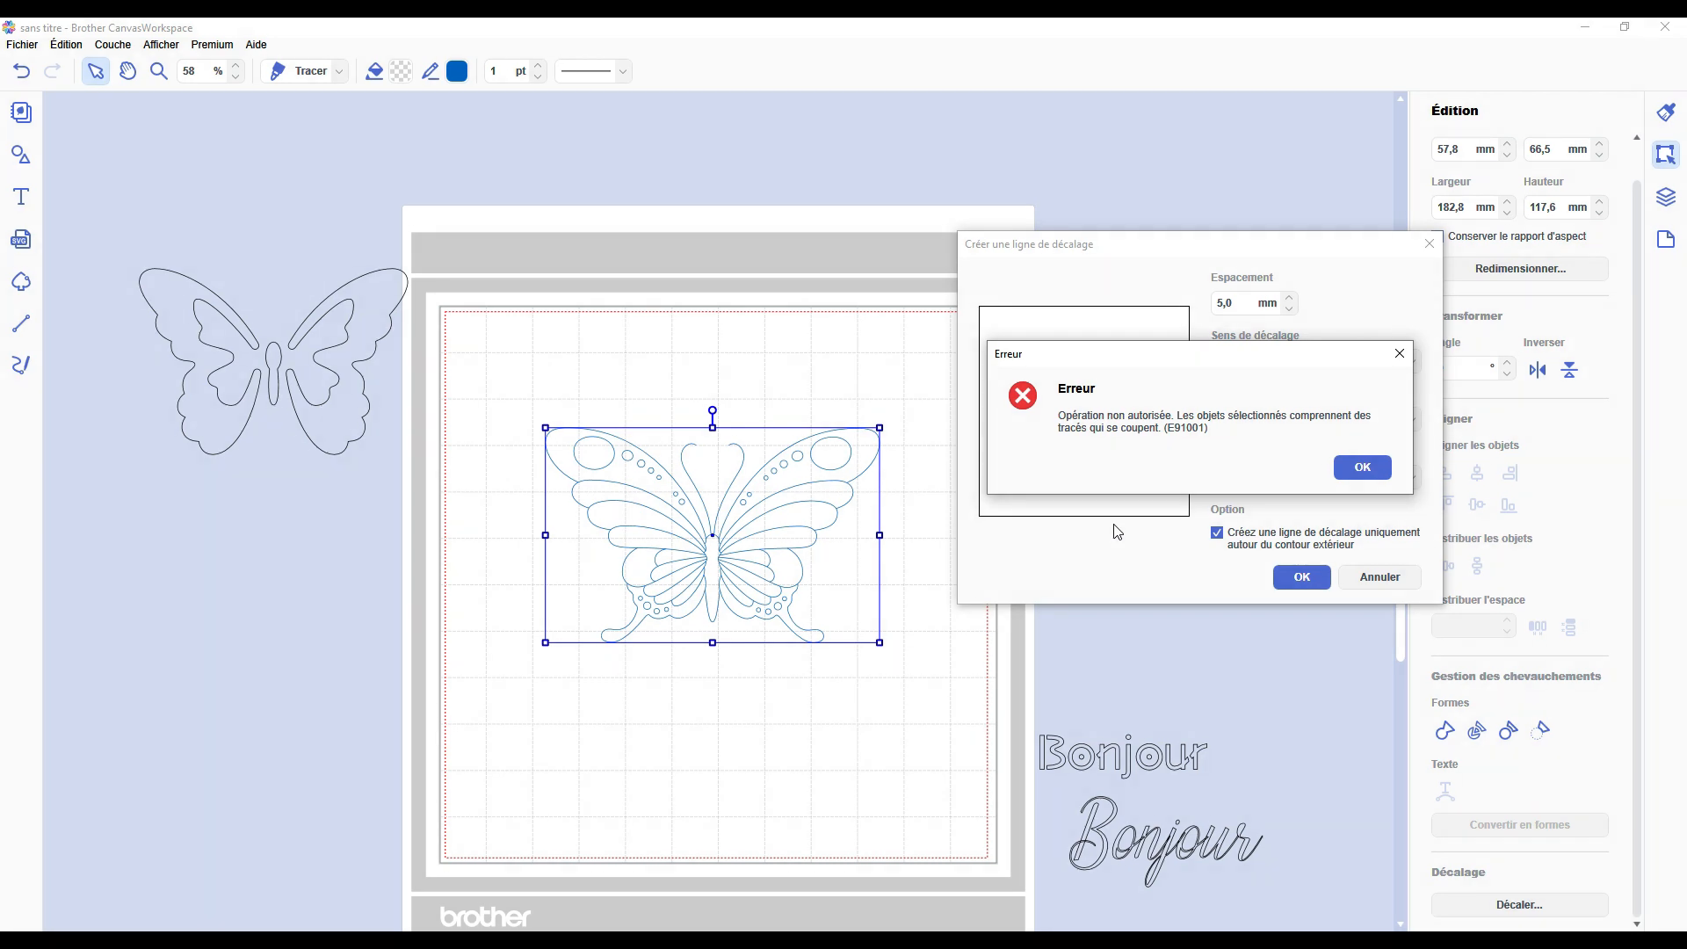
pyautogui.click(1400, 354)
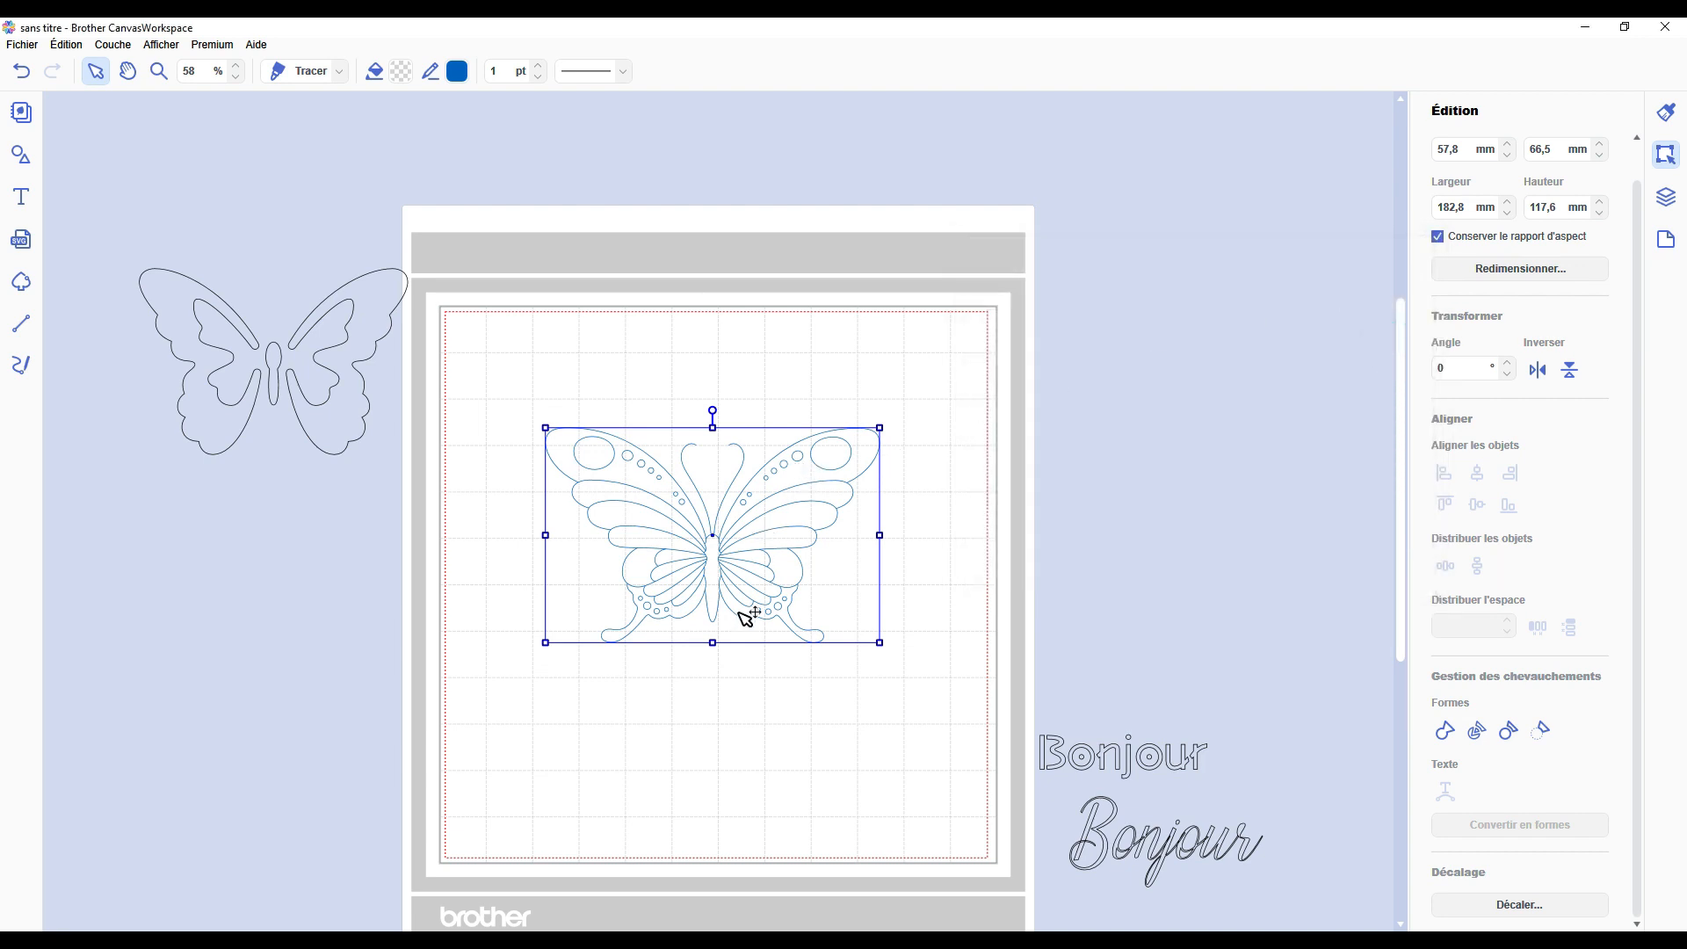
# Enlarge the detailed blue butterfly proportionally to about 296 mm wide.
pyautogui.moveTo(880, 642); pyautogui.dragTo(1002, 720)
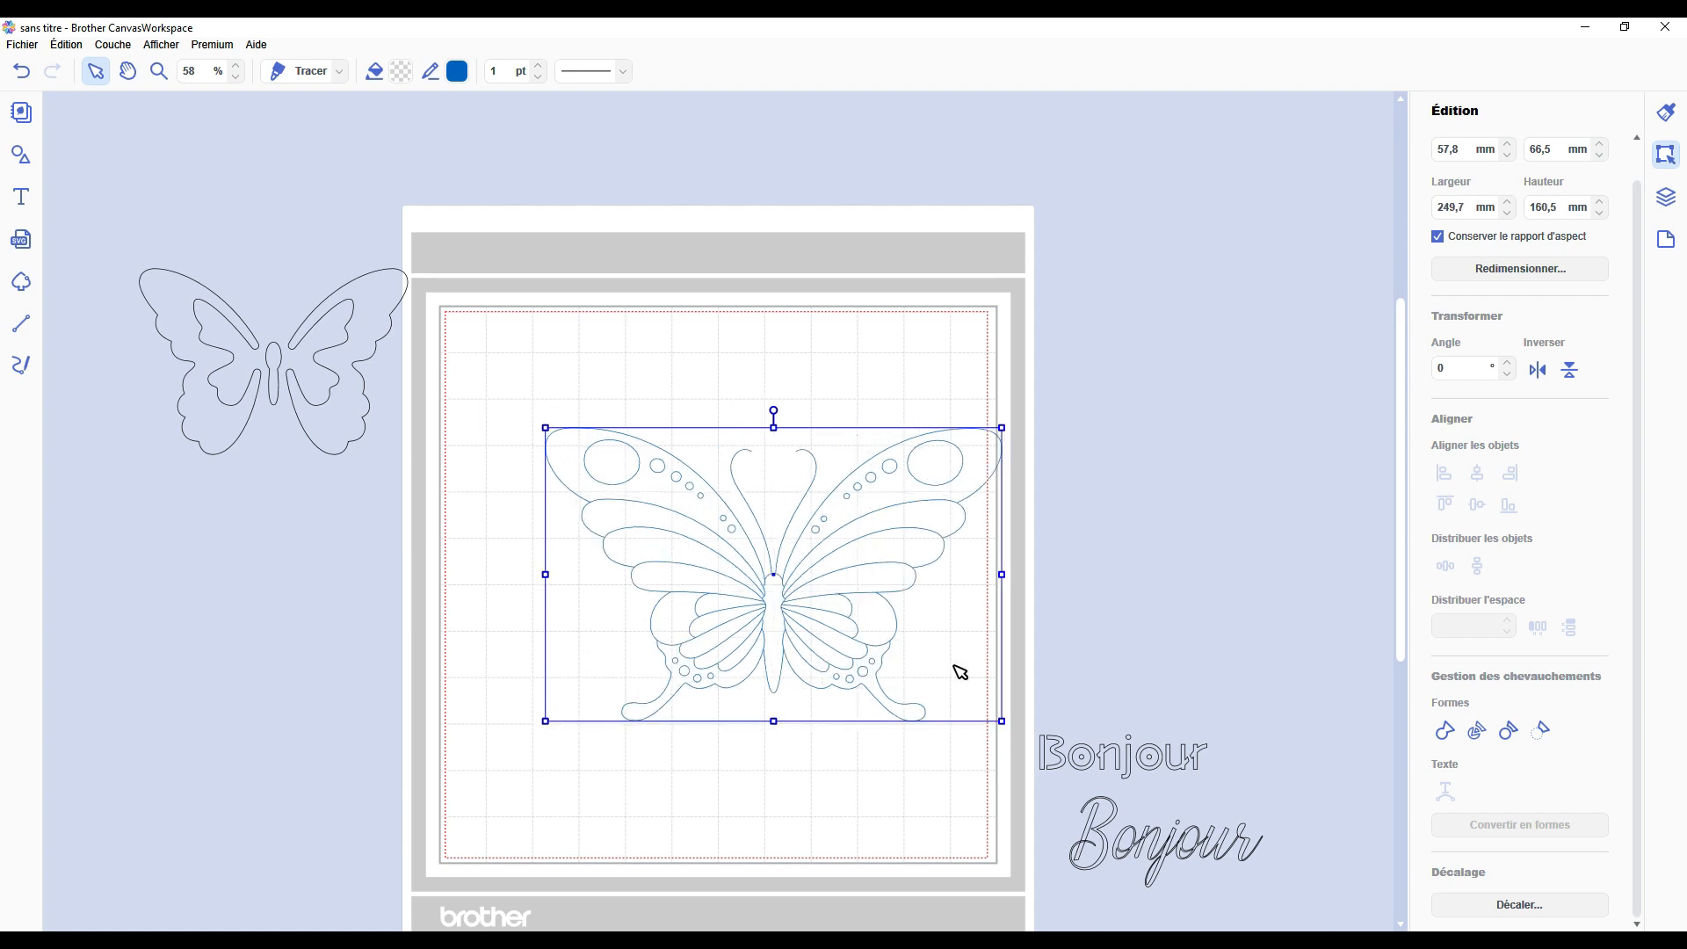
pyautogui.moveTo(544, 427); pyautogui.dragTo(459, 347)
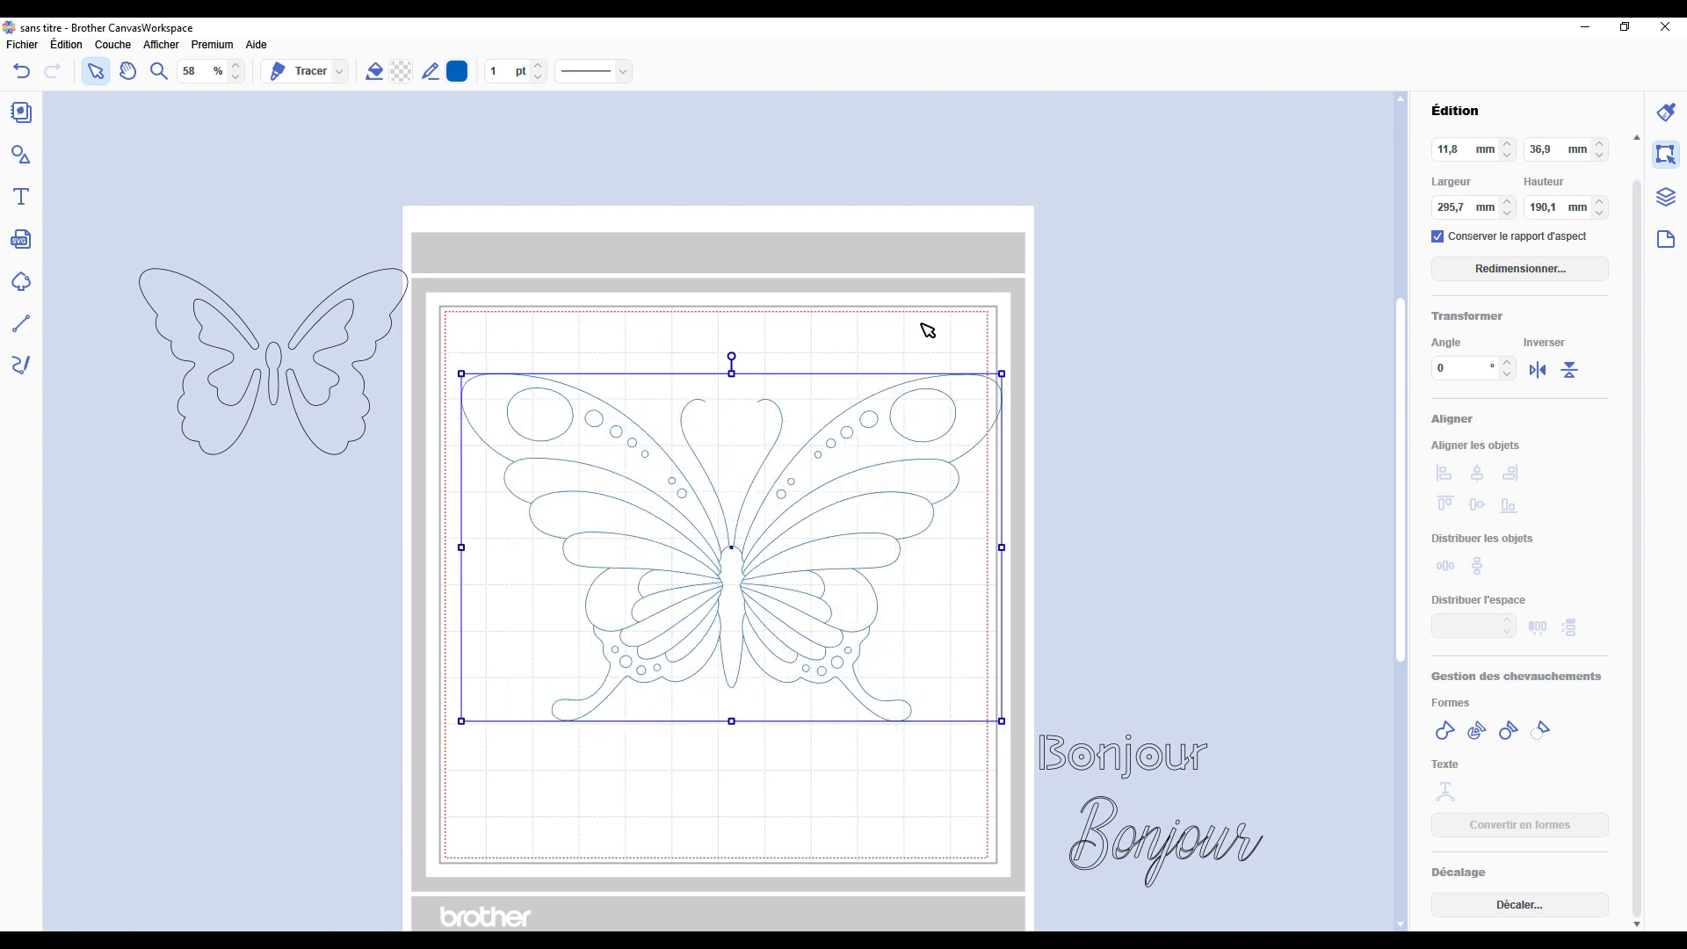
pyautogui.click(920, 324)
# Draw an open three-segment line about 176 mm wide and create a 5 mm outward offset line with rounded corners around it.
pyautogui.click(907, 725)
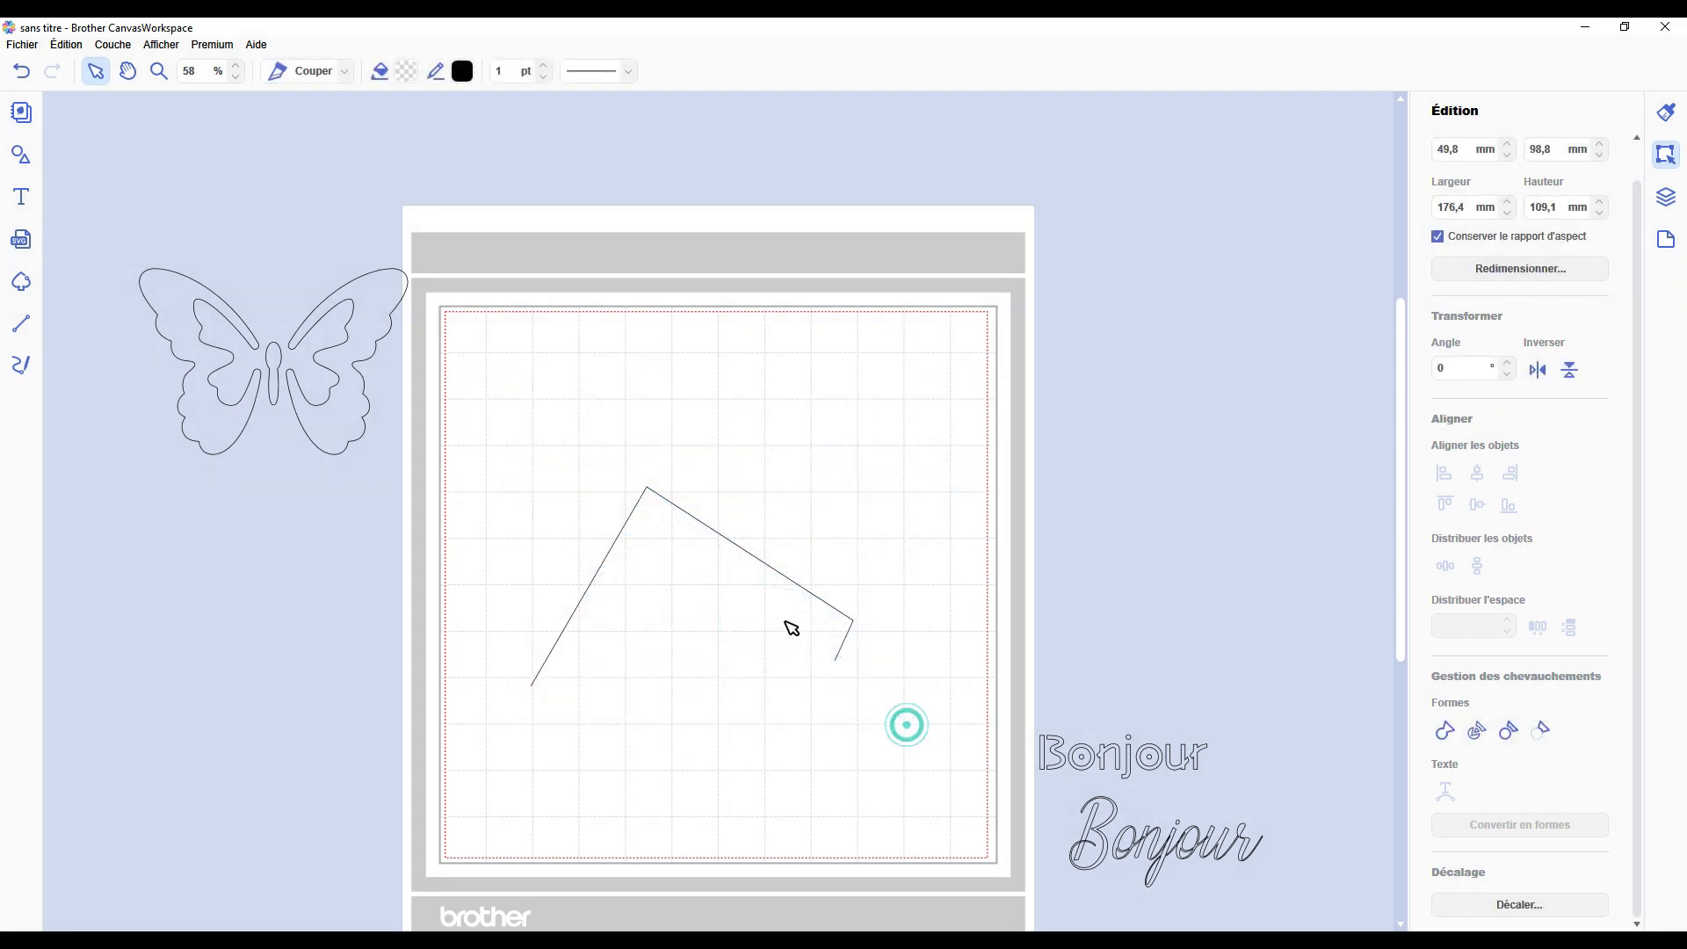
pyautogui.click(797, 587)
pyautogui.click(1489, 905)
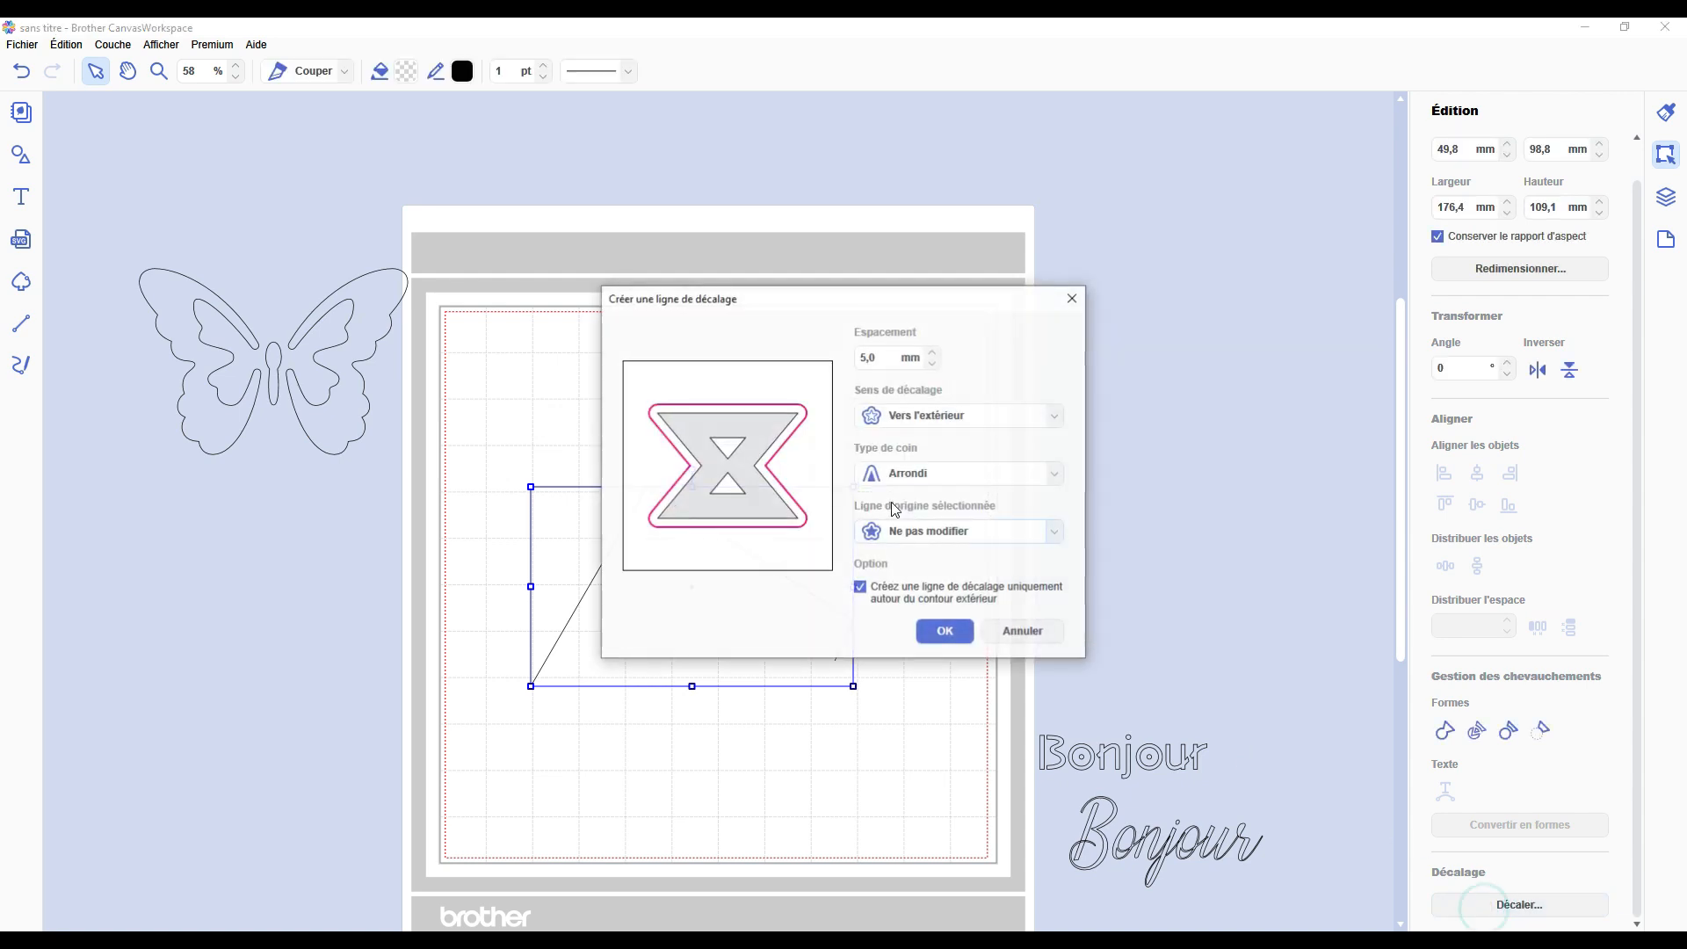
pyautogui.click(945, 631)
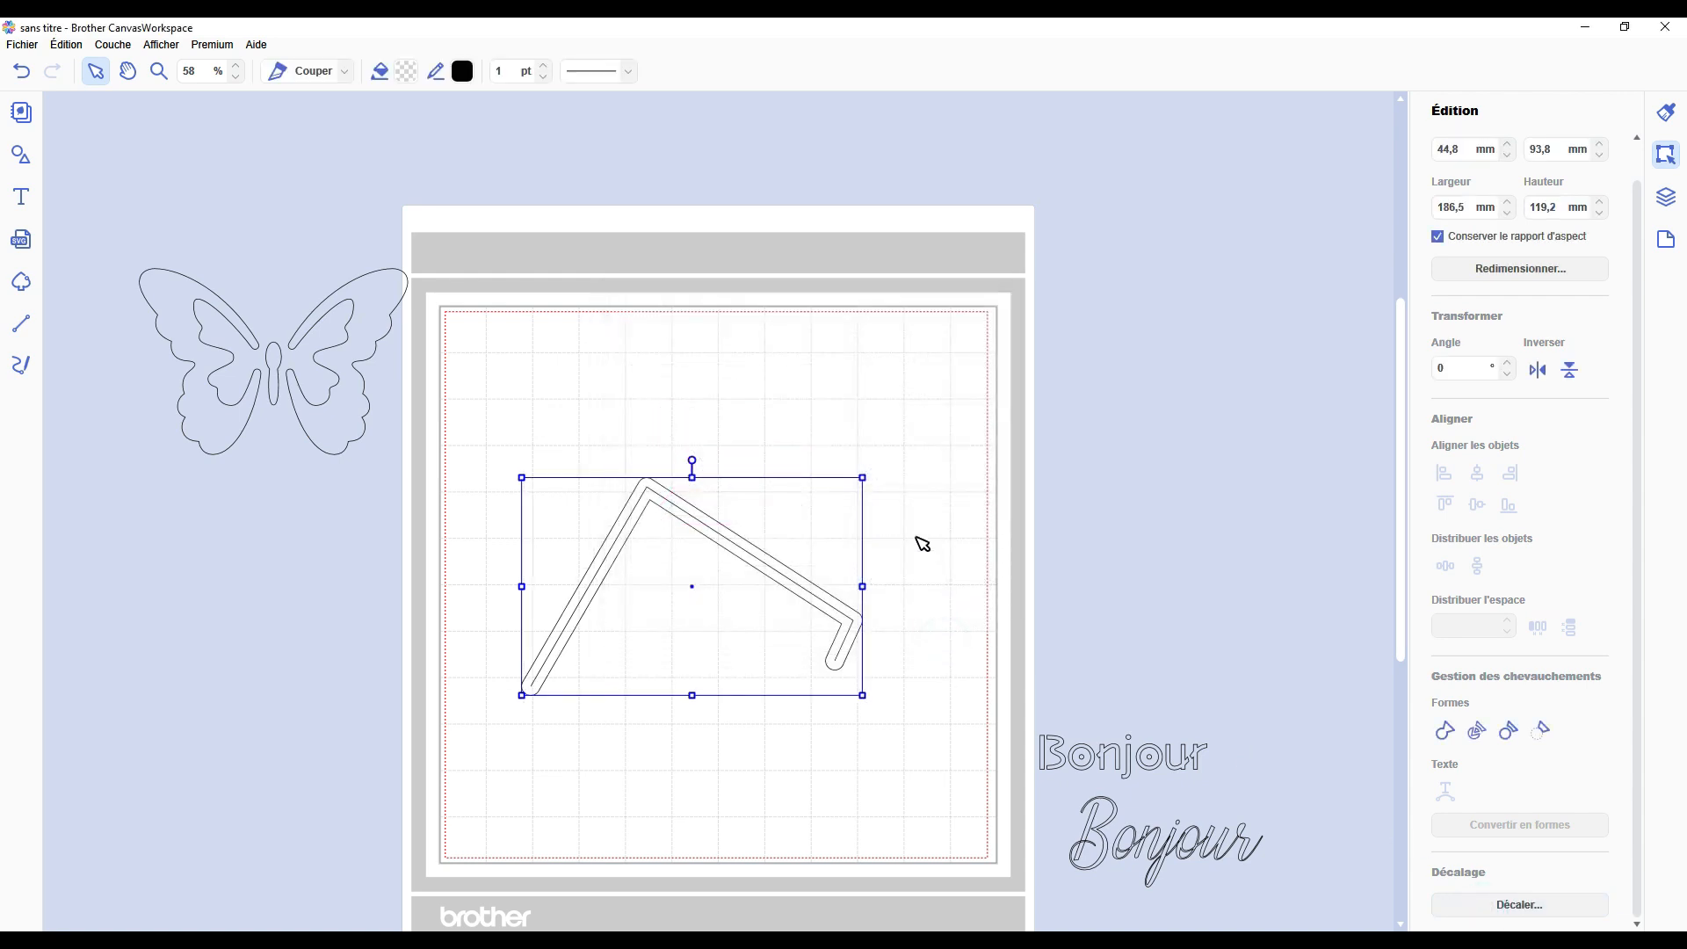
pyautogui.click(917, 537)
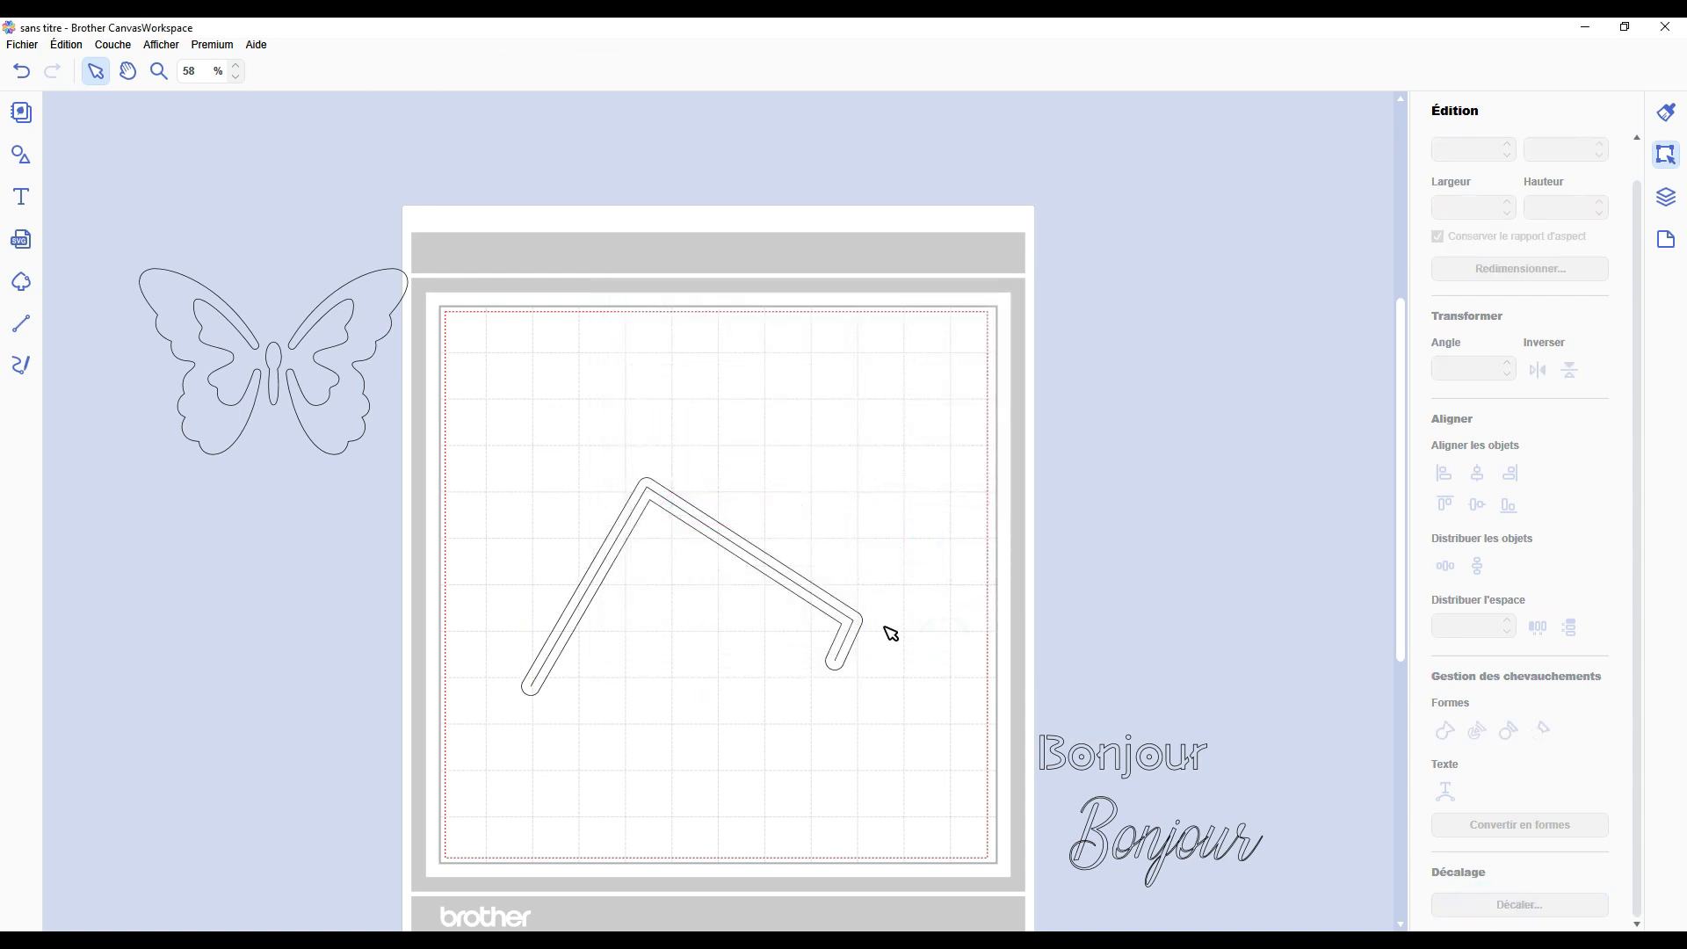
# Undo the offset line and the open three-segment line.
pyautogui.hotkey('ctrl', 'z')
pyautogui.hotkey('ctrl', 'z')
# Place the oak leaf motif from the line embossing designs on the empty mat.
pyautogui.click(21, 155)
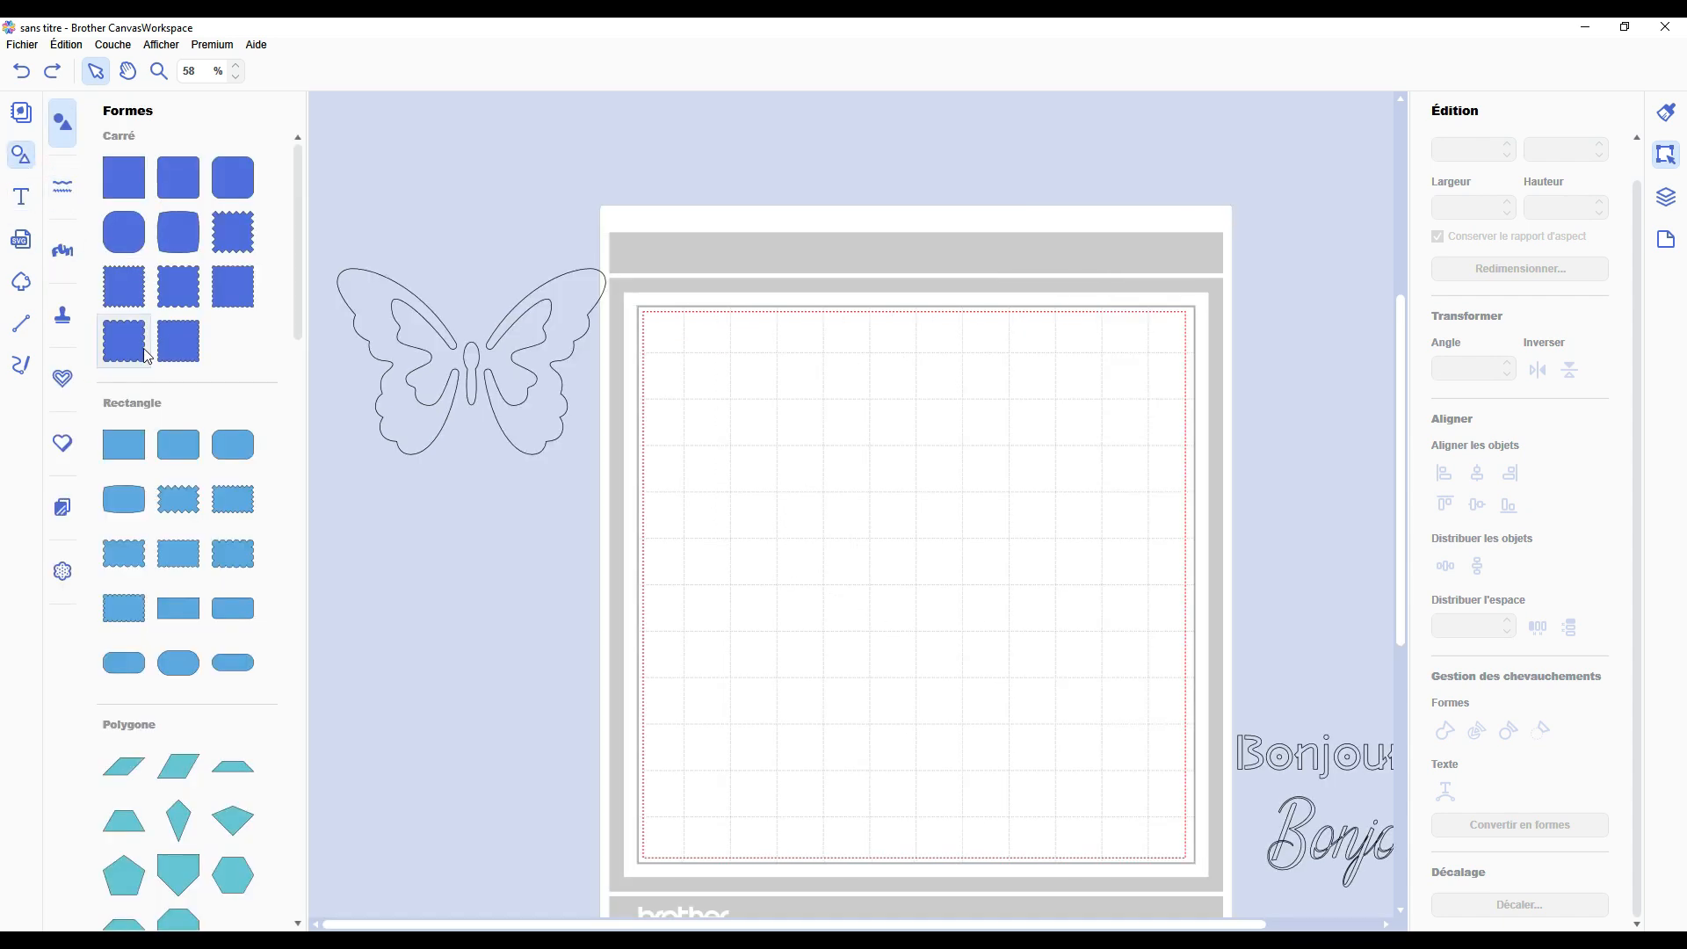
pyautogui.click(65, 385)
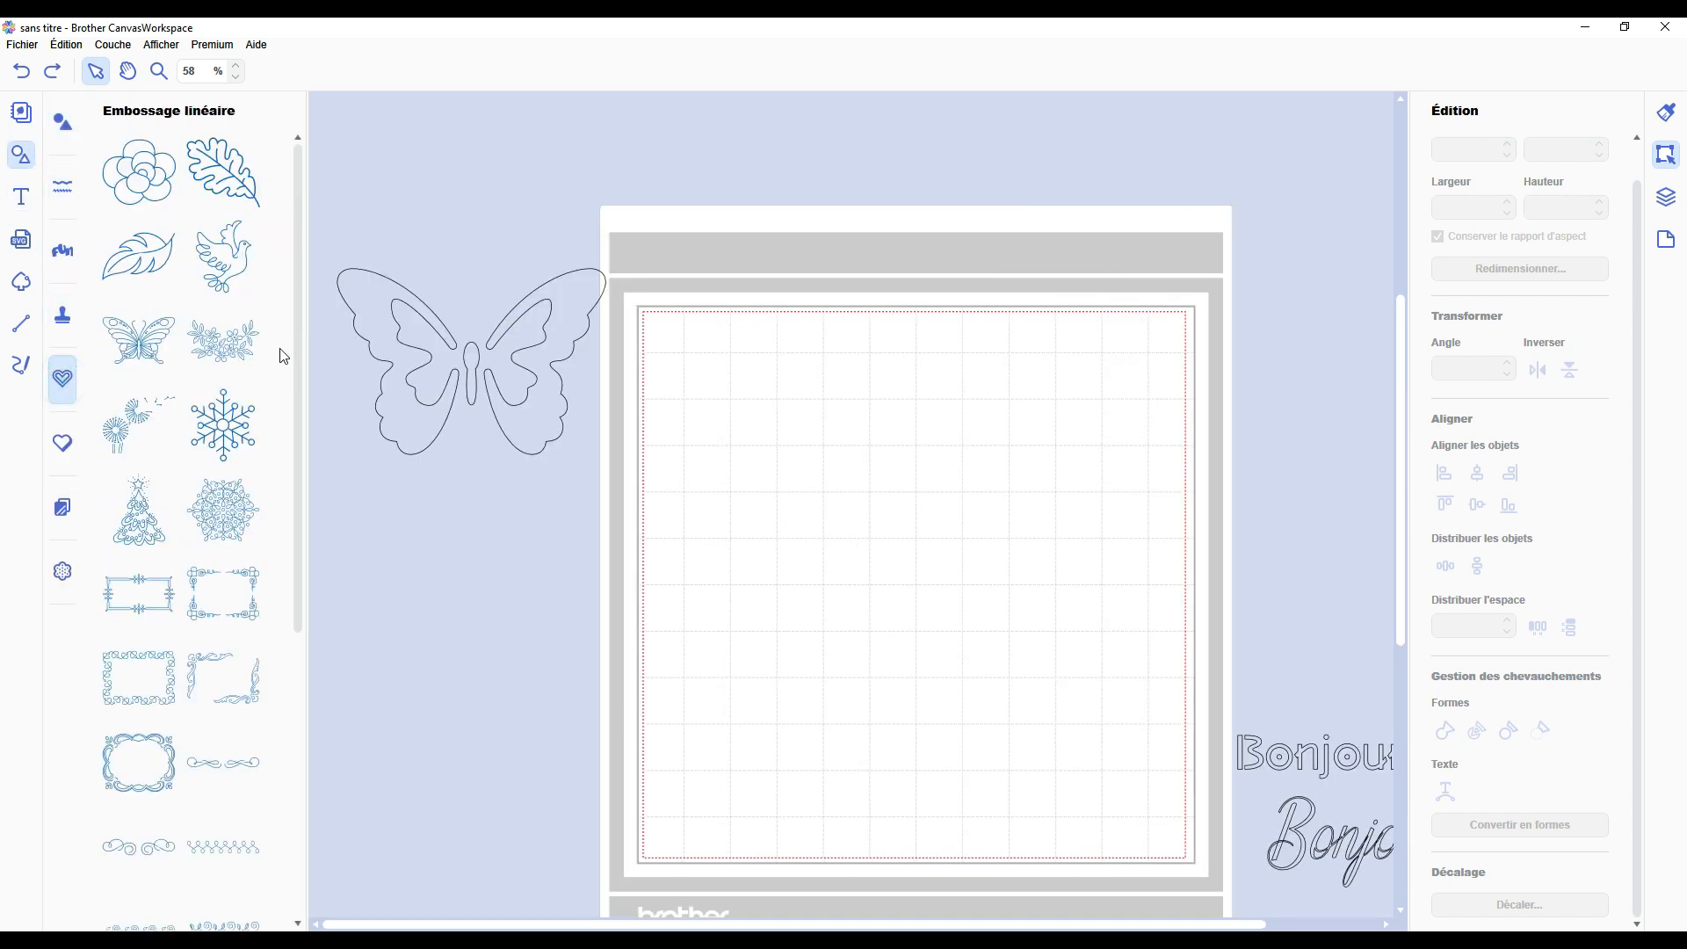
pyautogui.moveTo(240, 182); pyautogui.dragTo(820, 523)
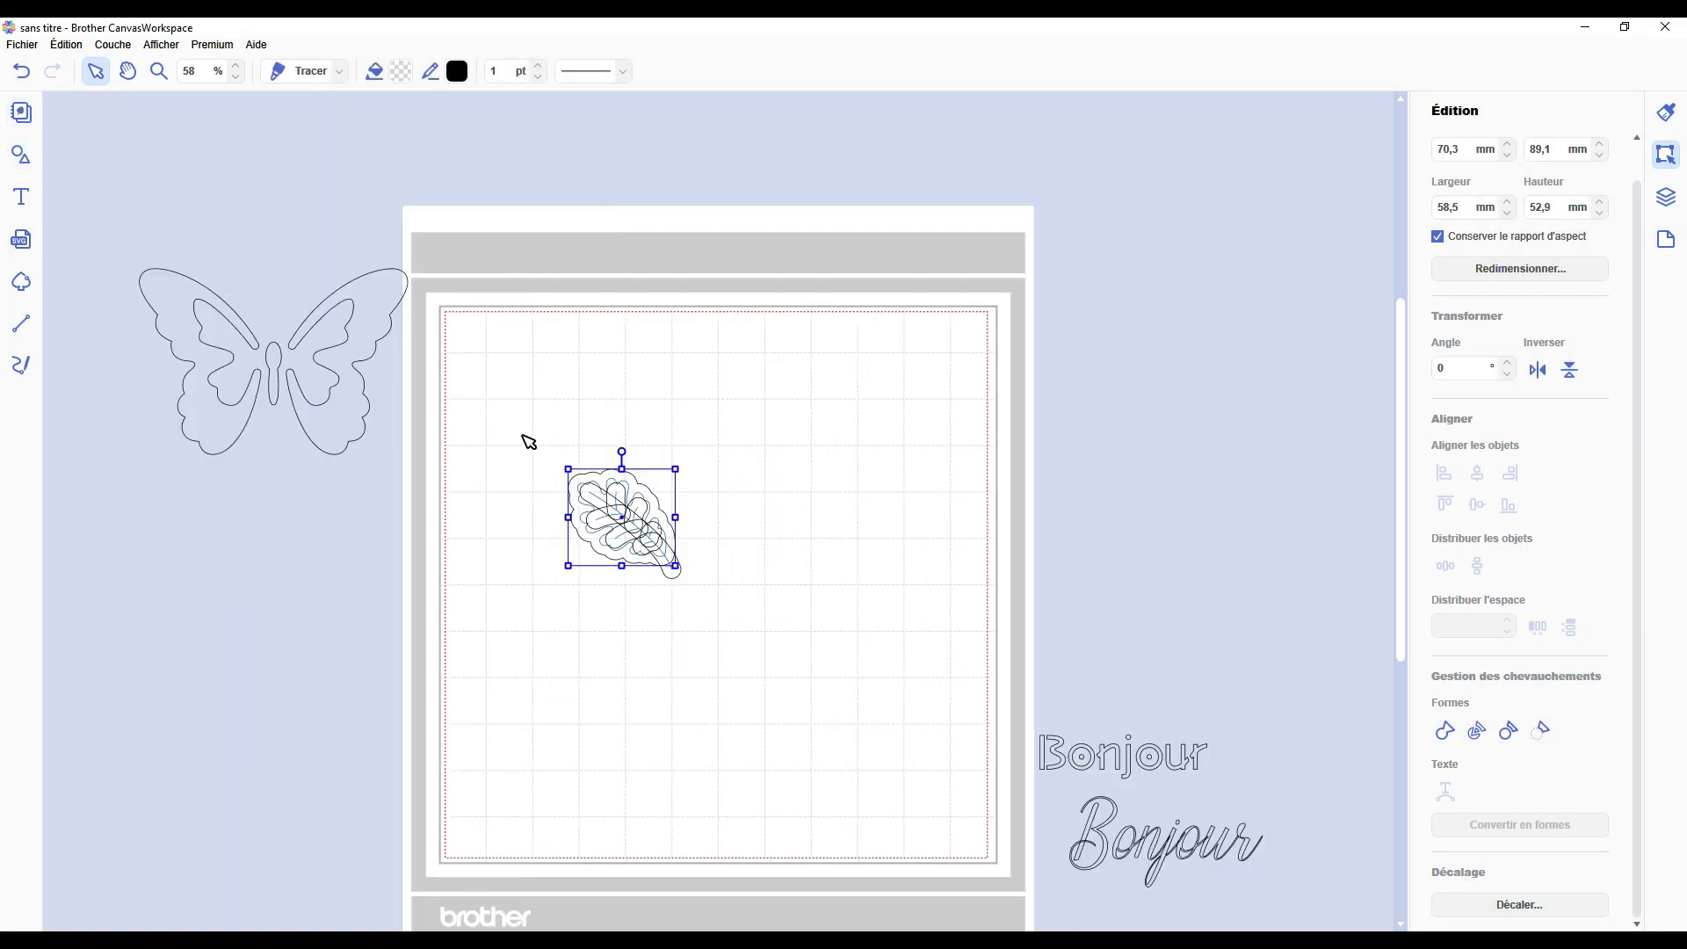
# Enlarge the oak leaf motif together with all its offset lines proportionally to about 158 mm wide.
pyautogui.moveTo(755, 695); pyautogui.dragTo(538, 412)
pyautogui.moveTo(680, 580); pyautogui.dragTo(861, 699)
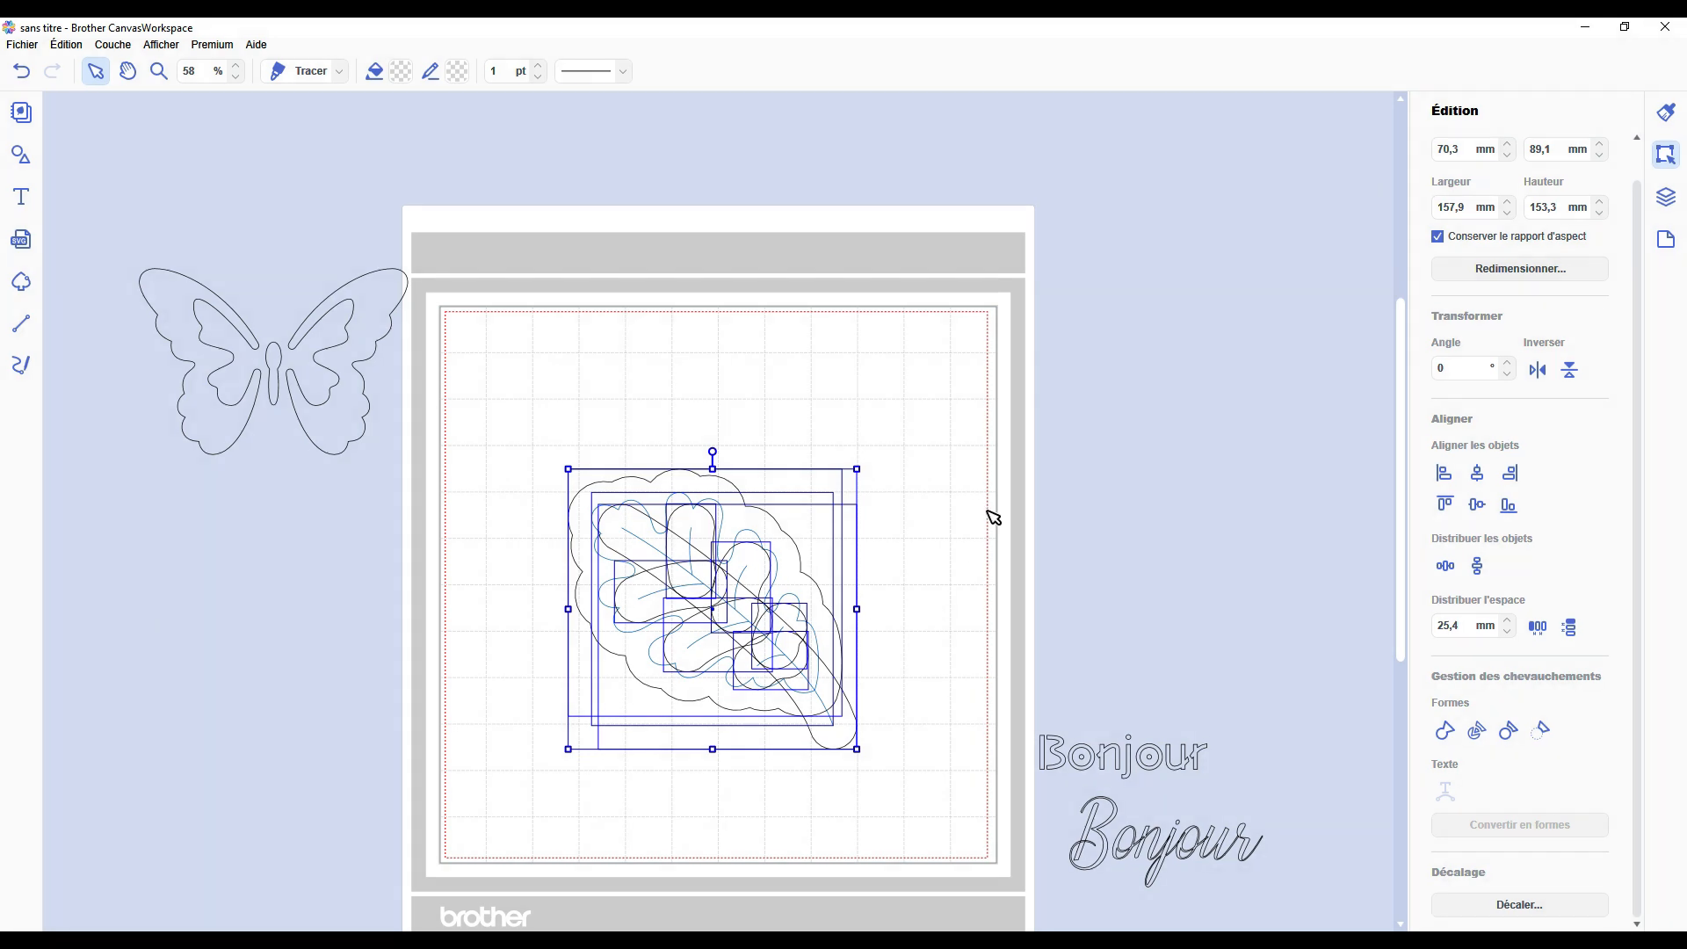
pyautogui.click(927, 535)
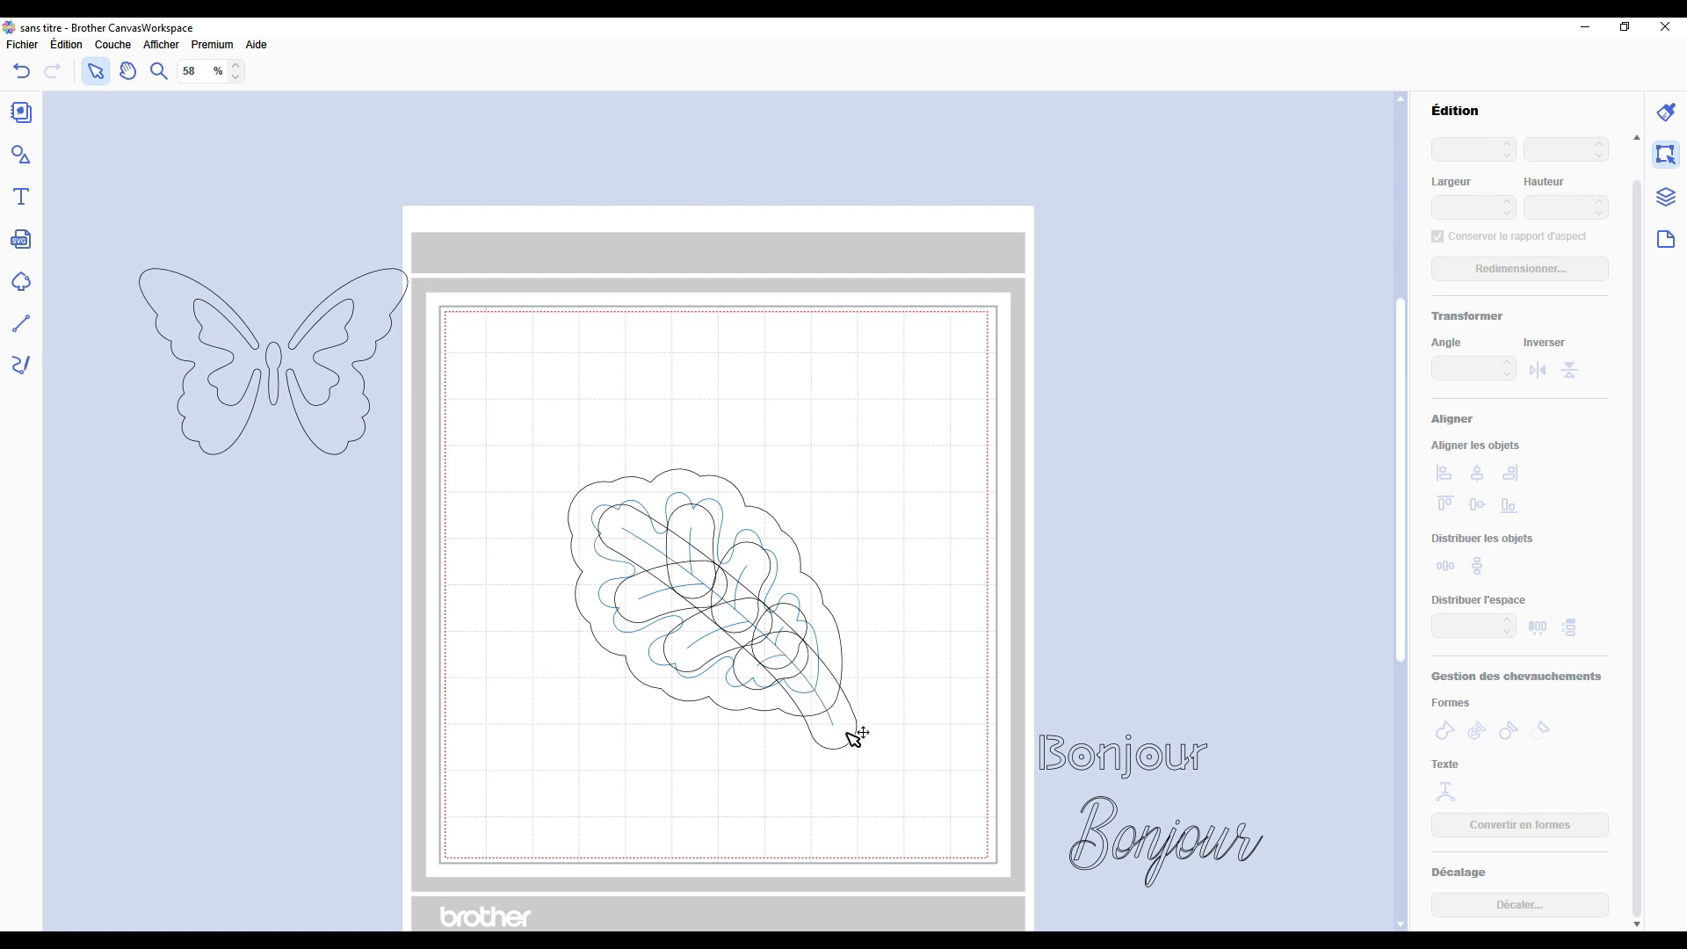
# Try moving the central vein's offset line and the outer offset line away from the leaf, undoing each move.
pyautogui.moveTo(858, 738); pyautogui.dragTo(1077, 603)
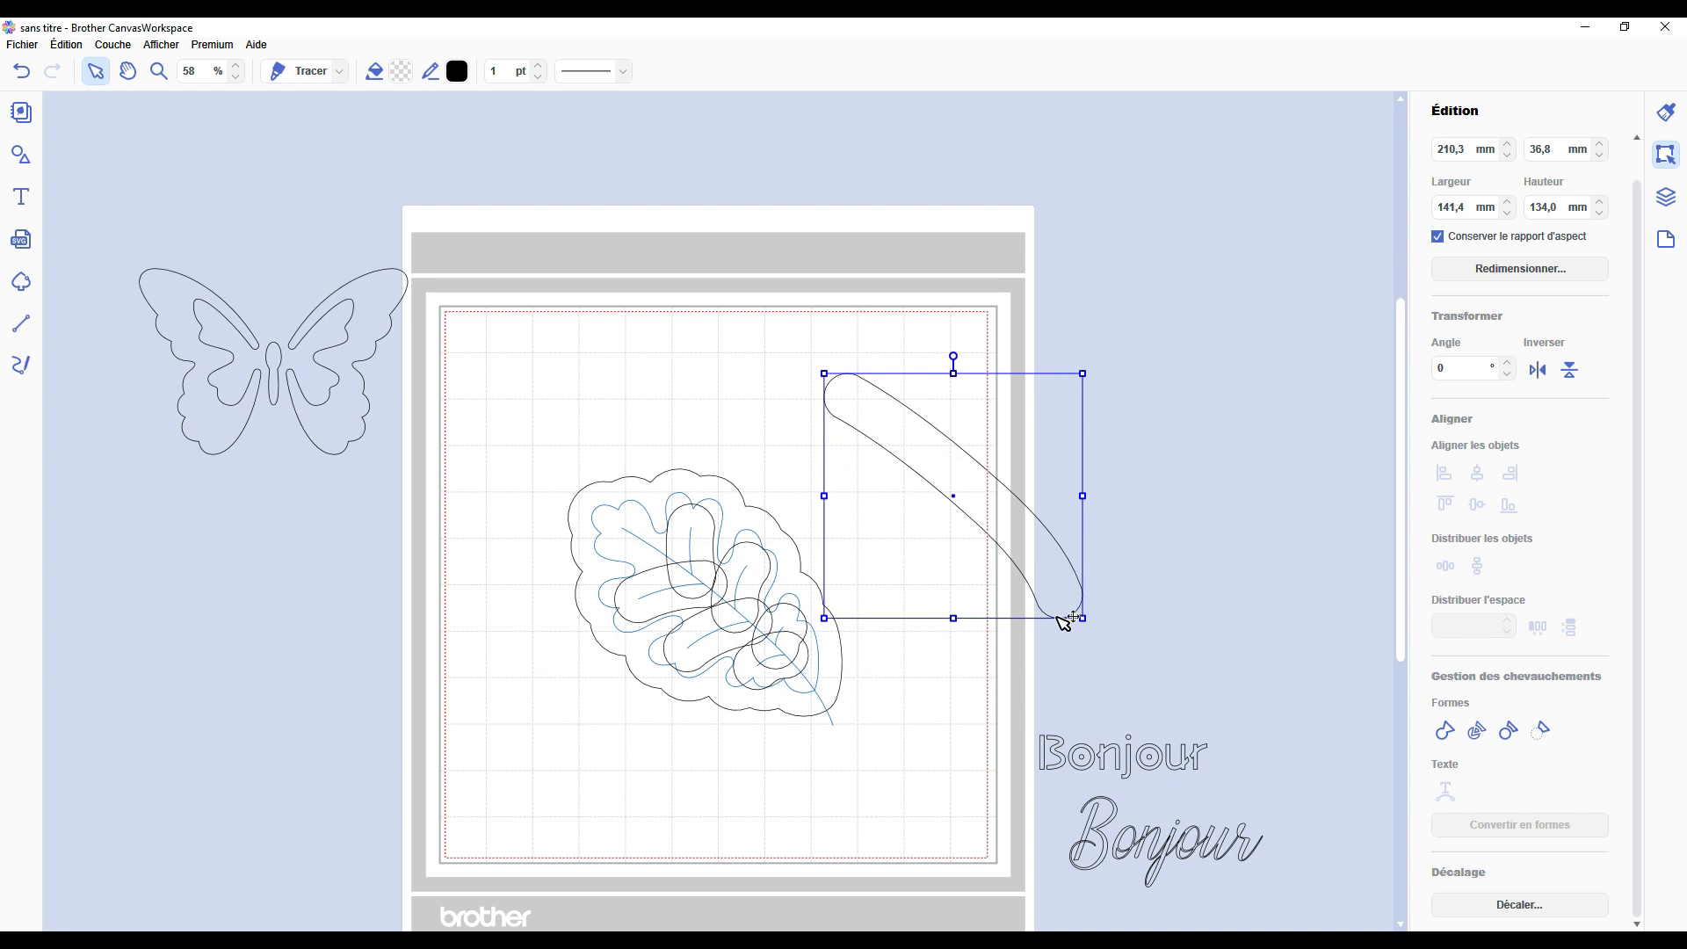
pyautogui.hotkey('ctrl', 'z')
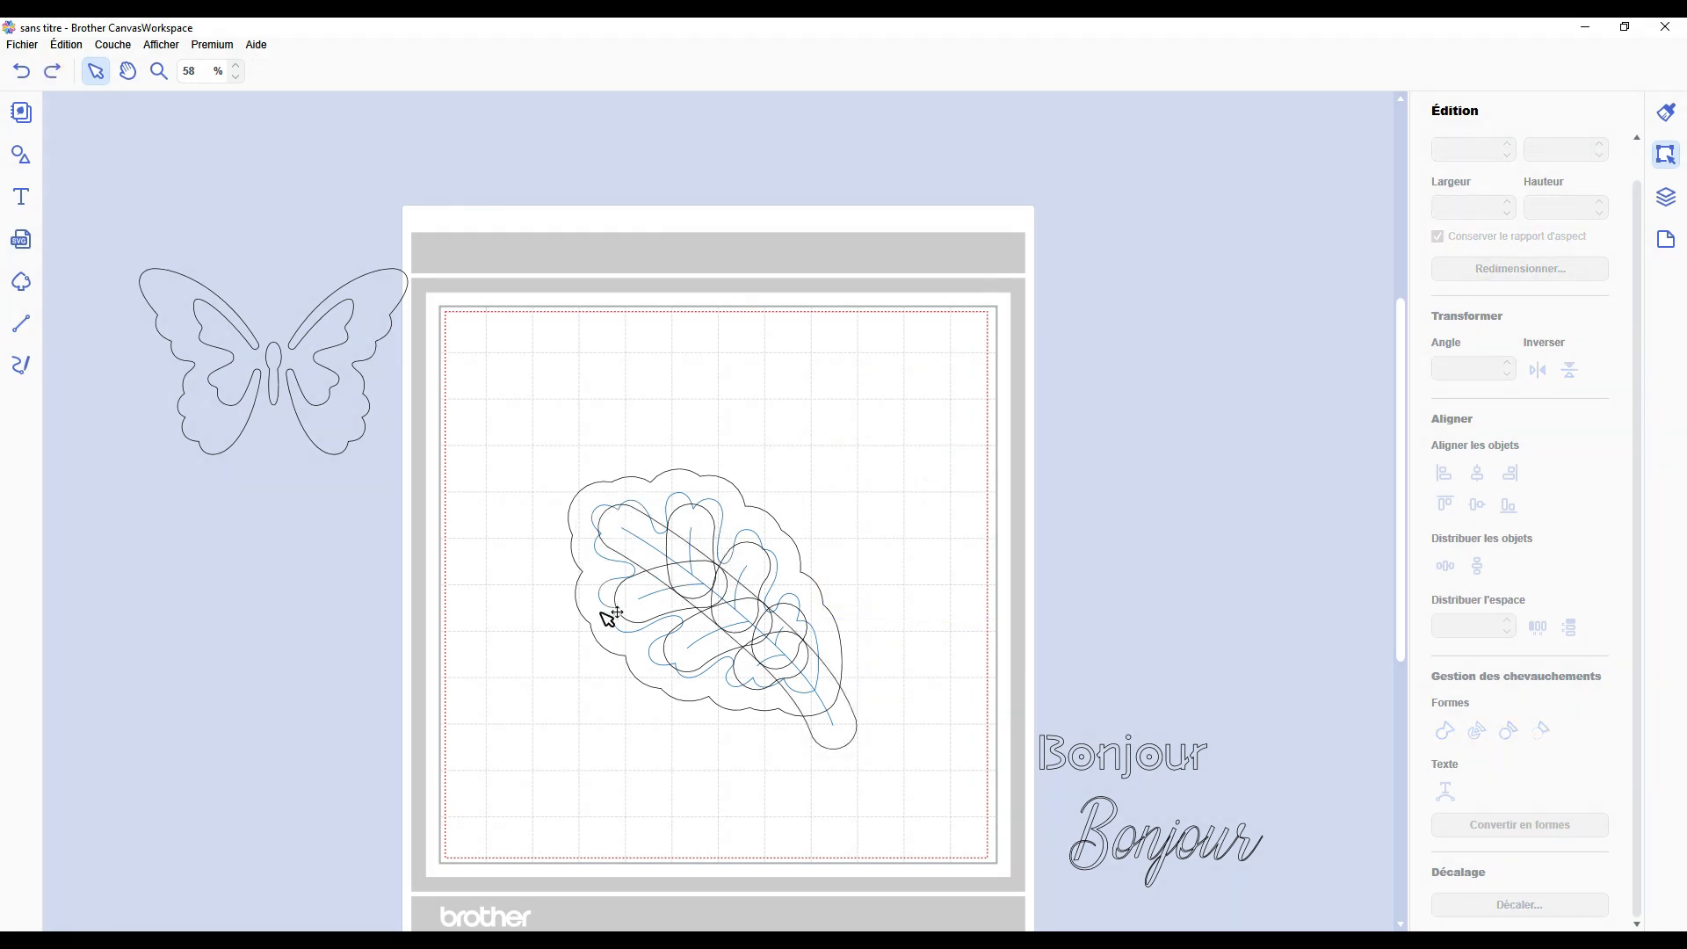
pyautogui.moveTo(722, 499); pyautogui.dragTo(1029, 280)
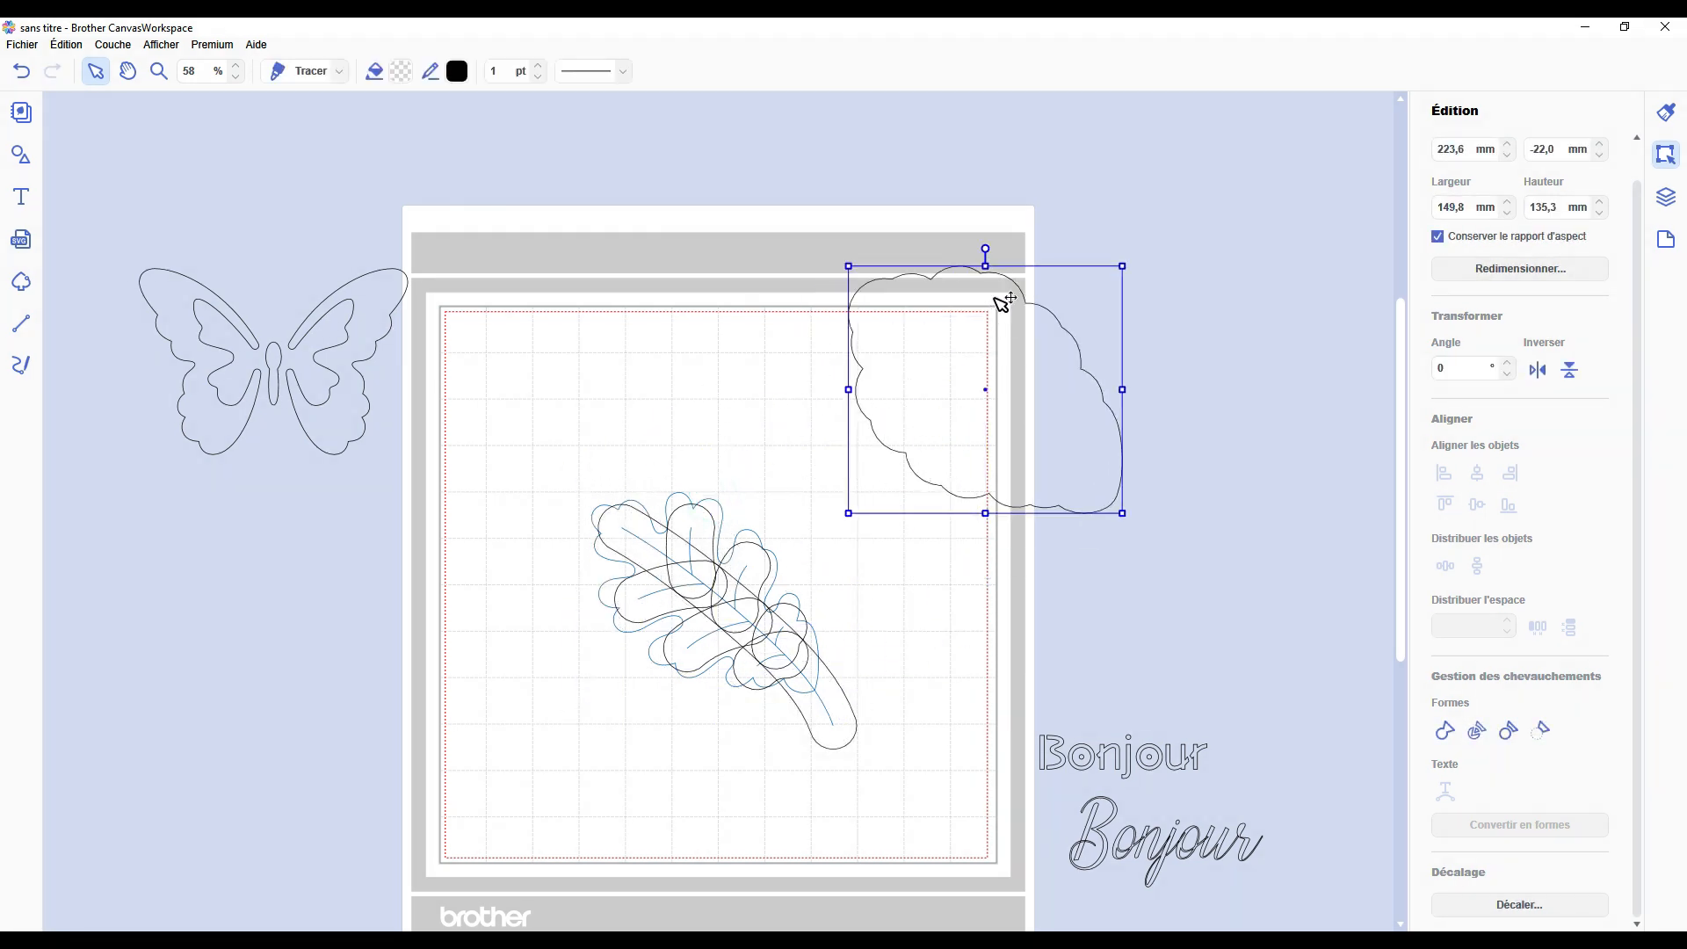
pyautogui.hotkey('ctrl', 'z')
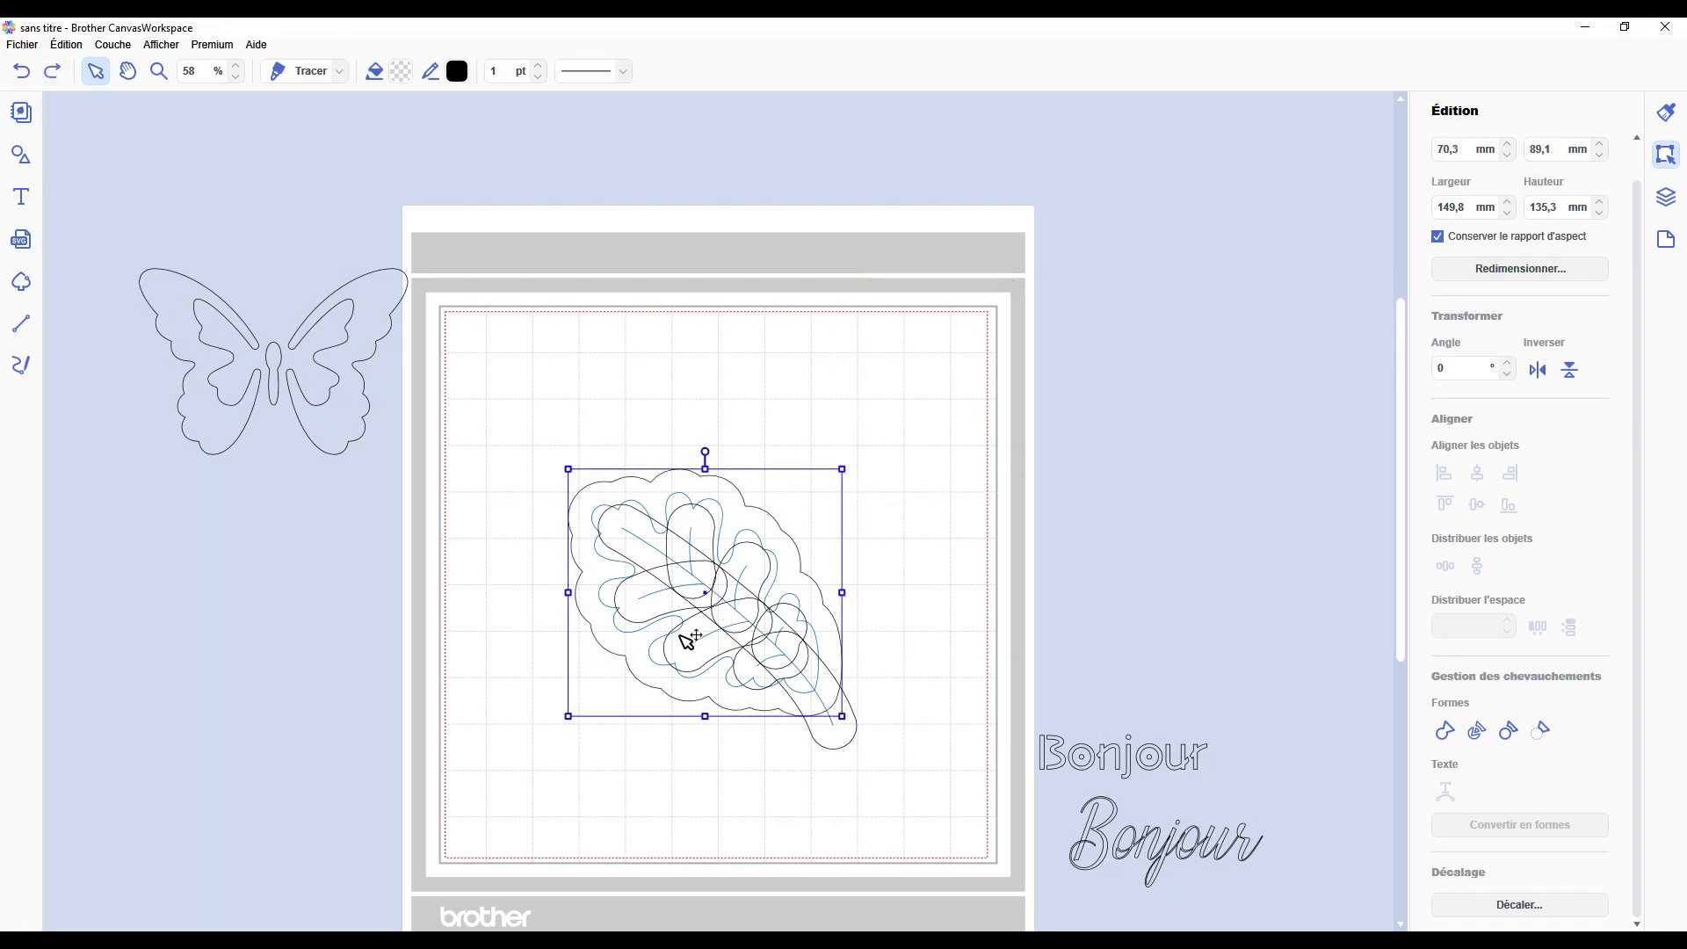
pyautogui.click(947, 647)
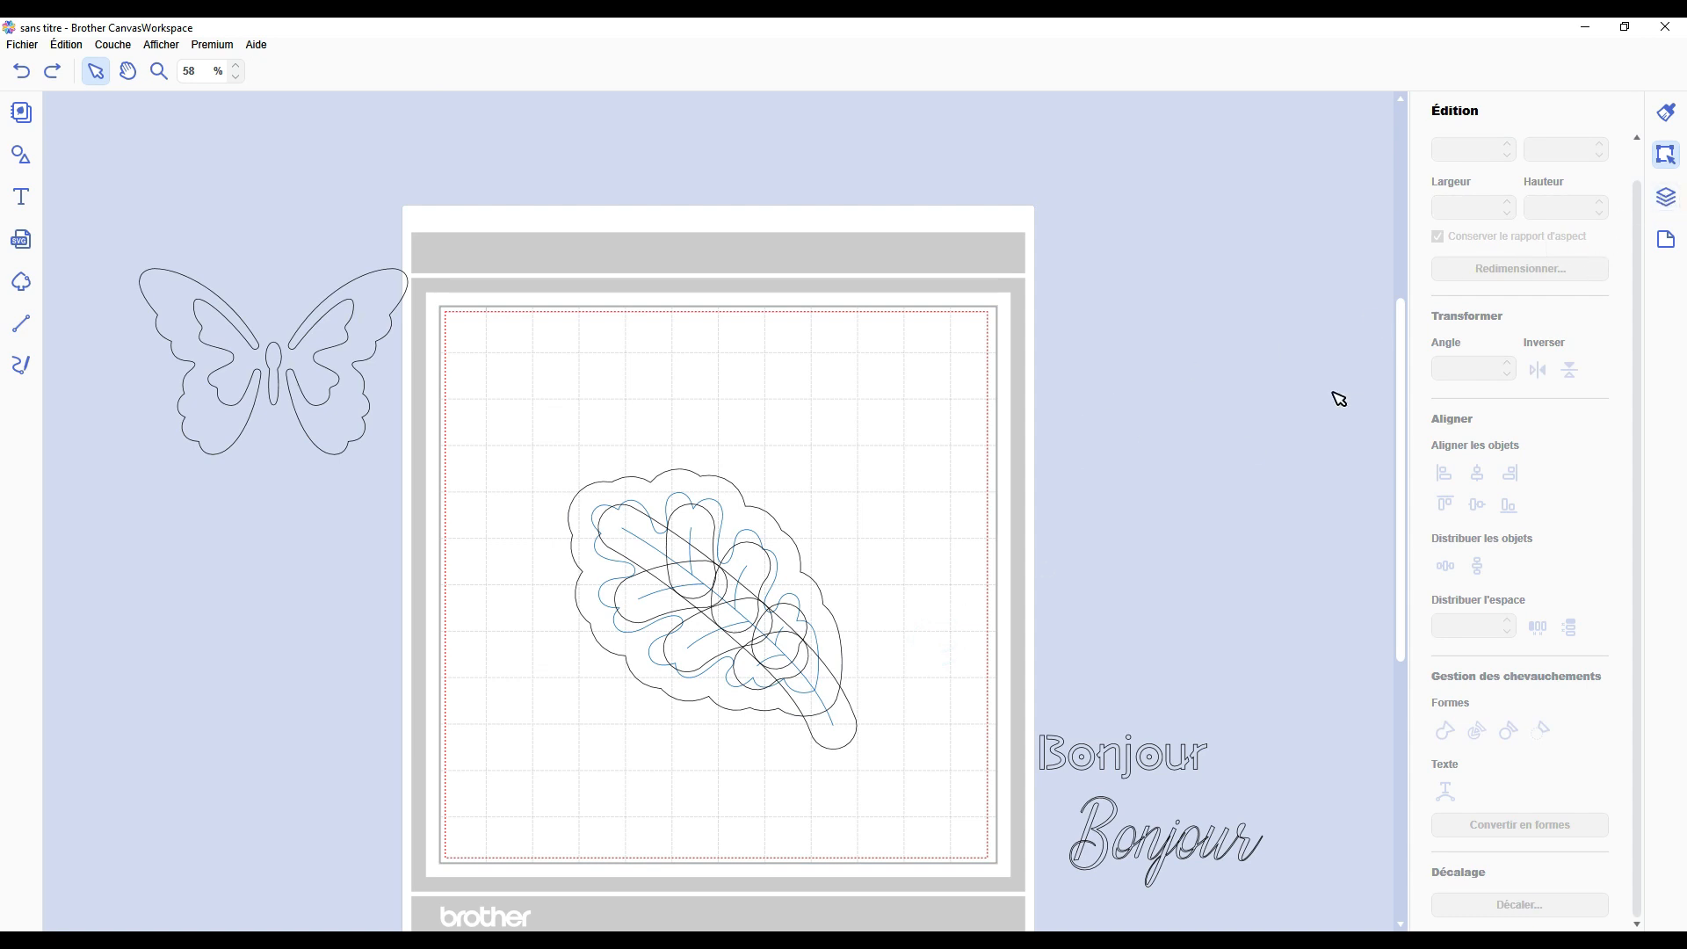
# Select all eight separate offset lines of the leaf in the layer list and merge them into one outline.
pyautogui.click(1666, 197)
pyautogui.click(1470, 155)
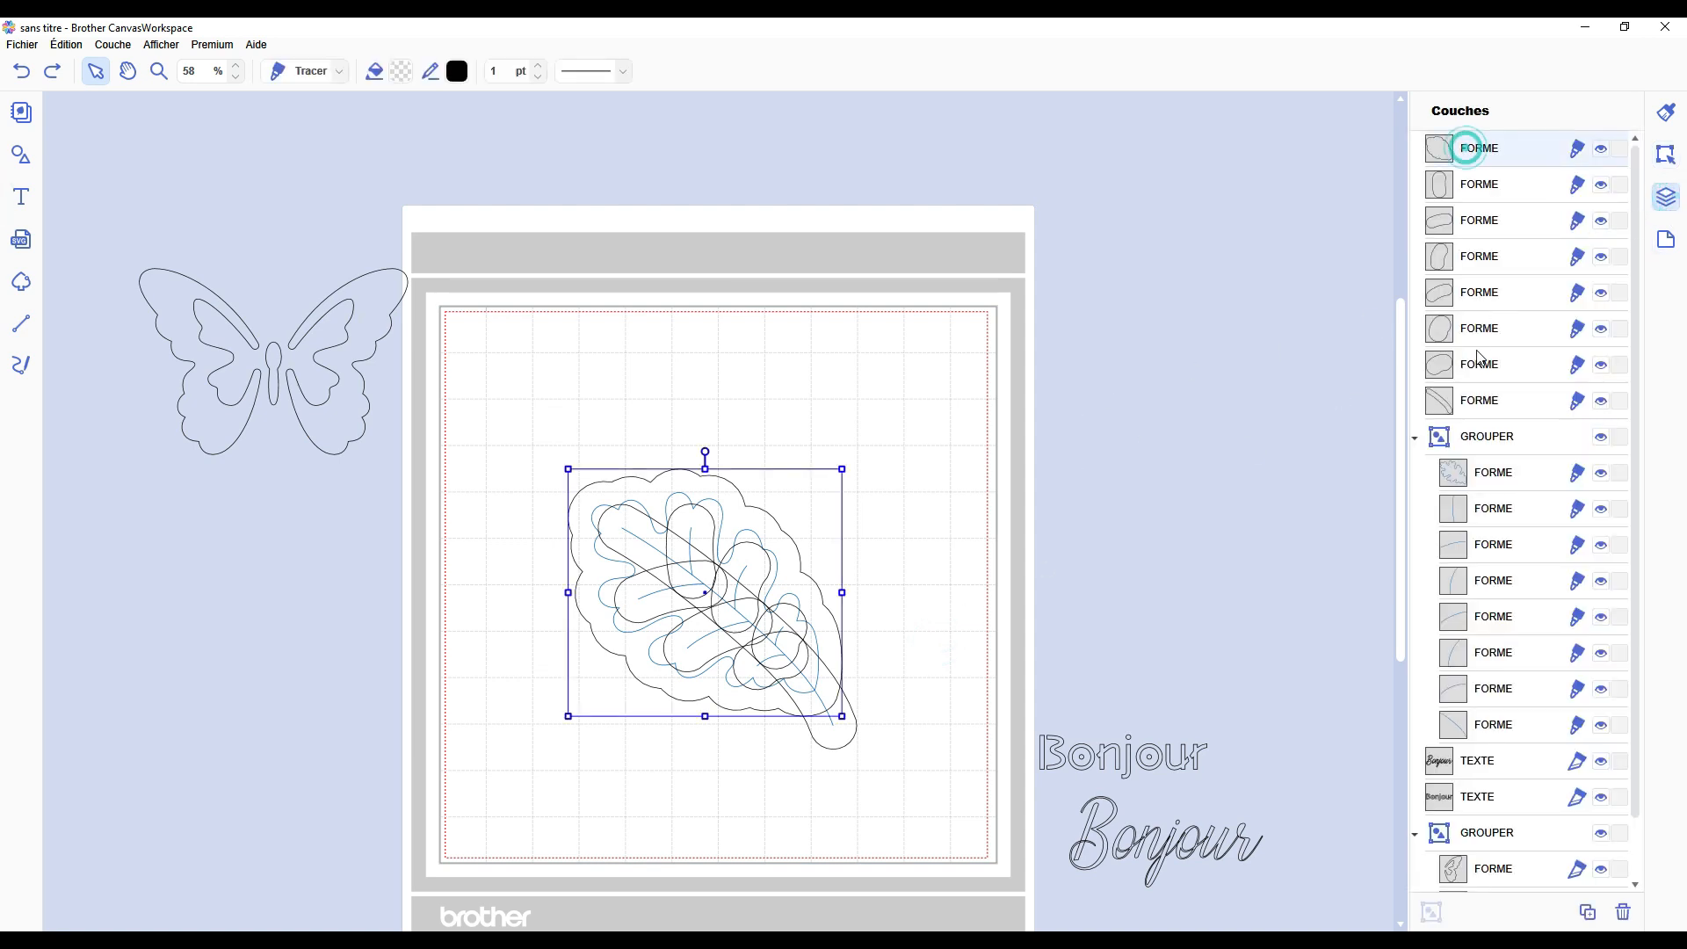
pyautogui.keyDown('shift'); pyautogui.click(1485, 399); pyautogui.keyUp('shift')
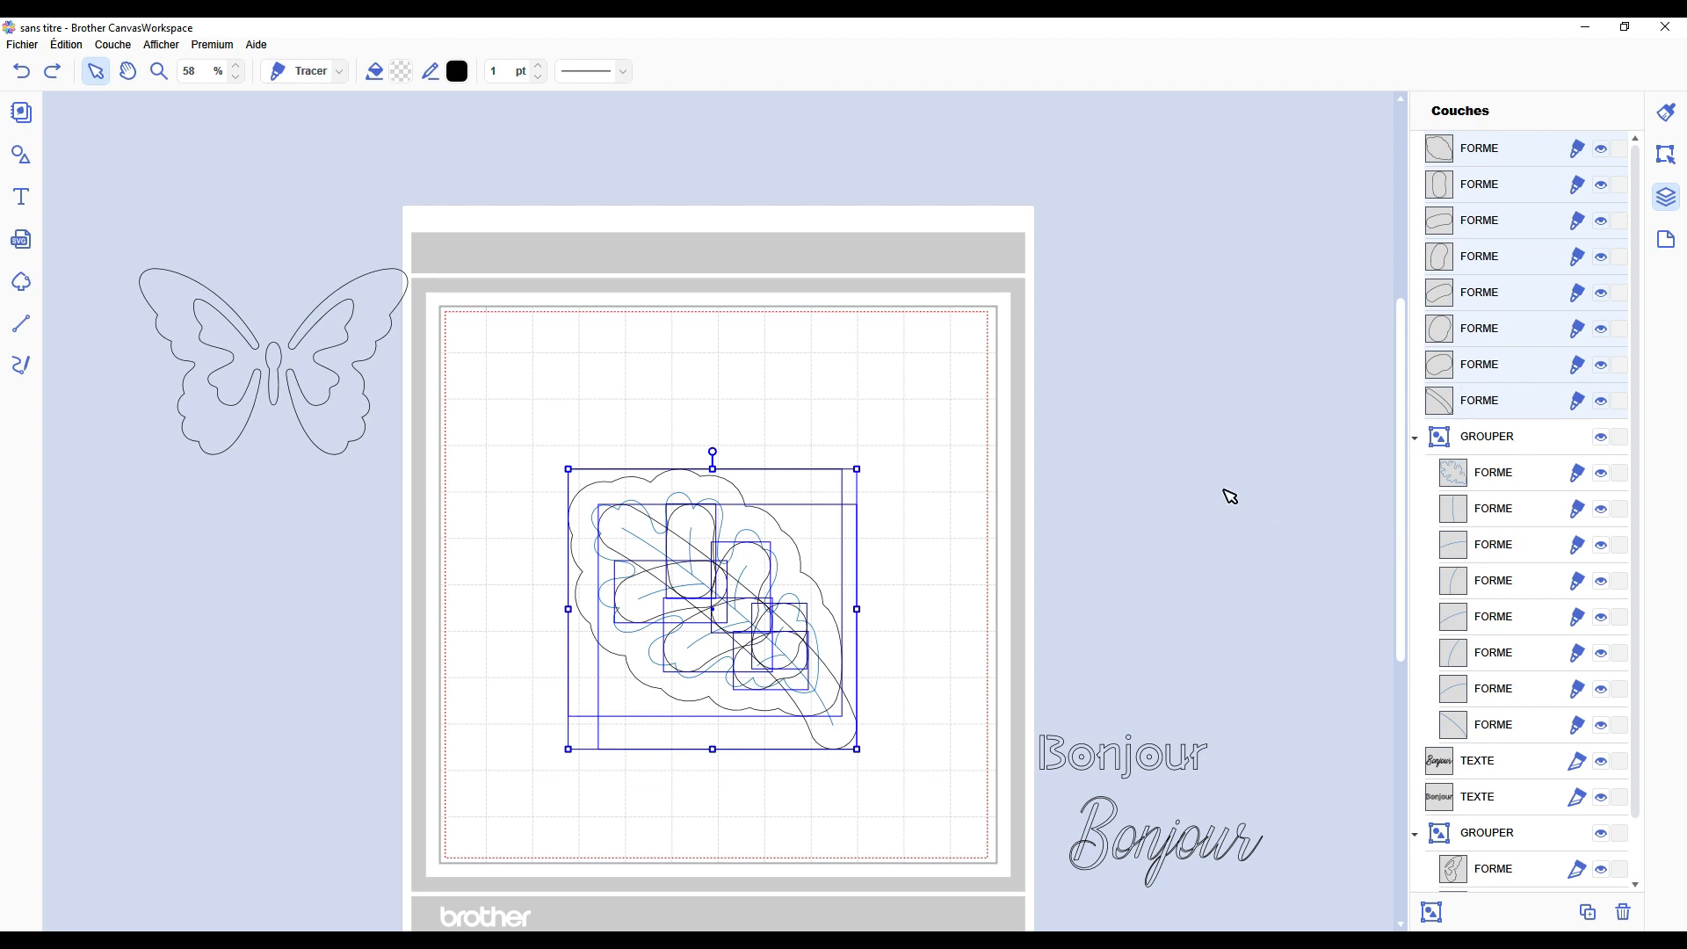
pyautogui.click(1665, 153)
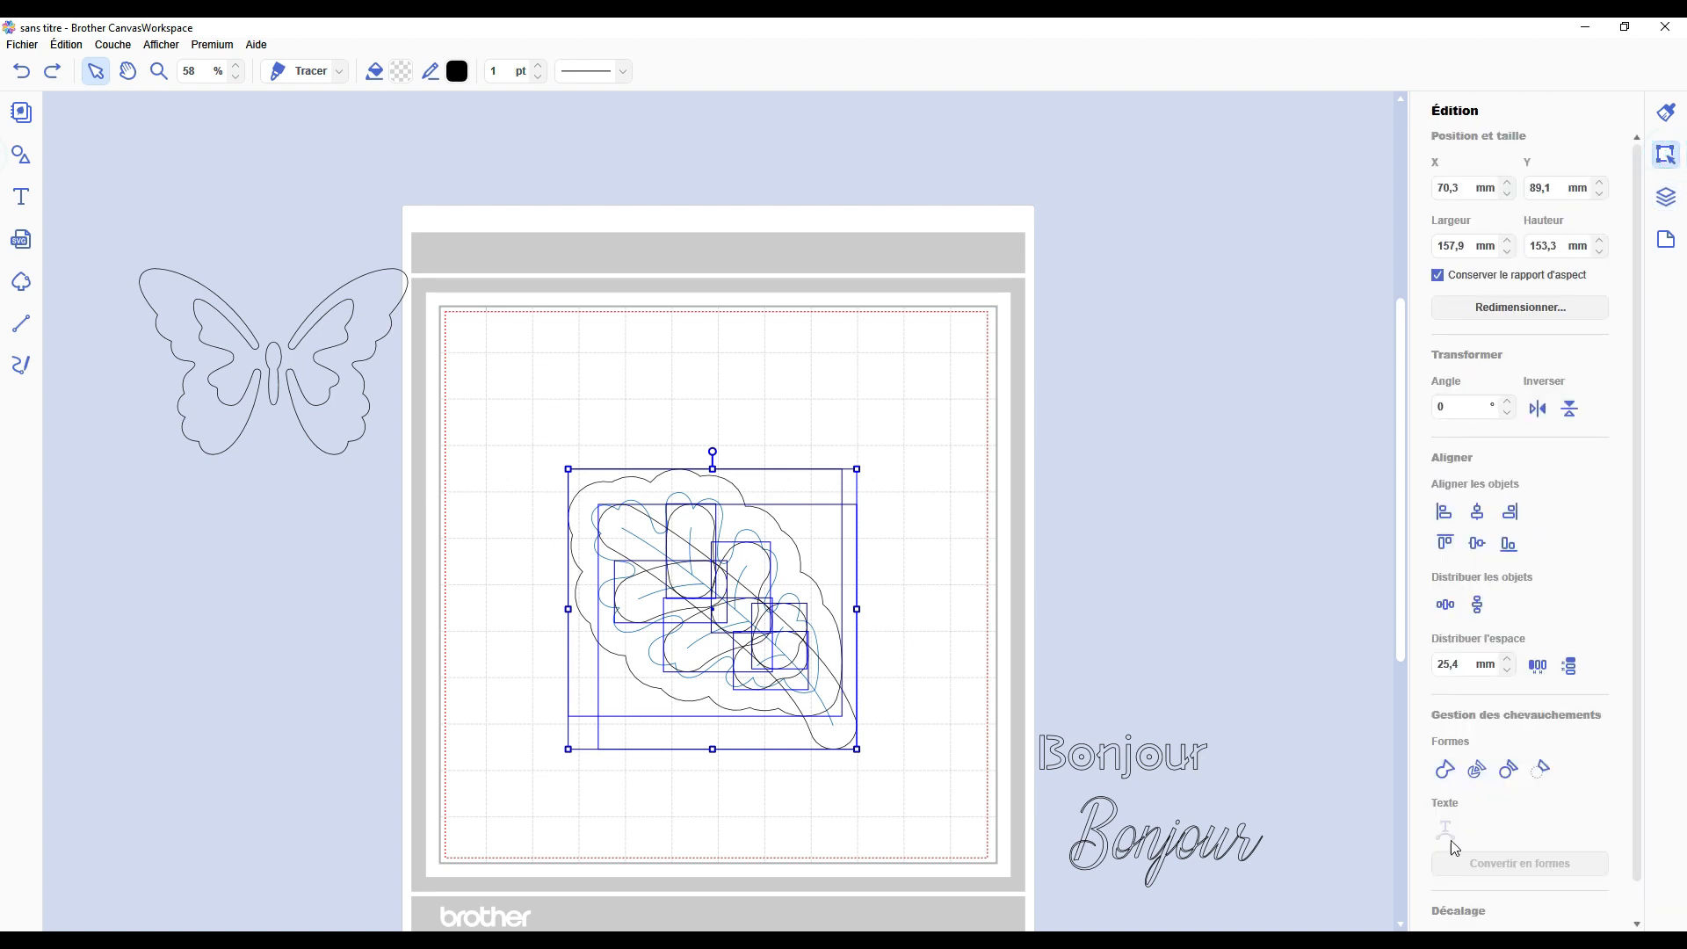
pyautogui.click(1448, 781)
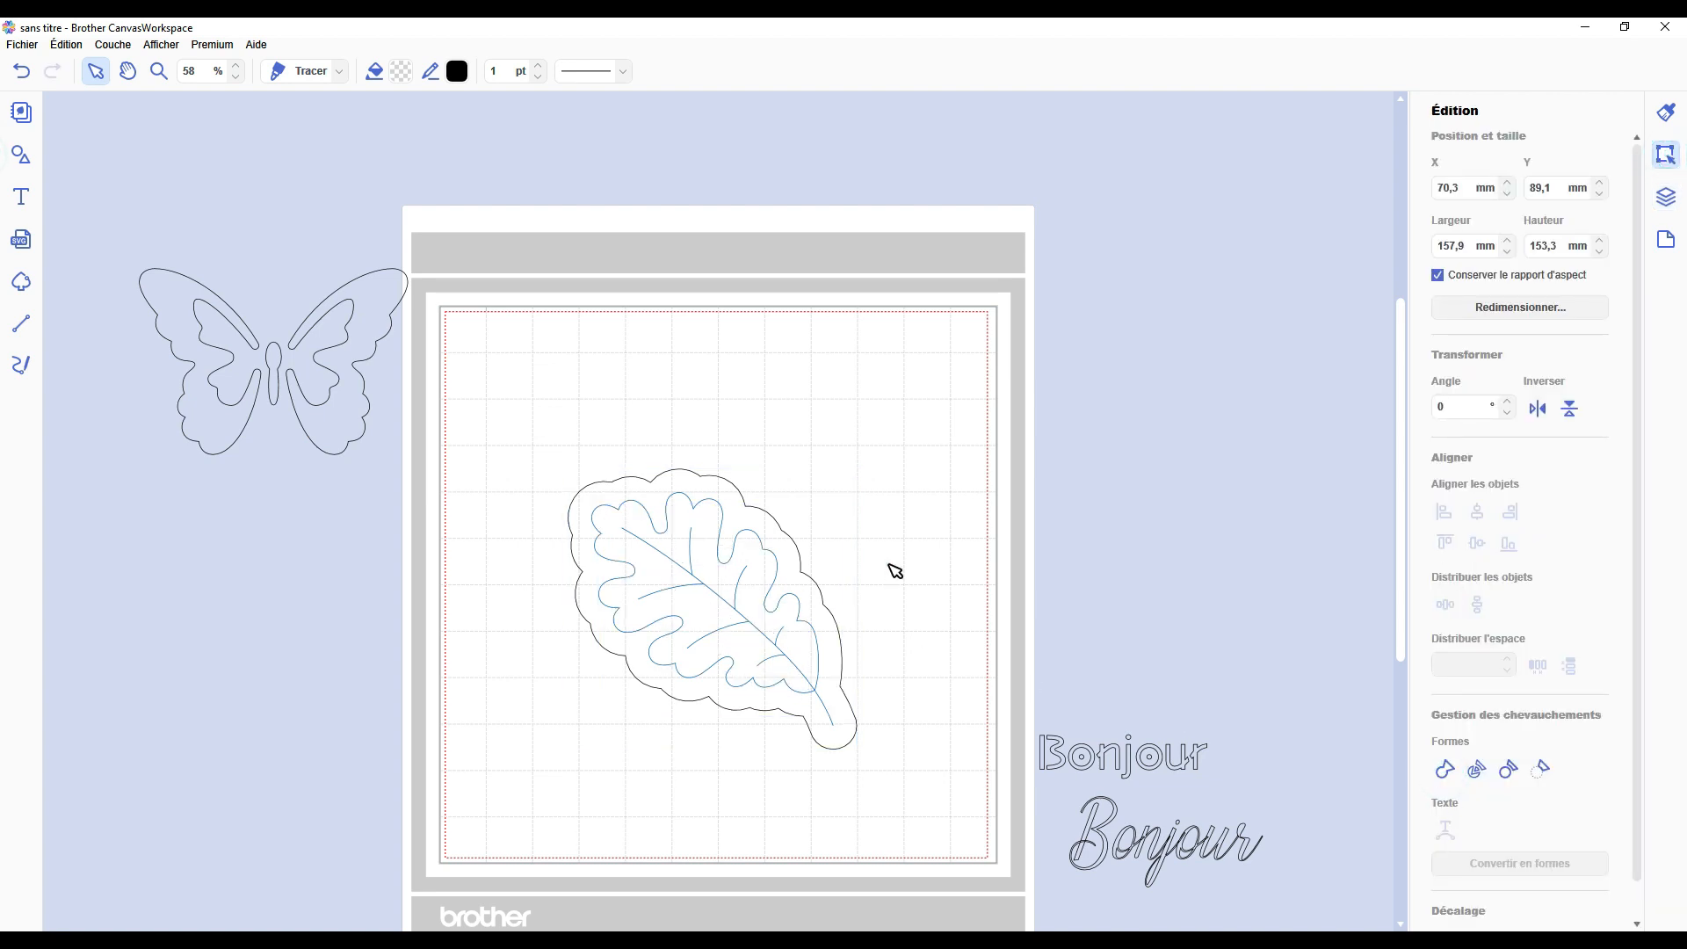
pyautogui.click(894, 572)
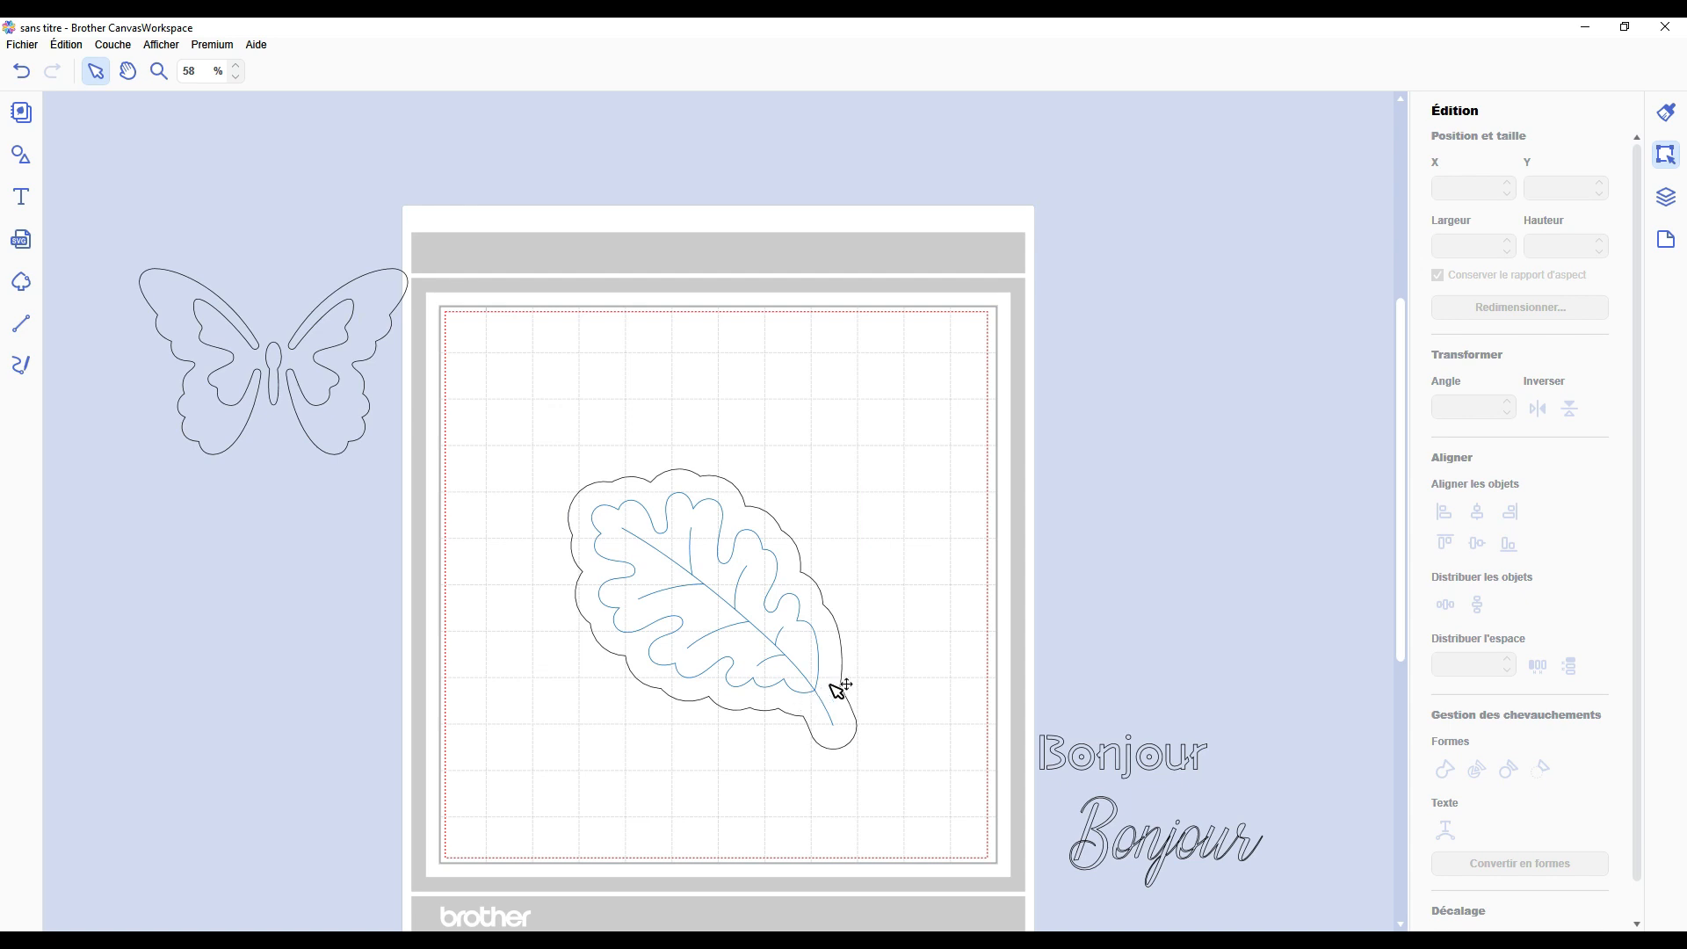
# Undo the merge of the leaf's offset lines and select the central vein's offset line among the layers.
pyautogui.hotkey('ctrl', 'z')
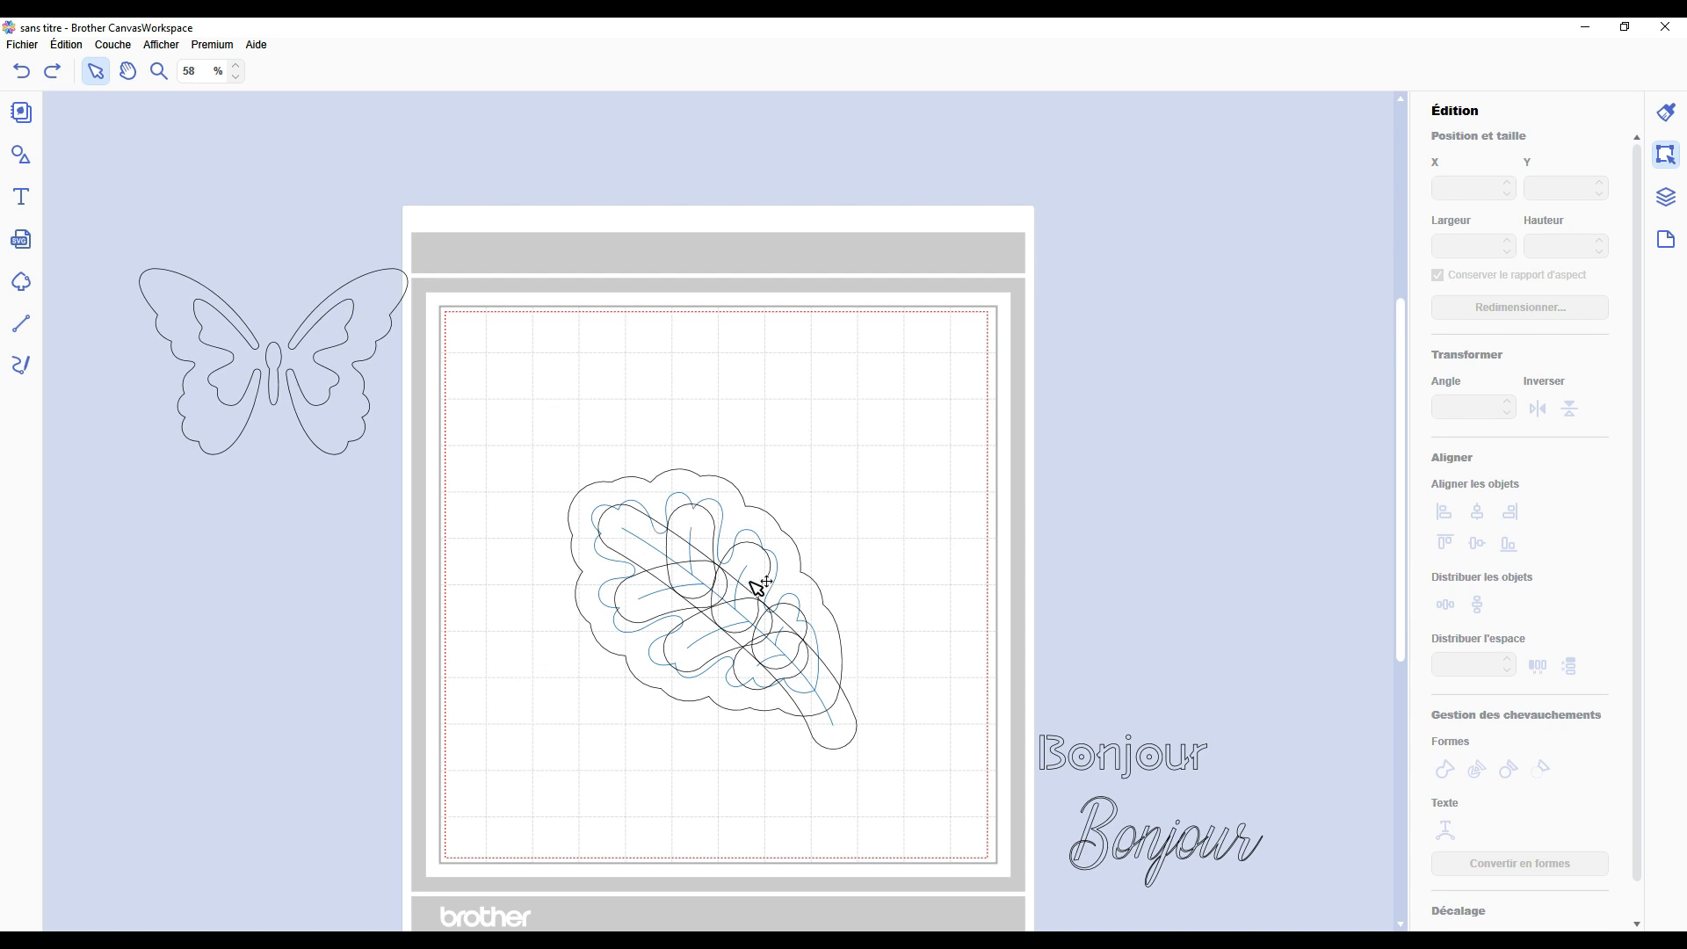
pyautogui.click(1665, 197)
pyautogui.click(1476, 400)
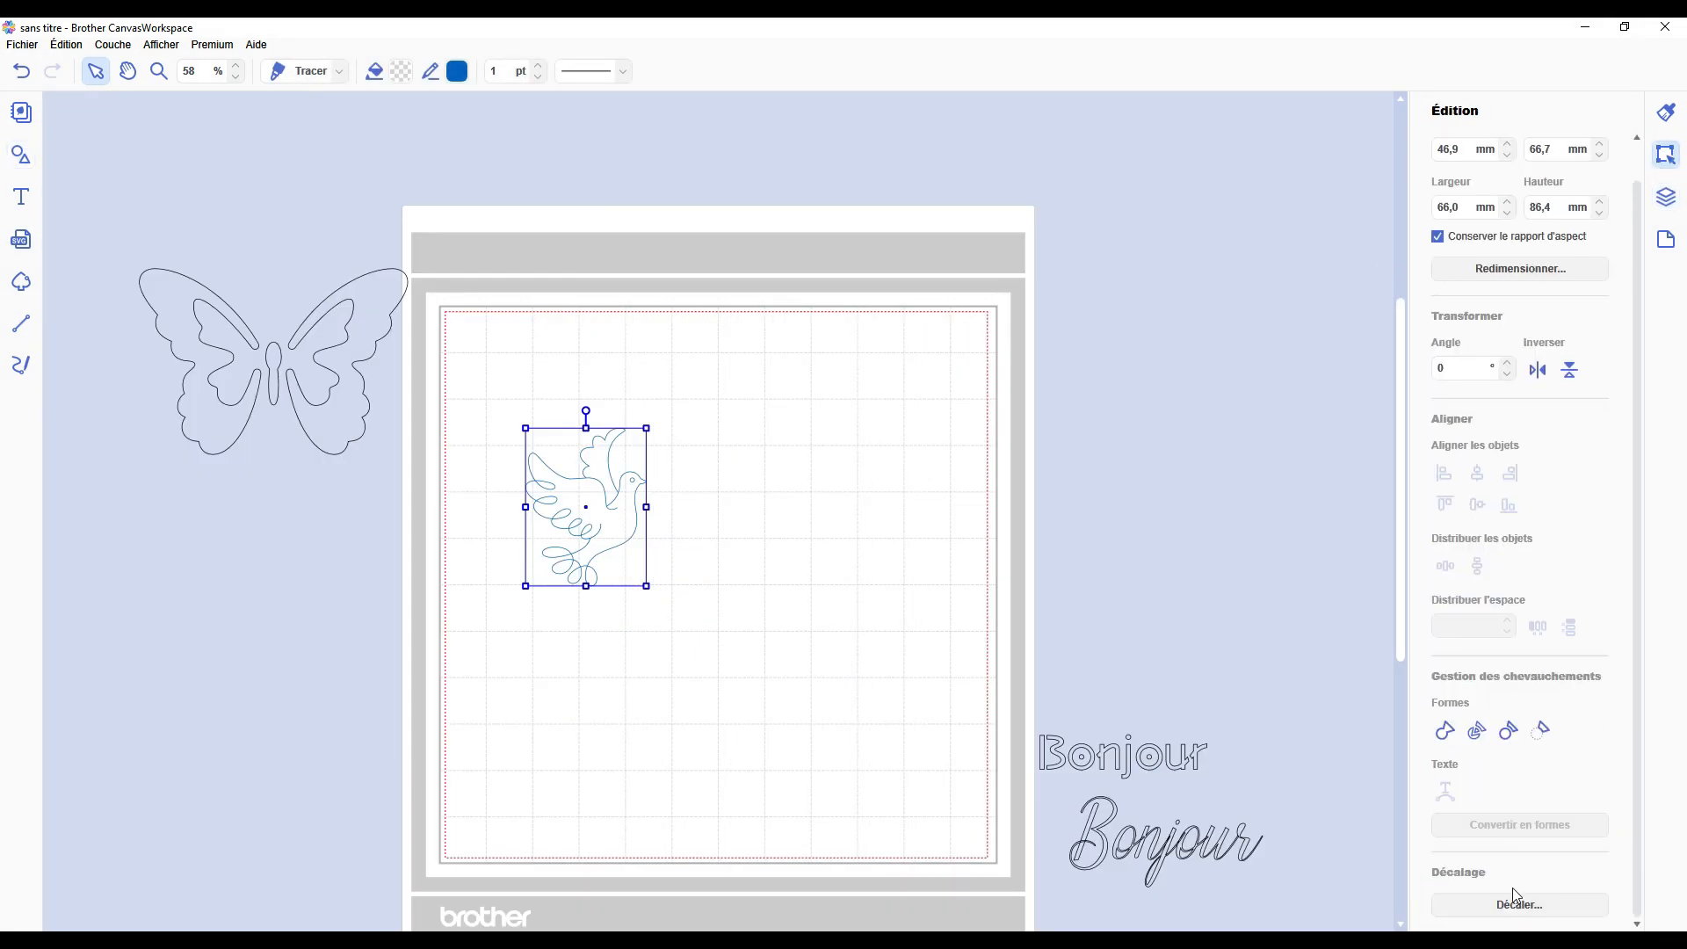
# Merge the rose motif's offset lines into one outline and move it beside the rose.
pyautogui.click(999, 526)
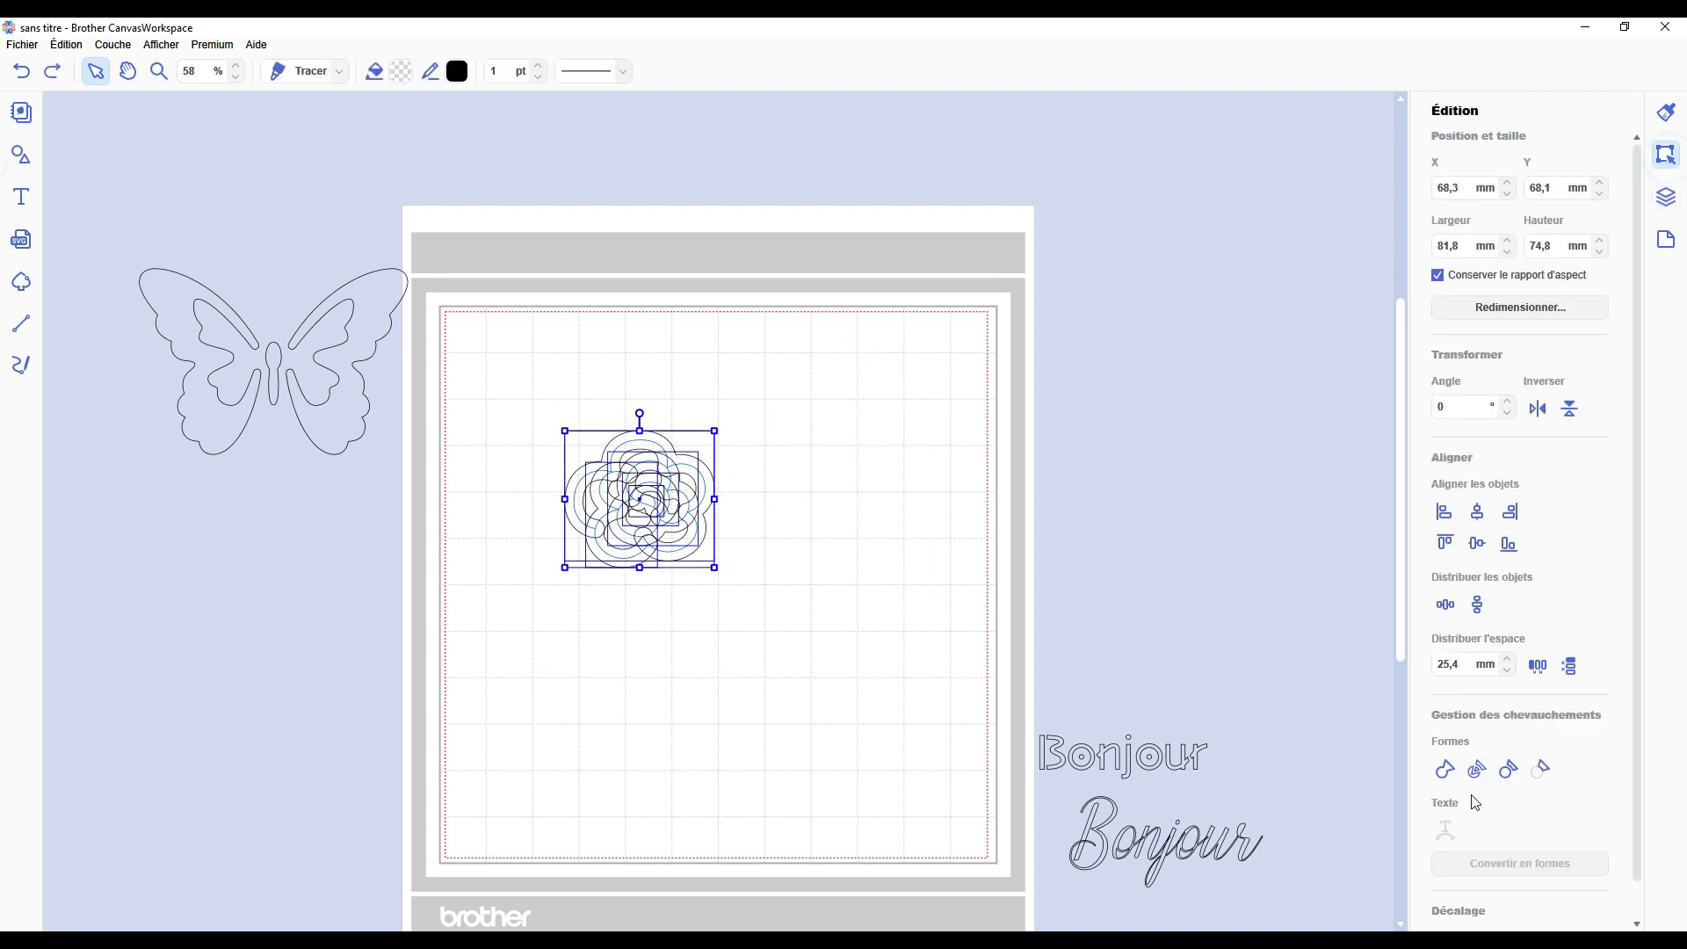
pyautogui.click(1658, 199)
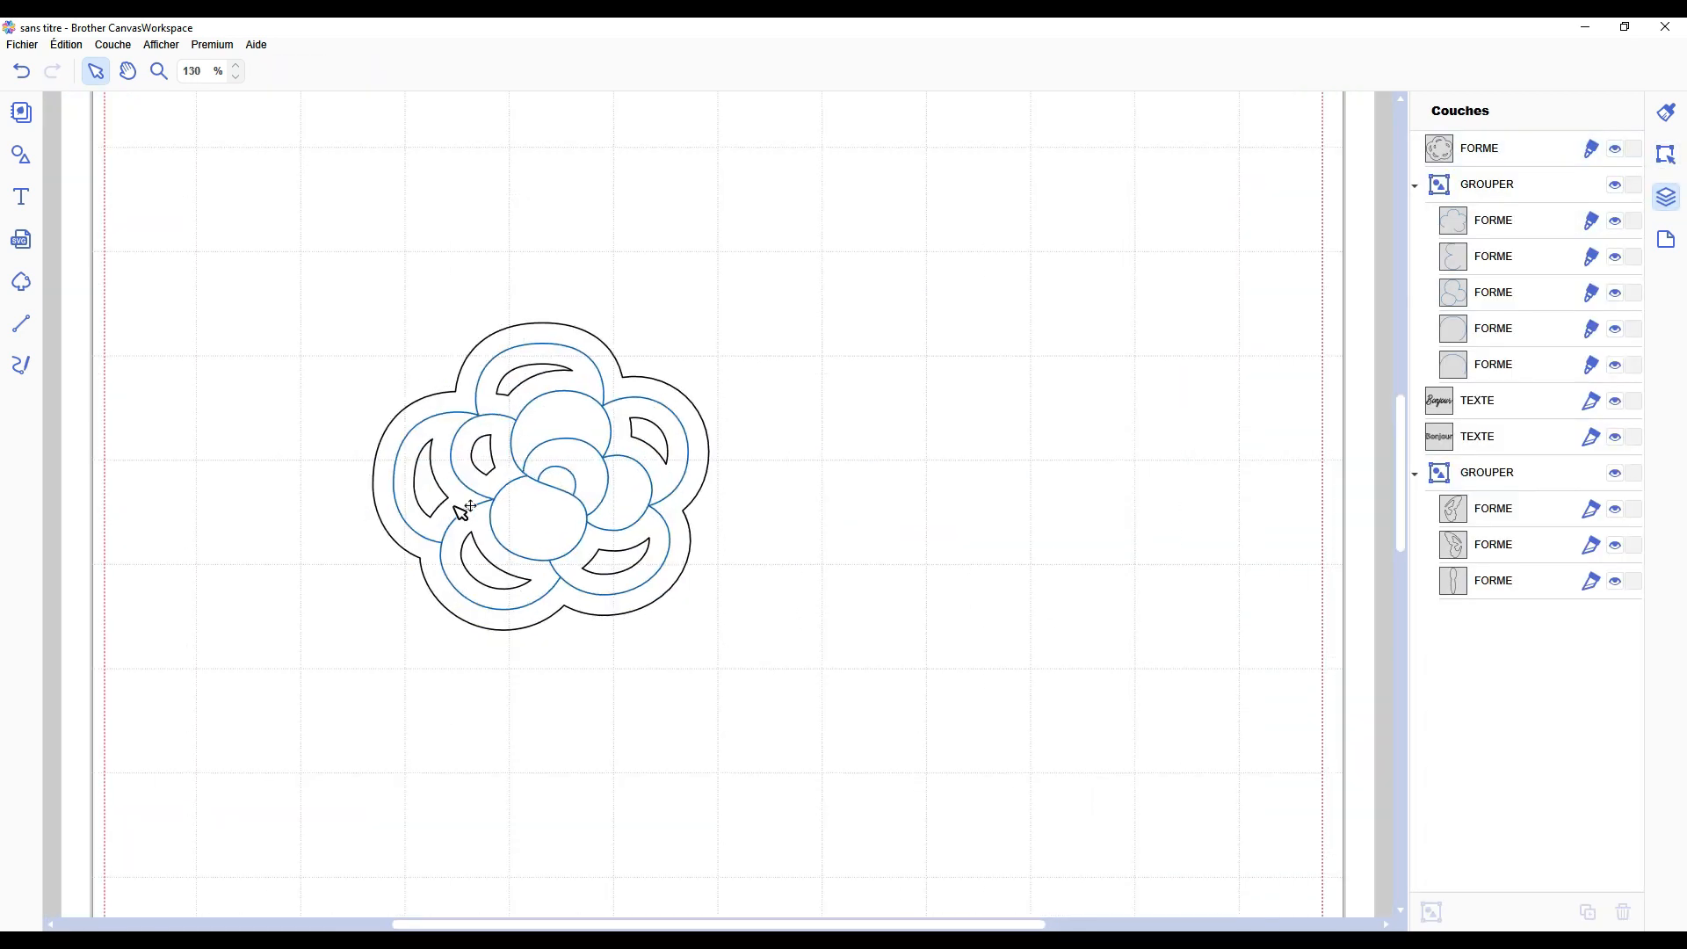
pyautogui.moveTo(564, 448); pyautogui.dragTo(975, 475)
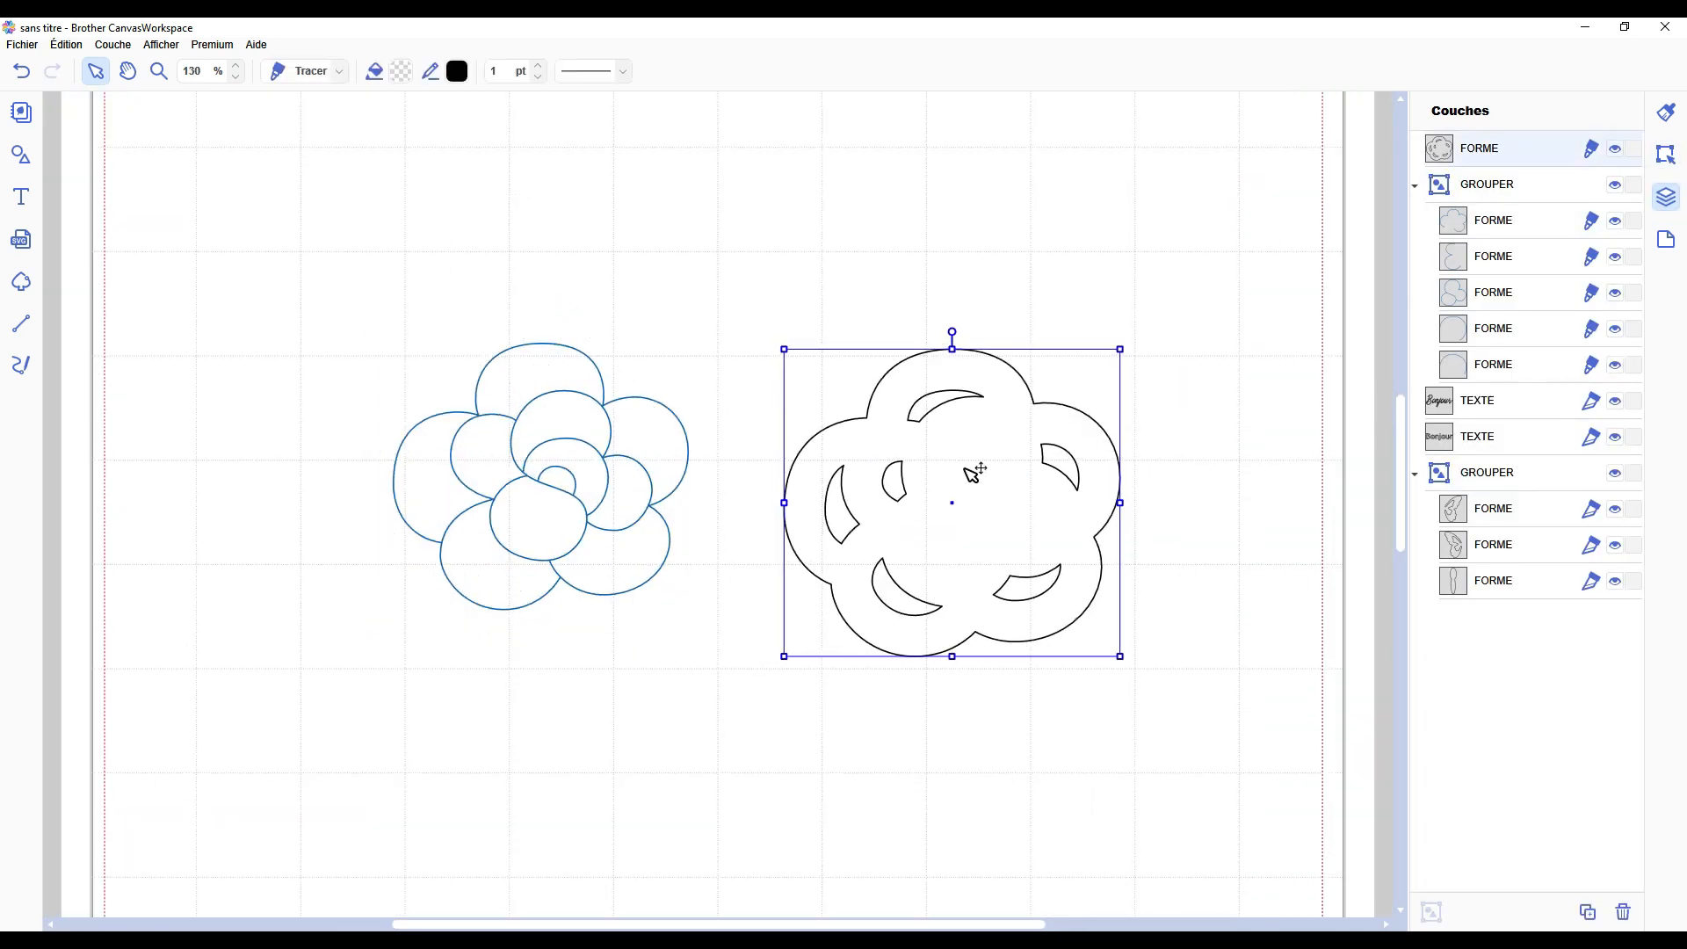
# Draw a connected line of straight segments over the rose outline's upper petals, and clear the motifs from the mat.
pyautogui.click(777, 435)
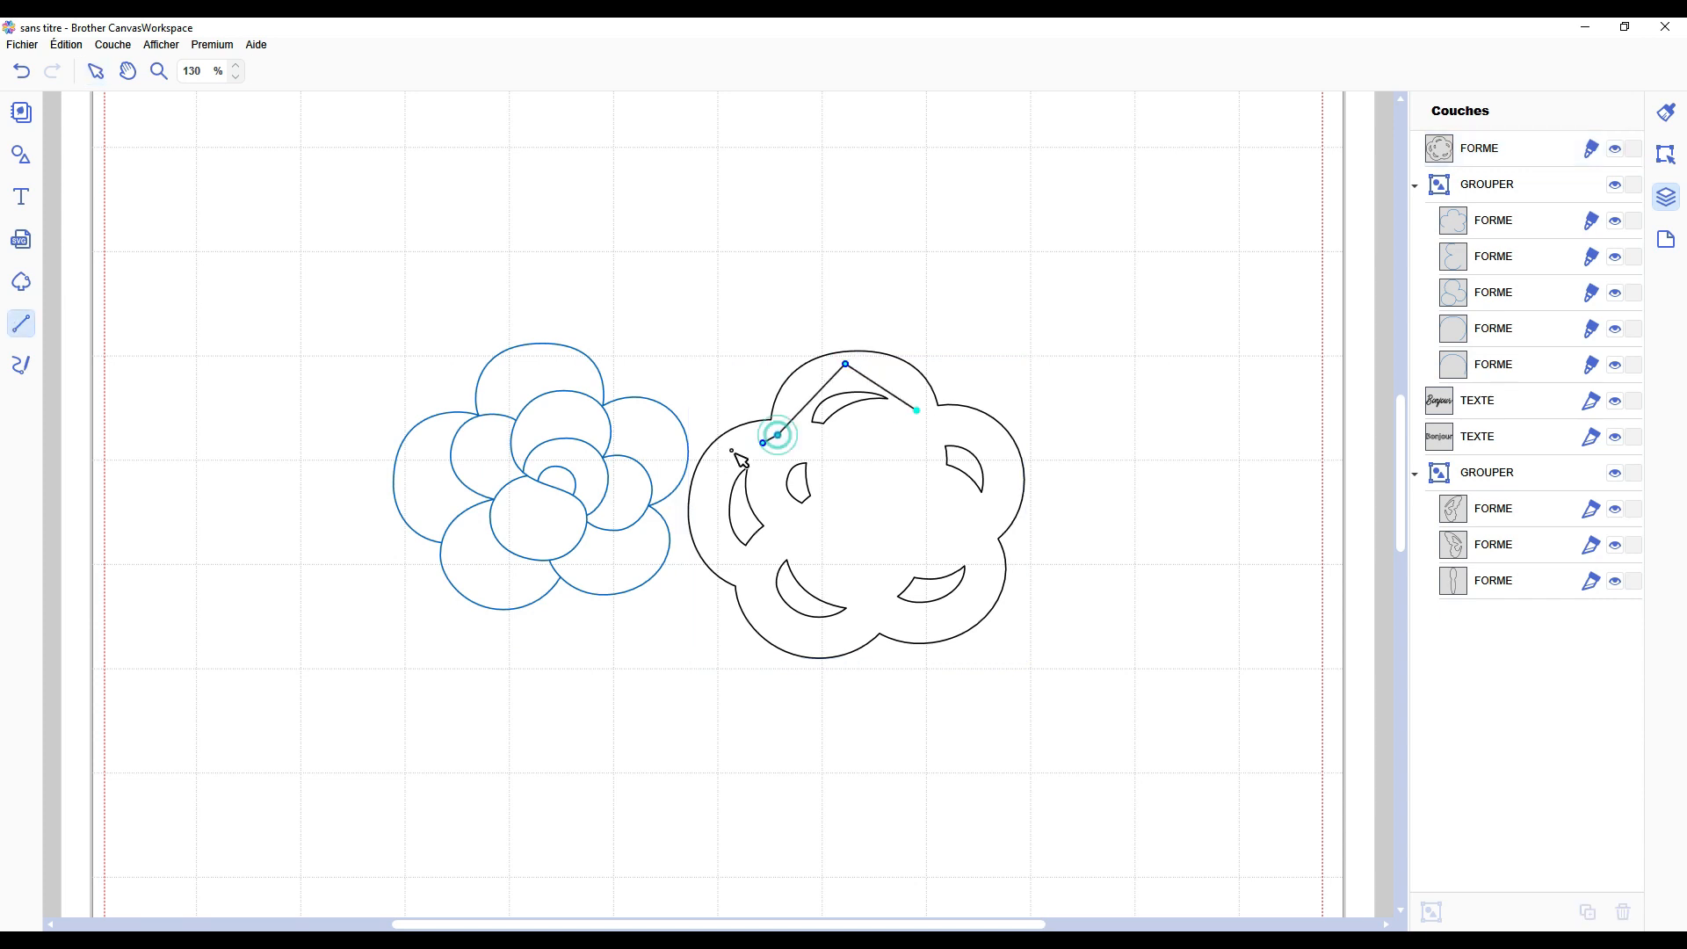
pyautogui.moveTo(1055, 689); pyautogui.dragTo(923, 466)
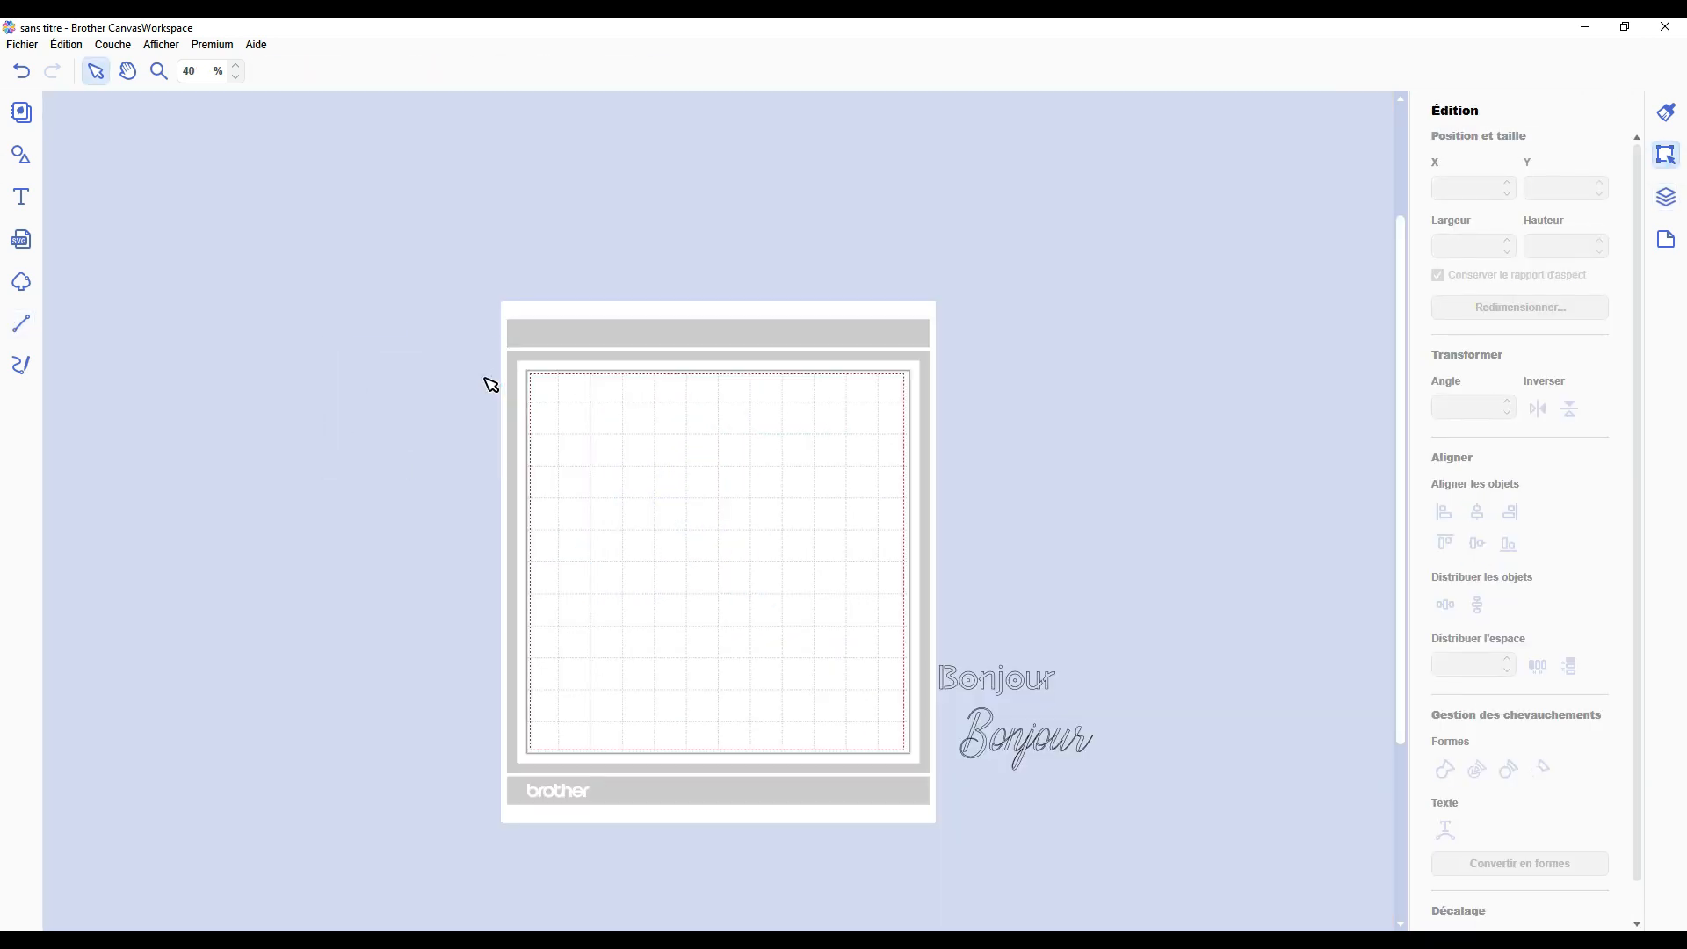
# Place the first flower motif from the area embossing designs, about 116 mm wide, on the empty mat.
pyautogui.click(21, 155)
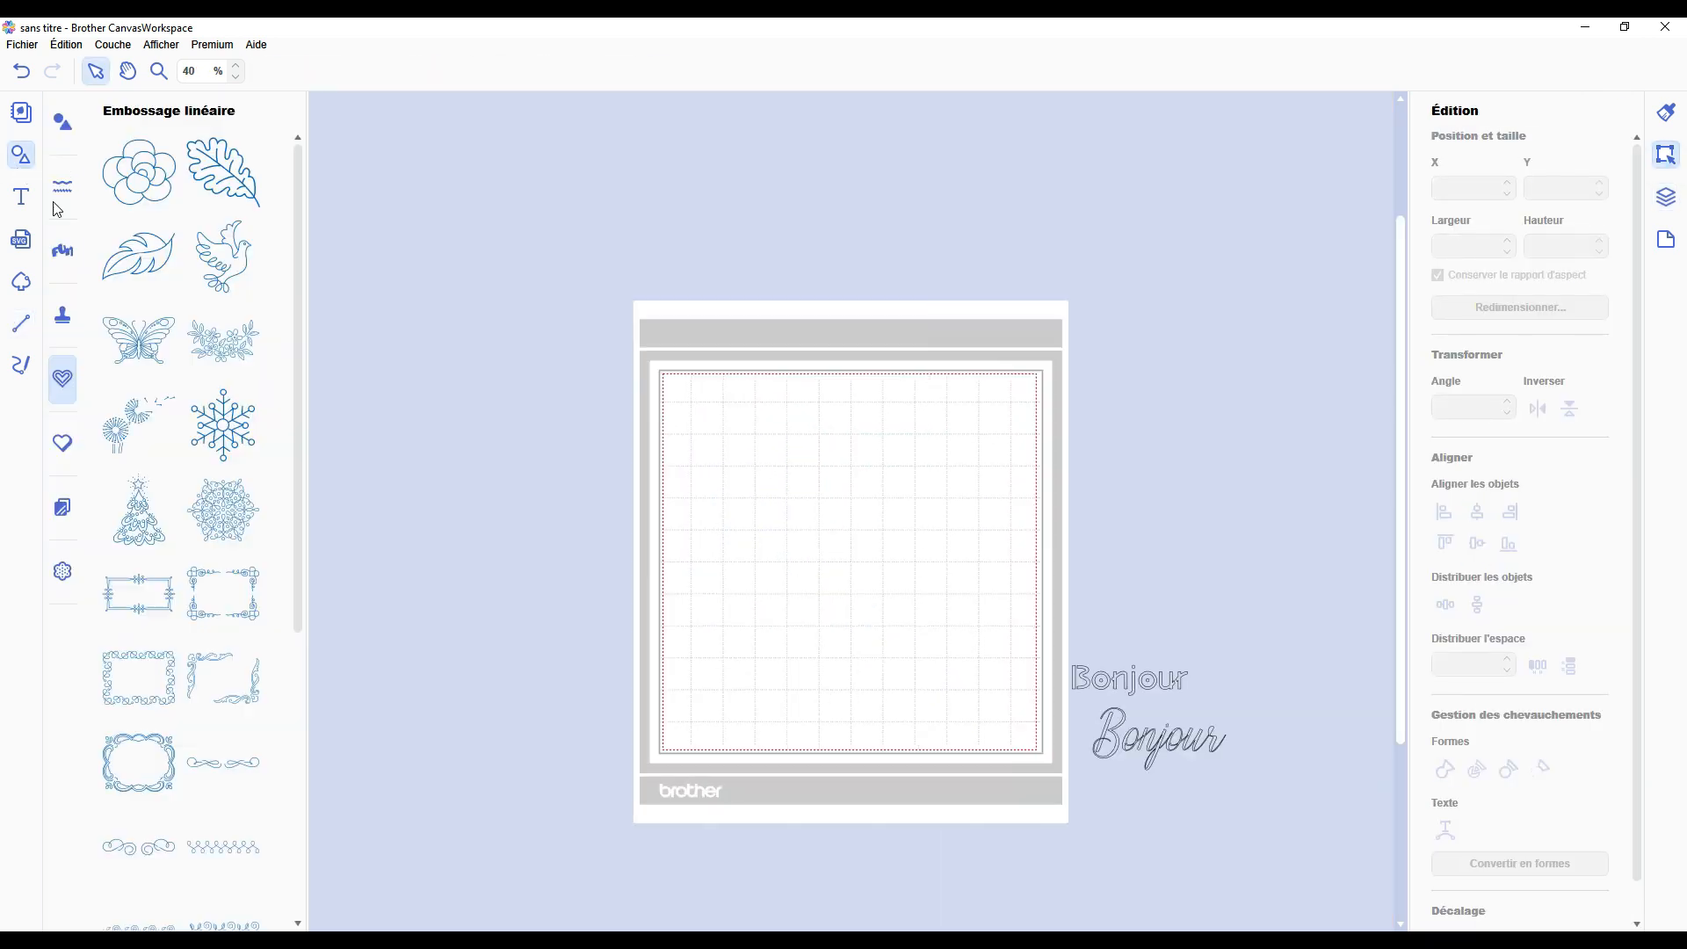
pyautogui.click(62, 443)
pyautogui.moveTo(138, 171); pyautogui.dragTo(836, 583)
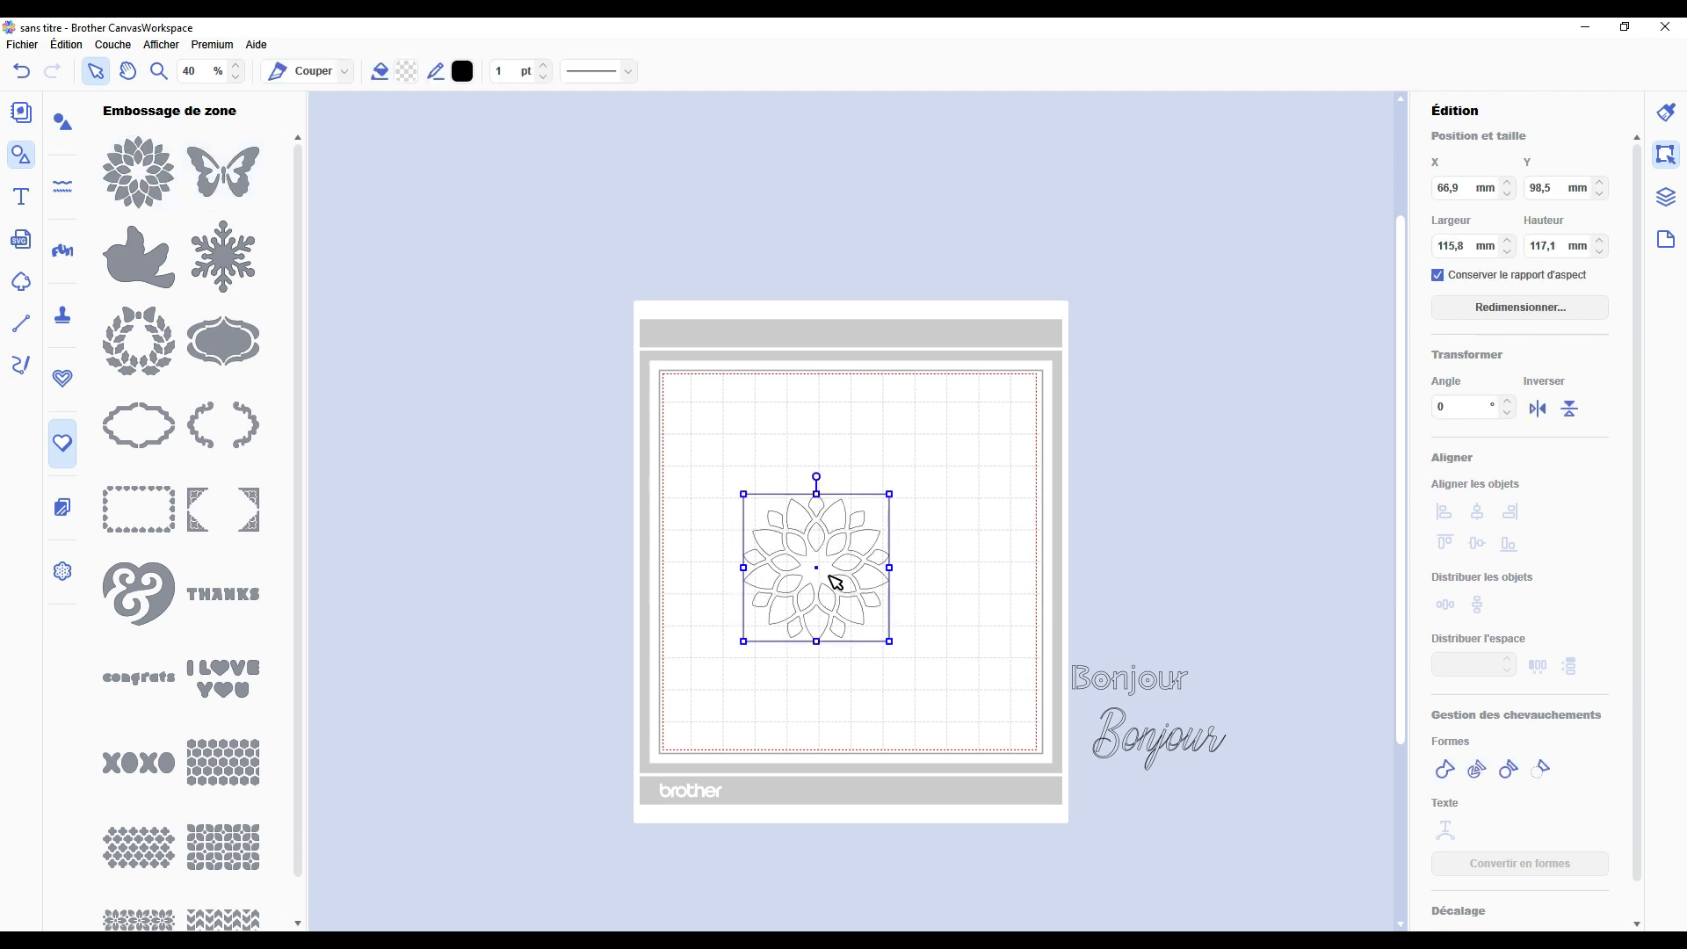
# Create 5 mm outward offset lines with rounded corners around the area embossing flower, leaving the original lines unmodified.
pyautogui.click(1667, 197)
pyautogui.click(1666, 153)
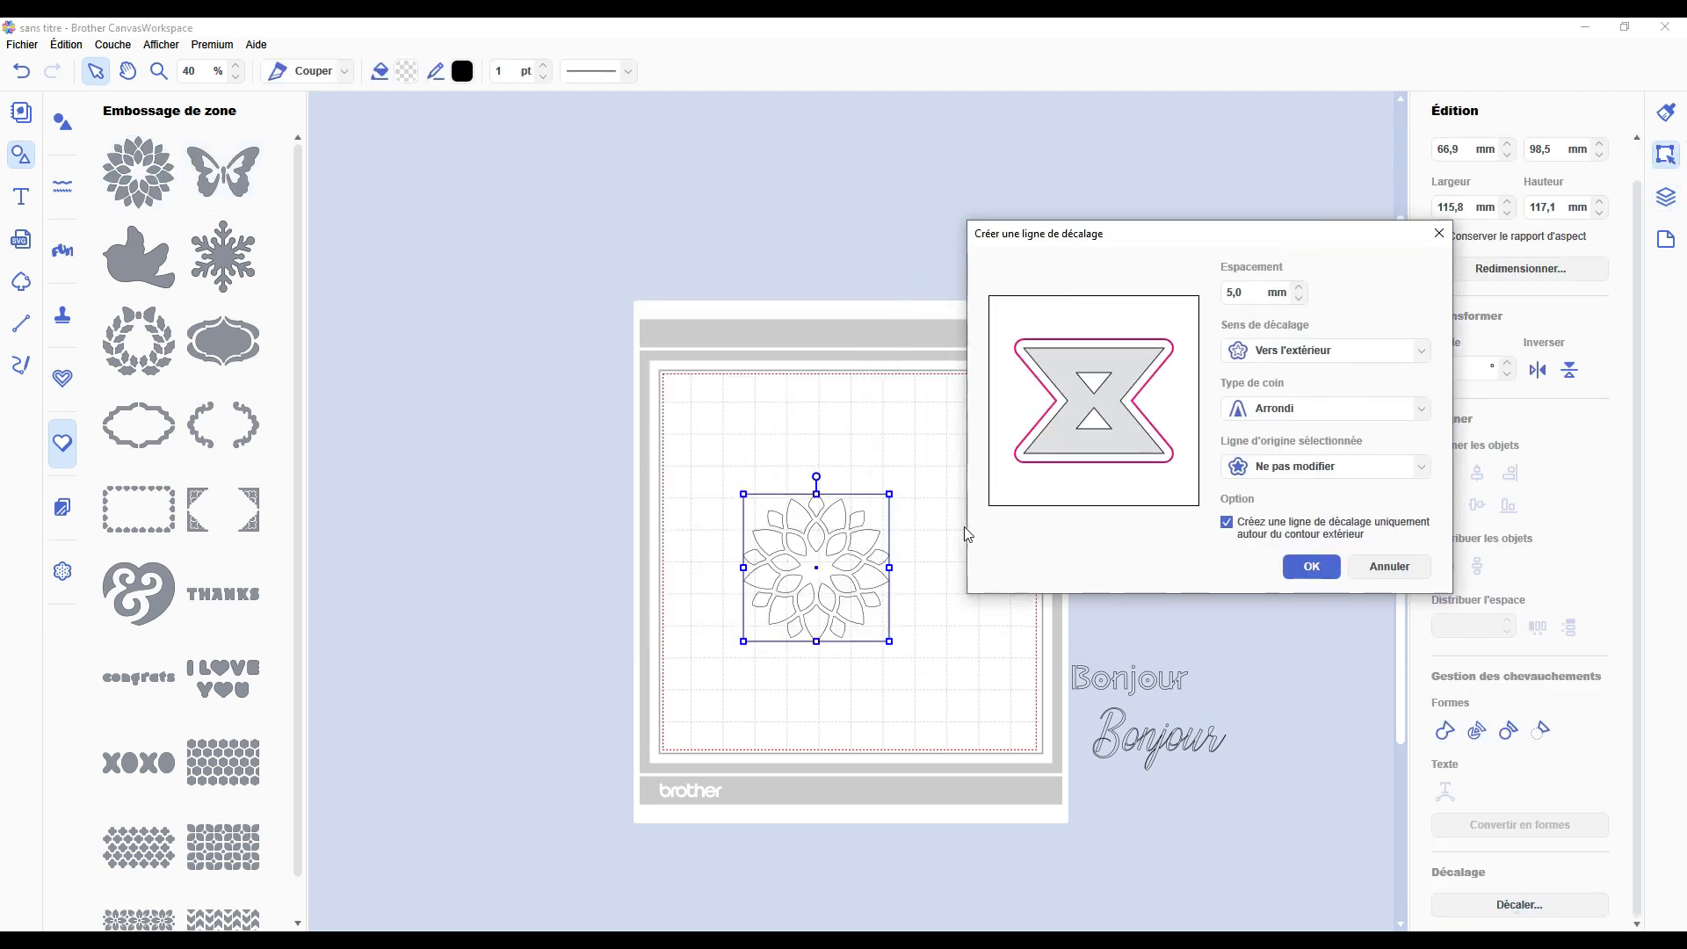
pyautogui.click(1219, 527)
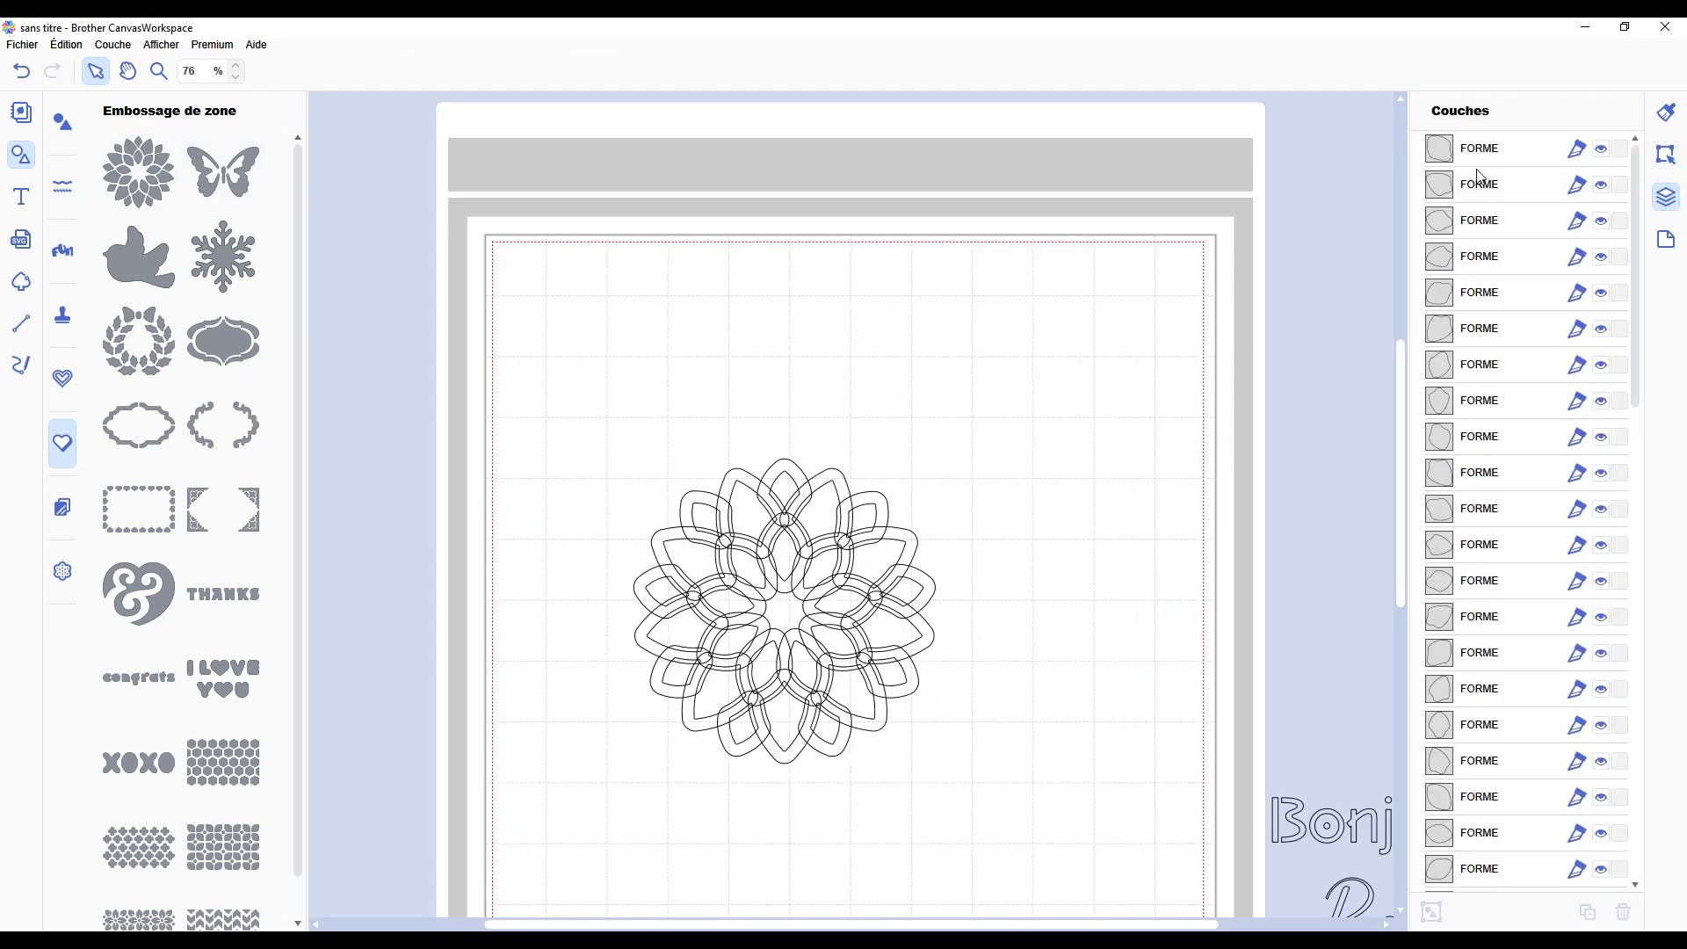
# Select all the flower petals' separate offset lines in the layer list and merge them into one outline.
pyautogui.click(1476, 154)
pyautogui.scroll(-5, 1477, 170)
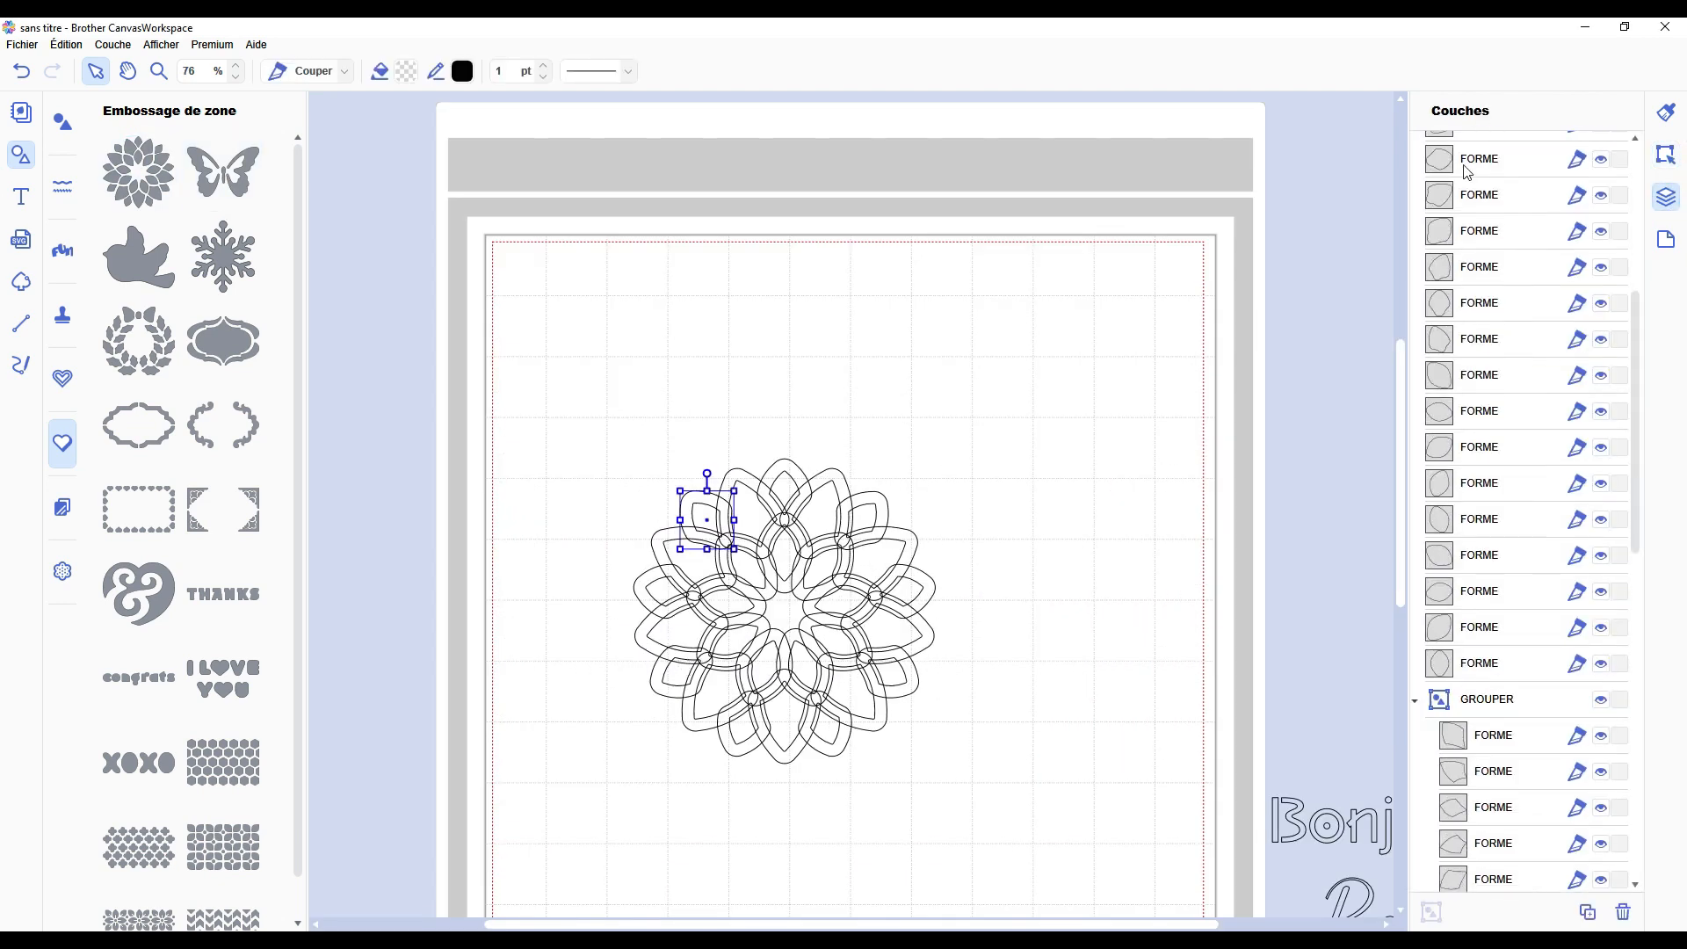
pyautogui.keyDown('shift'); pyautogui.click(1464, 669); pyautogui.keyUp('shift')
pyautogui.click(1666, 154)
pyautogui.click(1446, 731)
# Move the merged outline off the flower towards the mat's upper-right corner.
pyautogui.moveTo(887, 534); pyautogui.dragTo(1197, 425)
pyautogui.hotkey('ctrl', 'z')
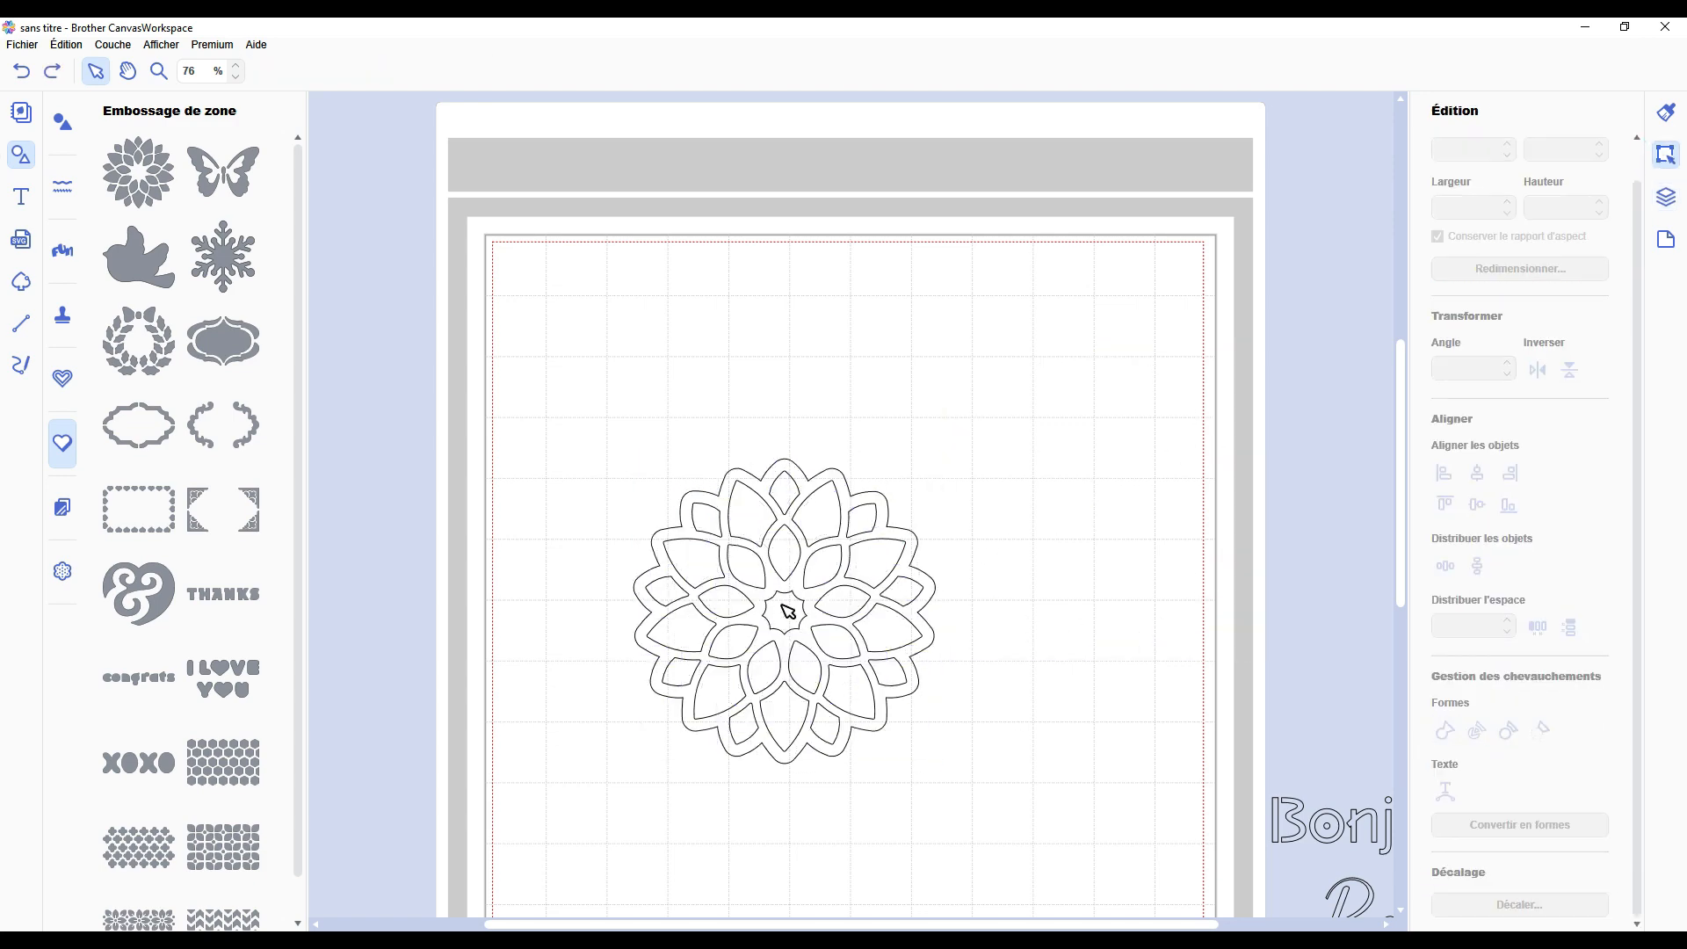
pyautogui.scroll(-4, 838, 512)
pyautogui.moveTo(844, 499); pyautogui.dragTo(1001, 421)
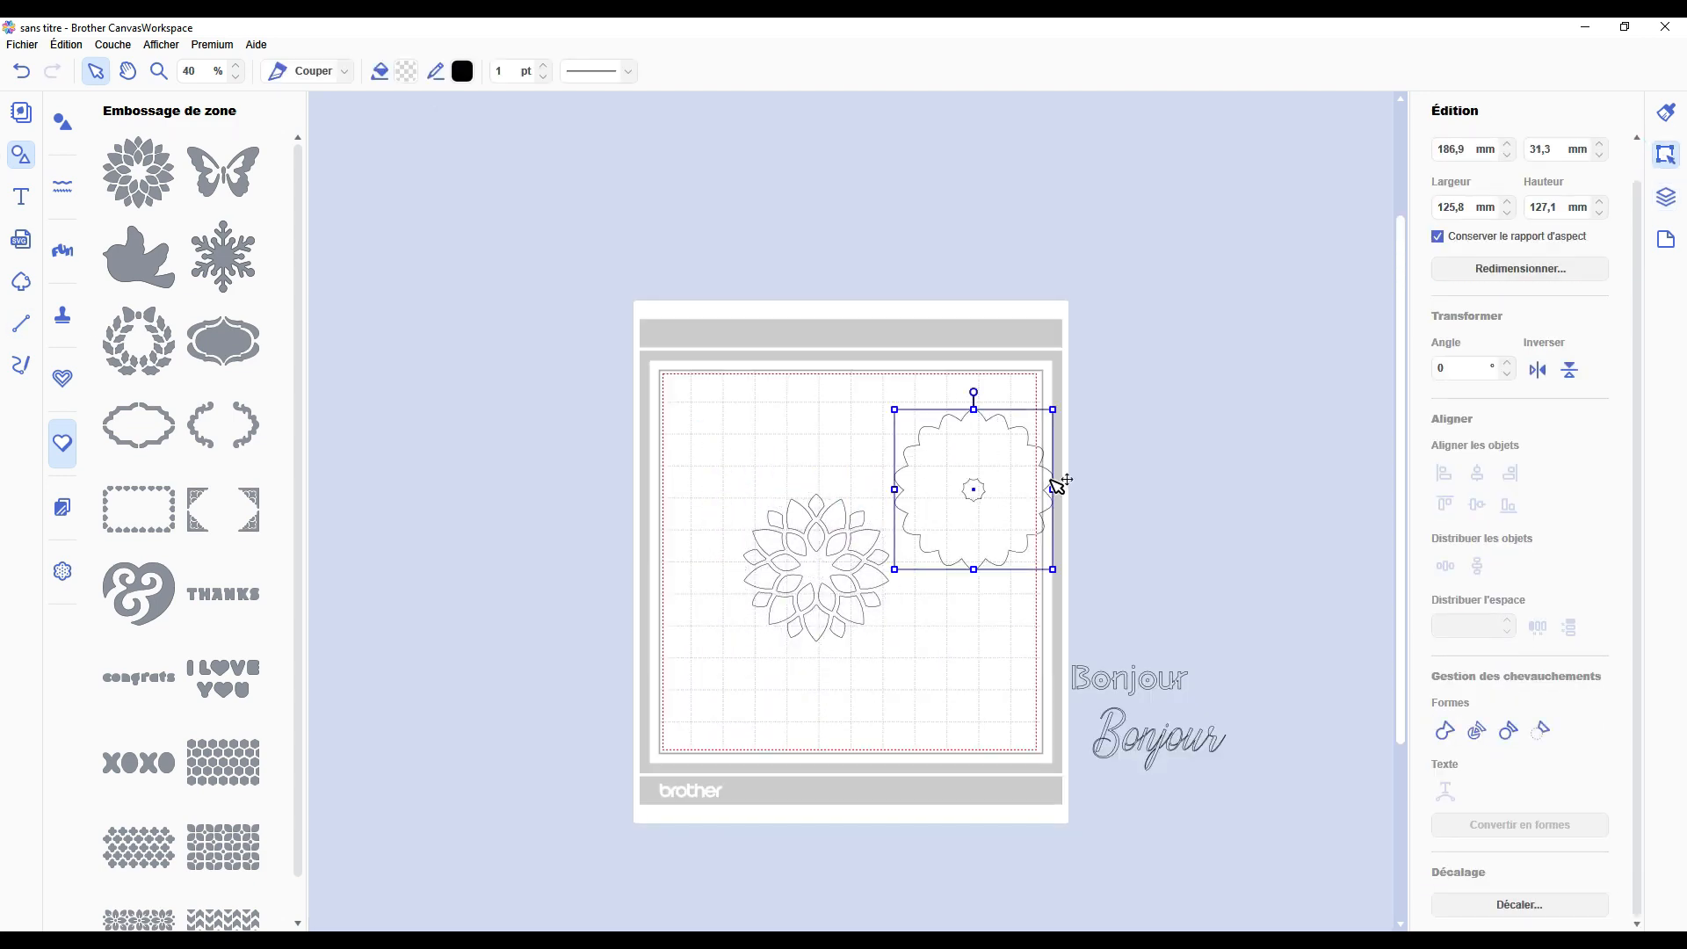
# Place a basic shape, reduced in size, over the merged outline's central opening and select both shapes together.
pyautogui.click(62, 121)
pyautogui.scroll(-5, 178, 527)
pyautogui.moveTo(123, 697); pyautogui.dragTo(1000, 469)
pyautogui.moveTo(937, 405); pyautogui.dragTo(999, 467)
pyautogui.moveTo(1031, 499); pyautogui.dragTo(973, 490)
pyautogui.keyDown('shift'); pyautogui.click(1024, 479); pyautogui.keyUp('shift')
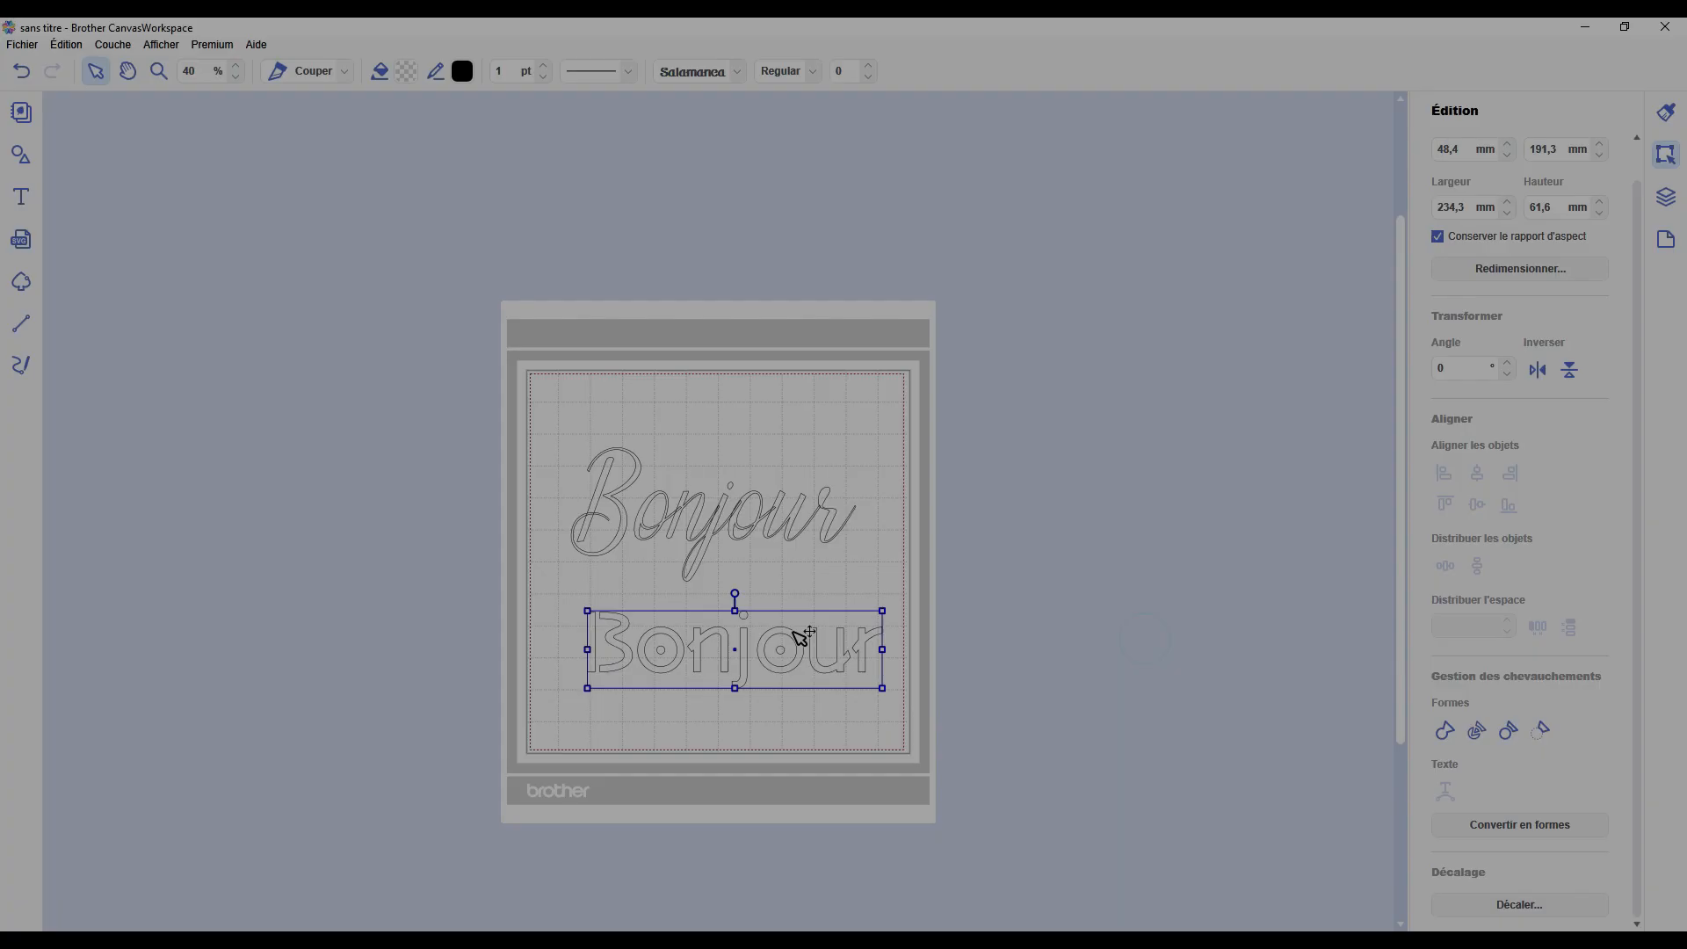
# Position the Salamanca "Bonjour" text below the script one, at about X 32.3 mm and Y 194.7 mm.
pyautogui.moveTo(806, 632); pyautogui.dragTo(781, 624)
pyautogui.click(952, 618)
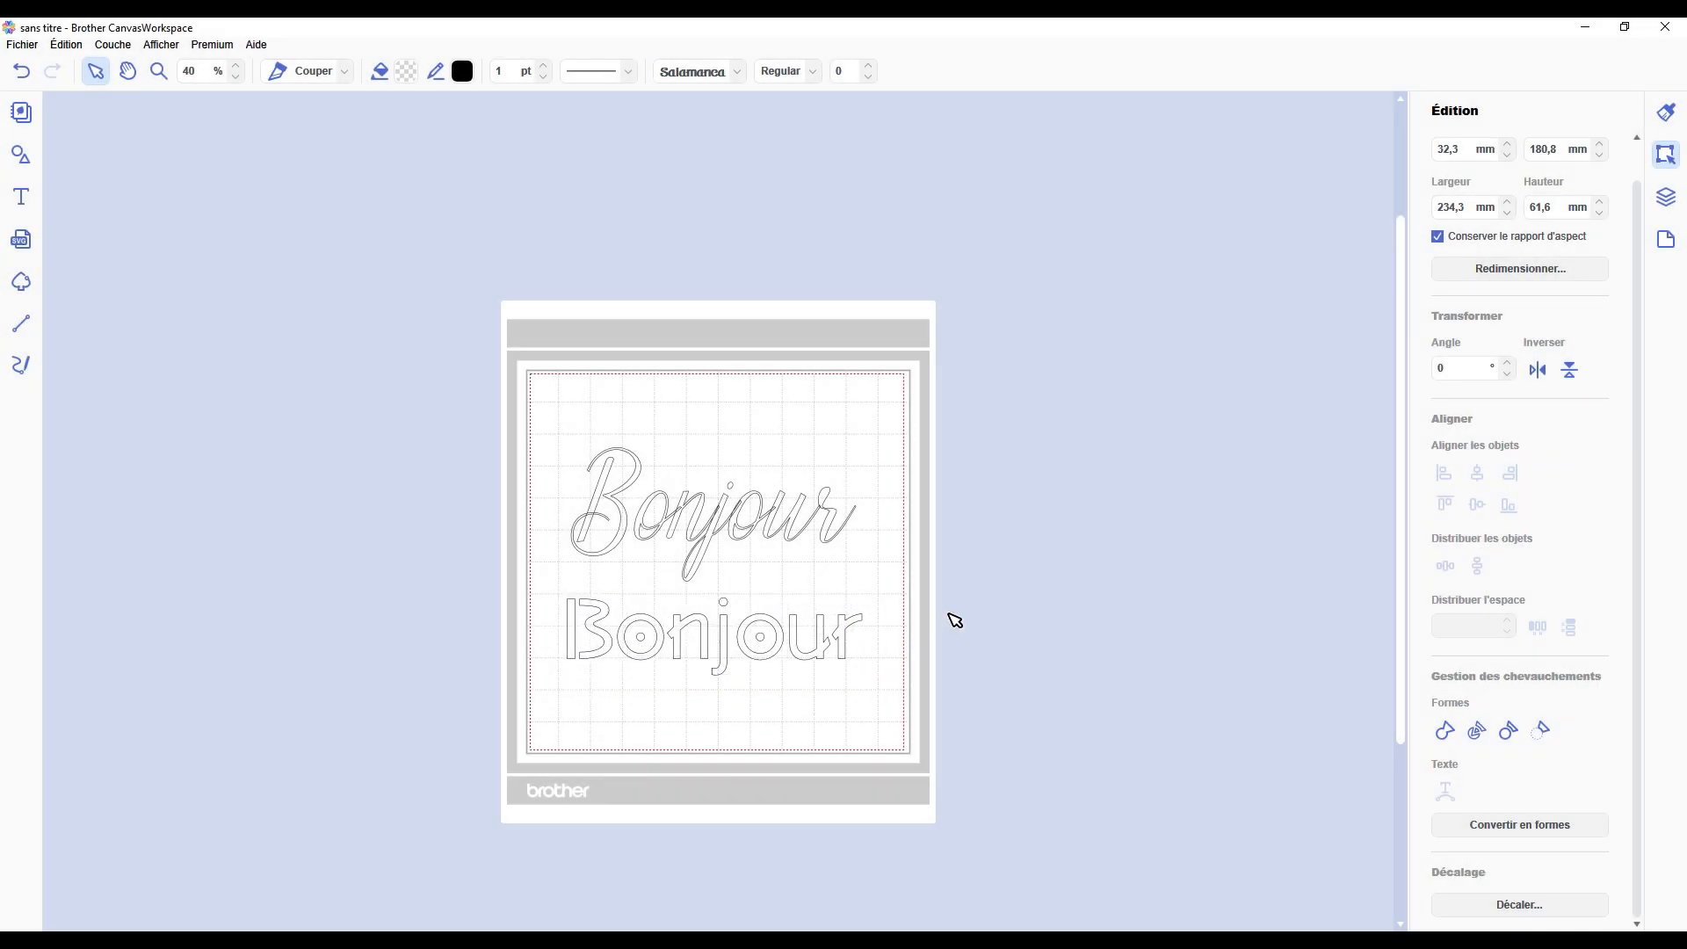
pyautogui.click(669, 525)
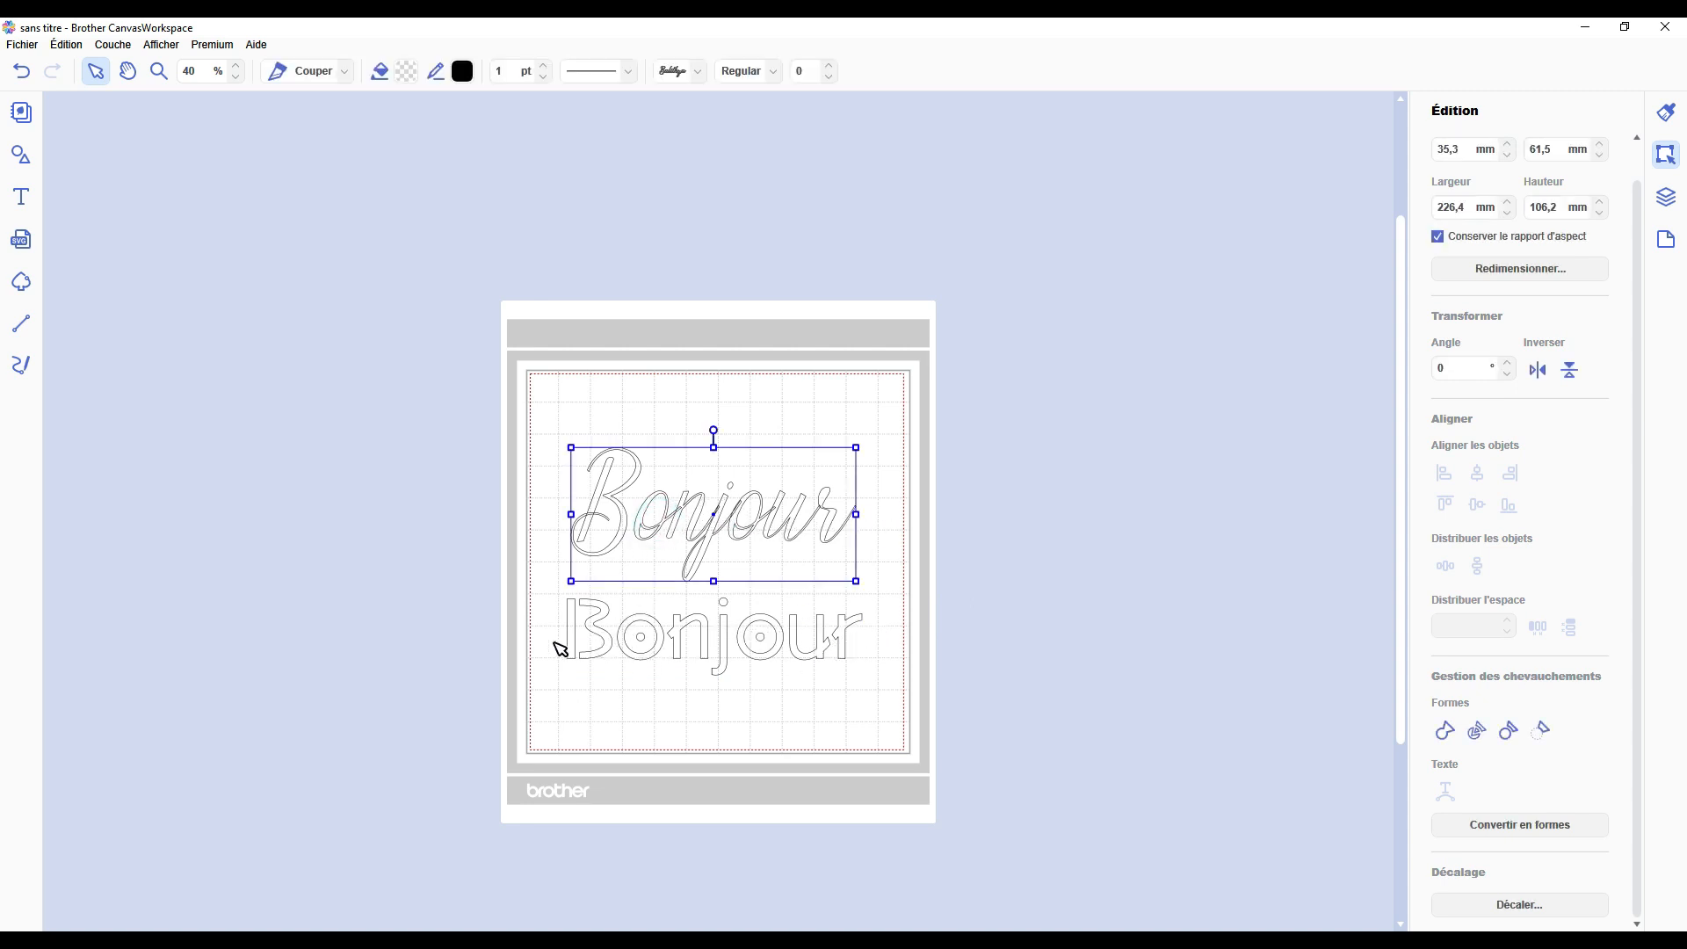
pyautogui.moveTo(668, 654); pyautogui.dragTo(668, 672)
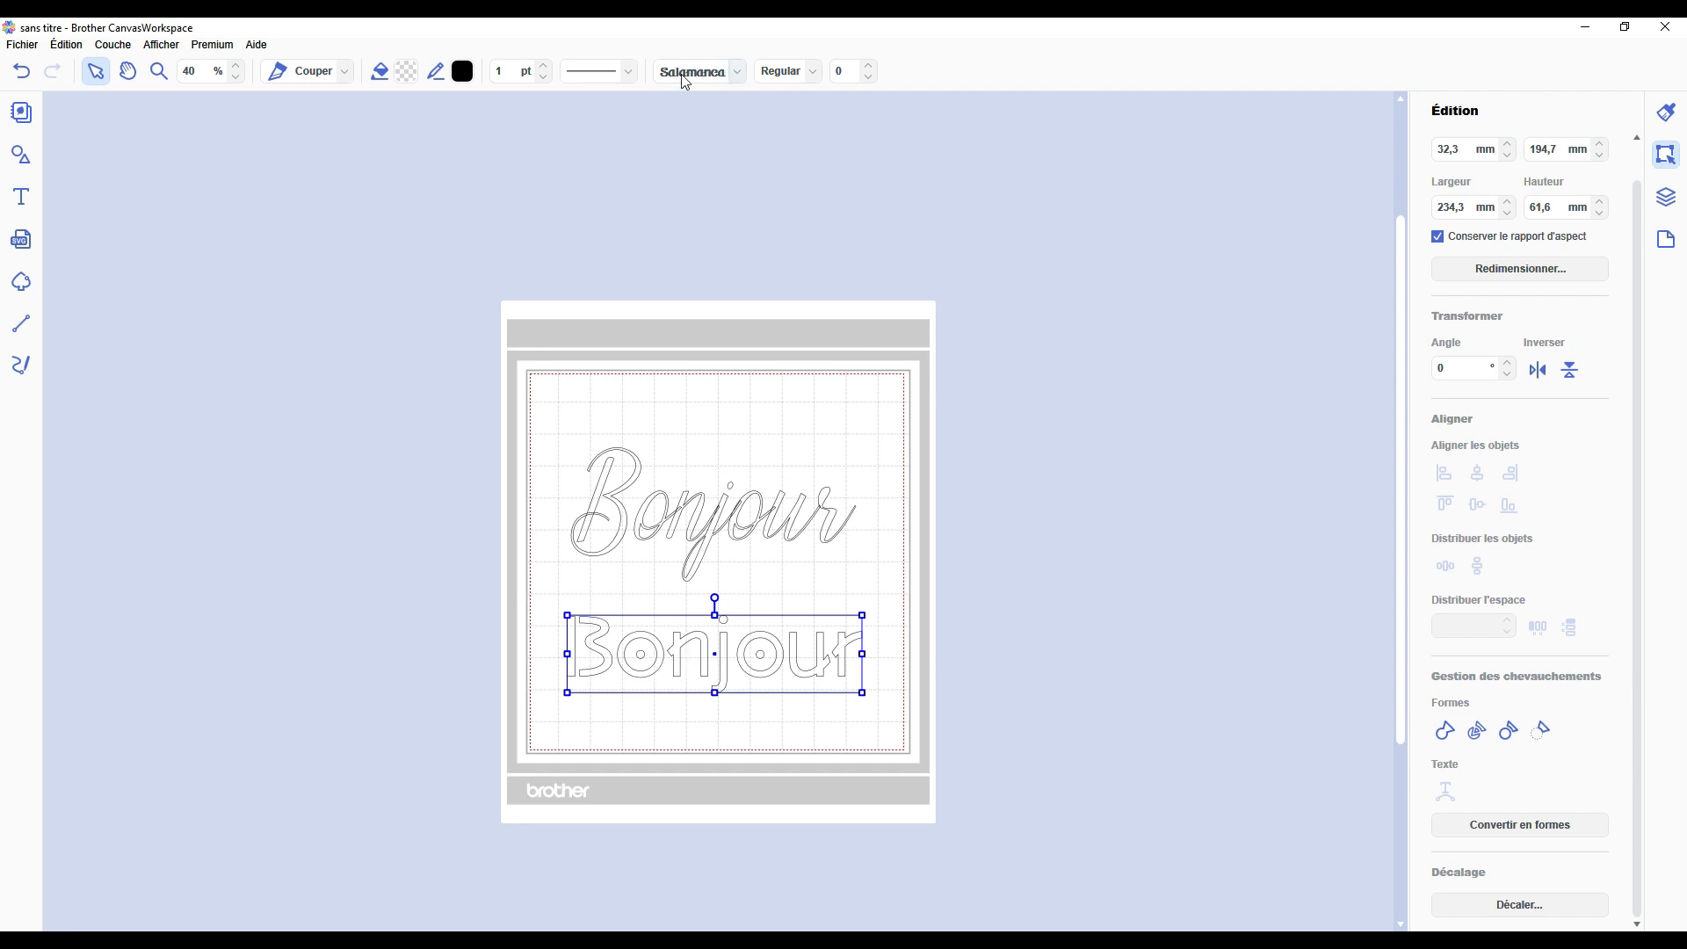
# Check the style choices for the Salamanca "Bonjour" text and set its letter spacing to -2.
pyautogui.click(806, 70)
pyautogui.click(814, 84)
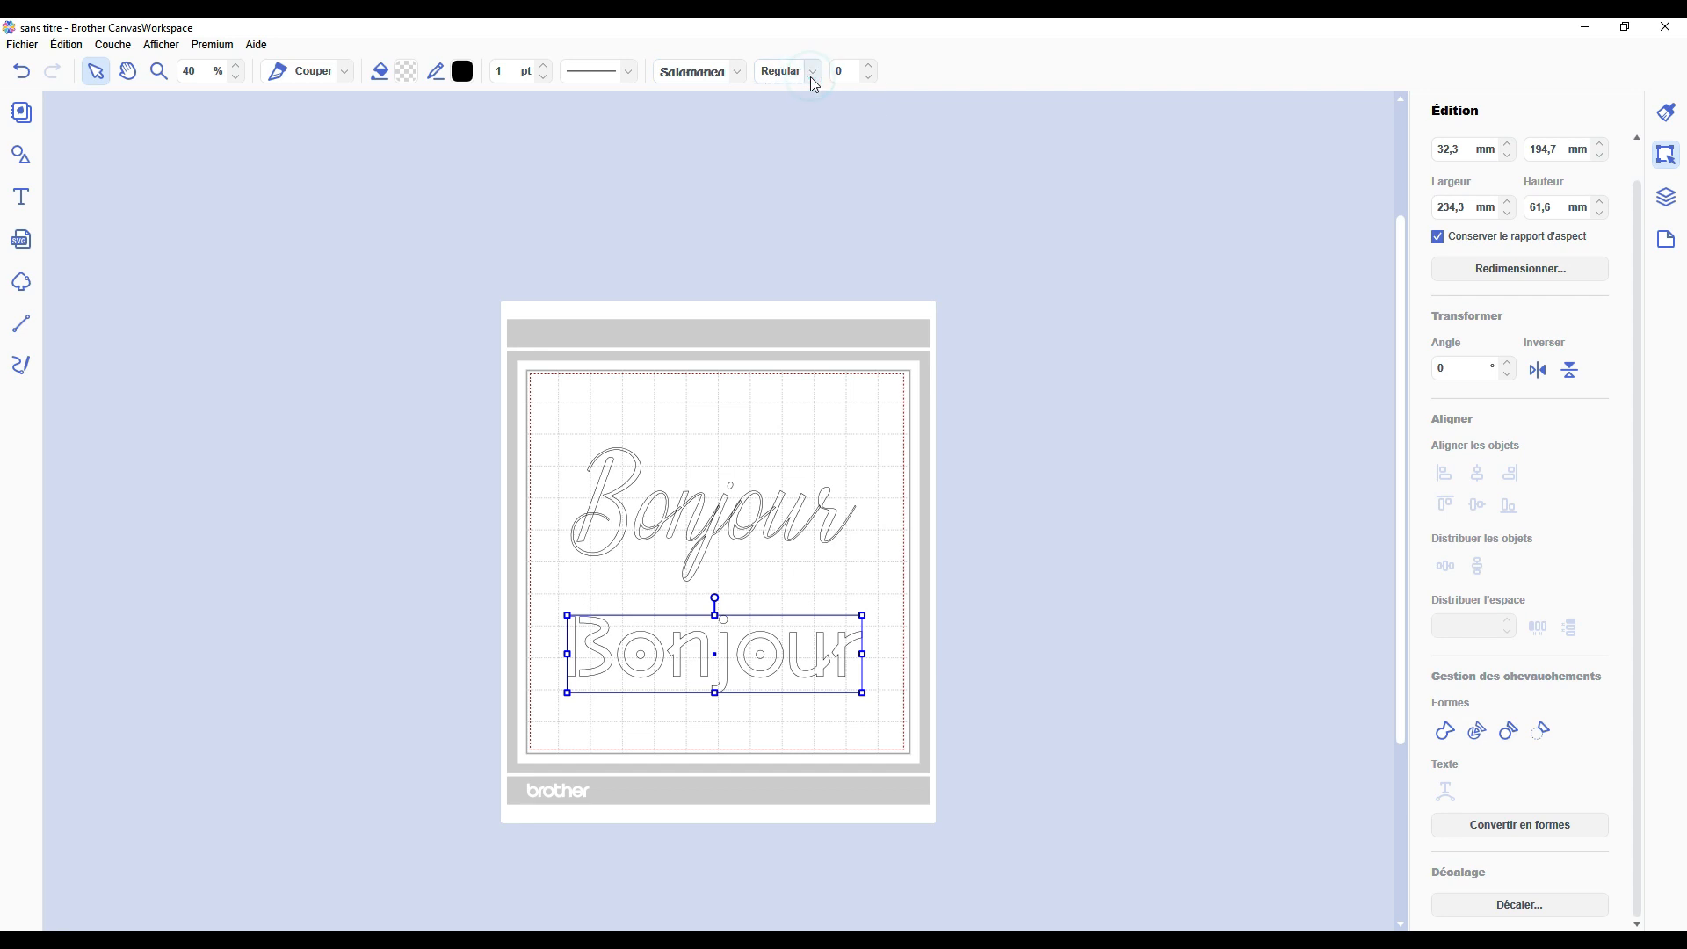
pyautogui.click(871, 84)
pyautogui.click(871, 83)
pyautogui.click(870, 83)
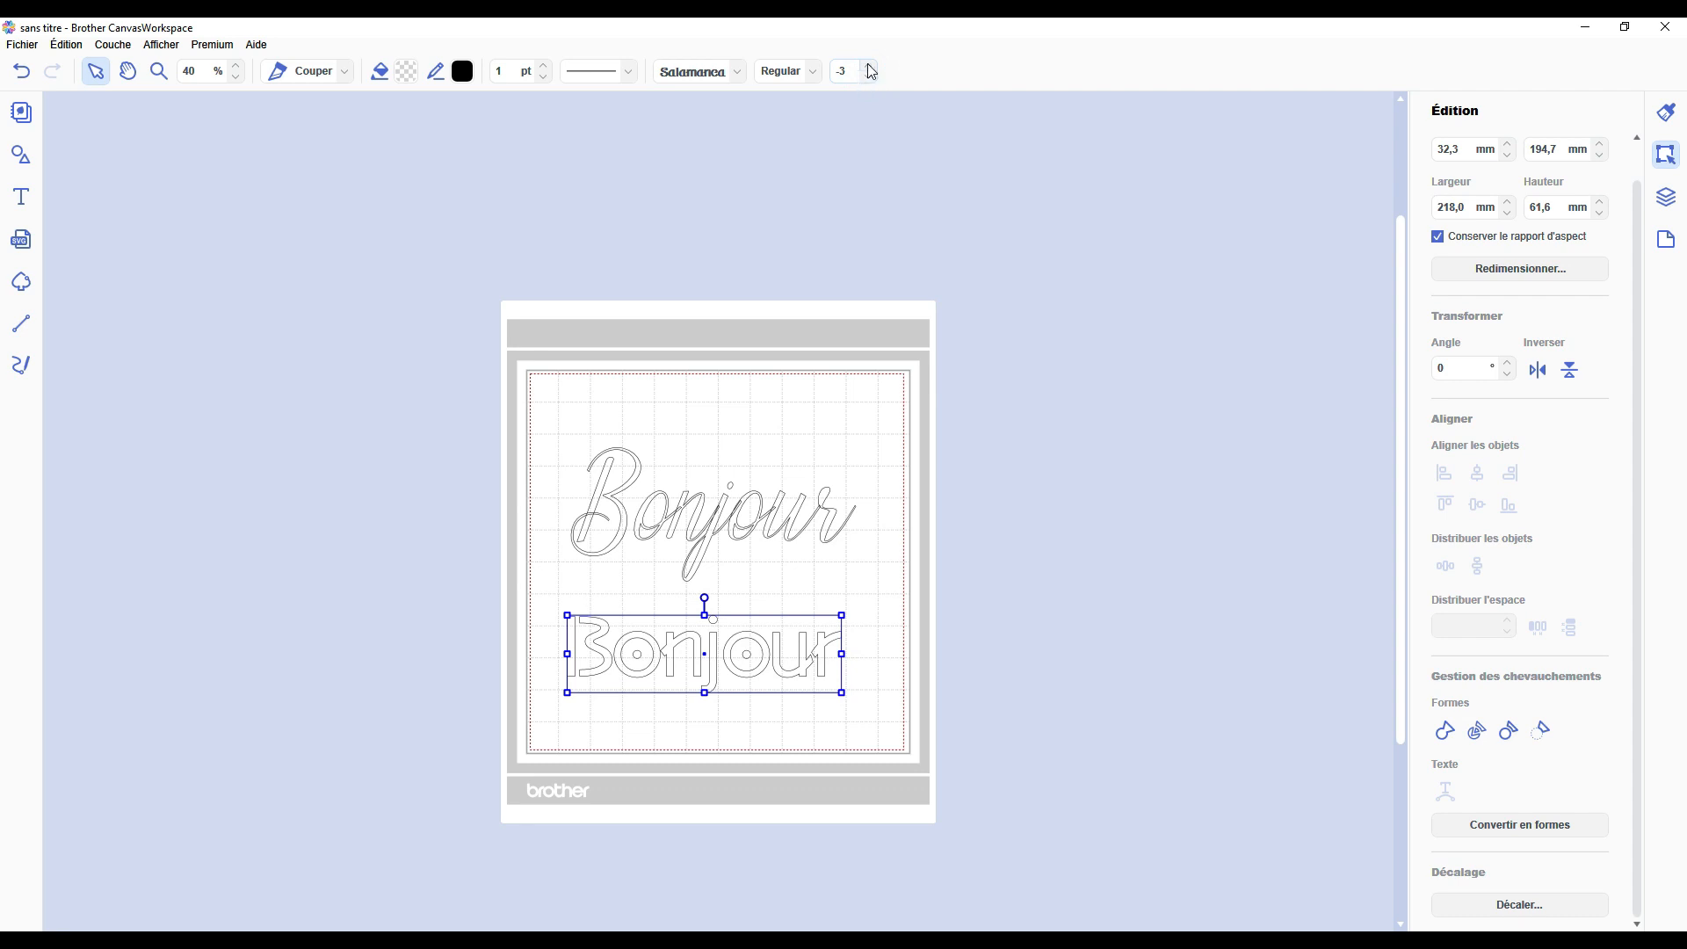
pyautogui.click(869, 66)
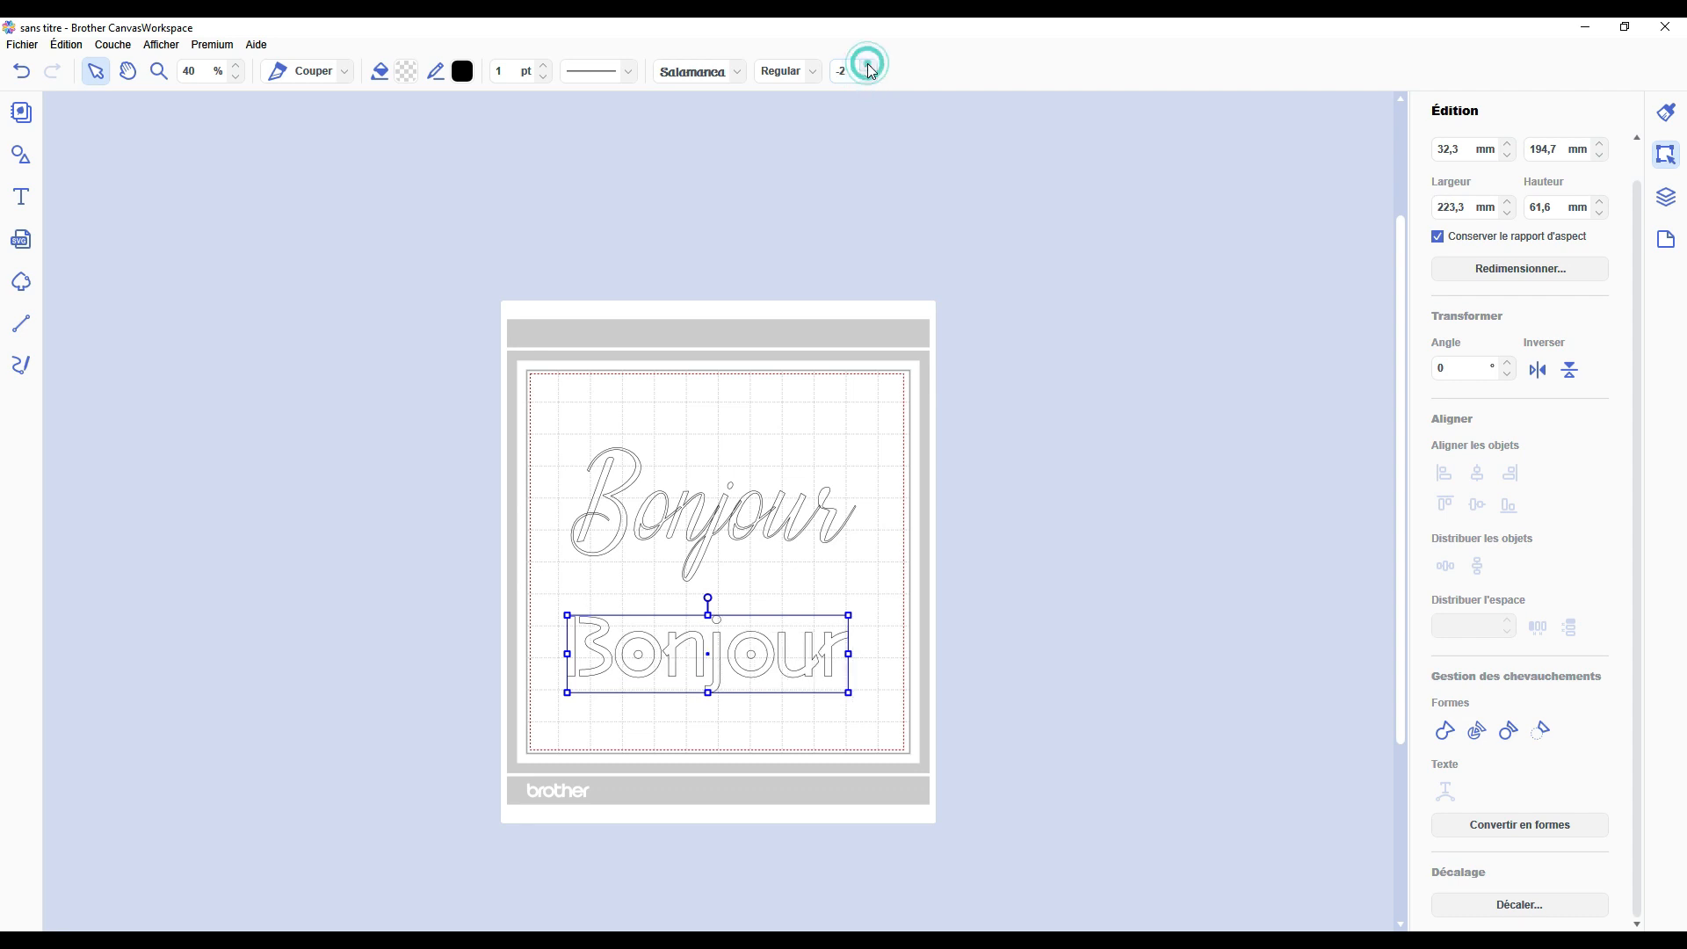
# Create a 5 mm outward offset line with rounded corners around only the outer contour of the Salamanca "Bonjour" text.
pyautogui.click(1493, 907)
pyautogui.moveTo(979, 288); pyautogui.dragTo(1340, 286)
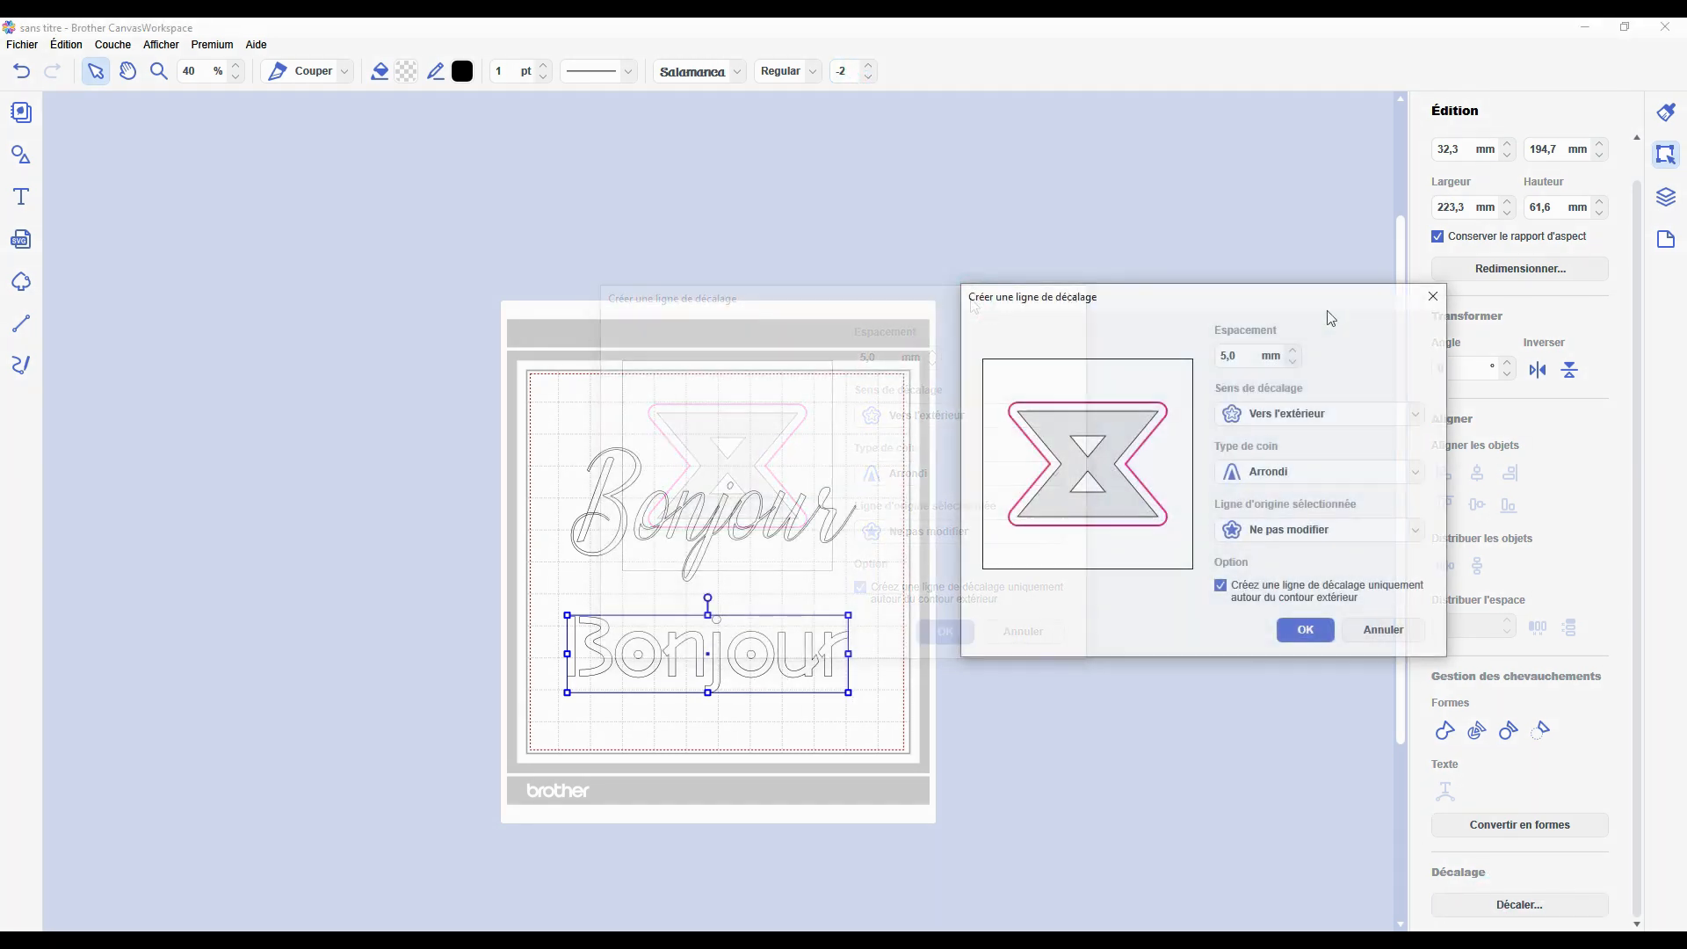
pyautogui.click(1306, 631)
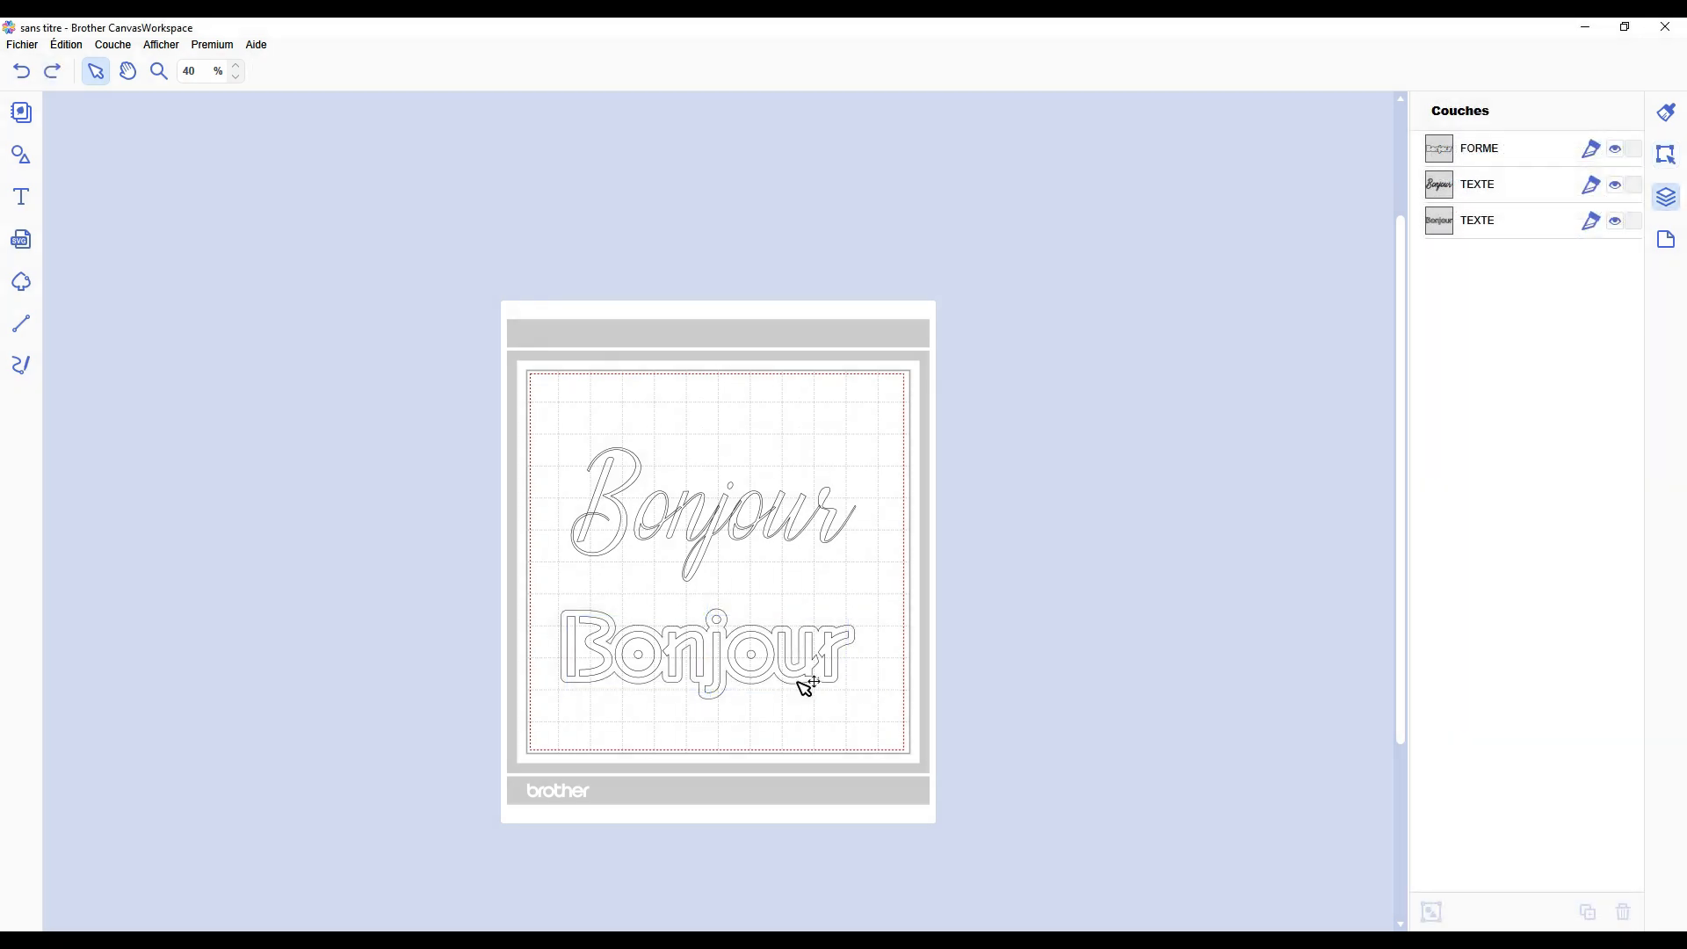
# Move the offset line away from the Salamanca "Bonjour" text, off the mat, and deselect it.
pyautogui.moveTo(674, 633); pyautogui.dragTo(1064, 639)
pyautogui.click(1122, 804)
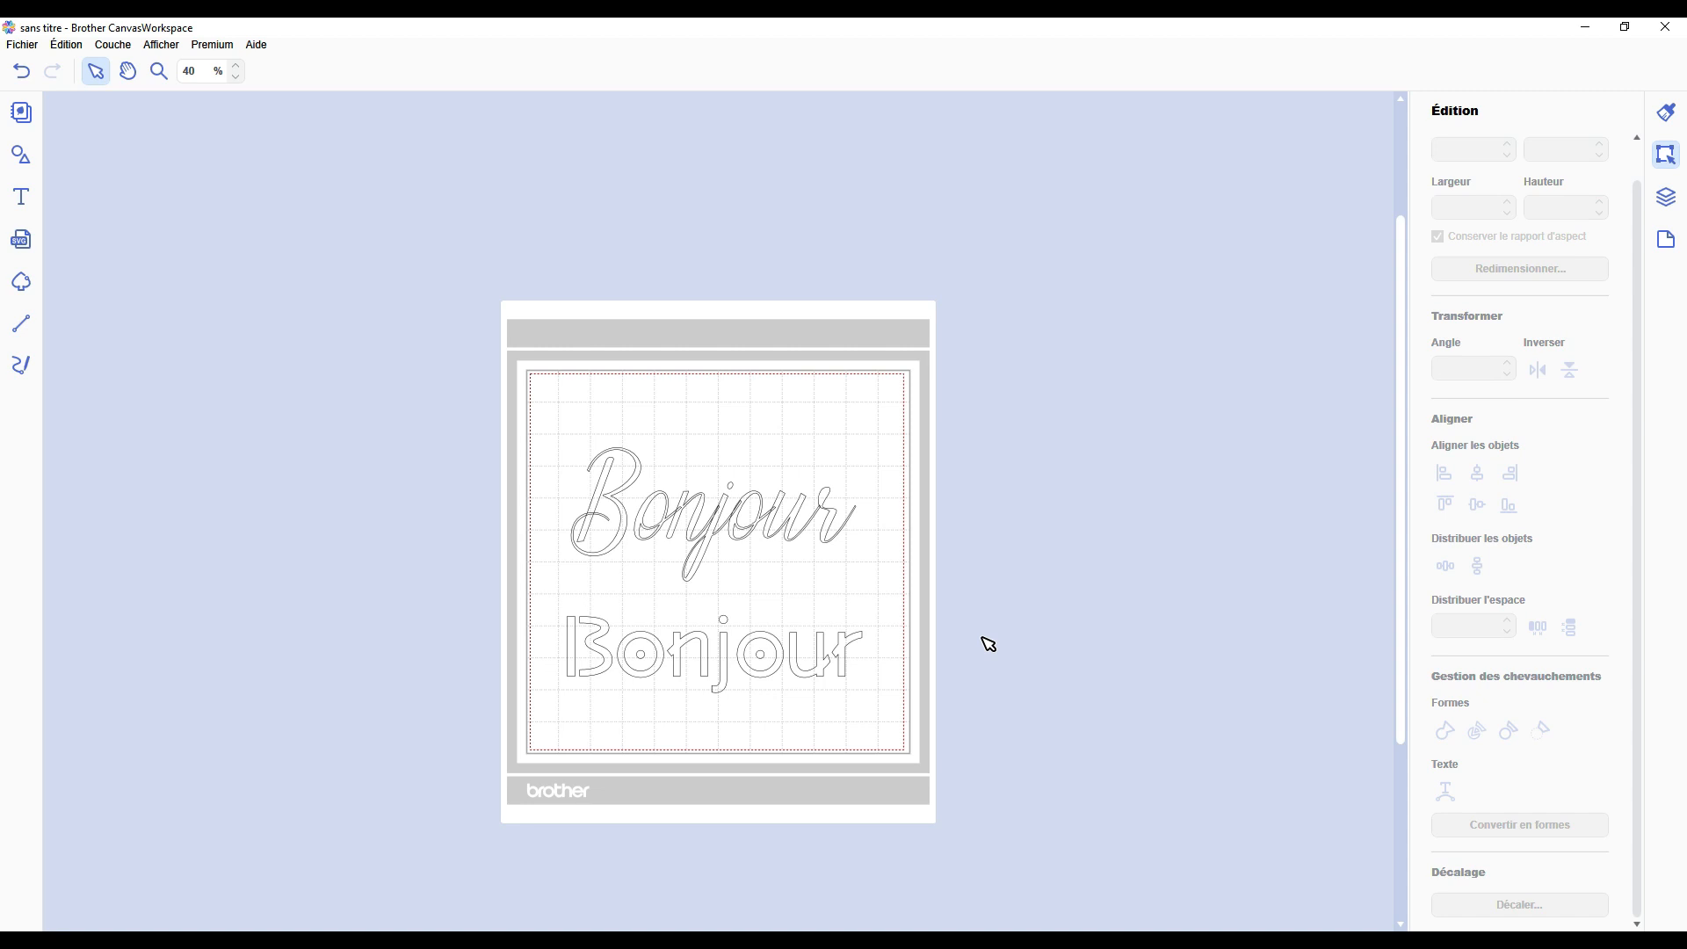
# Move the Salamanca "Bonjour" text off the mat and place the script "Bonjour" at about X 25.5 mm and Y 129.9 mm.
pyautogui.moveTo(729, 654); pyautogui.dragTo(332, 439)
pyautogui.moveTo(741, 512); pyautogui.dragTo(729, 606)
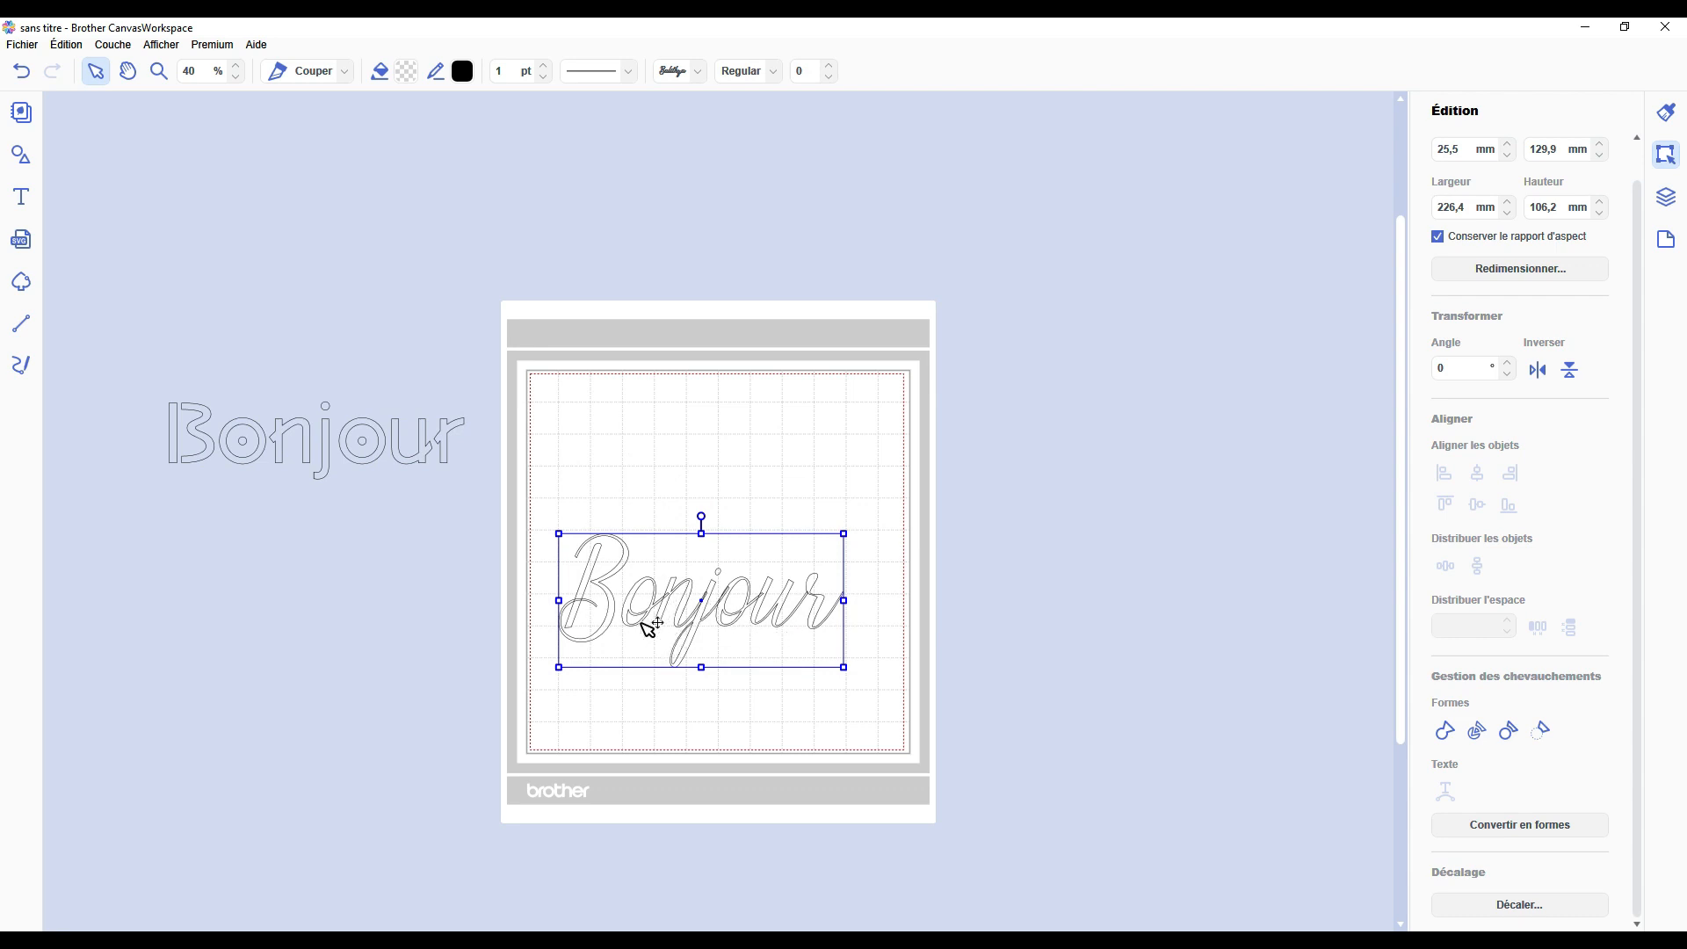
# Merge the script "Bonjour" letters and create a 5 mm outward offset line with rounded corners around only the outer contour.
pyautogui.click(1450, 738)
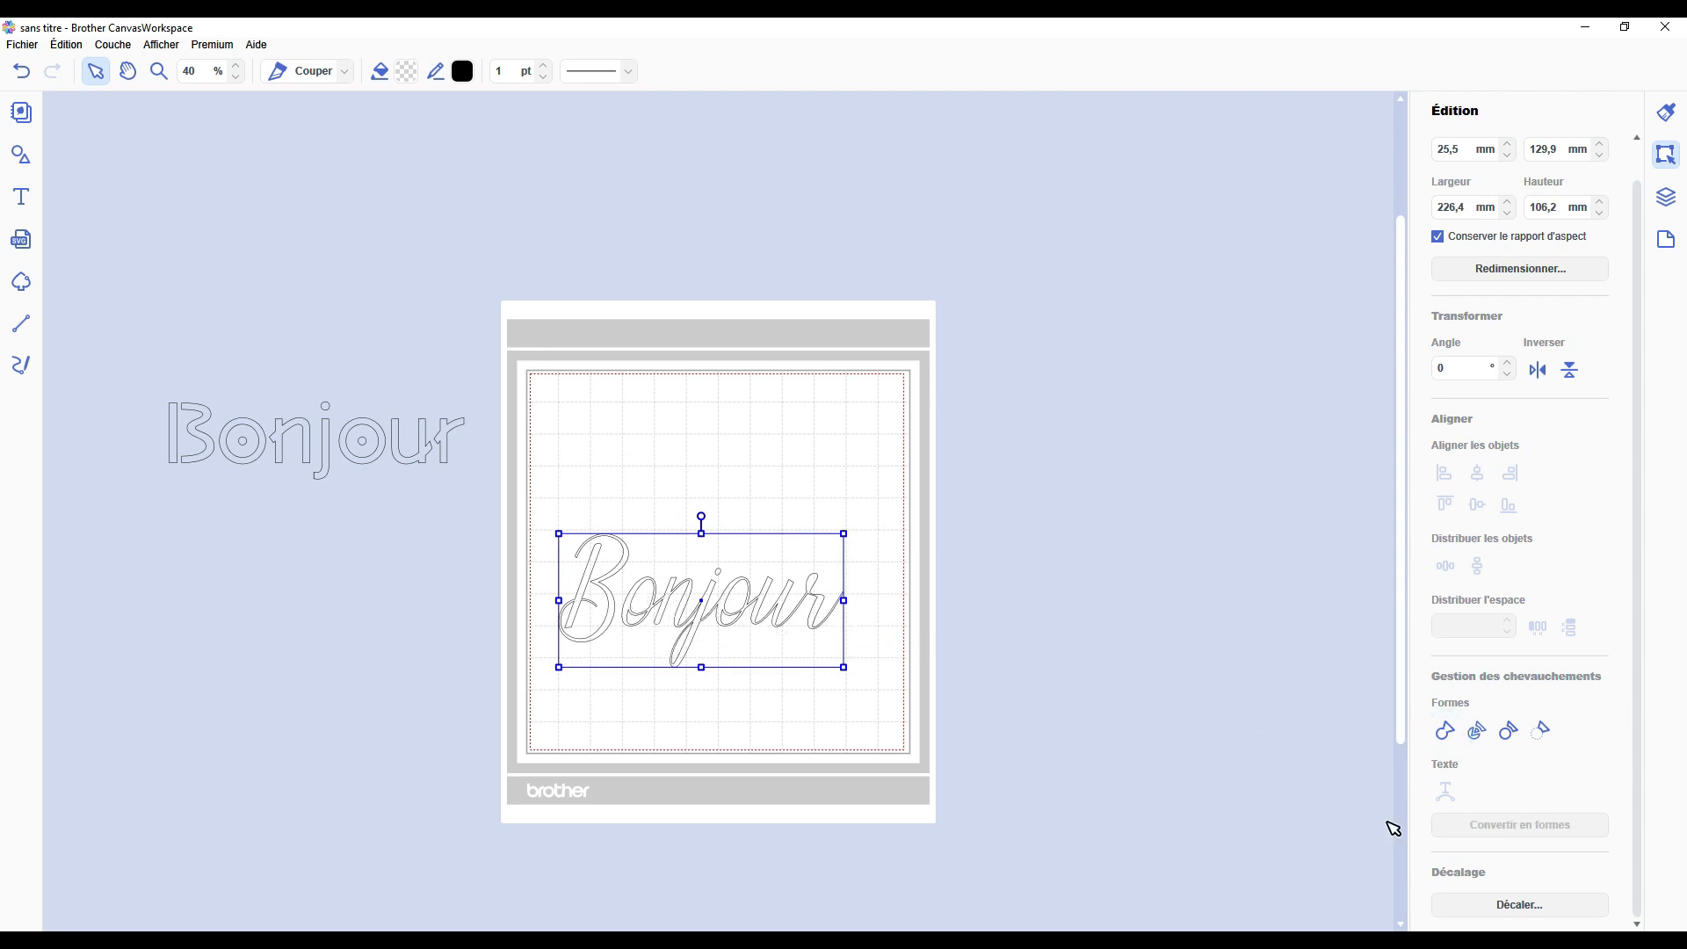
pyautogui.click(1452, 904)
pyautogui.click(936, 647)
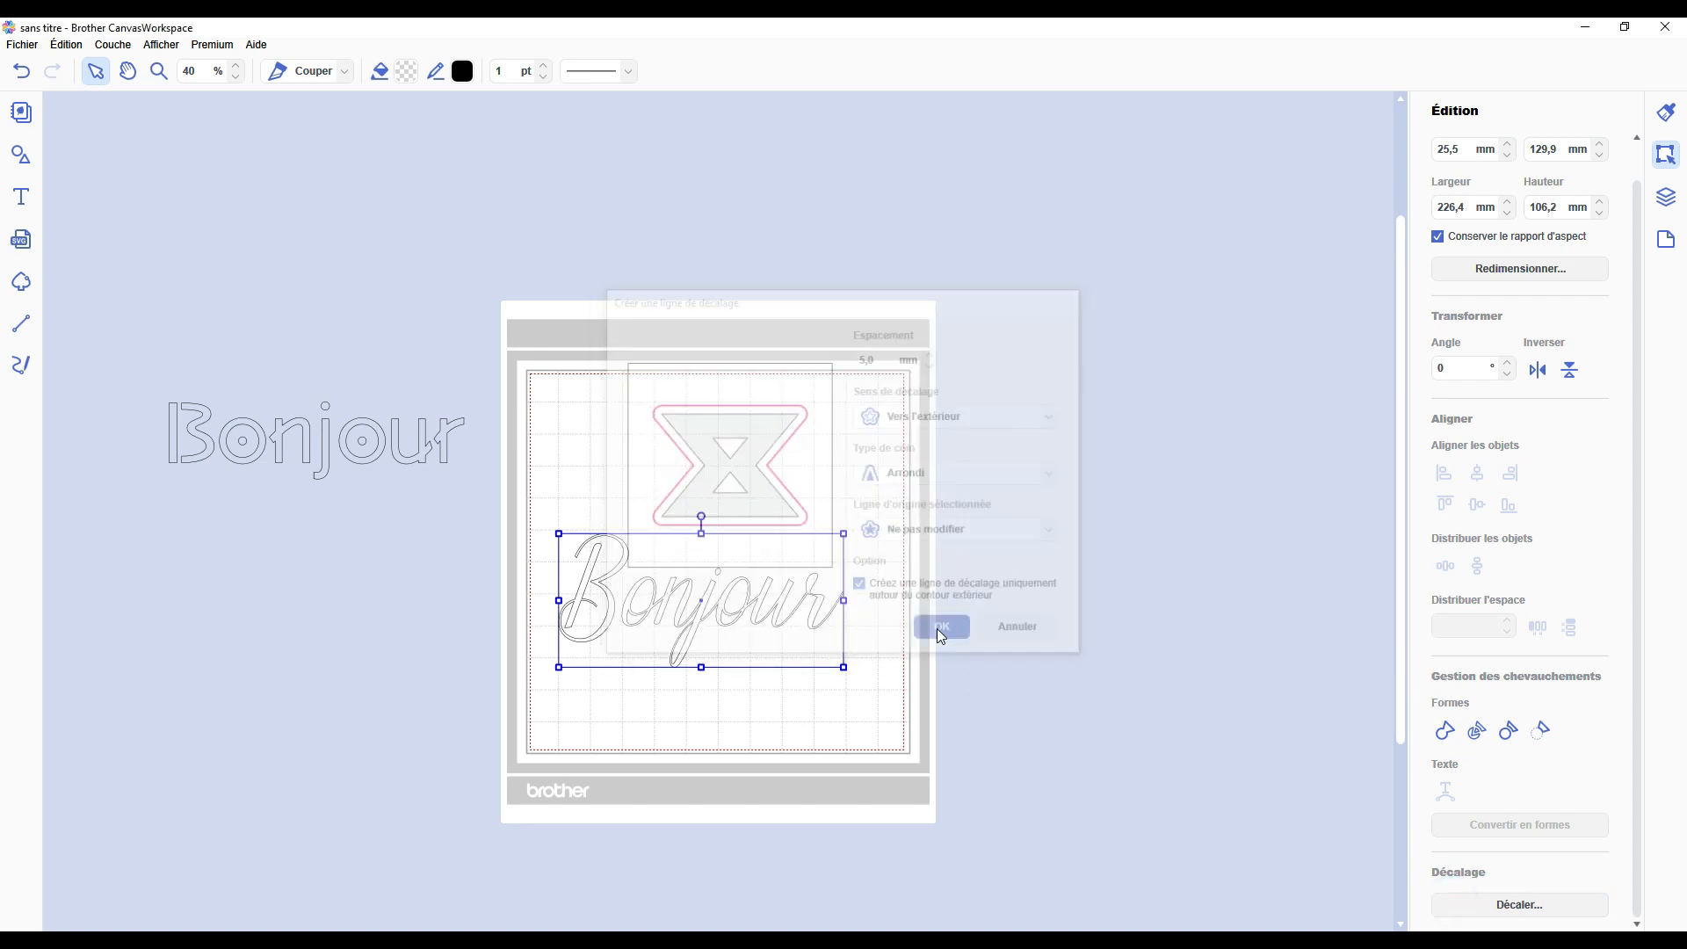
pyautogui.click(938, 629)
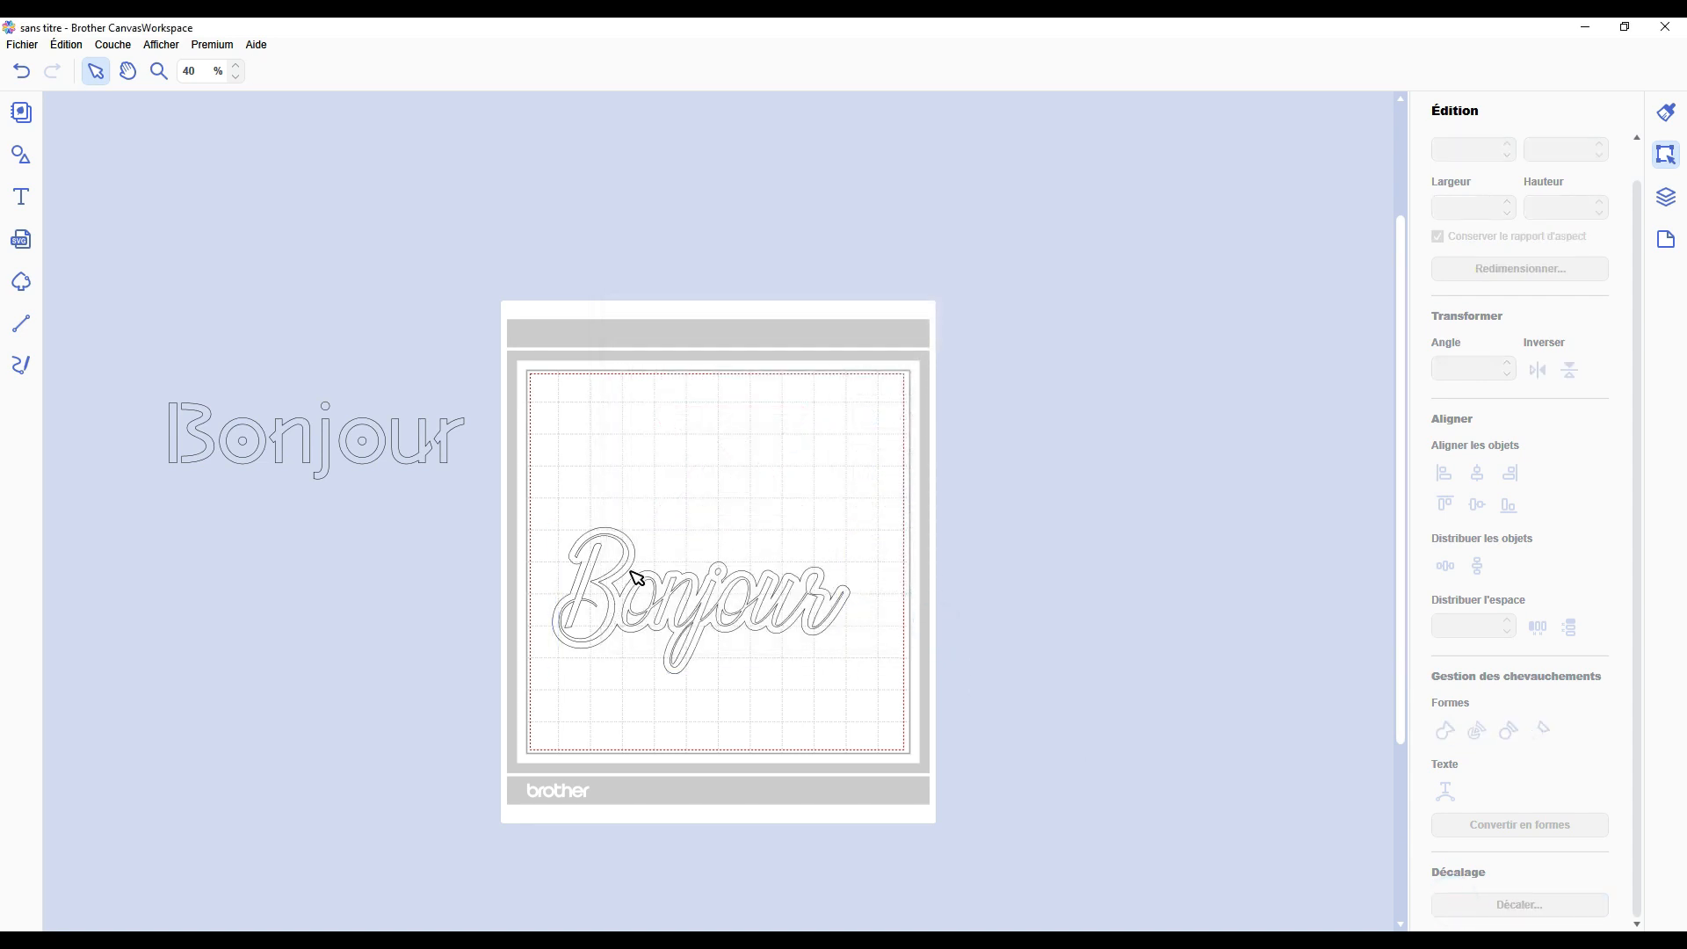
# Move the offset line above the script "Bonjour" to inspect its contour, and undo the move, the offset and the merge.
pyautogui.moveTo(634, 573); pyautogui.dragTo(686, 407)
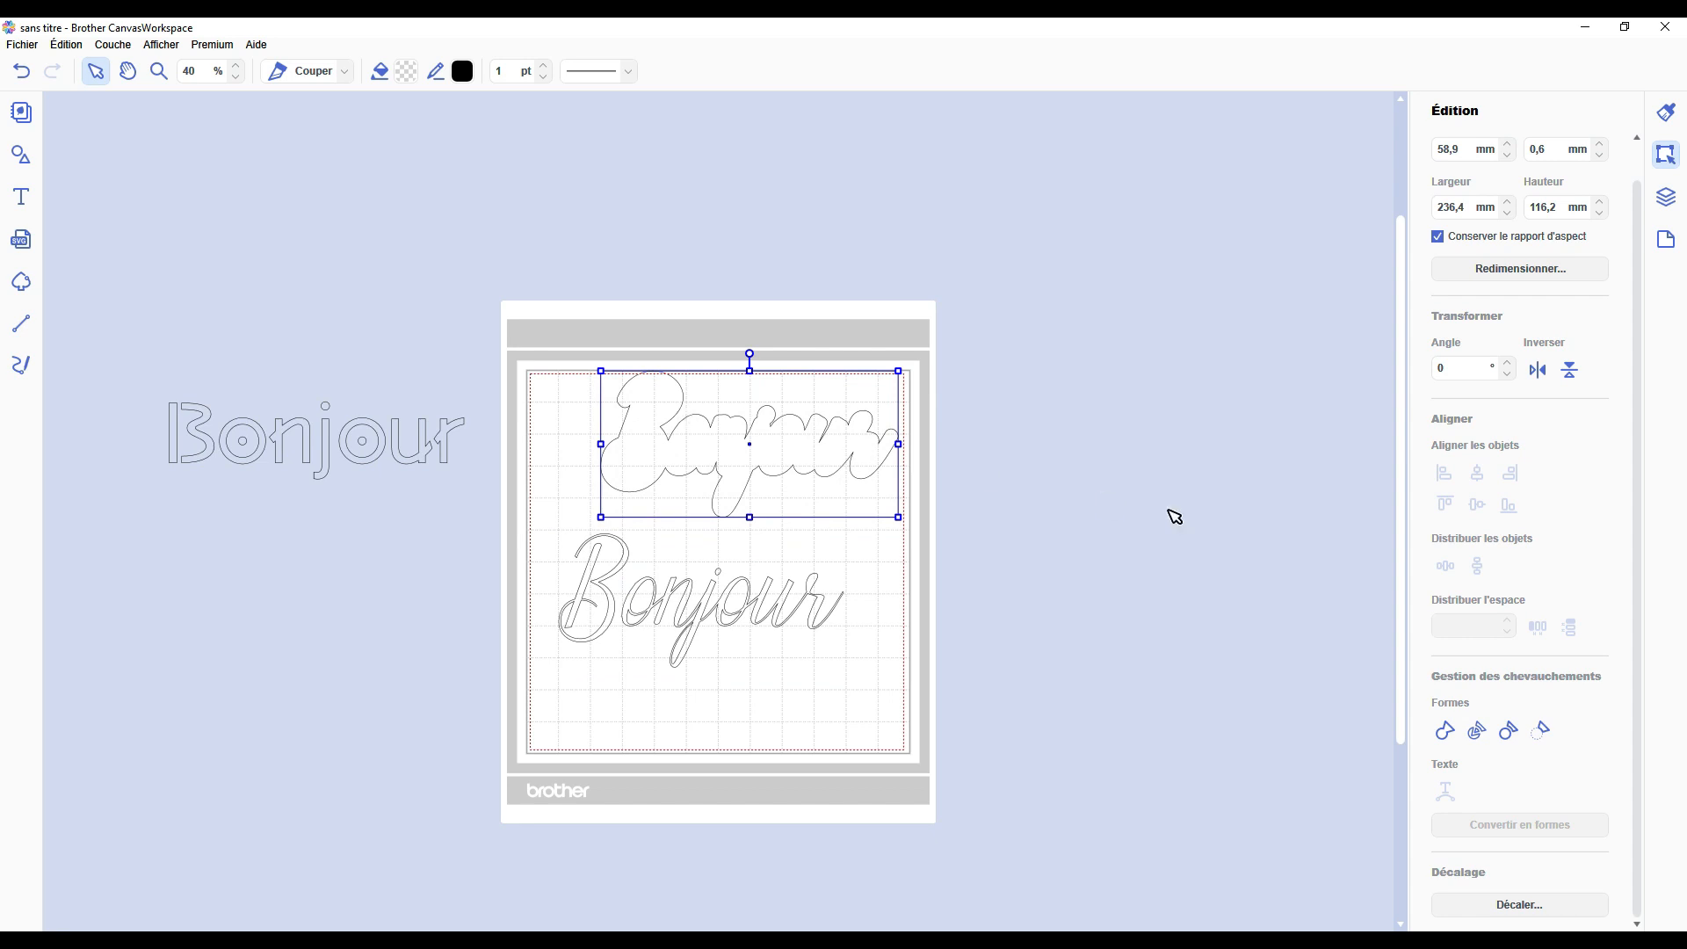
pyautogui.hotkey('ctrl', 'z')
pyautogui.hotkey('ctrl', 'z')
pyautogui.hotkey('ctrl', 'z')
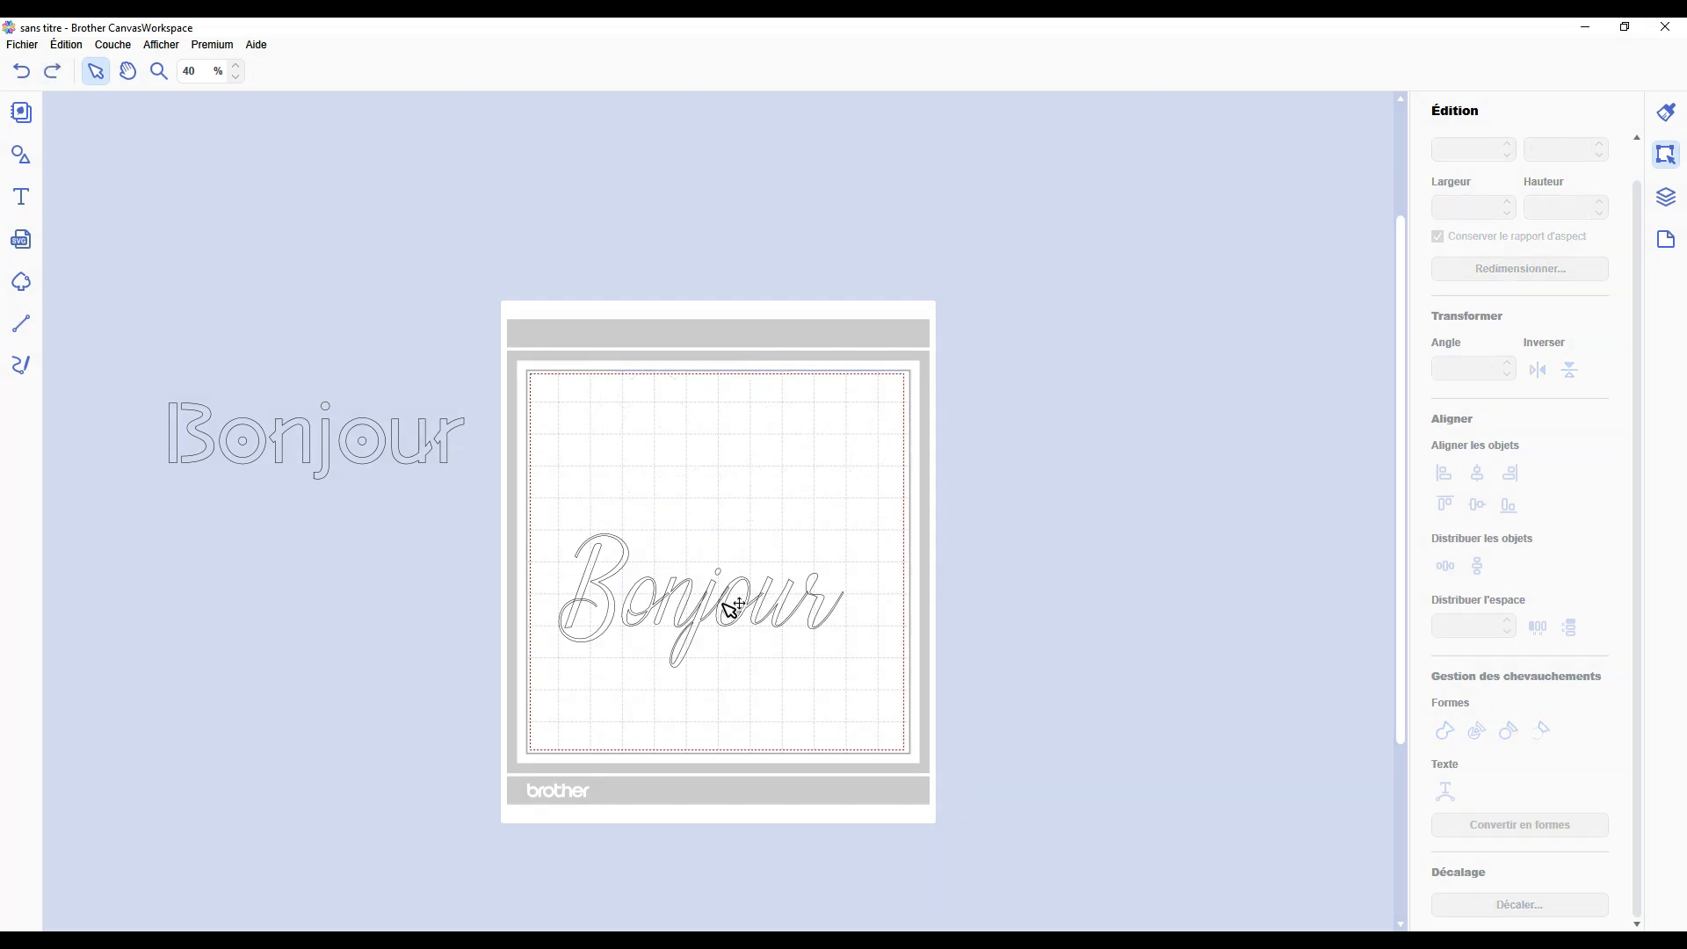
# Place the script "Bonjour" text off the mat, below the Salamanca one, and open the library of basic shapes.
pyautogui.moveTo(730, 606); pyautogui.dragTo(341, 553)
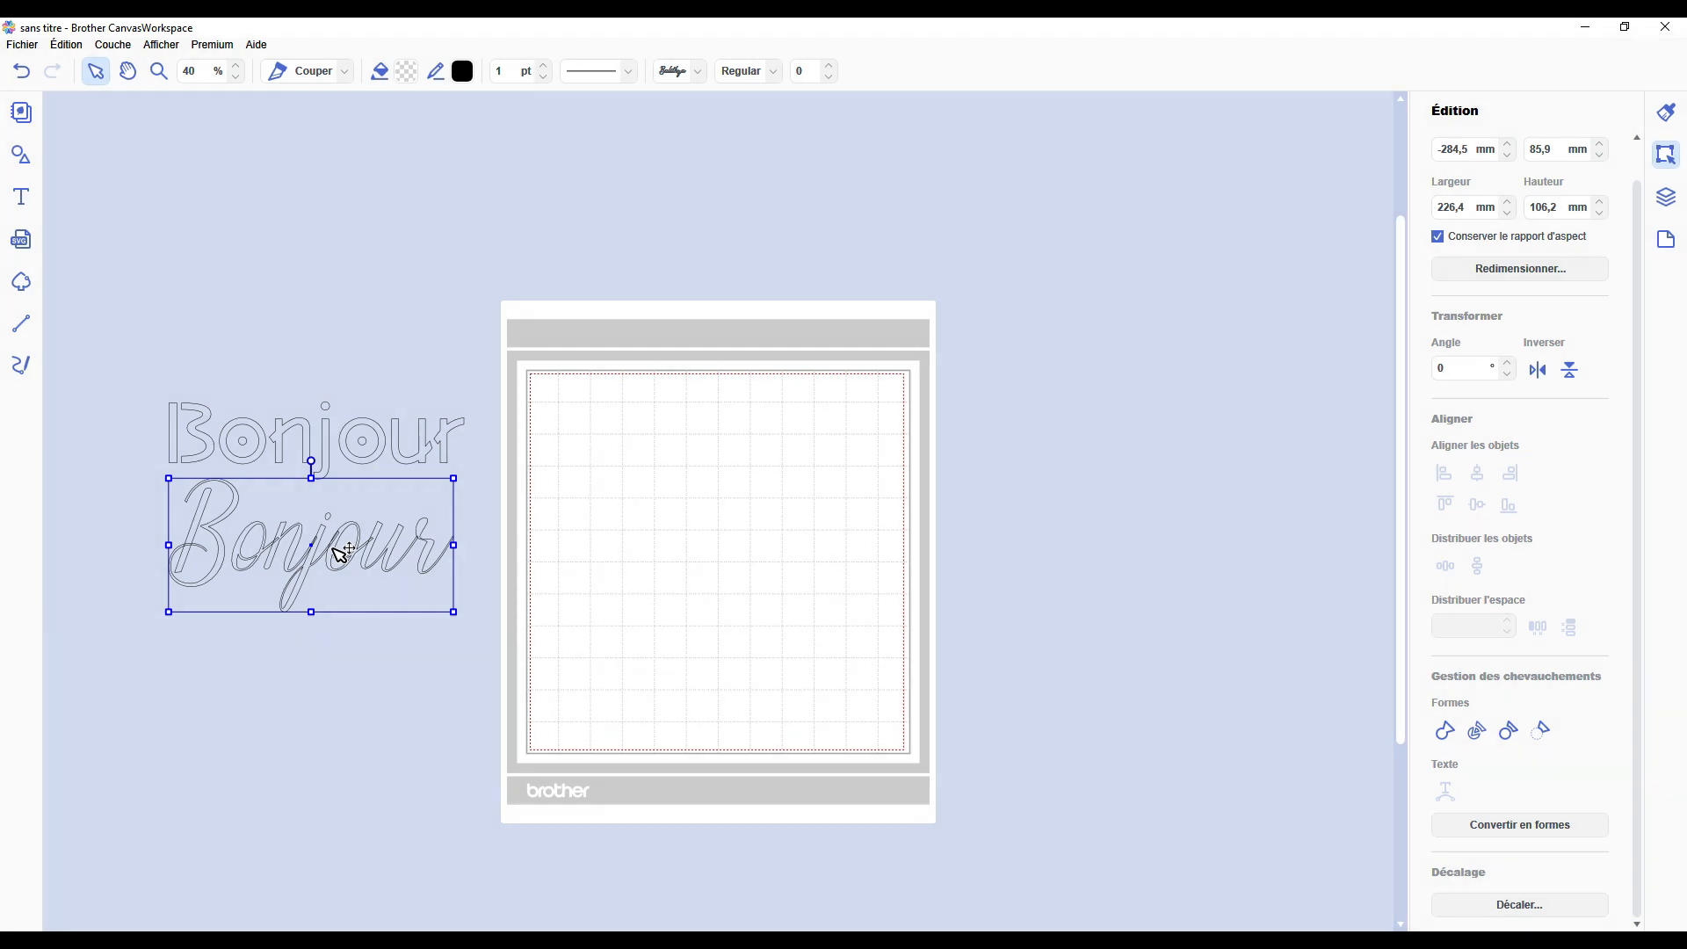
pyautogui.click(21, 154)
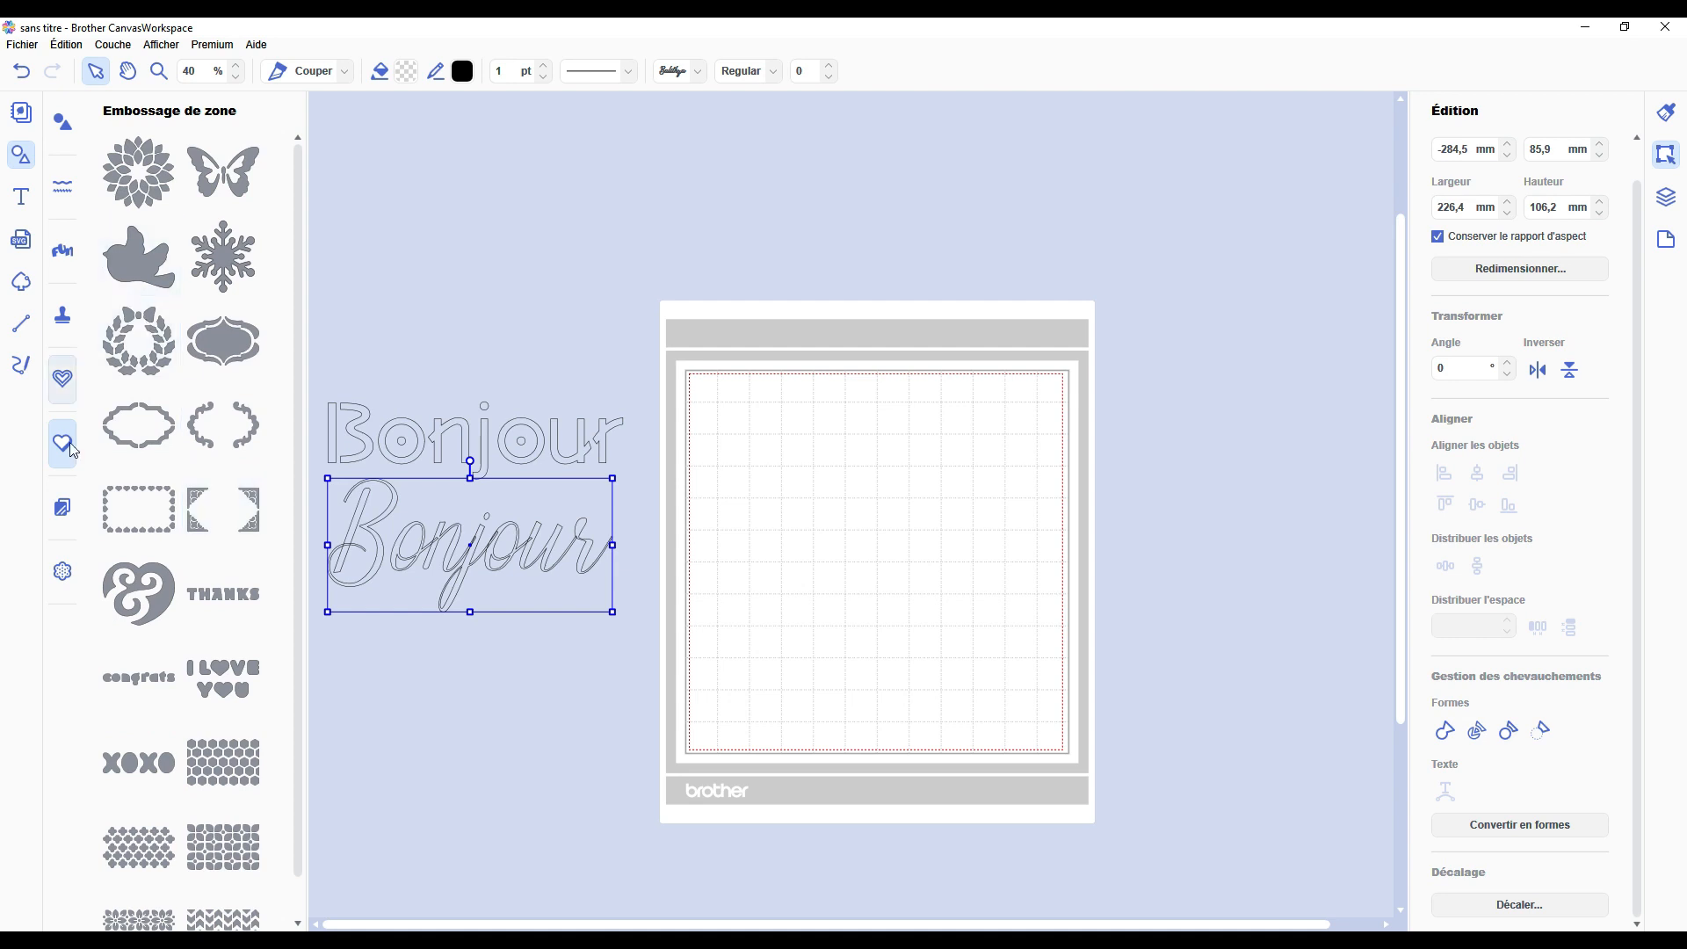
pyautogui.click(63, 123)
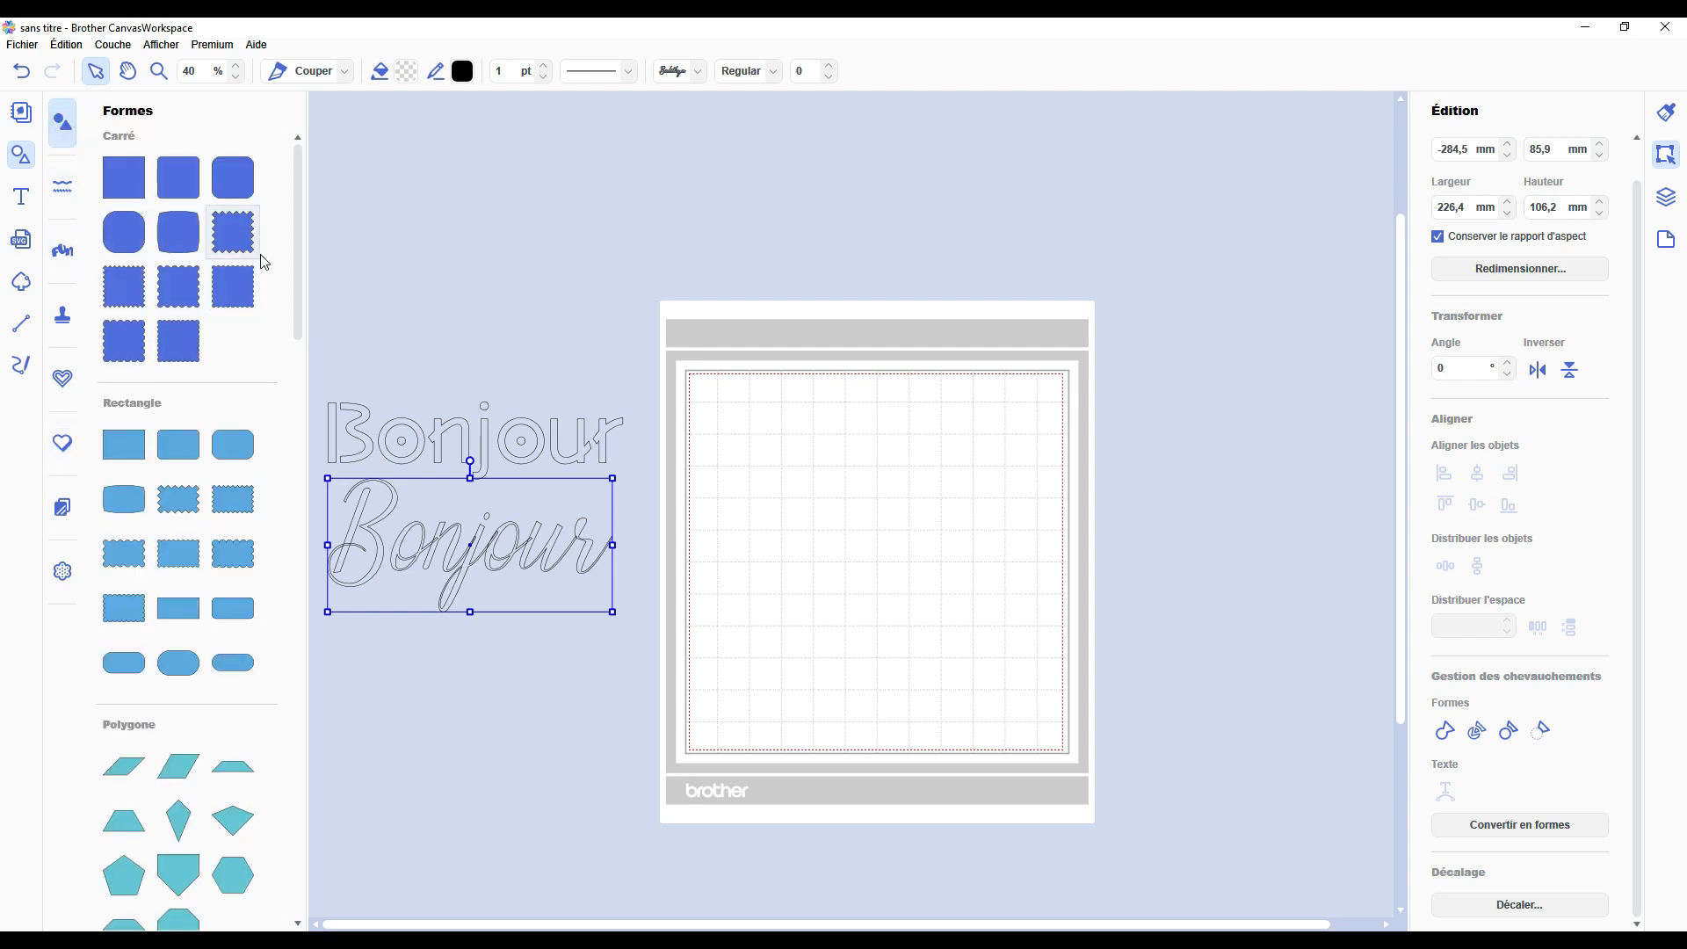